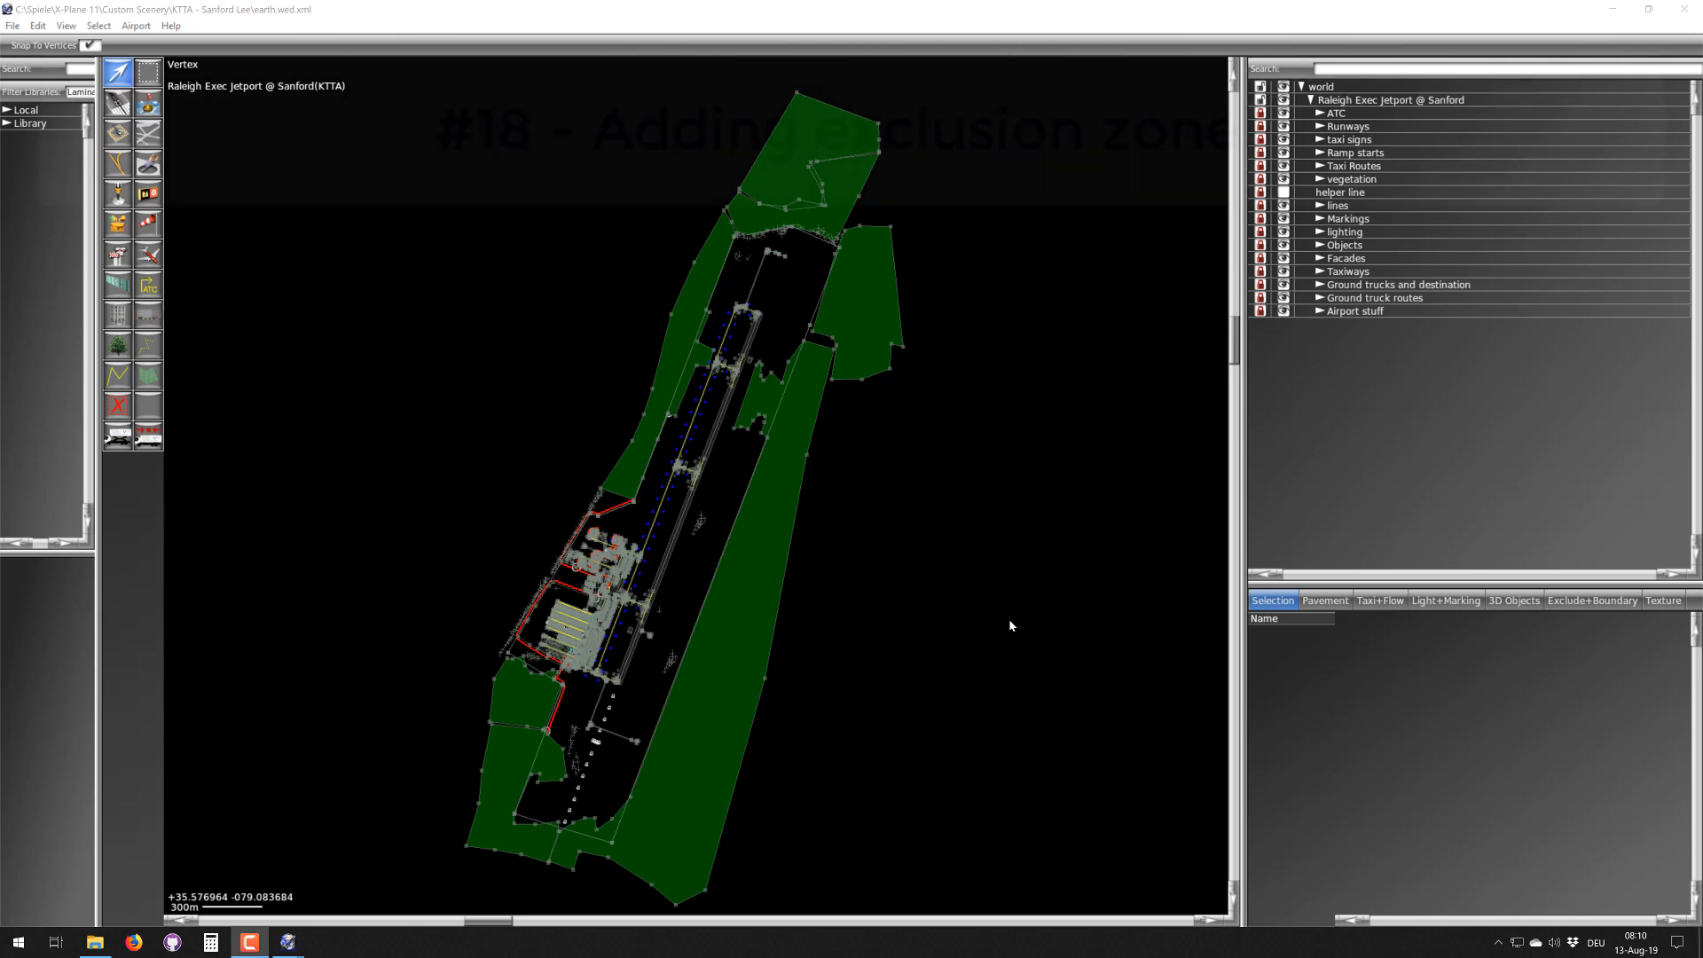
- Examine the Raleigh Exec Jetport layout from the southern aprons up to the northern runway end and surrounding forests
scroll(557, 585, up, 6)
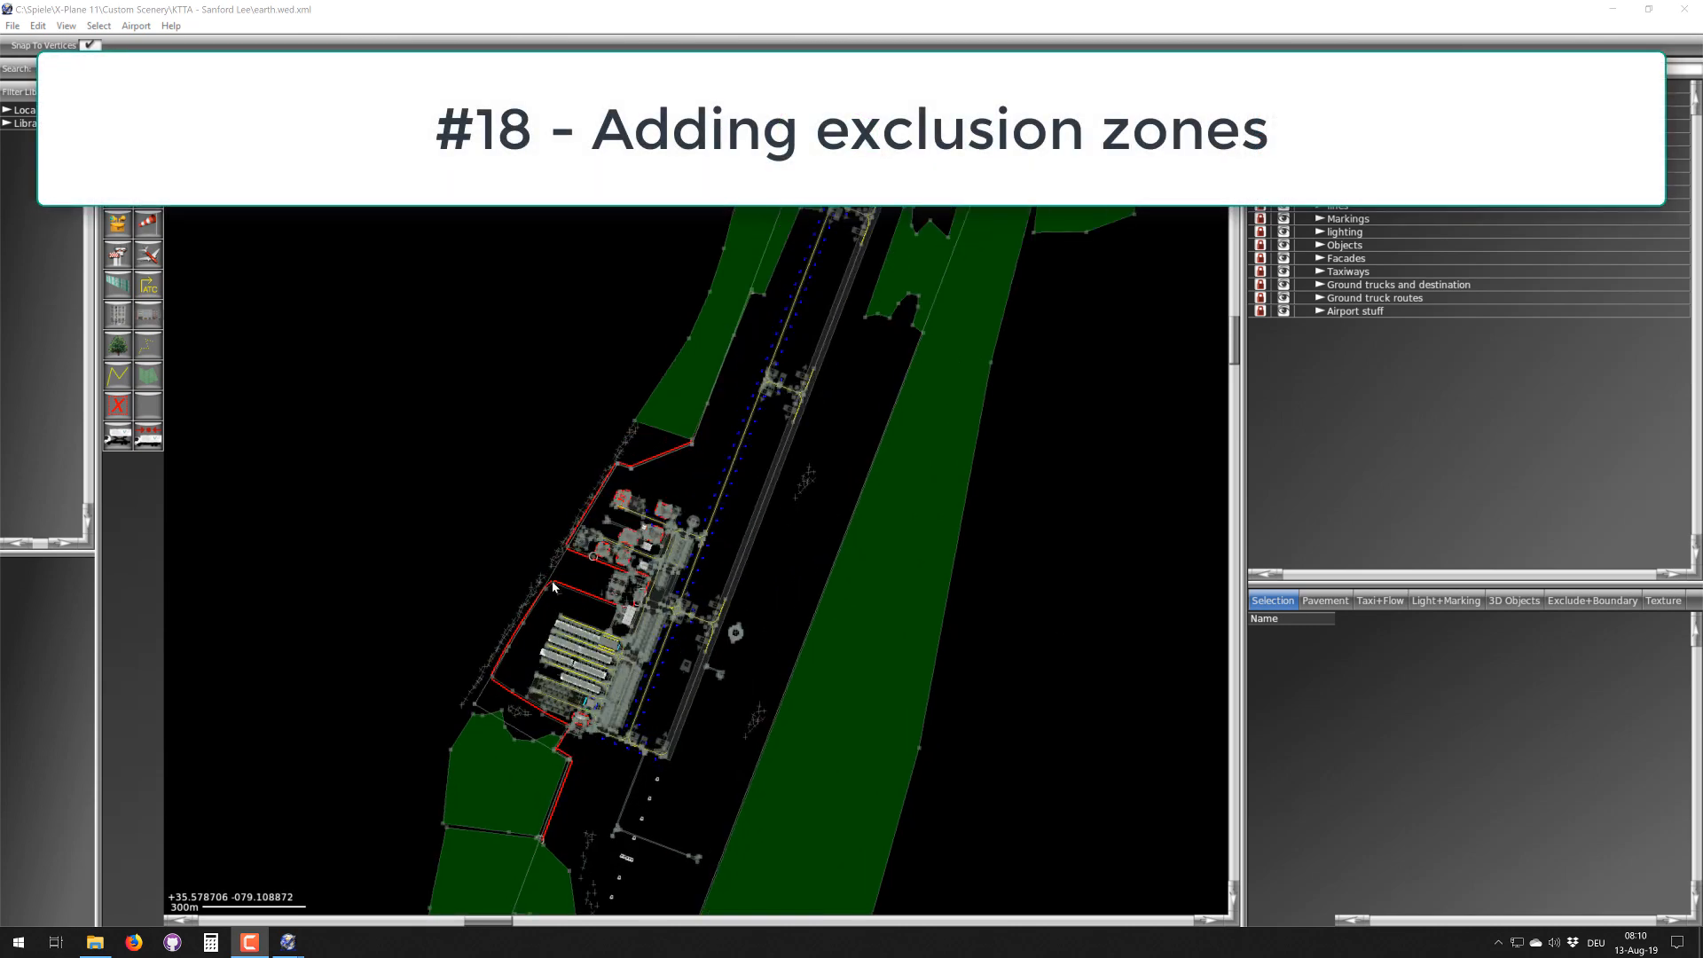
scroll(660, 406, down, 6)
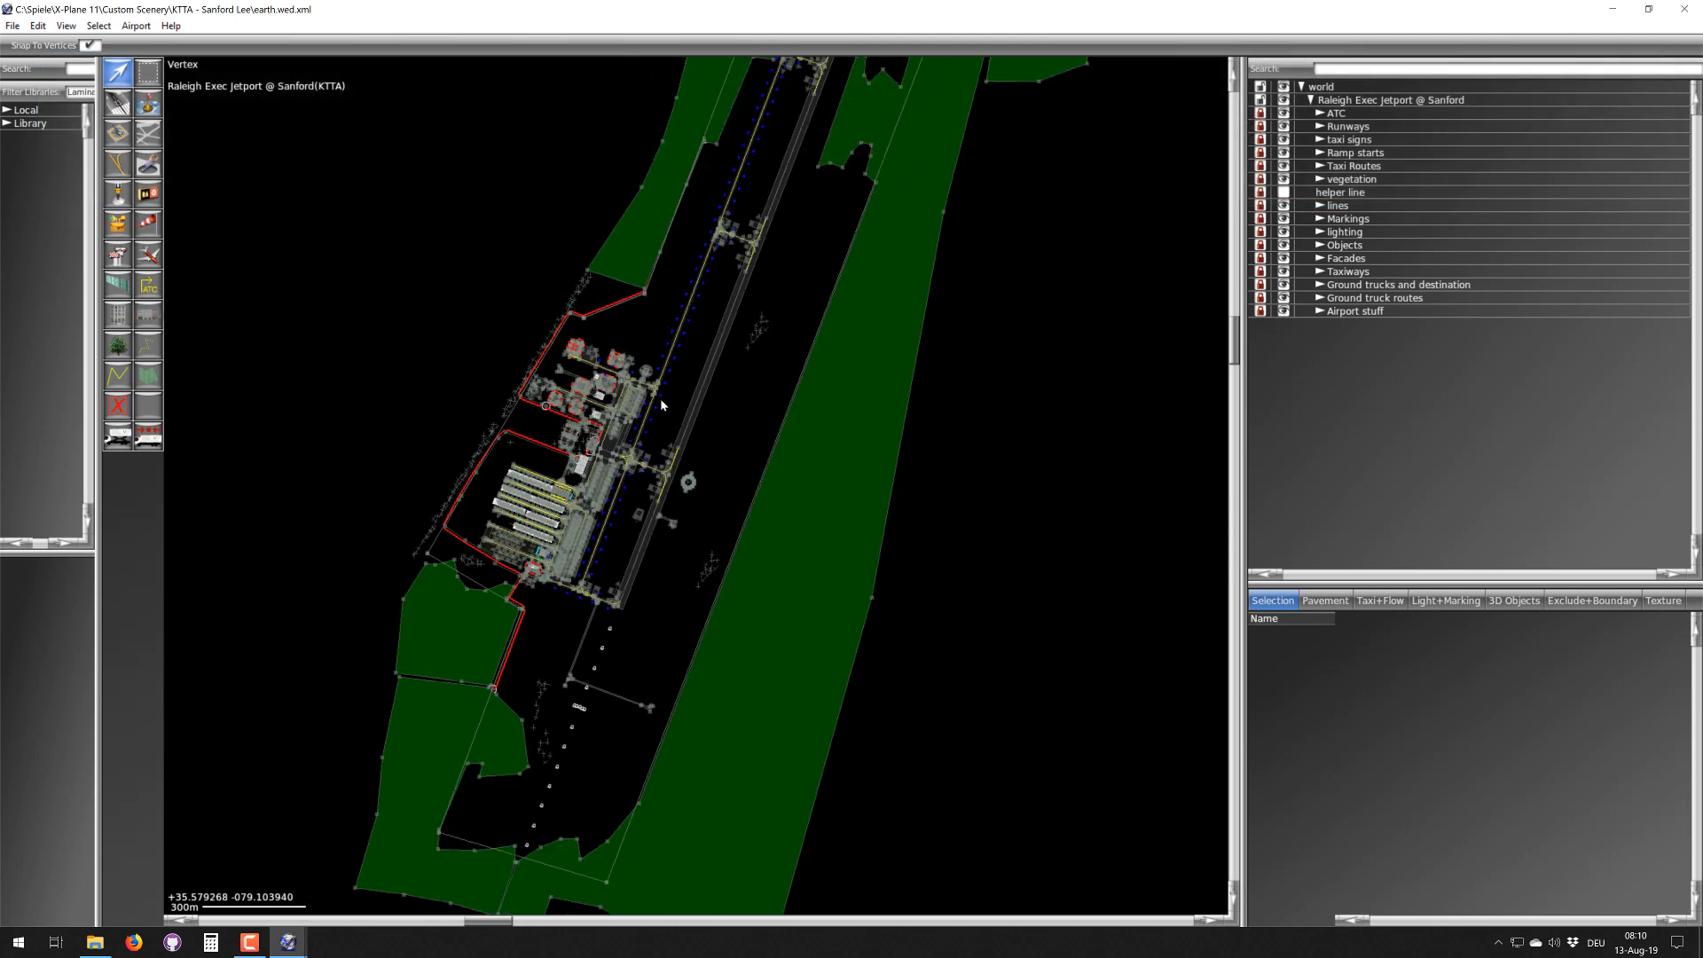
right_drag(661, 406, 617, 573)
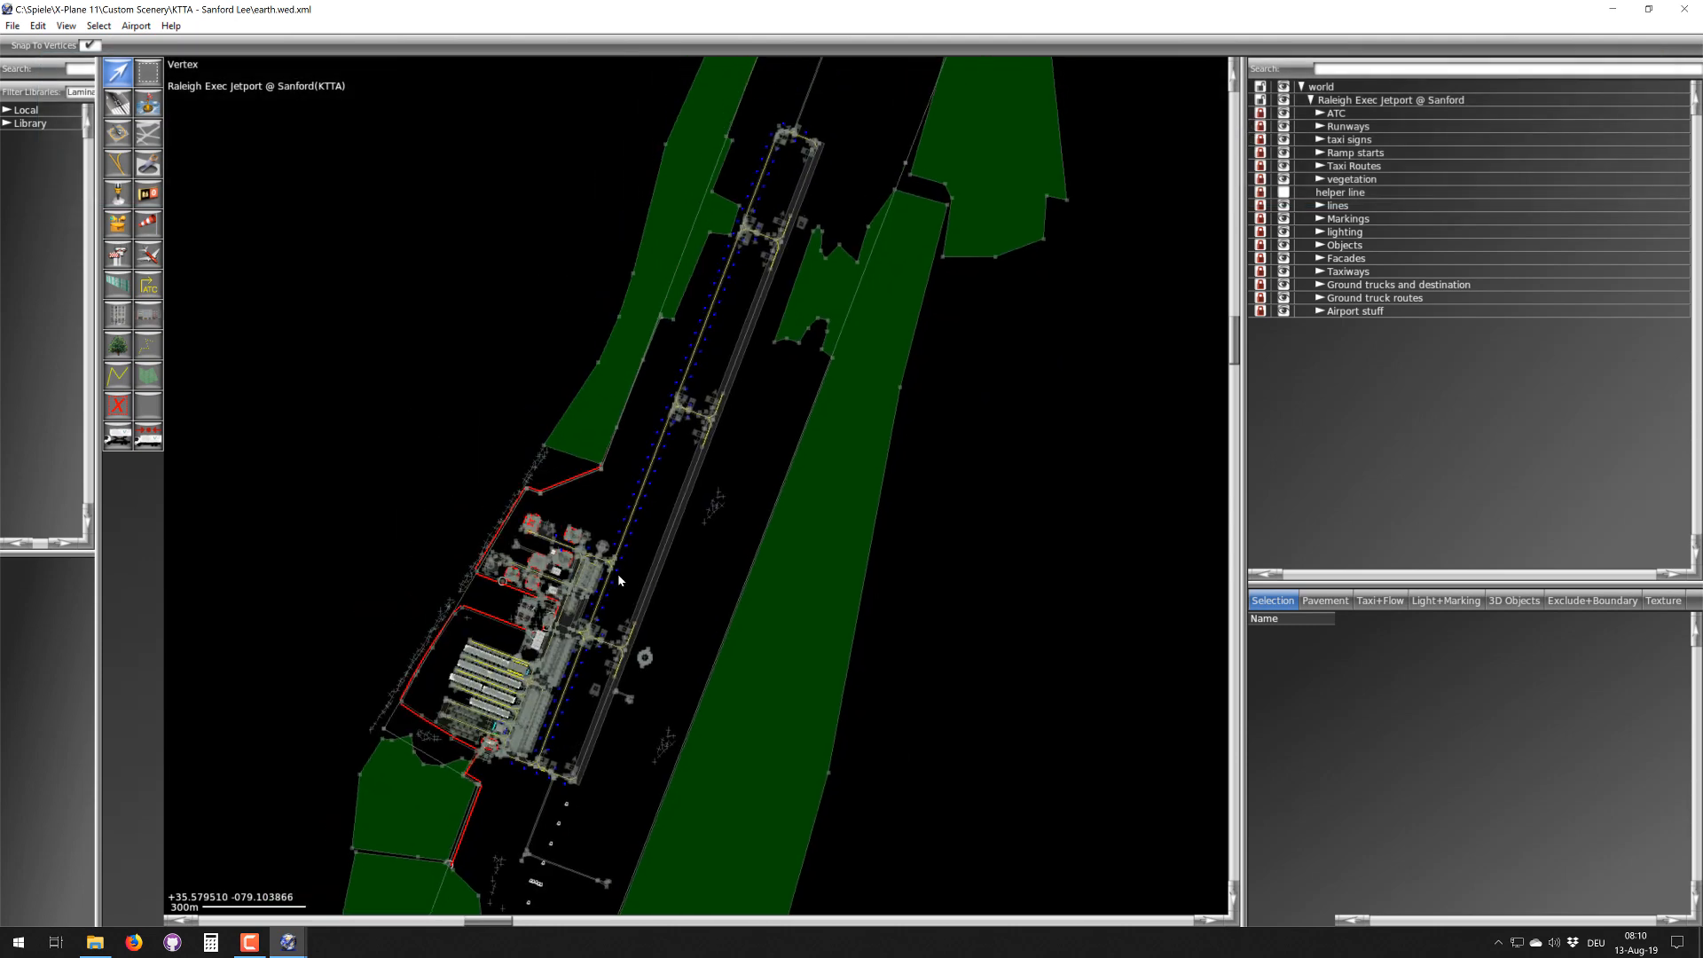
right_drag(705, 335, 644, 468)
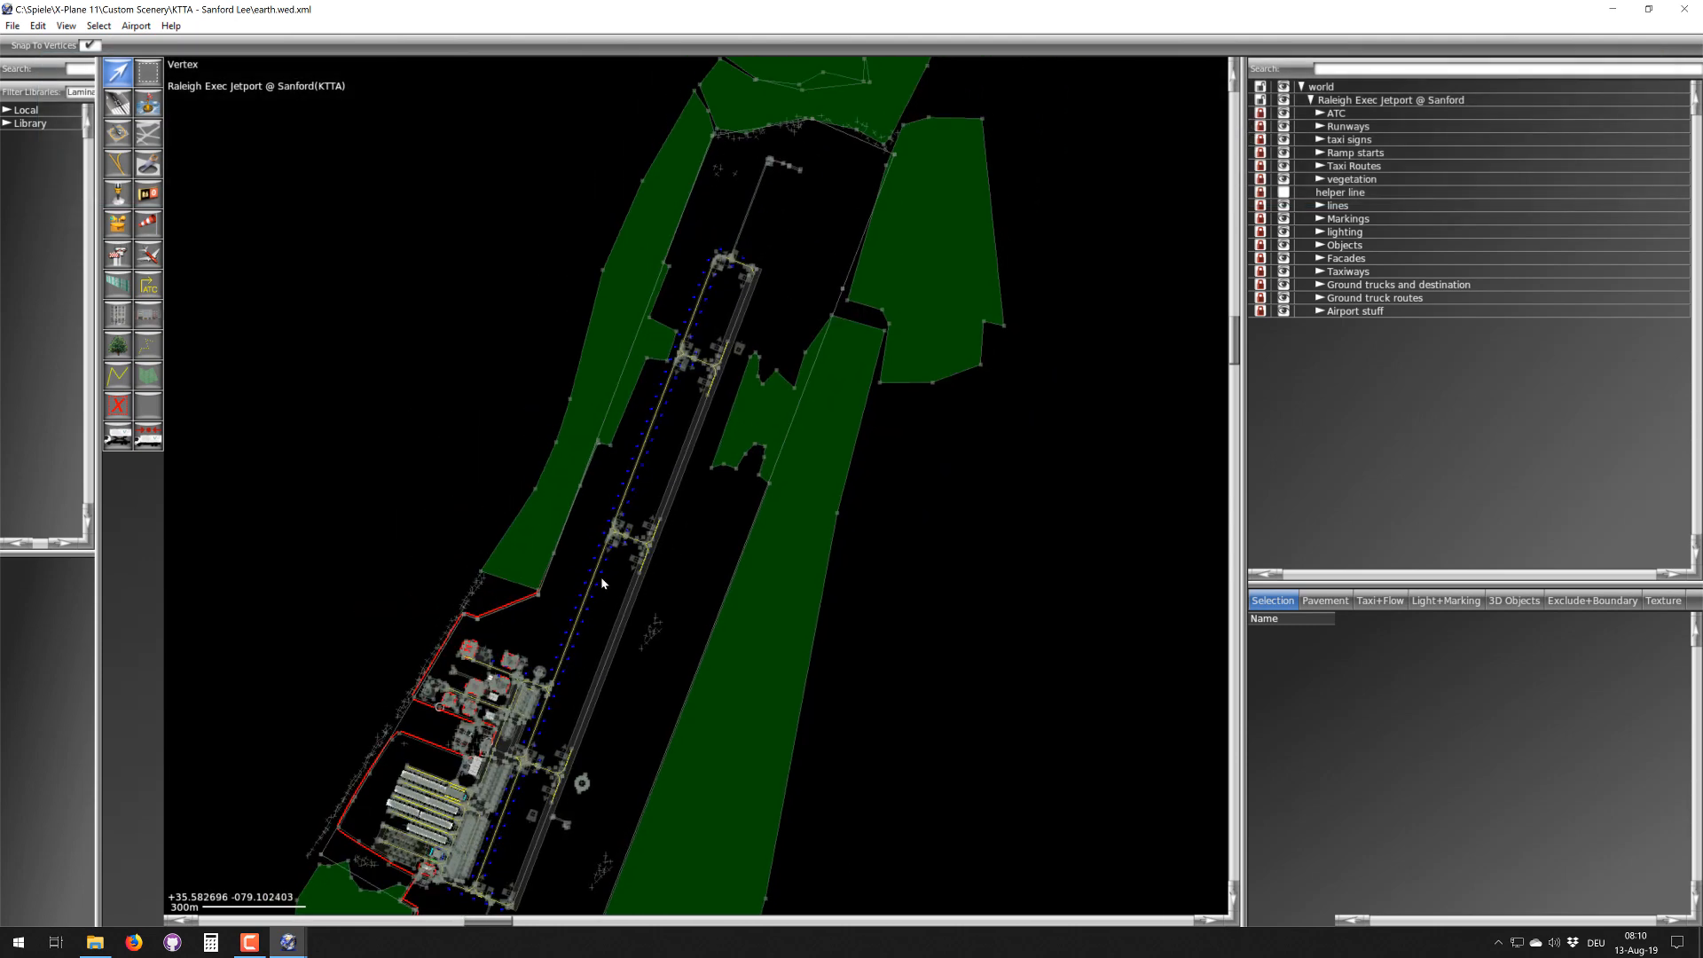
right_drag(606, 575, 692, 391)
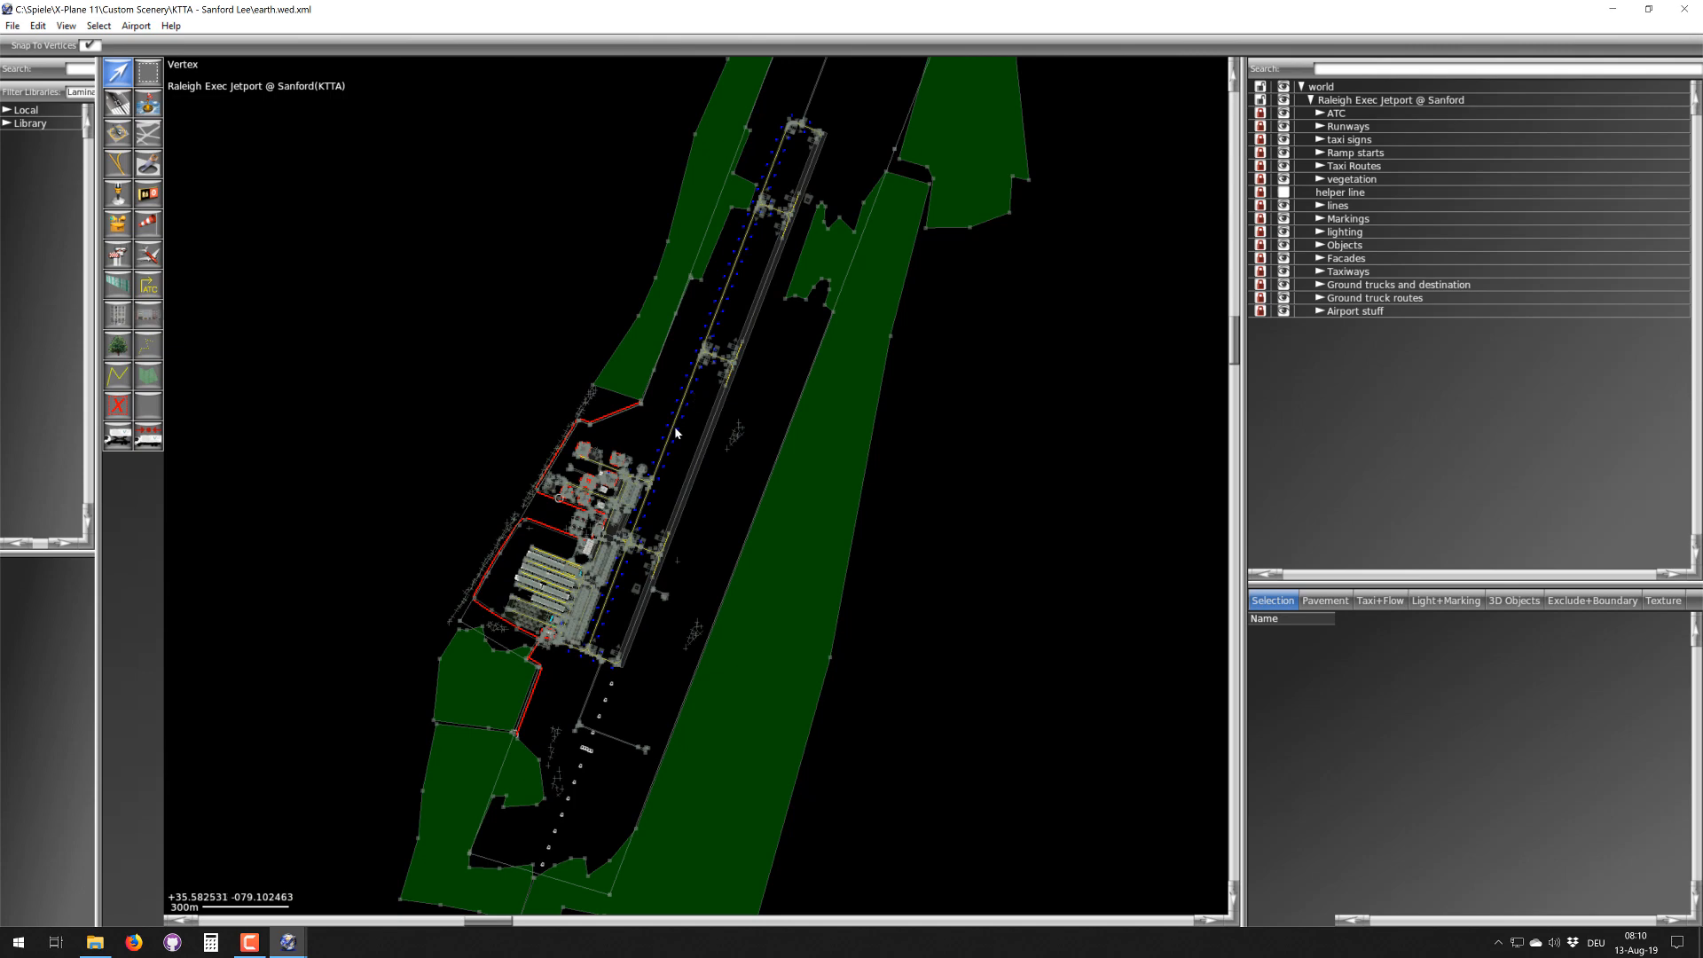
right_drag(628, 548, 593, 655)
scroll(593, 655, up, 3)
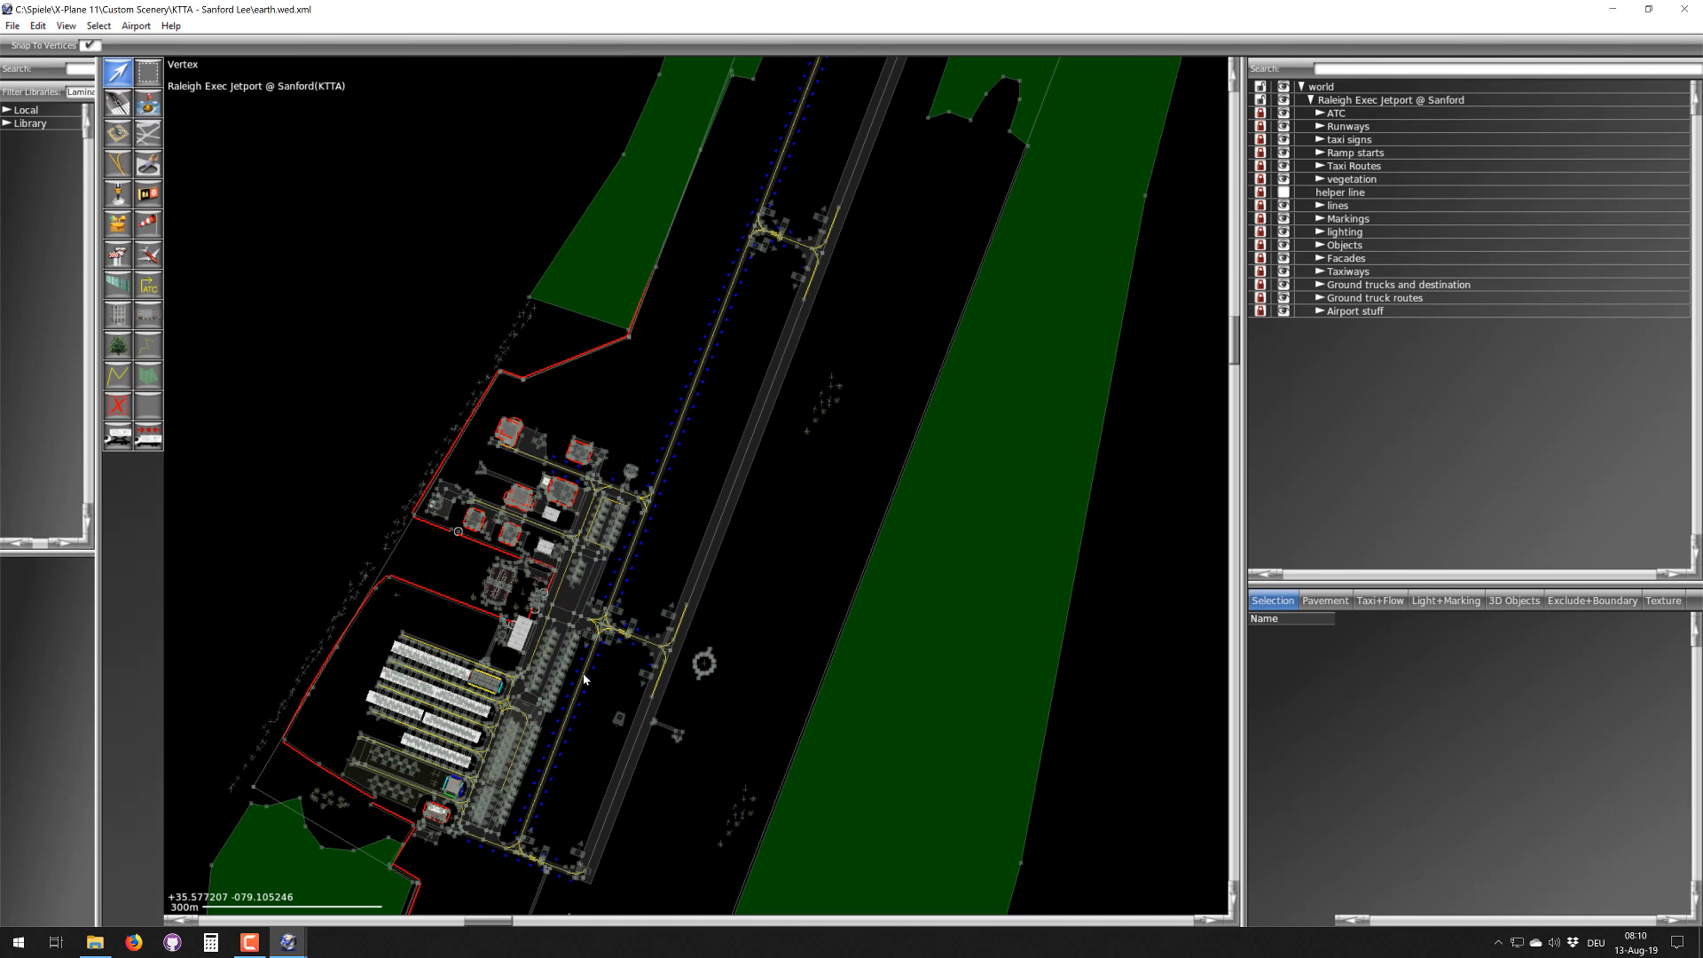
scroll(583, 679, down, 2)
scroll(794, 318, down, 1)
right_drag(832, 189, 696, 452)
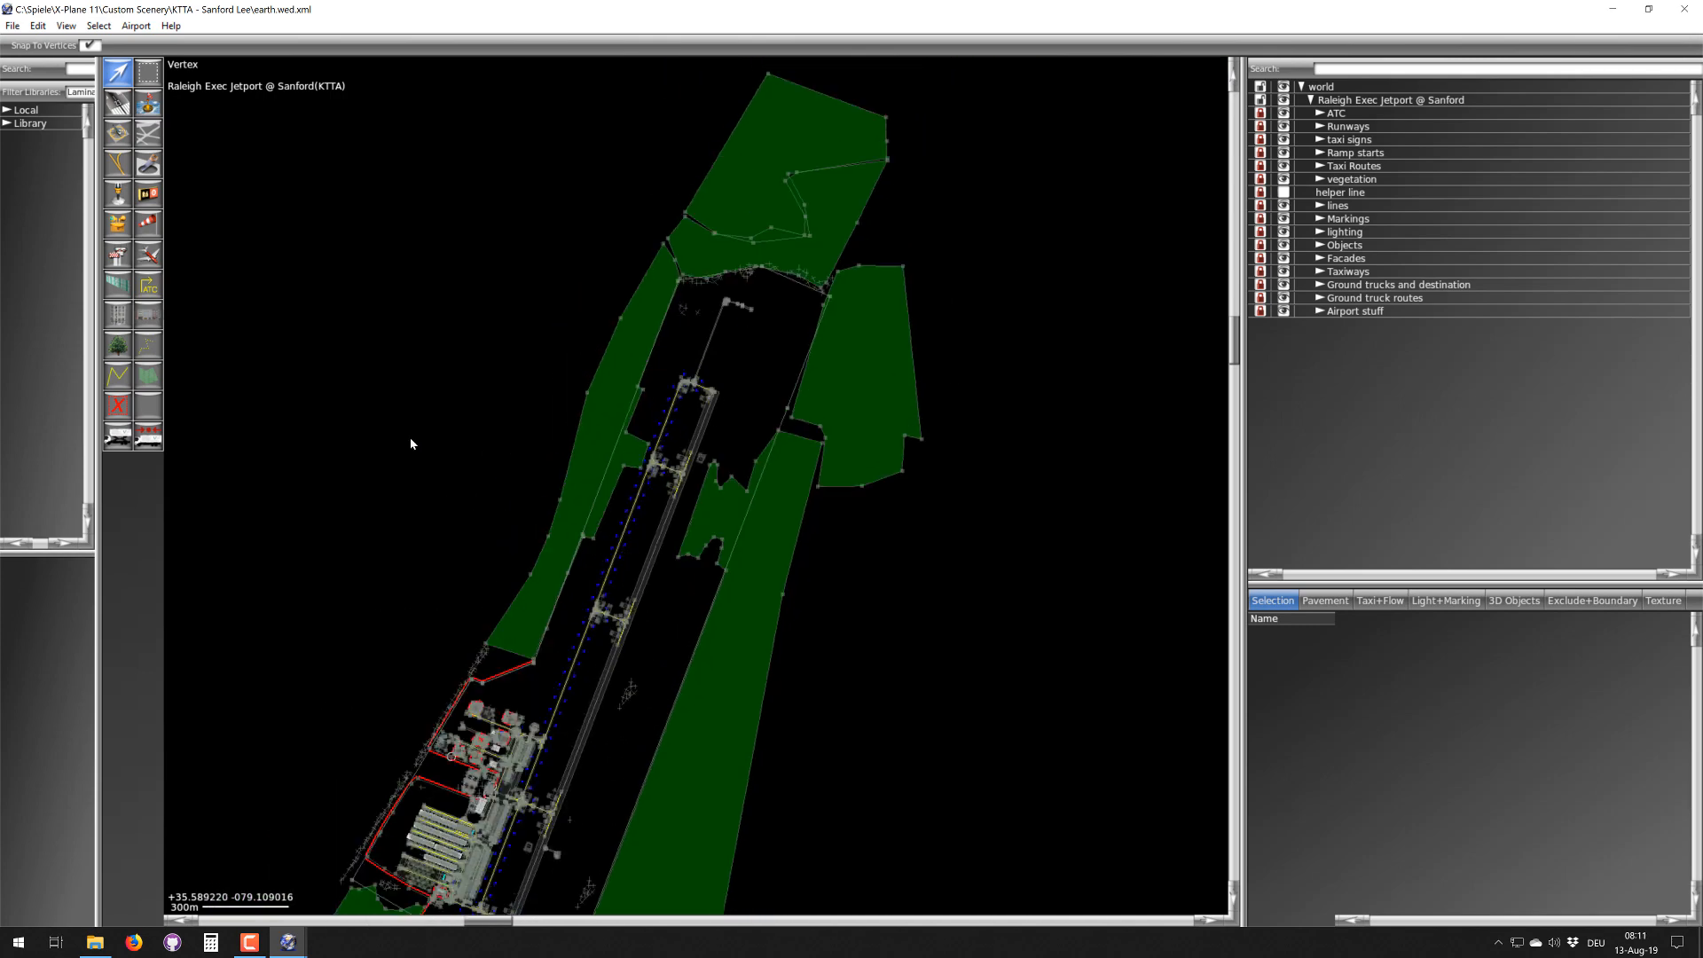
- Draw an exclusion zone across the northern half of the airport that excludes objects, forests and road networks
click(118, 412)
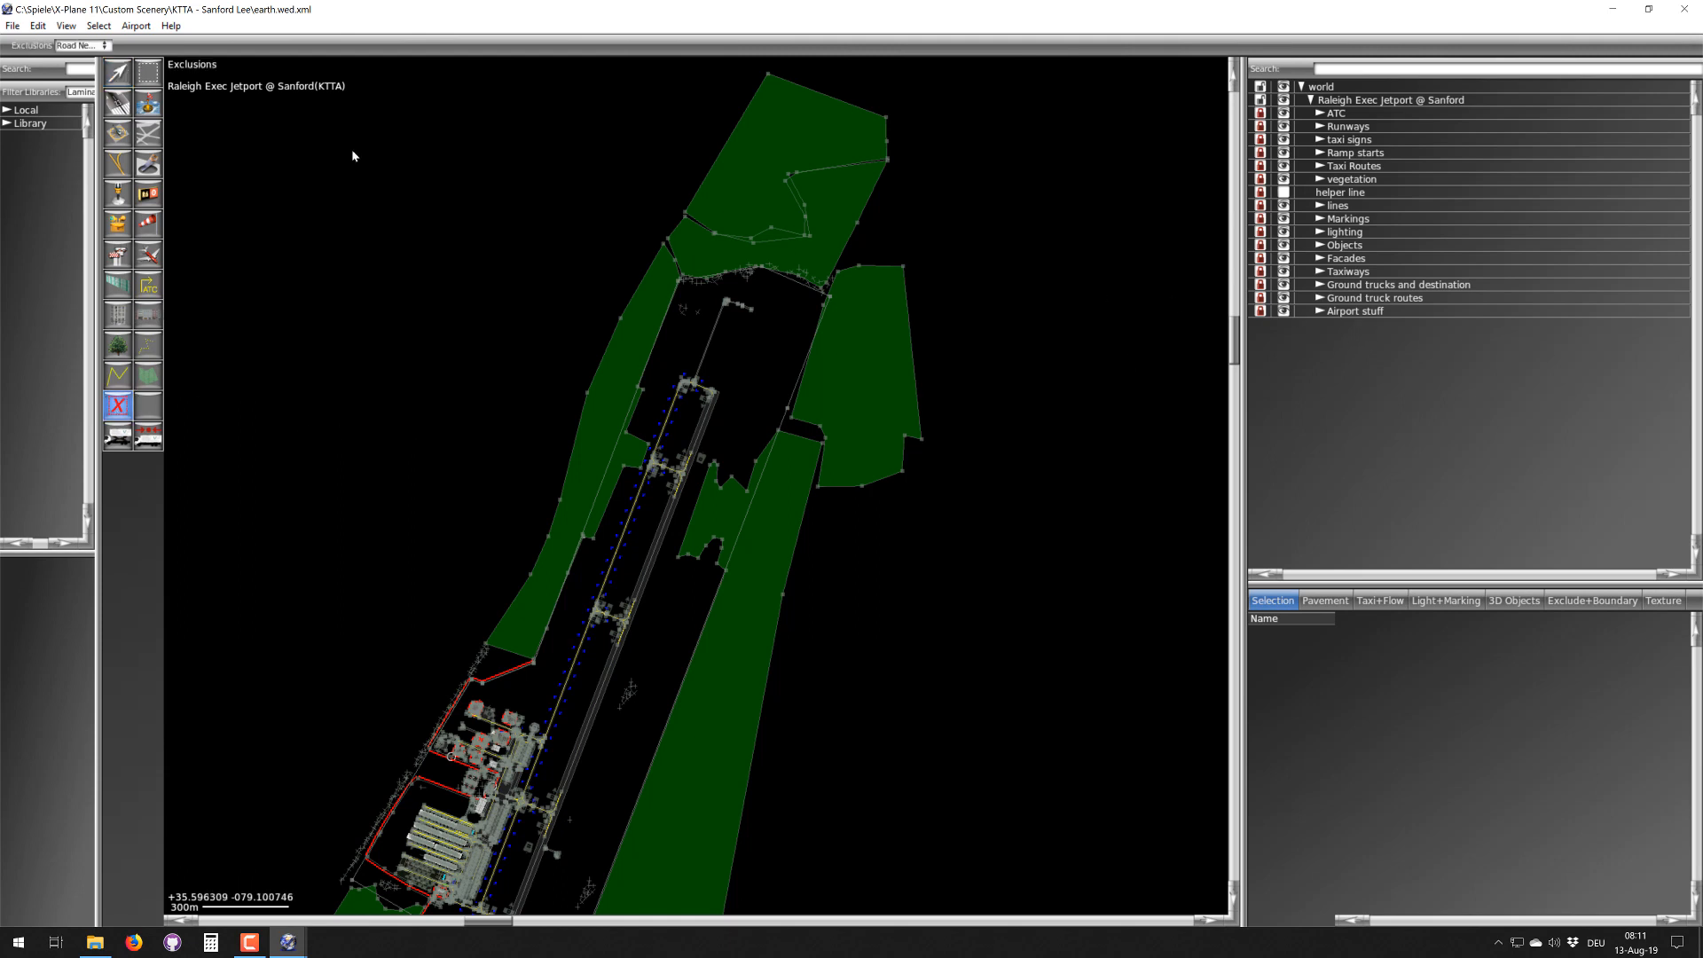
click(64, 46)
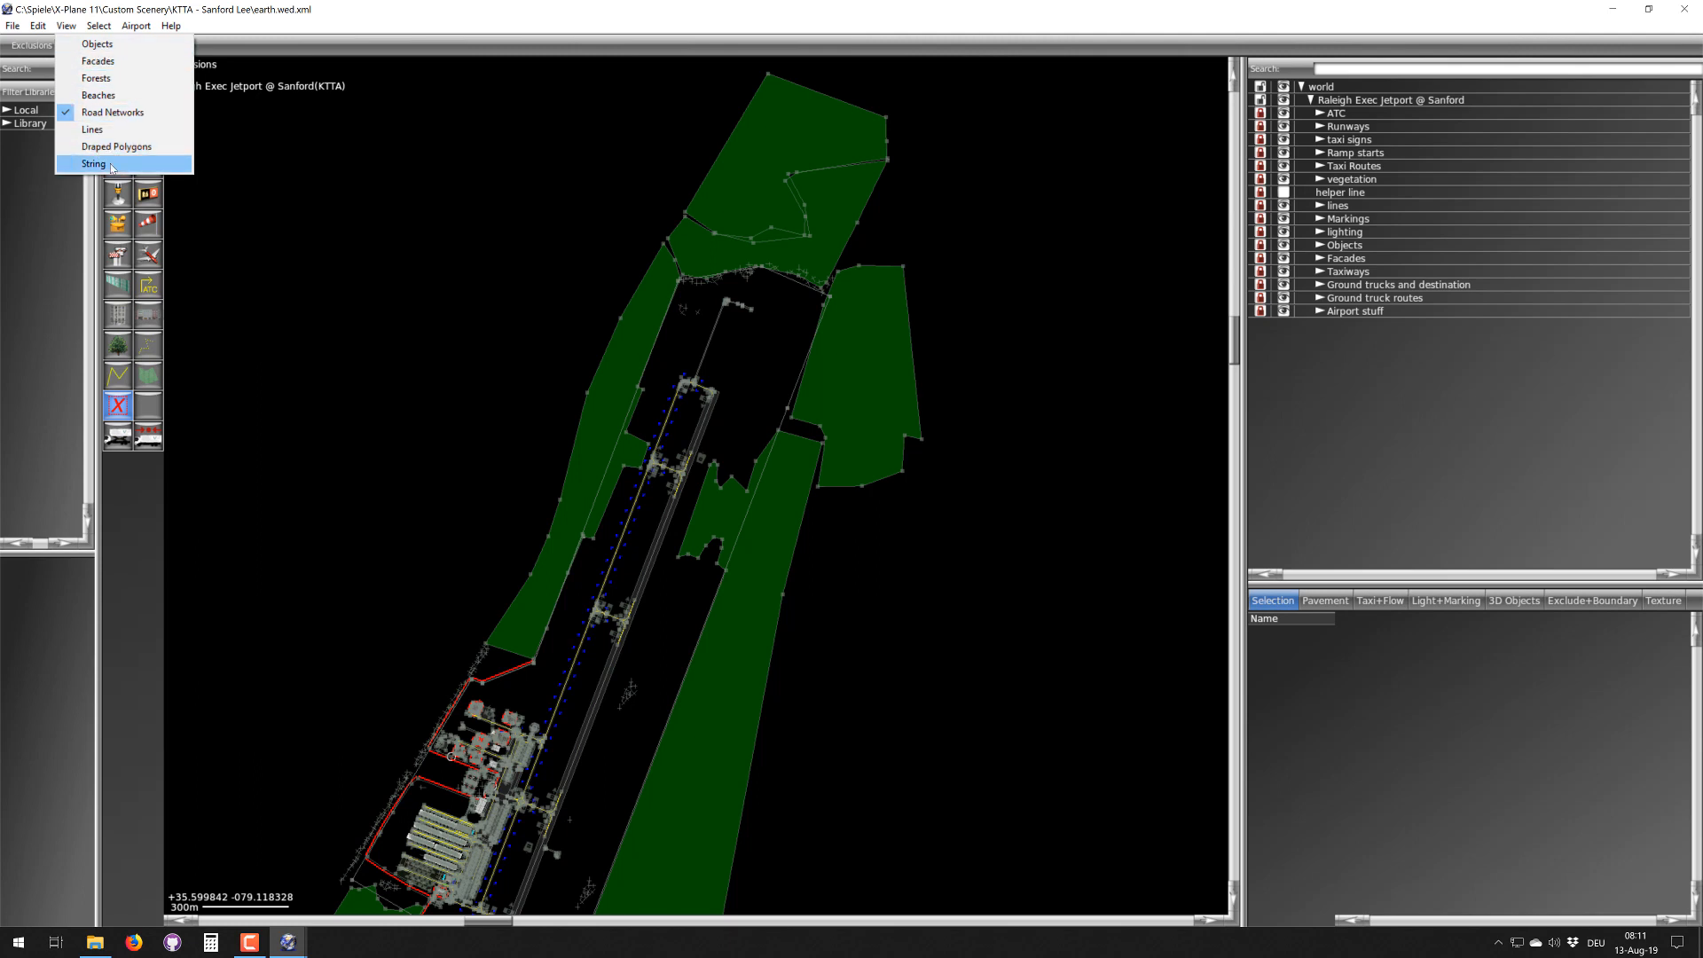
click(109, 48)
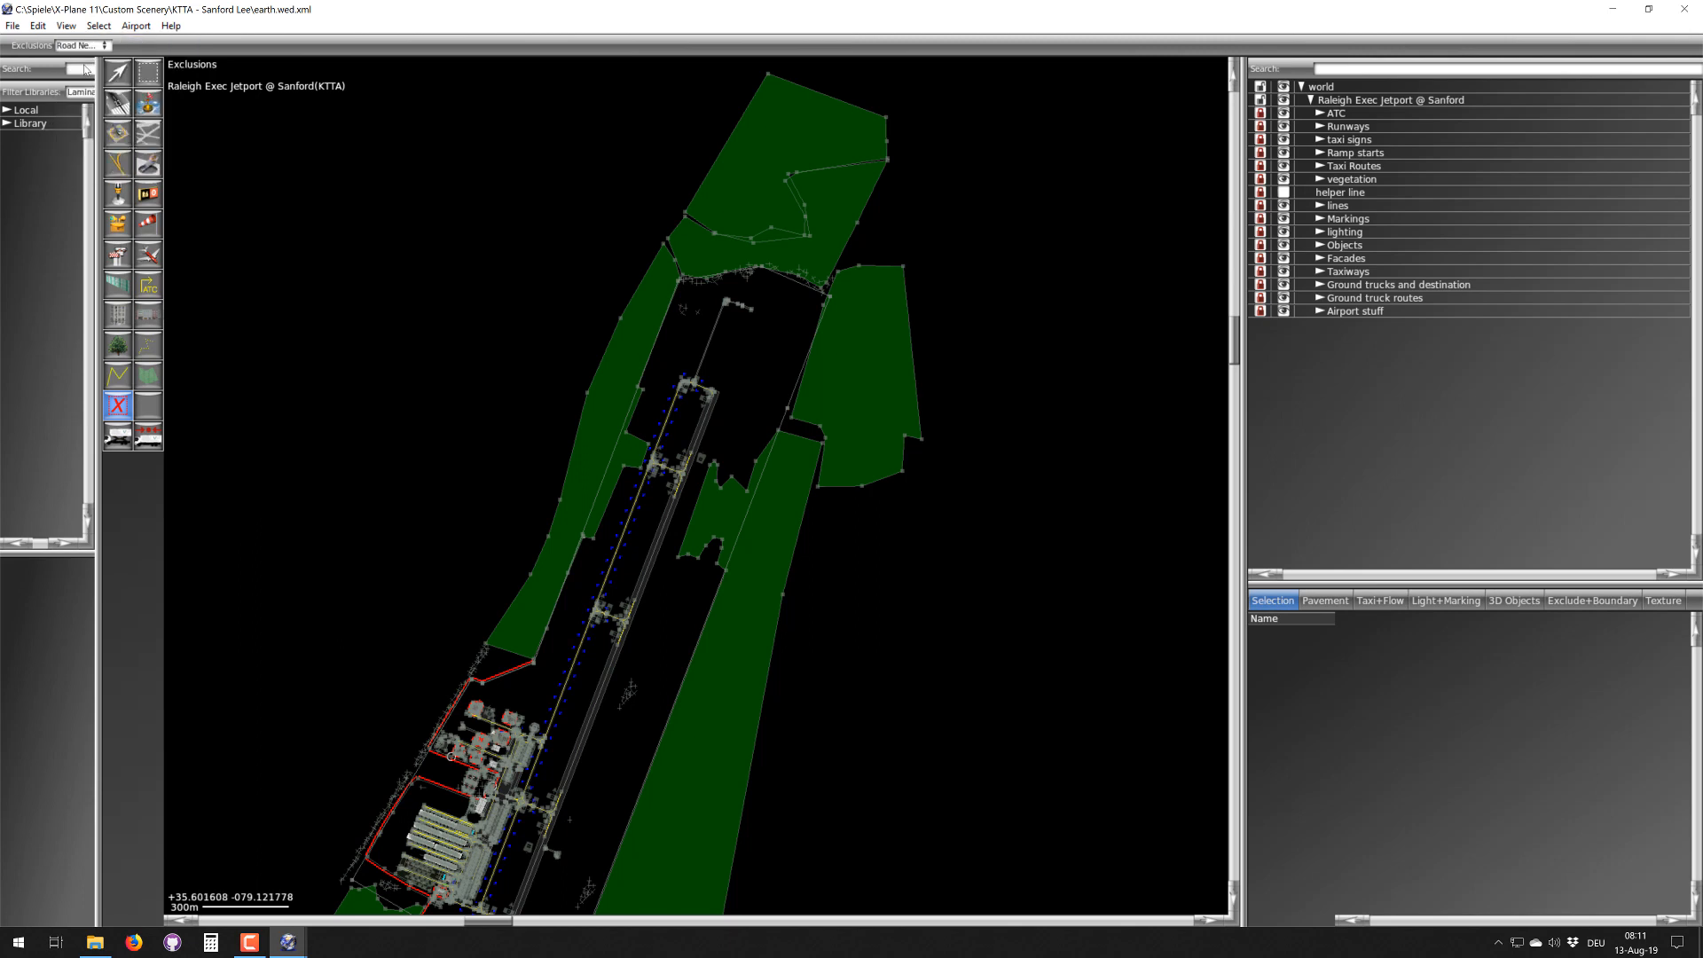
click(68, 49)
click(95, 79)
click(90, 49)
click(91, 47)
drag(418, 336, 903, 686)
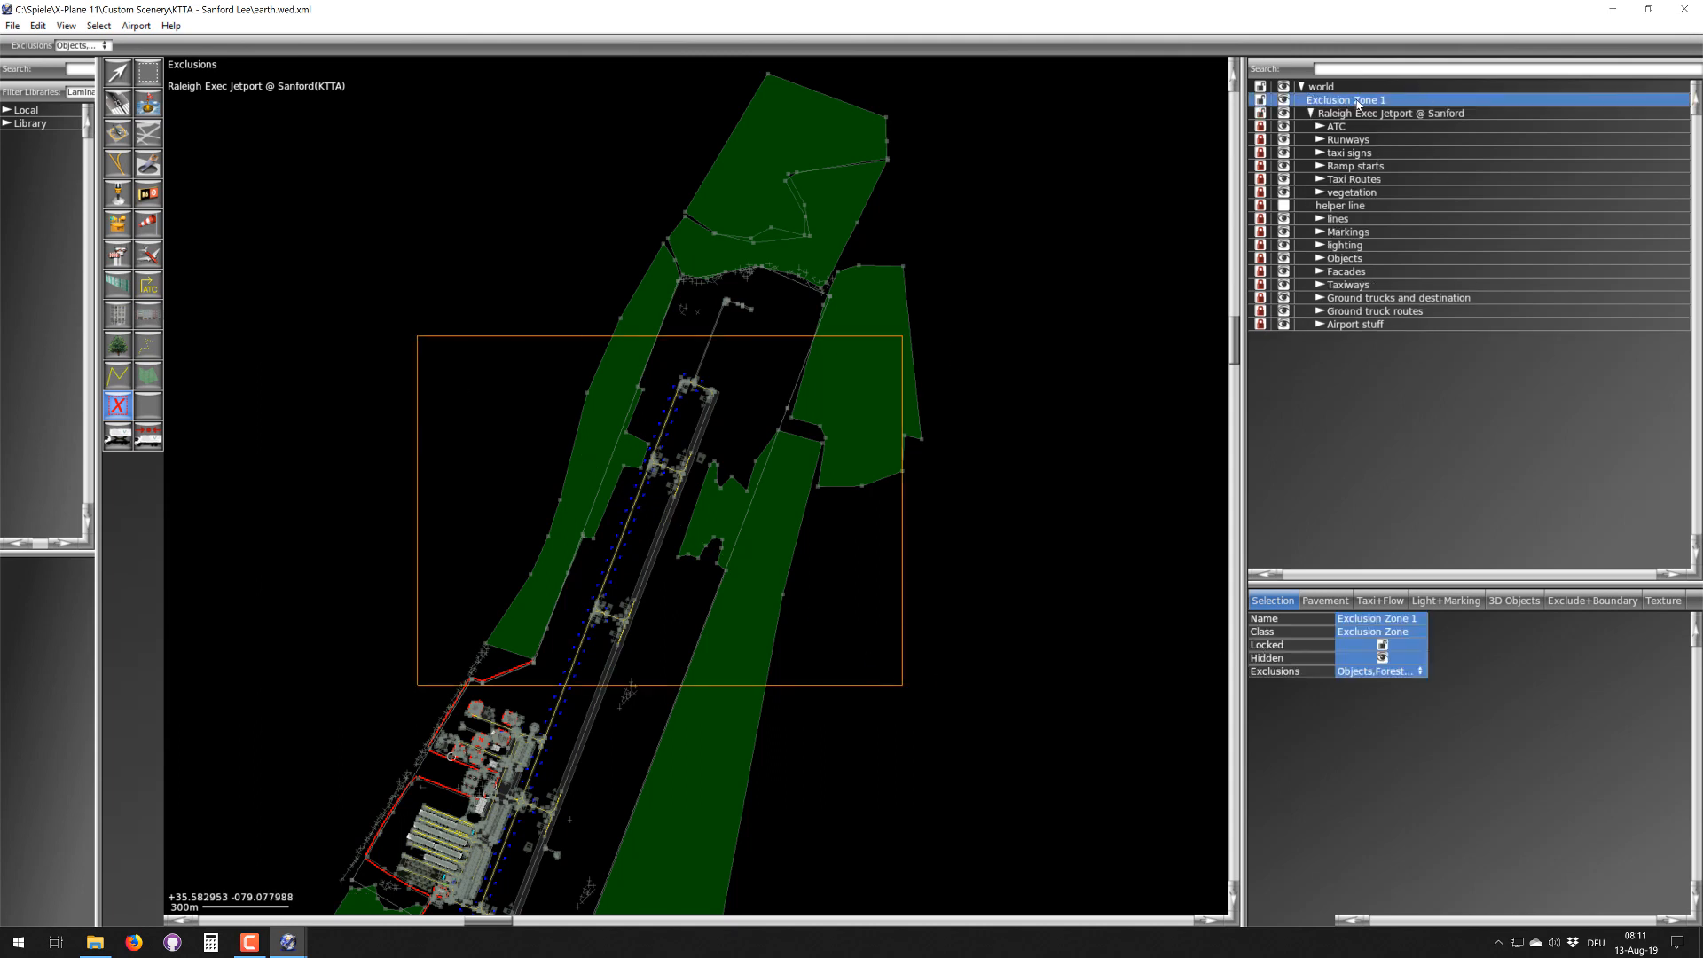
- Place Exclusion Zone 1 below Airport stuff in the airport's hierarchy and add facades, beaches and lines to its exclusions
drag(1358, 104, 1401, 330)
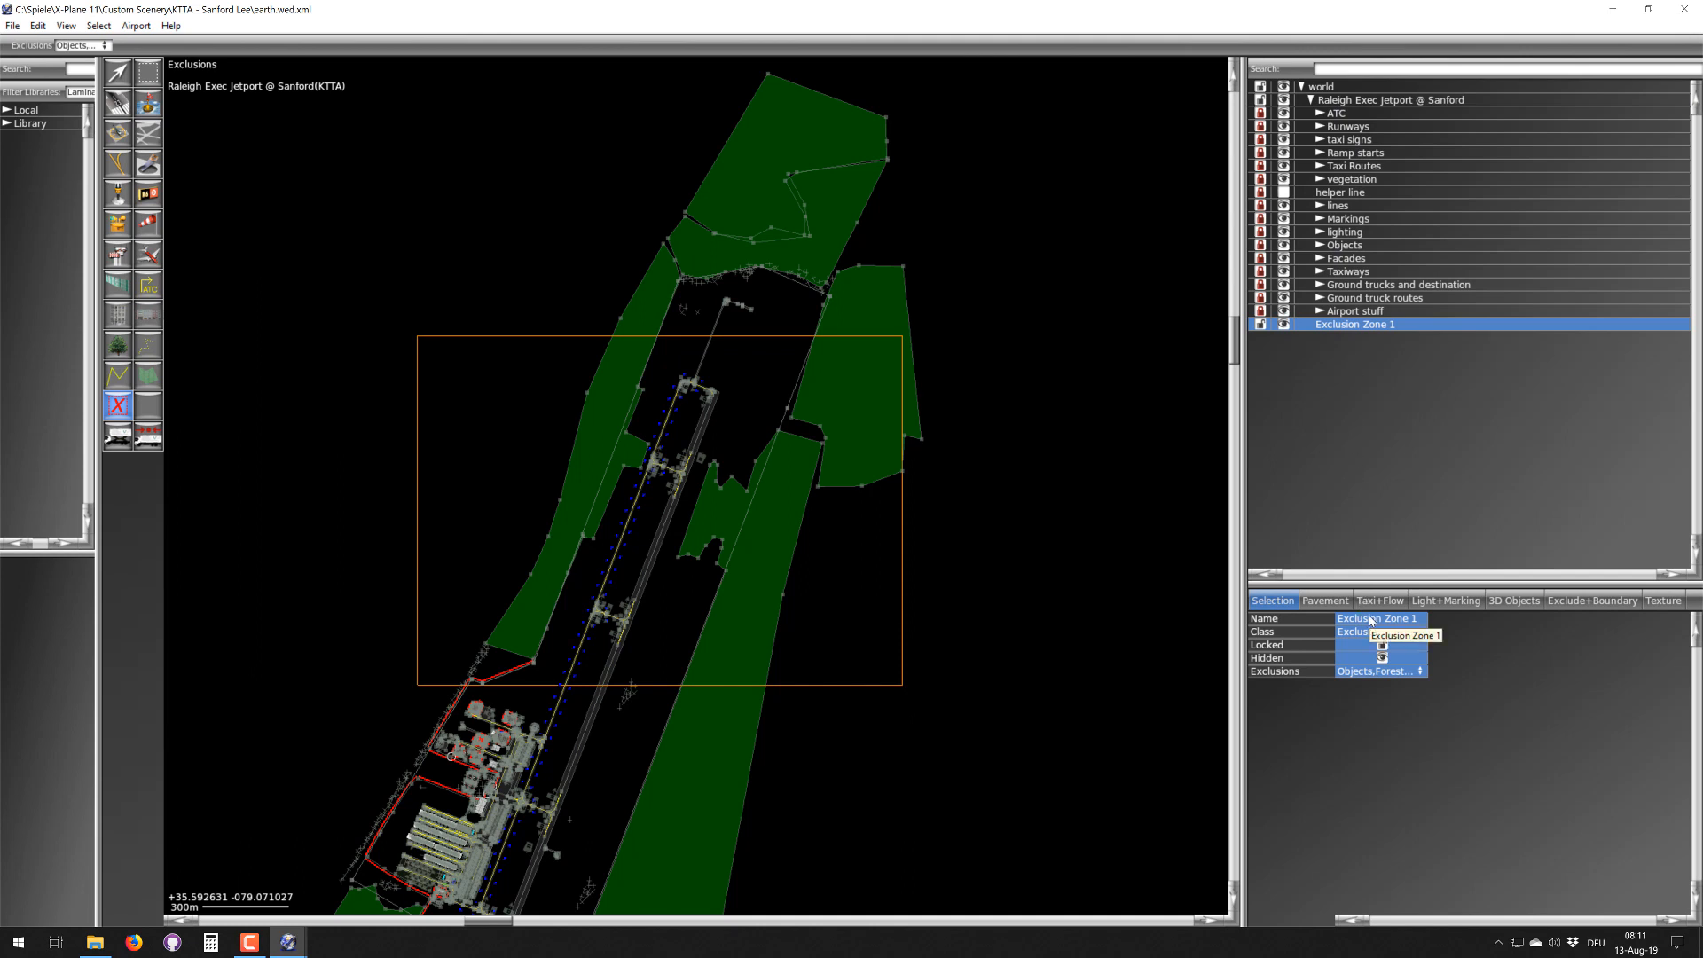
click(1373, 672)
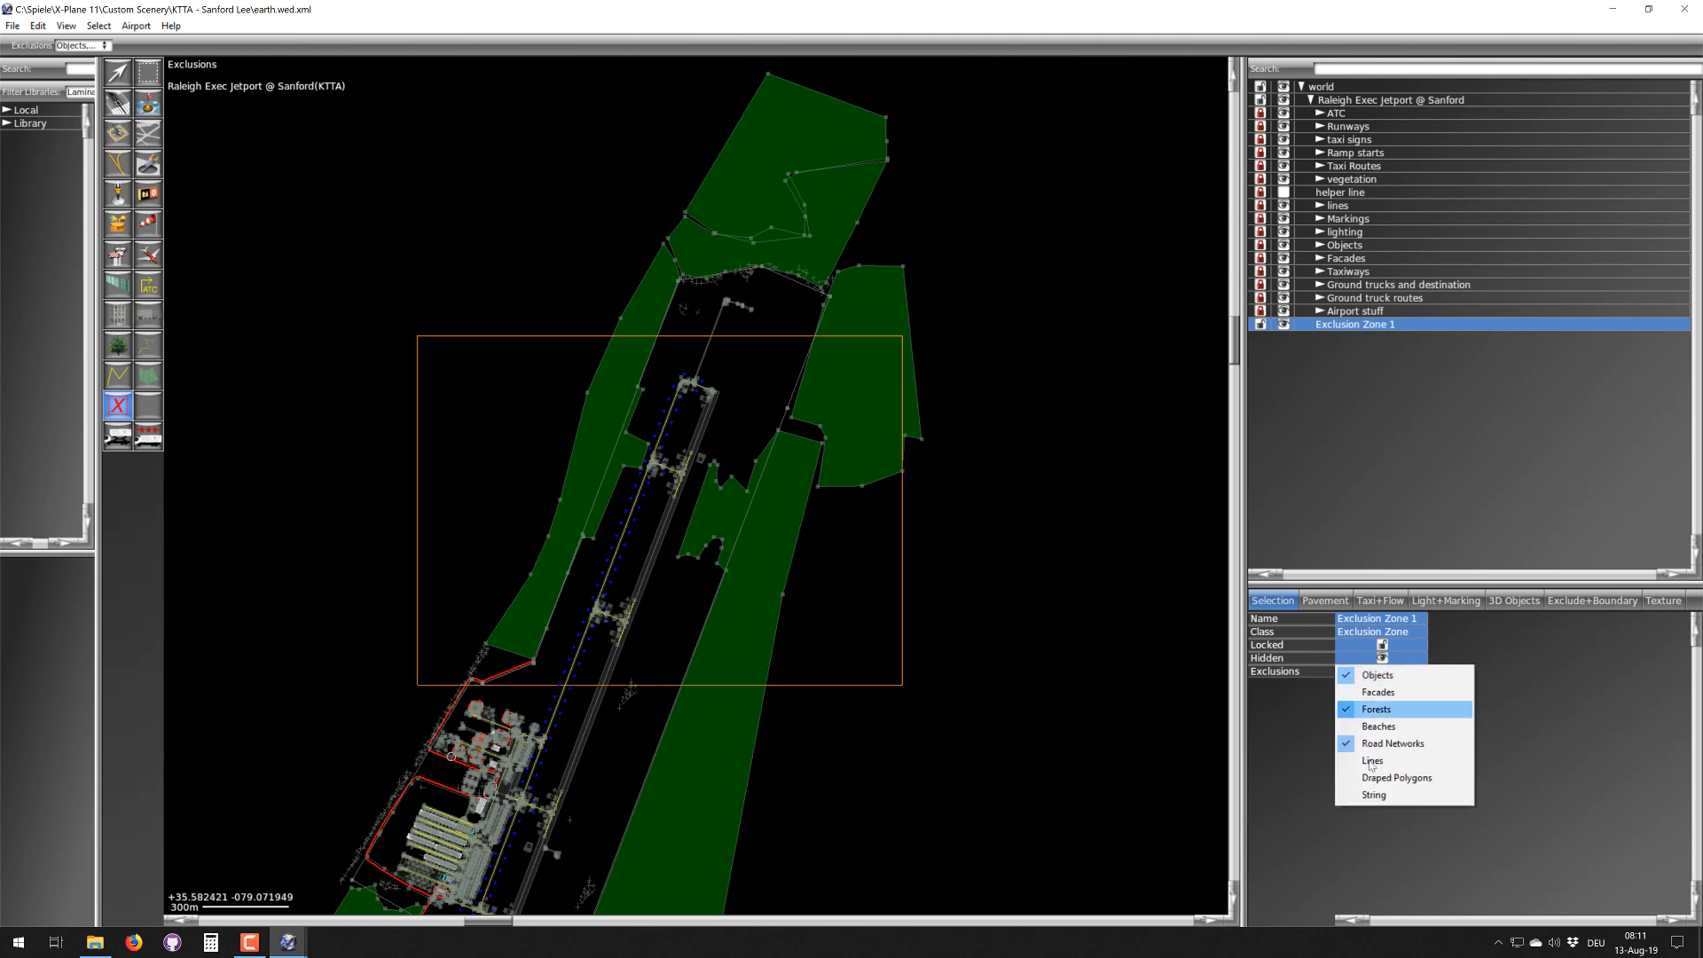
click(1379, 692)
click(1378, 675)
click(1379, 726)
click(1373, 672)
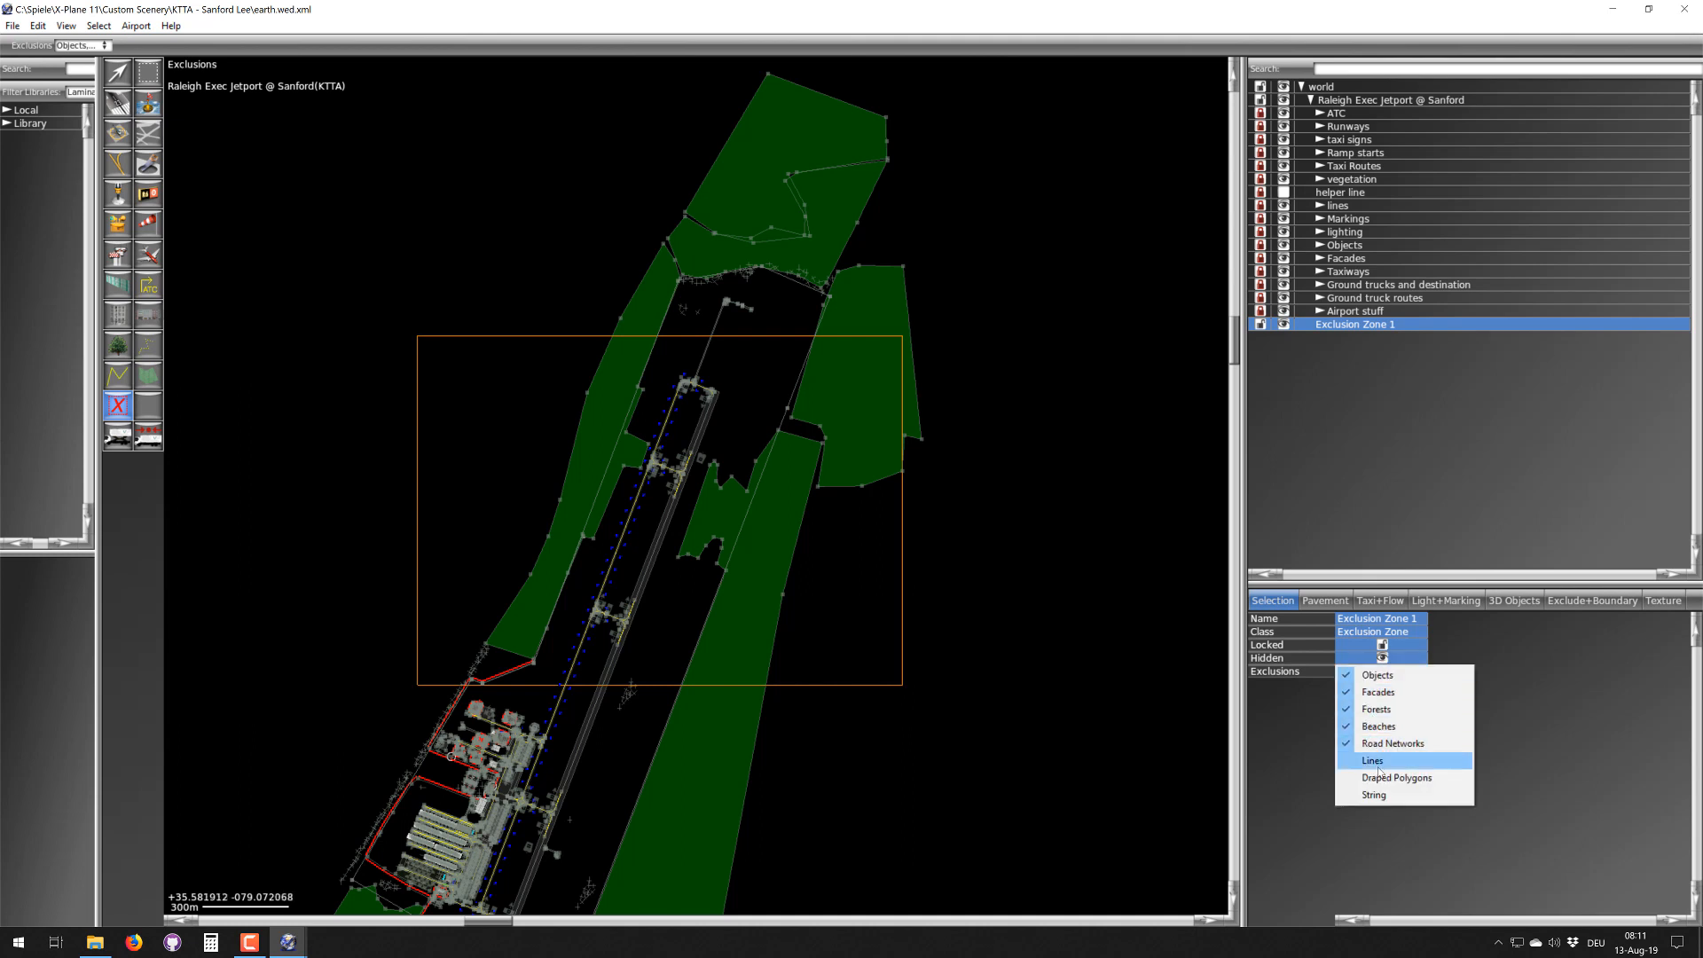
click(1380, 764)
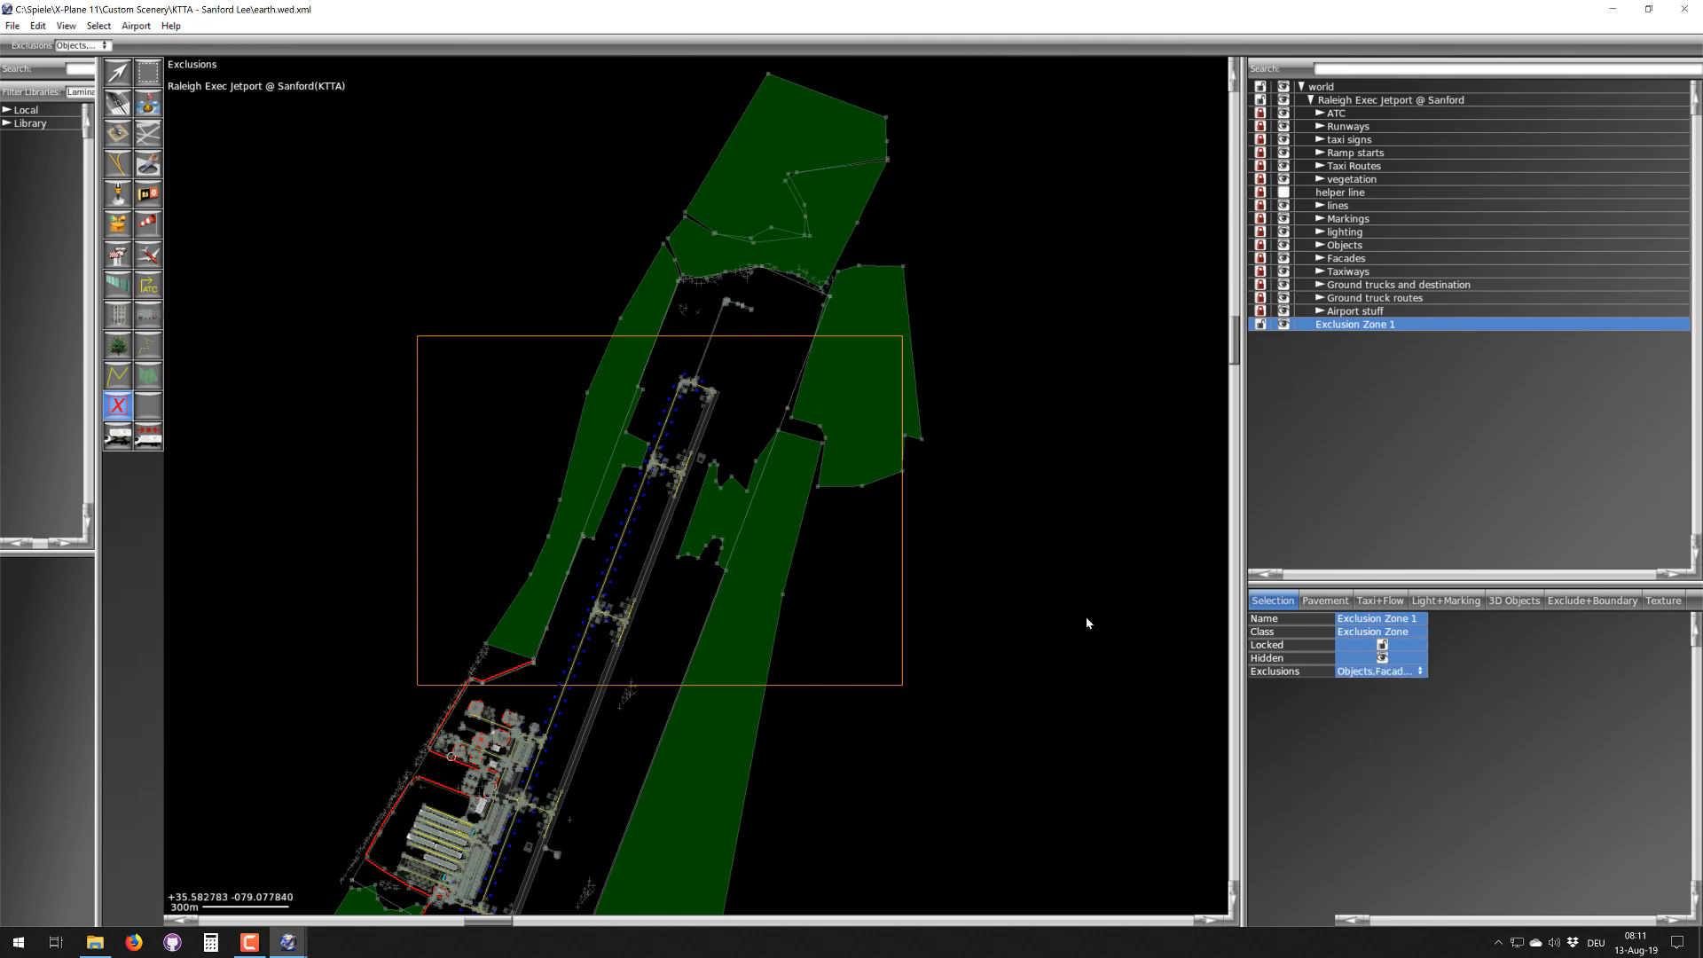
- Shift the exclusion zone north over the runway's northern end and enlarge it from its southeast corner
key(v)
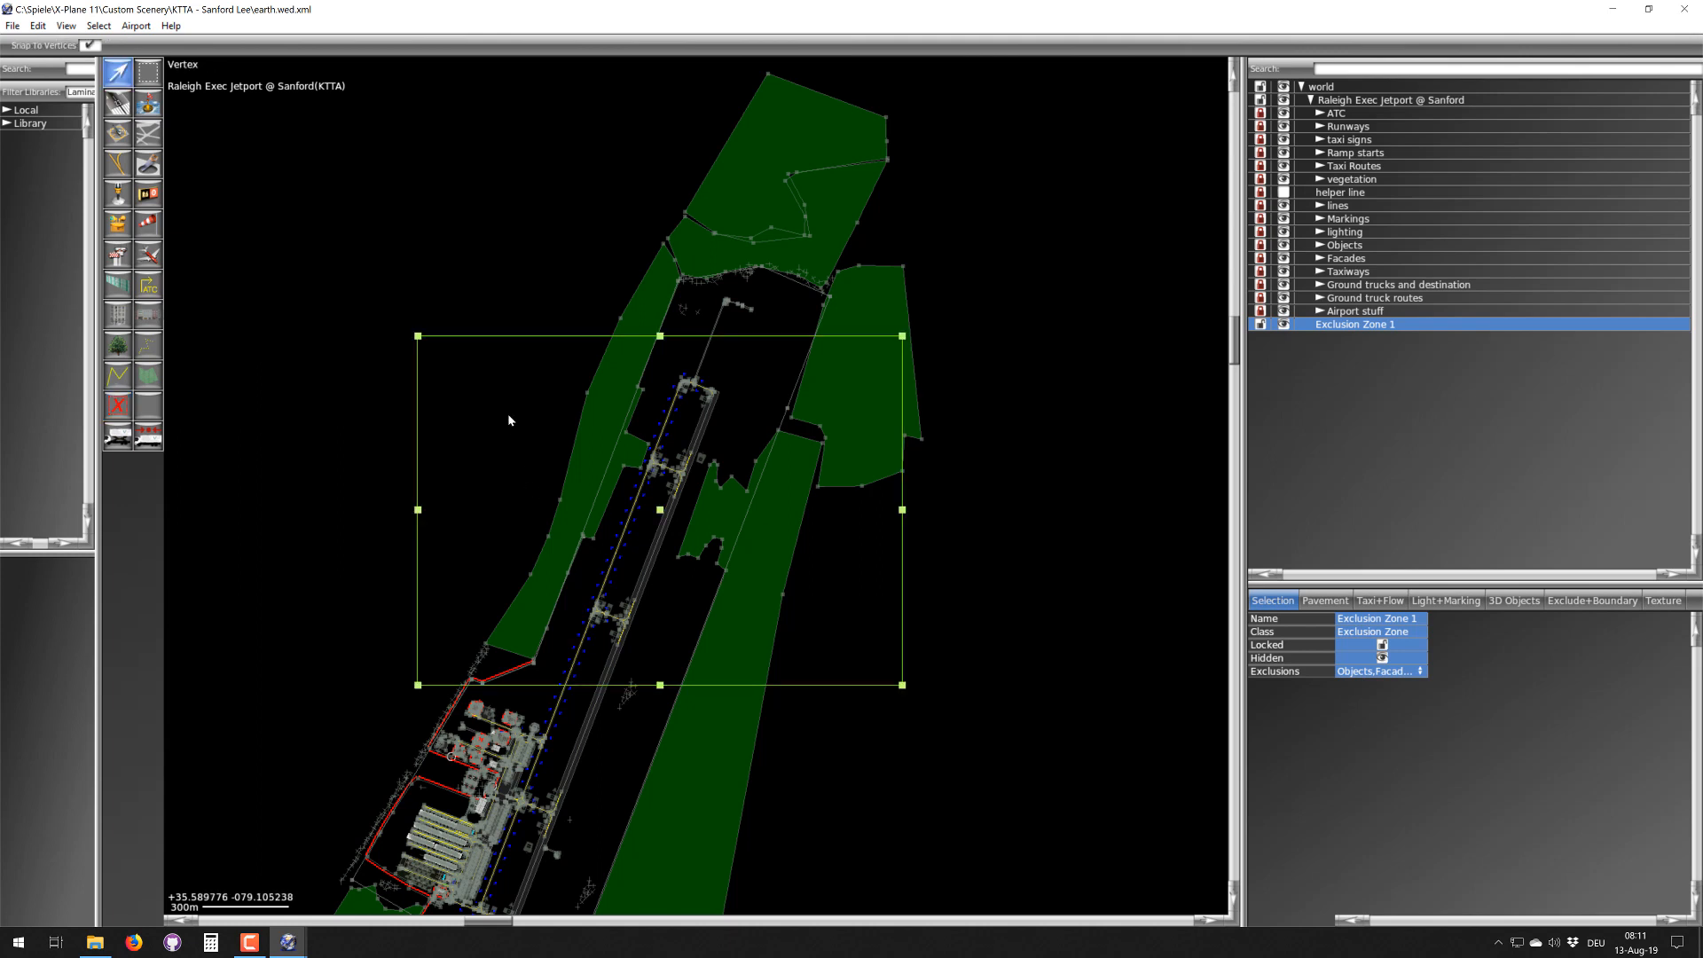
drag(643, 548, 631, 450)
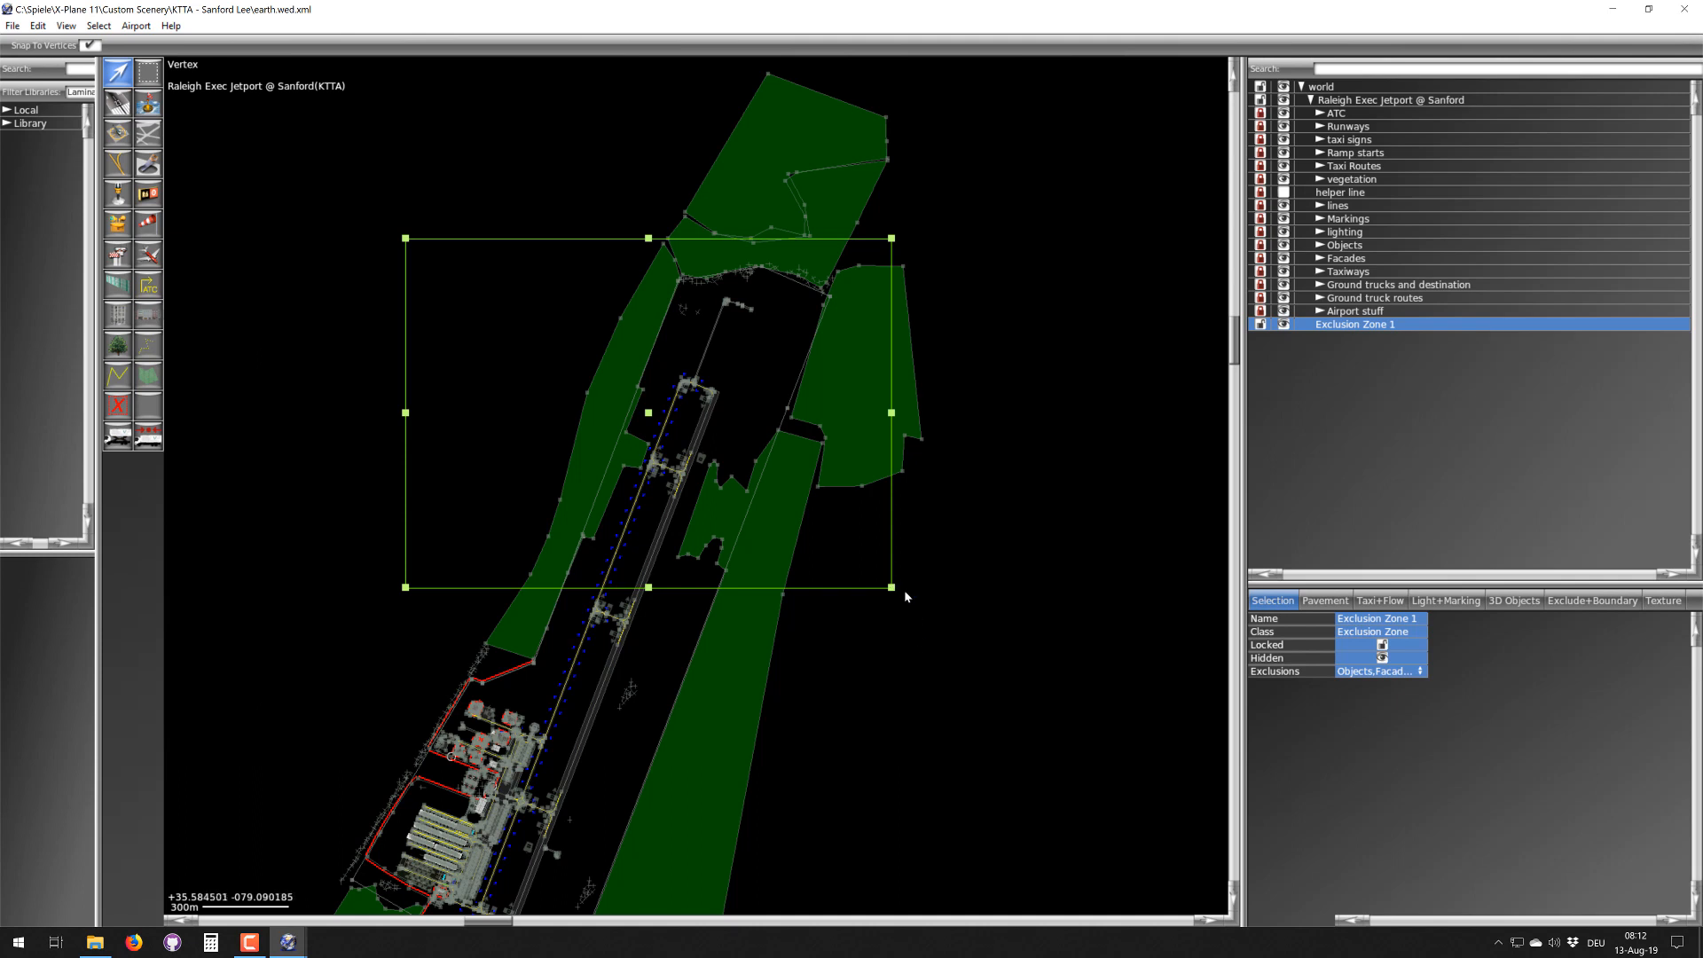
key(alt)
drag(650, 416, 695, 408)
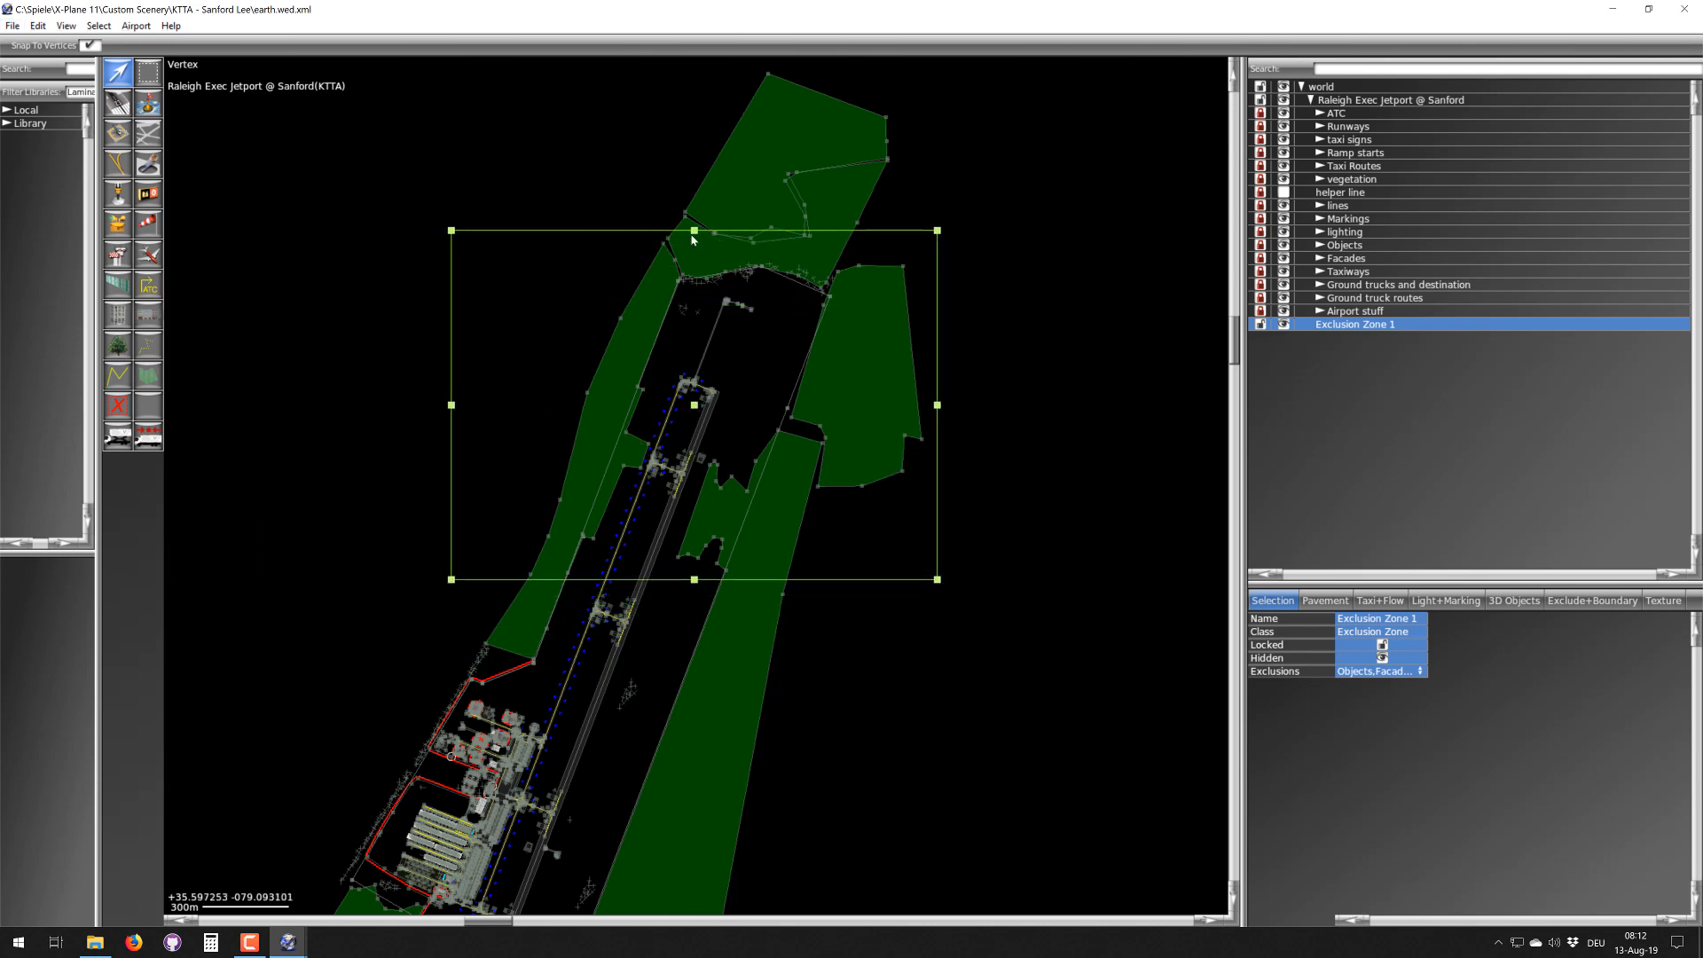
drag(938, 581, 989, 641)
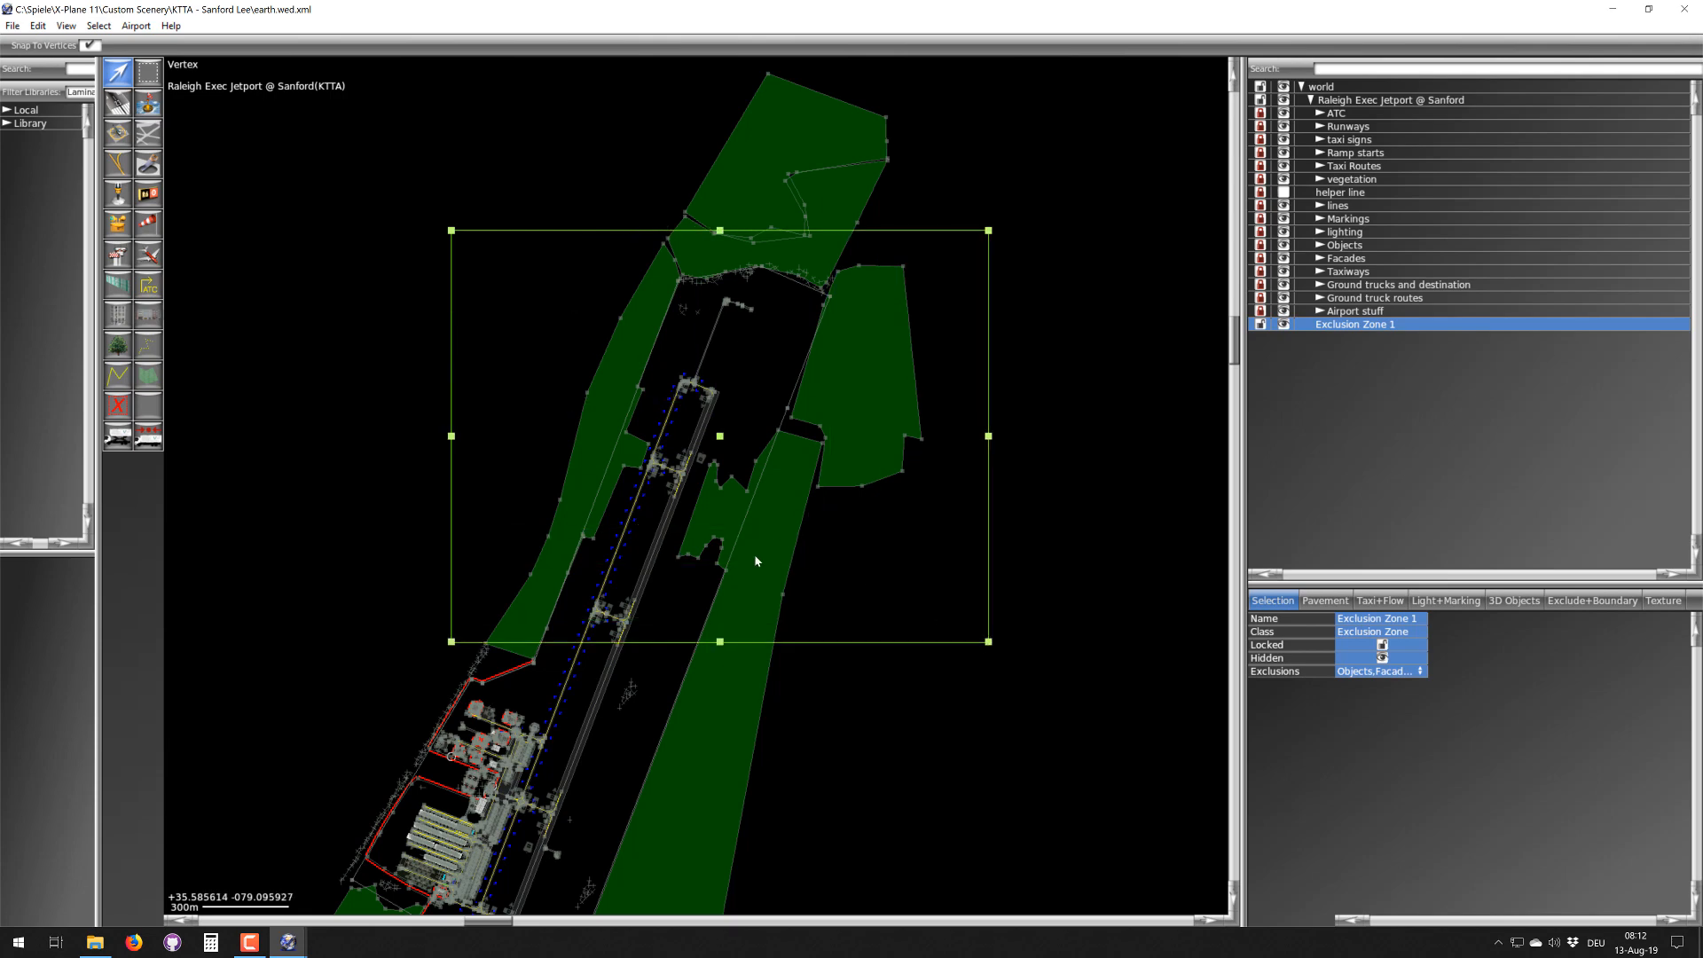
- Move the exclusion zone further north so it encloses the northernmost forest area
scroll(777, 538, down, 3)
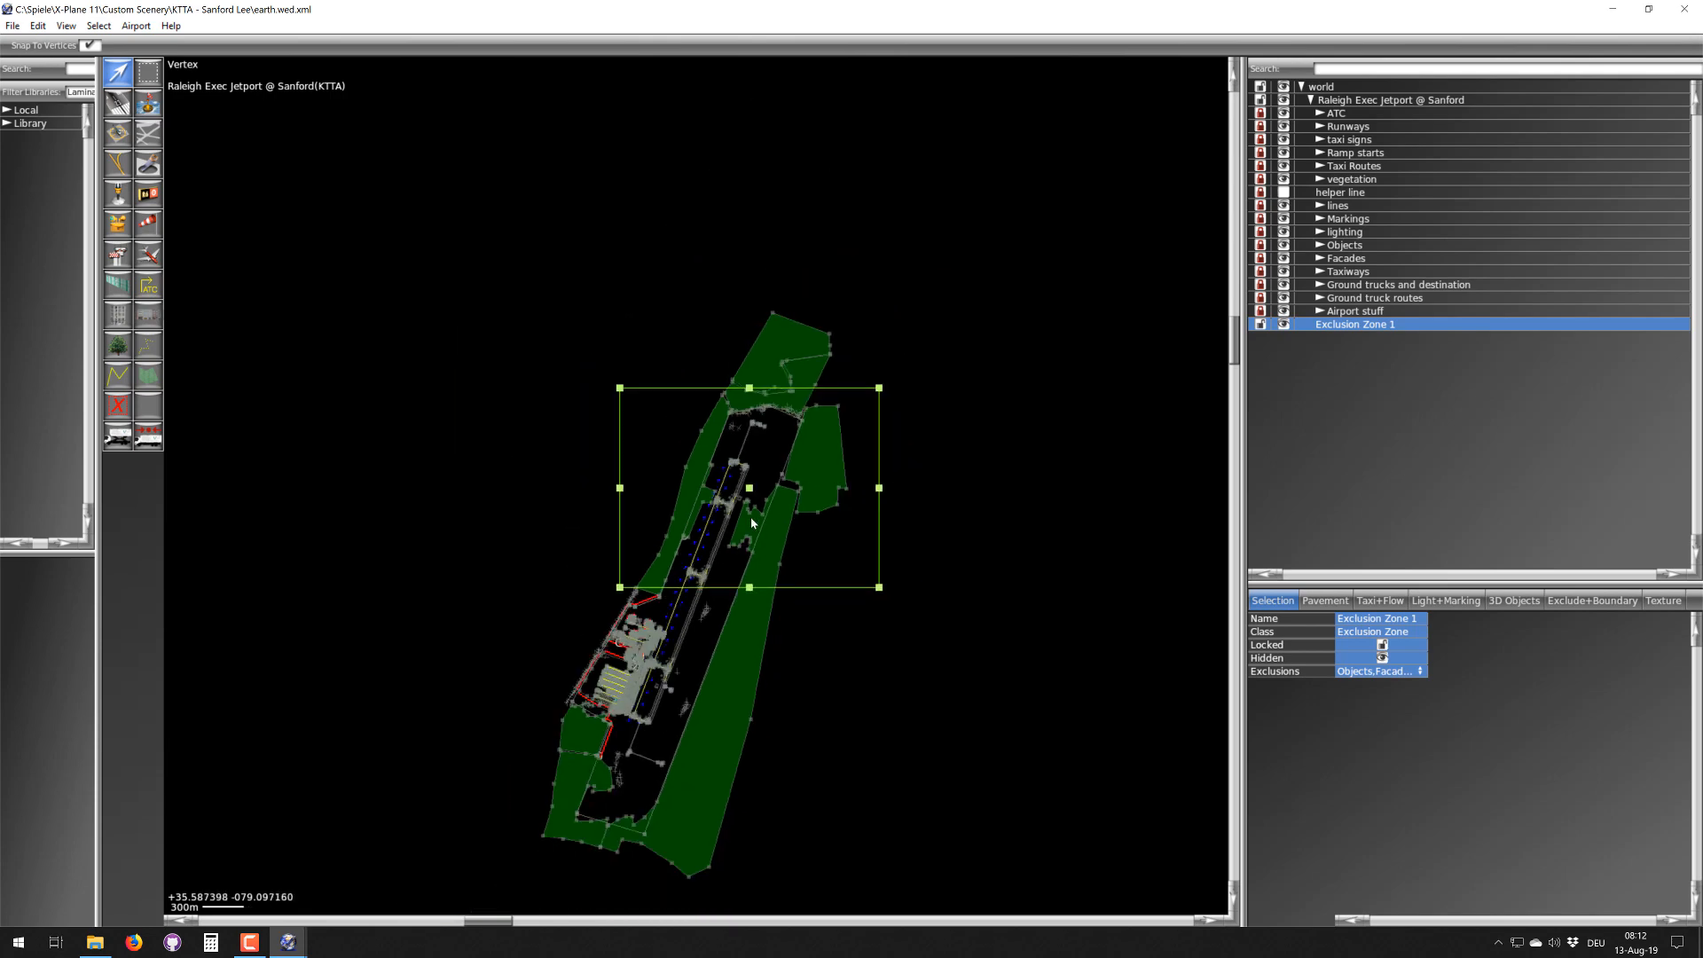
scroll(750, 517, up, 2)
scroll(750, 508, up, 1)
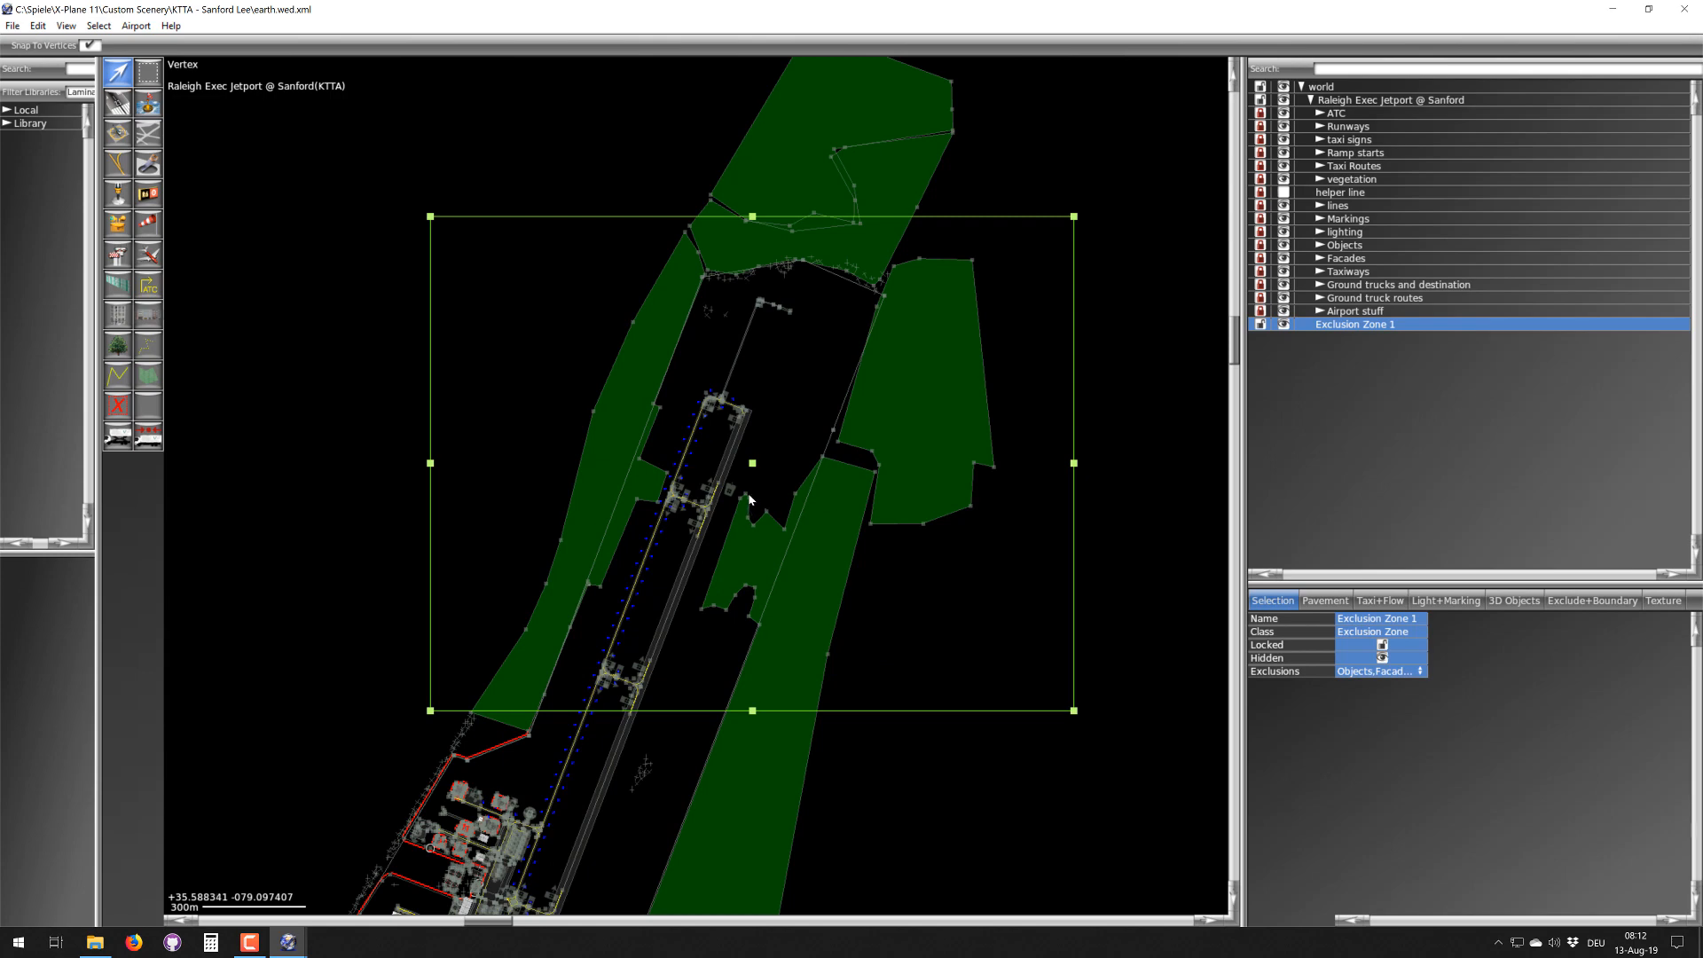
scroll(752, 476, down, 2)
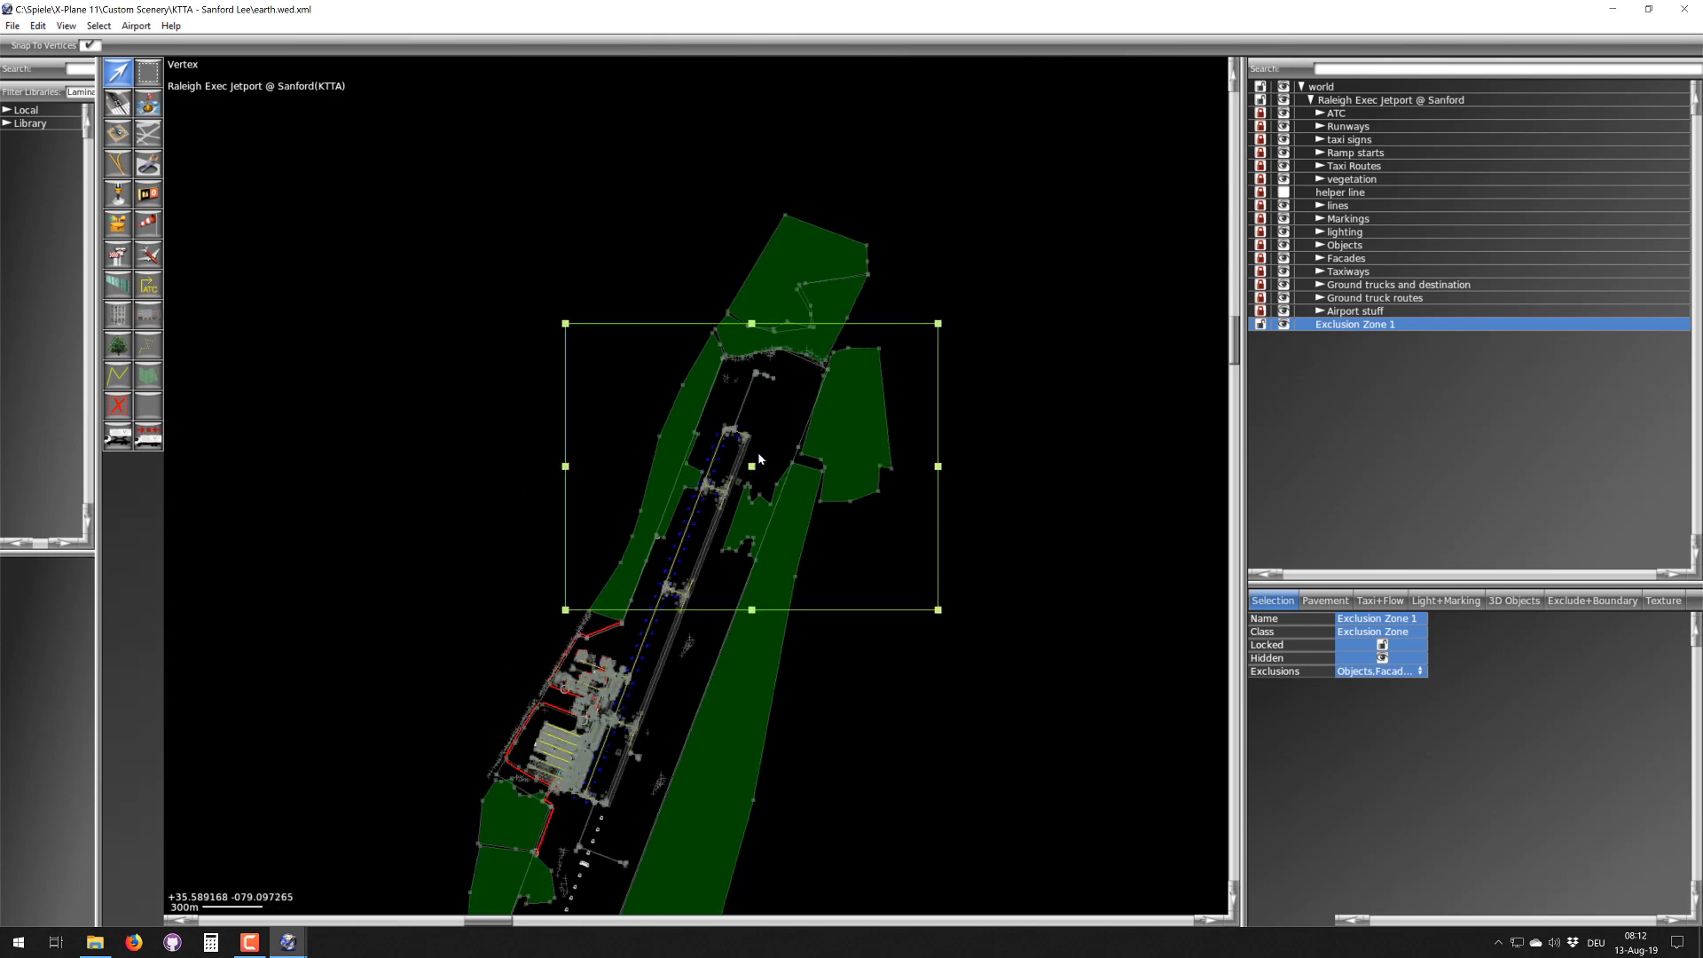
drag(759, 458, 795, 371)
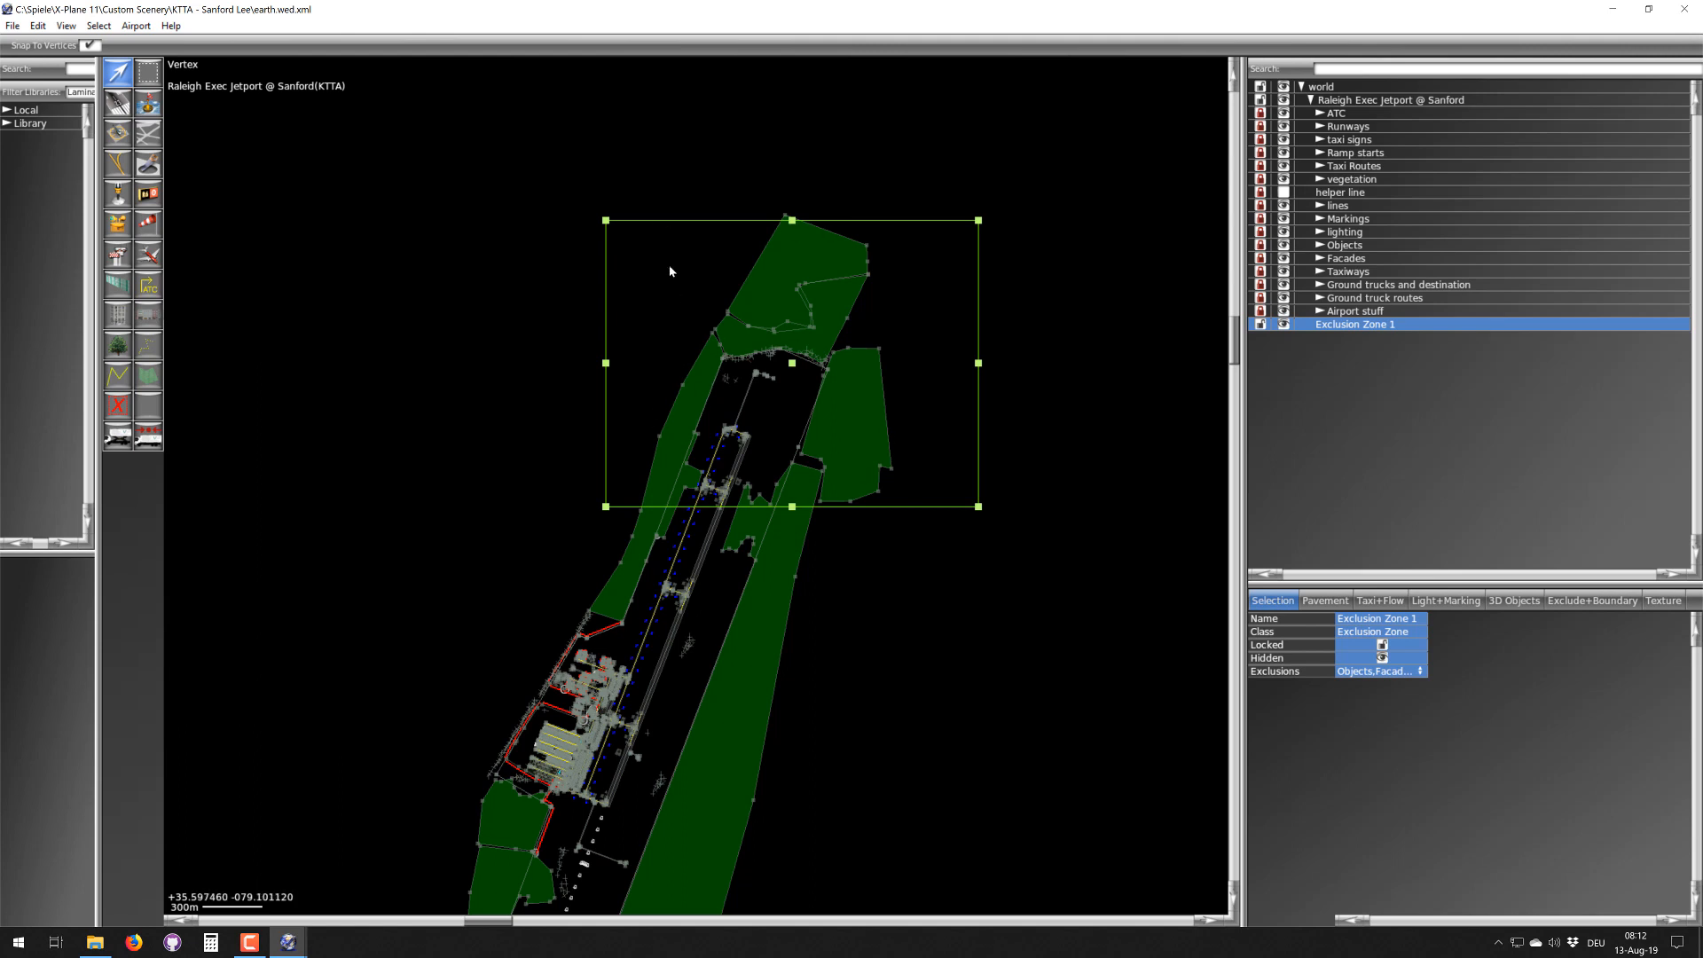
right_drag(783, 199, 622, 442)
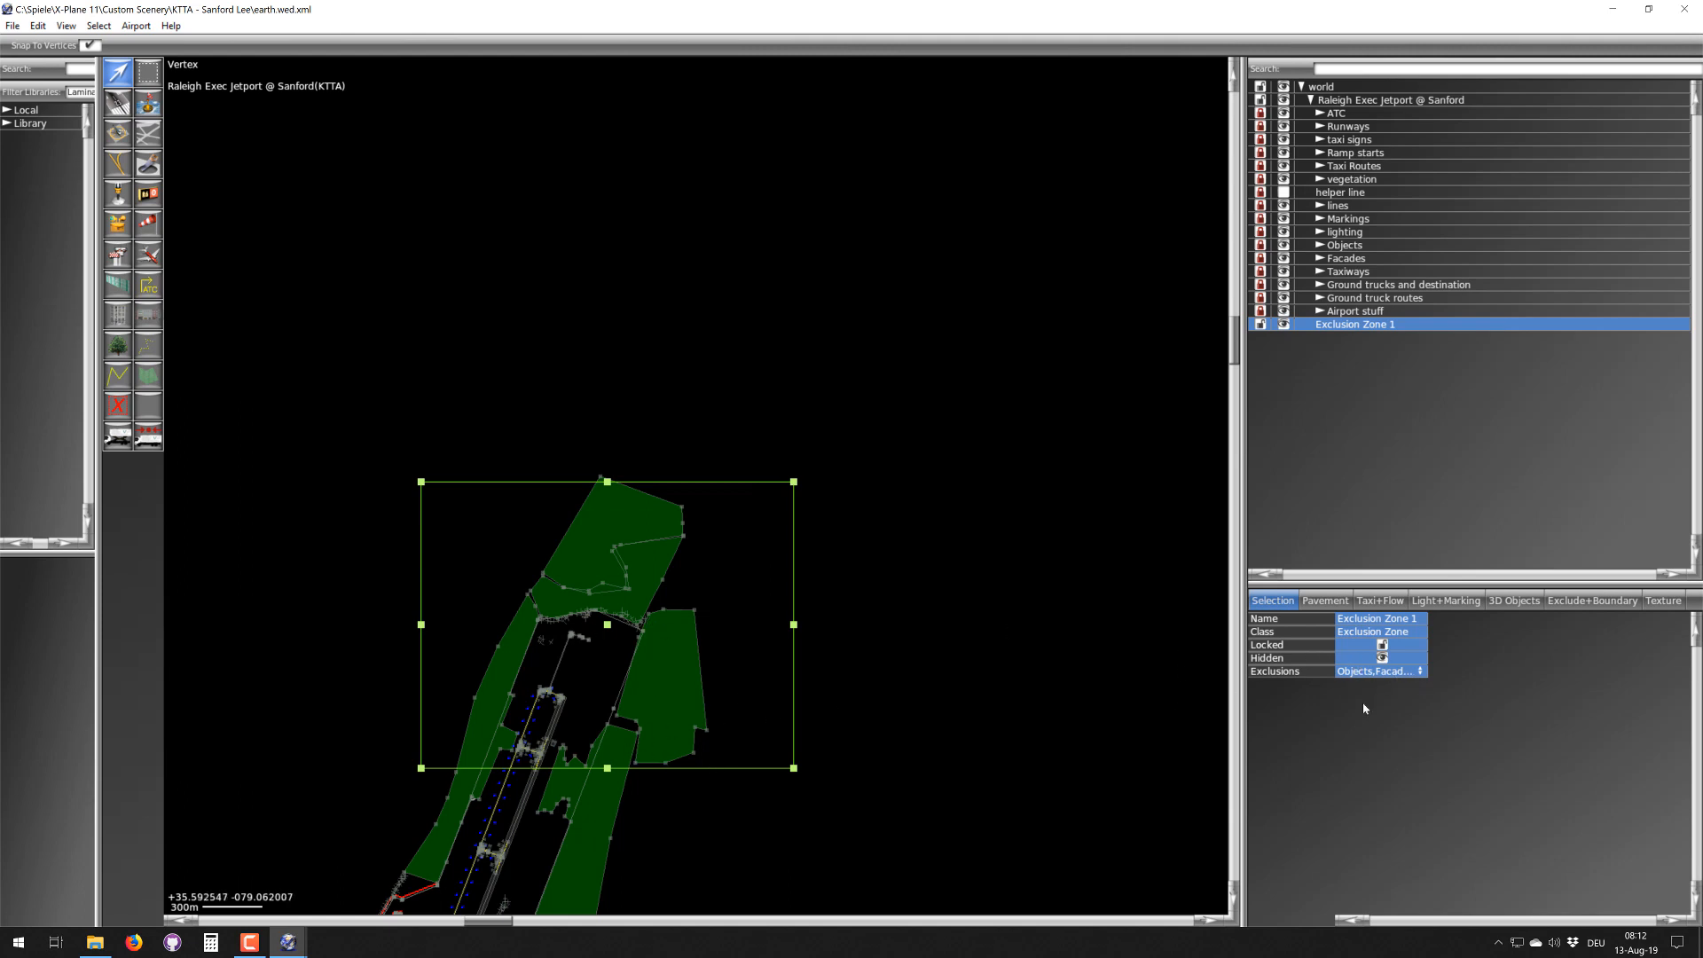
scroll(599, 621, up, 2)
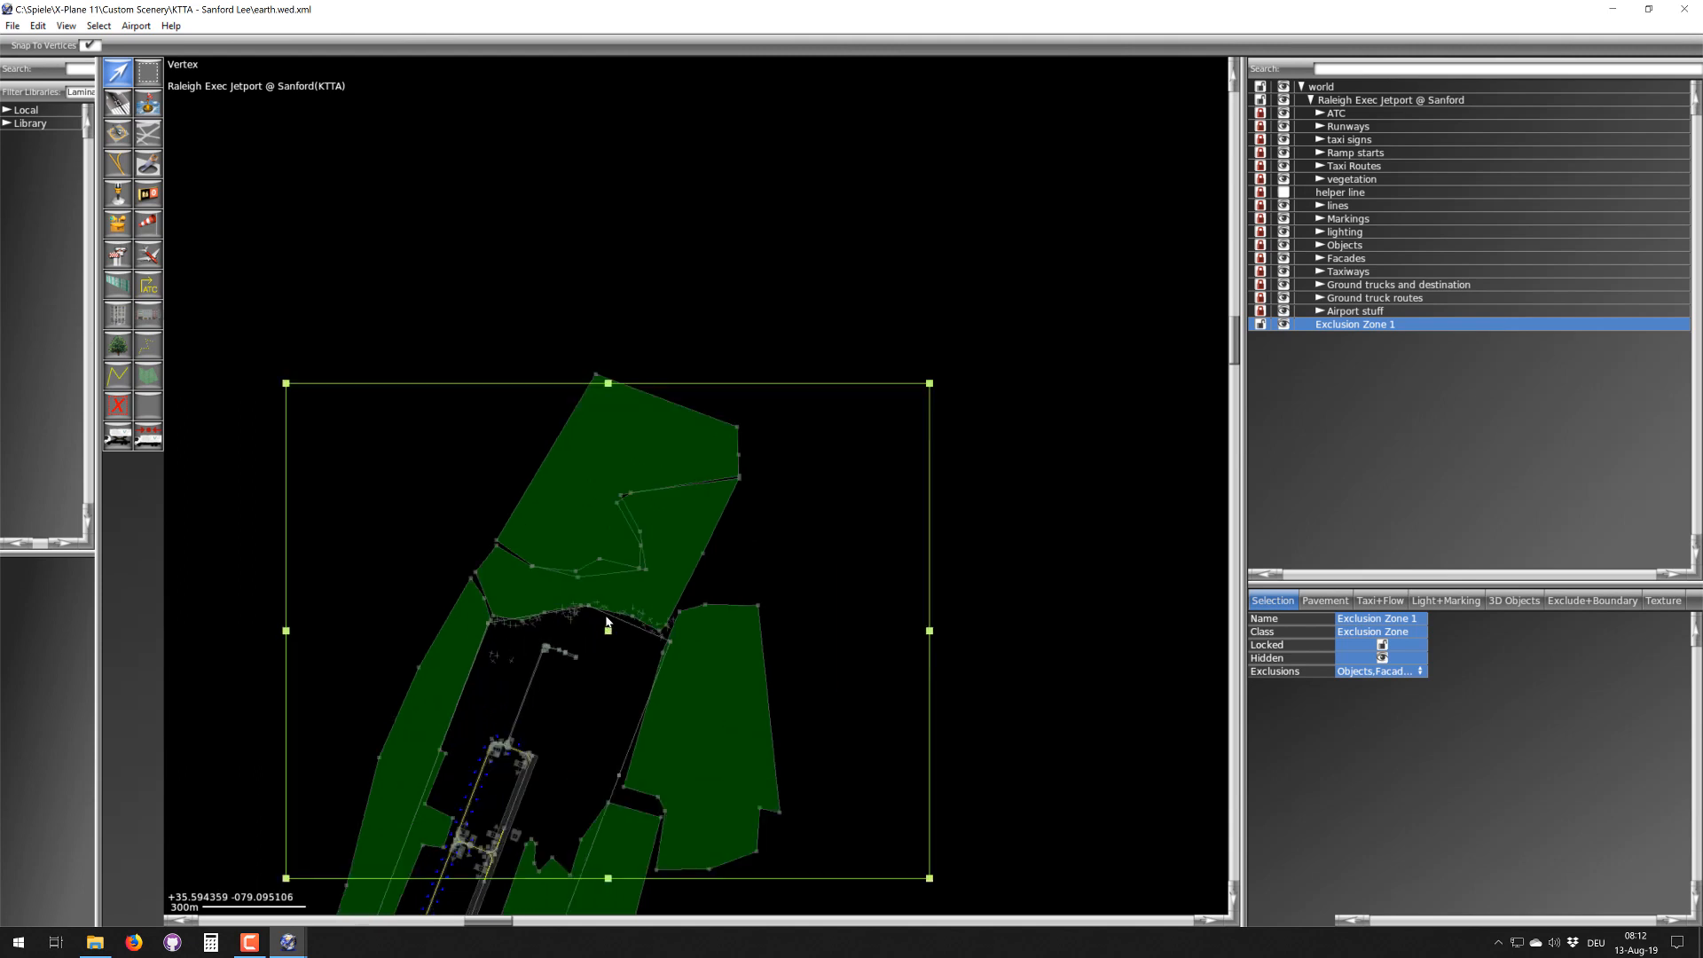
scroll(607, 622, down, 2)
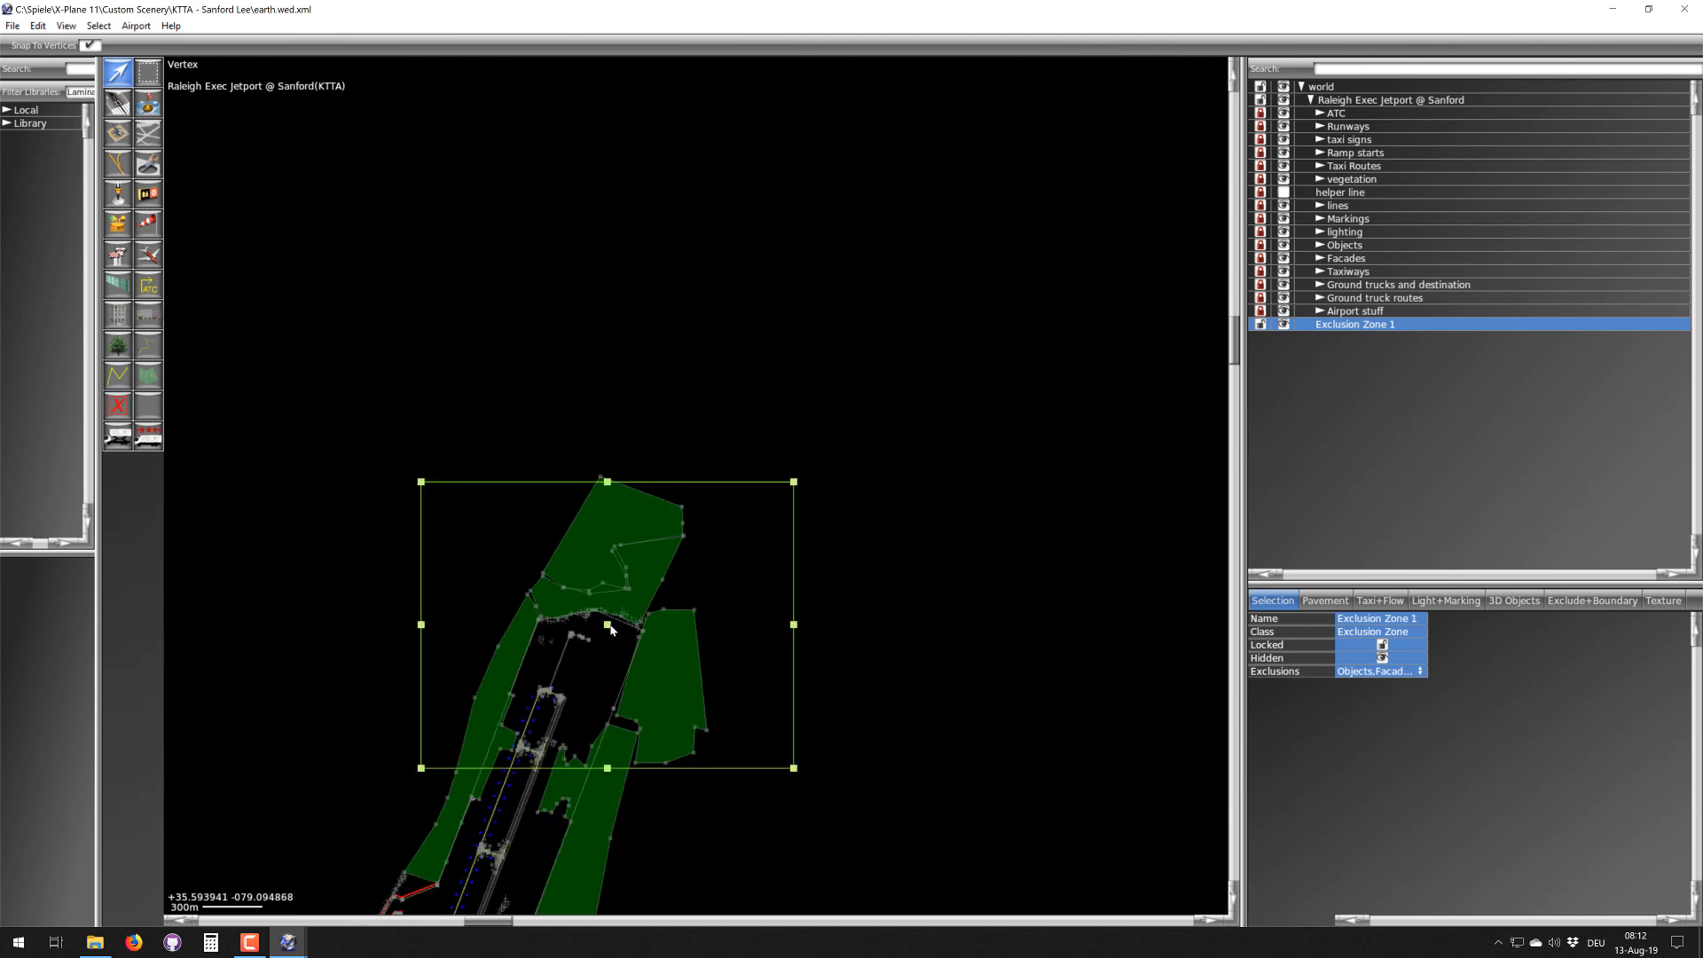
drag(610, 629, 614, 614)
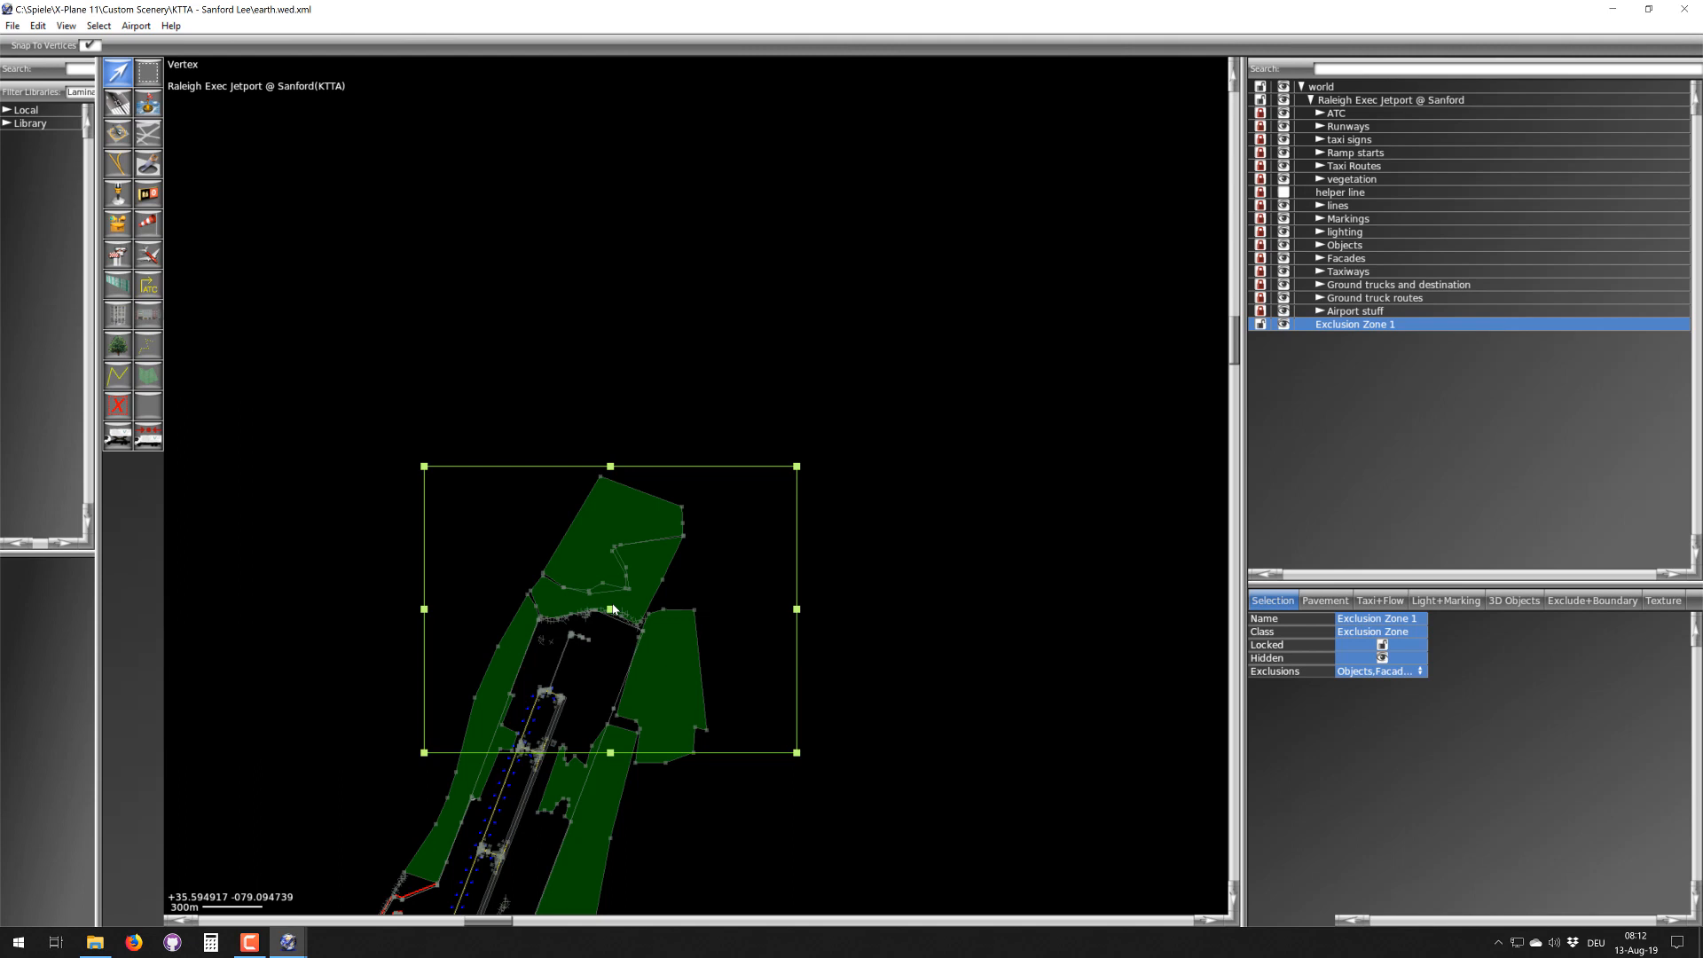
- Nudge the exclusion zone slightly southwest to align its northern edge closely with the tip of the northern forest
scroll(612, 608, up, 1)
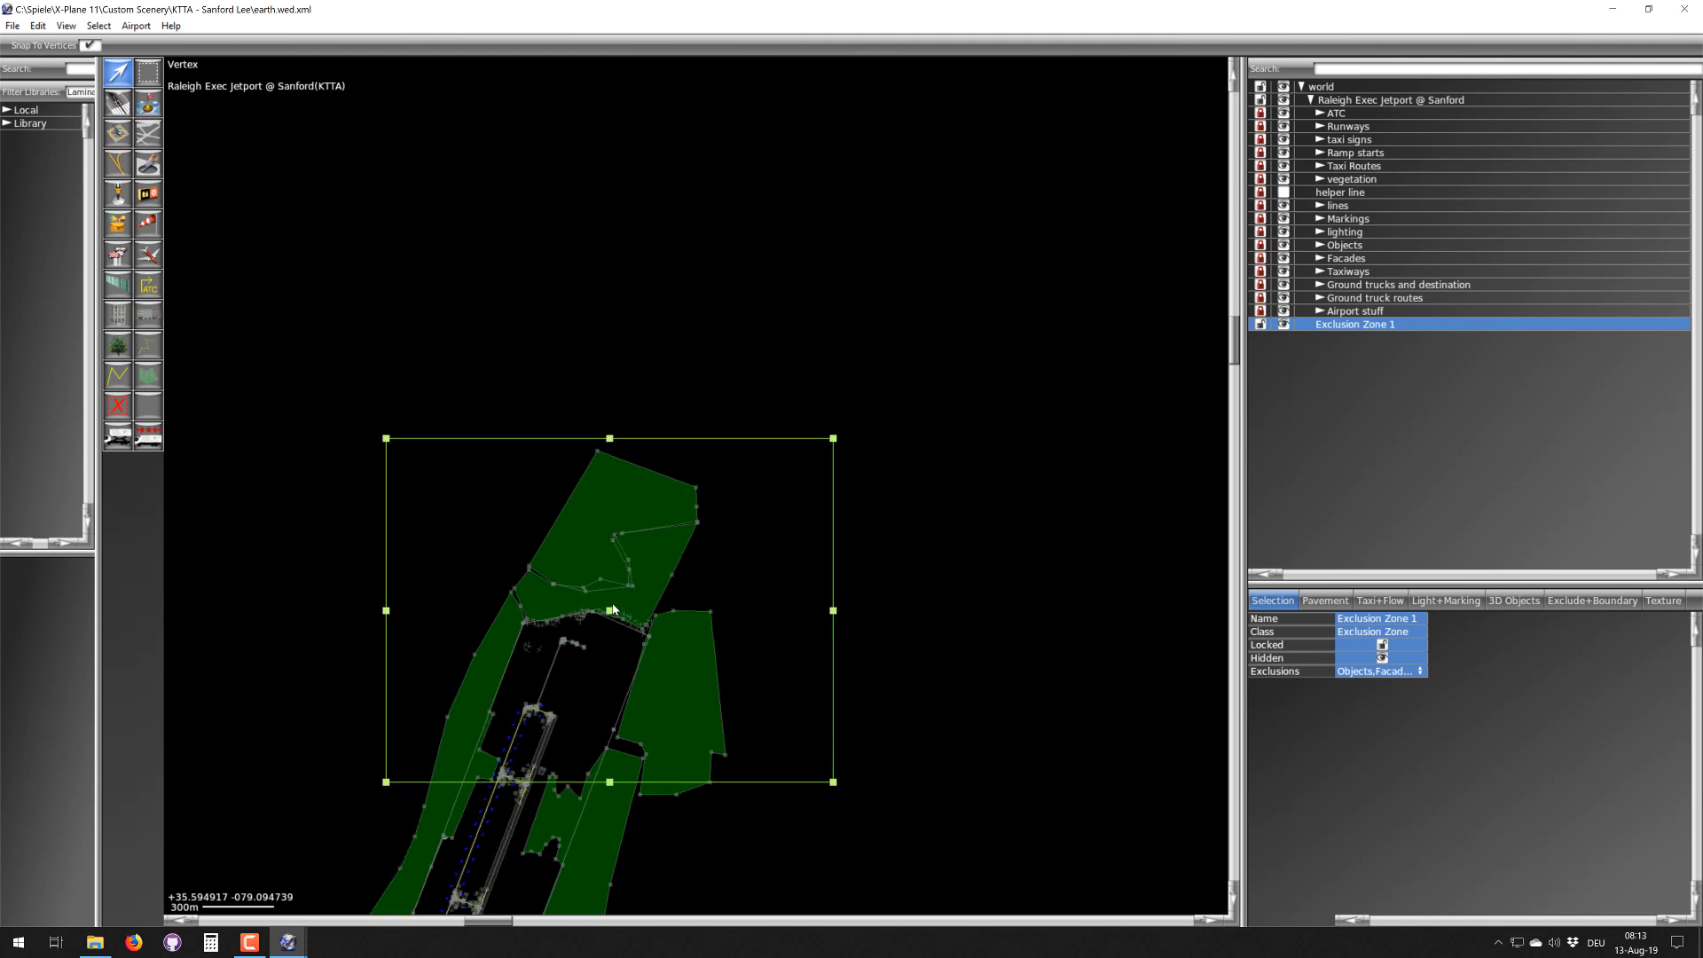
scroll(612, 609, up, 1)
scroll(612, 608, up, 2)
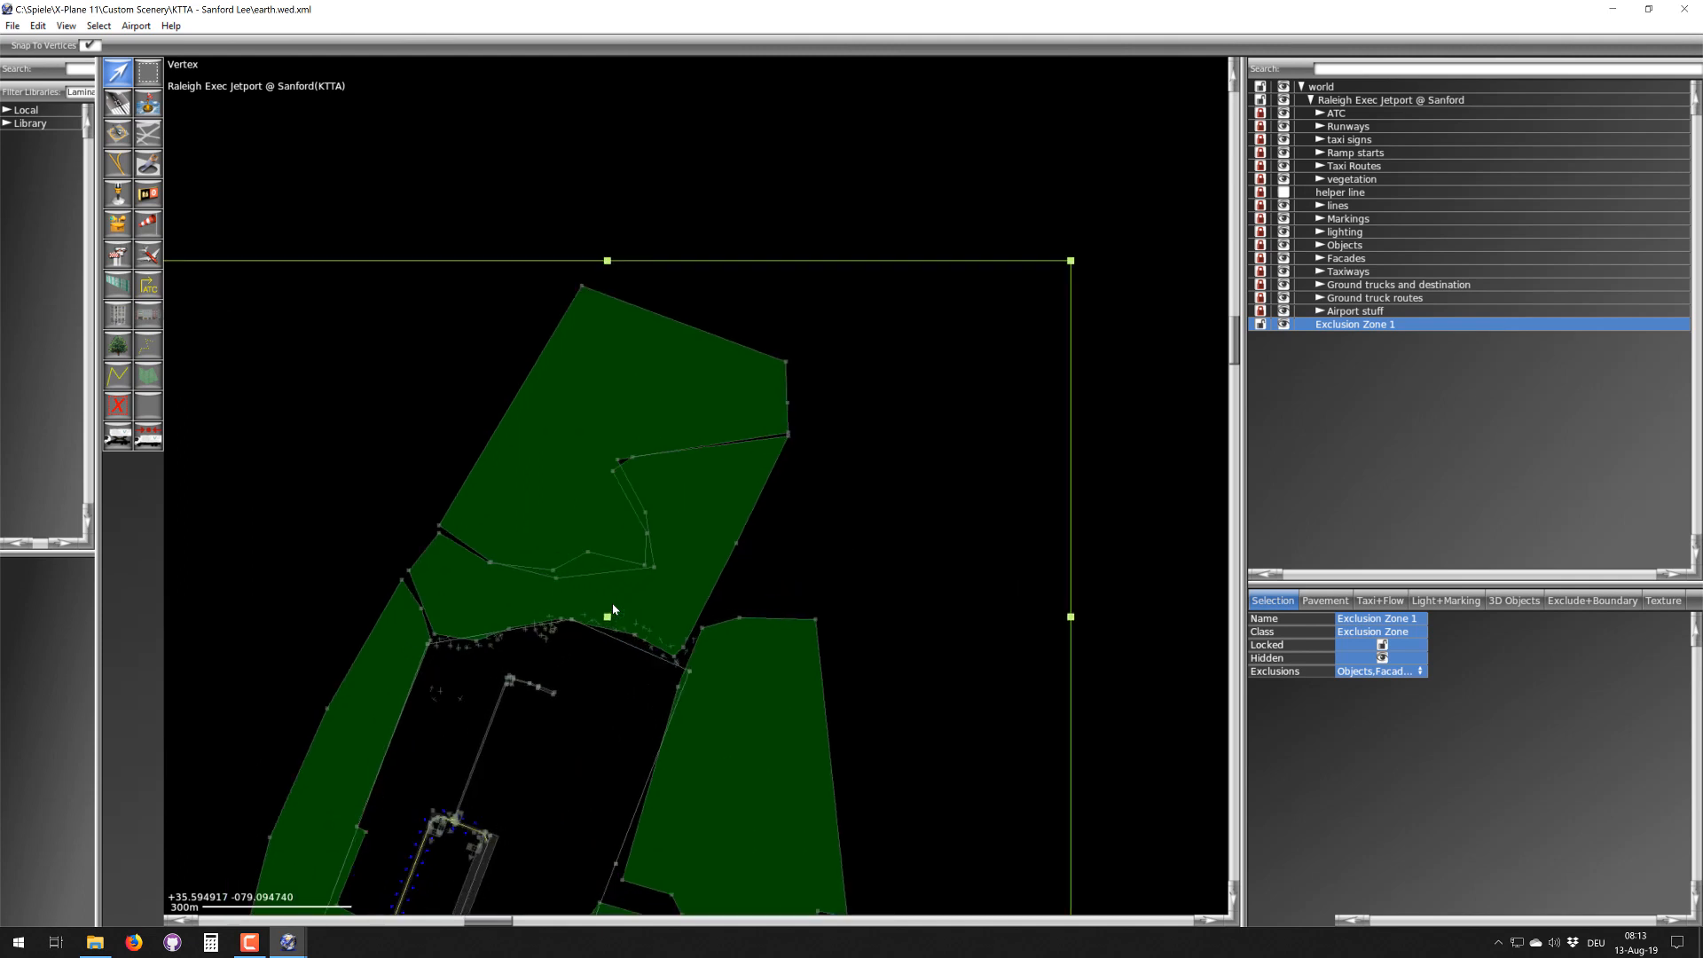
right_drag(551, 704, 699, 506)
scroll(745, 485, down, 1)
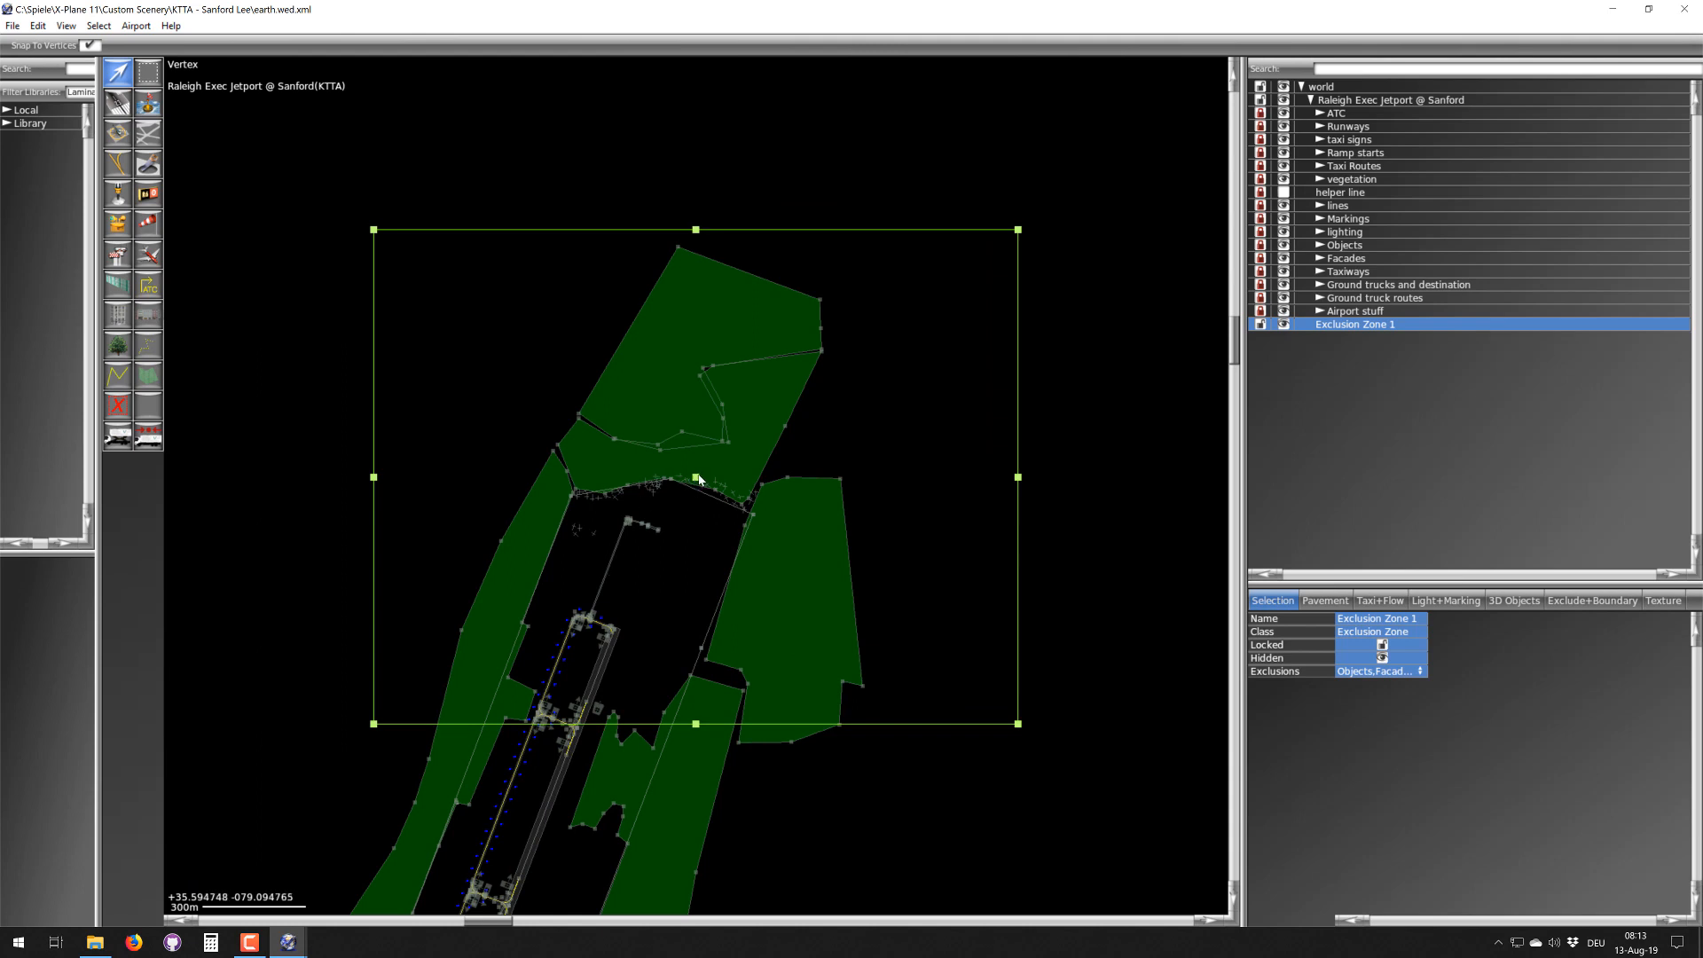
mouse_move(699, 480)
mouse_down()
mouse_move(713, 450)
mouse_move(674, 492)
mouse_up()
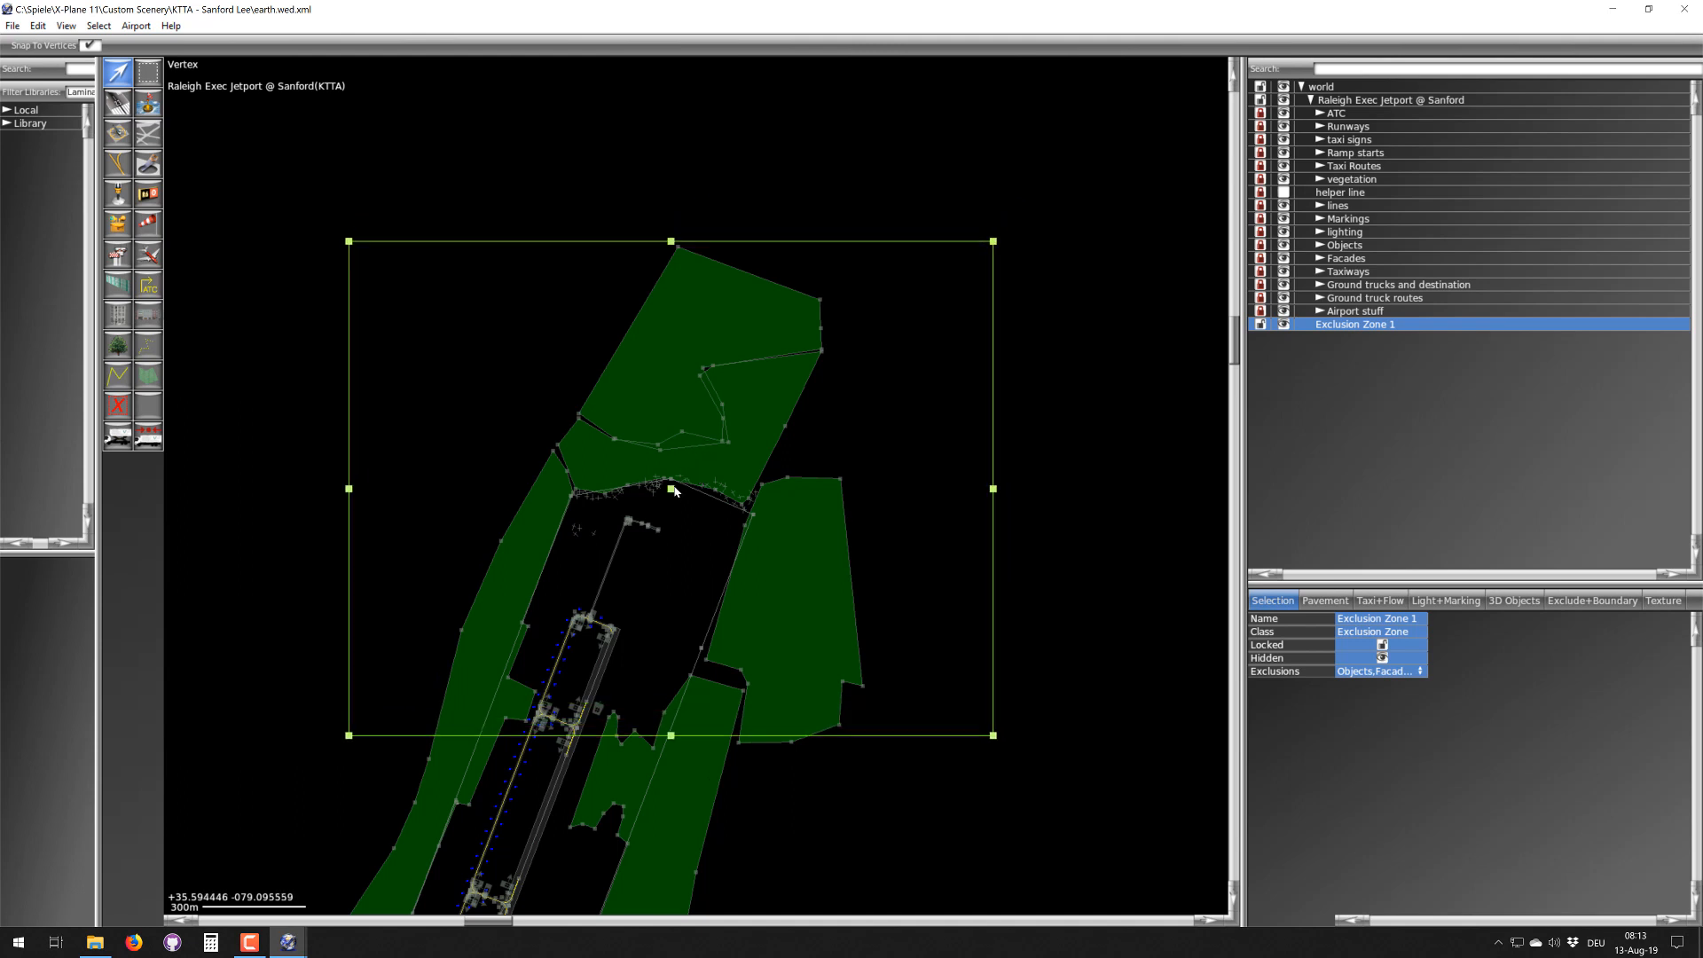
scroll(674, 490, down, 6)
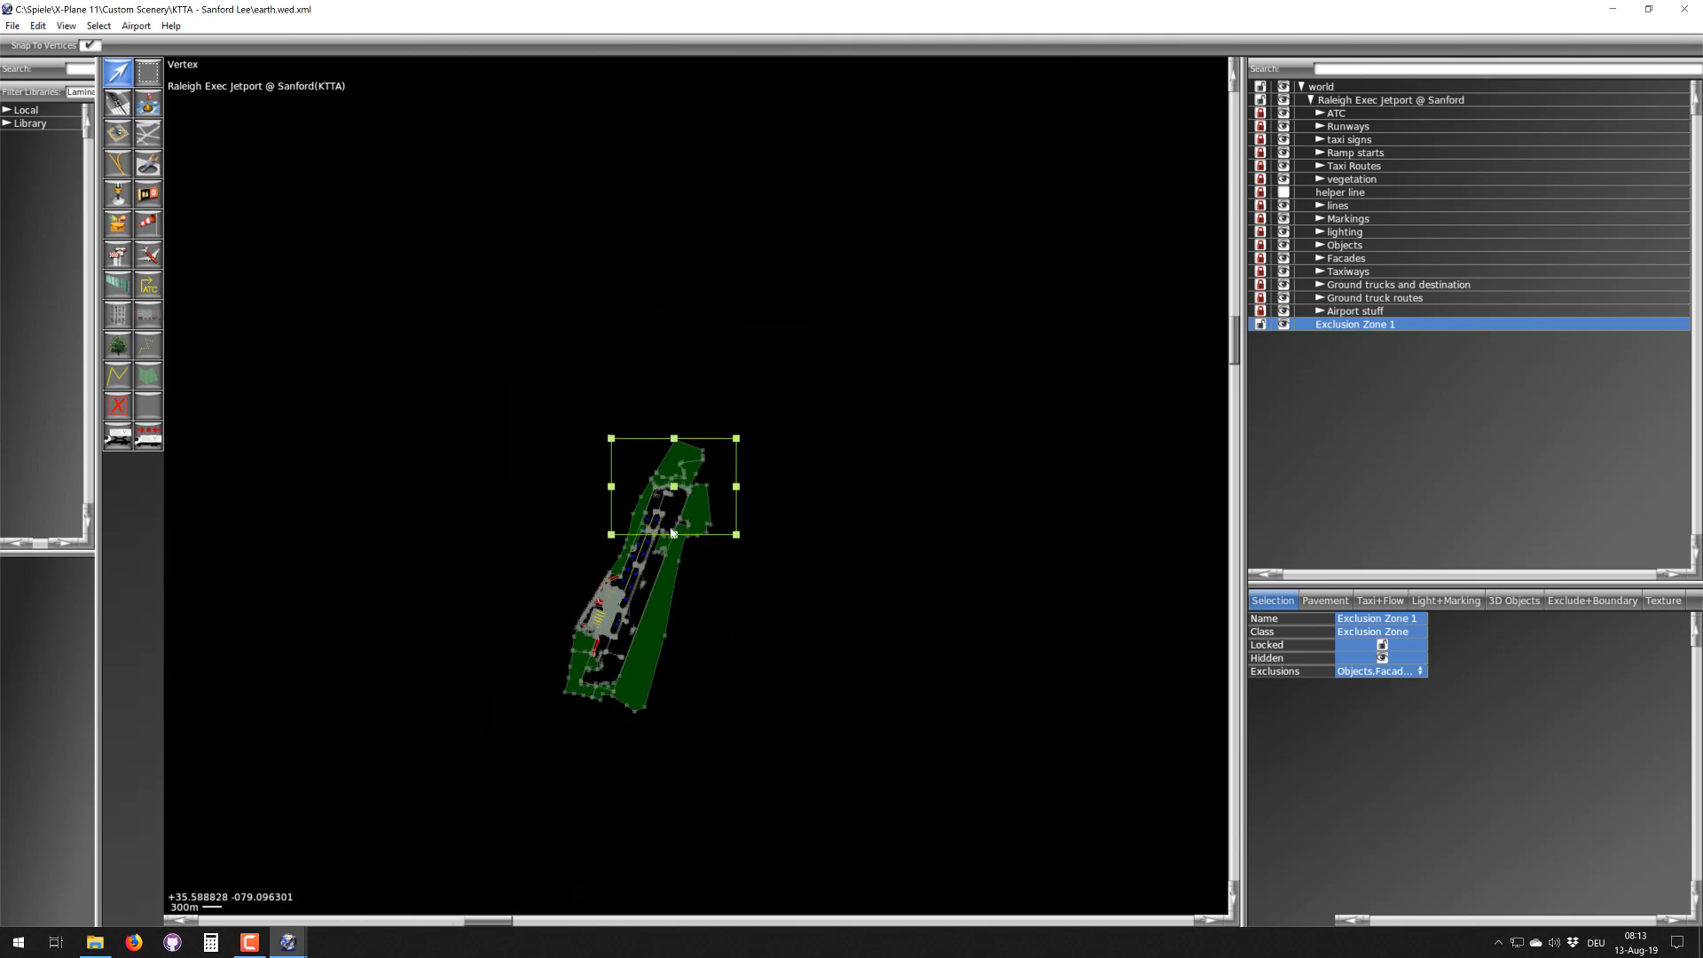
scroll(674, 490, up, 8)
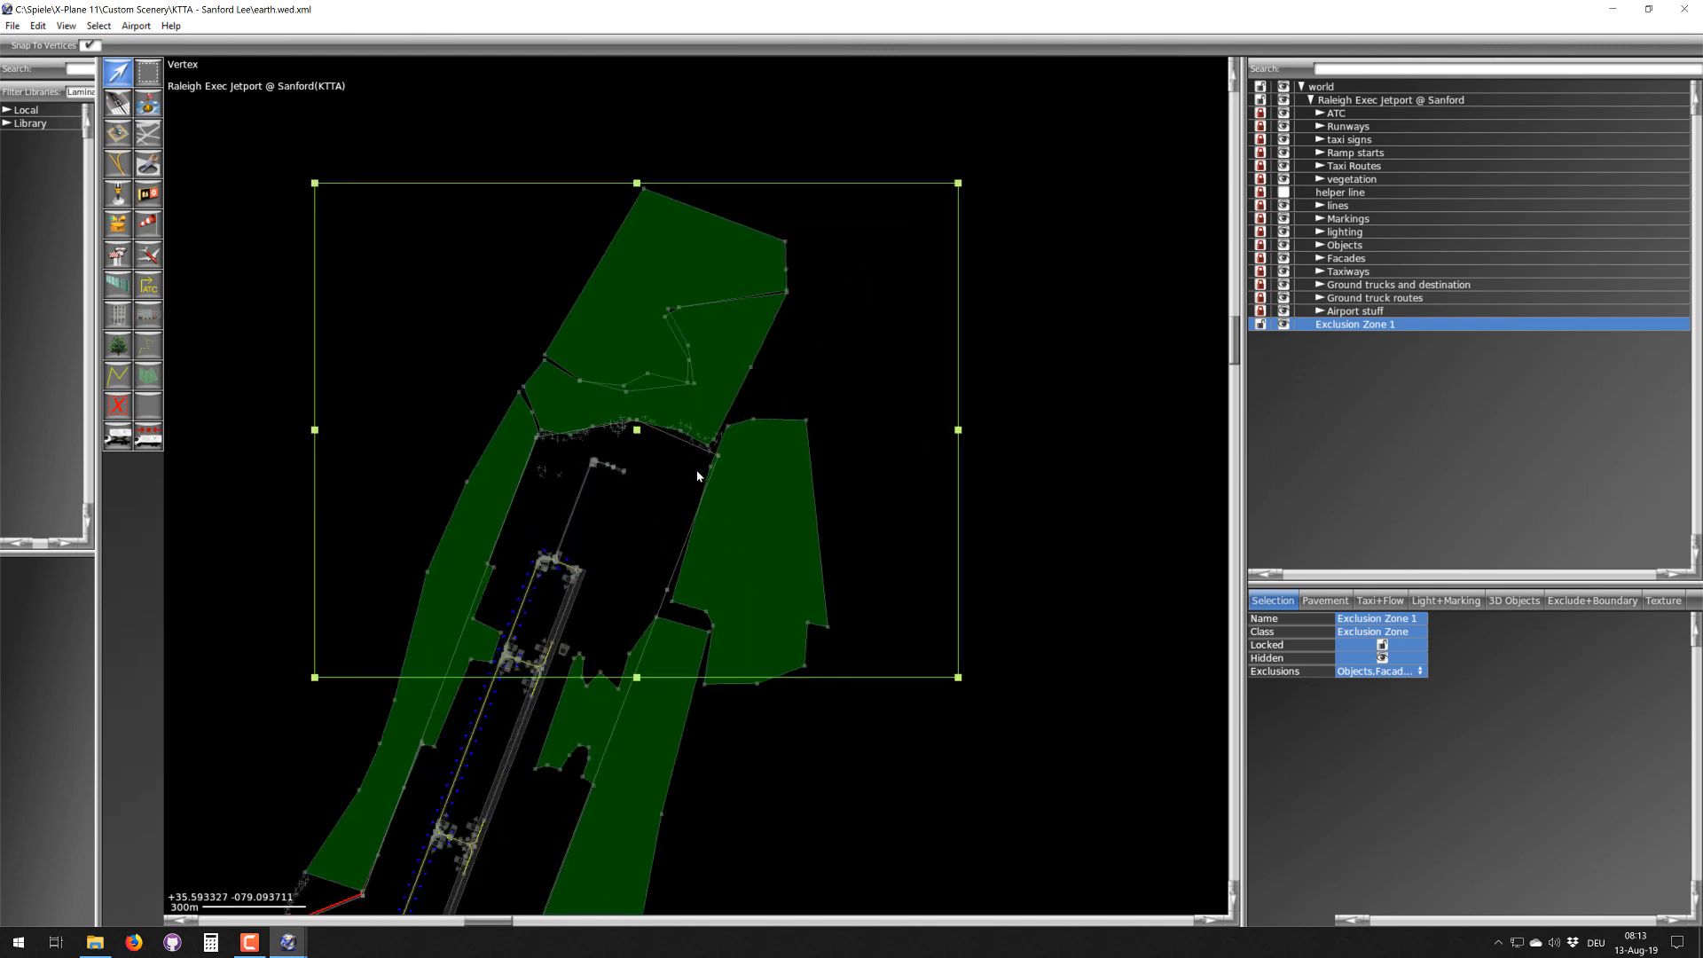
scroll(697, 476, down, 2)
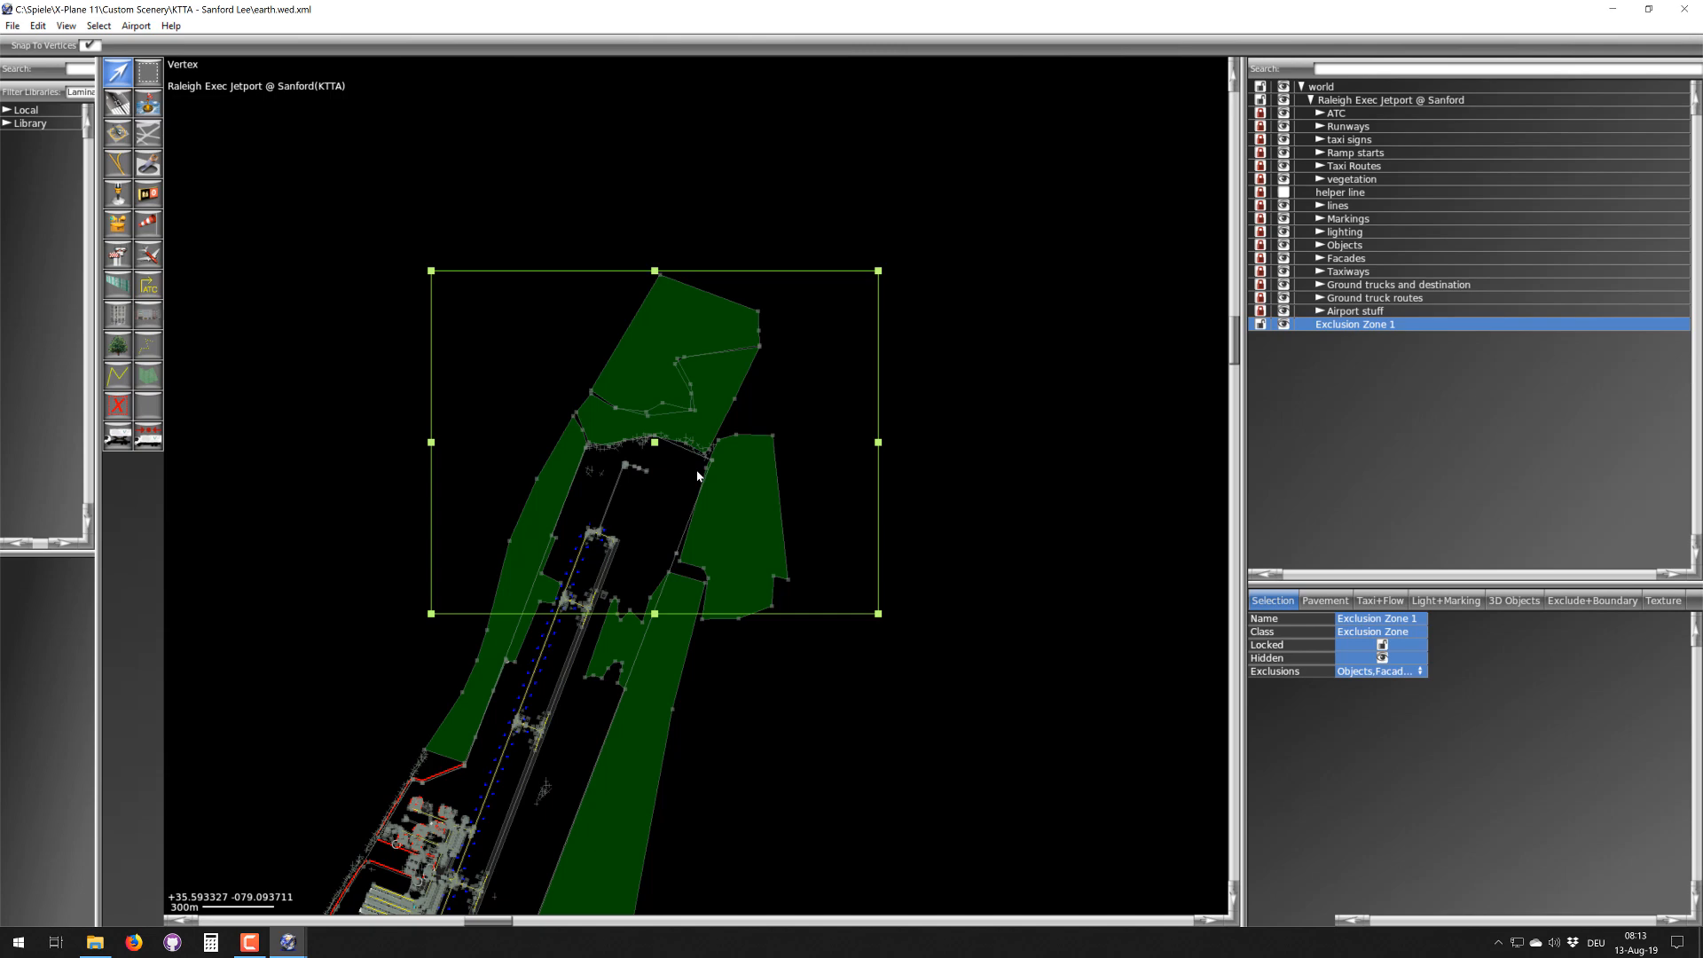
scroll(698, 476, down, 2)
middle_drag(601, 749, 693, 328)
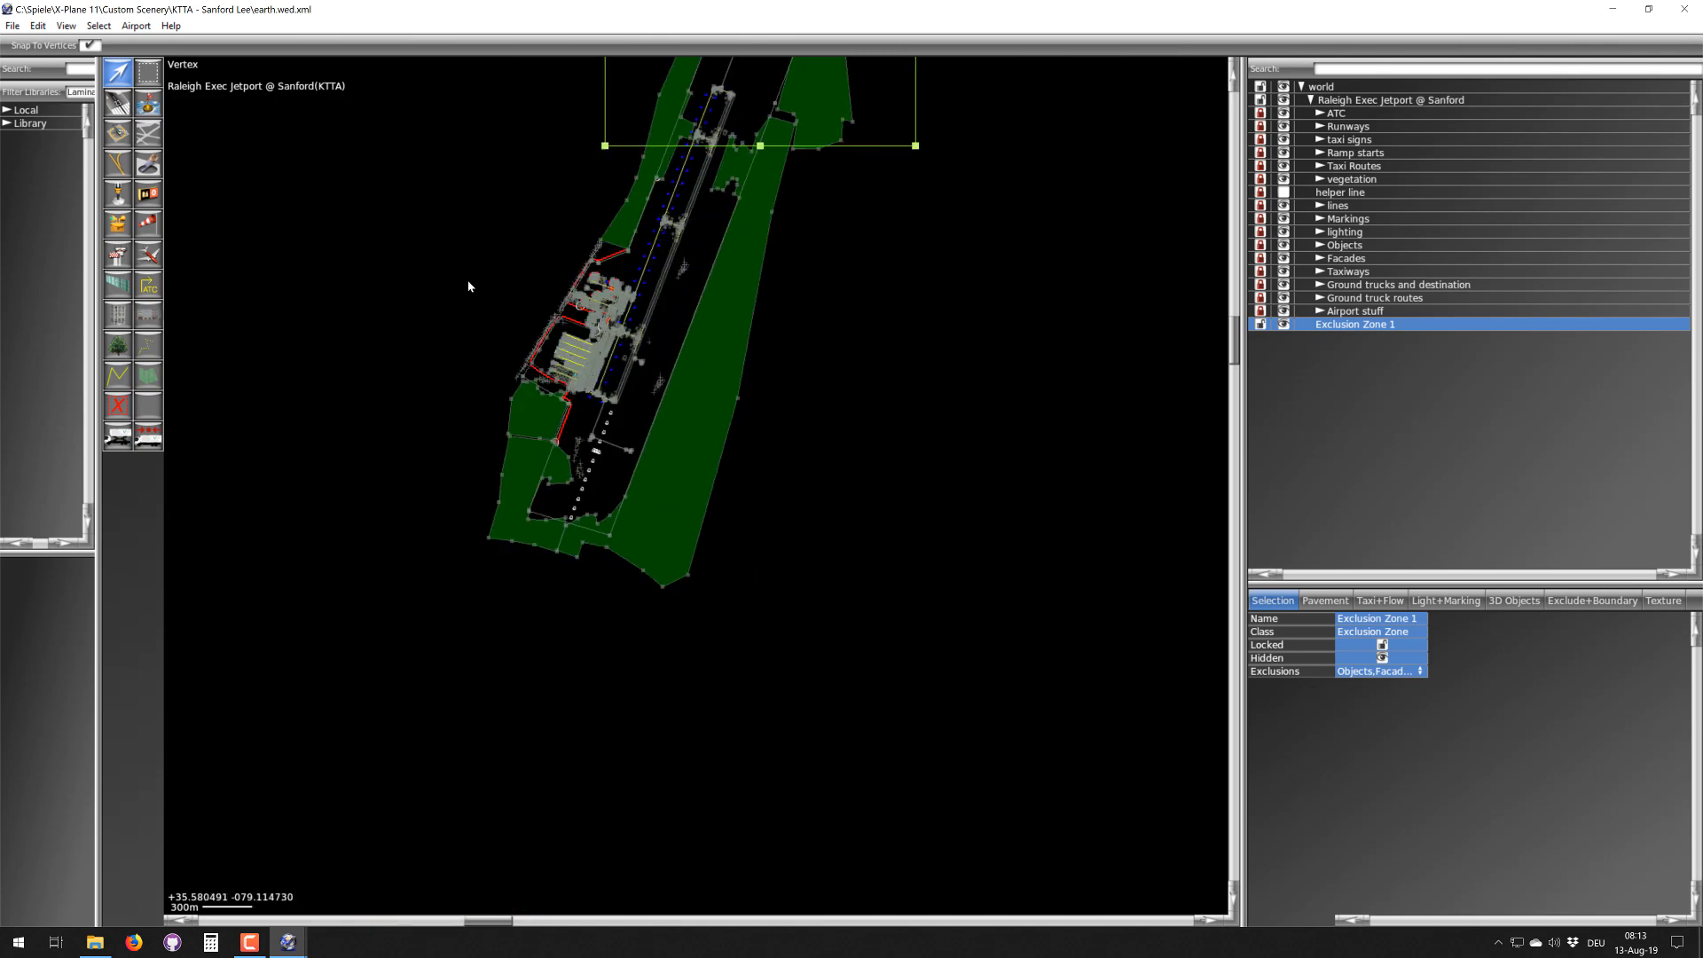
- Enlarge the exclusion zone from its southwest corner so it encloses the entire airport and surrounding forests
scroll(507, 391, up, 5)
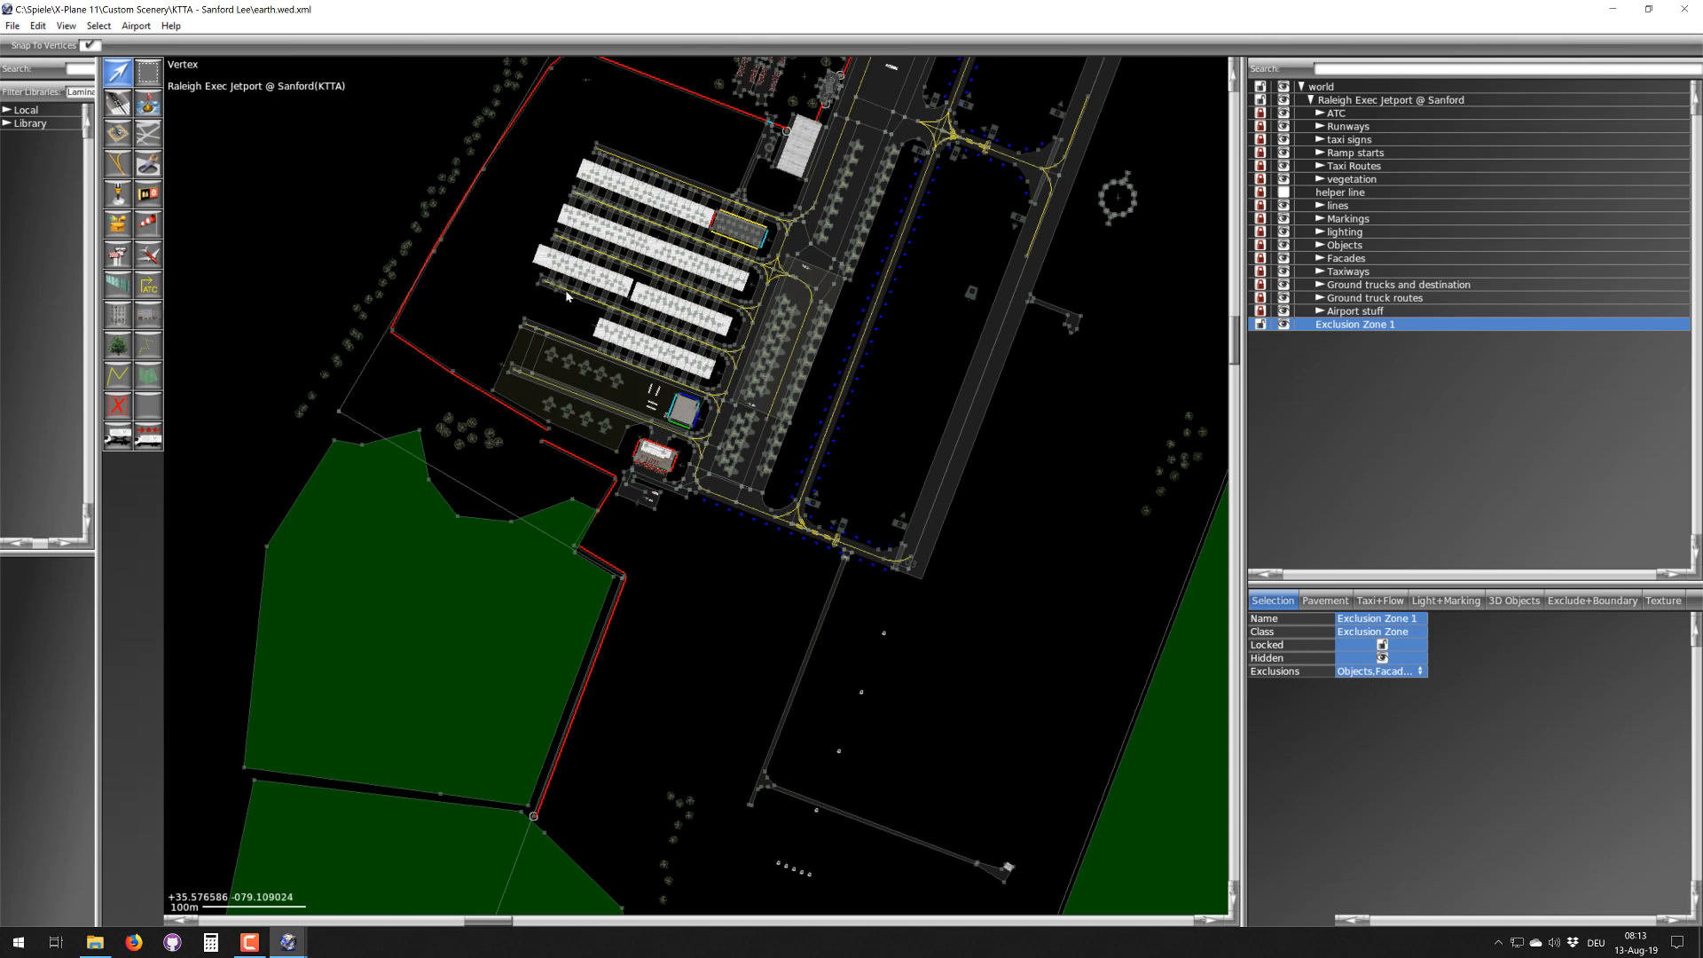
scroll(566, 296, down, 4)
right_drag(491, 181, 459, 307)
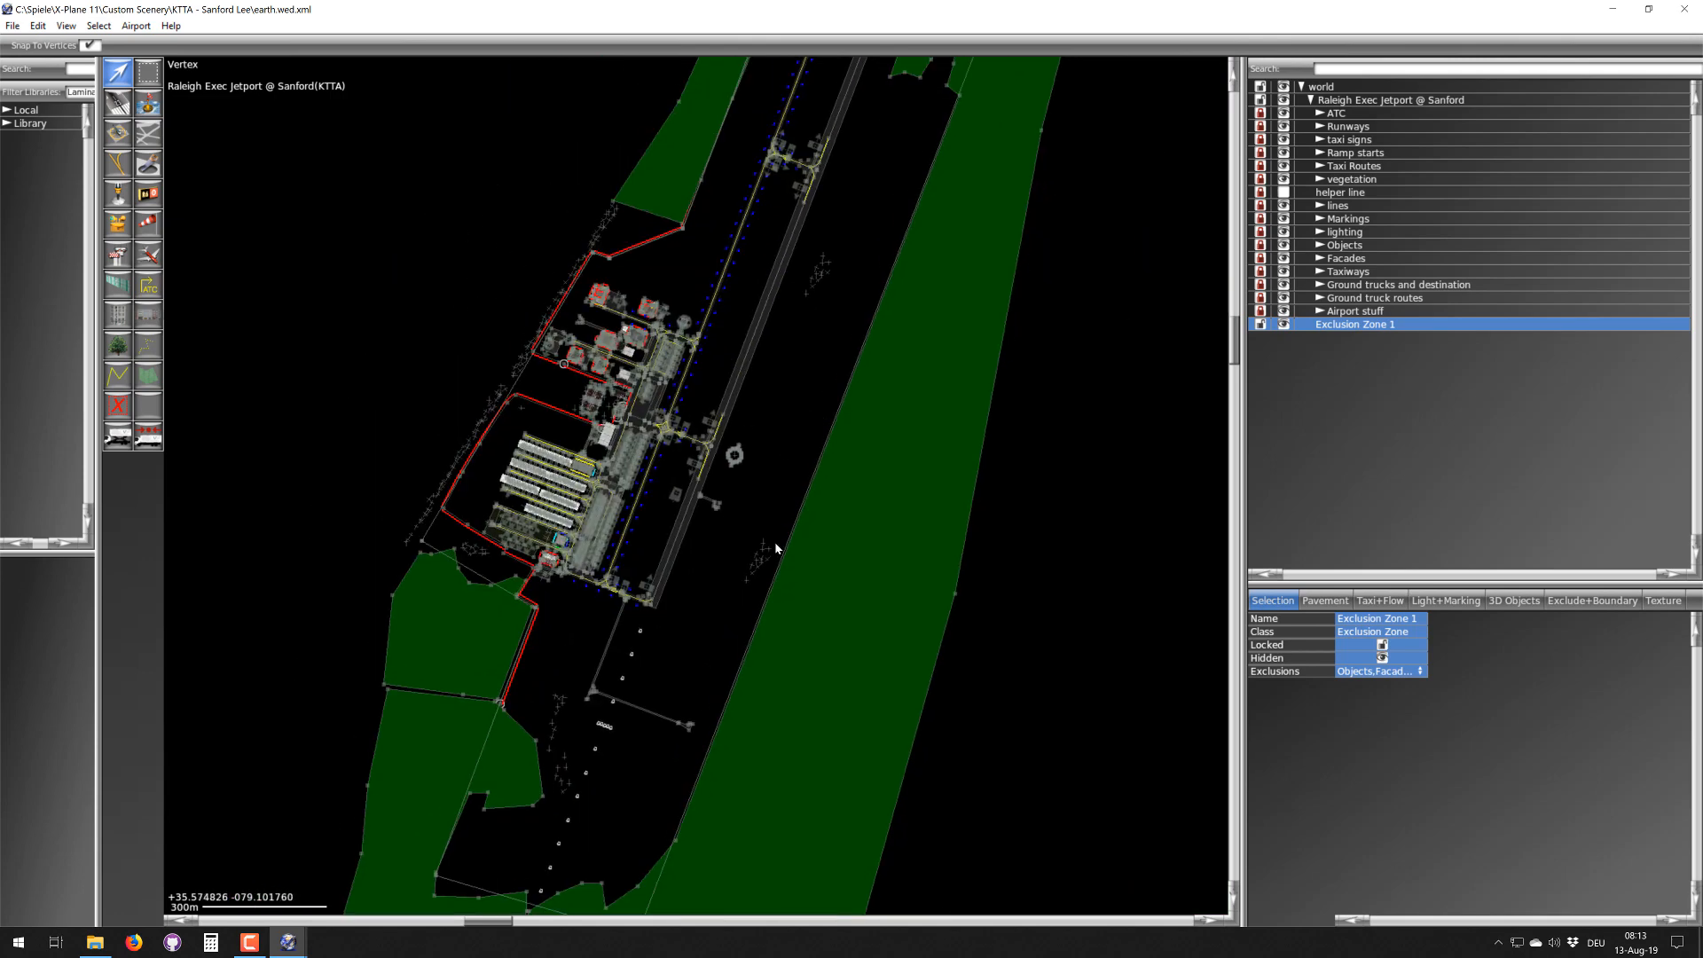
scroll(776, 543, down, 5)
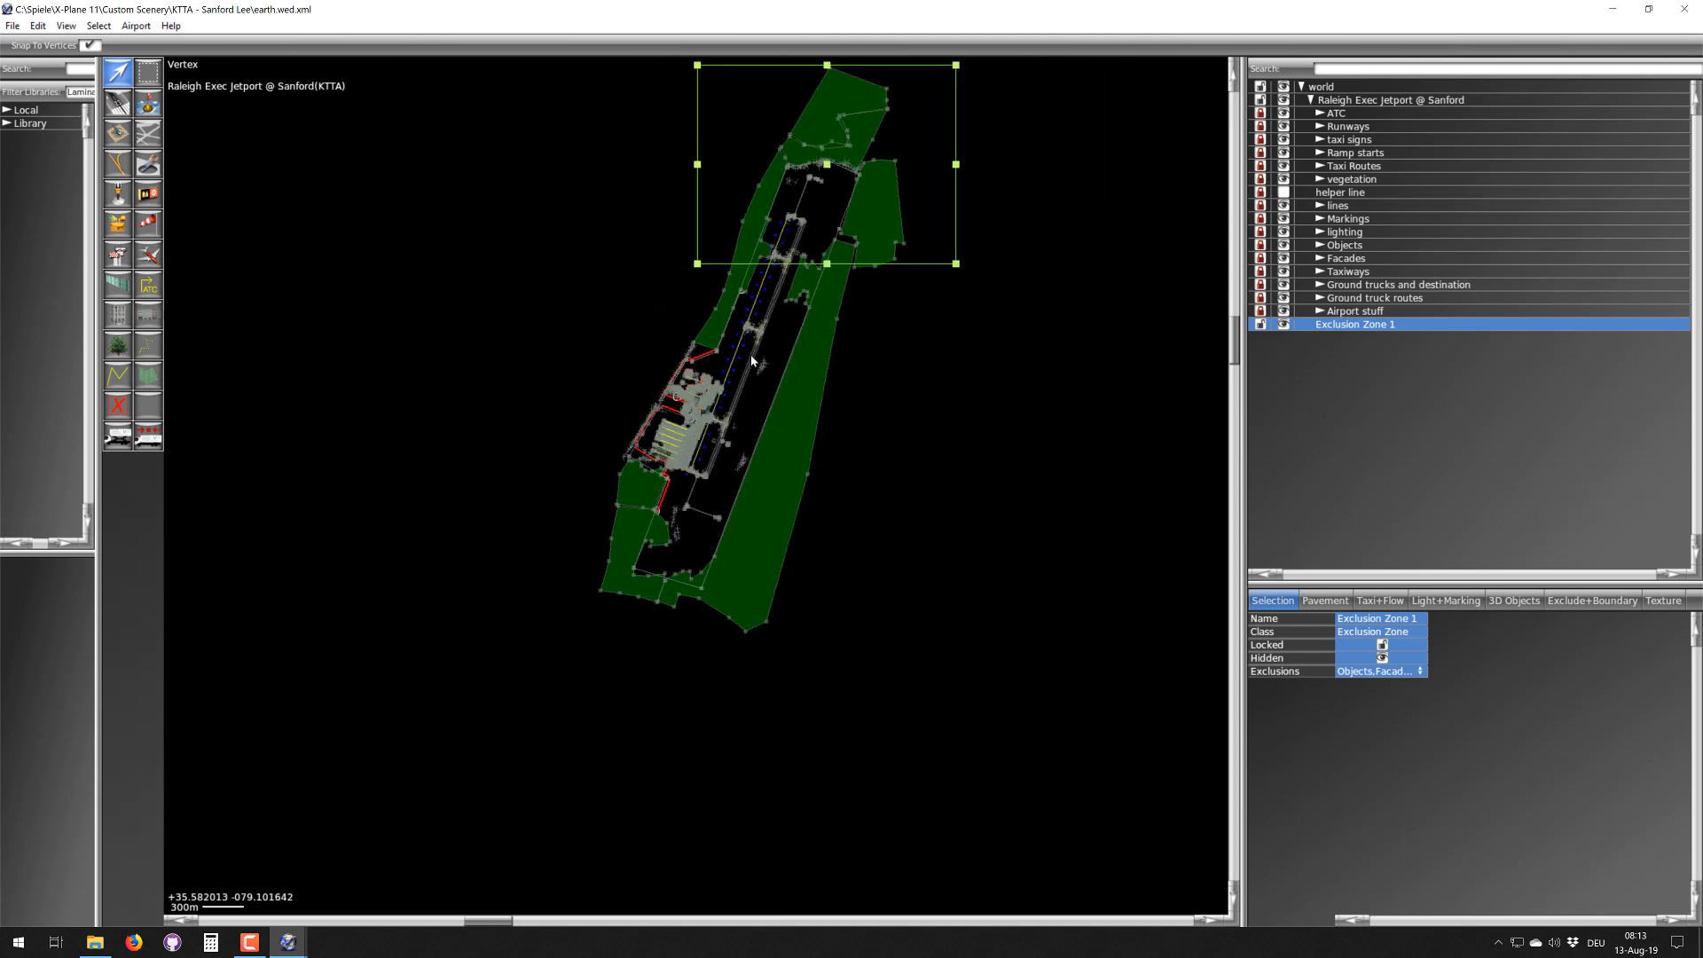
drag(699, 267, 535, 703)
scroll(602, 660, down, 3)
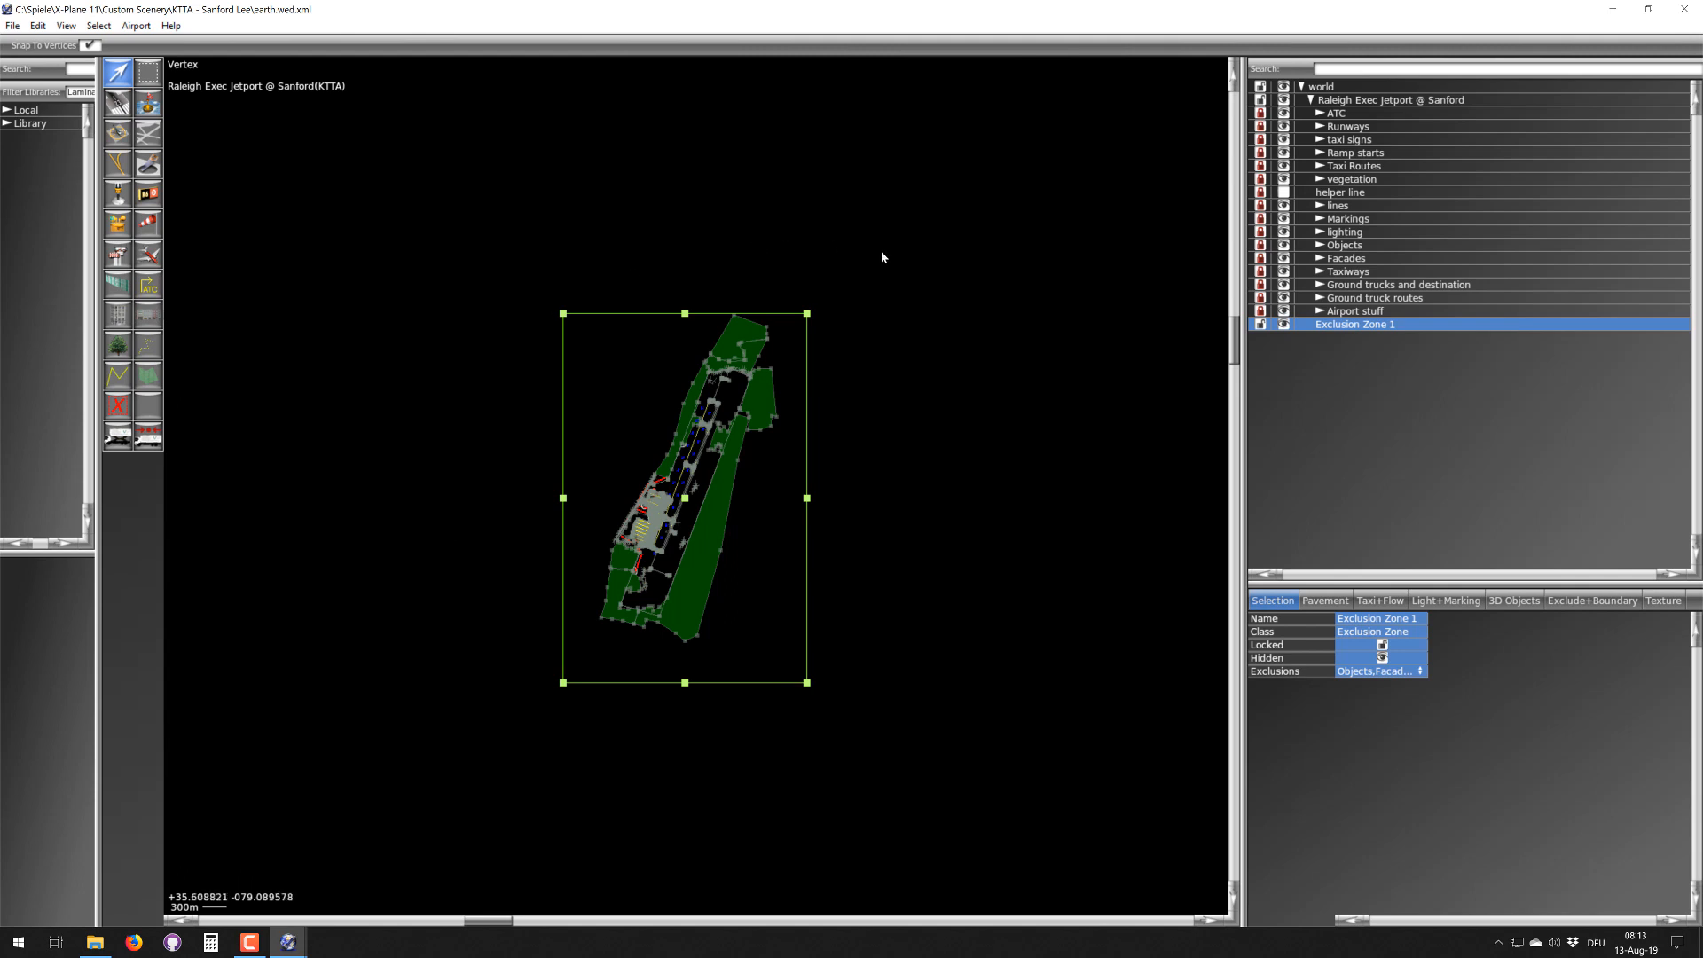
- Examine how the single large exclusion zone covers the airport, its forests and the empty land on both sides
scroll(719, 401, up, 3)
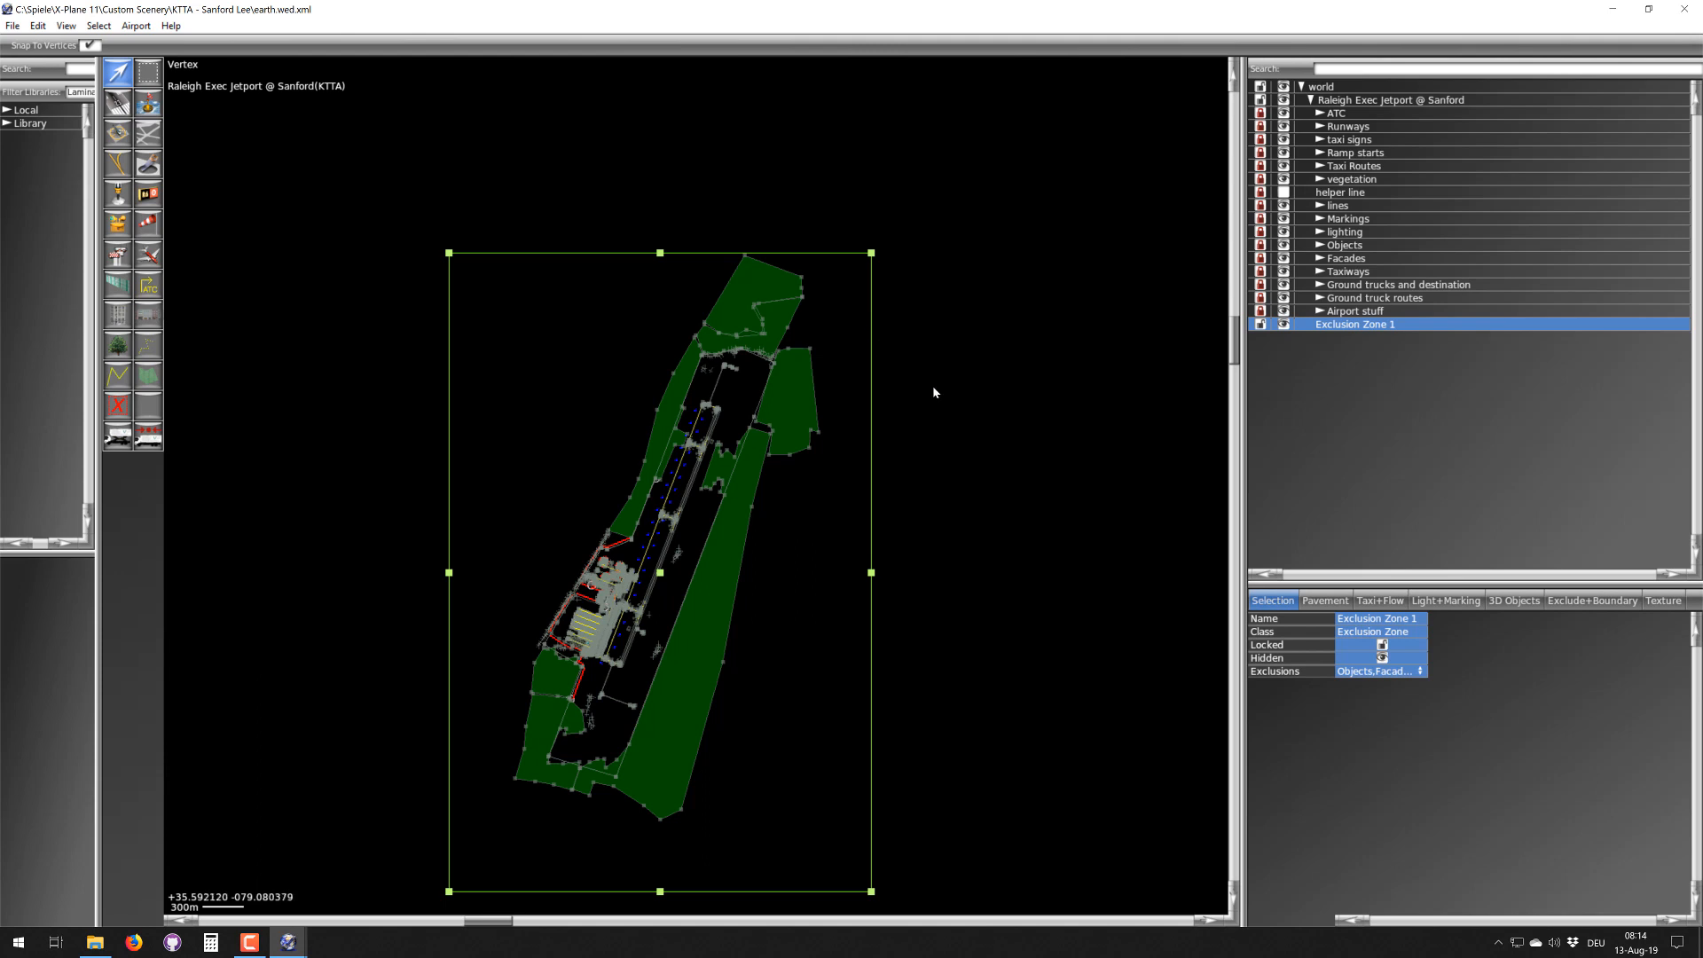
scroll(934, 384, down, 1)
scroll(774, 475, up, 4)
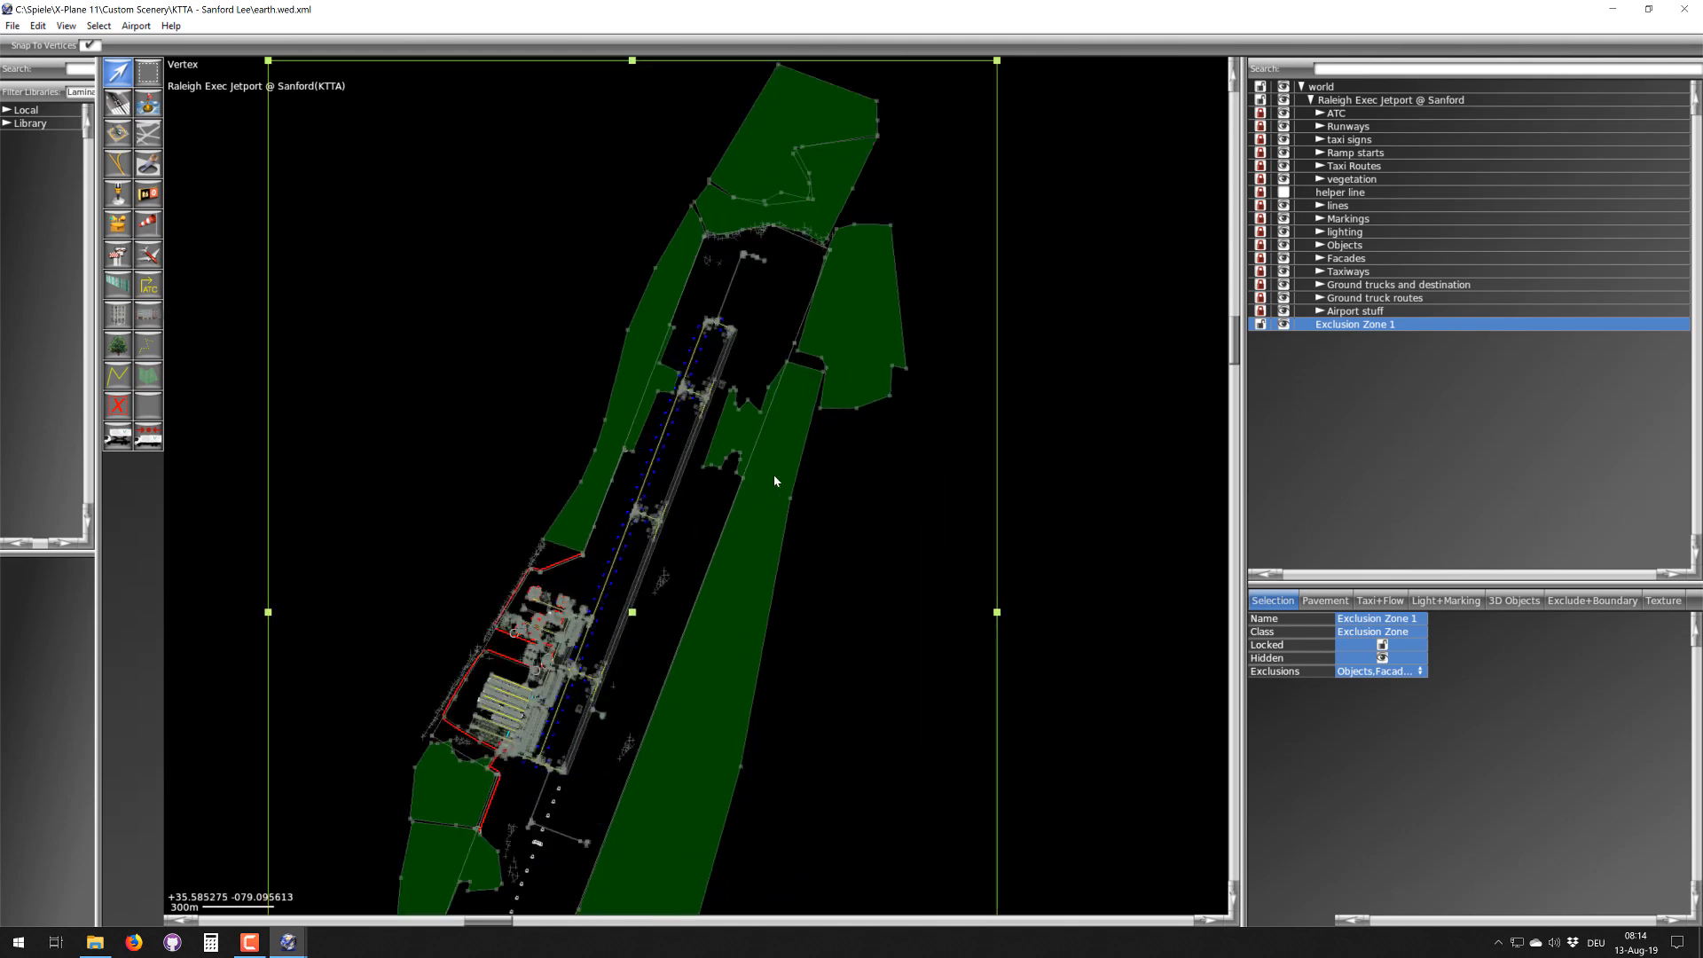
scroll(774, 480, down, 3)
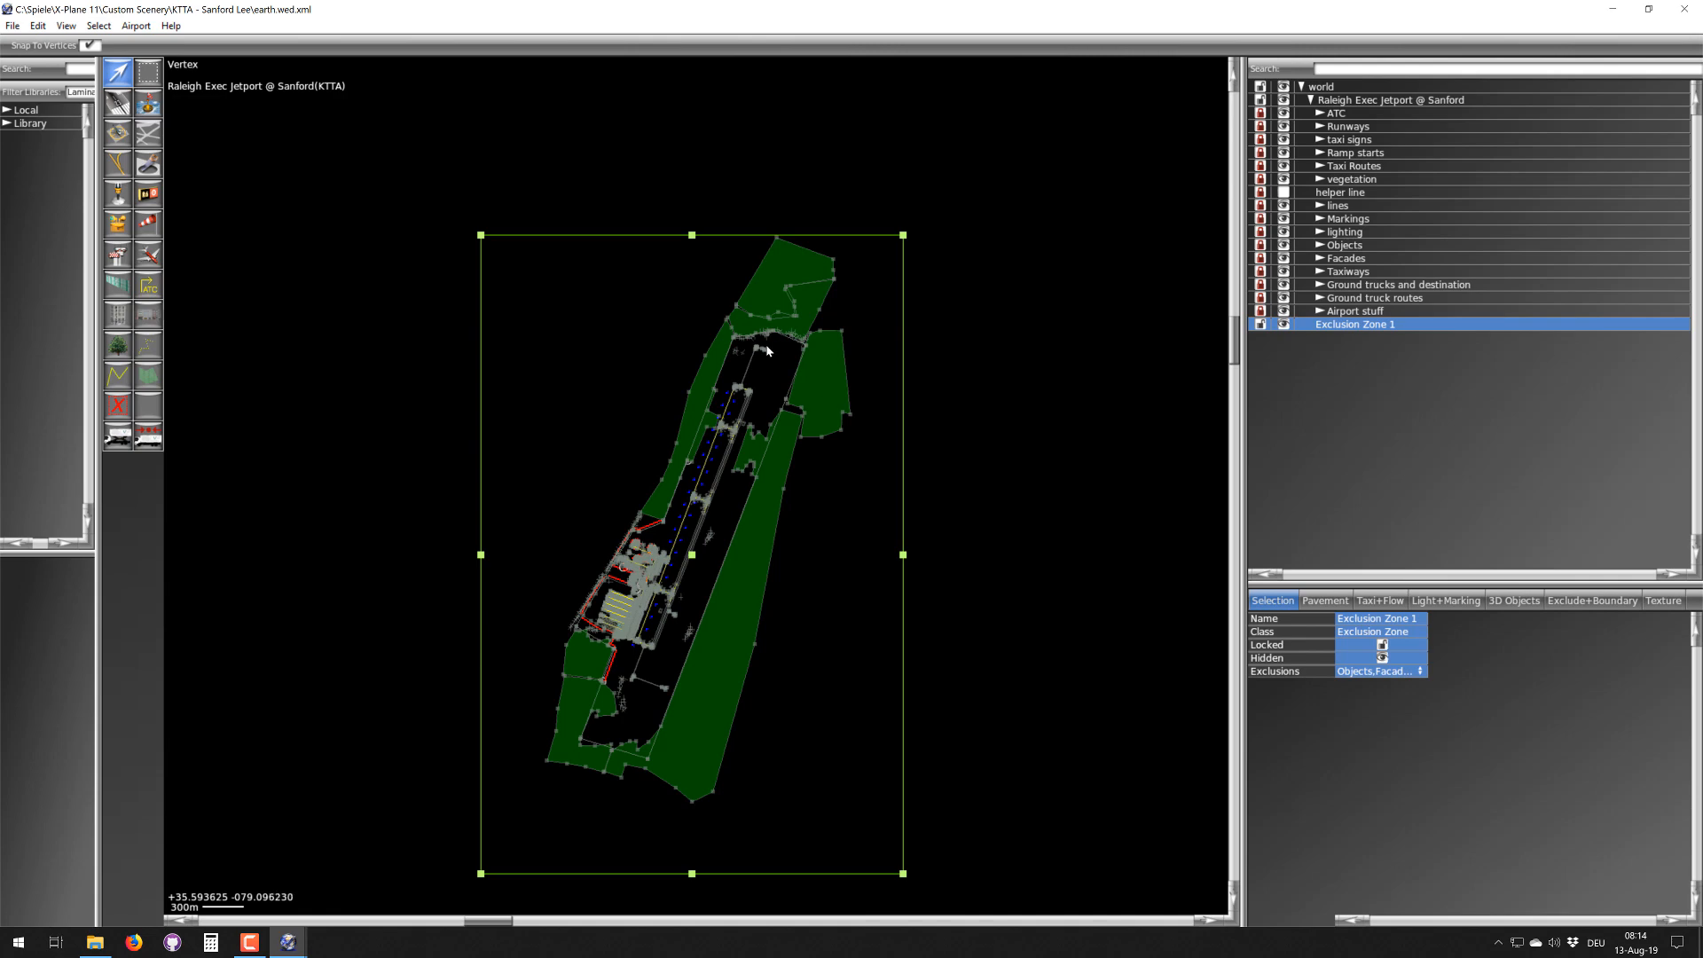
scroll(773, 343, up, 3)
scroll(767, 351, down, 2)
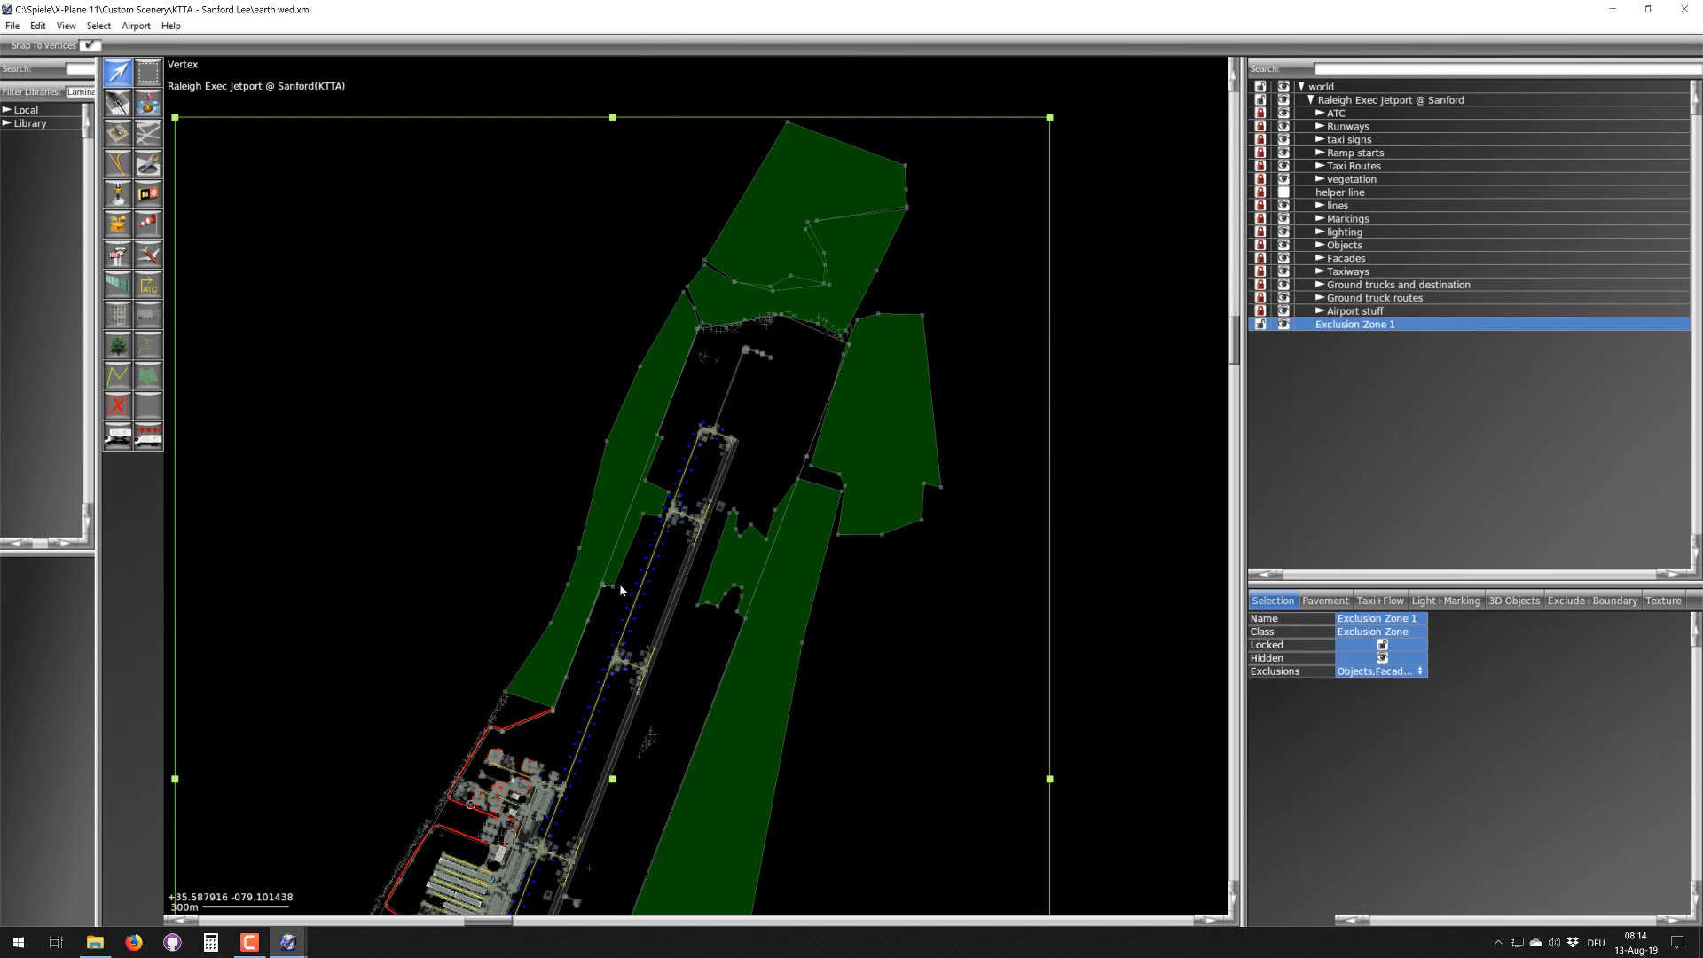
right_drag(496, 812, 516, 548)
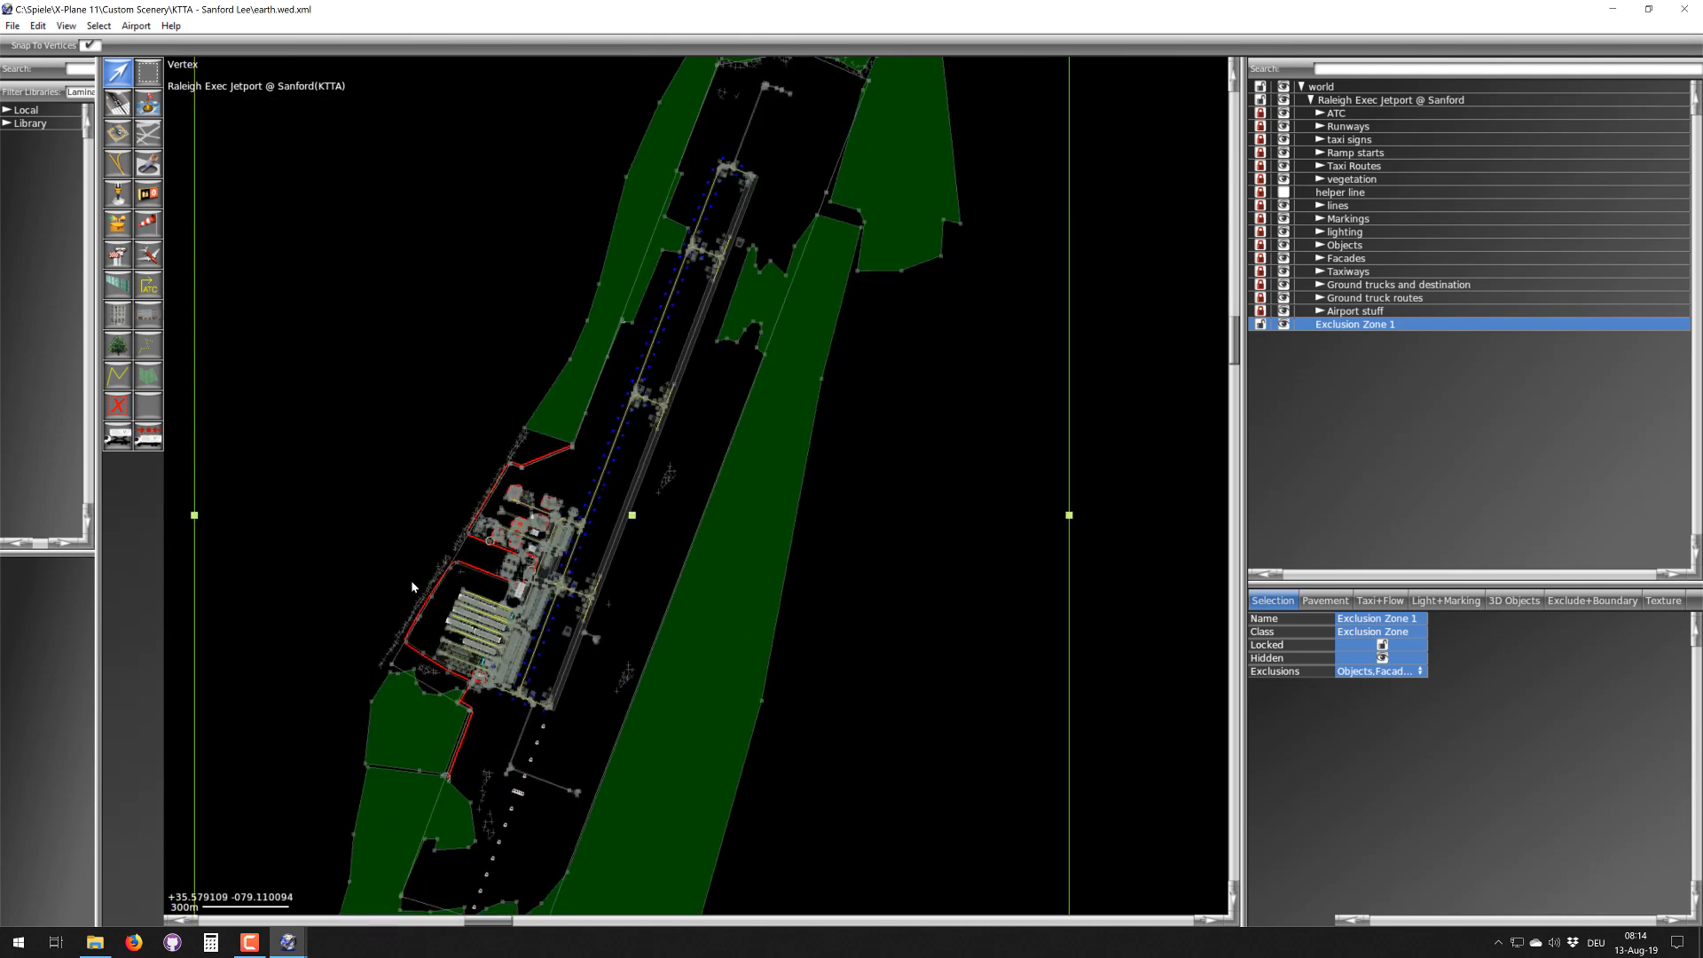
scroll(798, 304, down, 1)
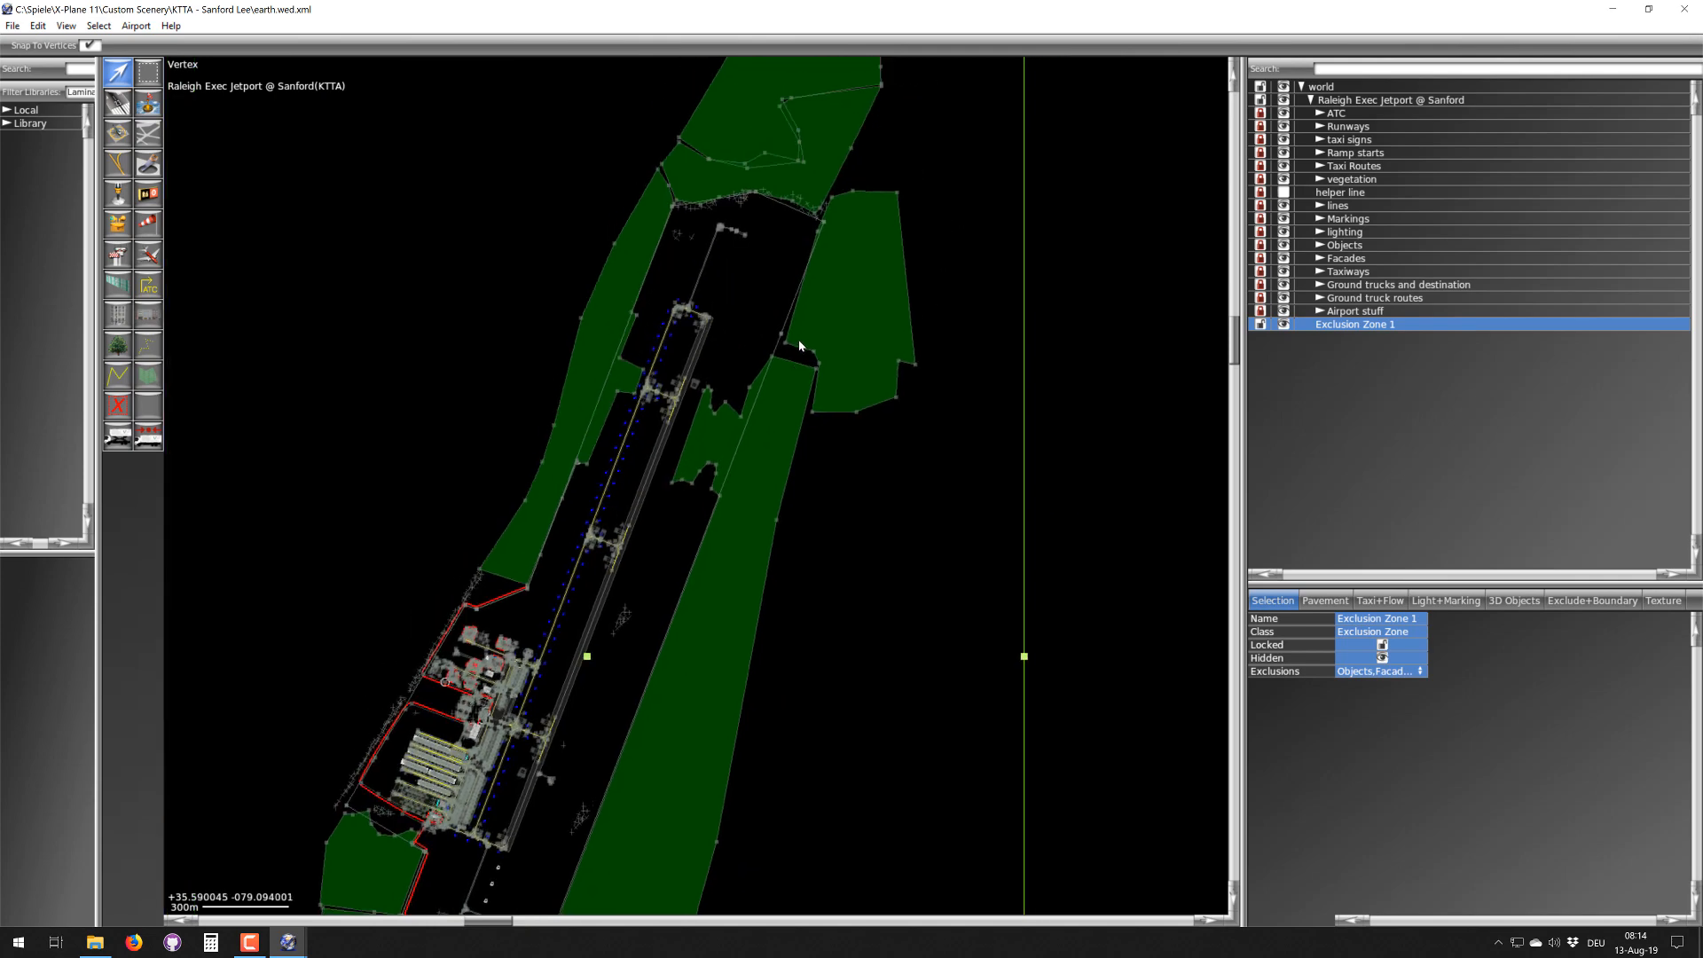
scroll(840, 210, down, 2)
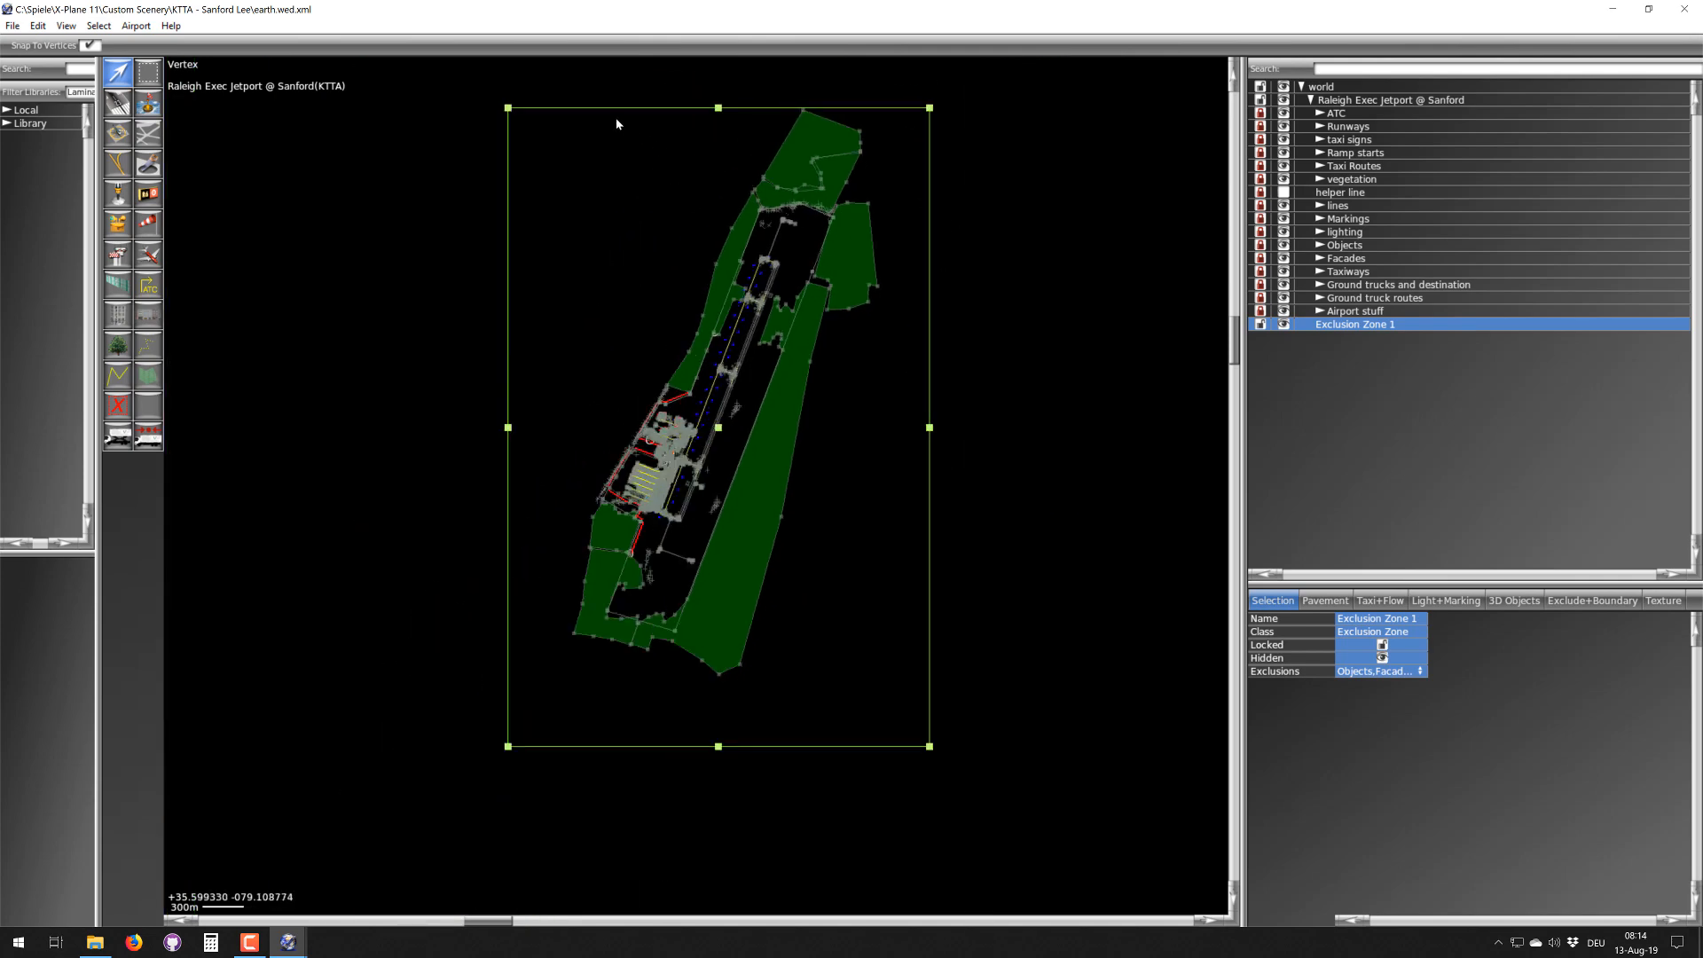
- Shrink the exclusion zone and shift it northeast so it covers only the clearing beyond the runway's northern end
drag(510, 110, 663, 313)
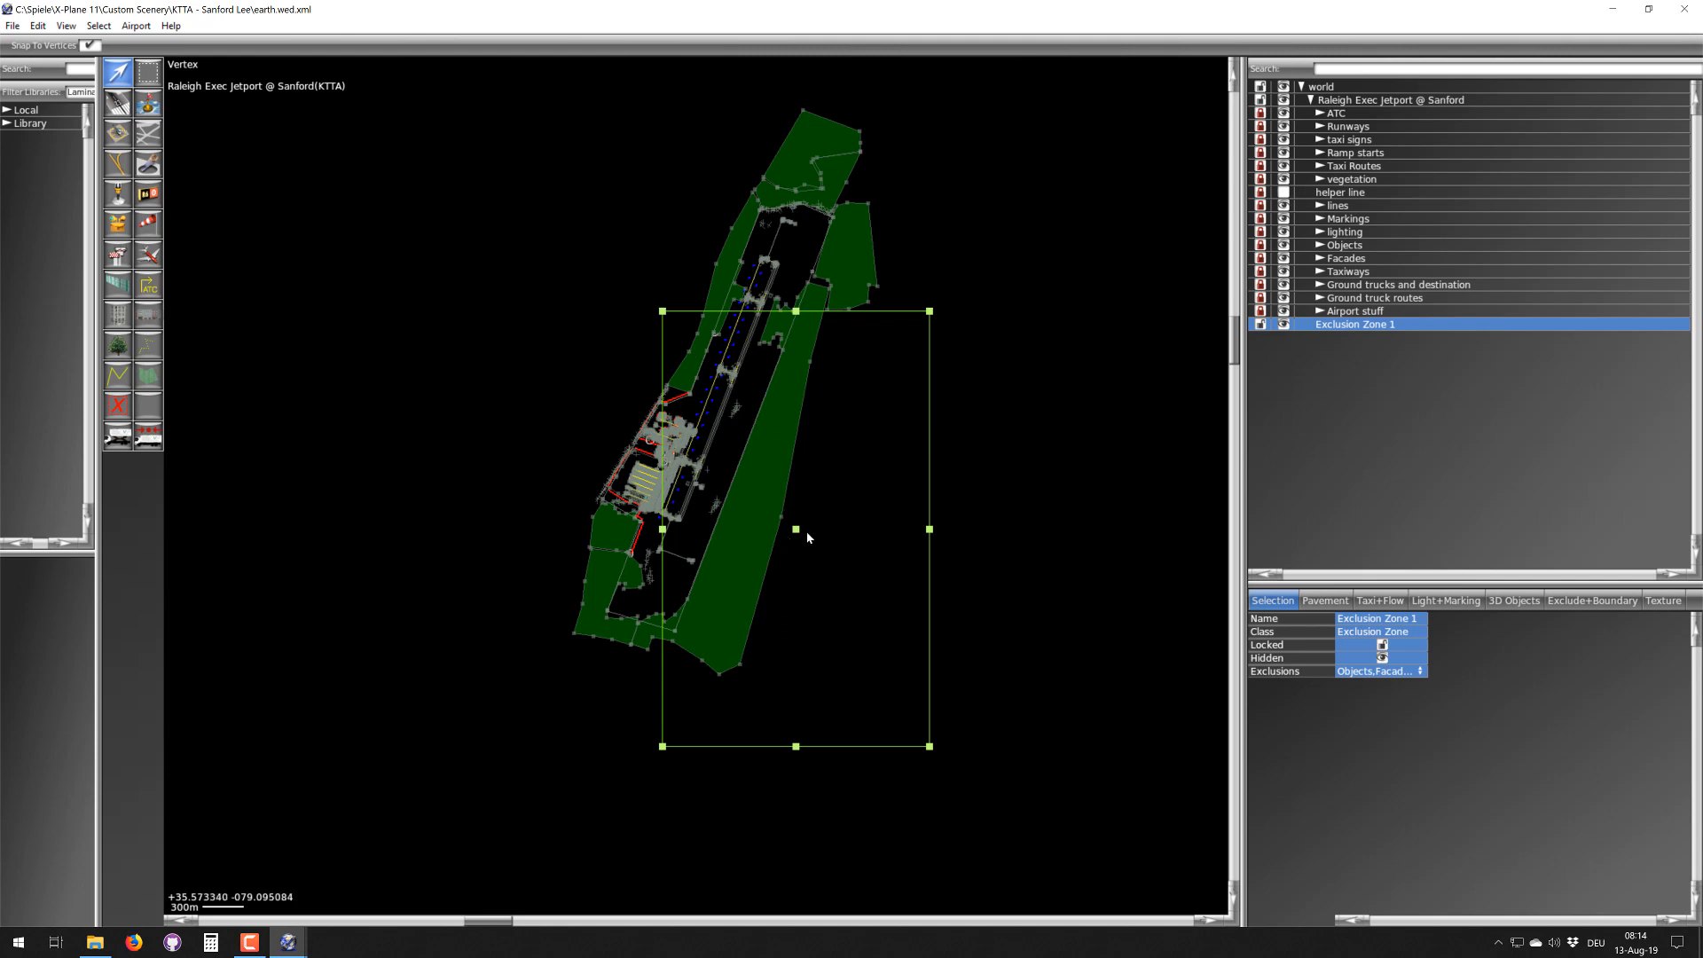
drag(795, 529, 893, 451)
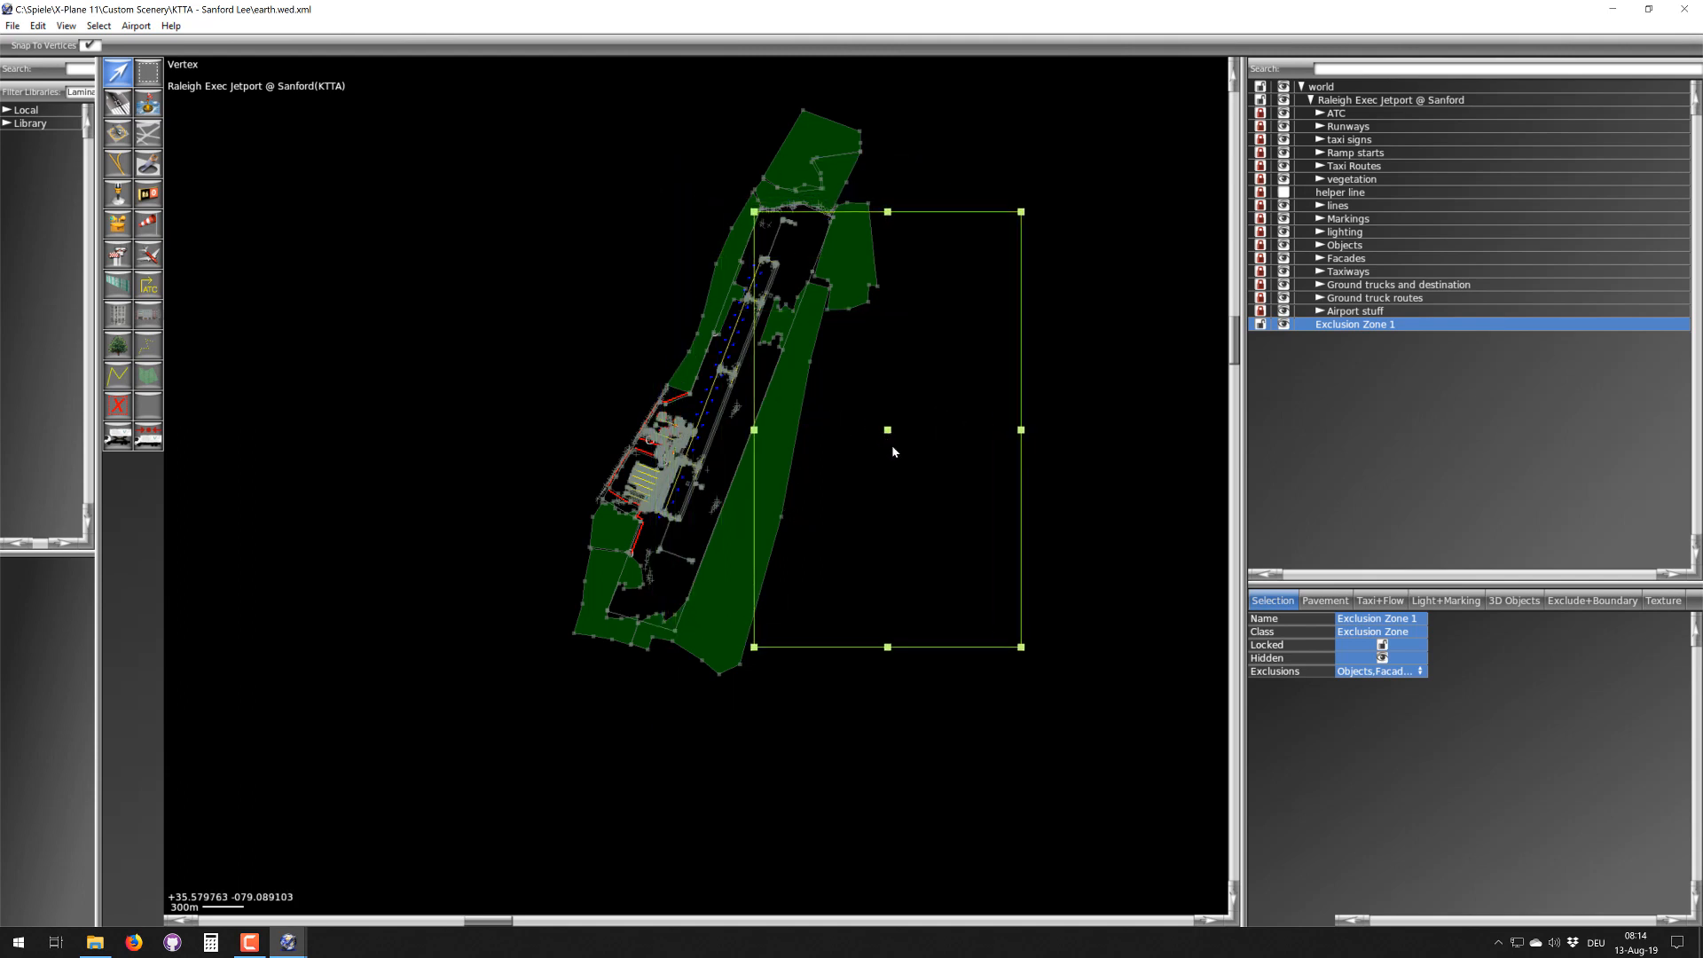
click(893, 384)
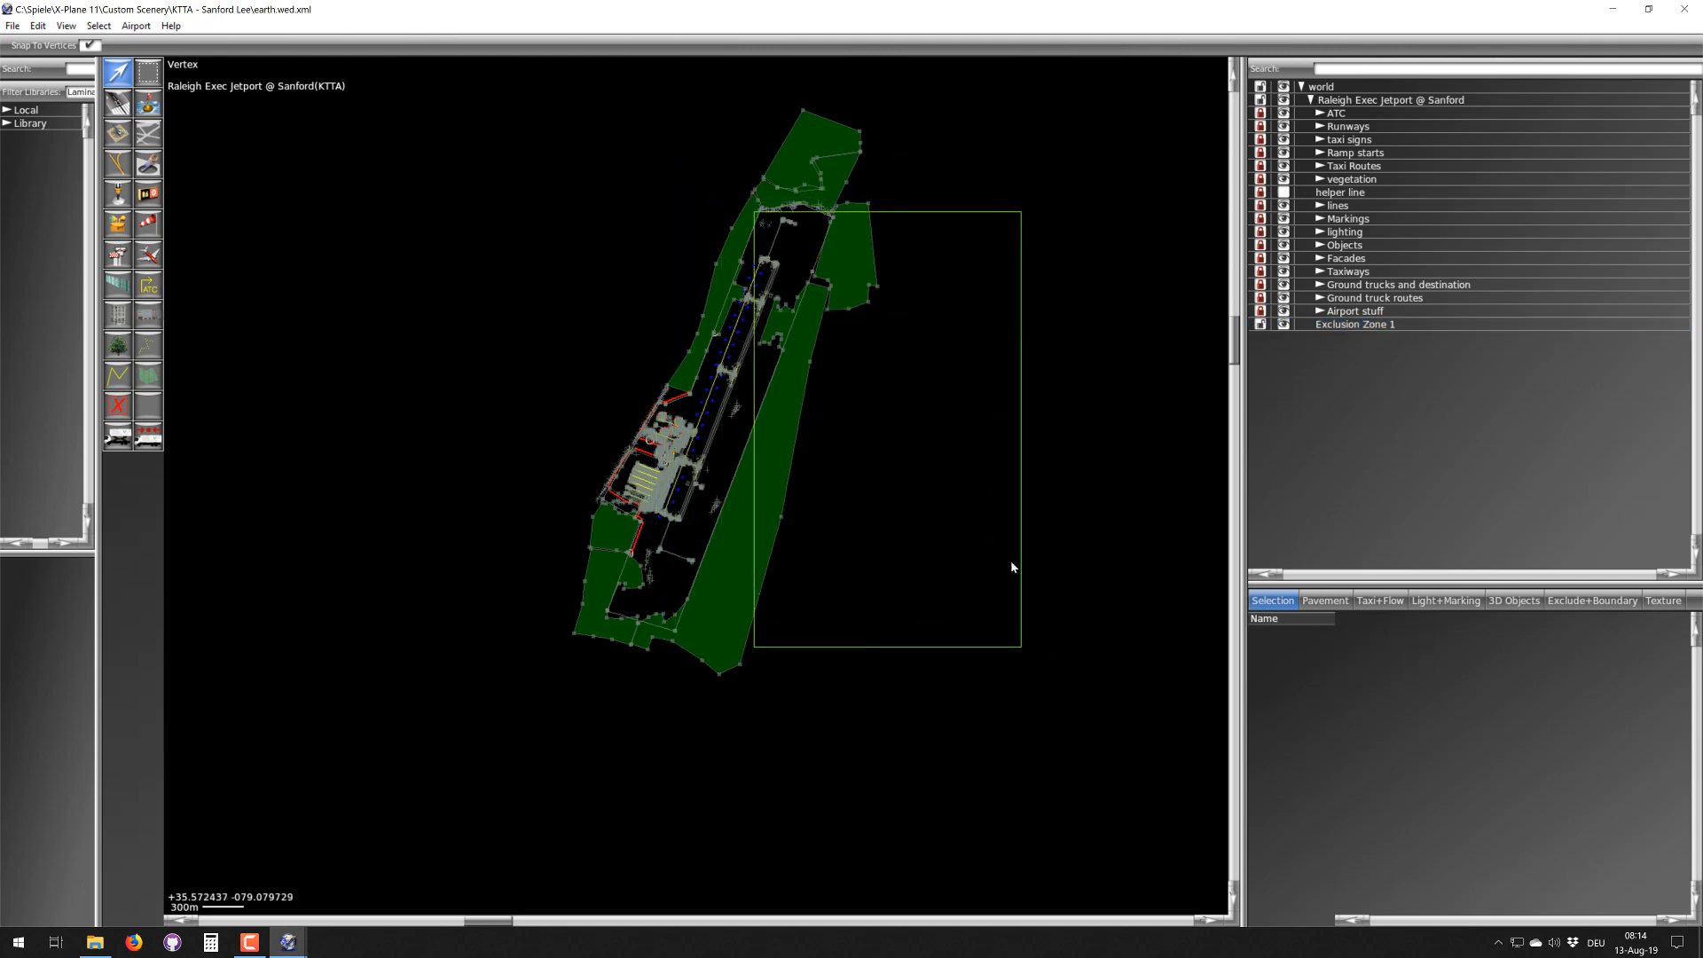
click(1024, 605)
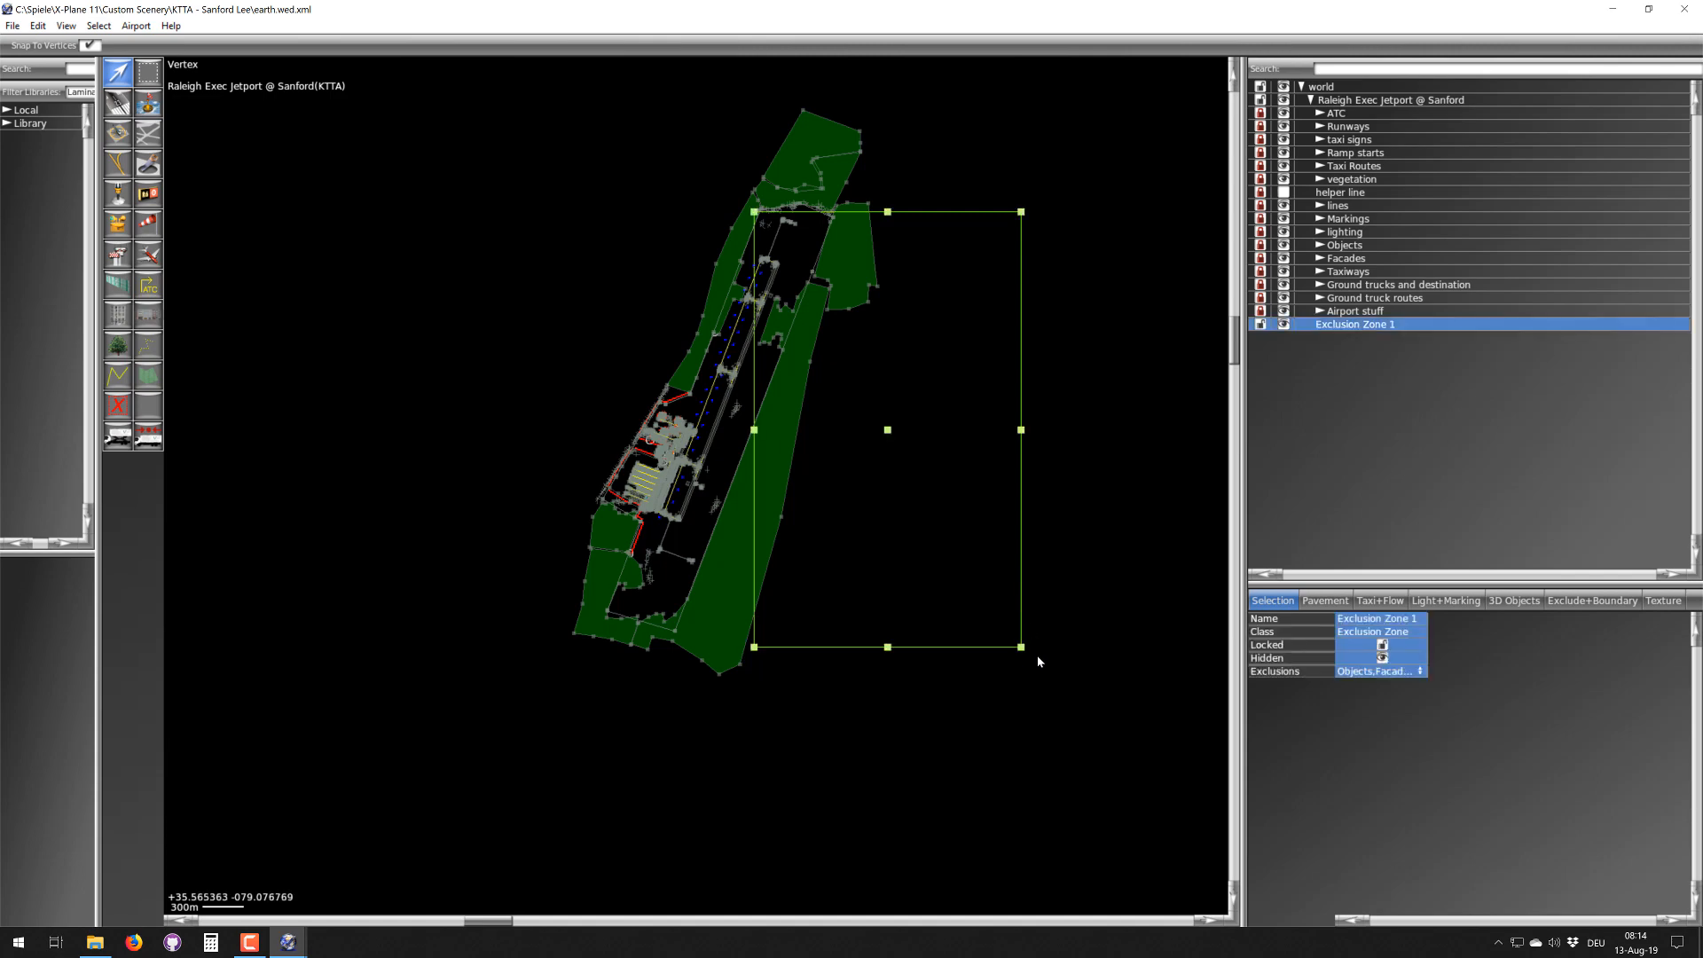
drag(1025, 655, 814, 254)
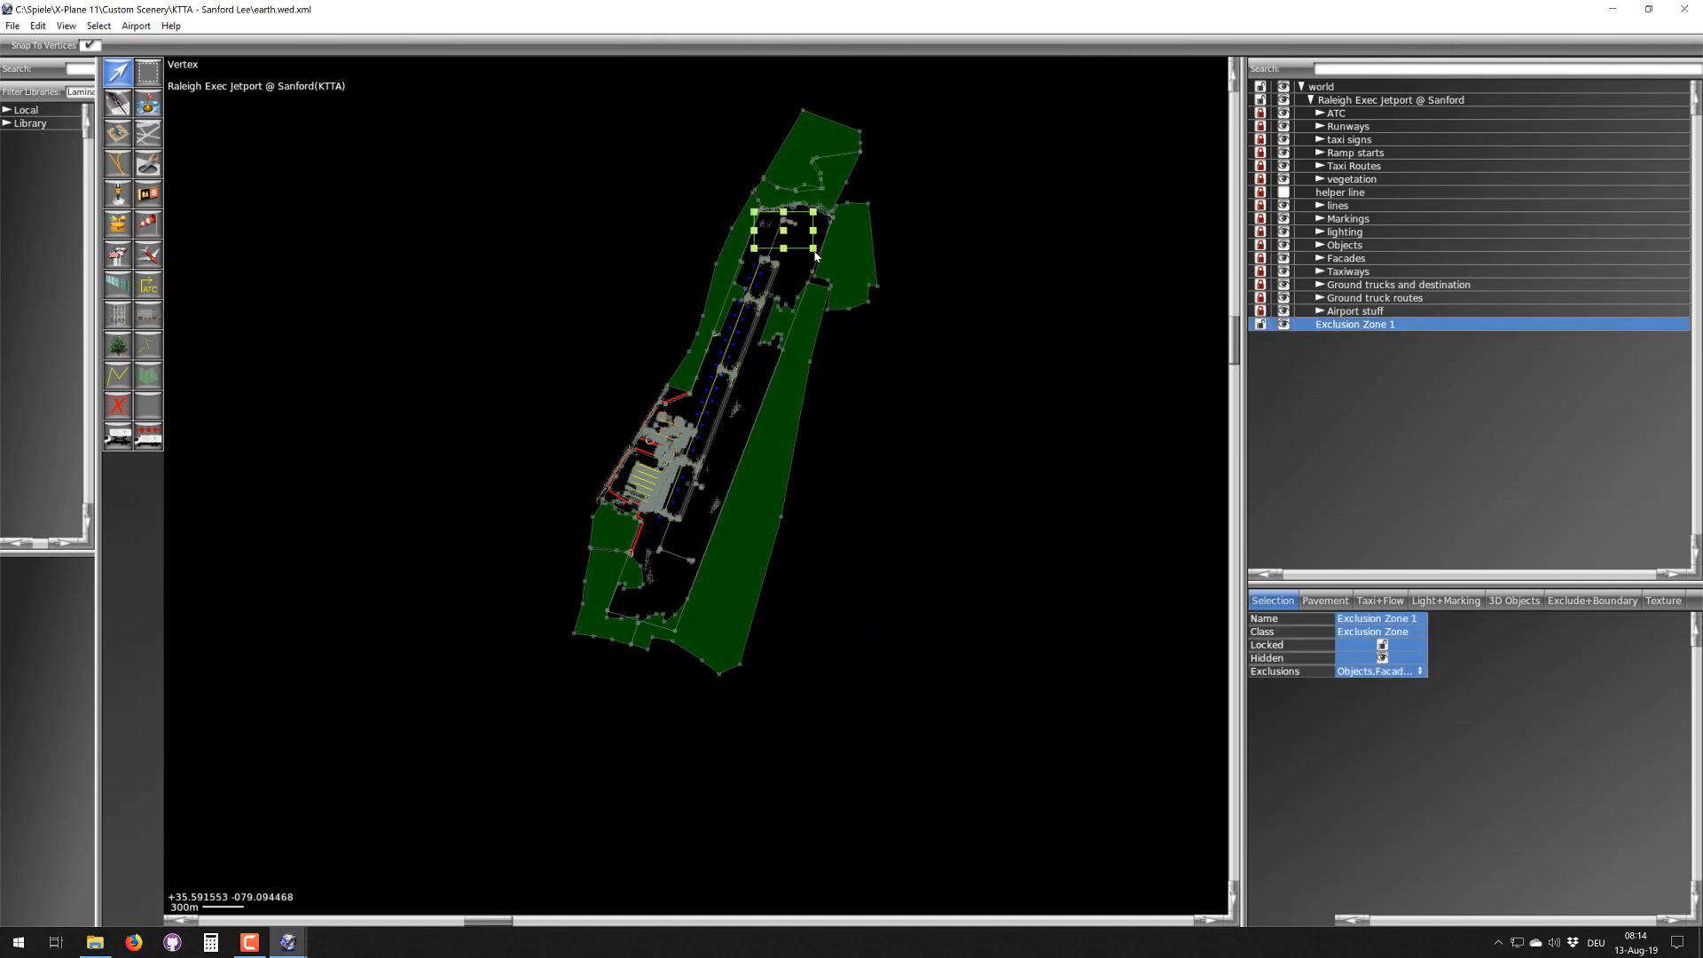
- Reduce the exclusion zone to a square about 100 m wide in the northwest corner of the clearing
scroll(809, 242, up, 2)
scroll(793, 198, up, 2)
right_drag(789, 182, 769, 270)
scroll(768, 272, up, 2)
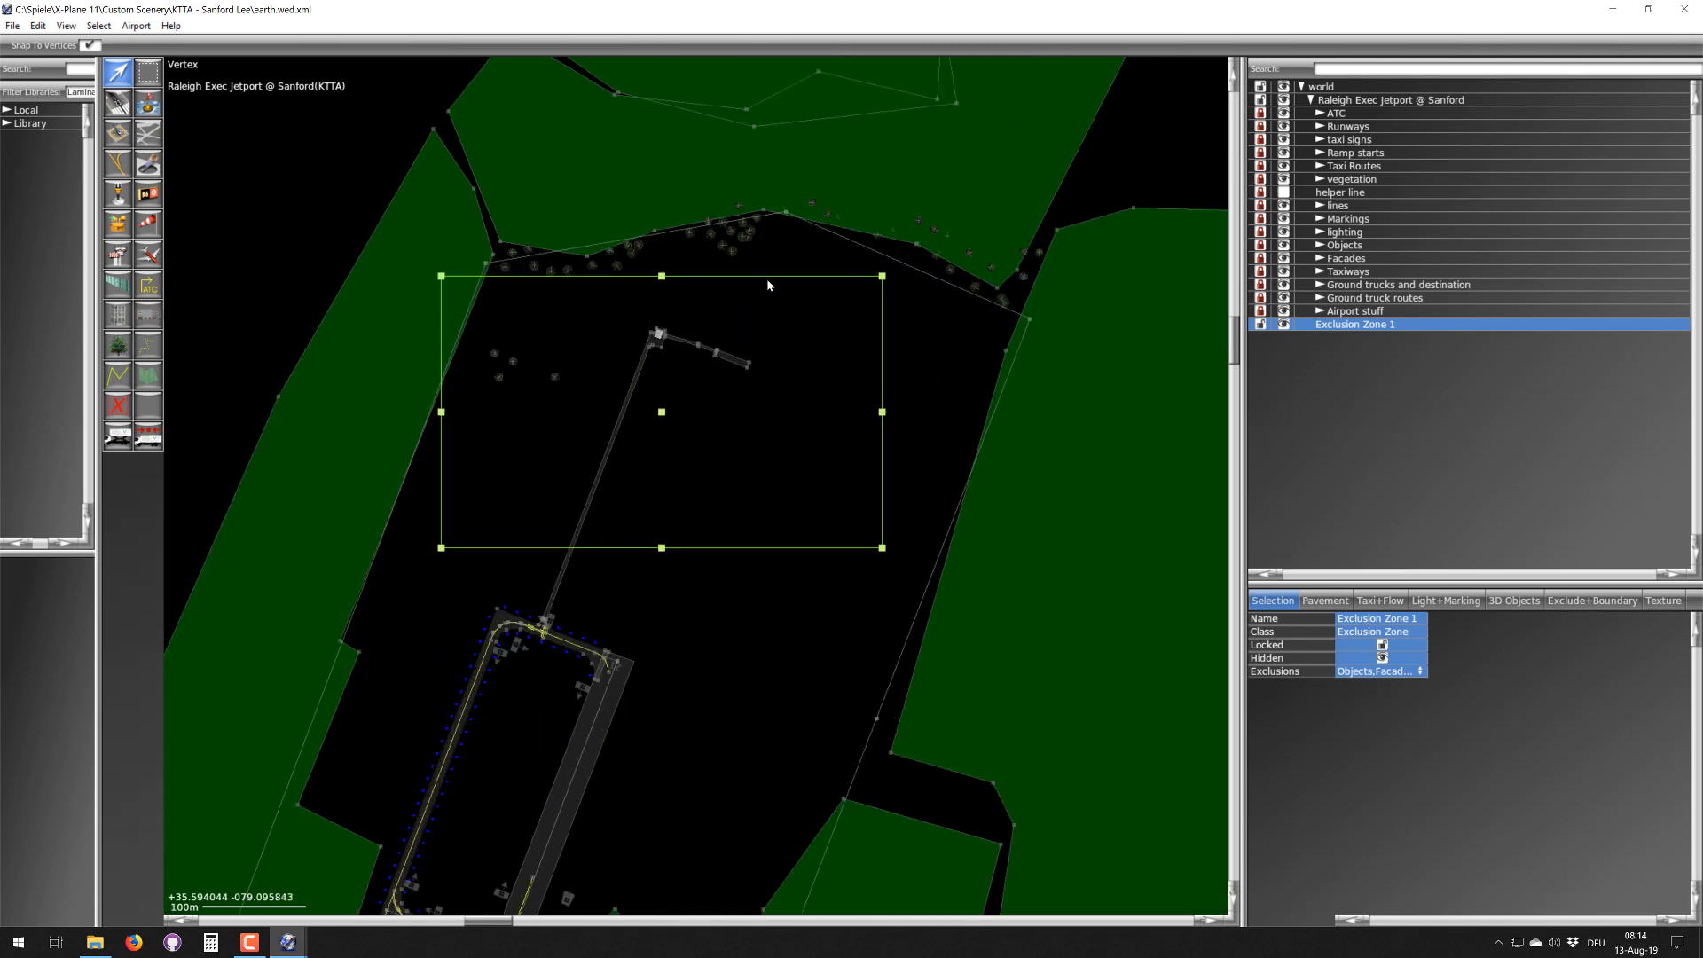
drag(882, 549, 542, 375)
drag(489, 325, 651, 298)
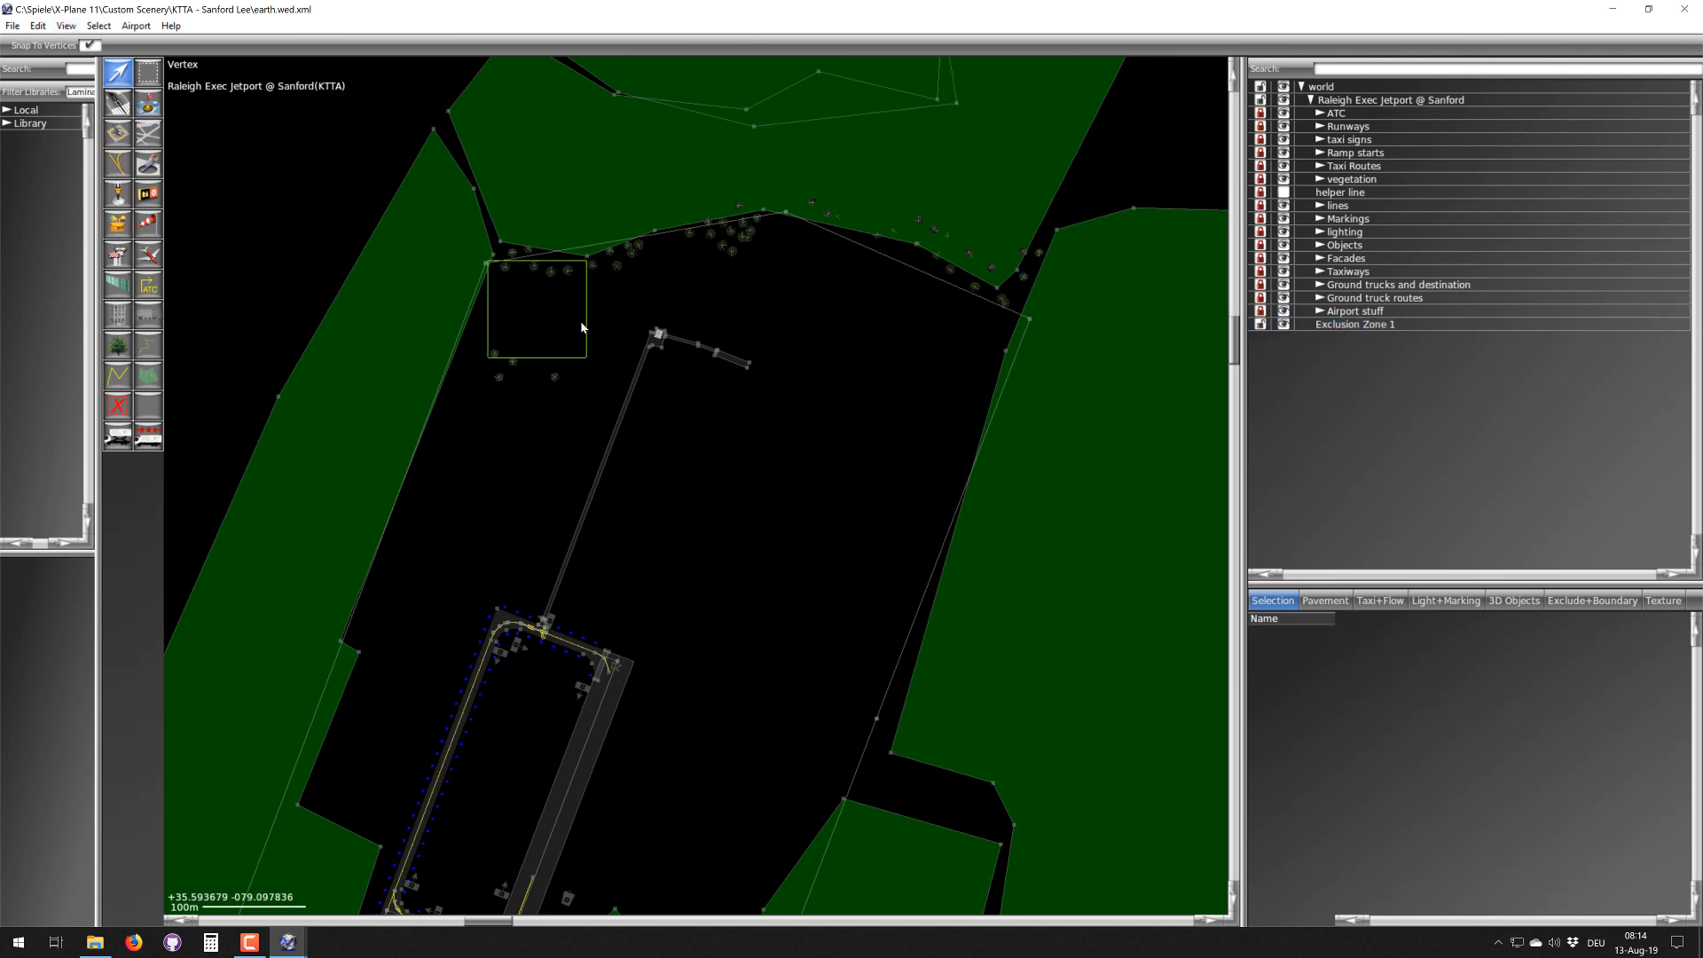
click(562, 312)
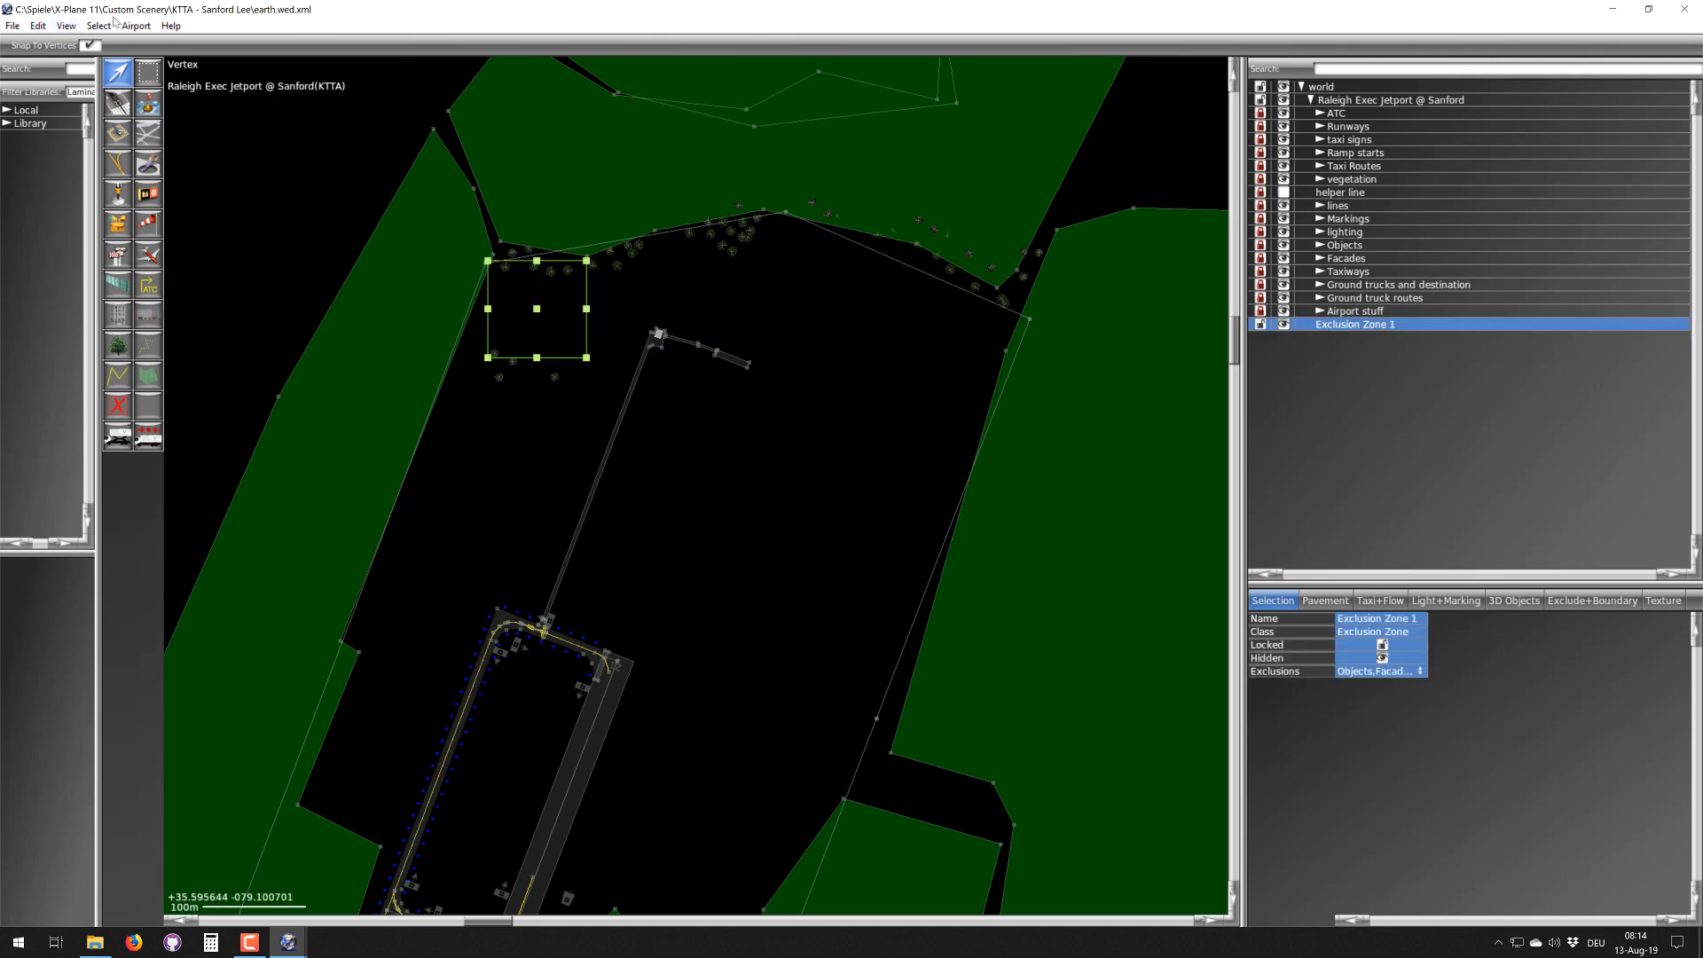
- Duplicate the small exclusion zone and place the copy east of the original, beside the outermost approach lights
click(37, 26)
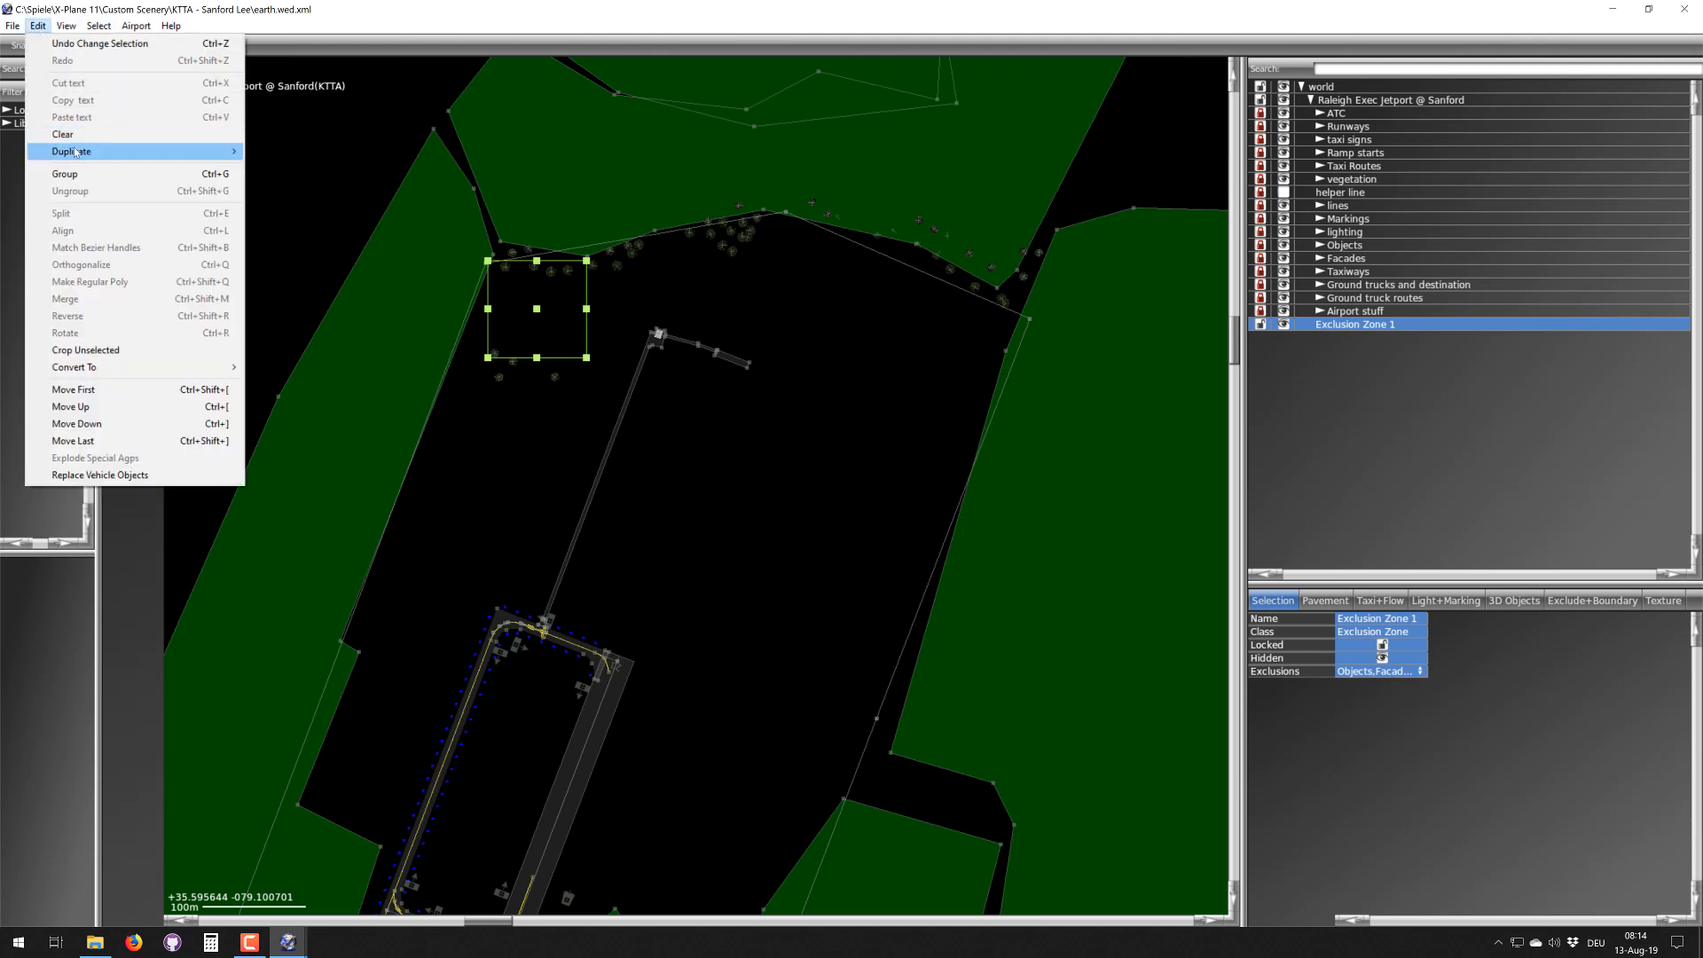
mouse_move(77, 152)
click(288, 152)
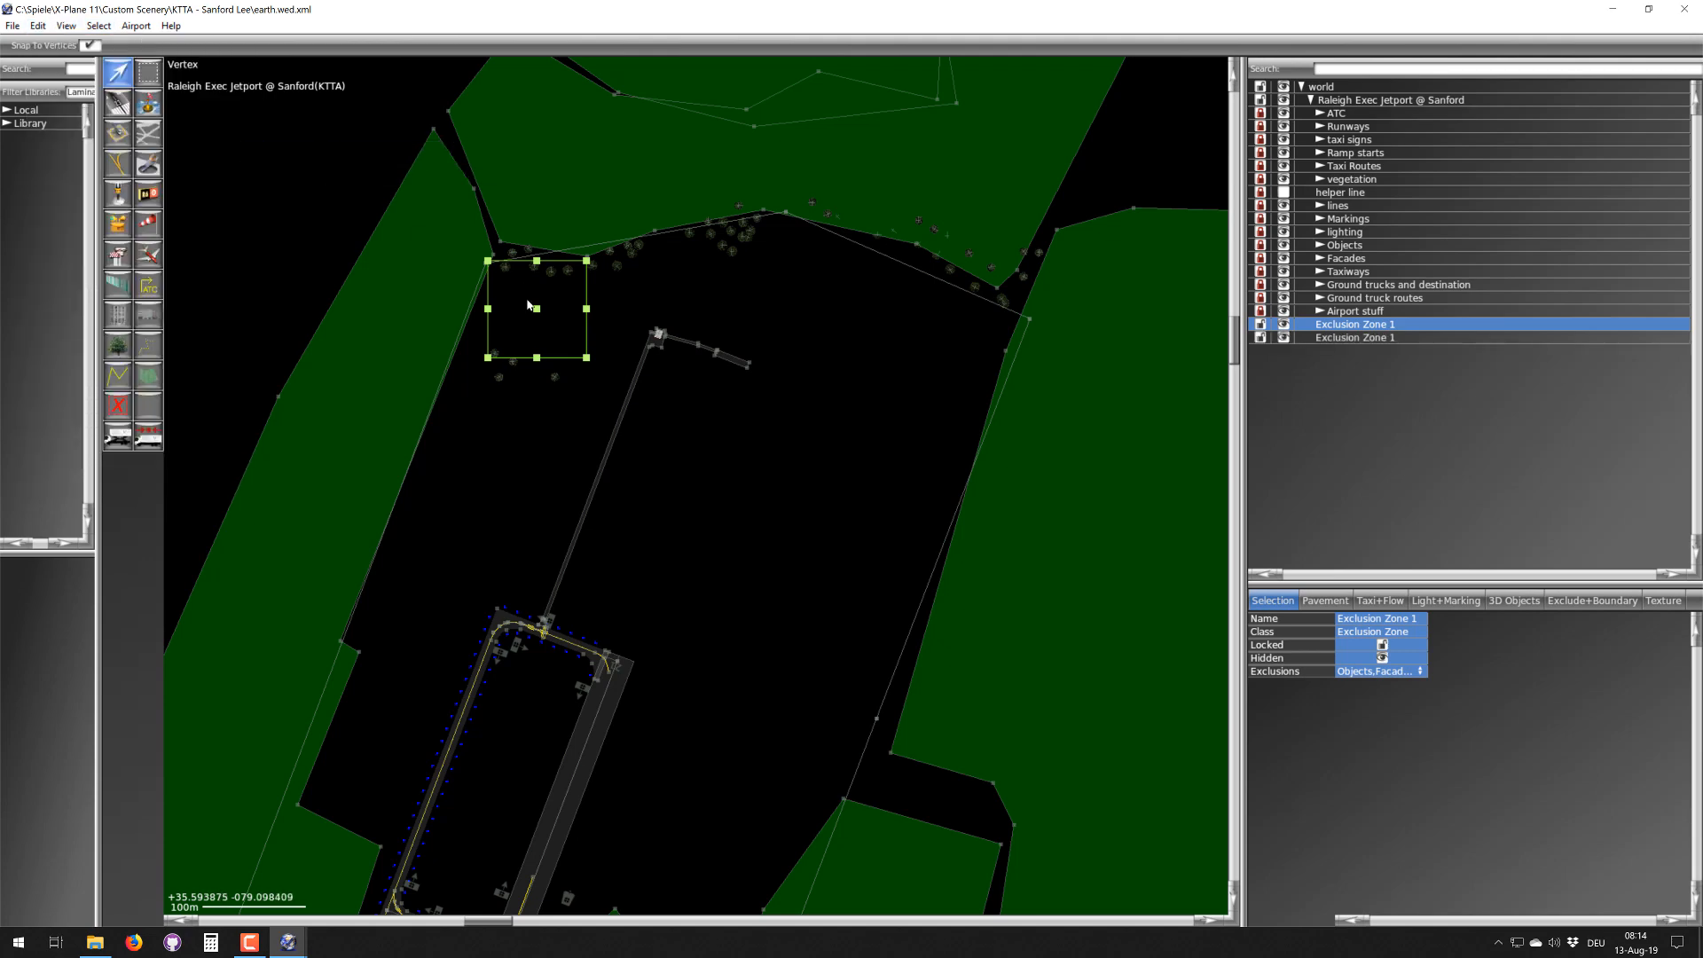
drag(541, 313, 594, 462)
scroll(594, 462, down, 4)
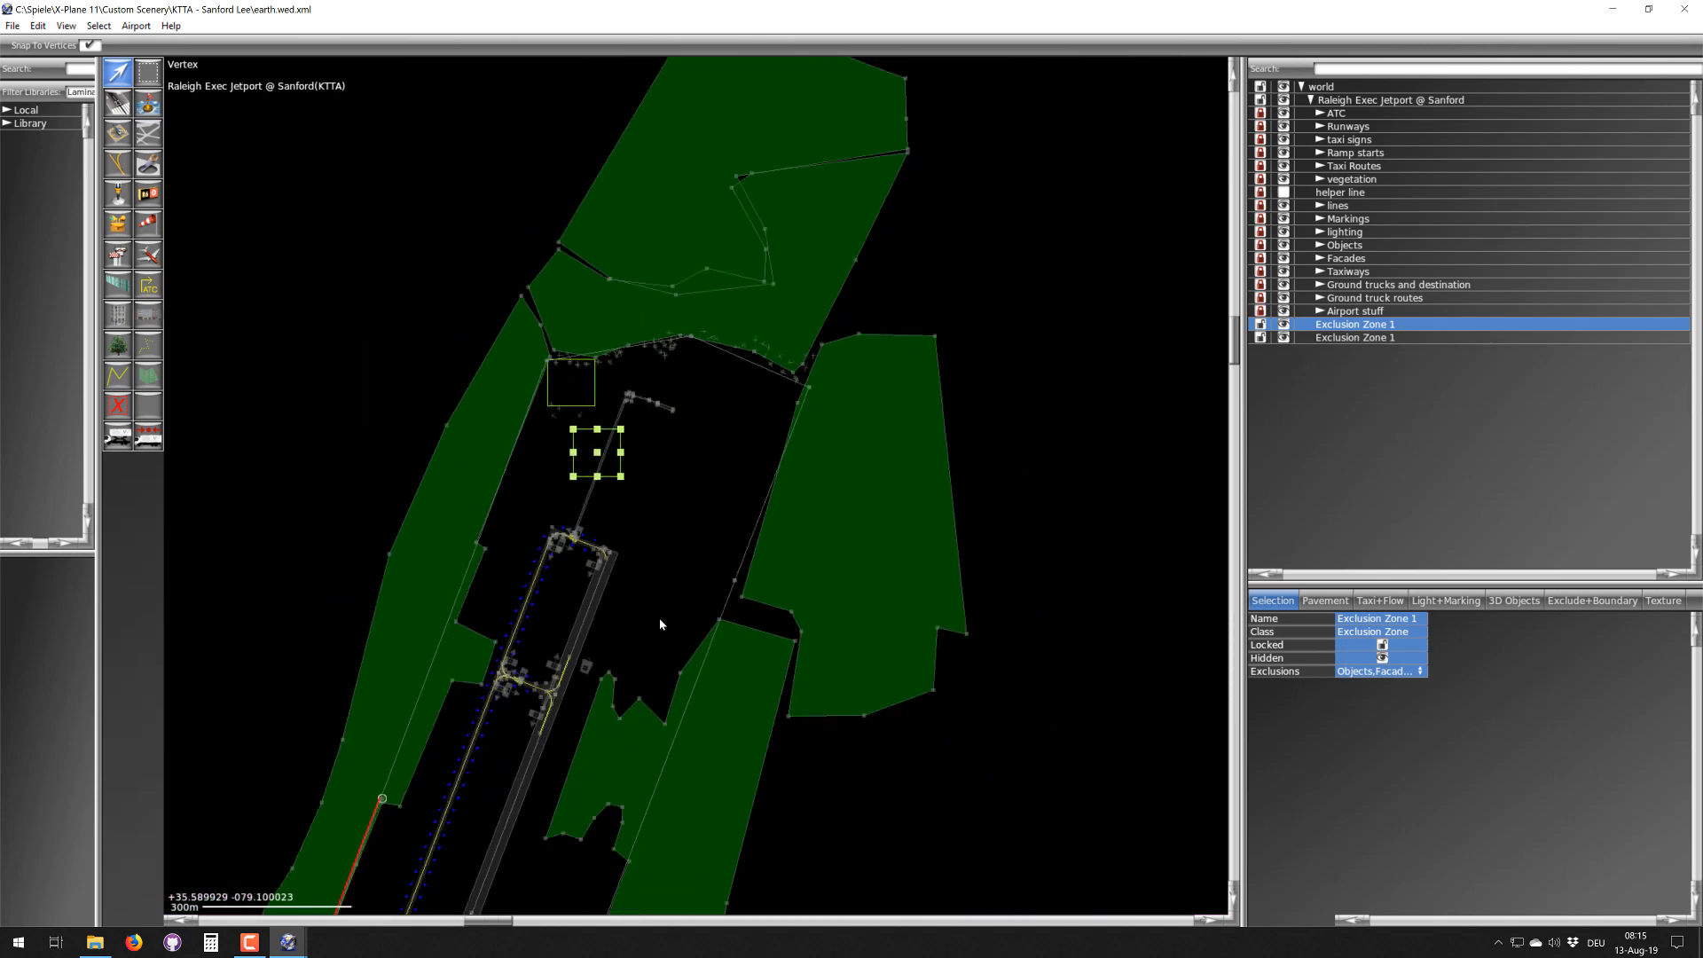
right_drag(595, 494, 610, 461)
scroll(569, 426, up, 4)
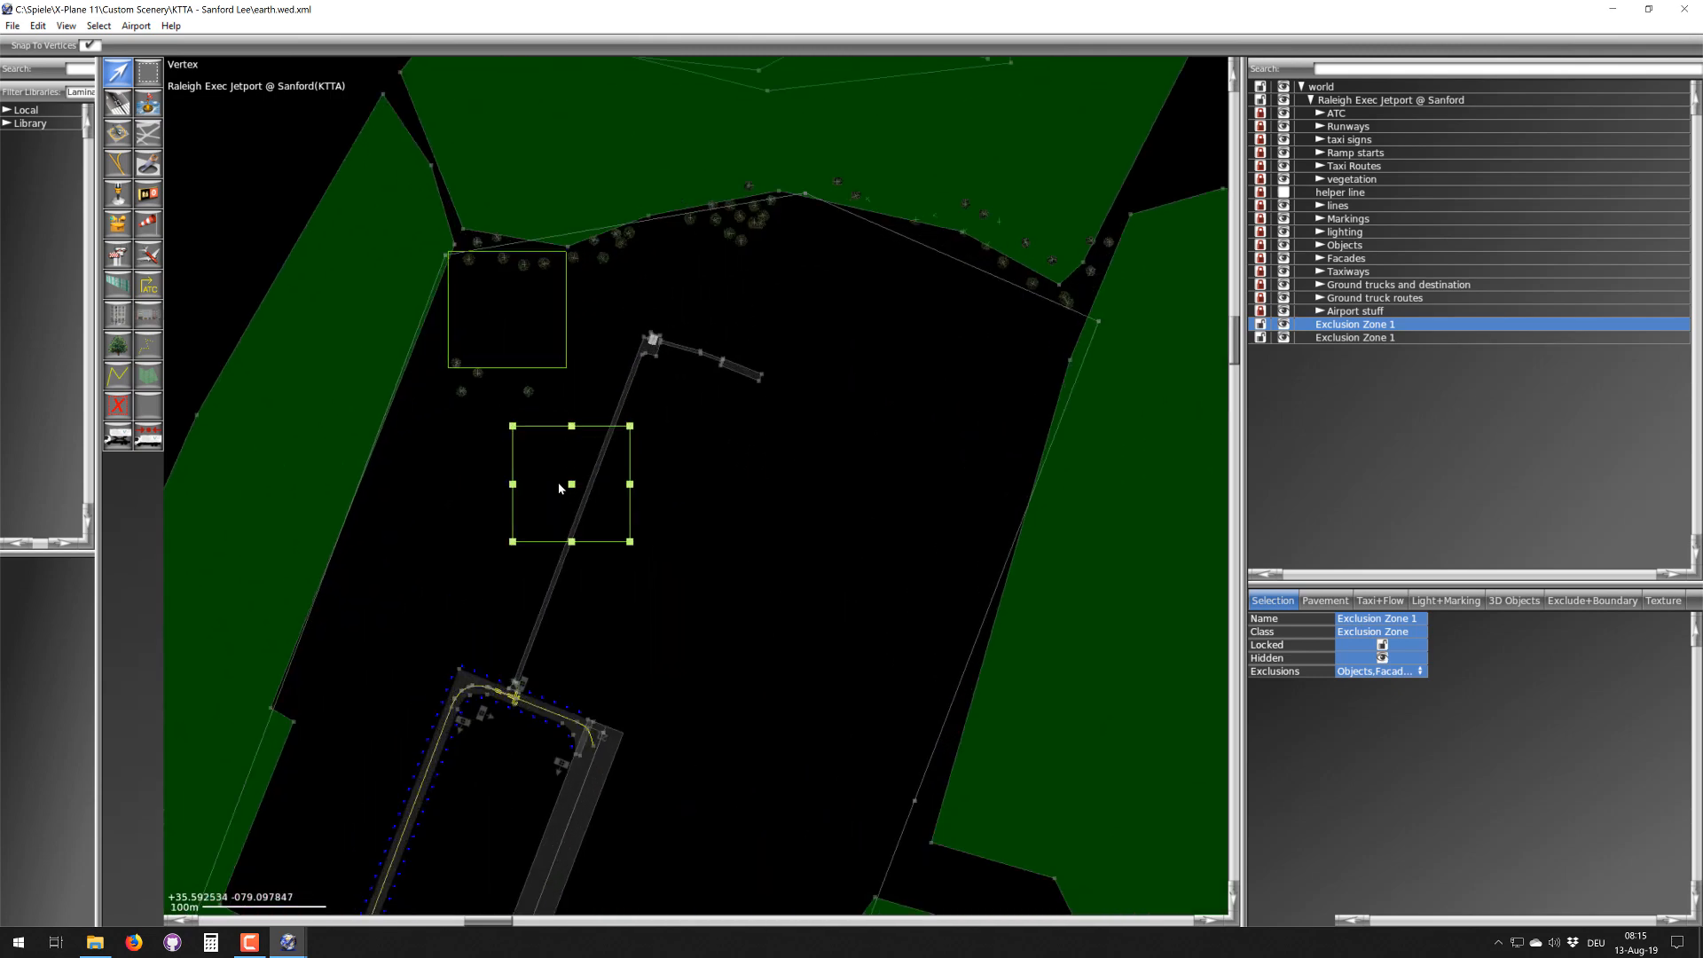
scroll(560, 487, down, 4)
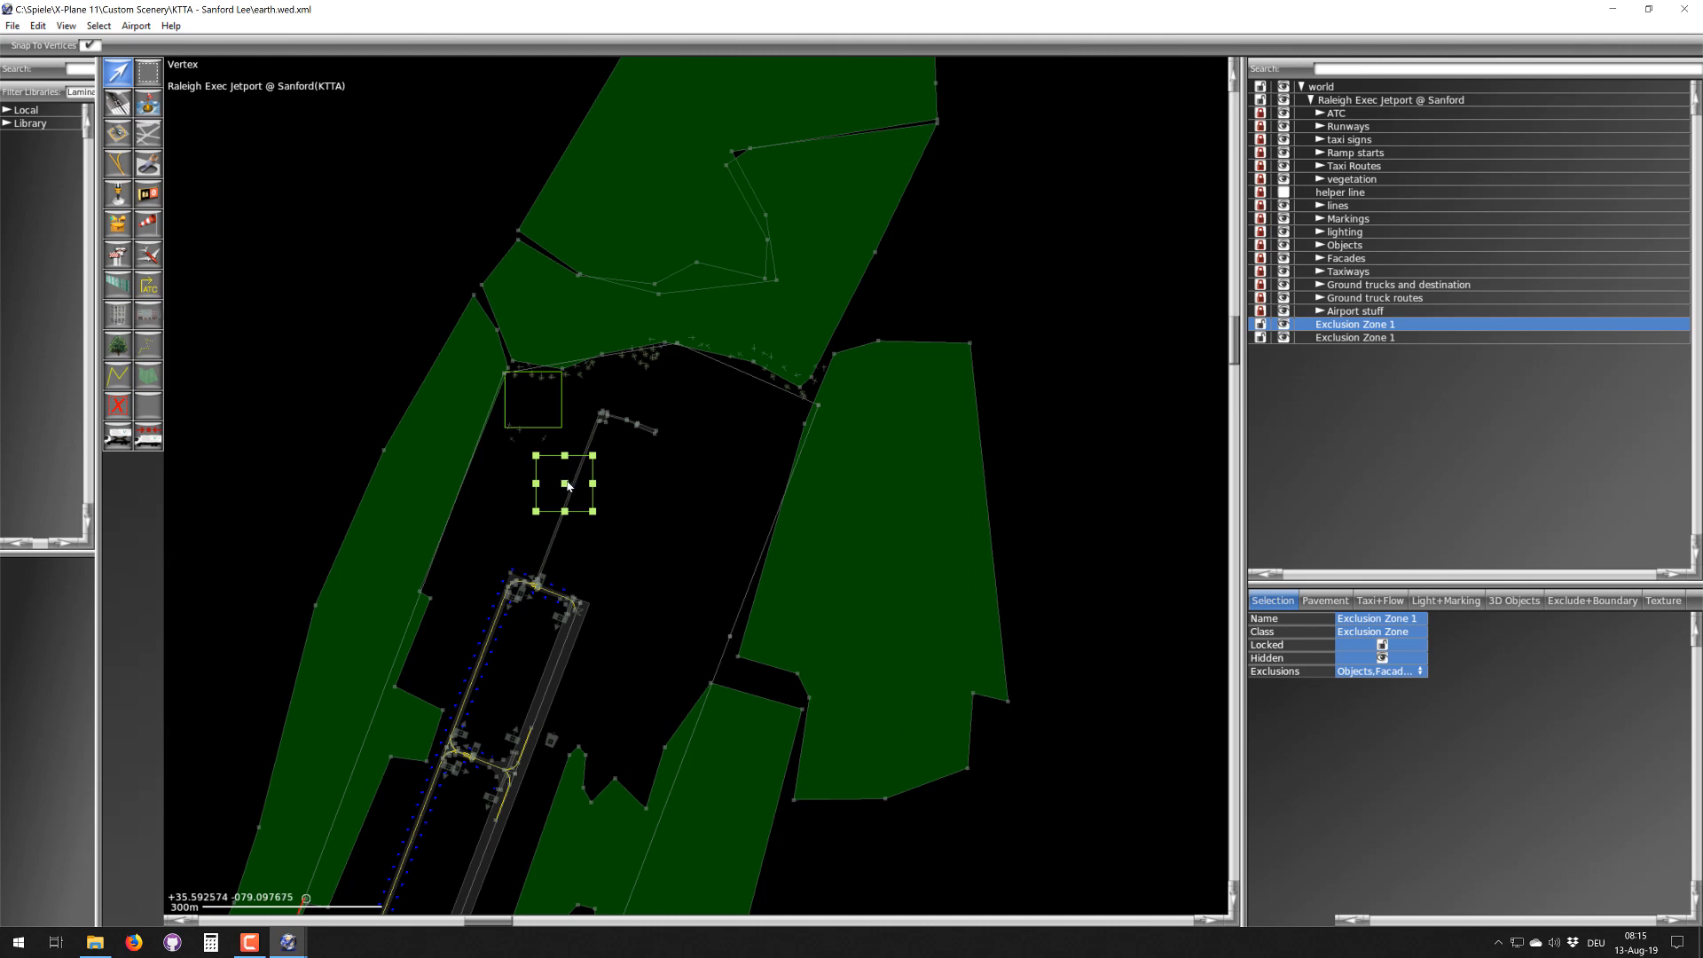
drag(567, 487, 689, 412)
scroll(689, 411, down, 1)
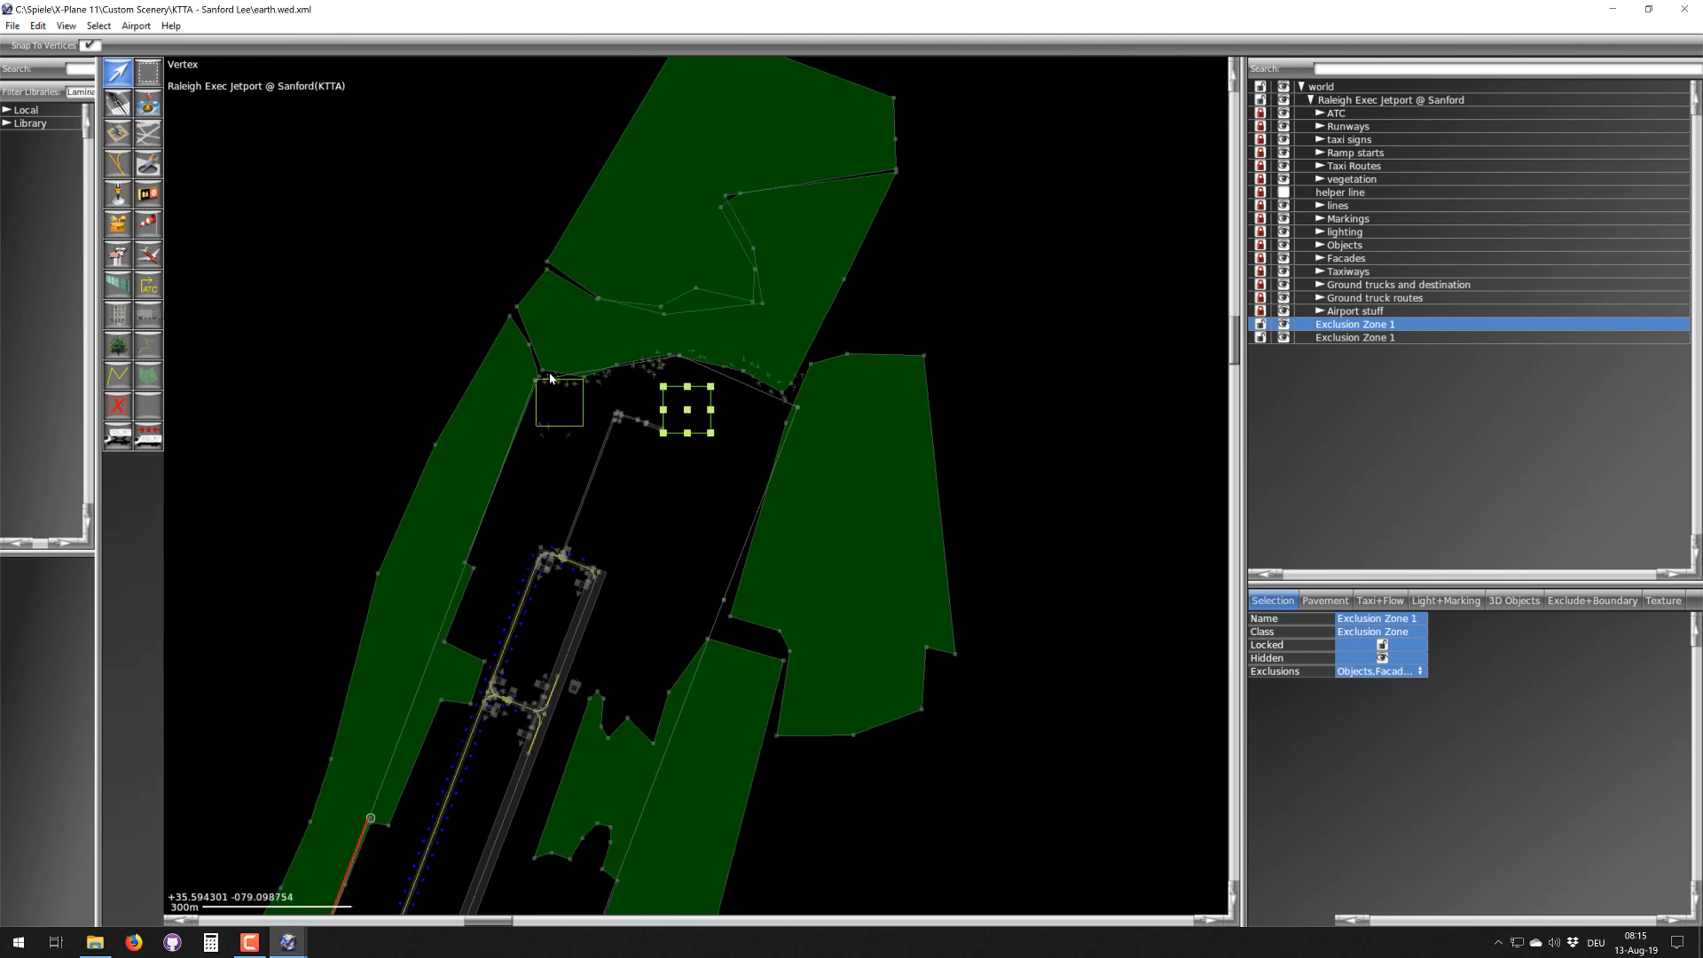
- Move the original exclusion zone over the northwest edge of the northernmost forest and enlarge it to meet the forest's tip
click(559, 385)
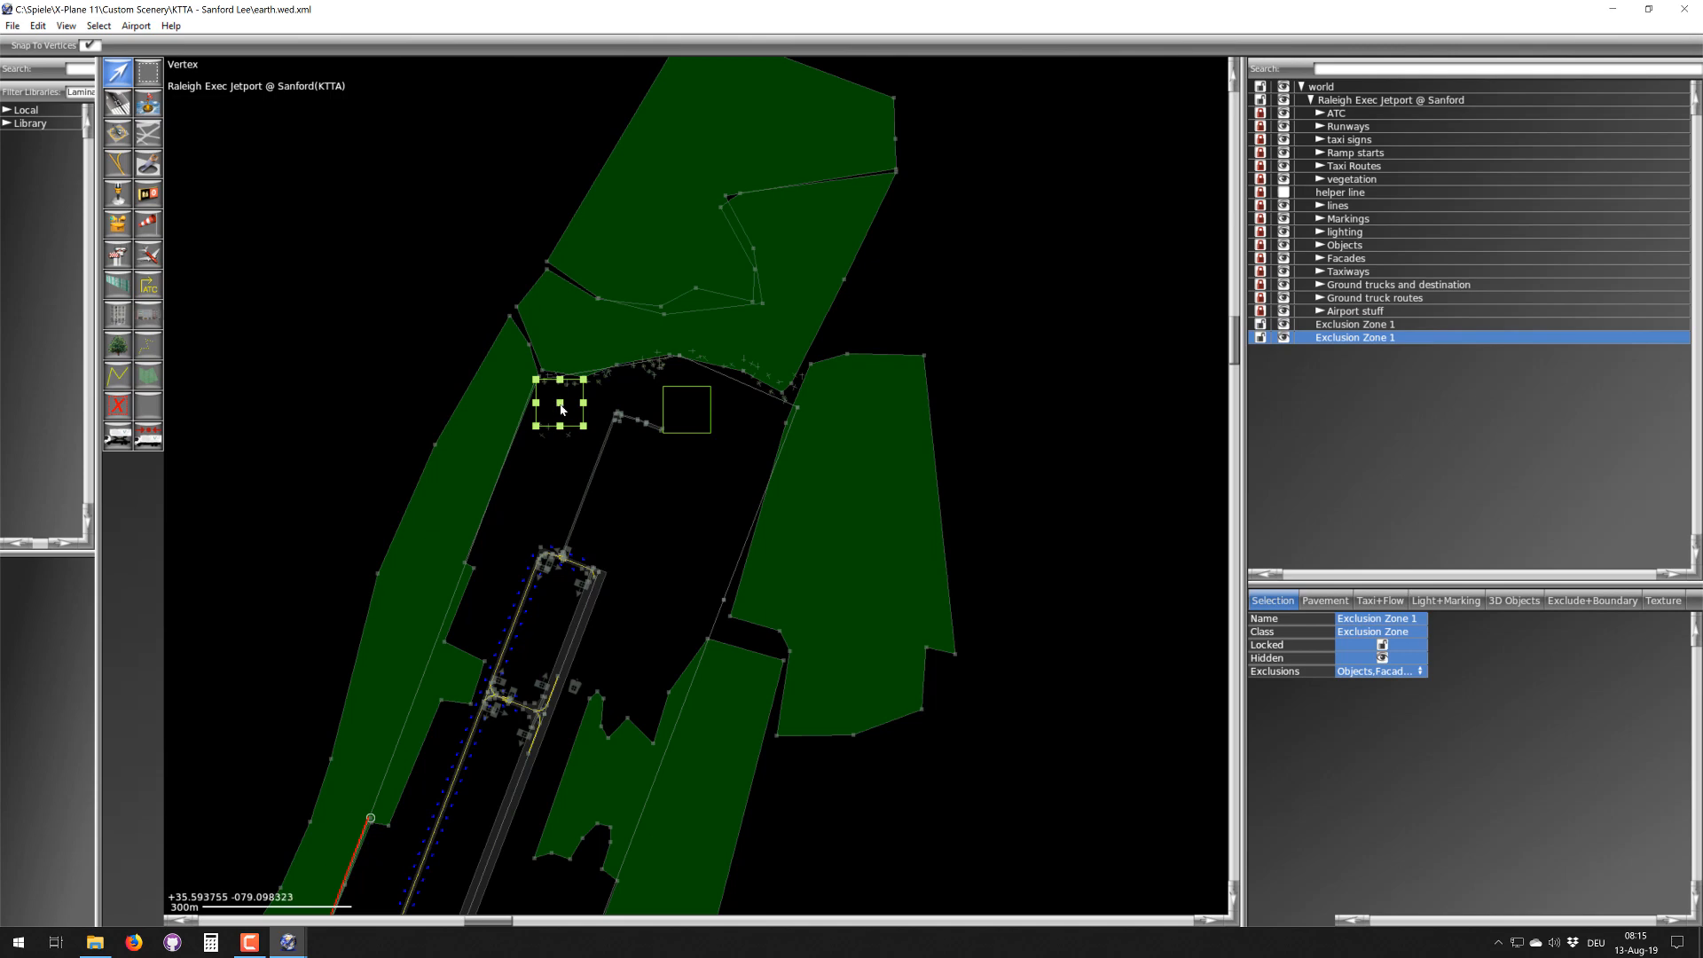
scroll(555, 407, down, 4)
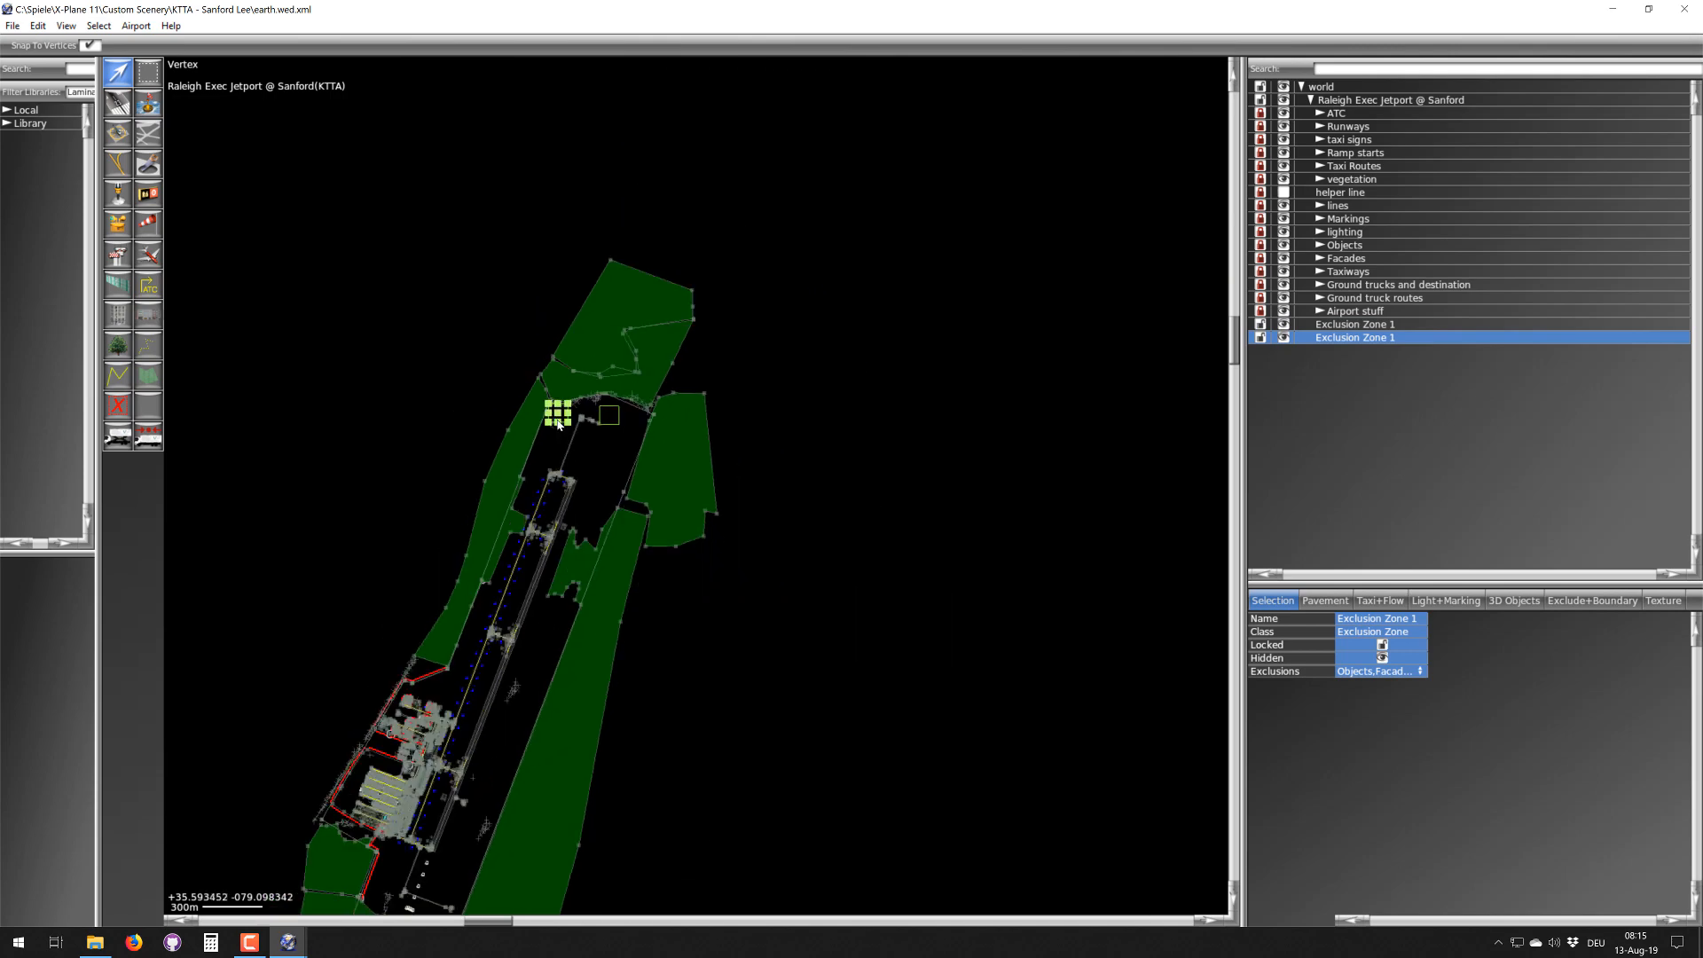
drag(556, 410, 672, 417)
scroll(631, 276, up, 4)
scroll(631, 280, up, 1)
drag(614, 346, 550, 310)
- Widen the northern exclusion zone eastward to the eastern edge of the forest
click(678, 308)
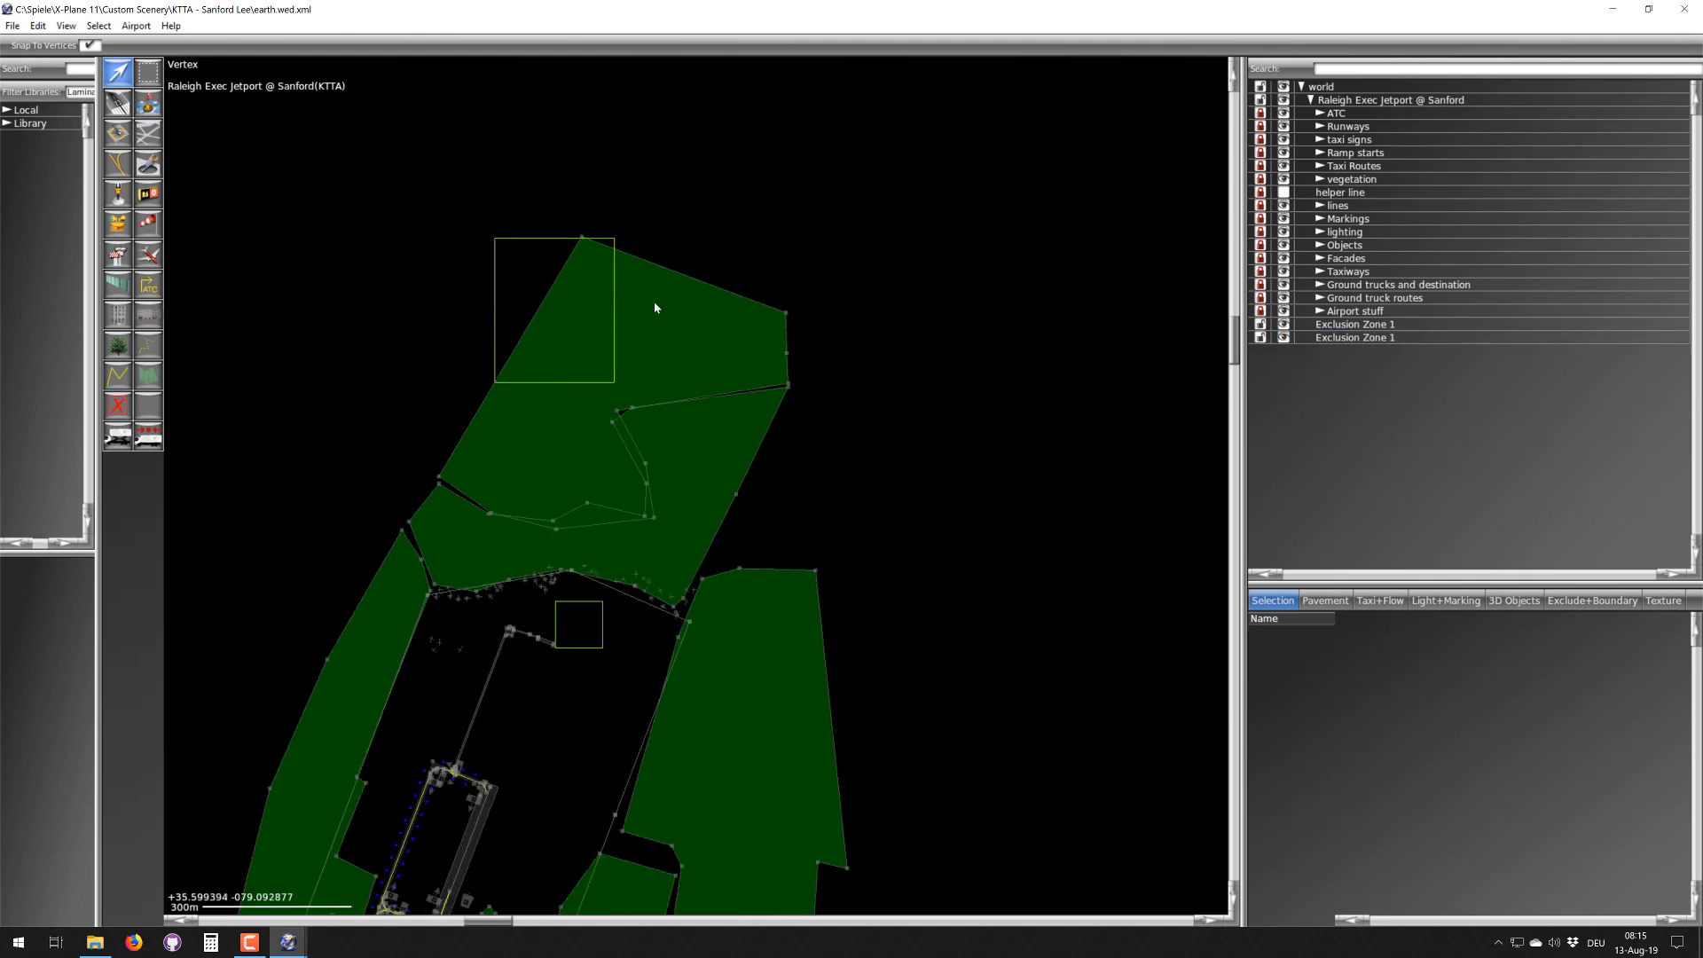
click(614, 305)
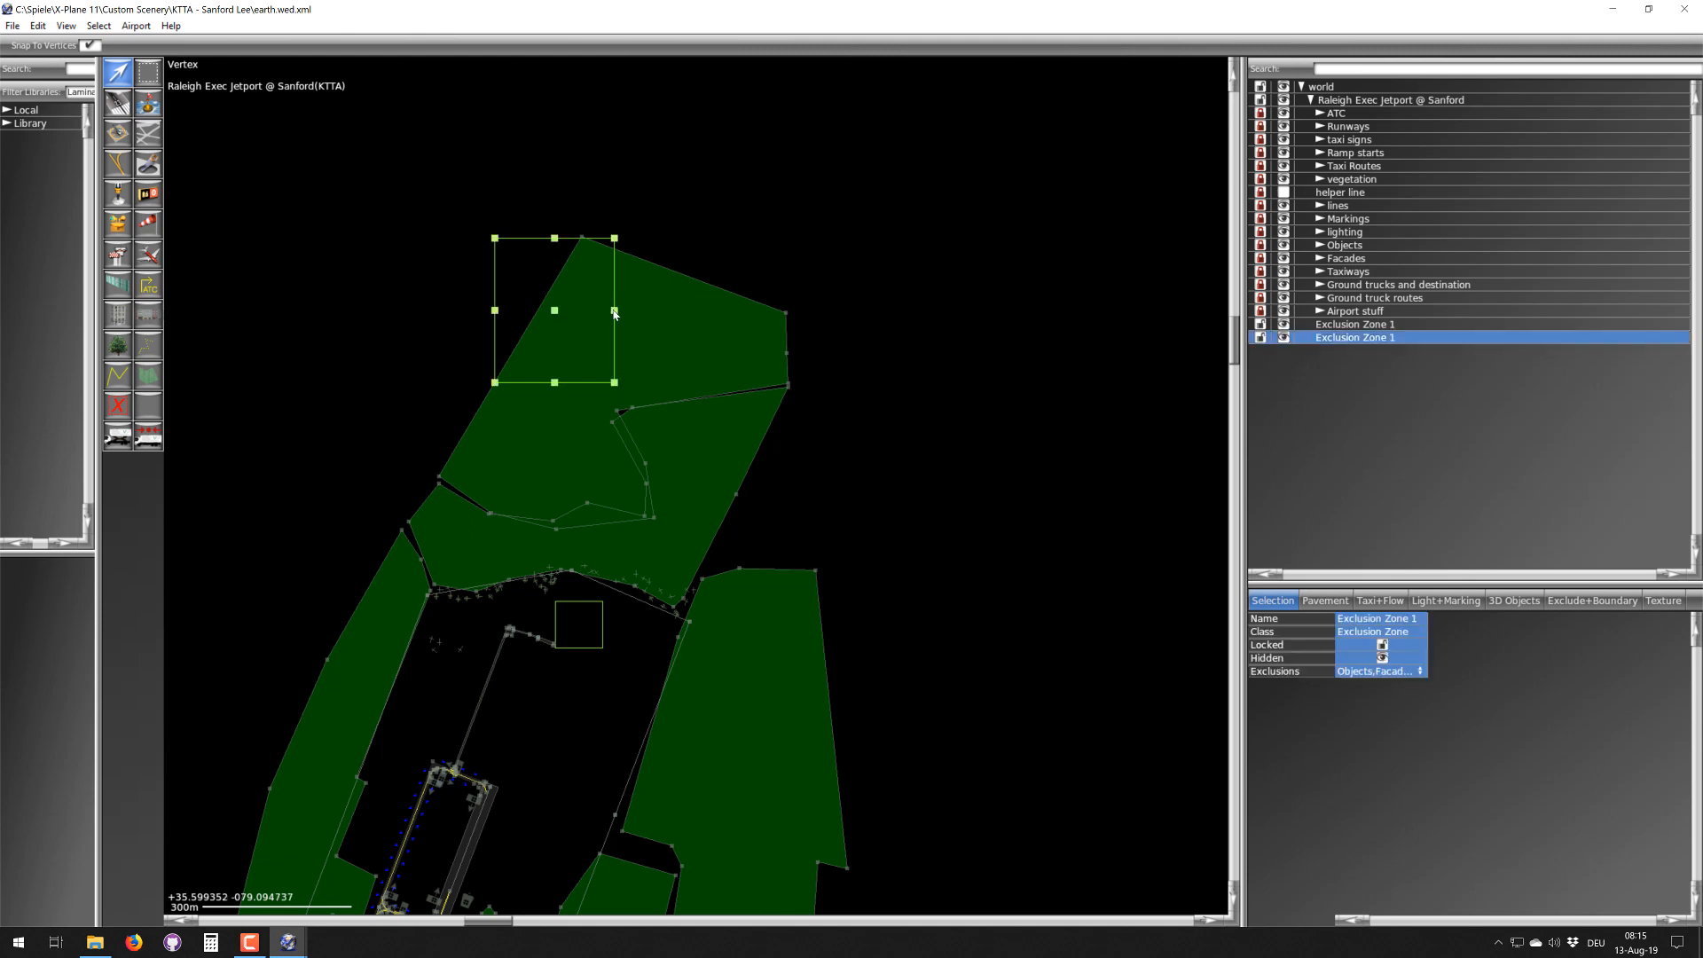
drag(614, 315, 786, 320)
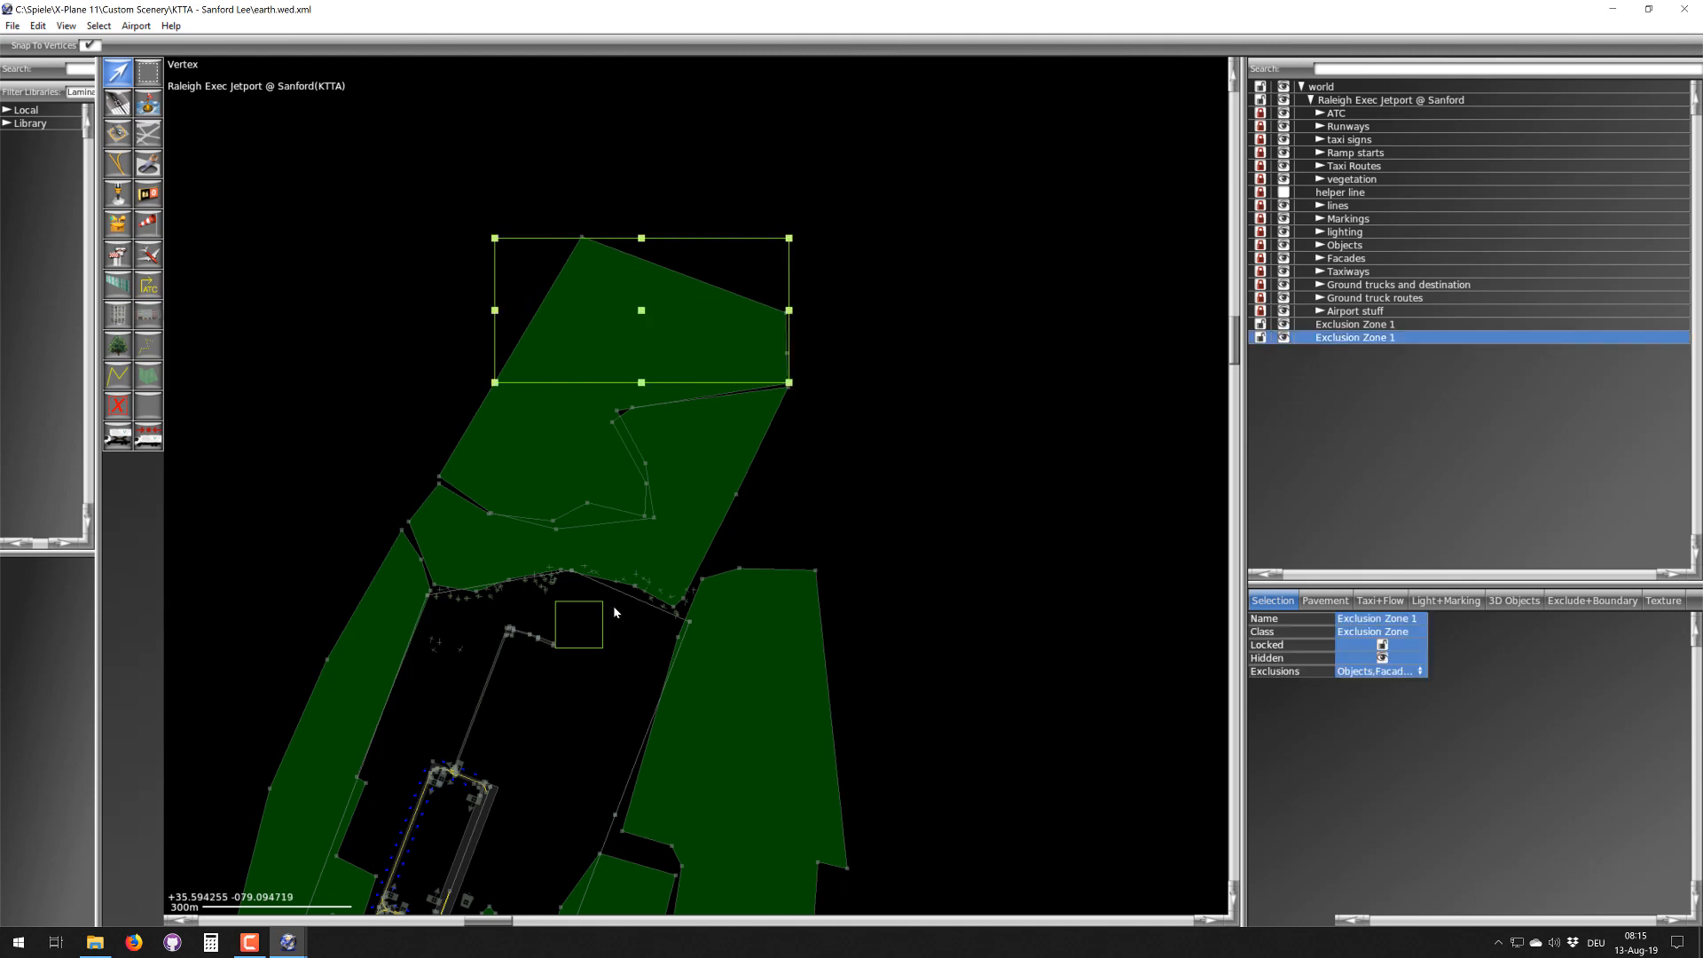
- Move the duplicate zone directly south of the northern one and enlarge it across the forest, aligning their eastern edges
click(579, 622)
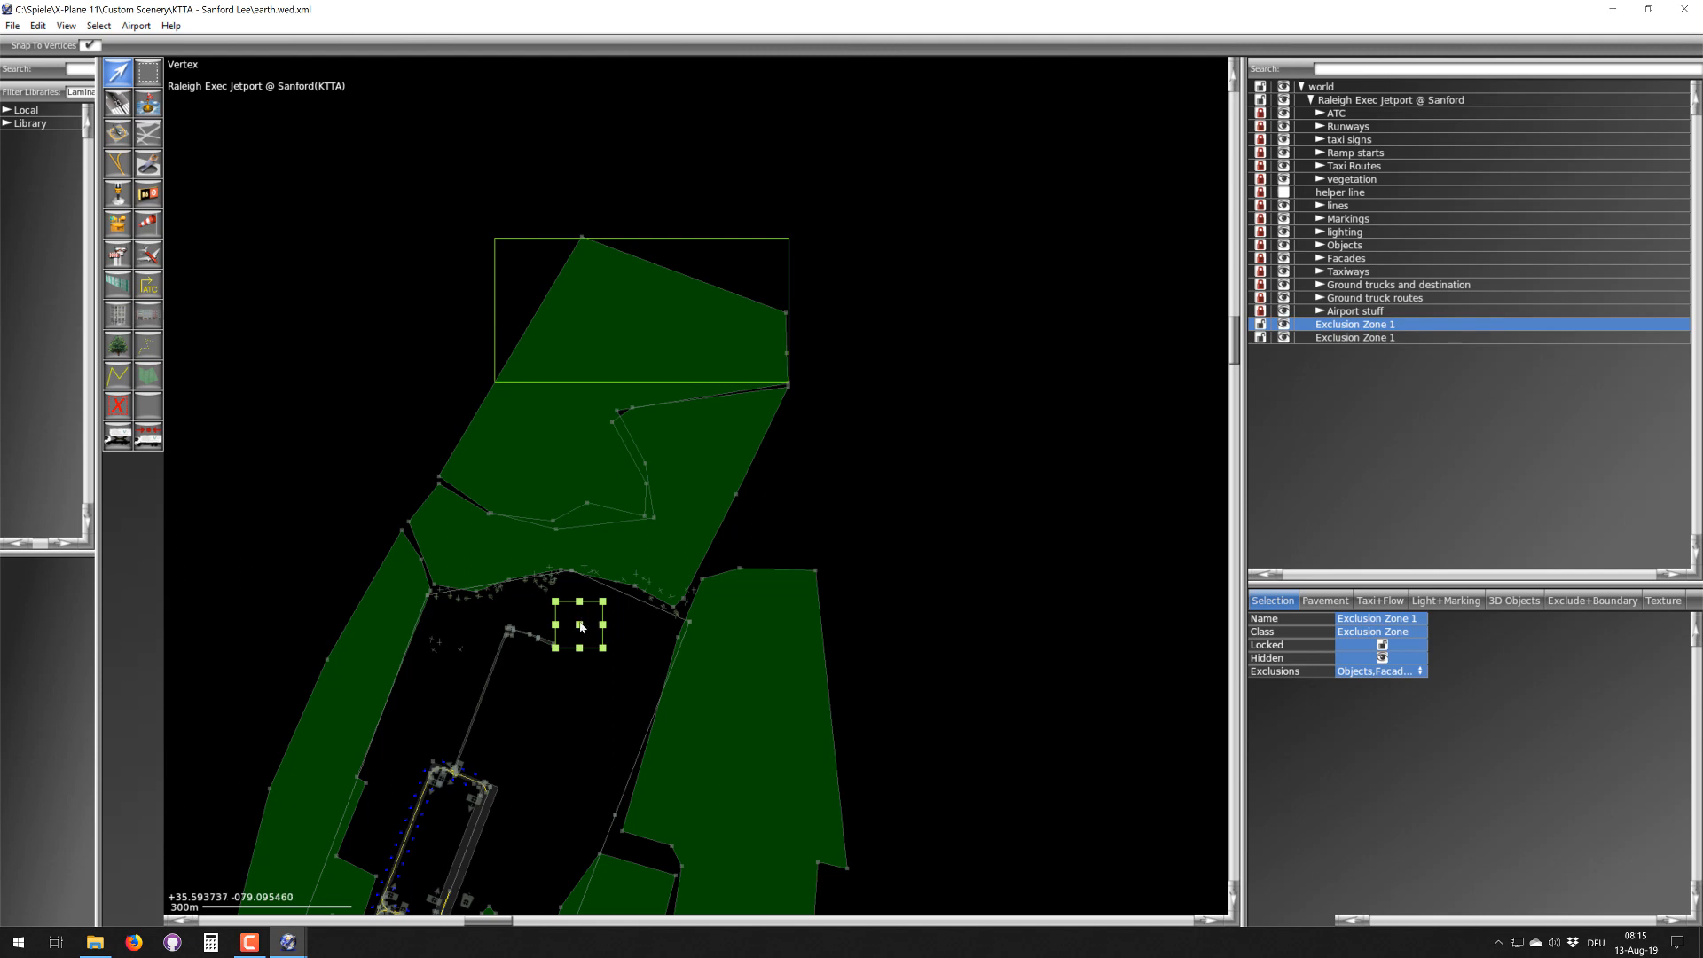
drag(579, 622, 777, 406)
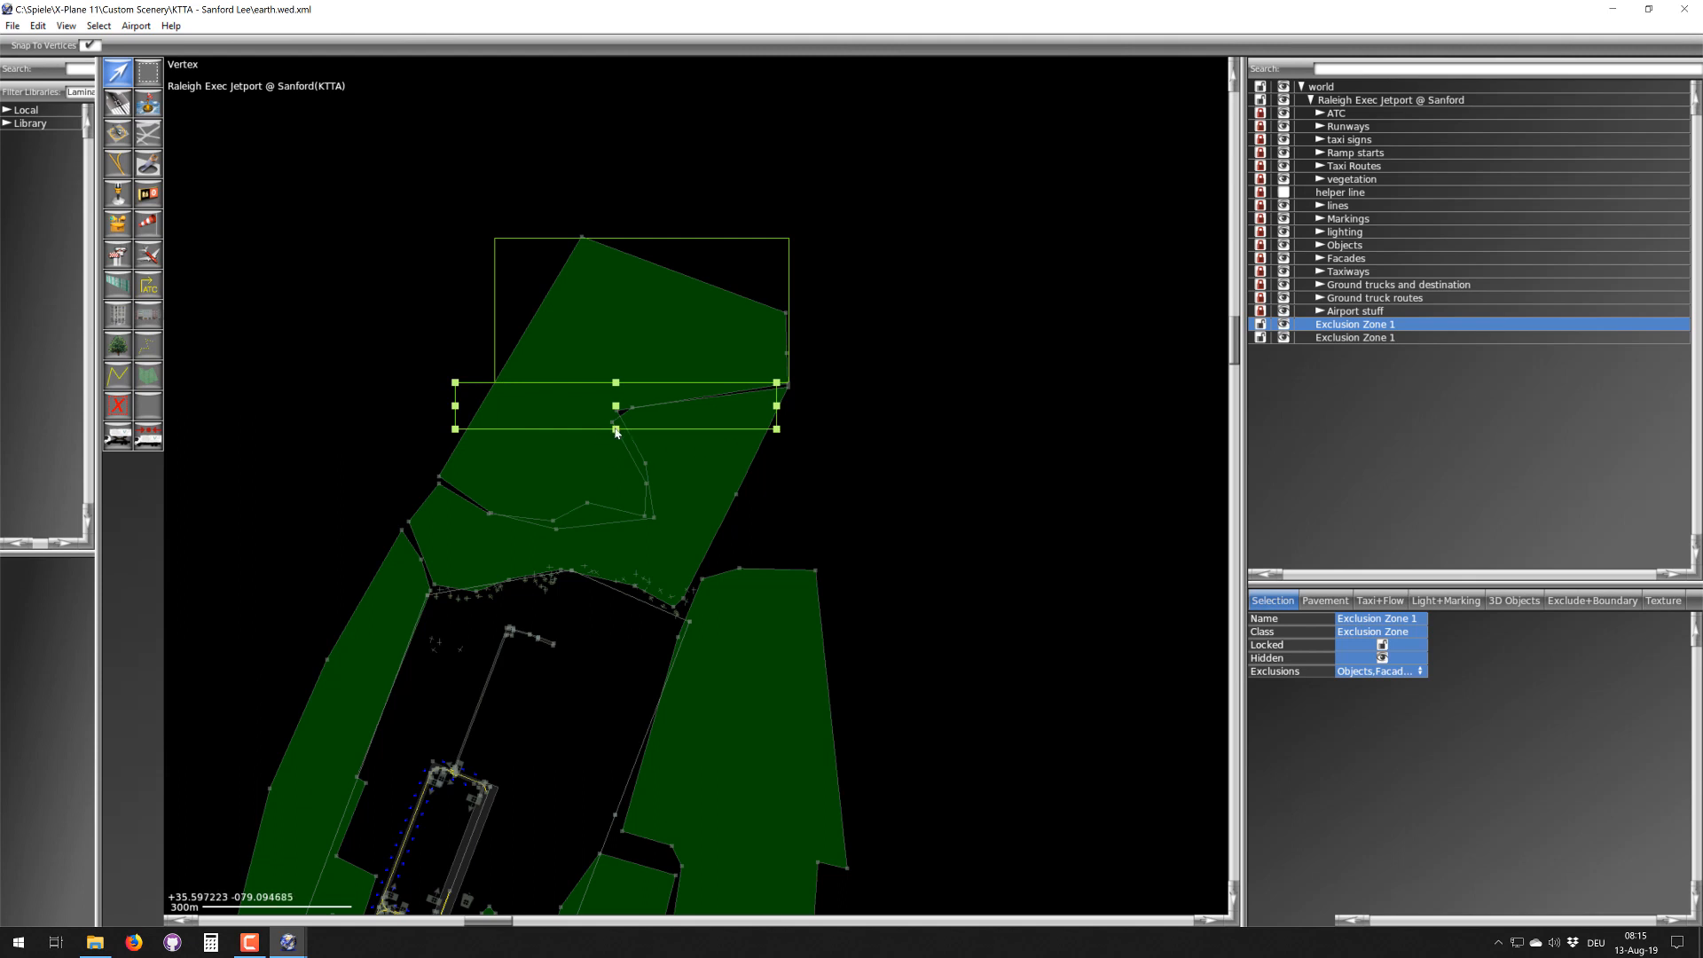
drag(617, 430, 618, 496)
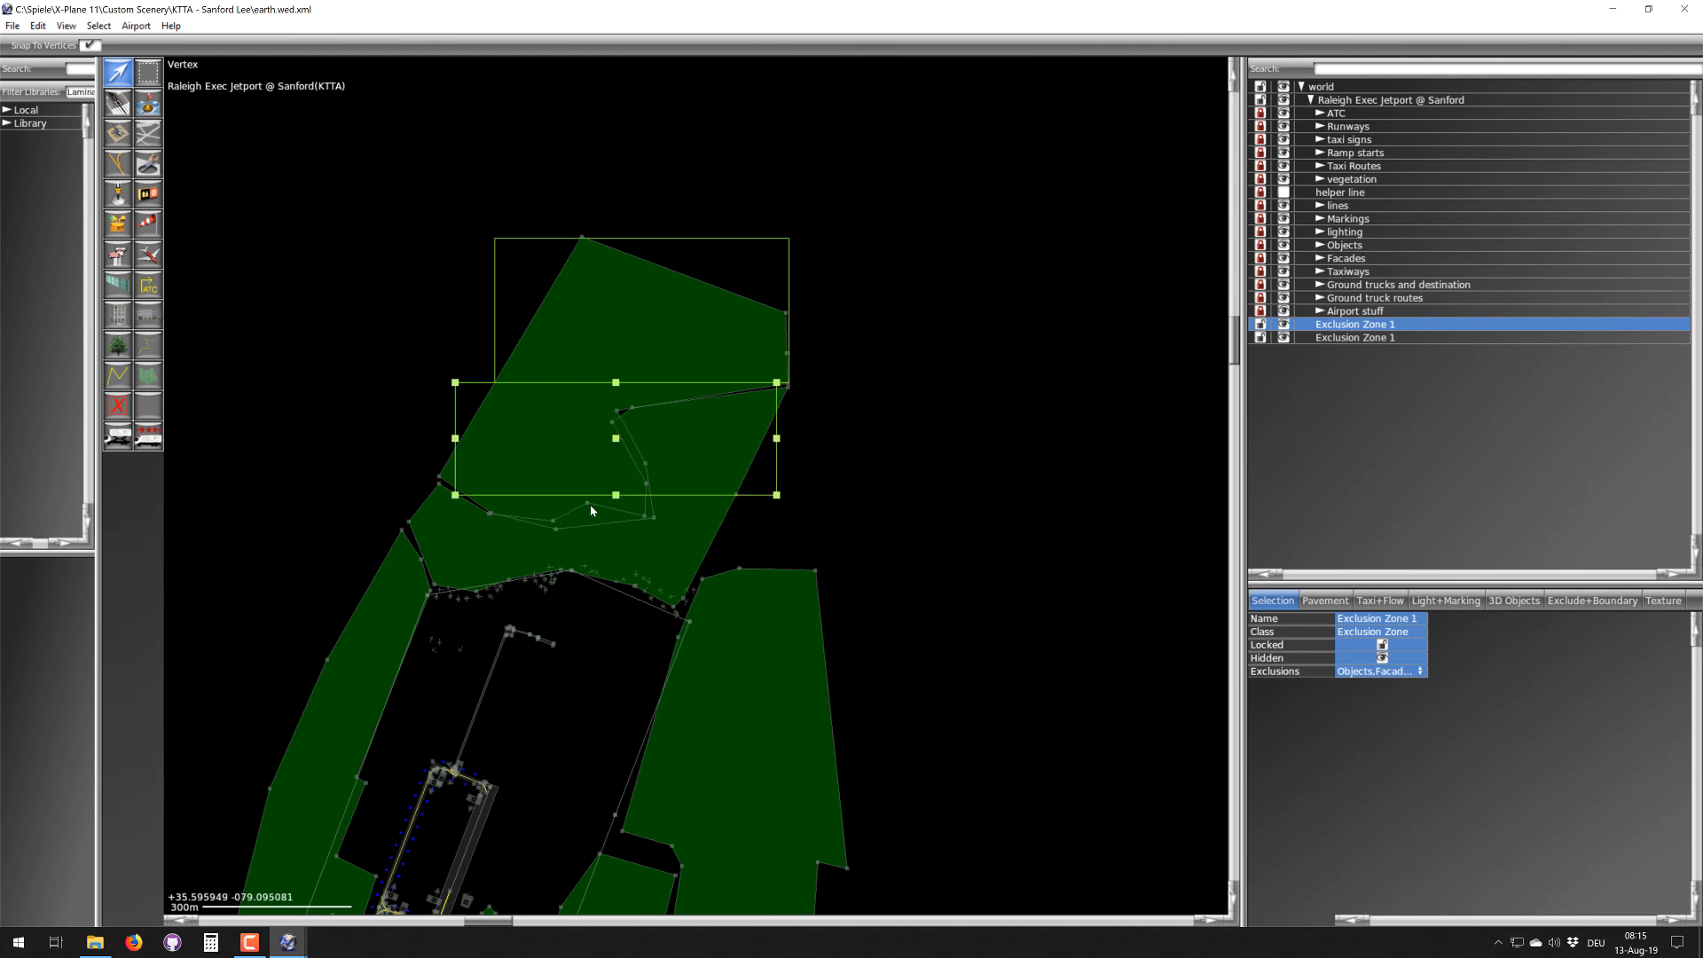
mouse_move(613, 445)
mouse_down()
mouse_move(487, 697)
mouse_move(625, 443)
mouse_move(647, 441)
mouse_up()
scroll(637, 395, up, 3)
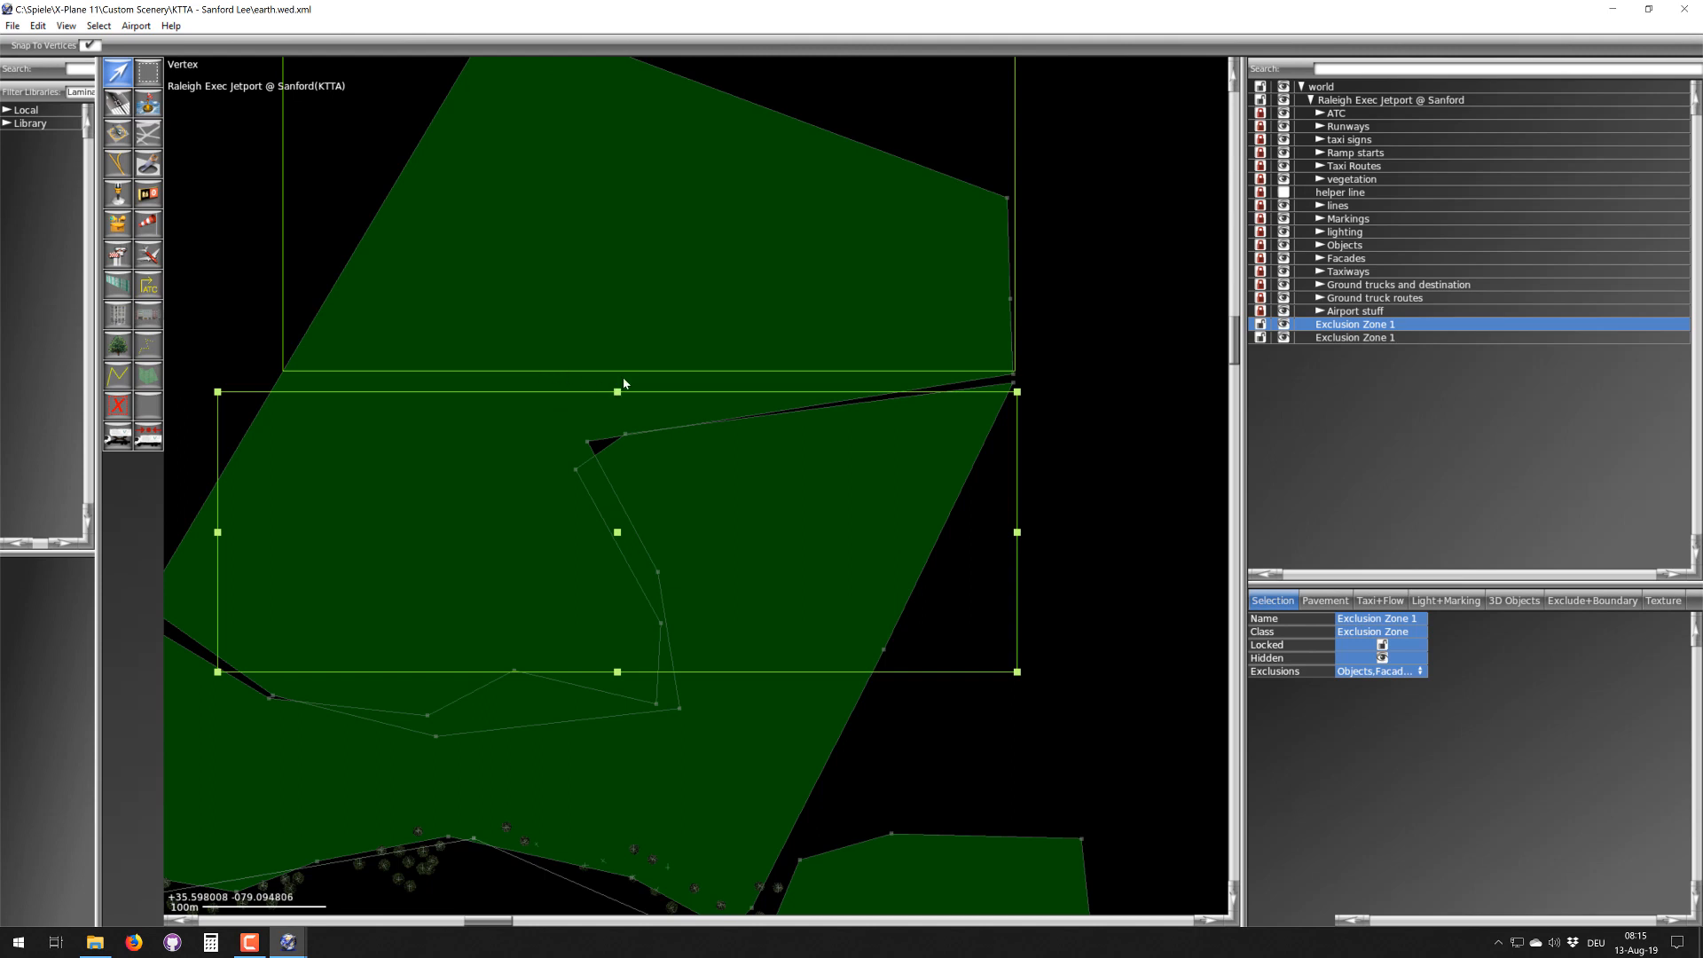
scroll(572, 430, down, 5)
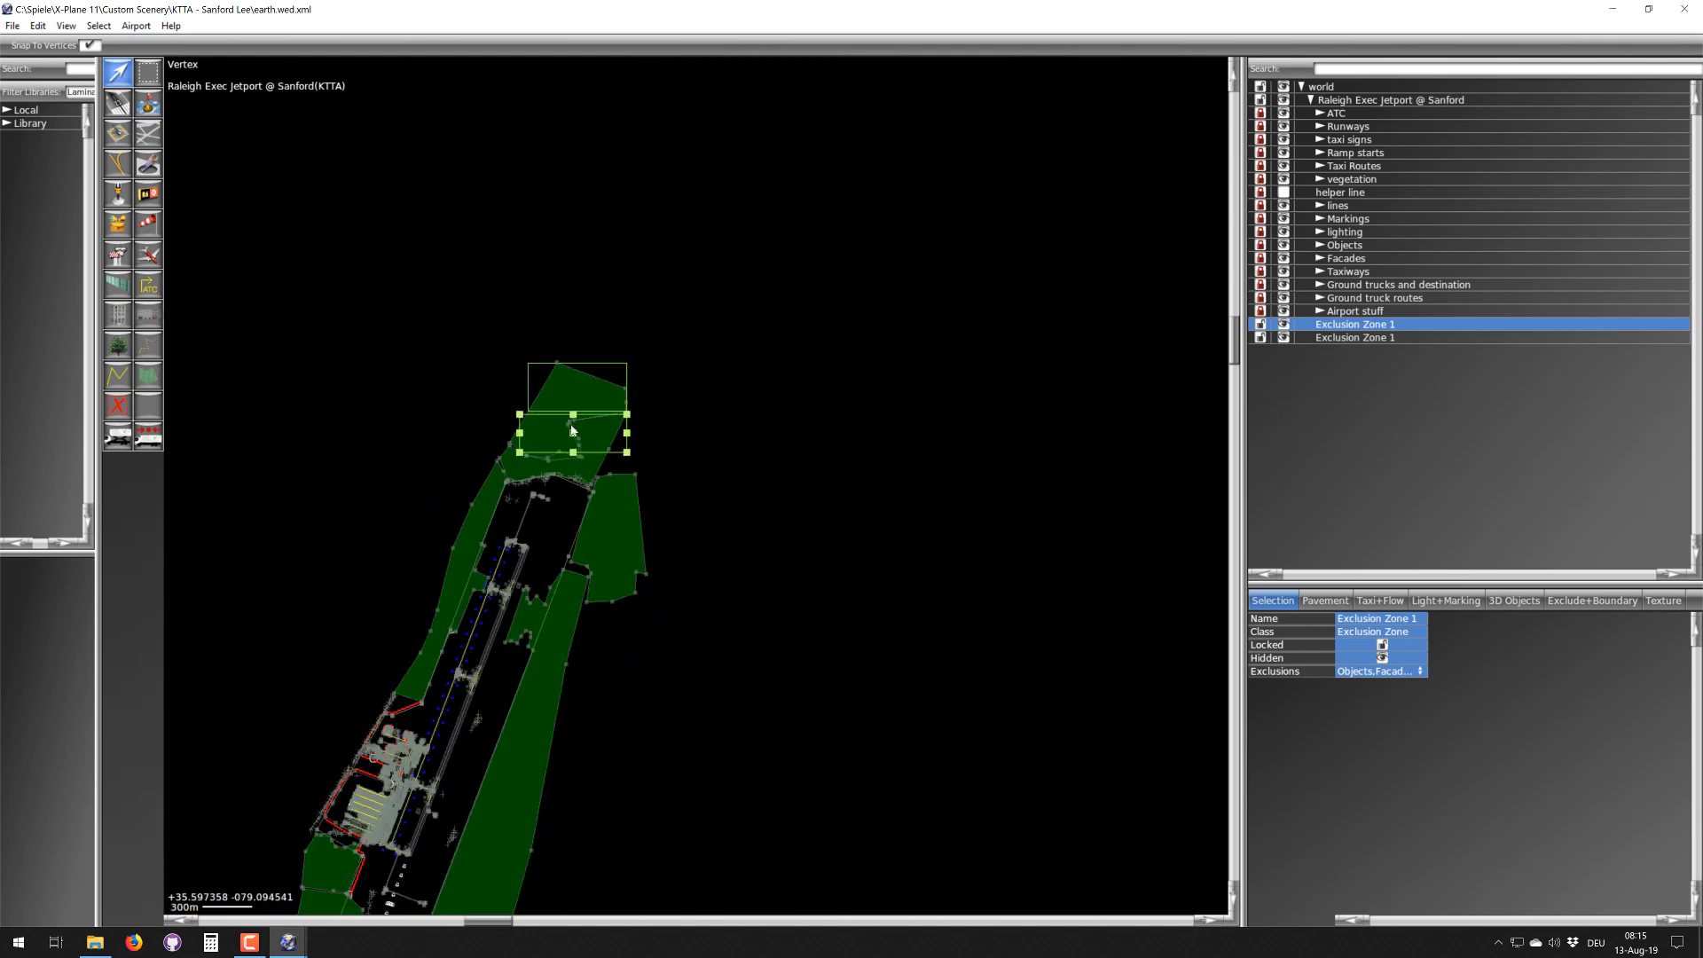
- Widen the southern exclusion zone, try it over the northern end of the airport, and return it directly beneath the northernmost zone
drag(574, 437, 630, 470)
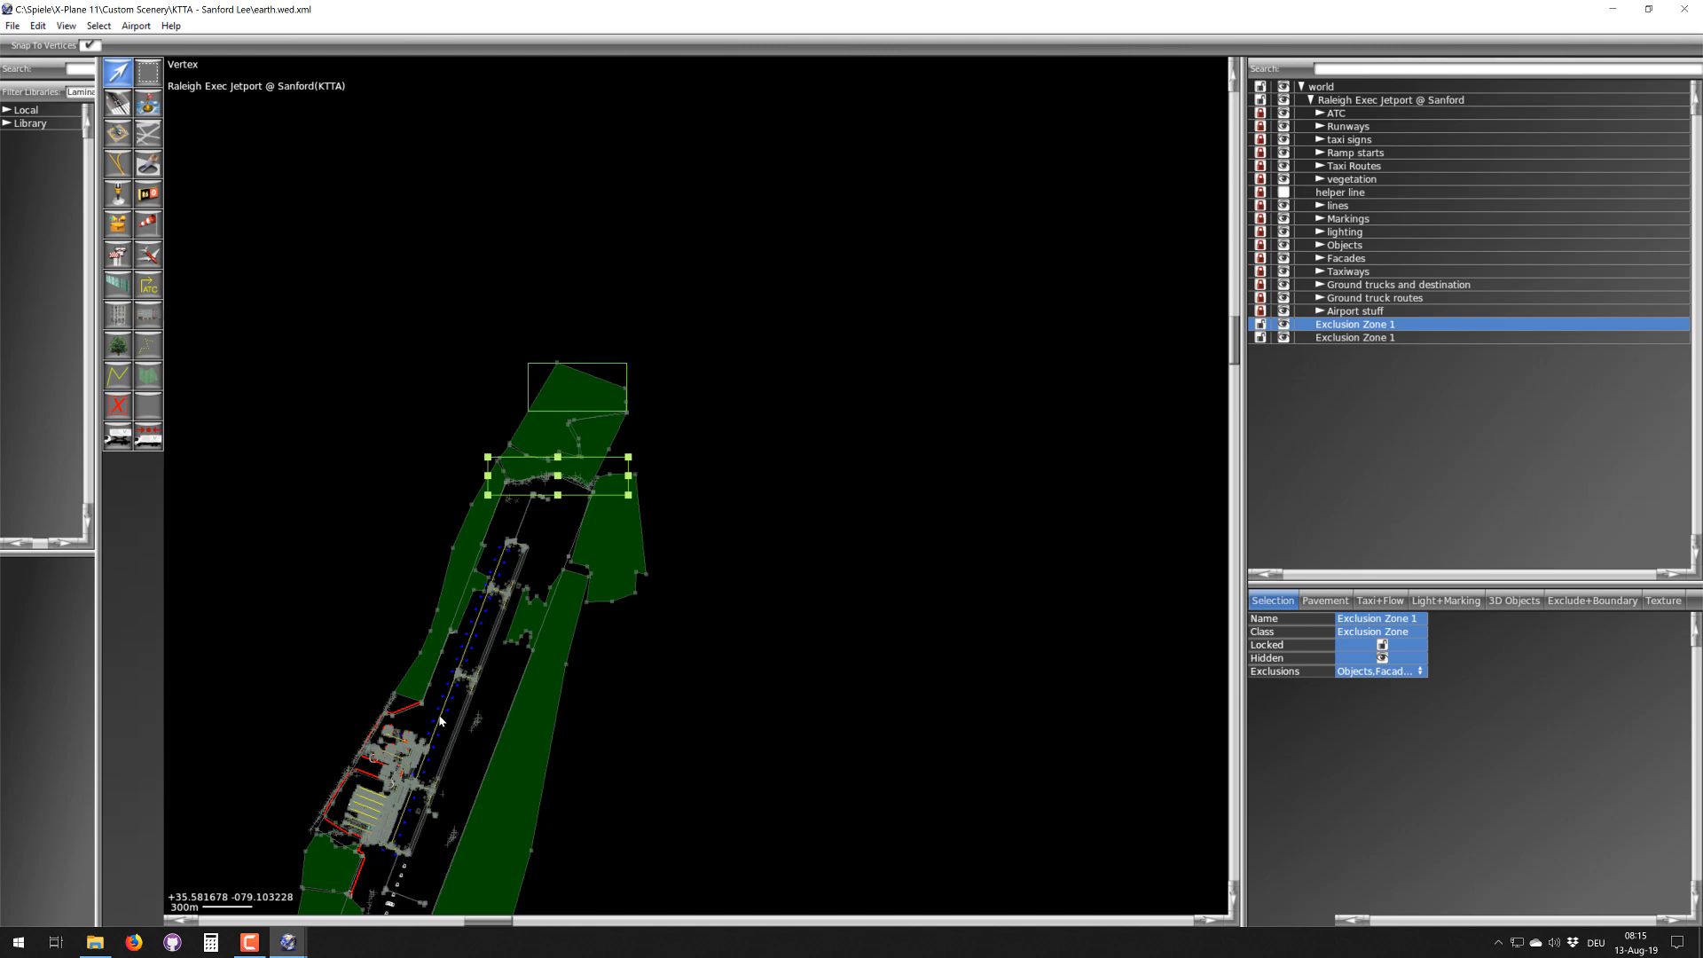
scroll(559, 500, up, 4)
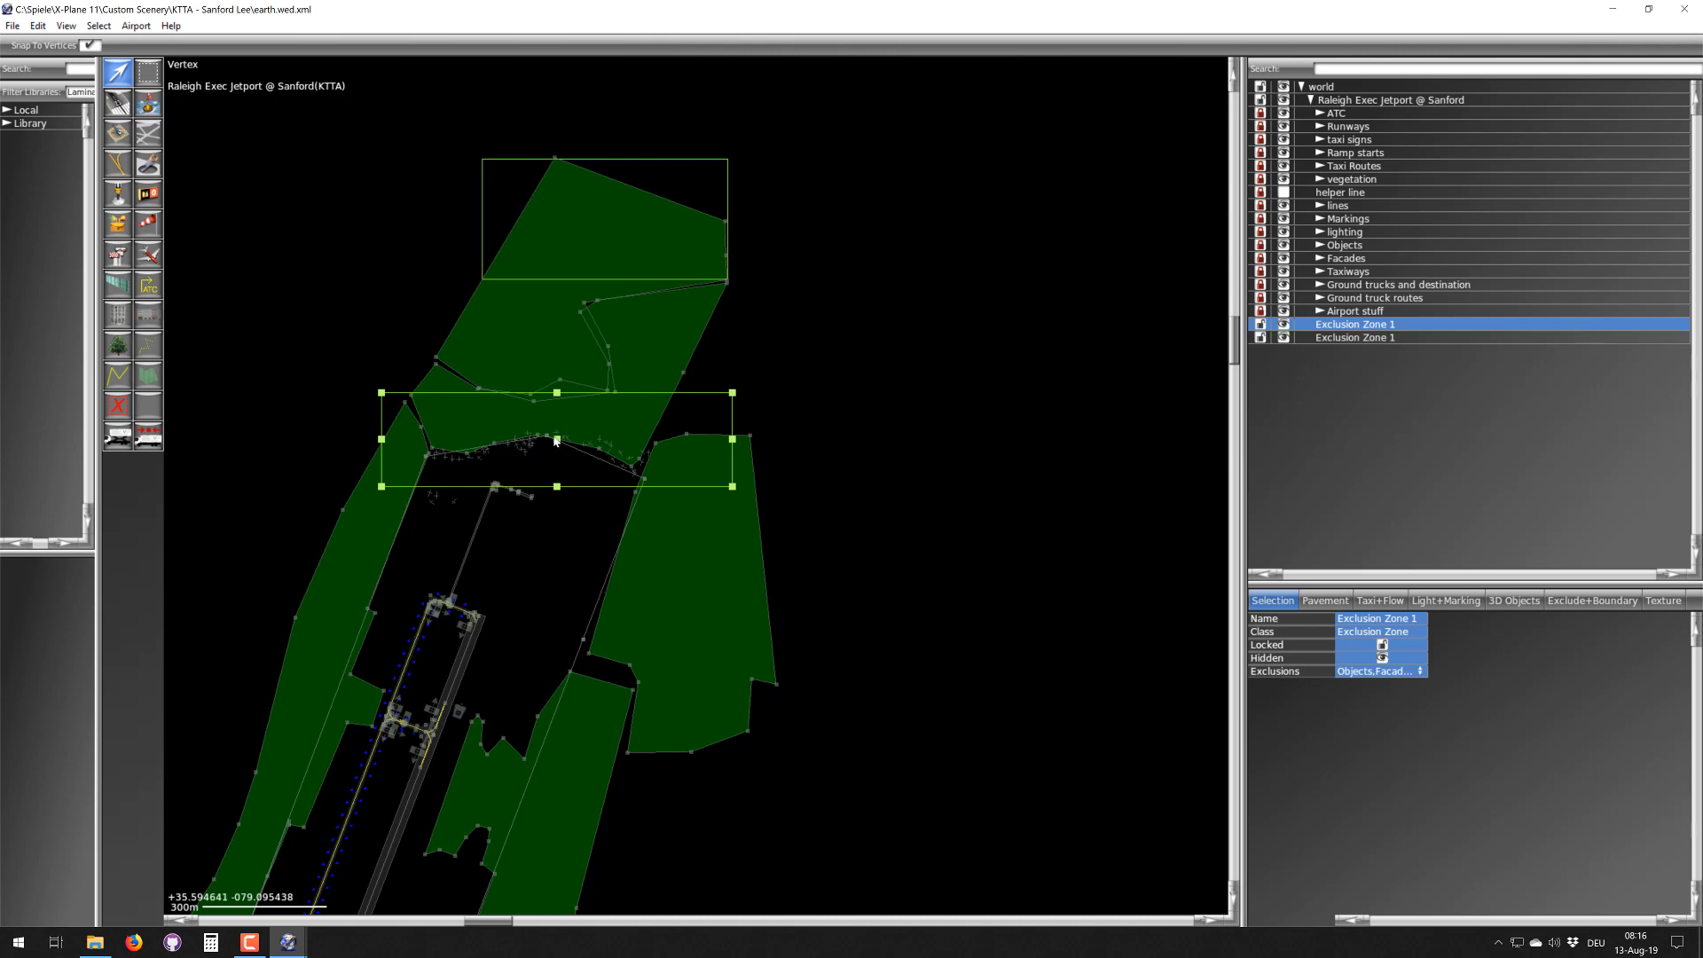
right_drag(555, 443, 575, 330)
scroll(575, 330, down, 5)
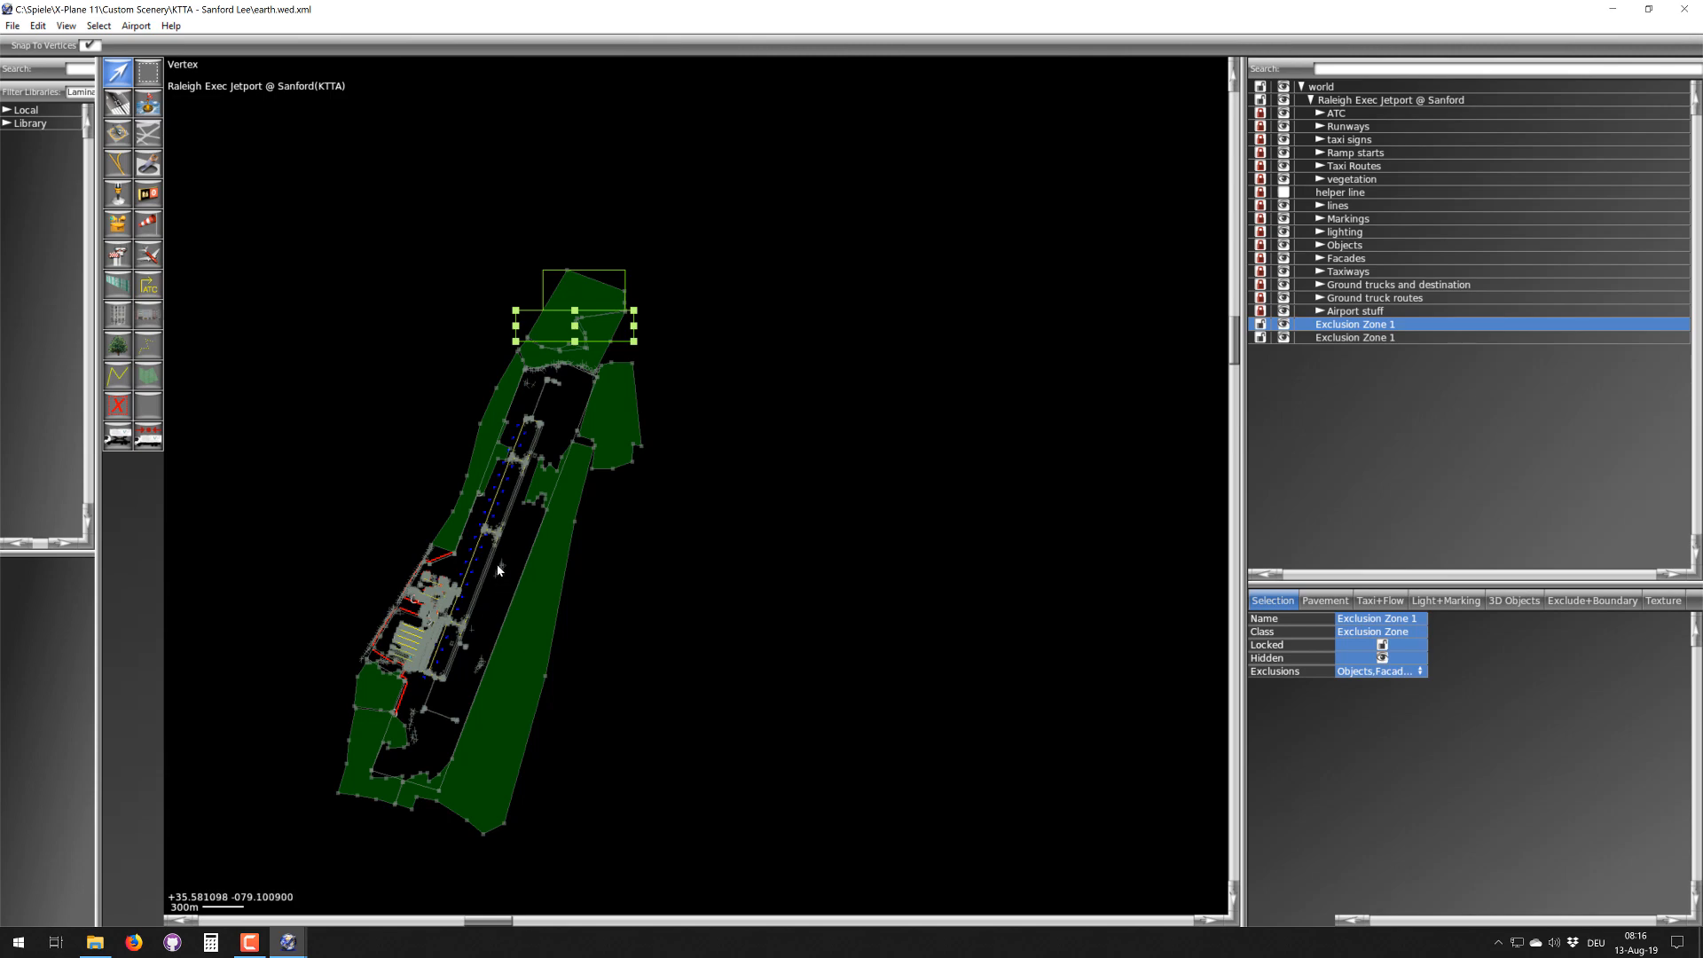
scroll(497, 568, up, 3)
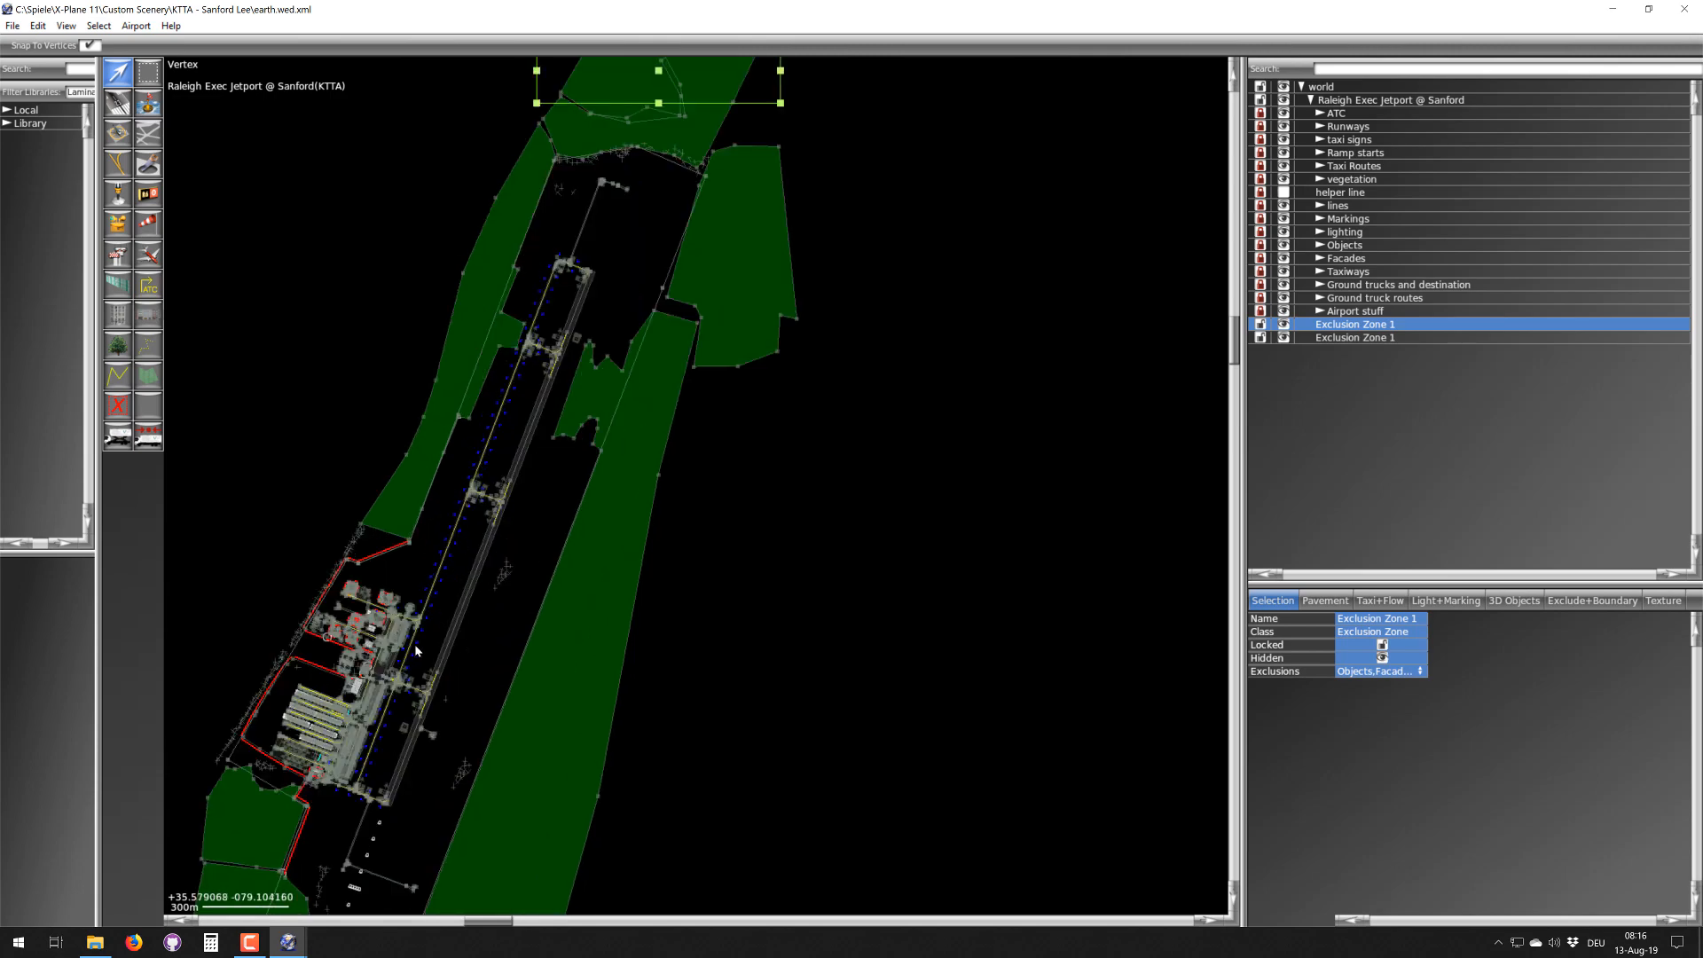
scroll(421, 649, down, 3)
scroll(572, 291, up, 3)
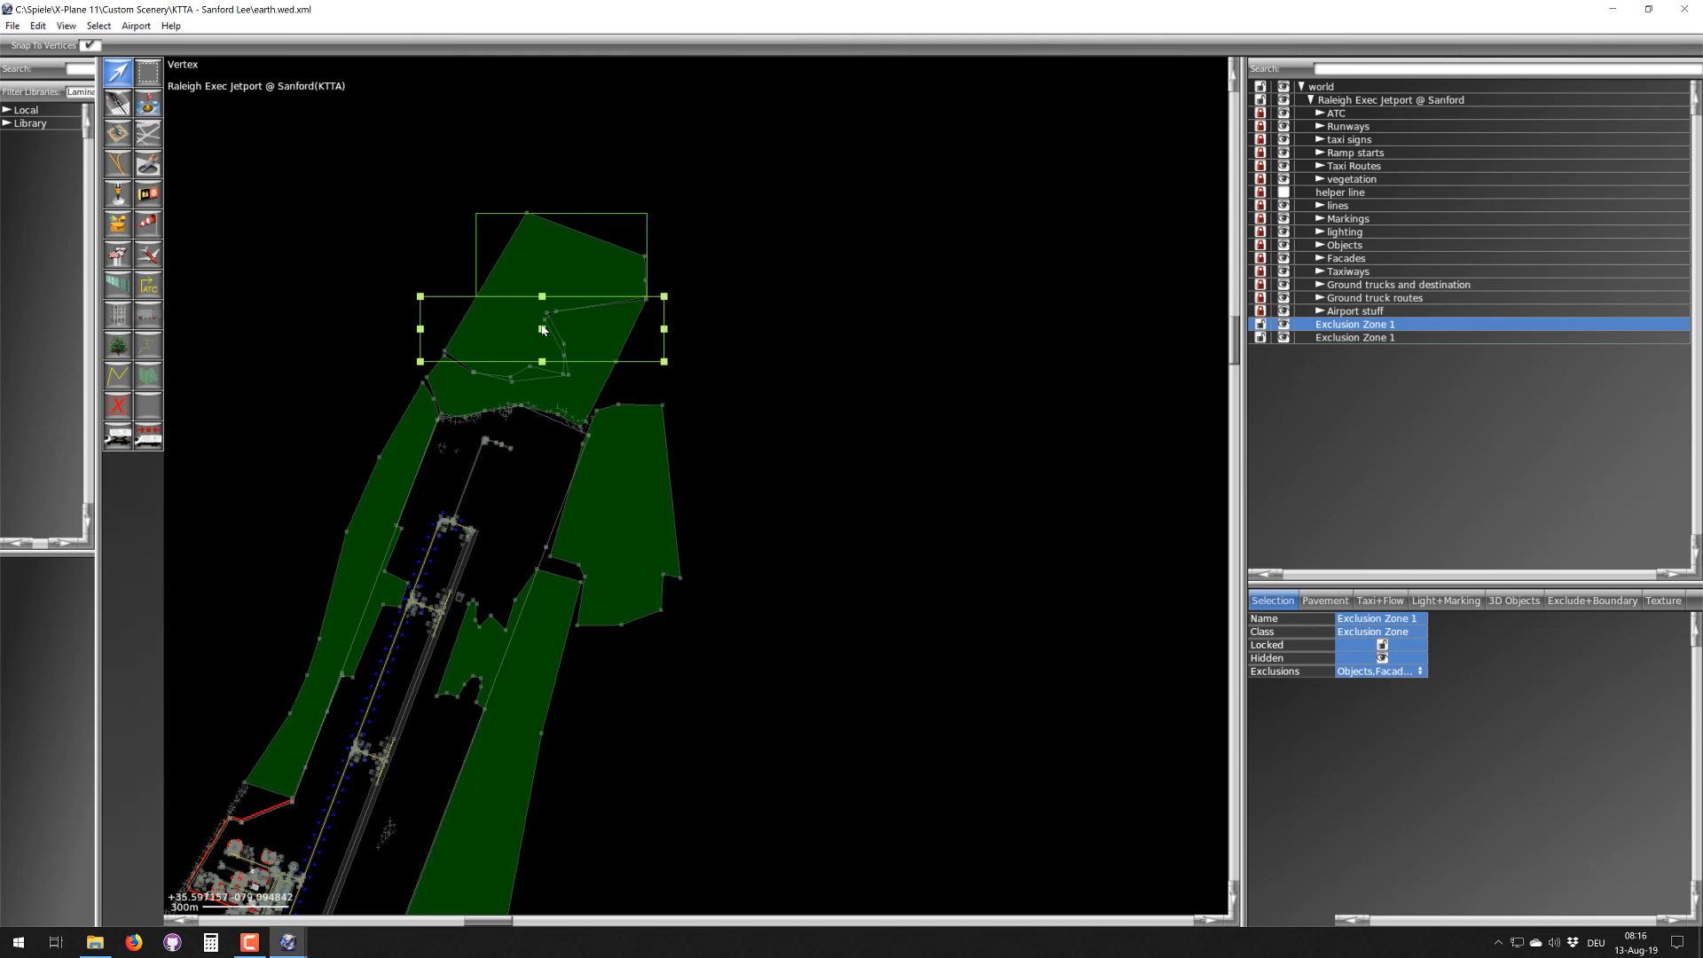
scroll(543, 330, down, 2)
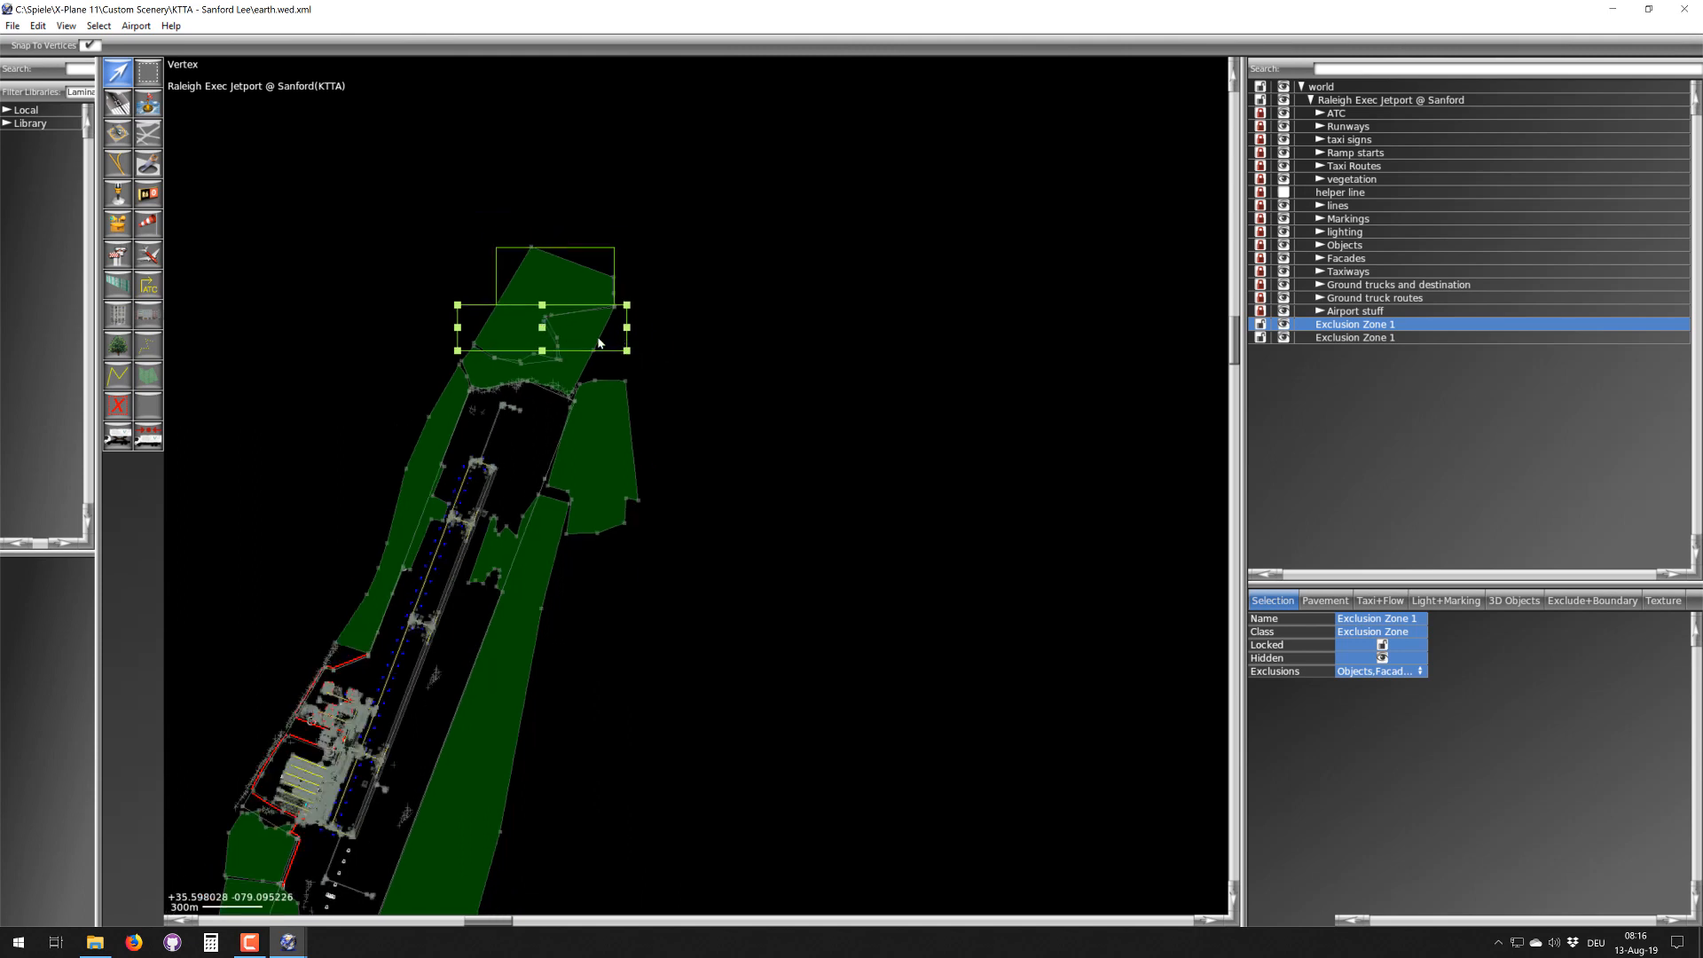
- Add Draped Polygons and String to the types removed by the selected exclusion zone
click(1370, 674)
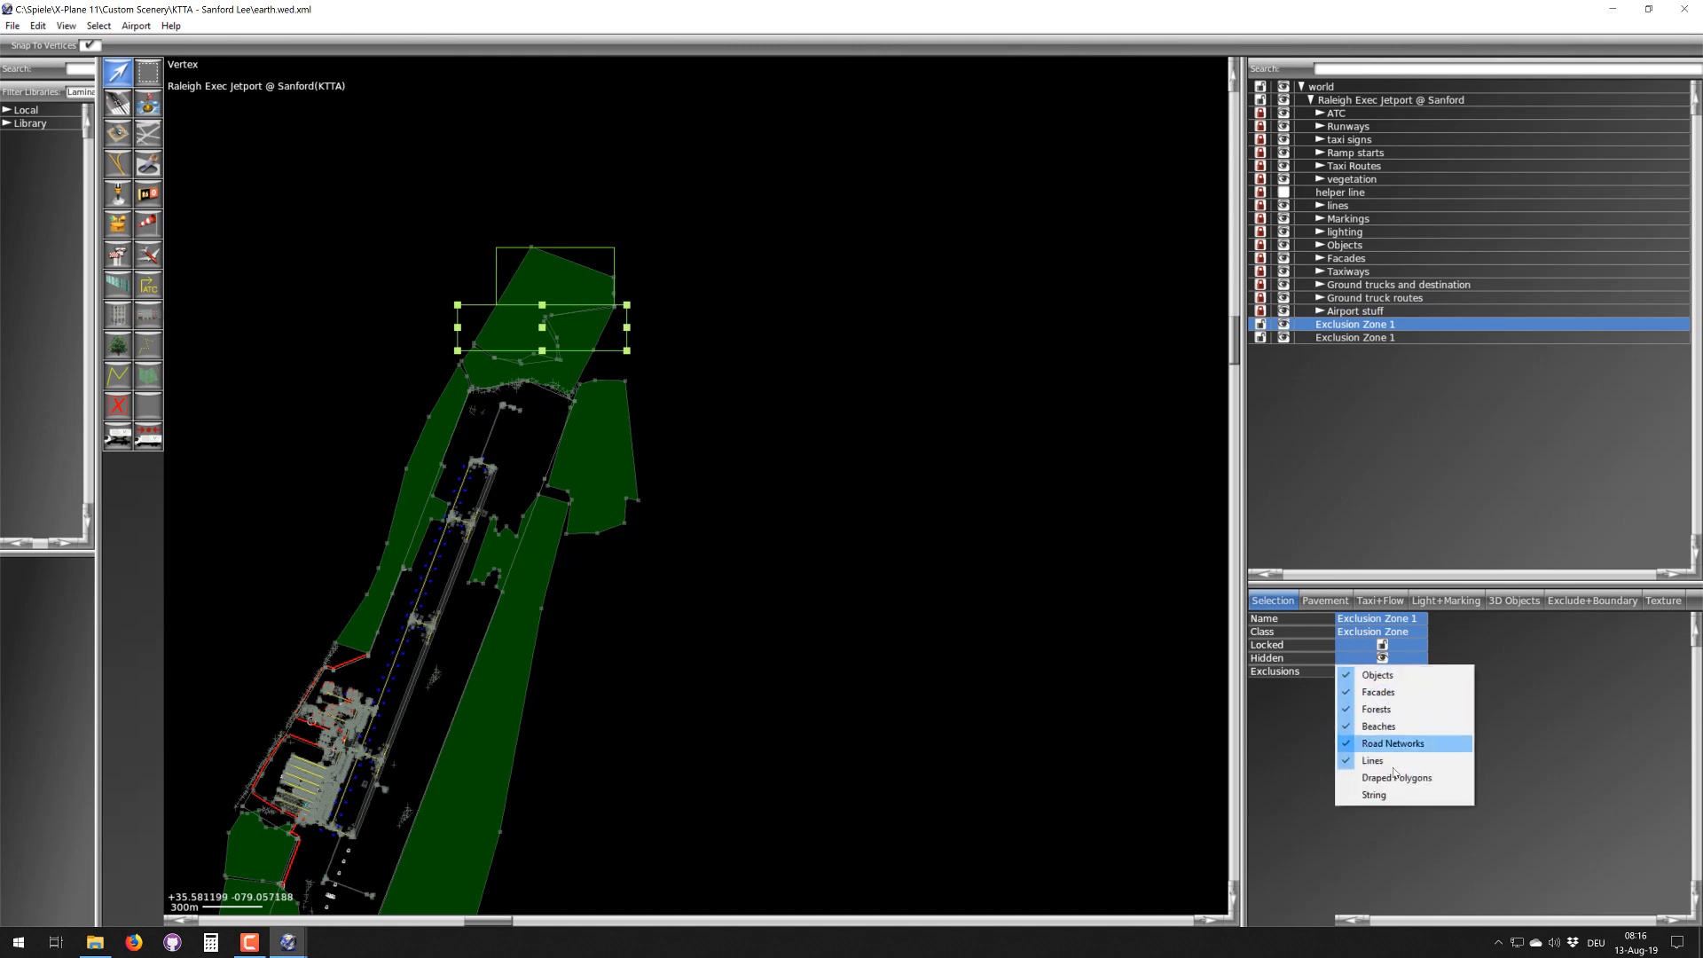
click(1395, 777)
click(1383, 674)
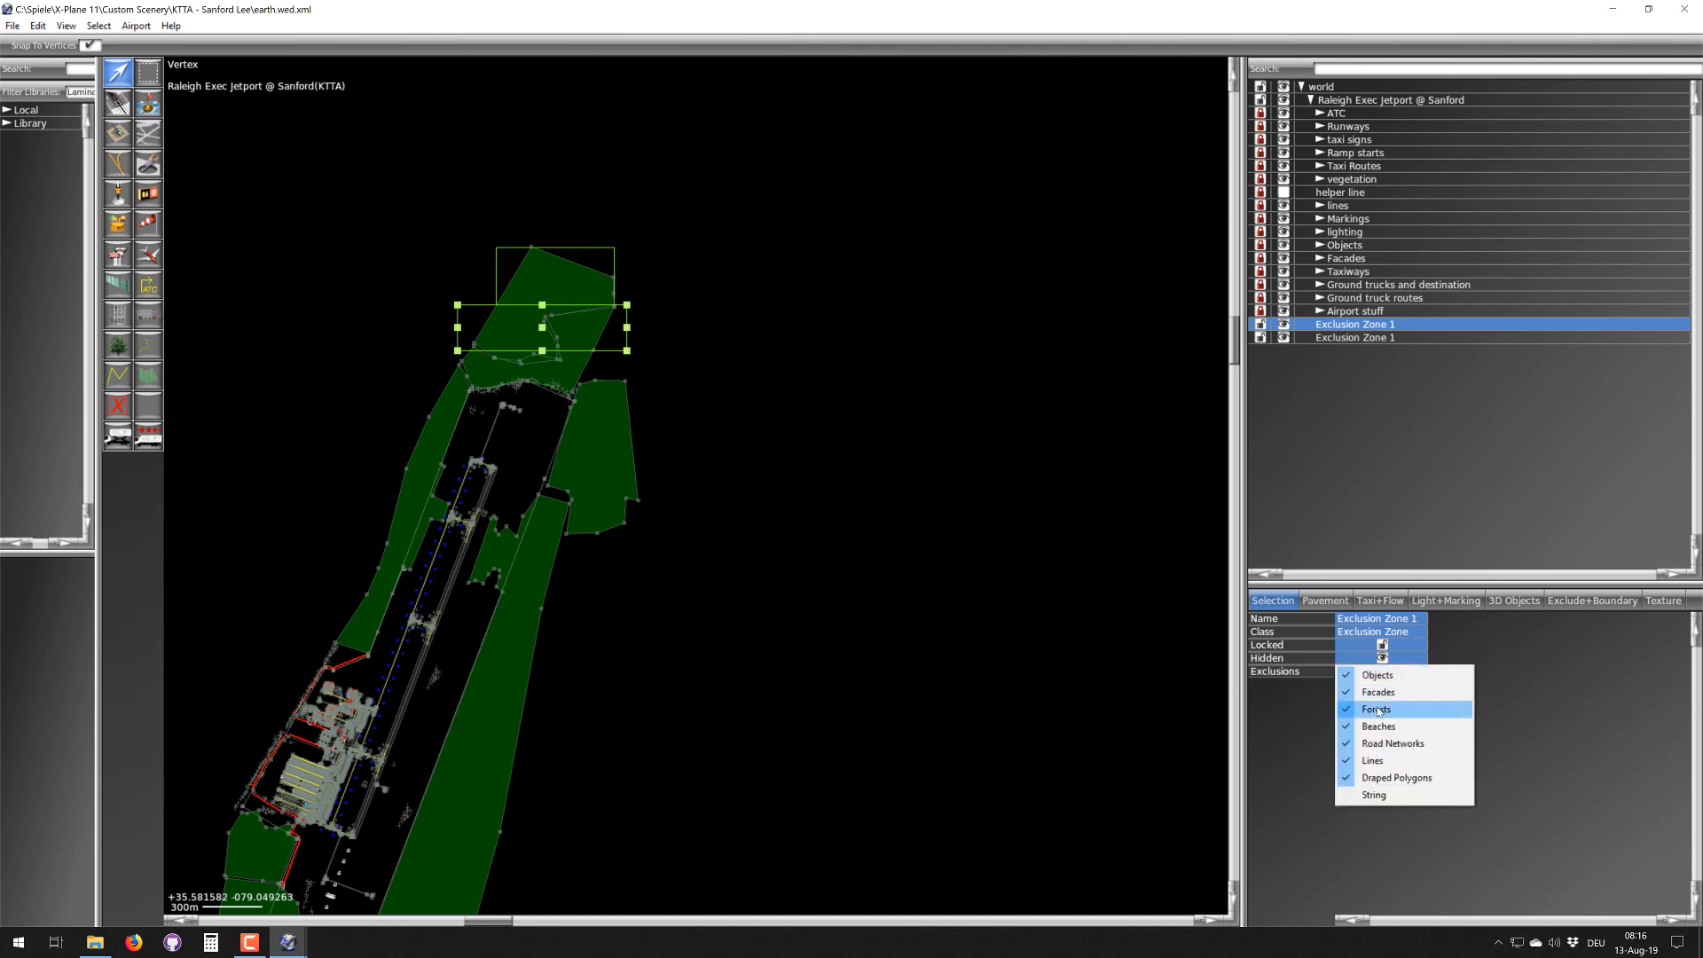
click(1375, 795)
- Switch the selected zone's Road Networks exclusion off and back on
click(1366, 672)
click(1371, 745)
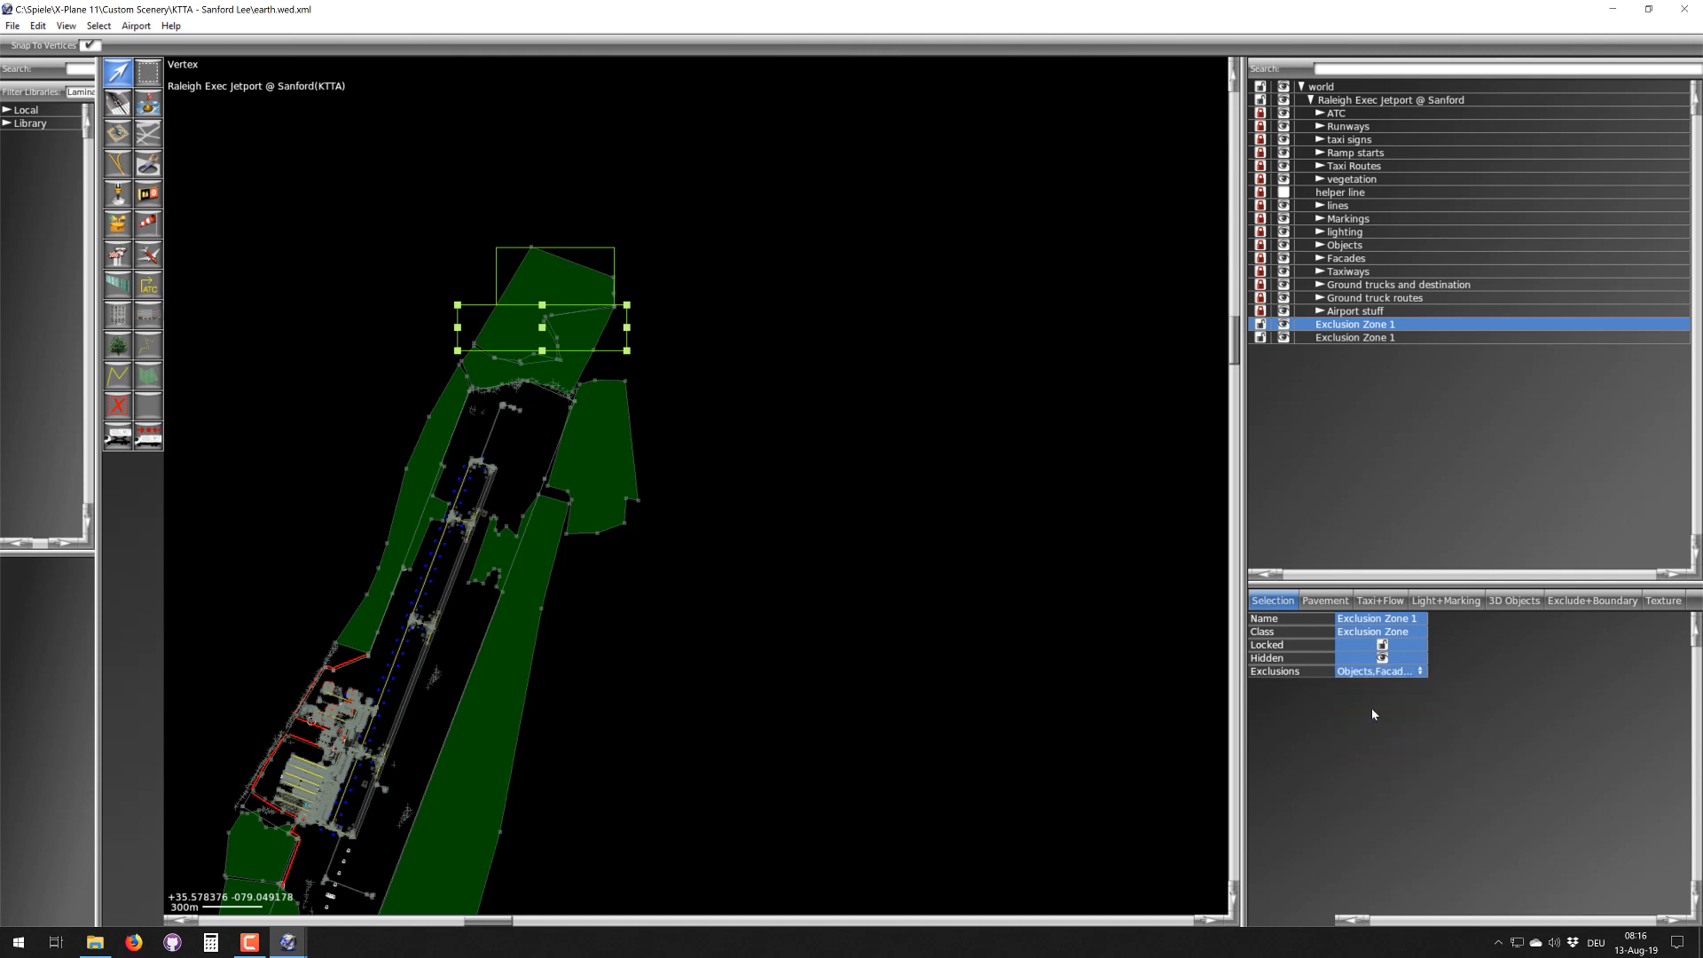
click(1340, 672)
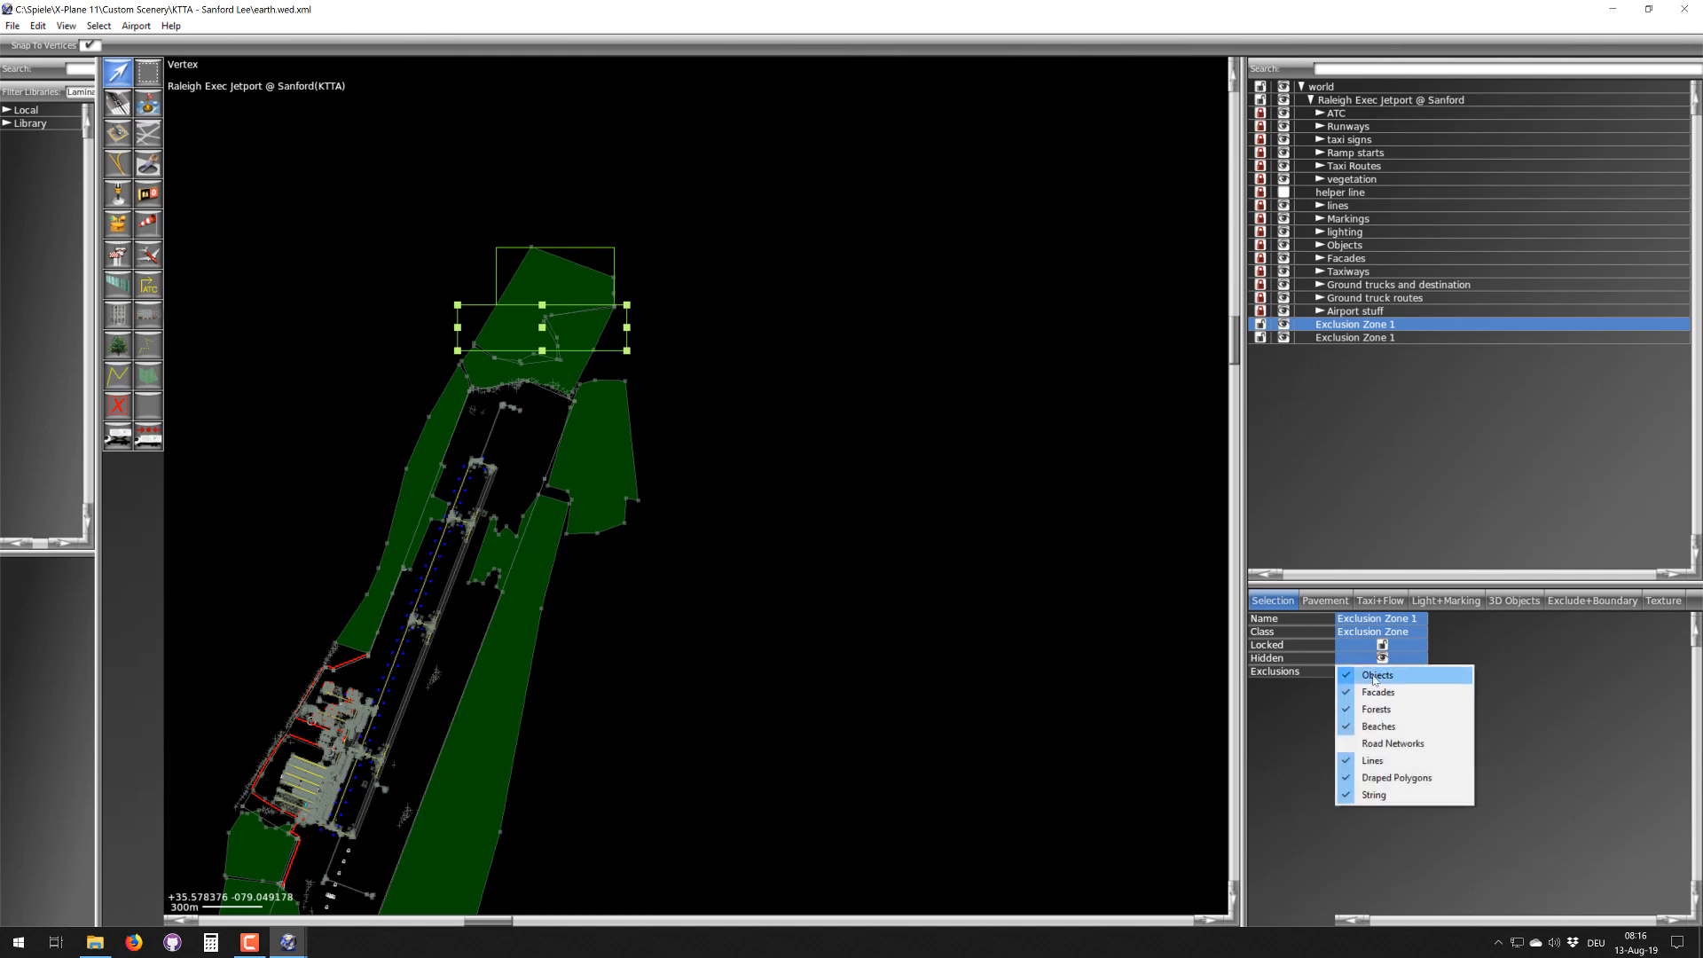
click(1366, 745)
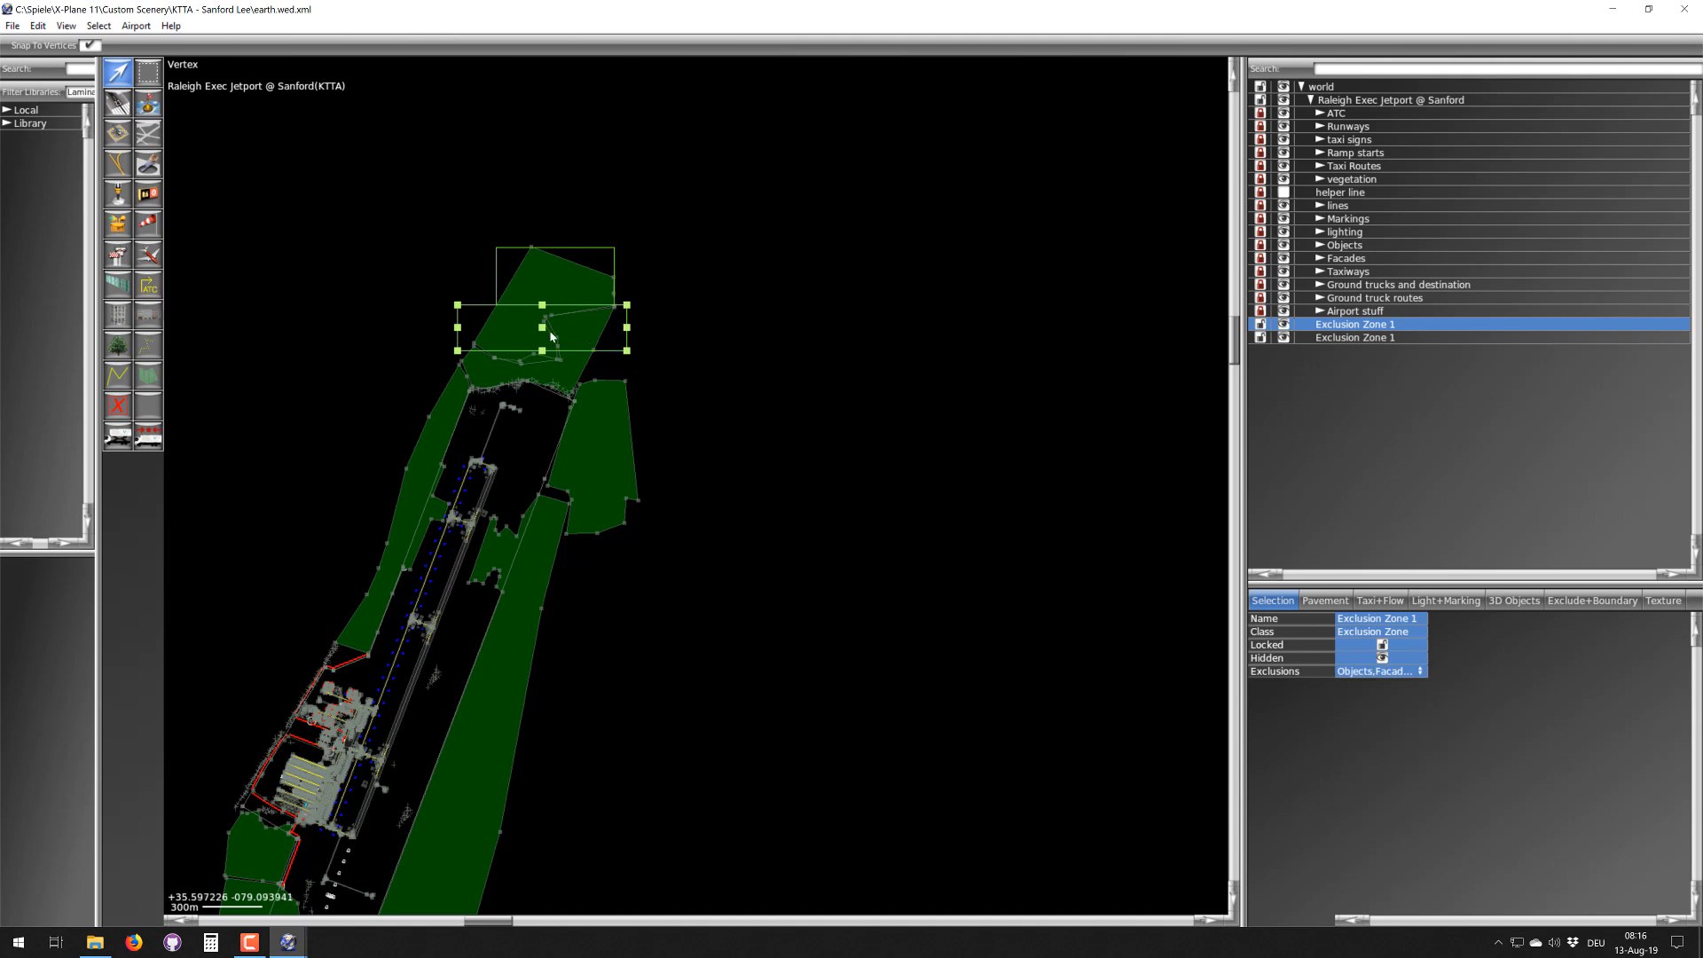
- Try the selected exclusion zone over the southern hangar area, then return it to the forest beneath the northern zone
scroll(490, 421, down, 2)
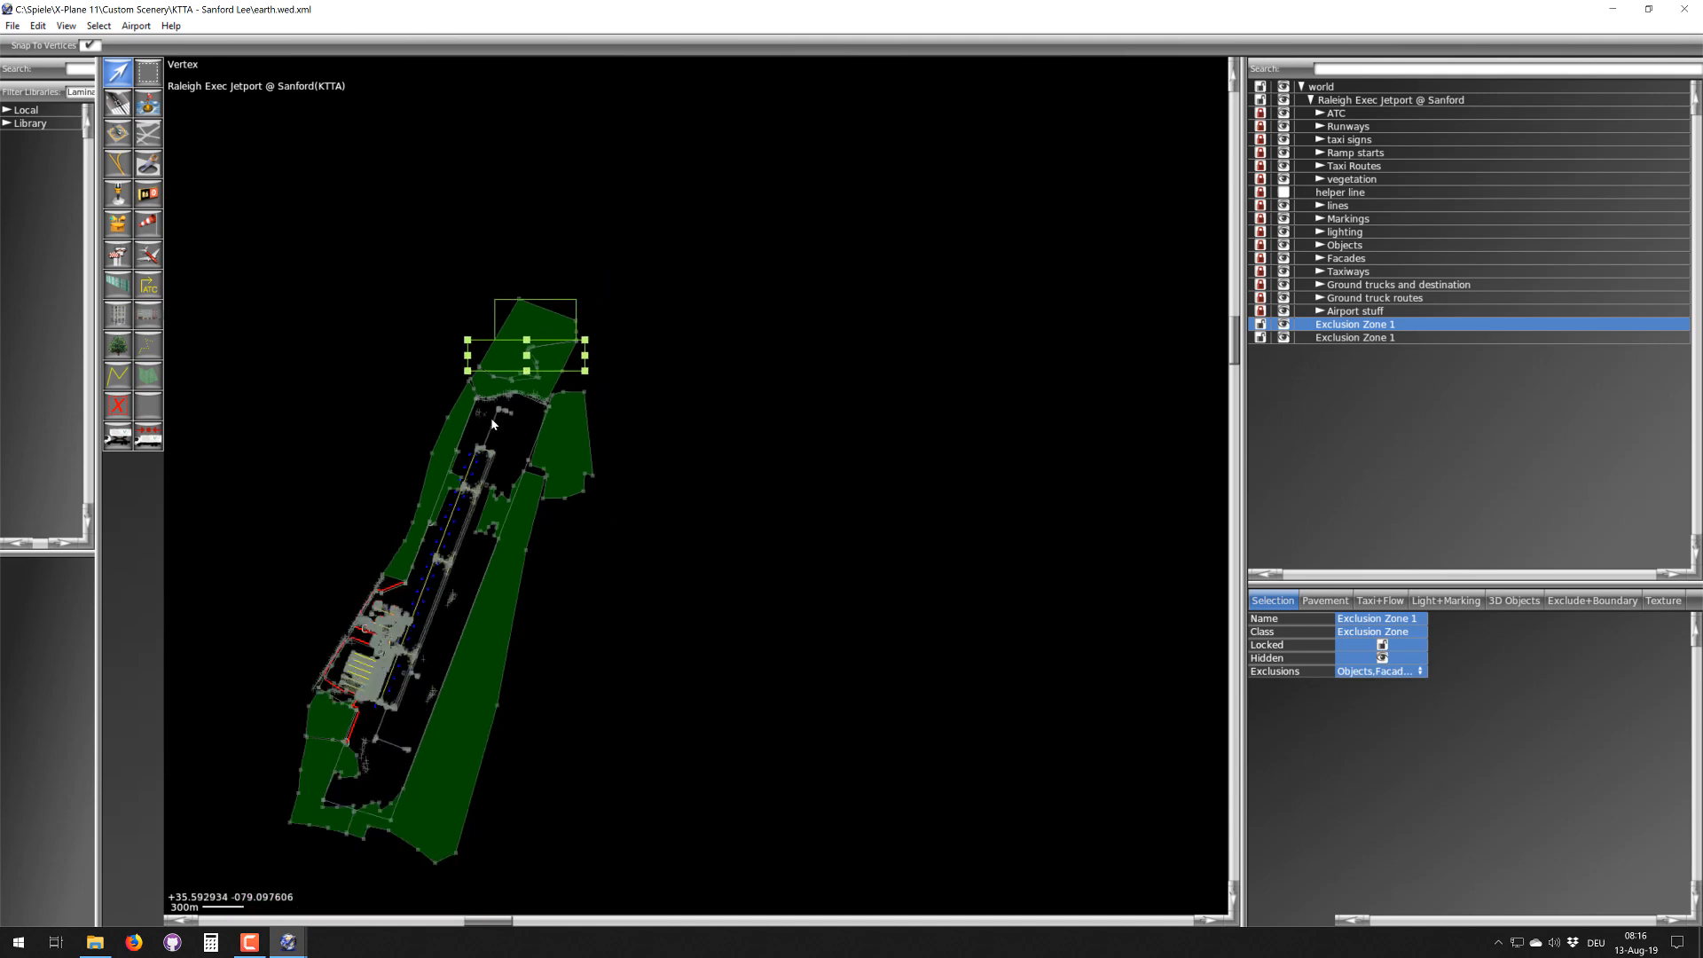
drag(527, 355, 431, 608)
click(407, 682)
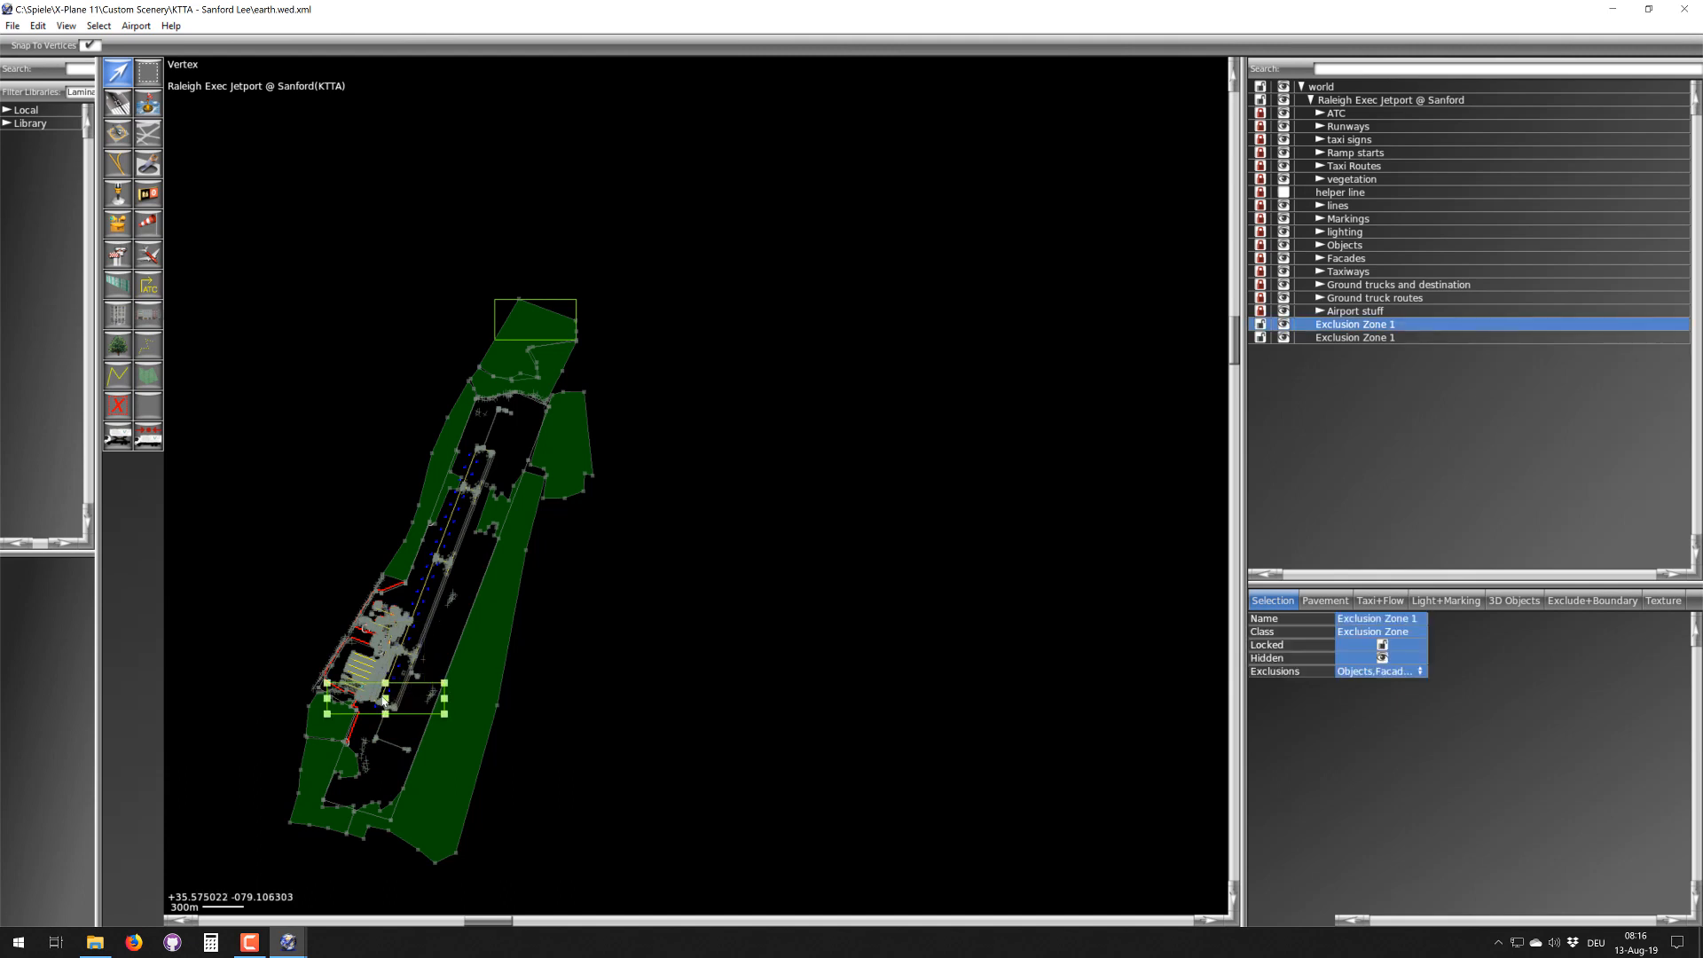
drag(395, 688, 534, 342)
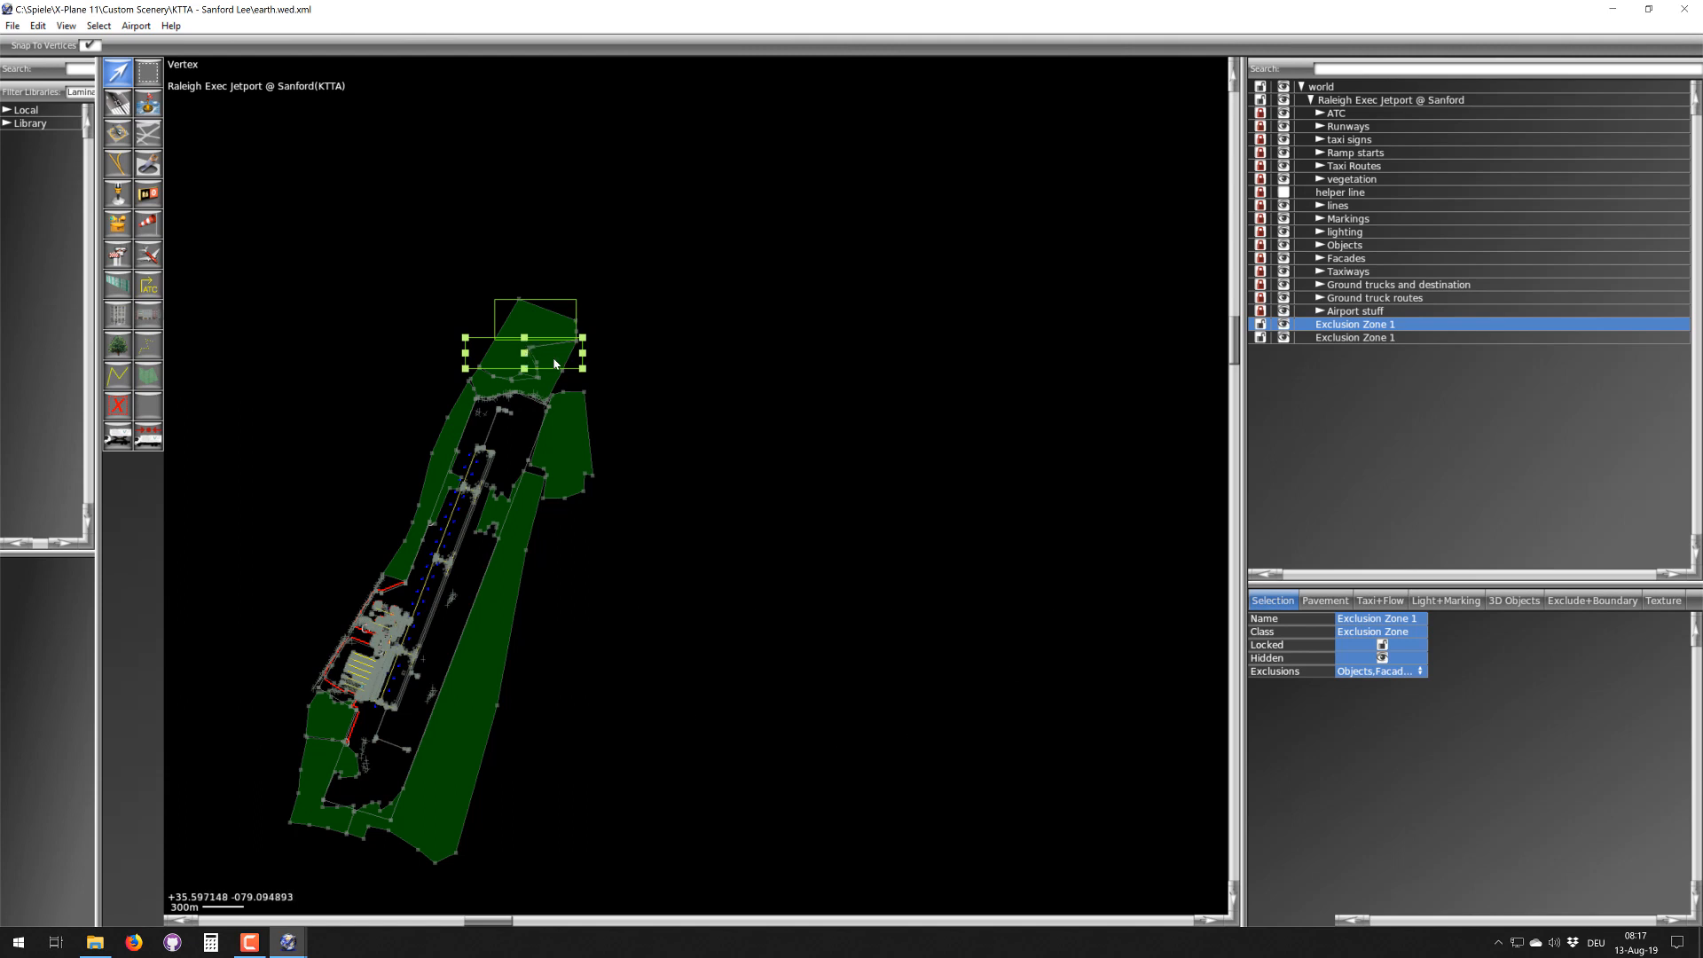
- Move the exclusion zone into the empty area east of the airport, stretch it far eastward and extend its southern edge
drag(554, 362, 1098, 503)
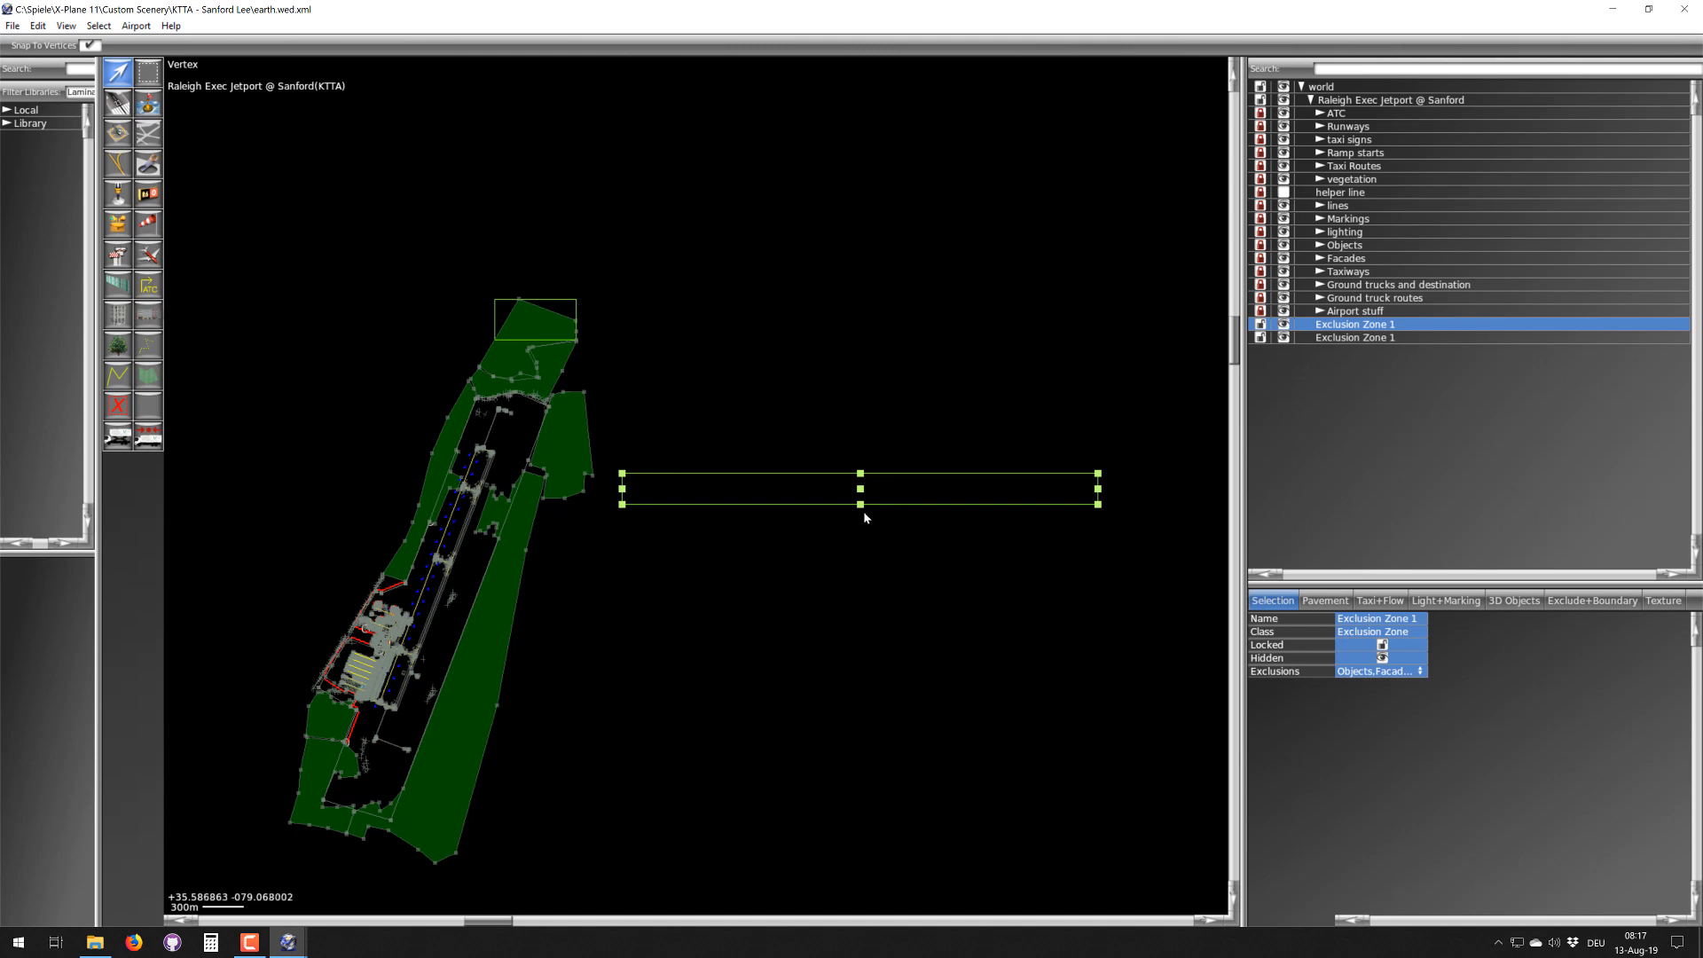
click(862, 514)
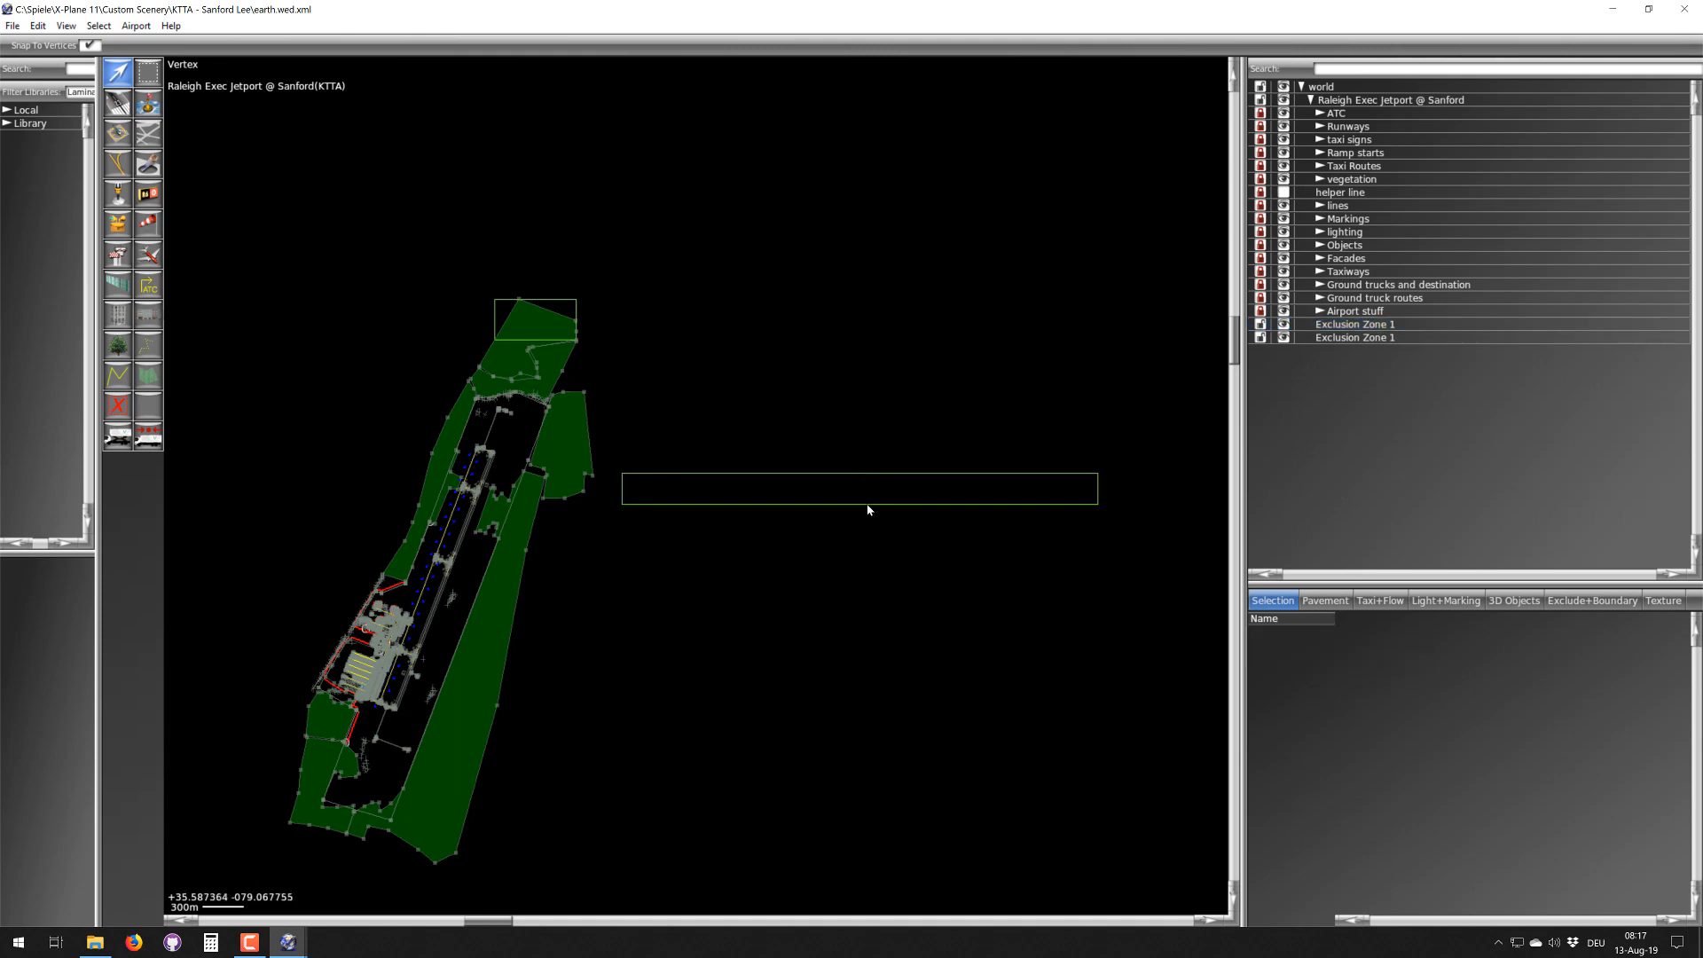
click(868, 509)
drag(861, 507, 860, 522)
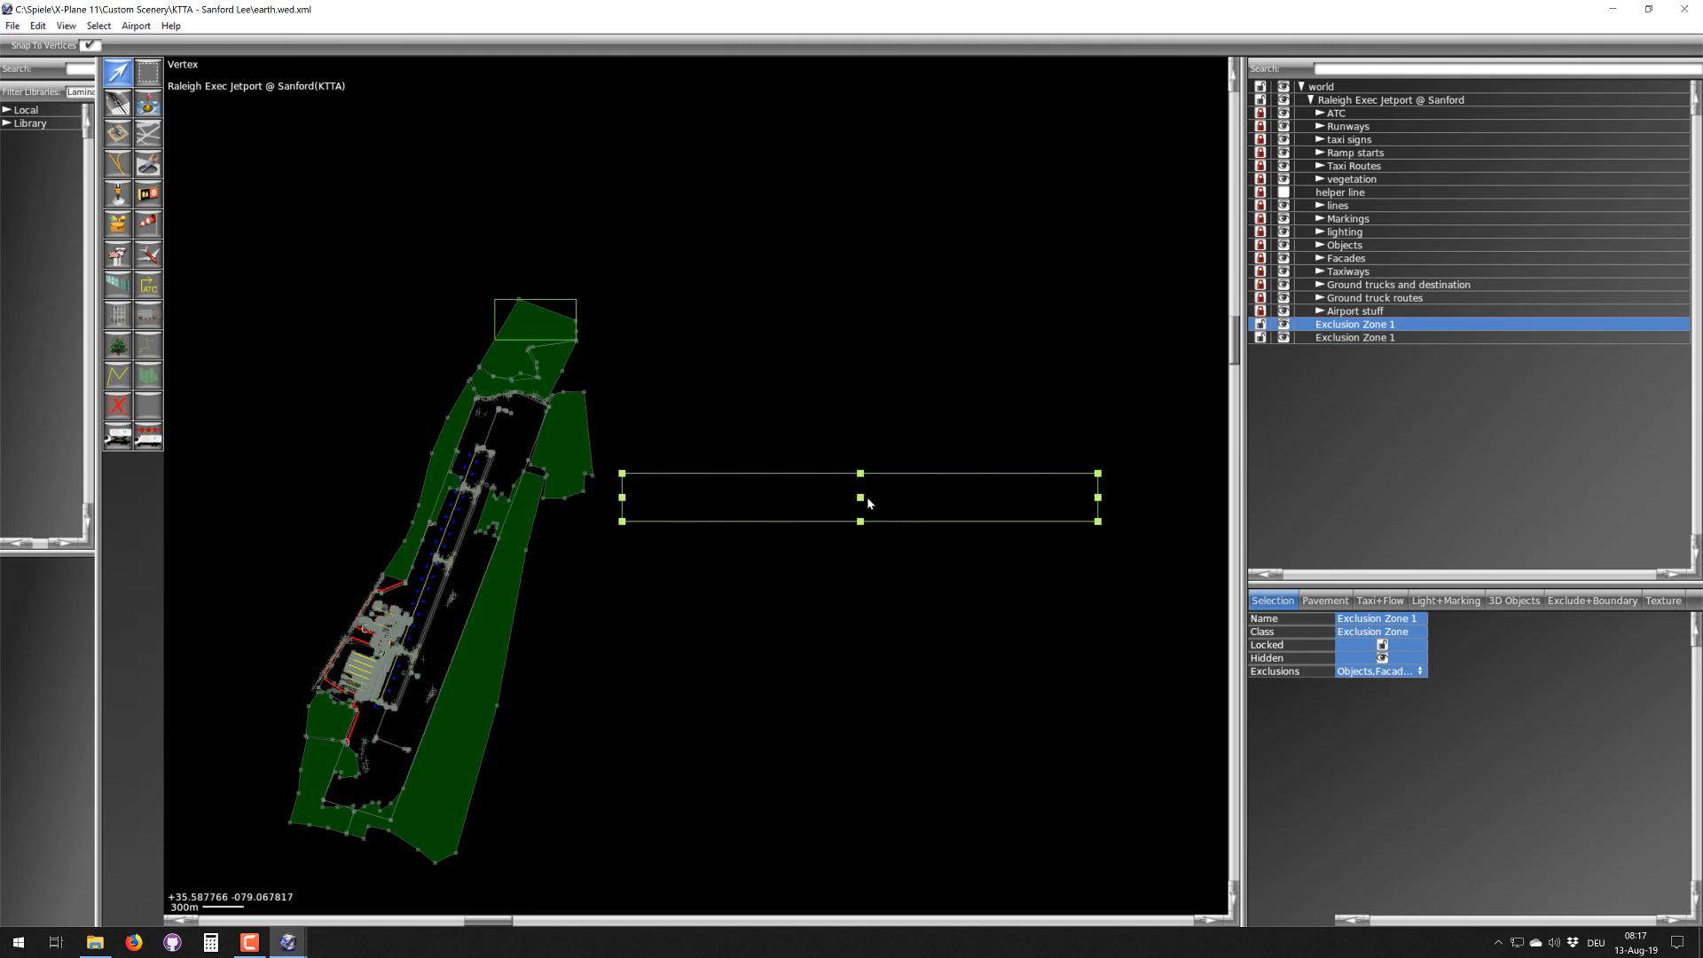
- Place the enlarged zone directly beneath the northern zone and narrow it to just past the forest's eastern edge
drag(866, 496, 721, 369)
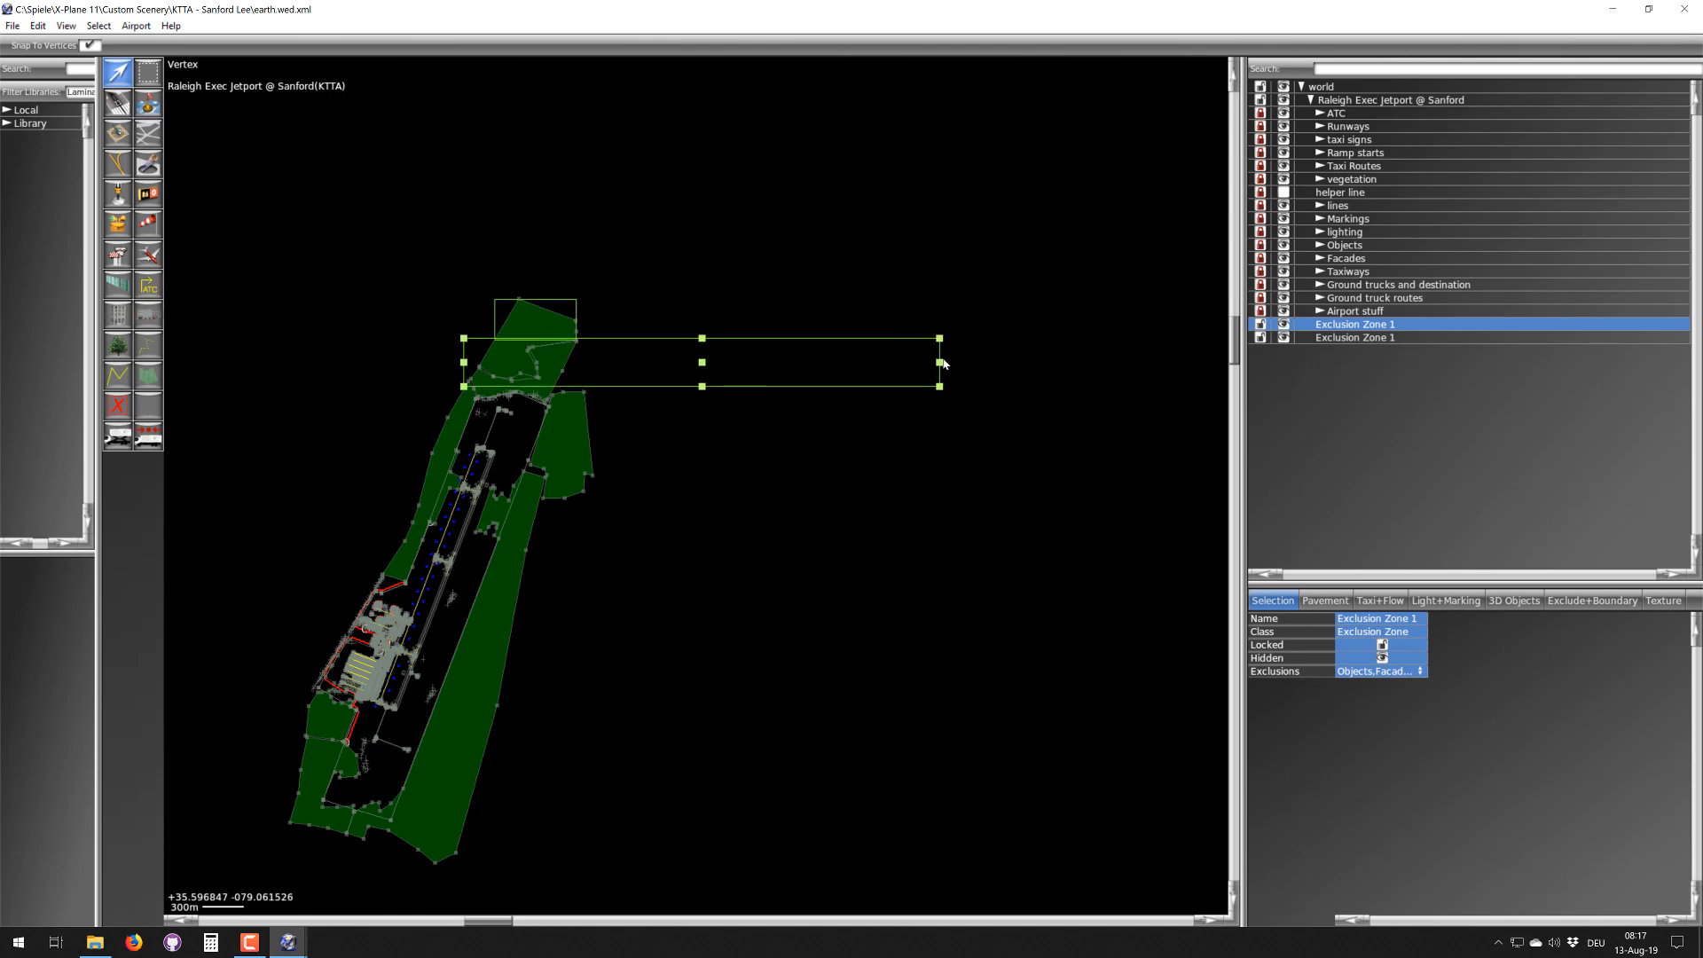
drag(941, 362, 587, 362)
scroll(465, 468, up, 3)
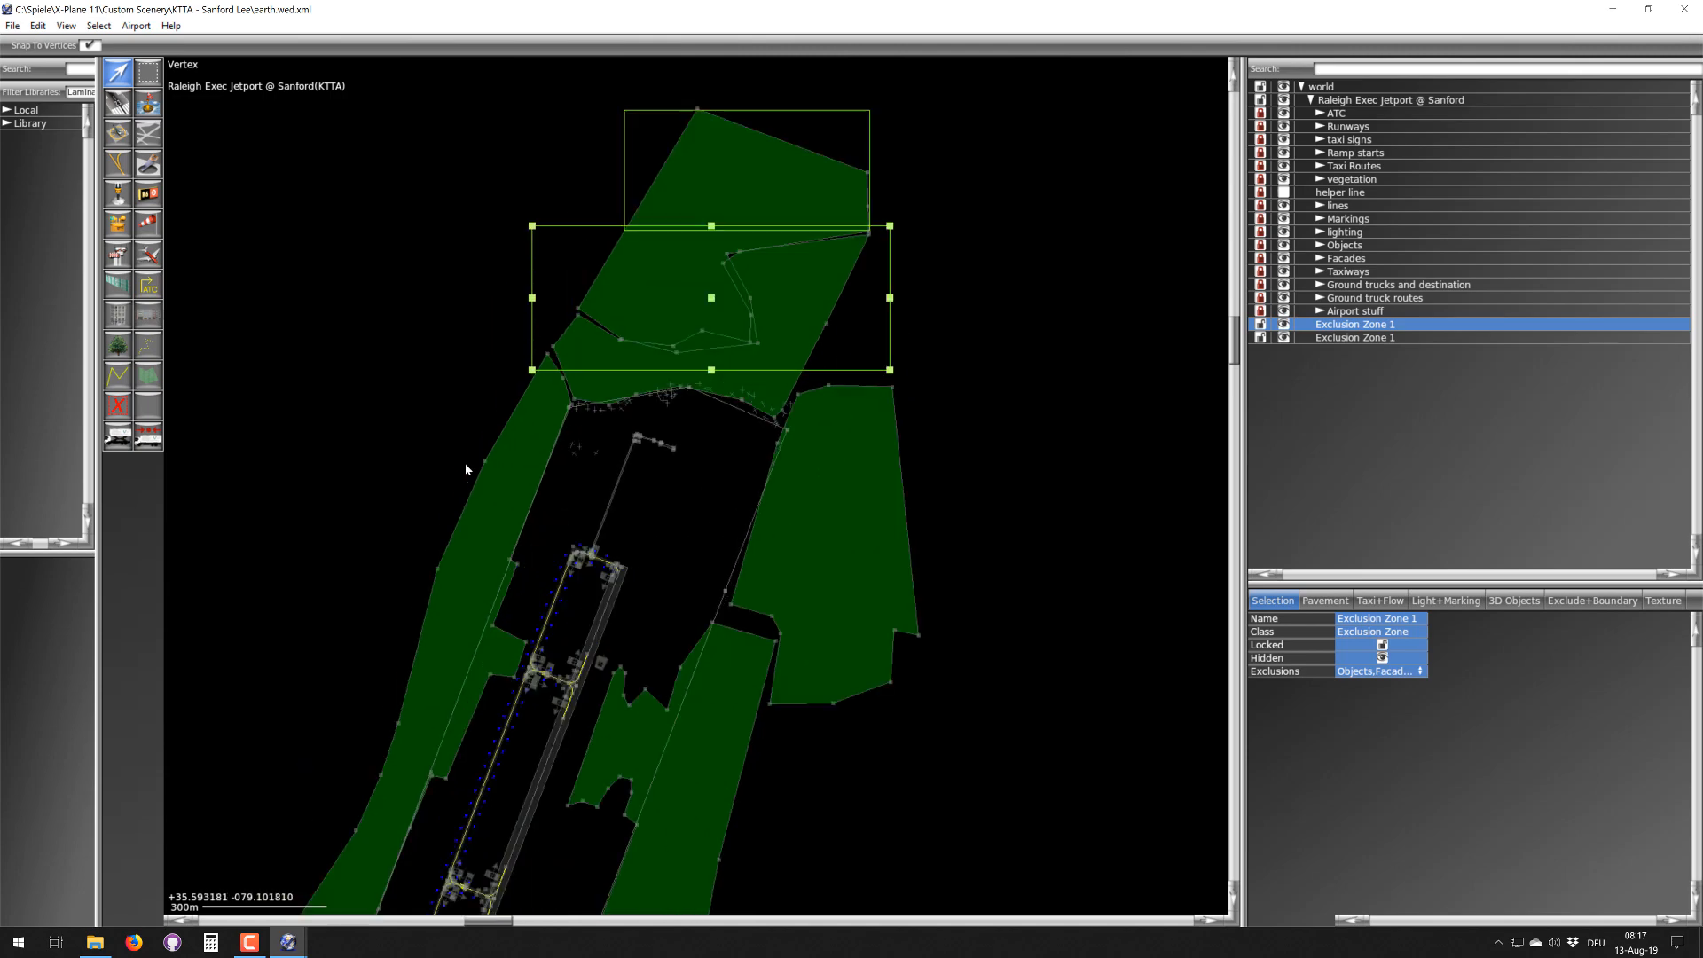
- Examine the terminal building, car park, hangars and access roads along the airport's western side up close
right_drag(508, 735, 676, 244)
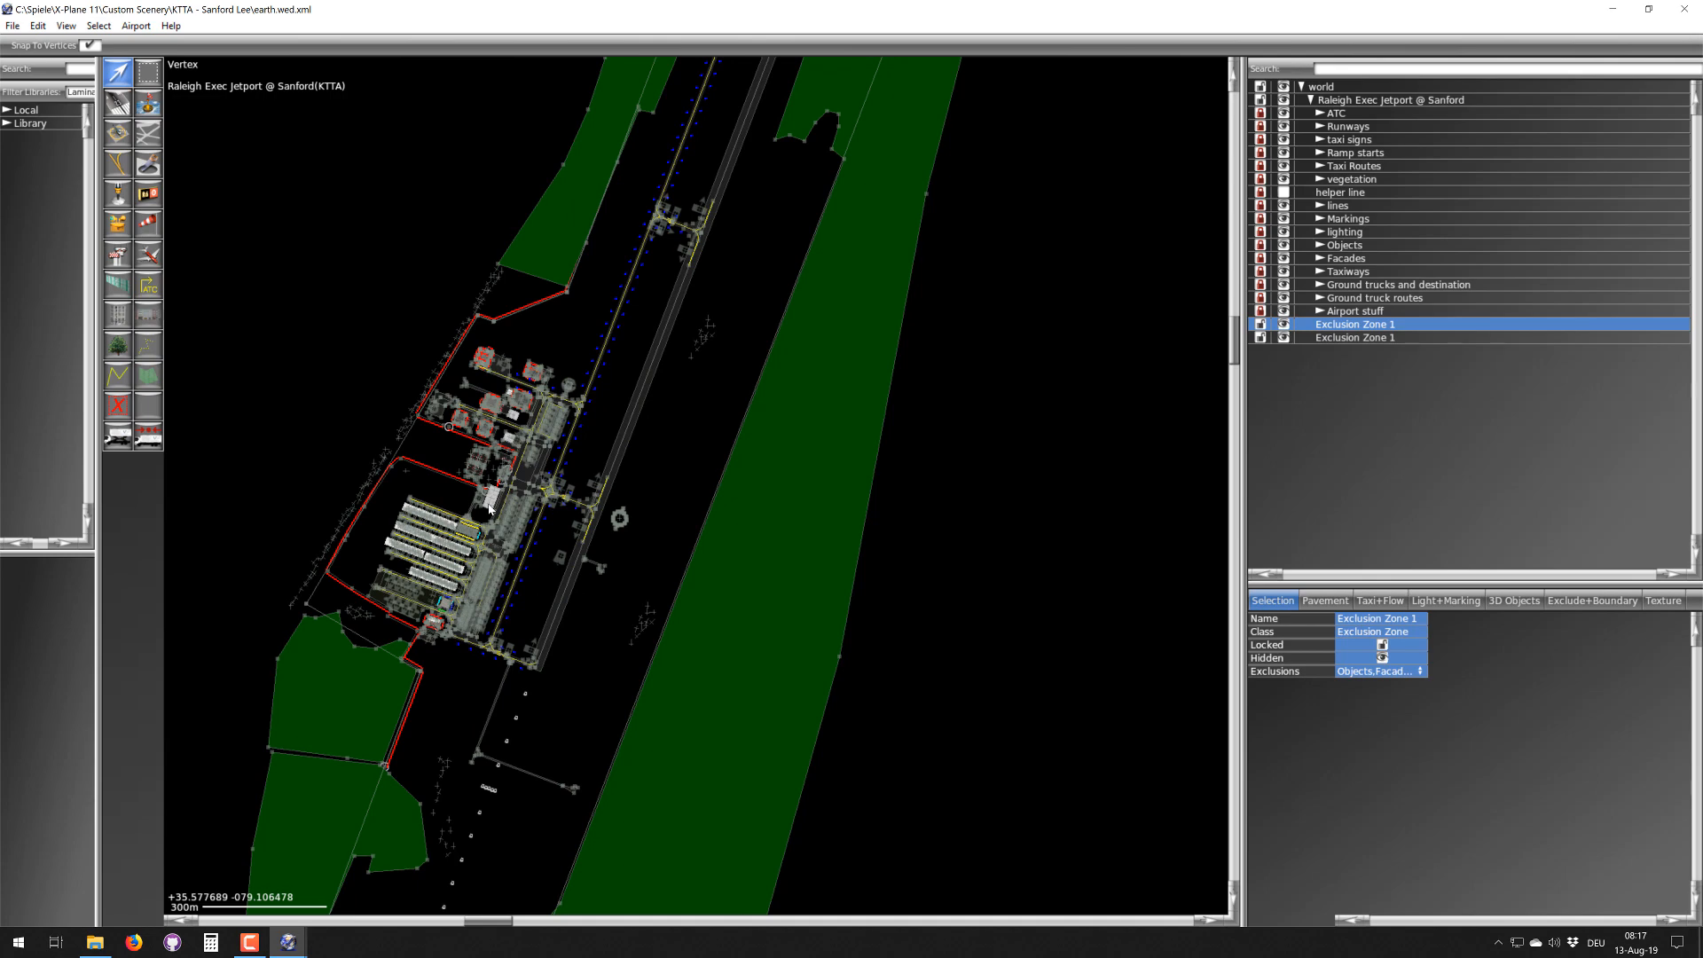
scroll(489, 509, down, 1)
scroll(490, 499, up, 2)
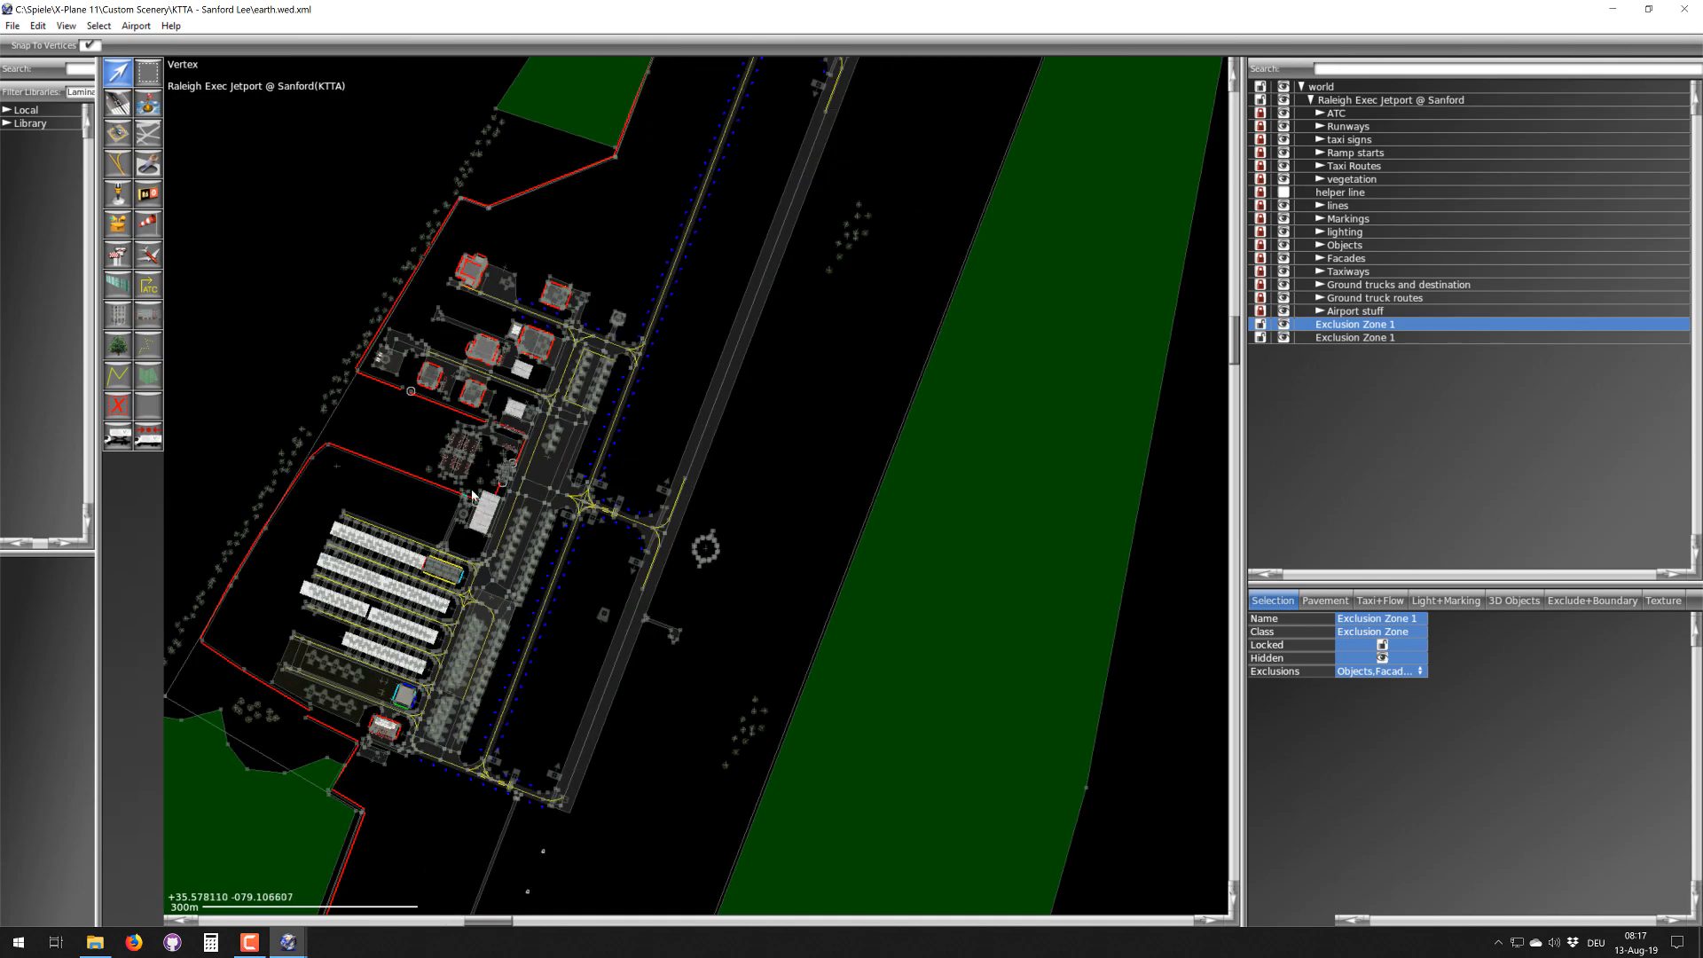
scroll(473, 494, down, 2)
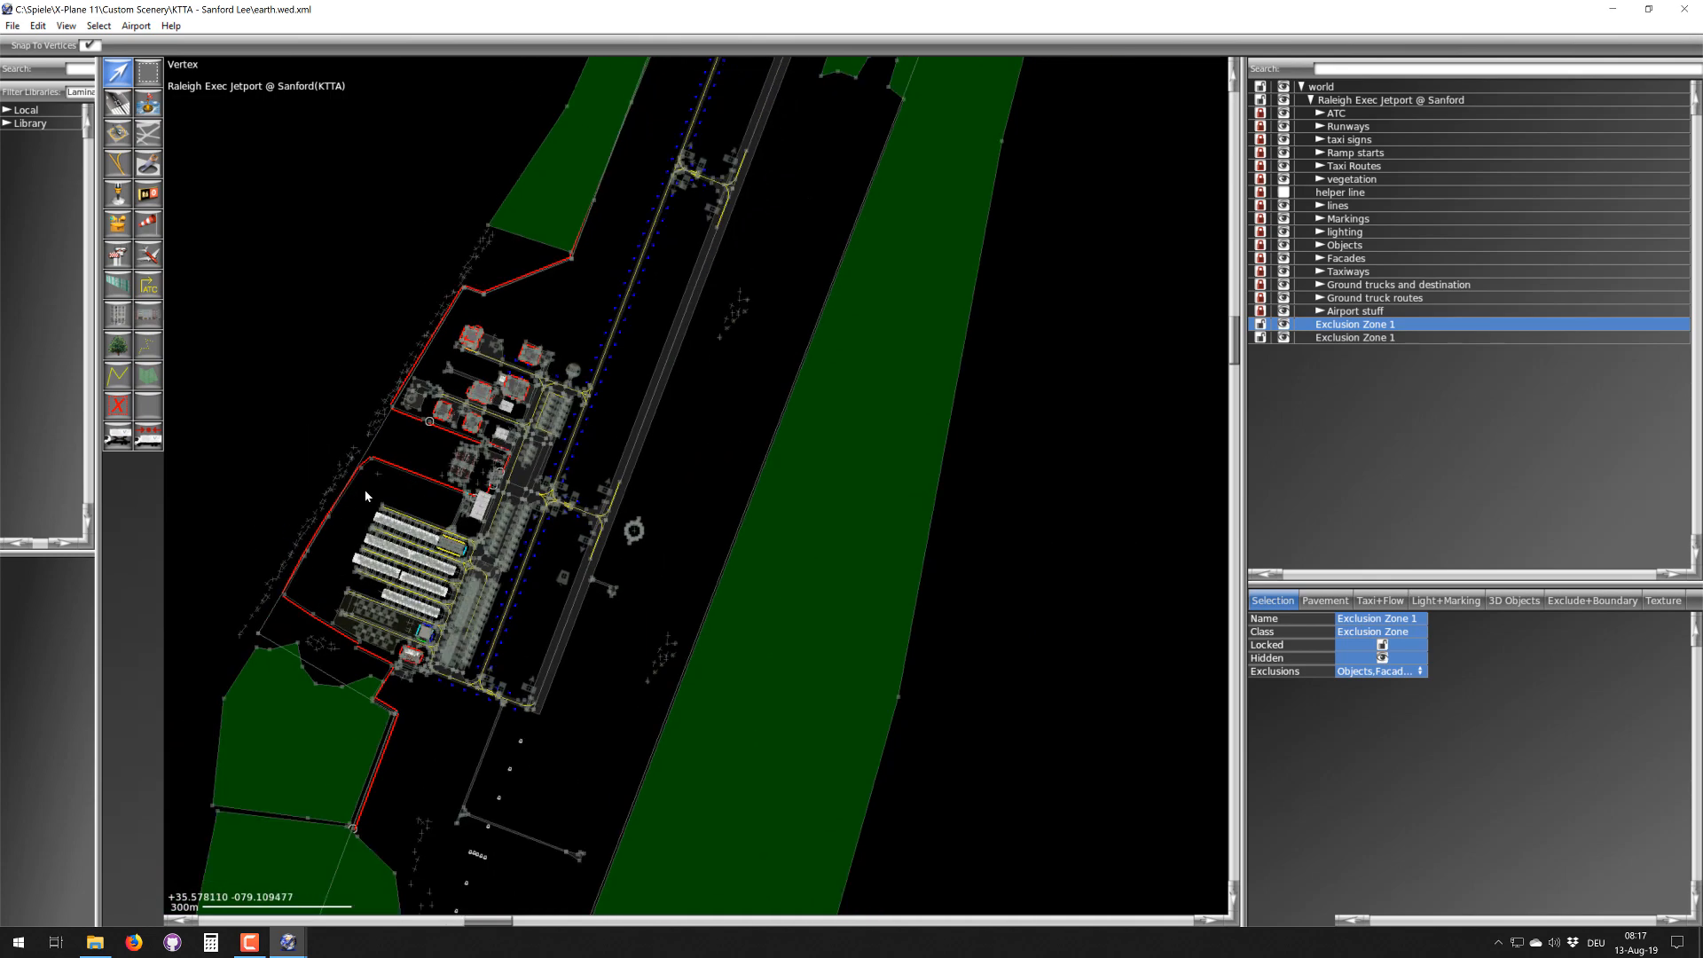
scroll(500, 477, up, 4)
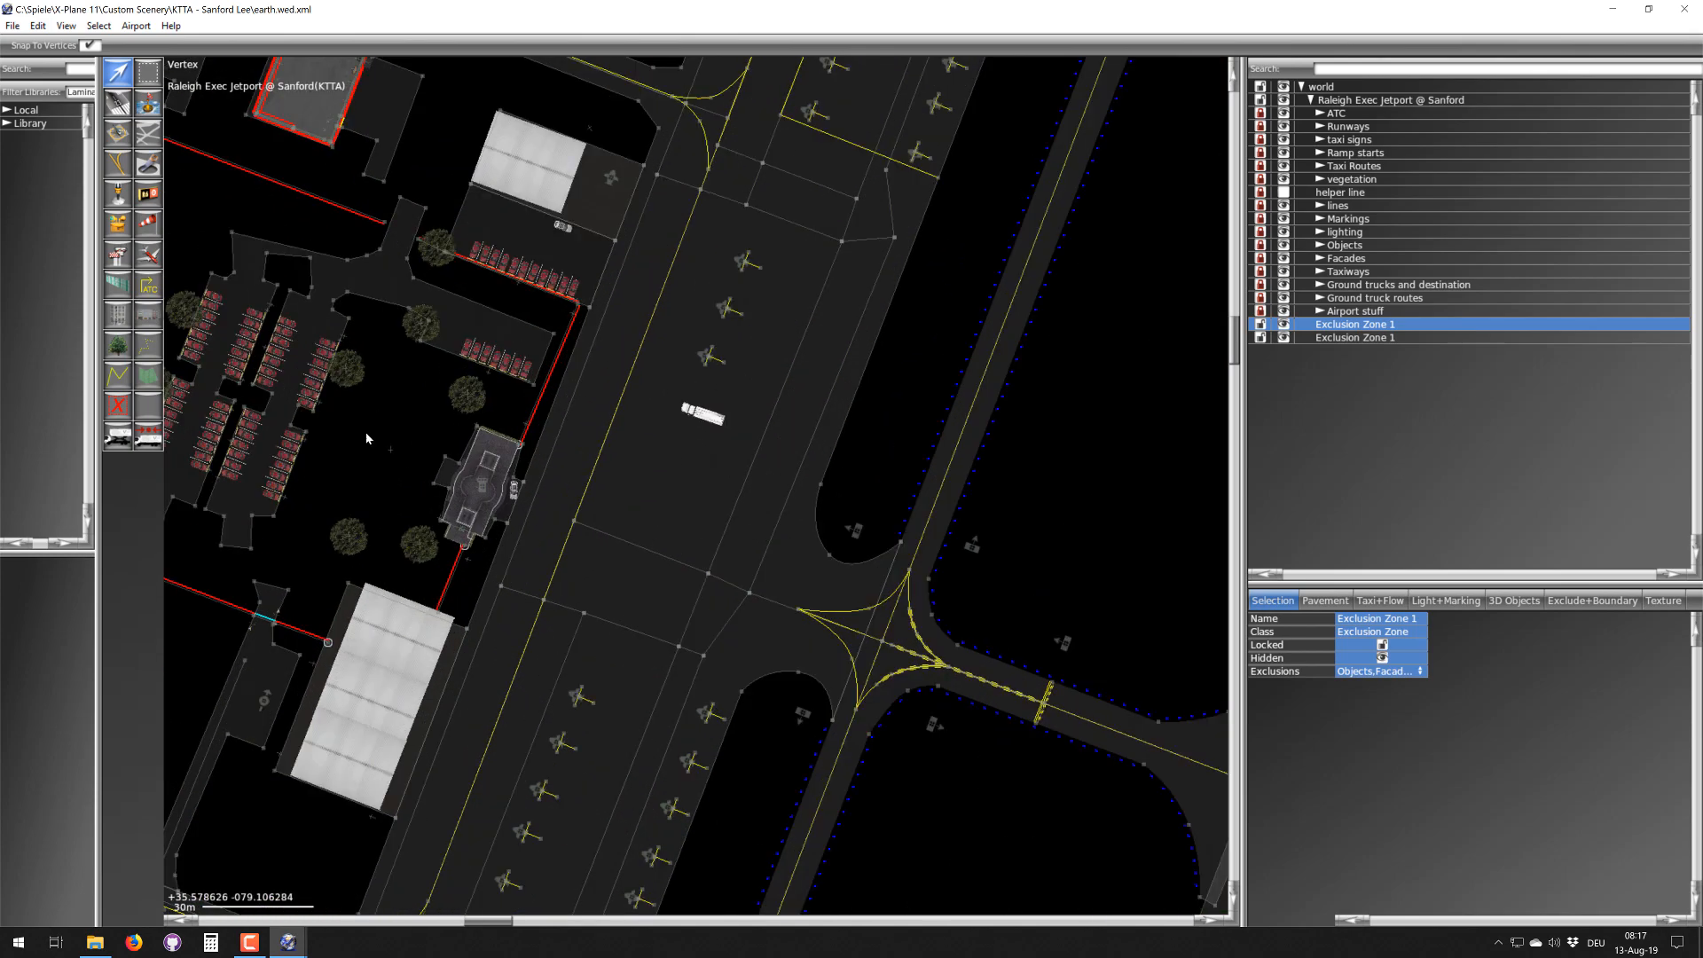
right_drag(271, 348, 559, 329)
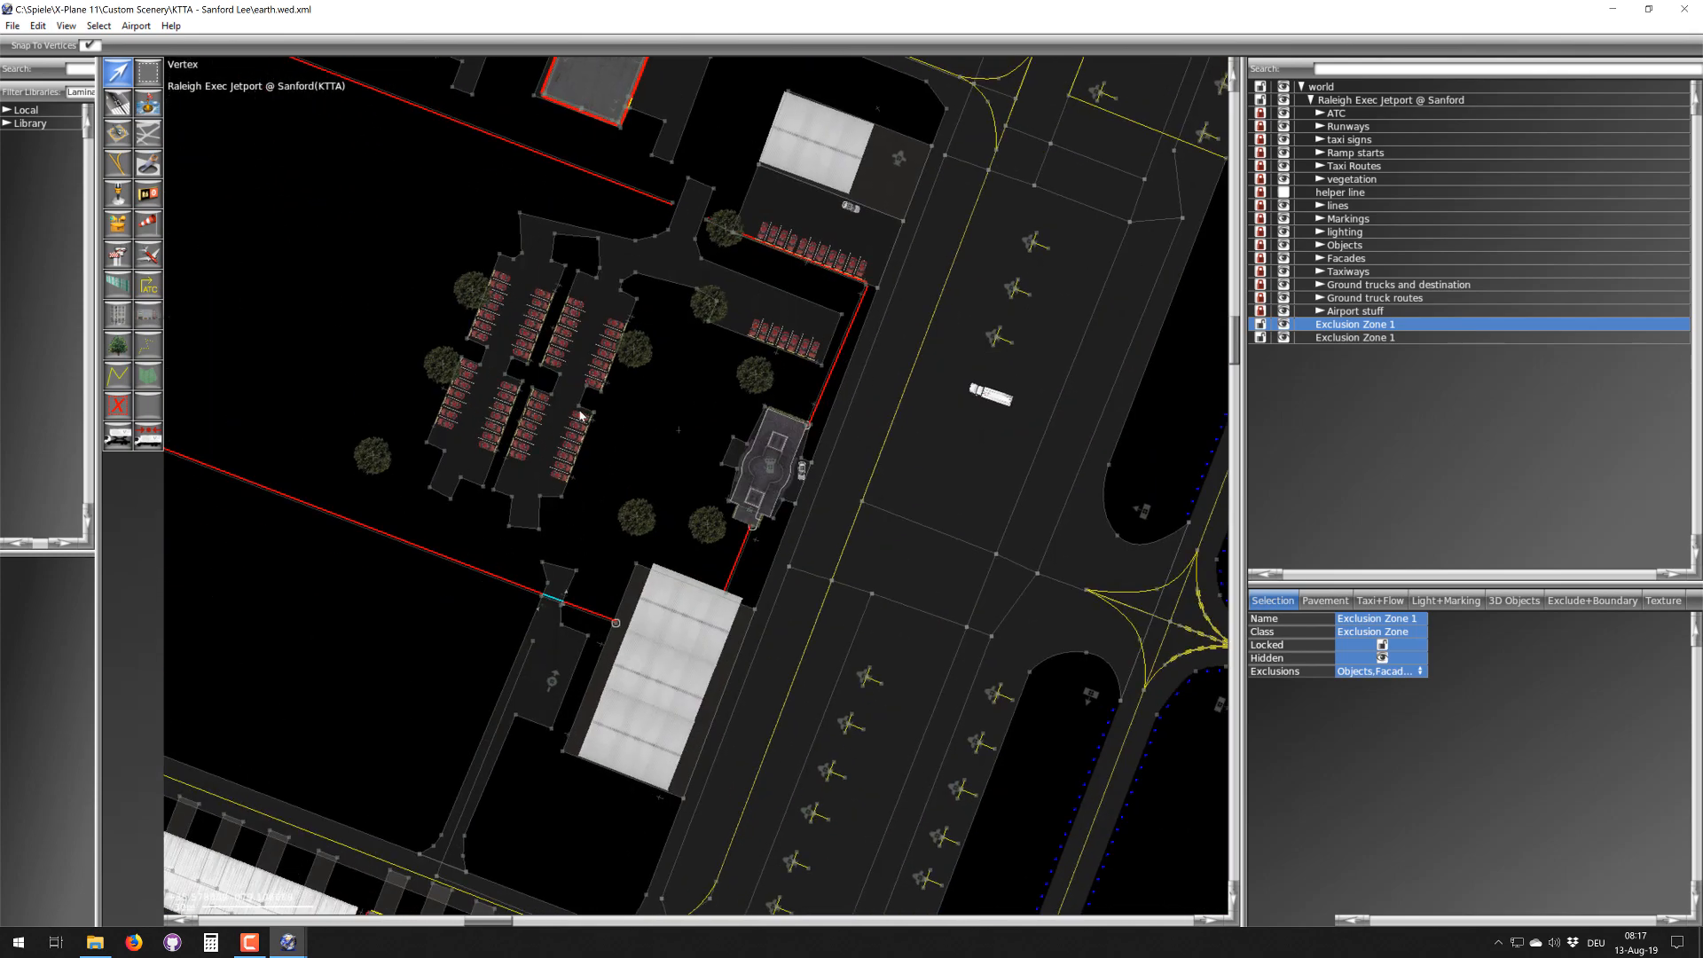
scroll(581, 415, down, 5)
right_drag(465, 582, 521, 518)
scroll(507, 446, down, 1)
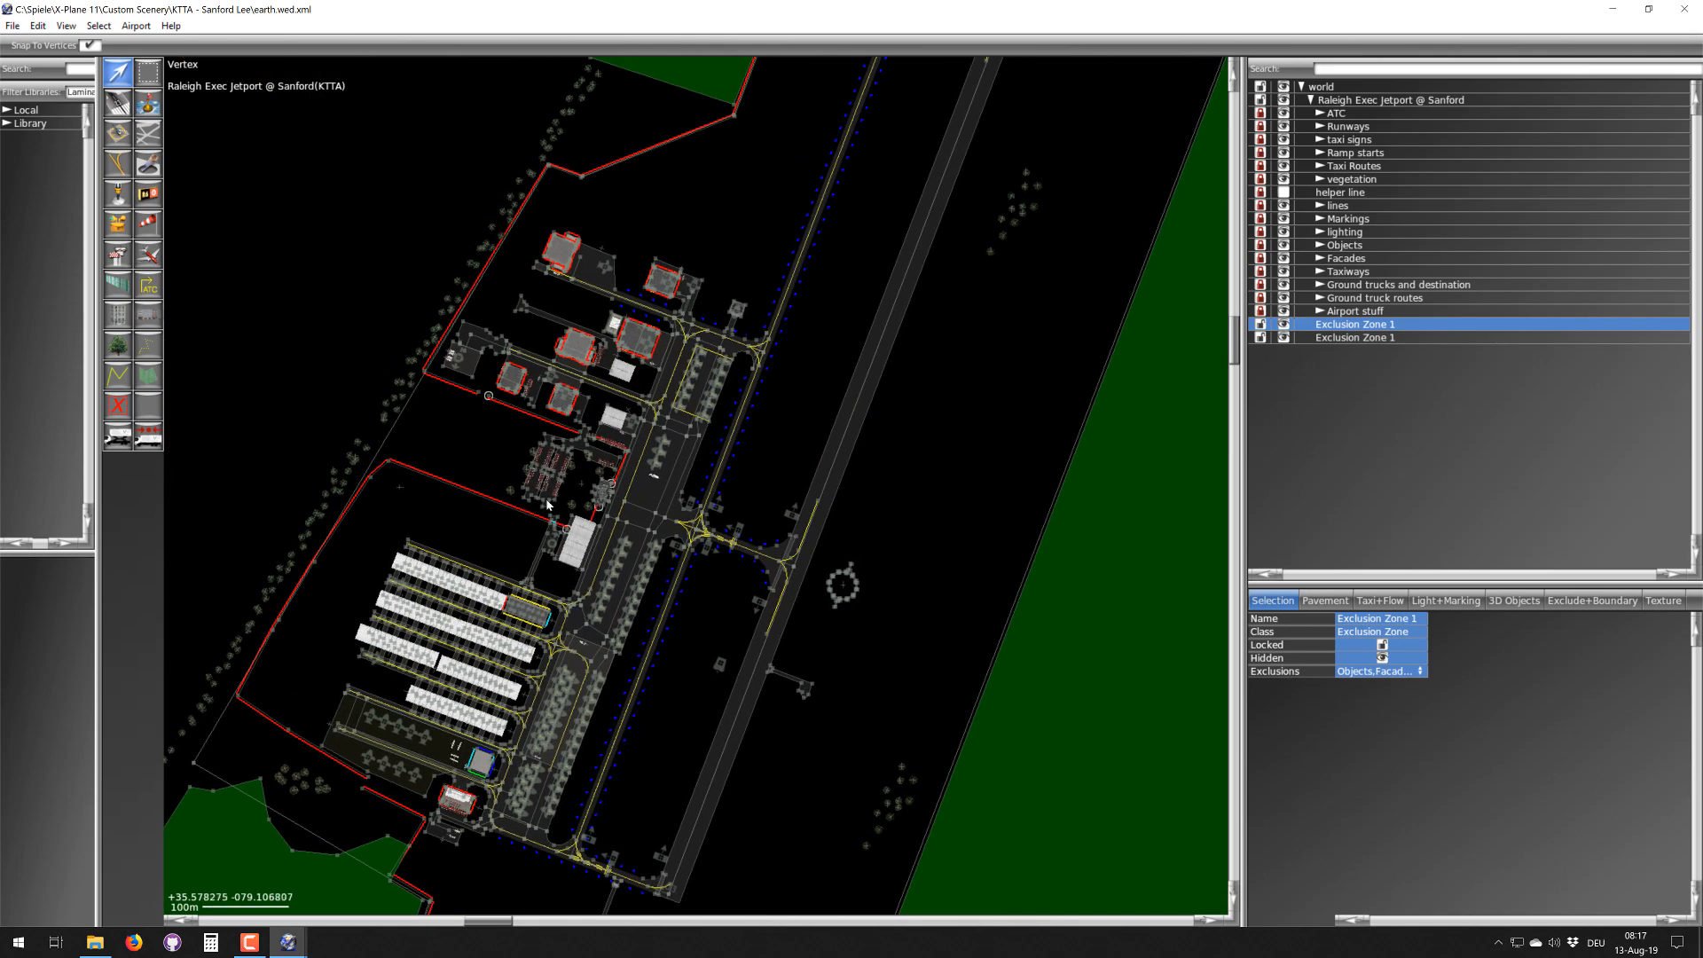
scroll(547, 505, up, 3)
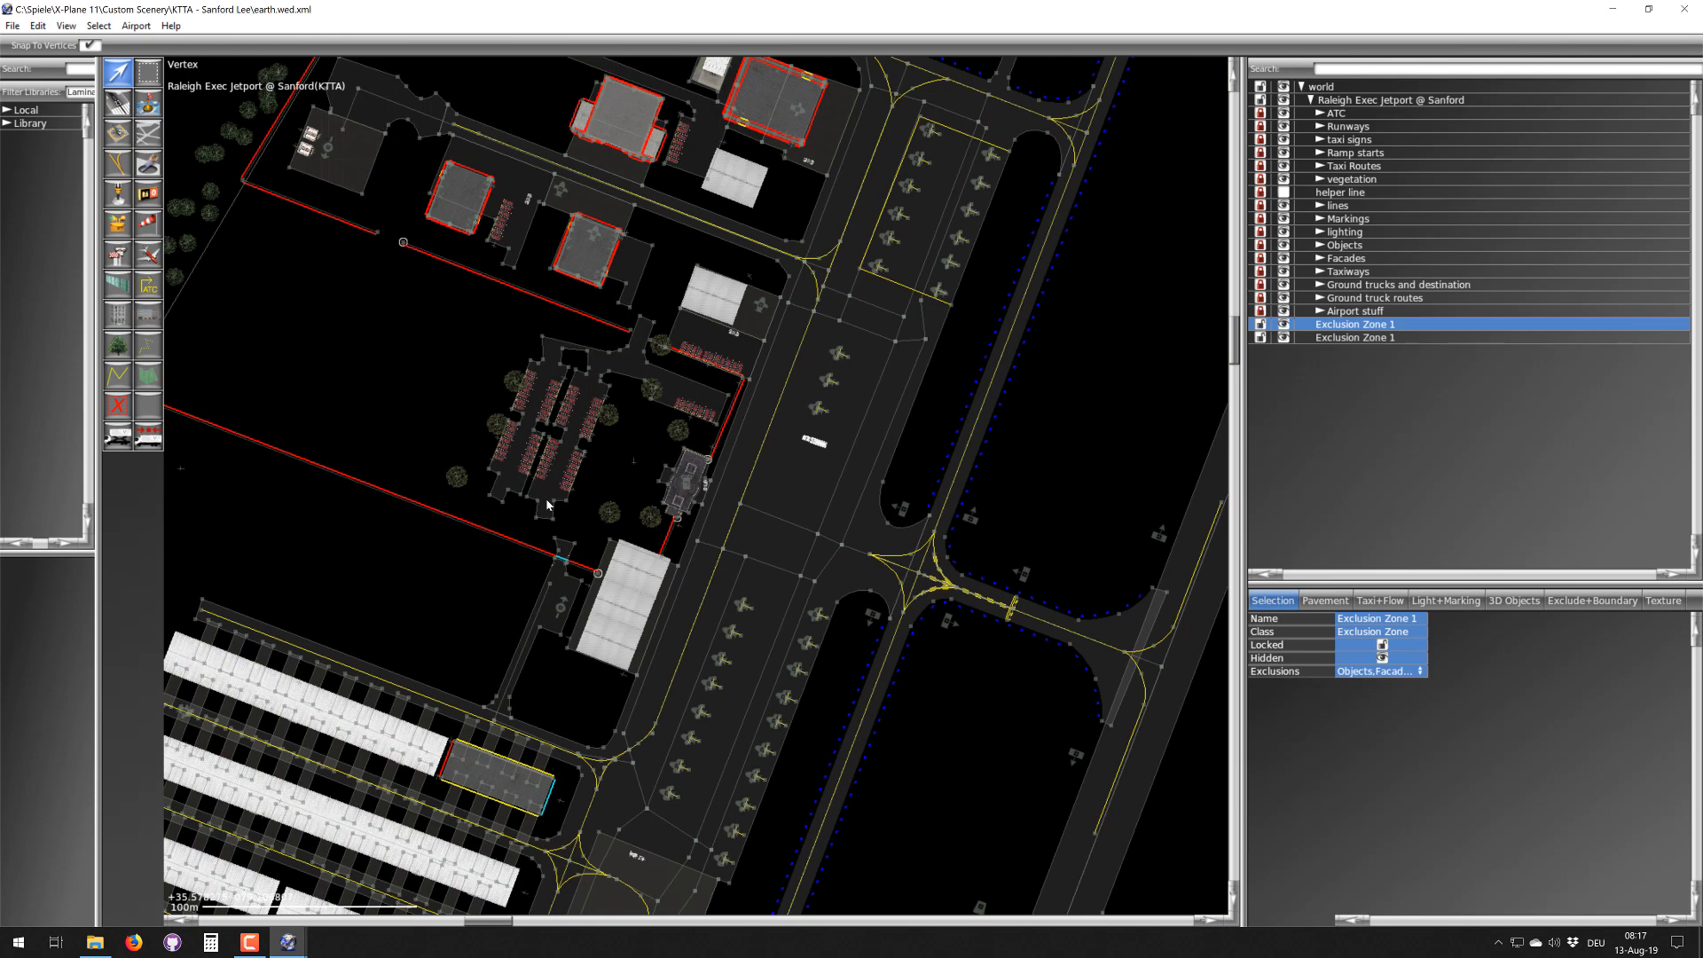
scroll(548, 505, down, 2)
right_drag(601, 361, 551, 484)
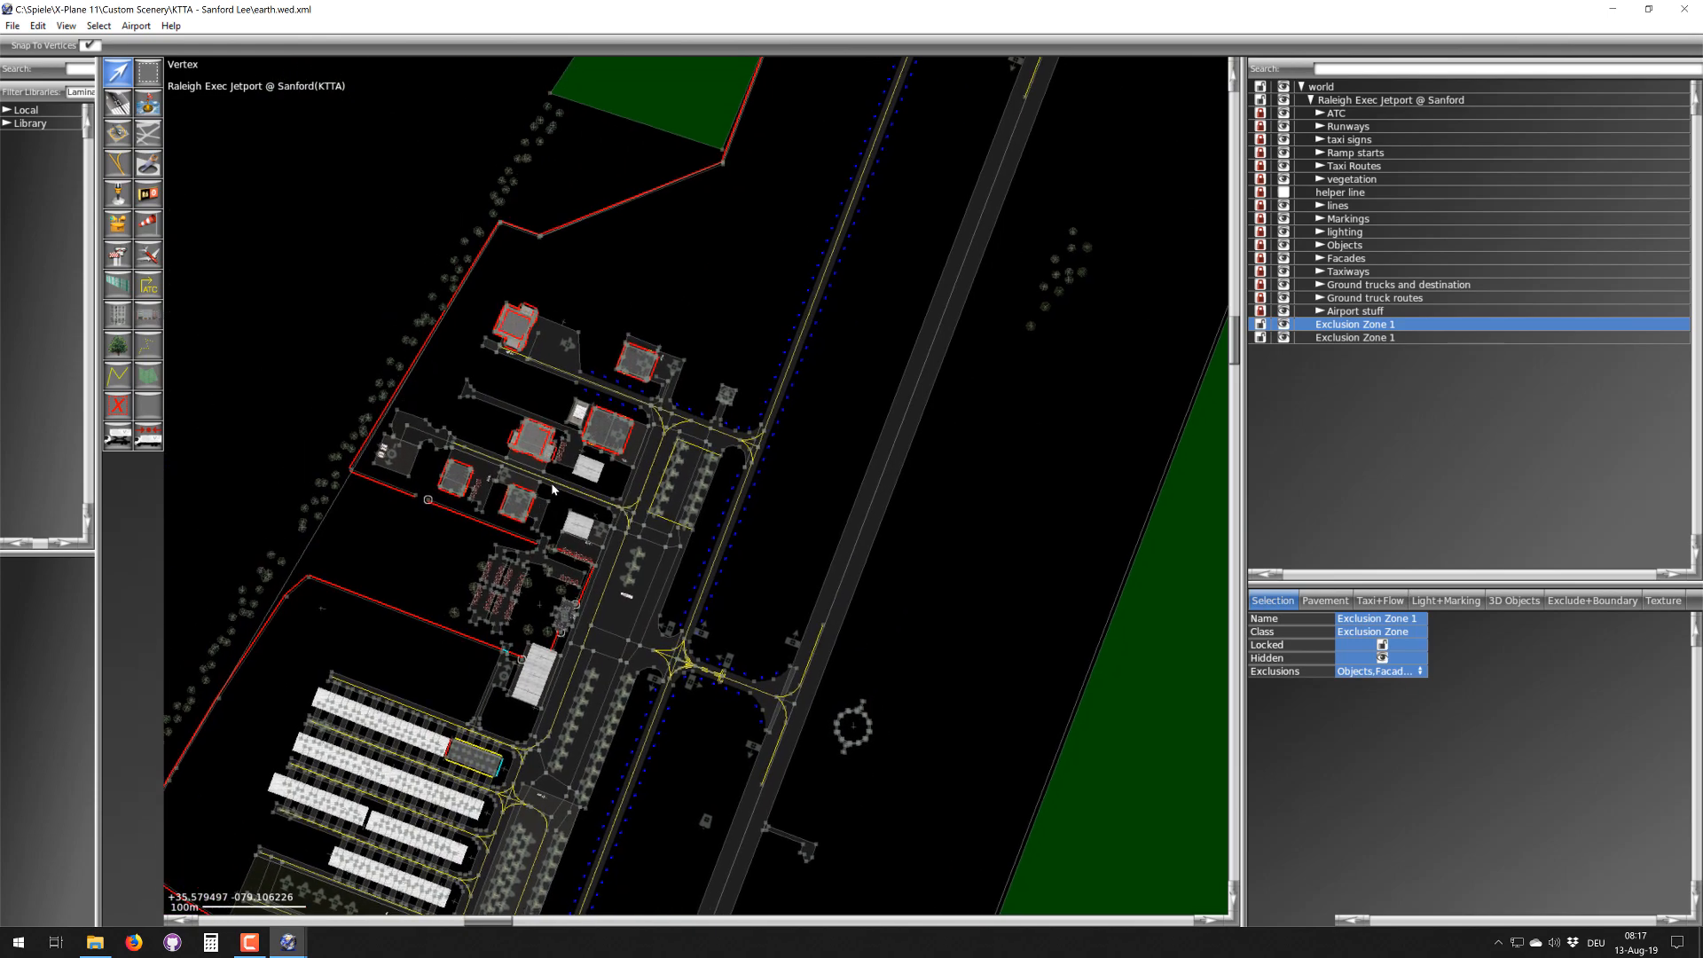
scroll(556, 464, up, 4)
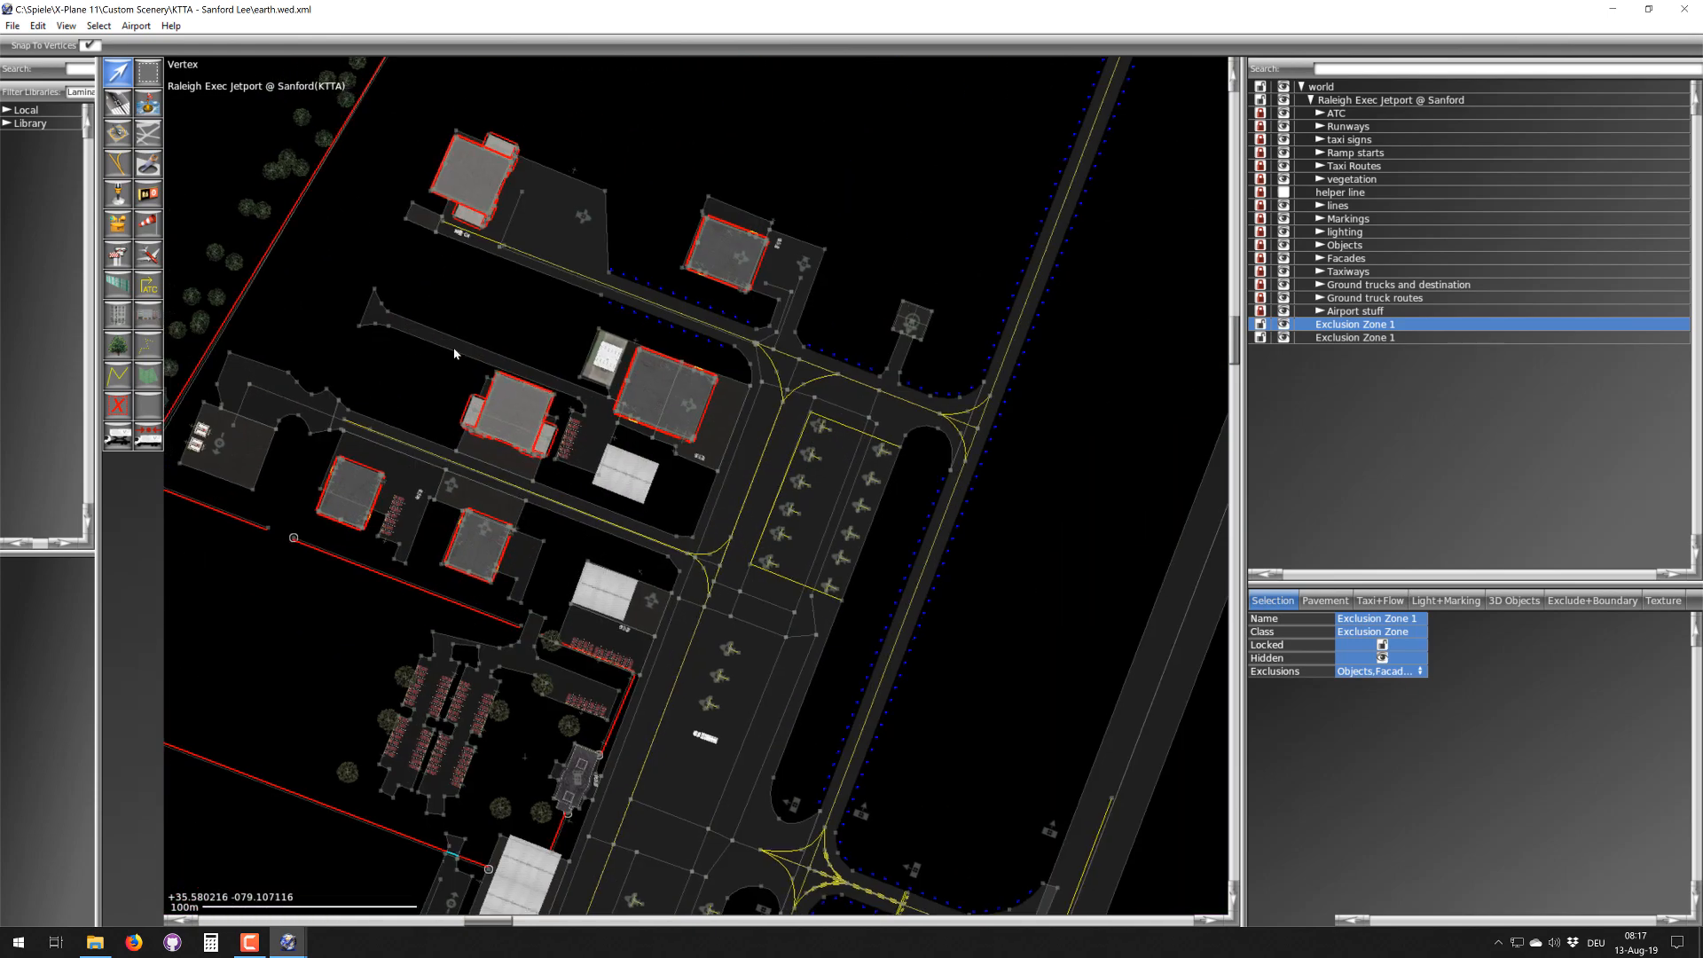
right_drag(375, 340, 534, 367)
- Show the OpenStreetMap slippy map behind the airport and examine how its roads run through the hangar area
click(56, 27)
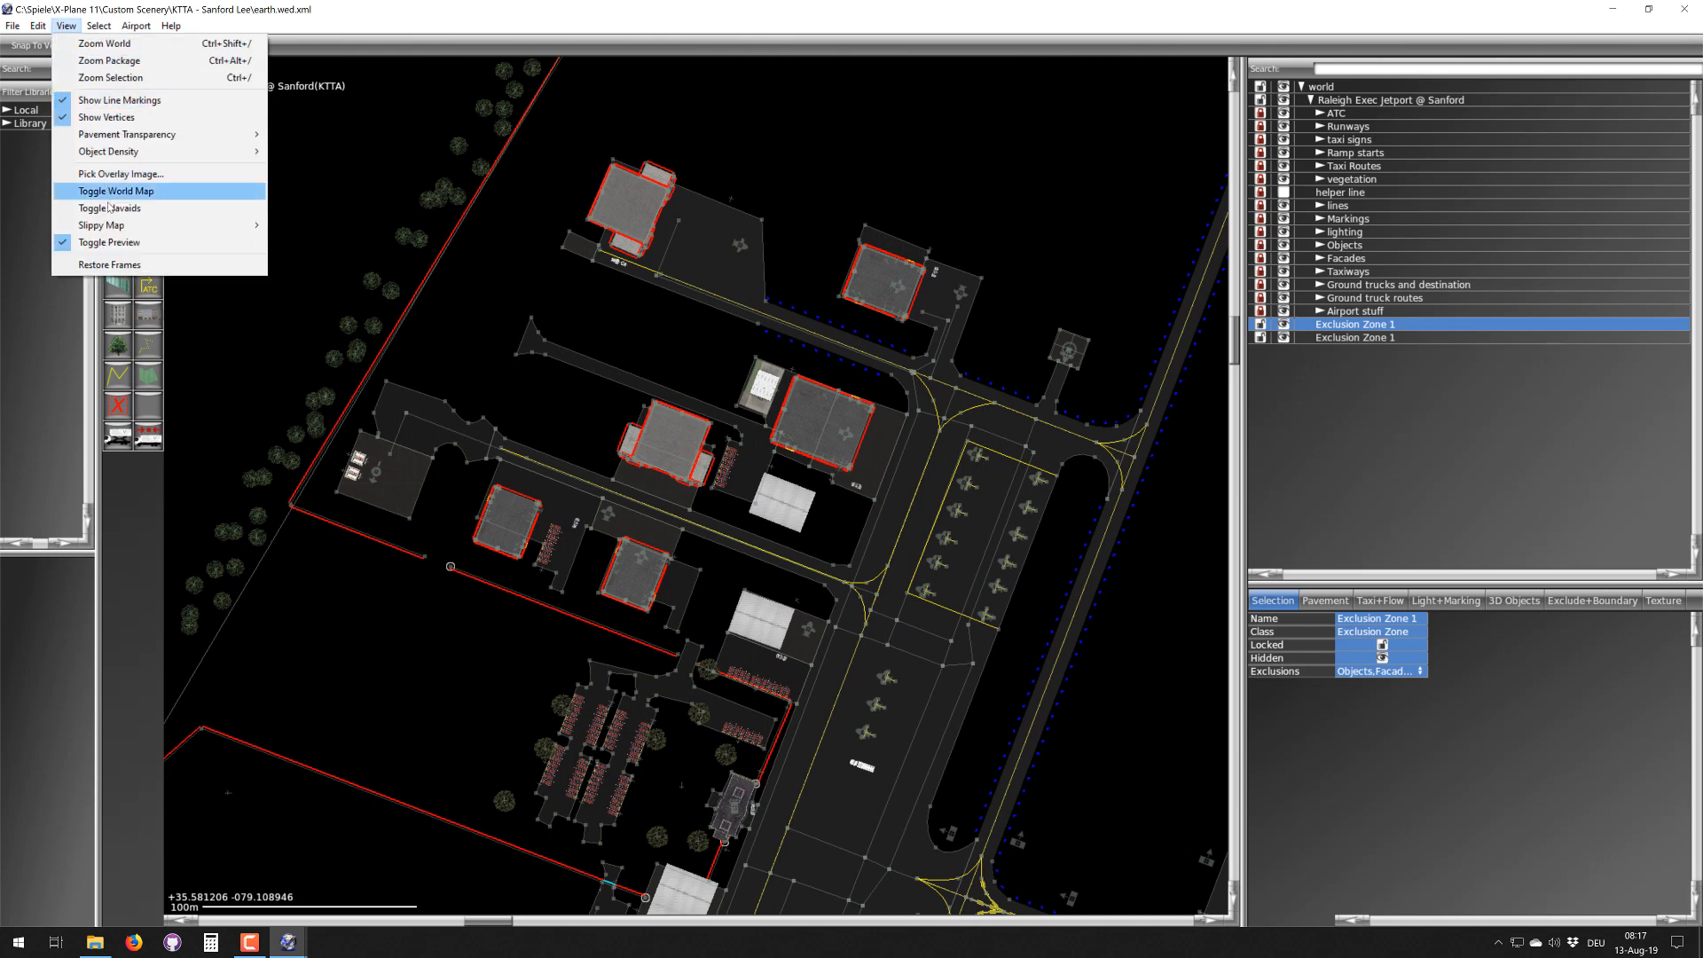
mouse_move(117, 227)
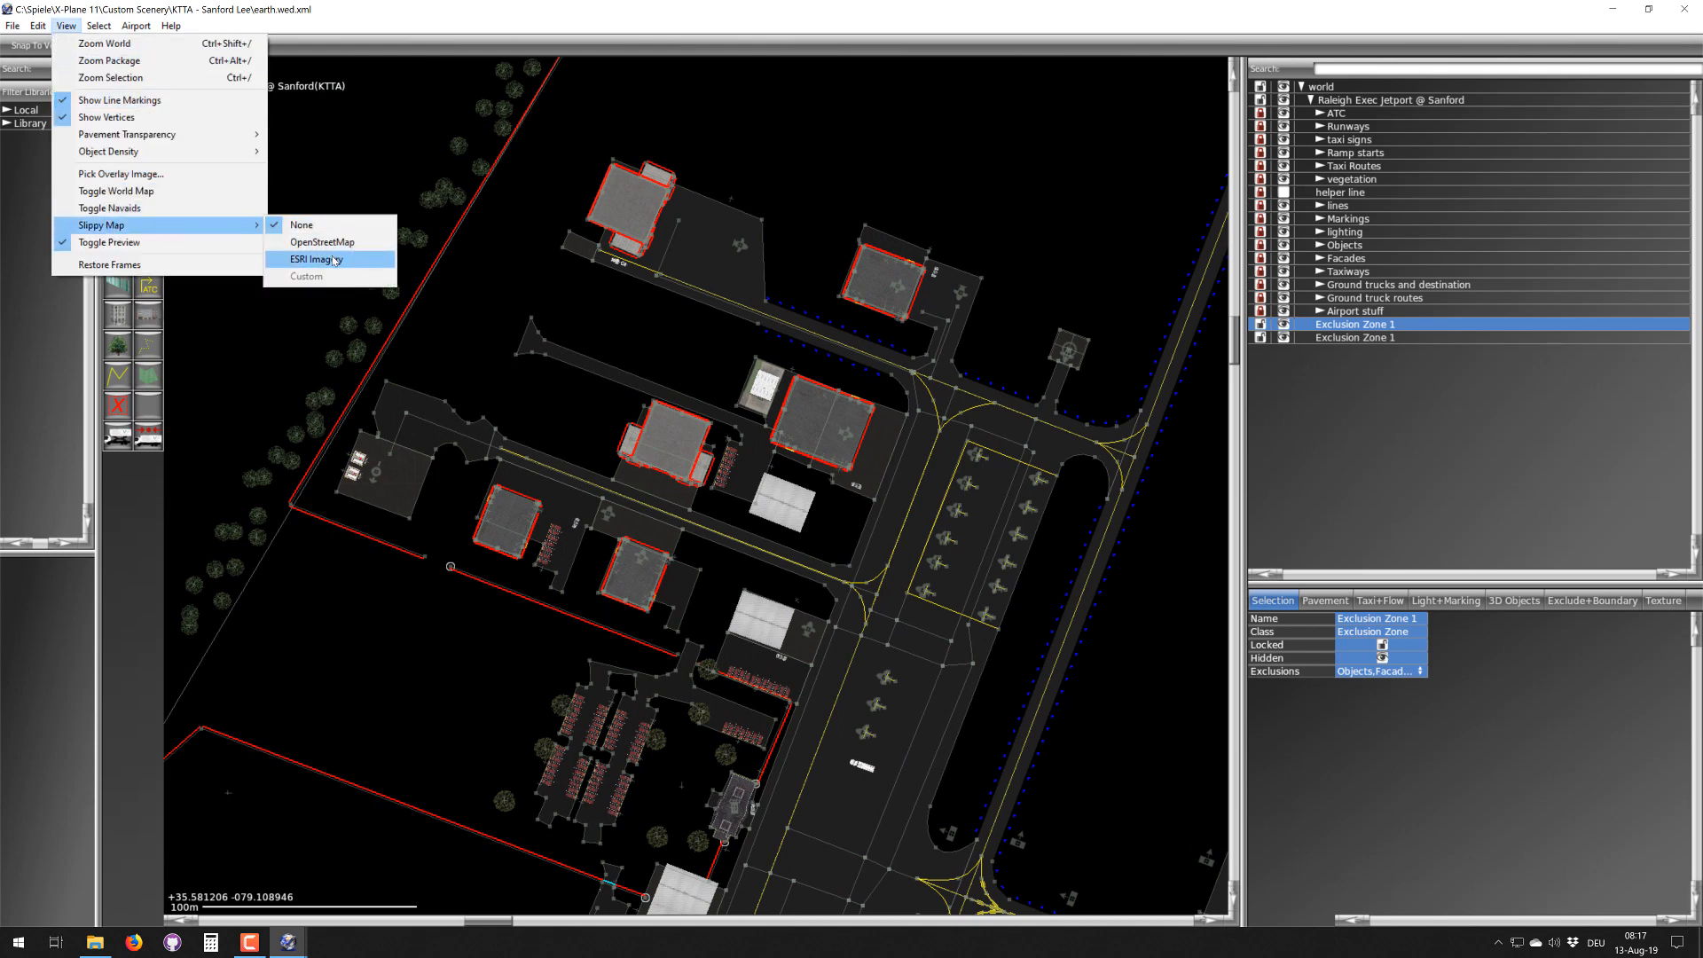
click(324, 243)
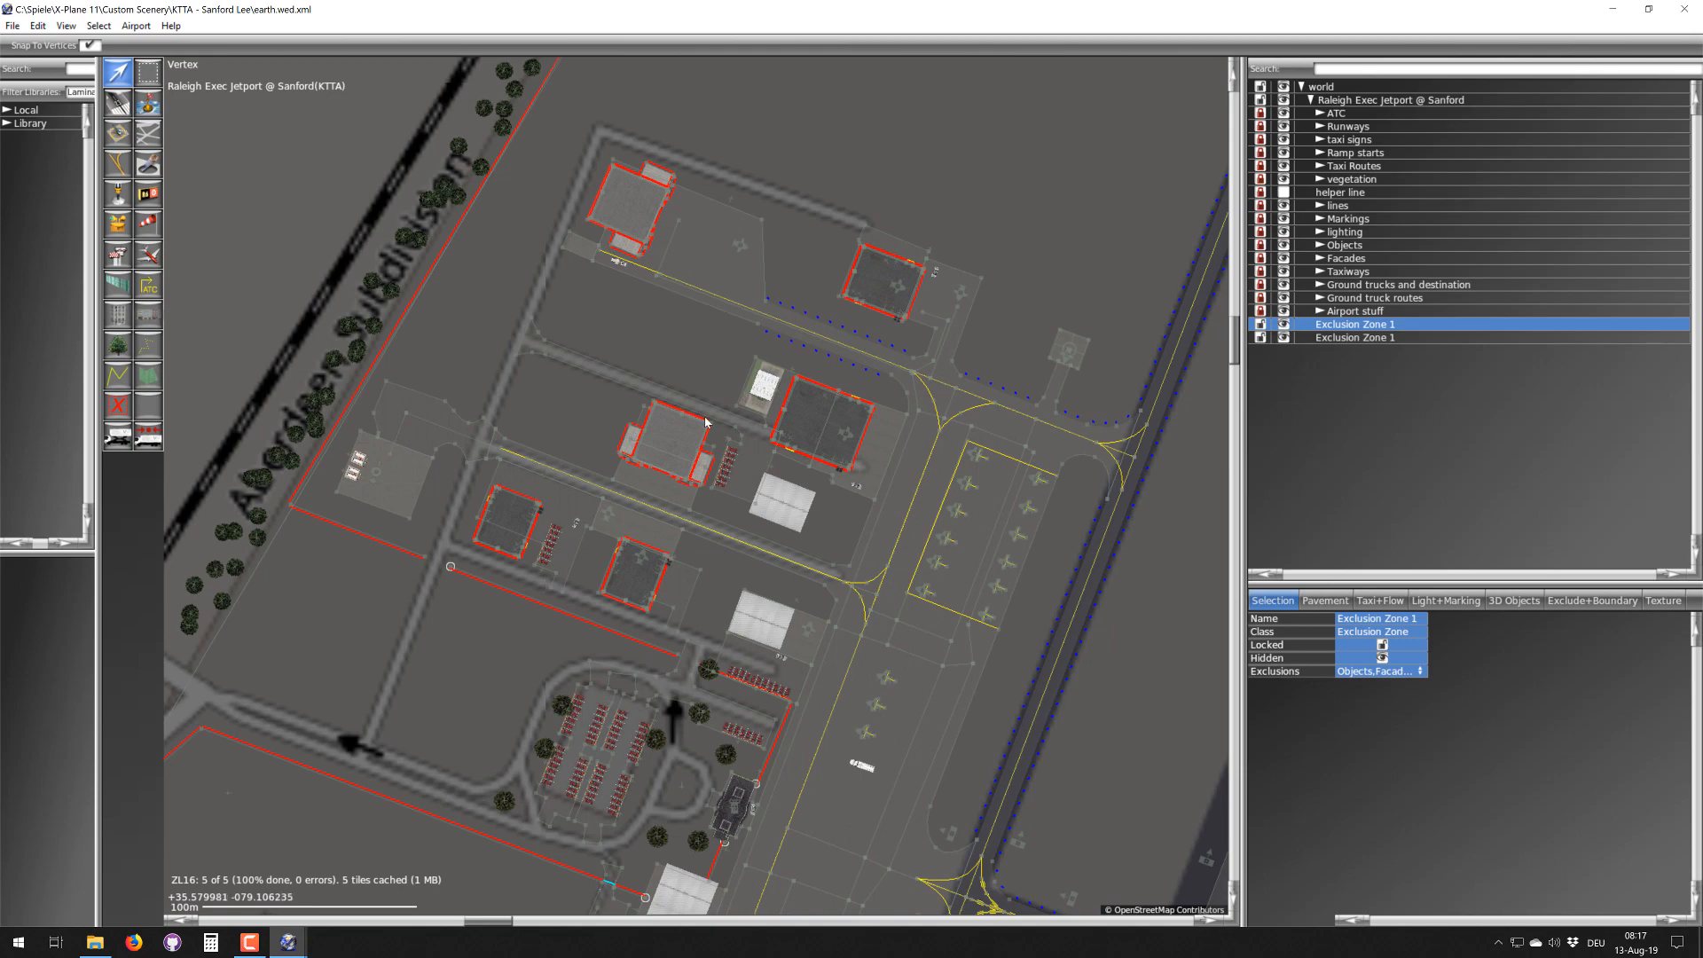
scroll(707, 423, up, 3)
scroll(707, 423, down, 3)
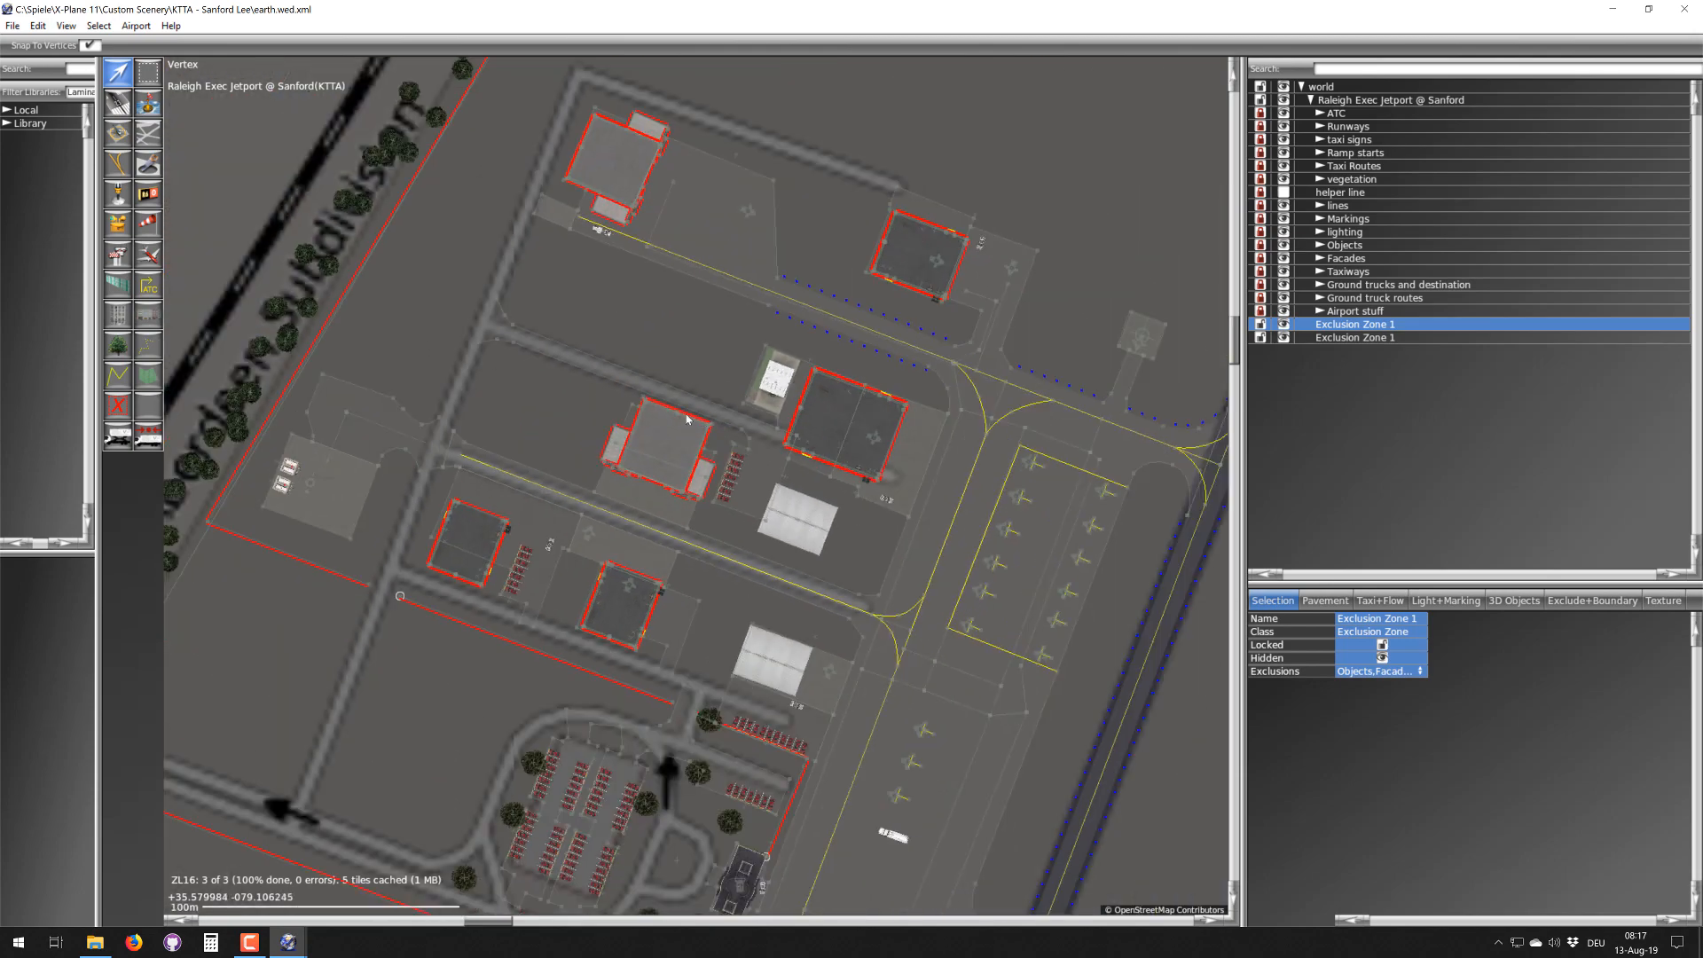
scroll(470, 468, up, 6)
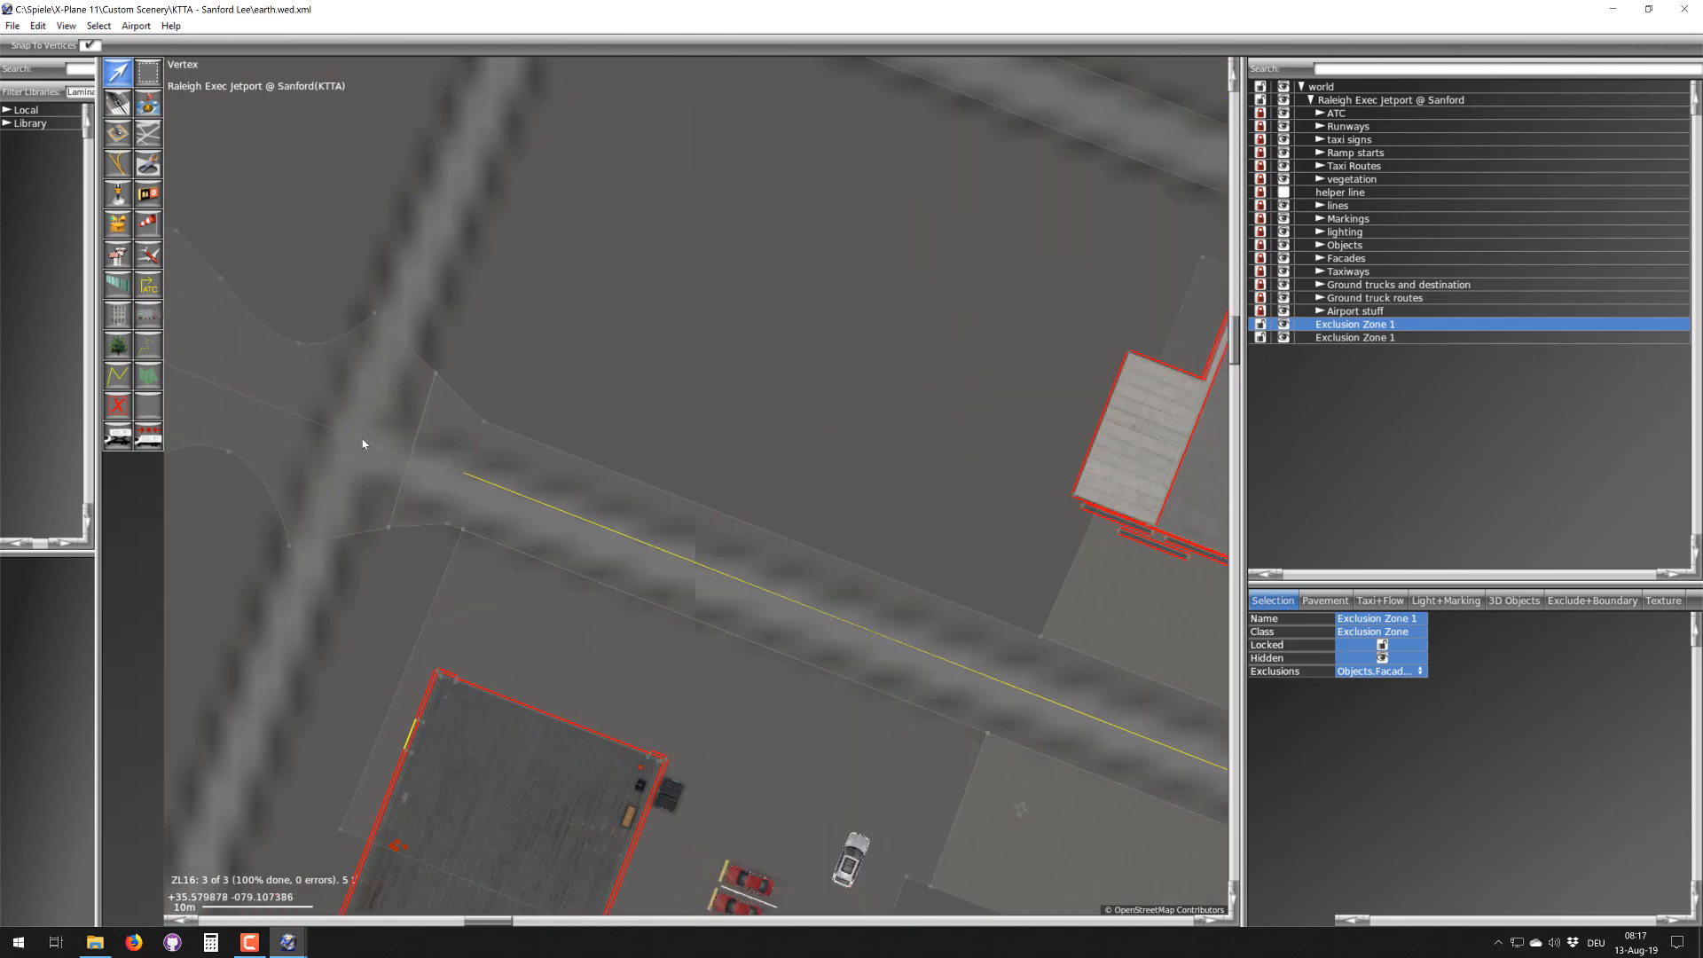
scroll(665, 553, down, 3)
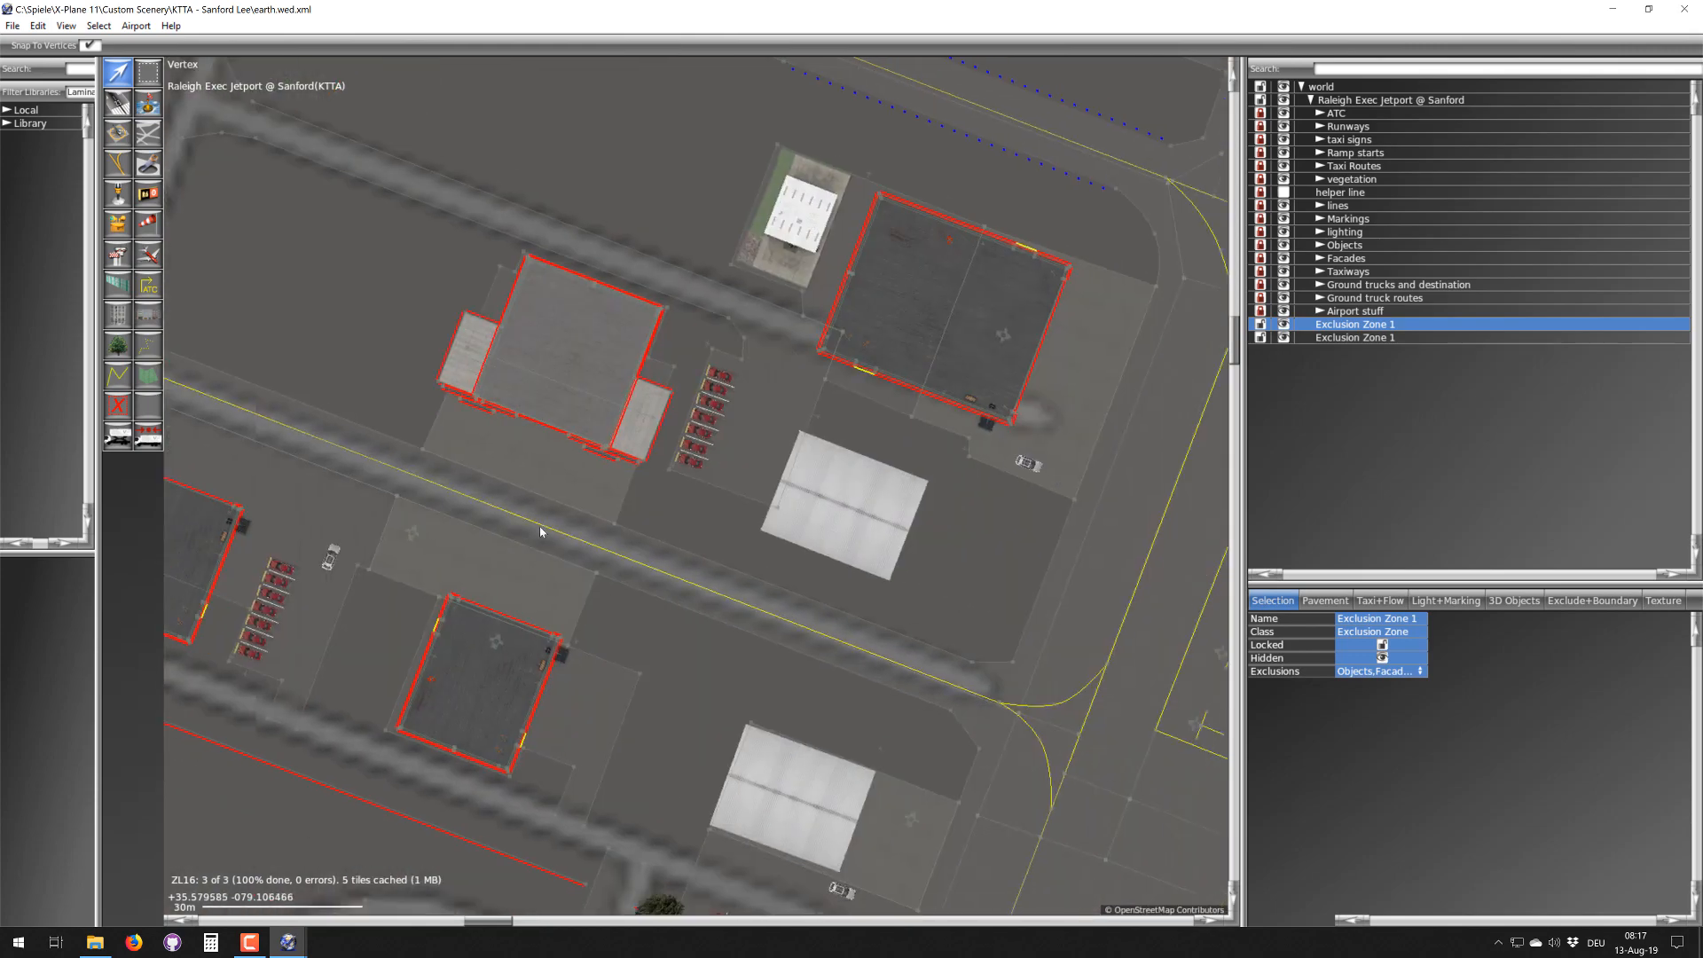
scroll(979, 712, down, 2)
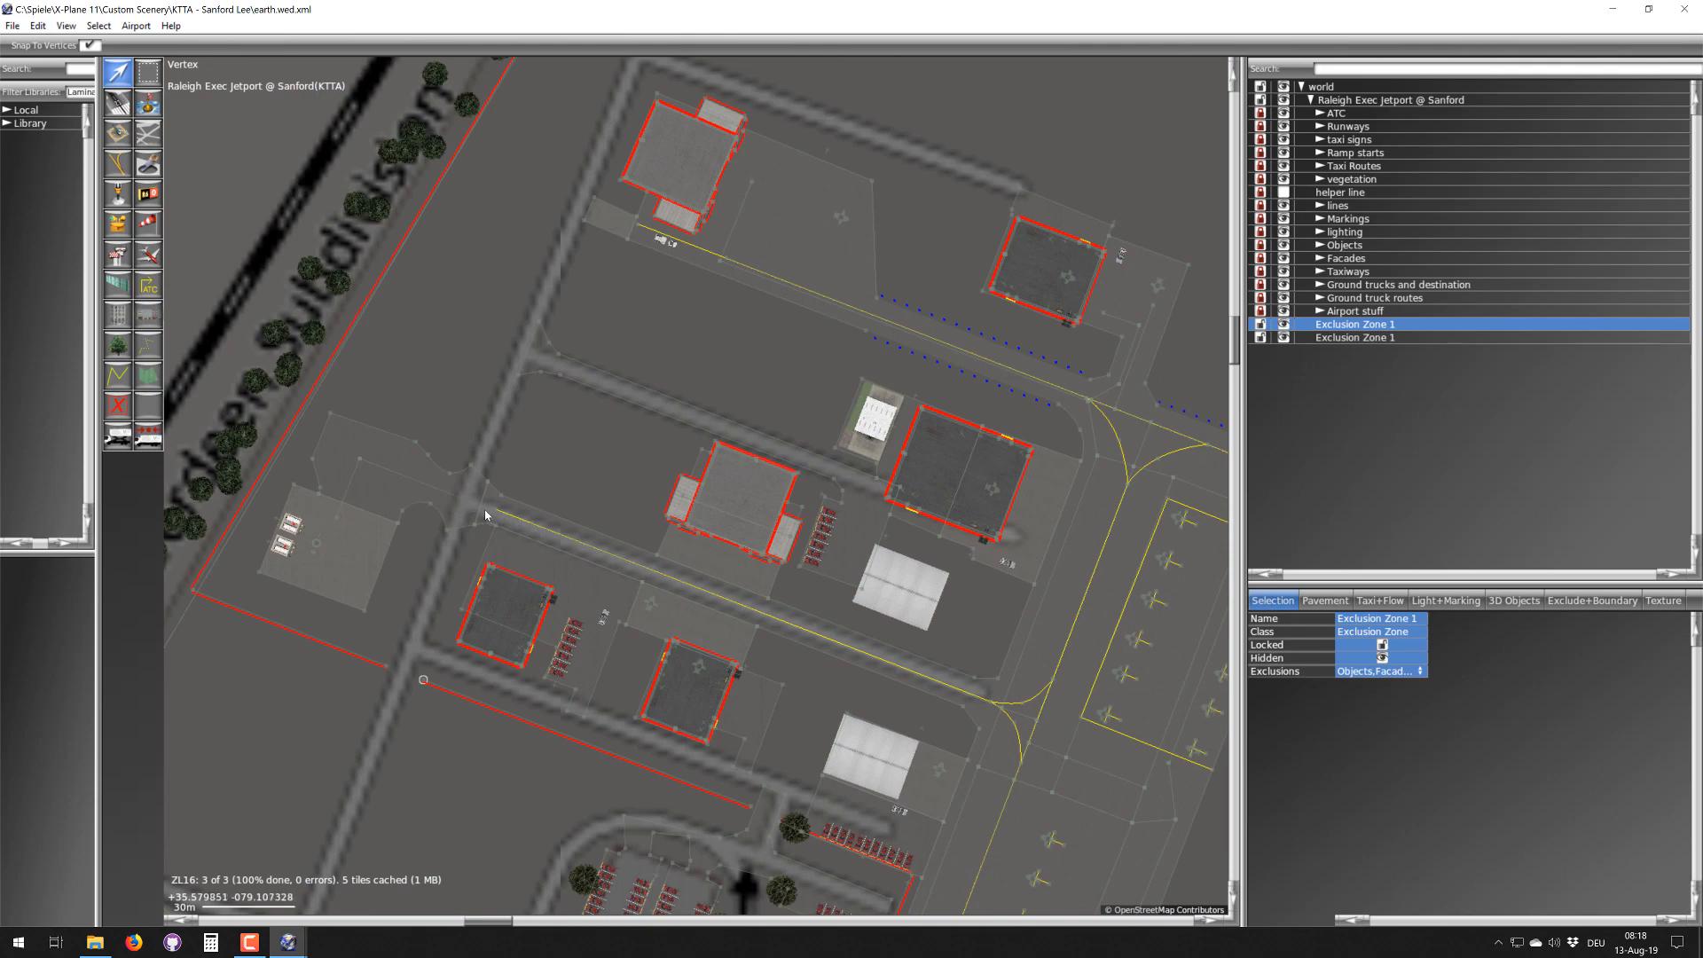
- Examine how the OpenStreetMap roads run past the southern hangars, the parking rows, the car park loop and the terminal building
scroll(513, 524, up, 3)
scroll(414, 479, down, 5)
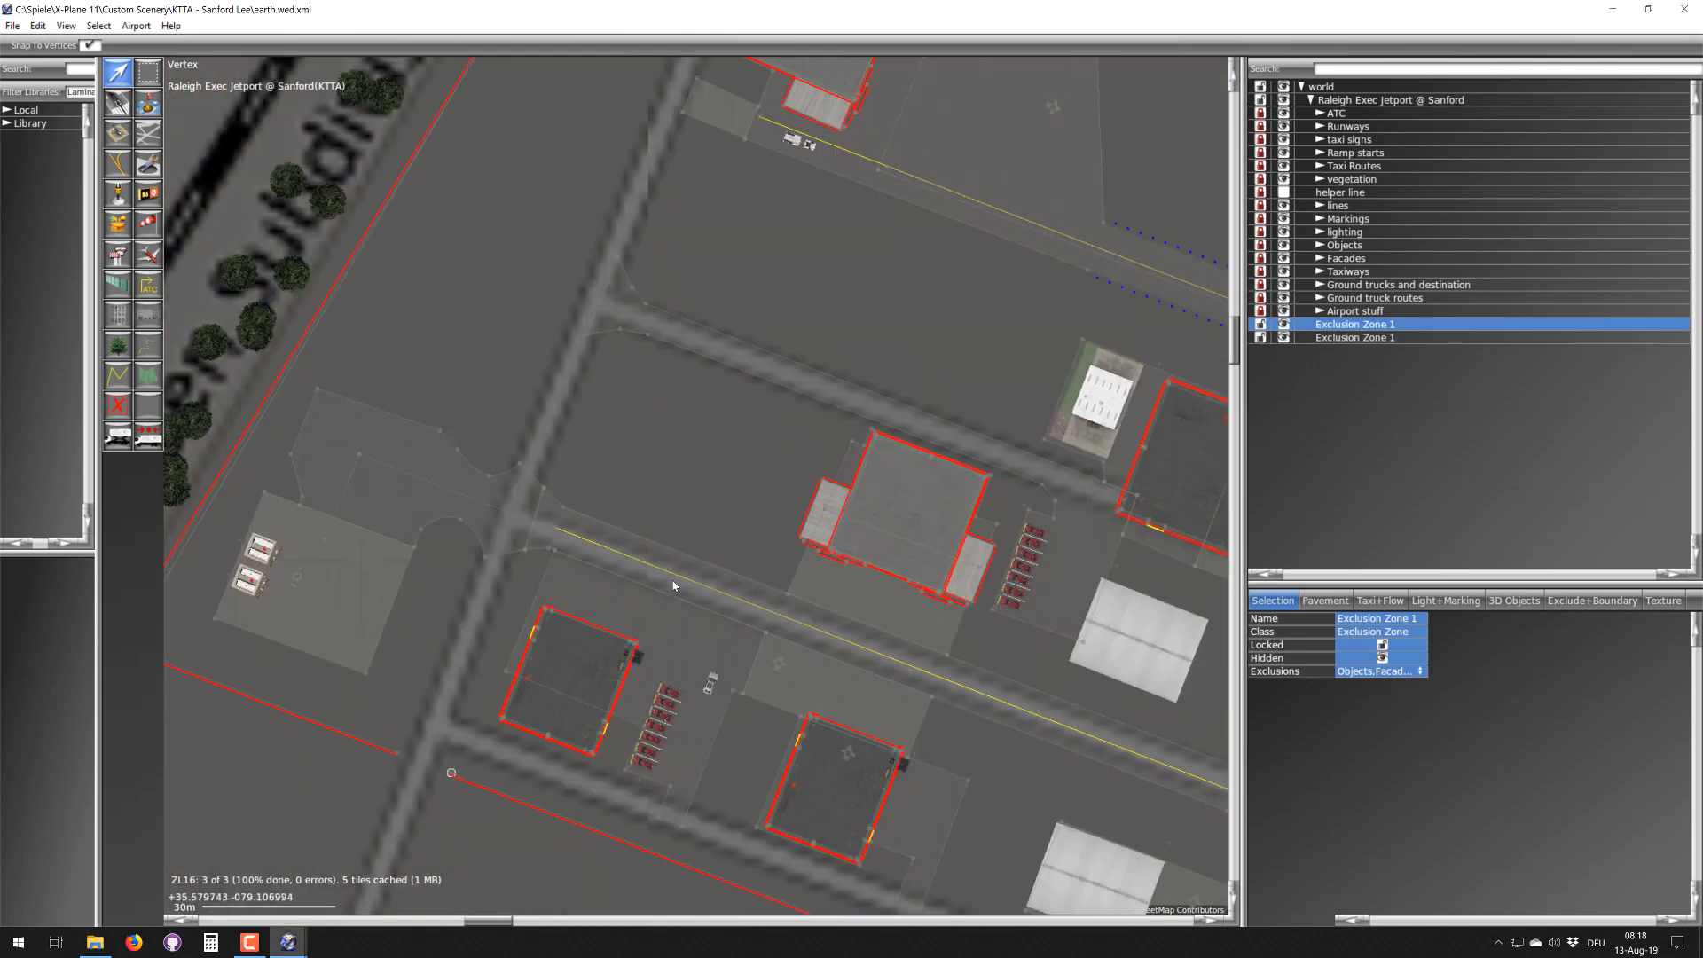
middle_drag(960, 695, 761, 436)
scroll(424, 491, up, 4)
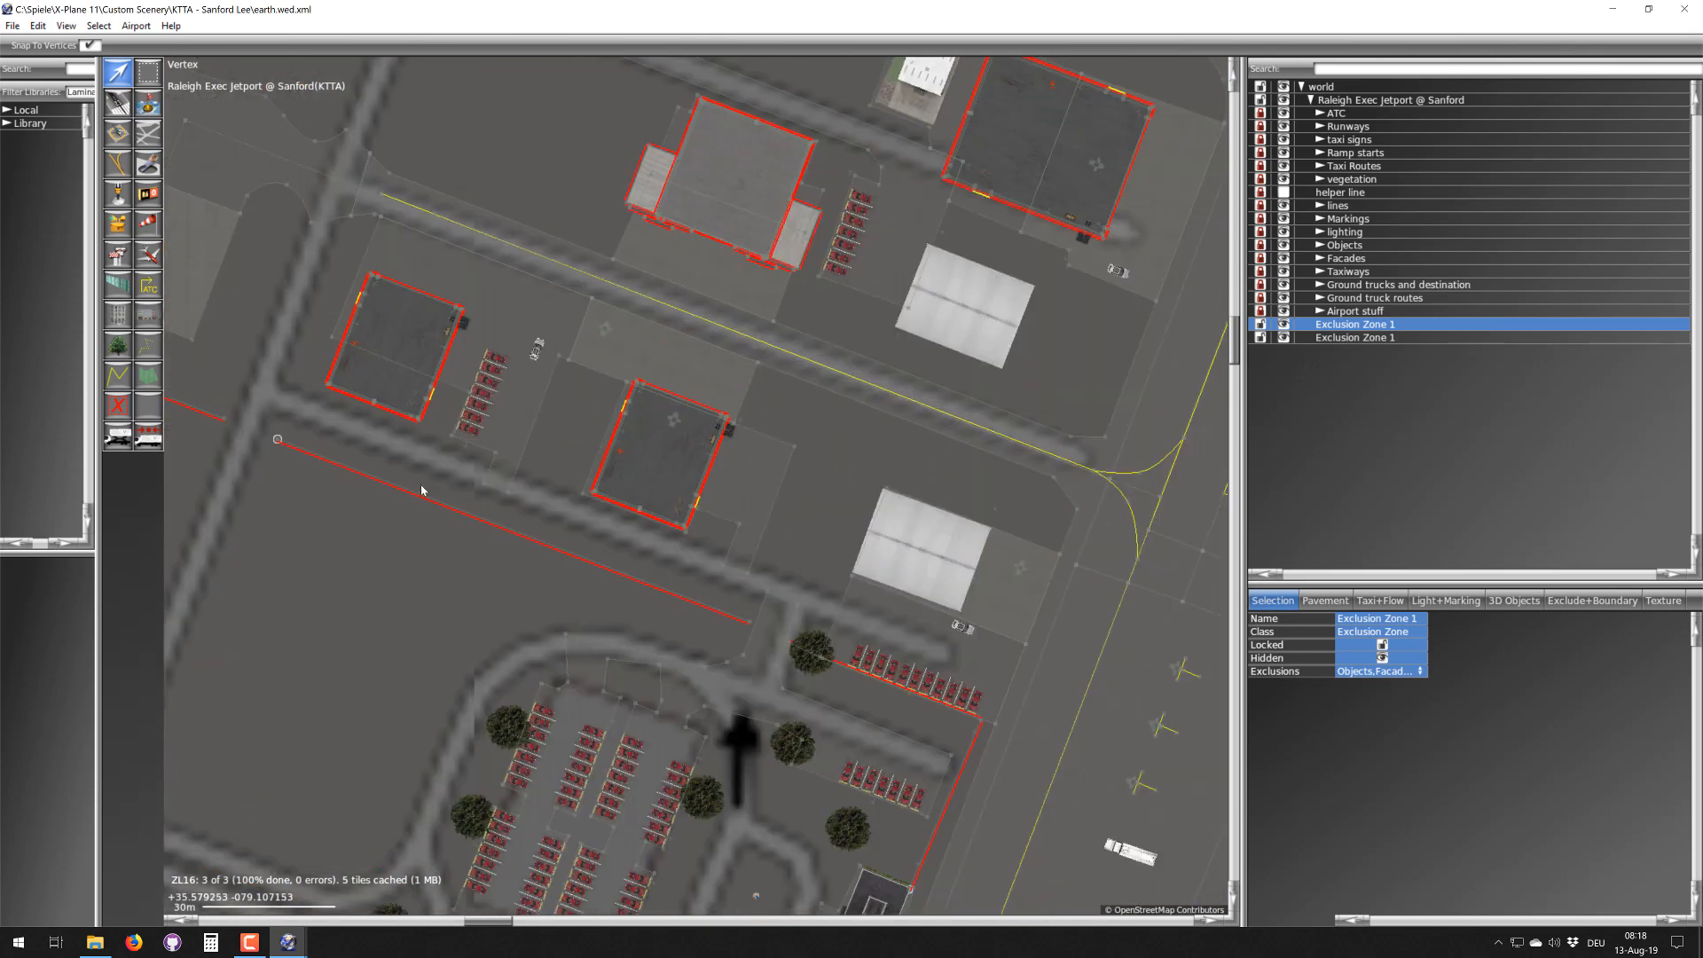
middle_drag(1167, 747, 863, 606)
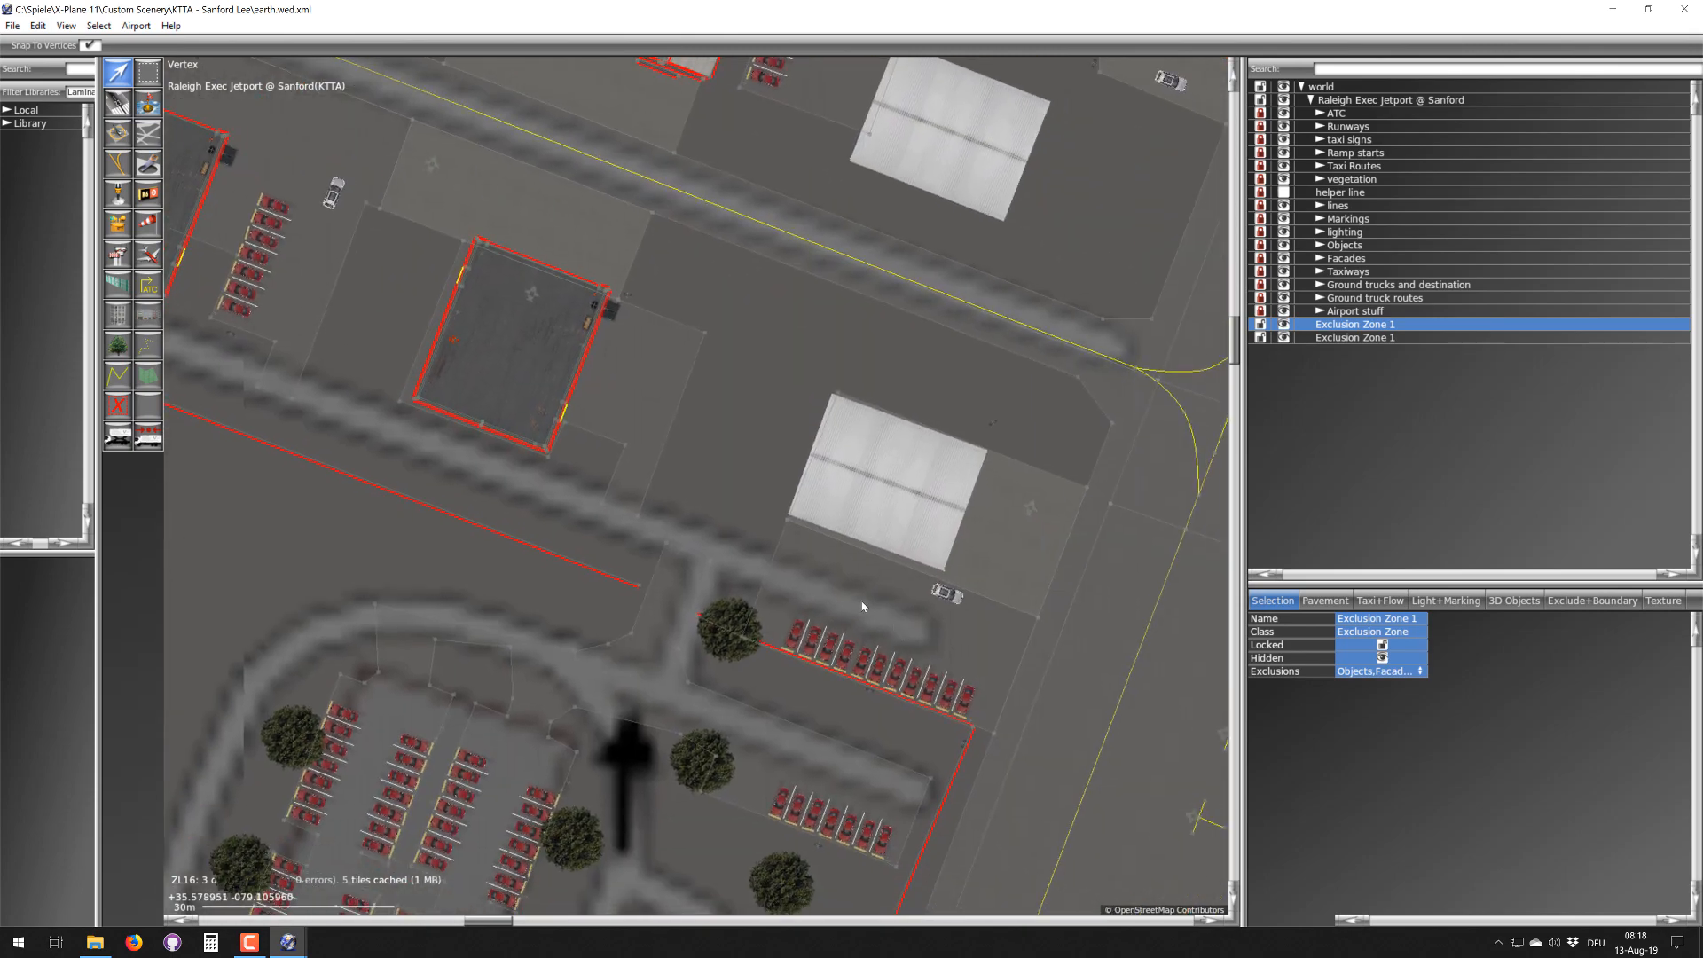
scroll(617, 525, up, 6)
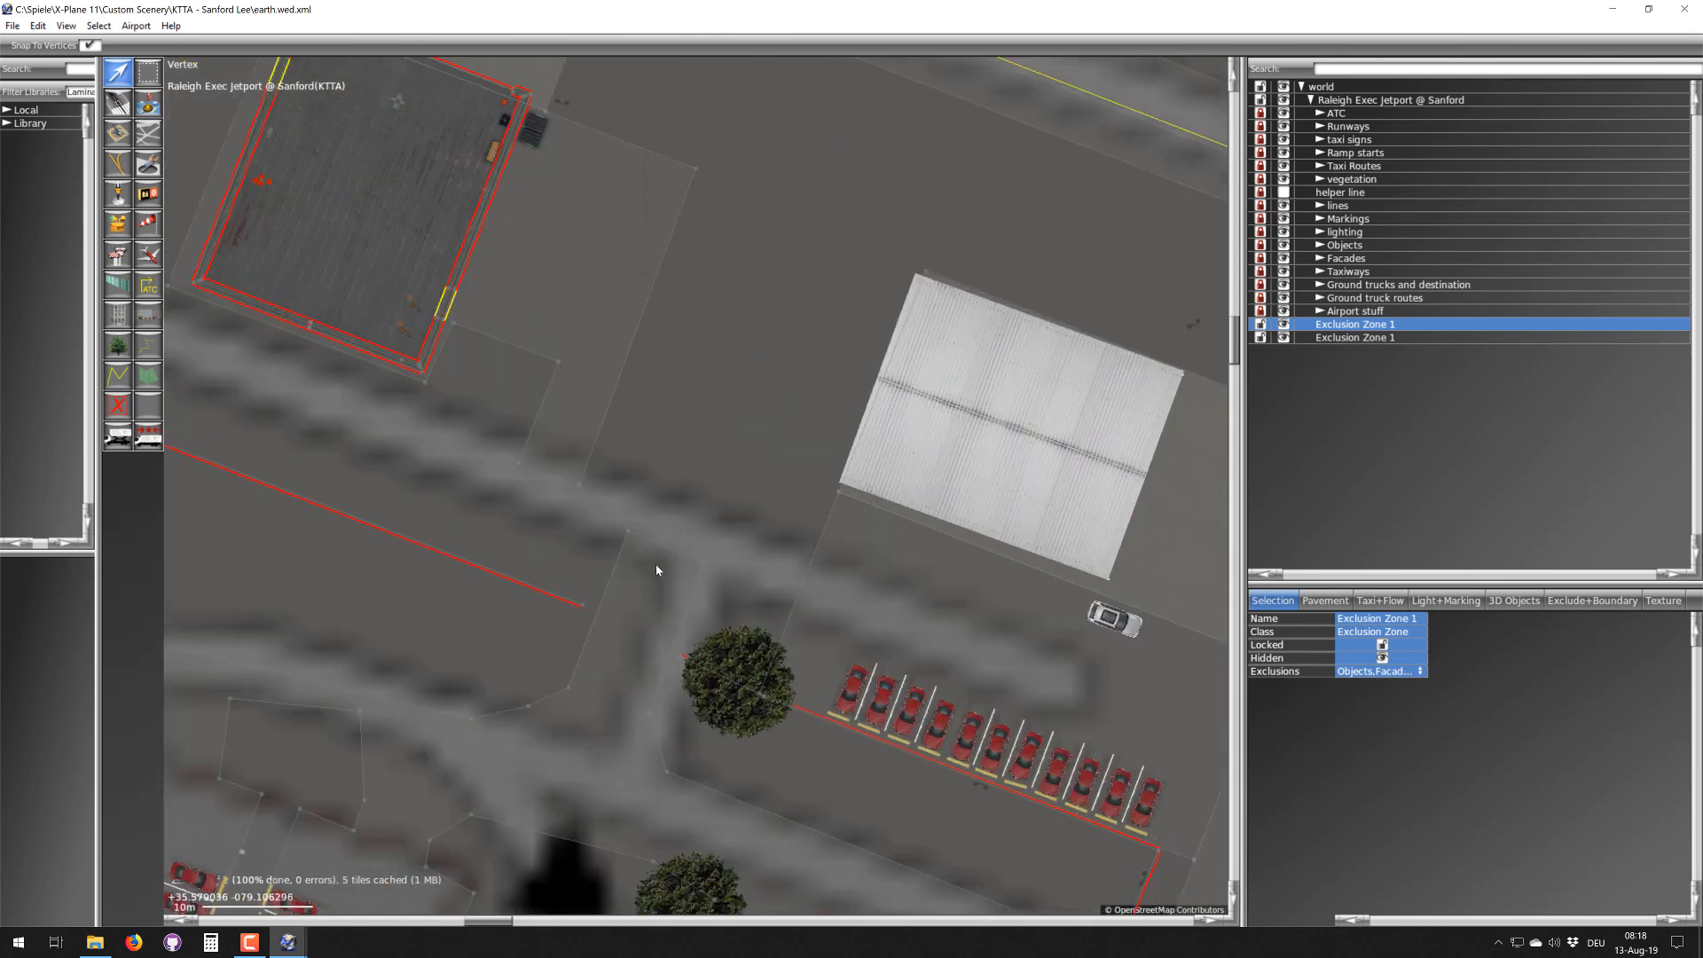
scroll(597, 491, down, 1)
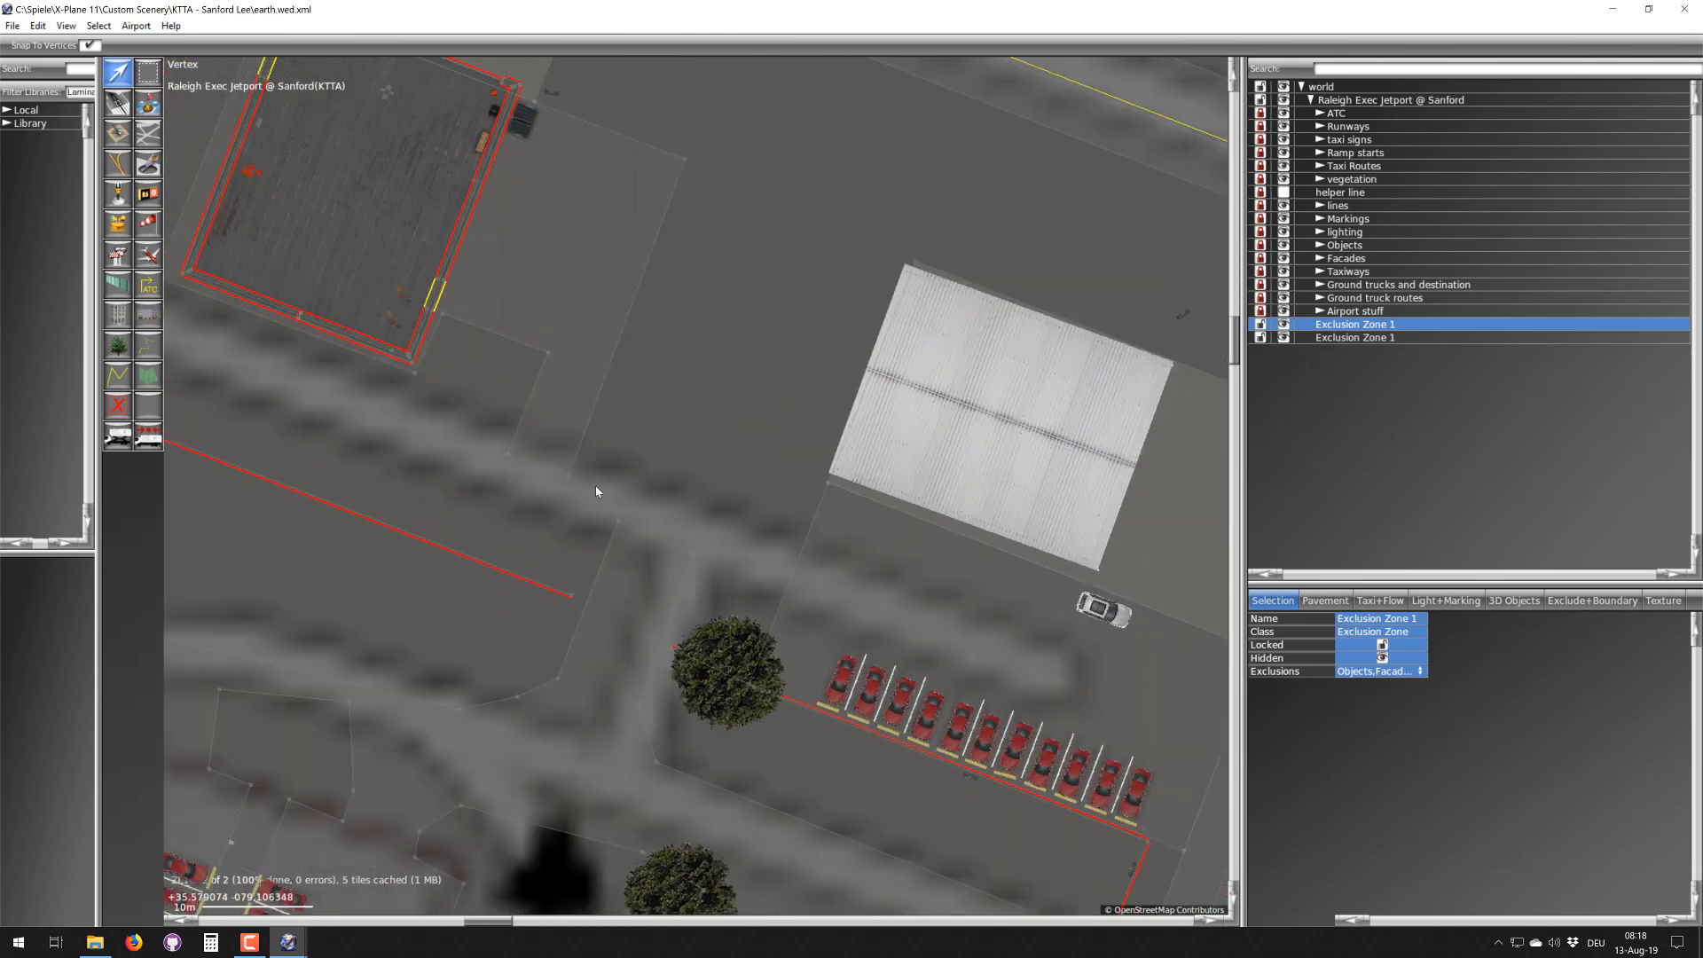
scroll(804, 562, down, 5)
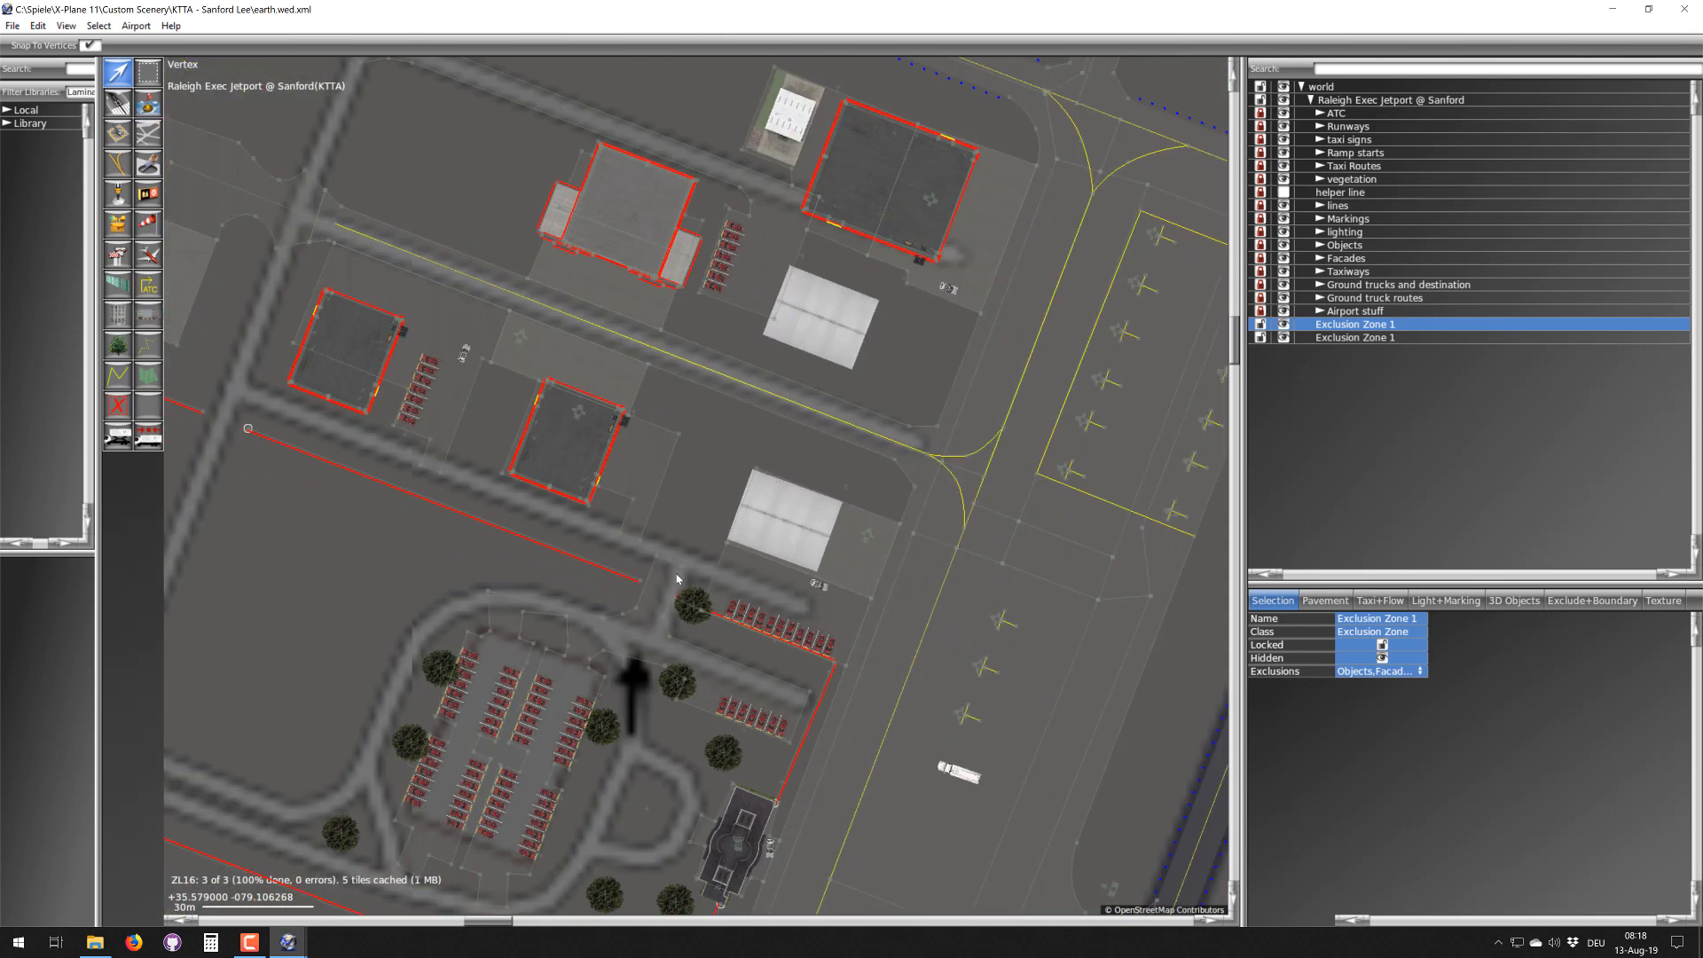
right_drag(651, 668, 701, 497)
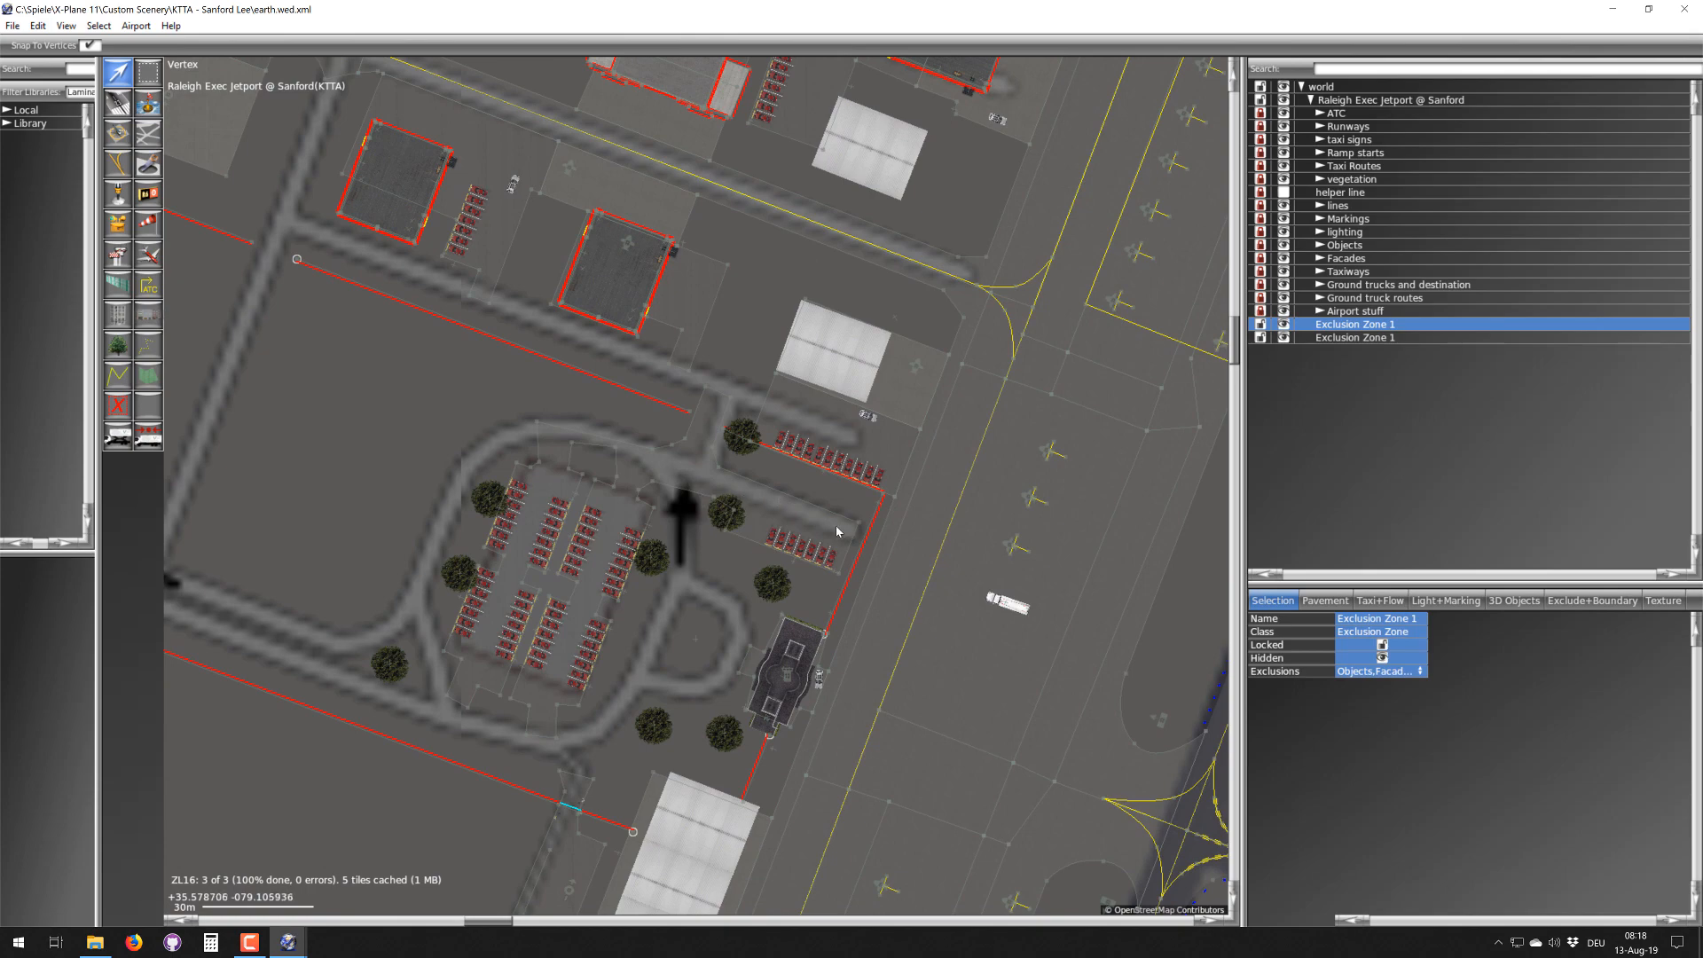
scroll(768, 409, down, 3)
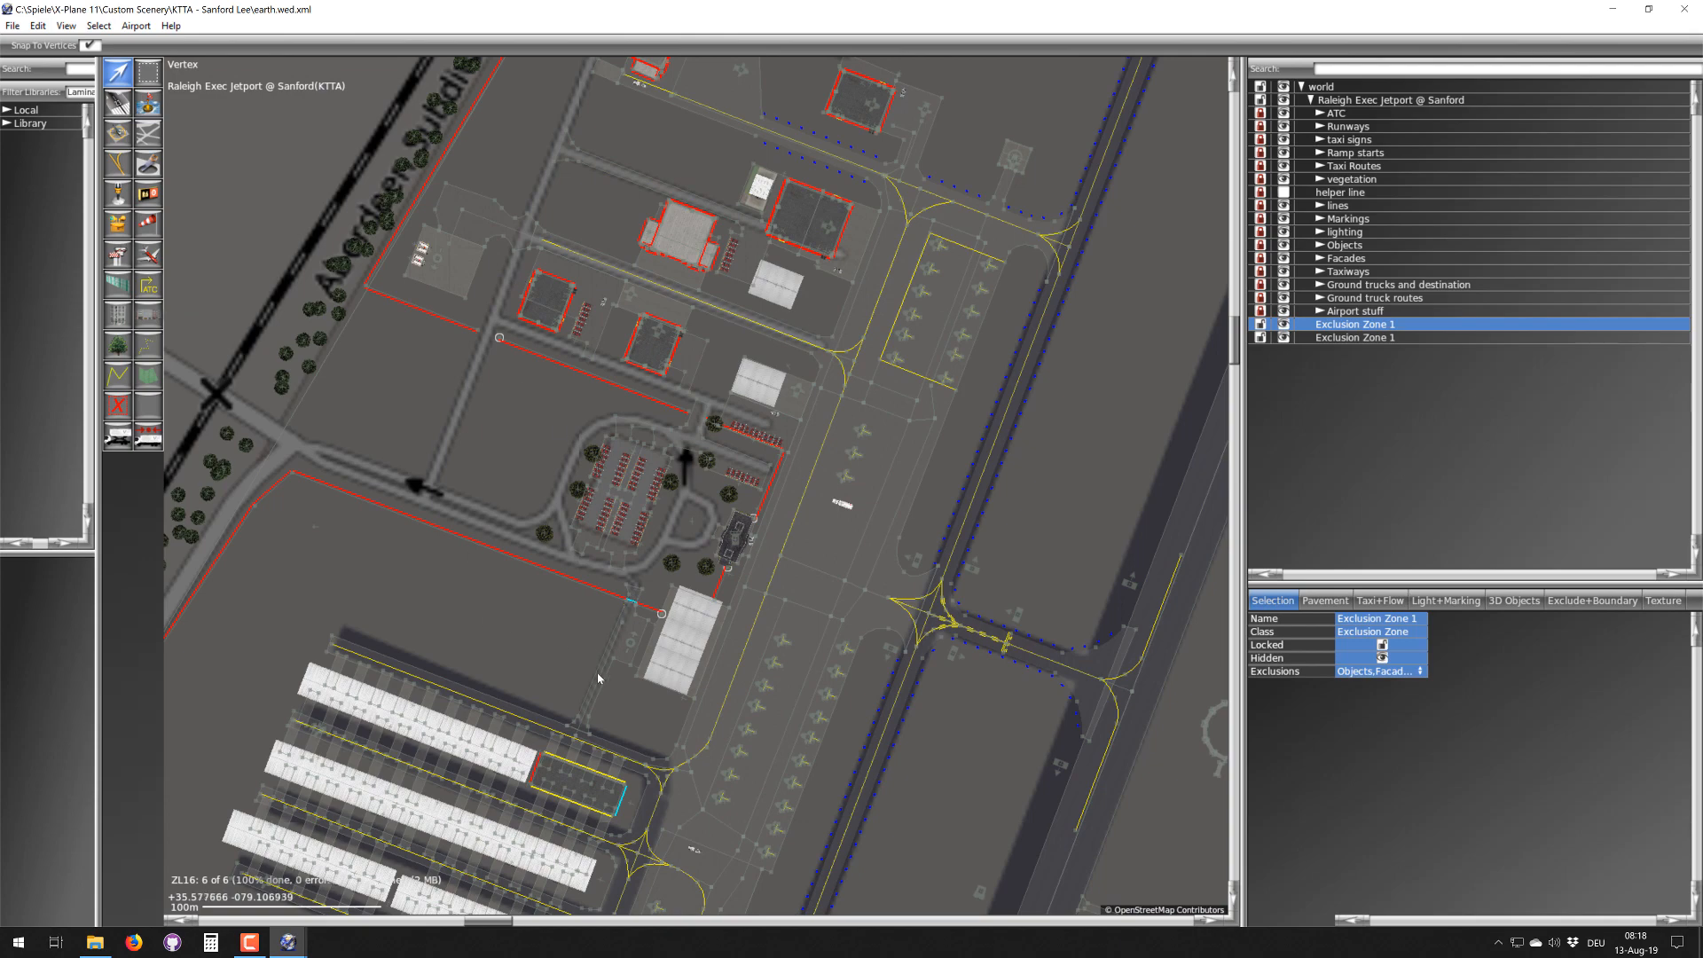
scroll(598, 672, down, 2)
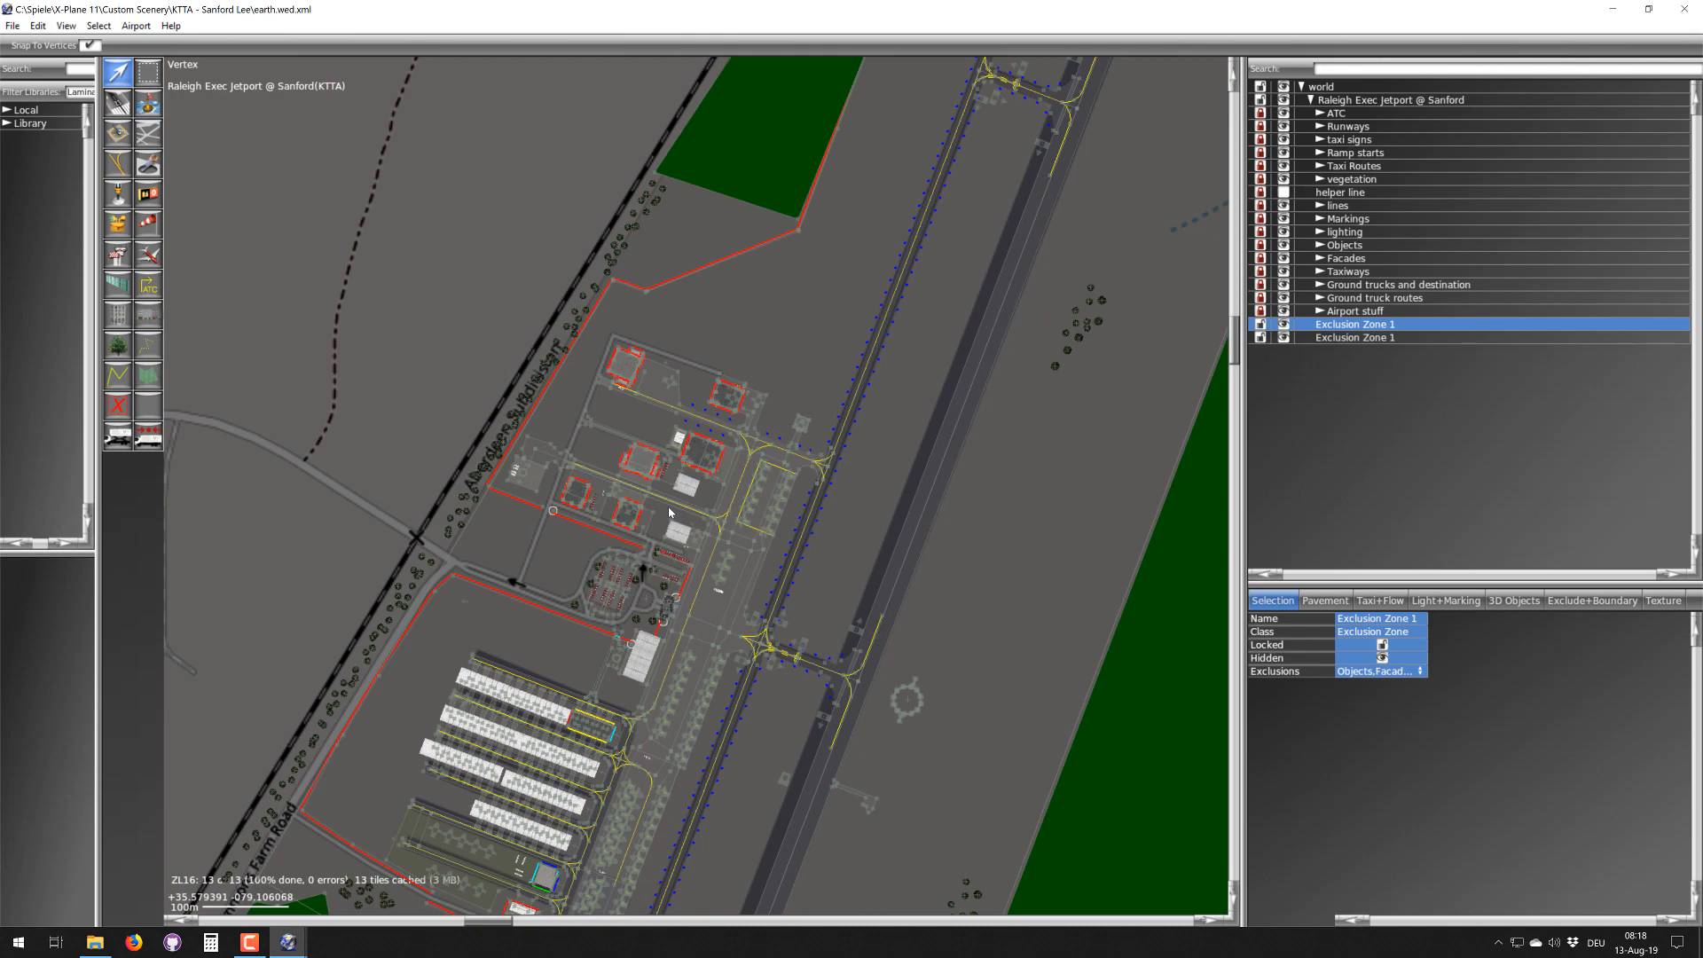
- Examine the map for default roads along the runway, around its northern end and between the surrounding forests
scroll(672, 511, up, 3)
scroll(671, 510, down, 4)
right_drag(776, 380, 457, 589)
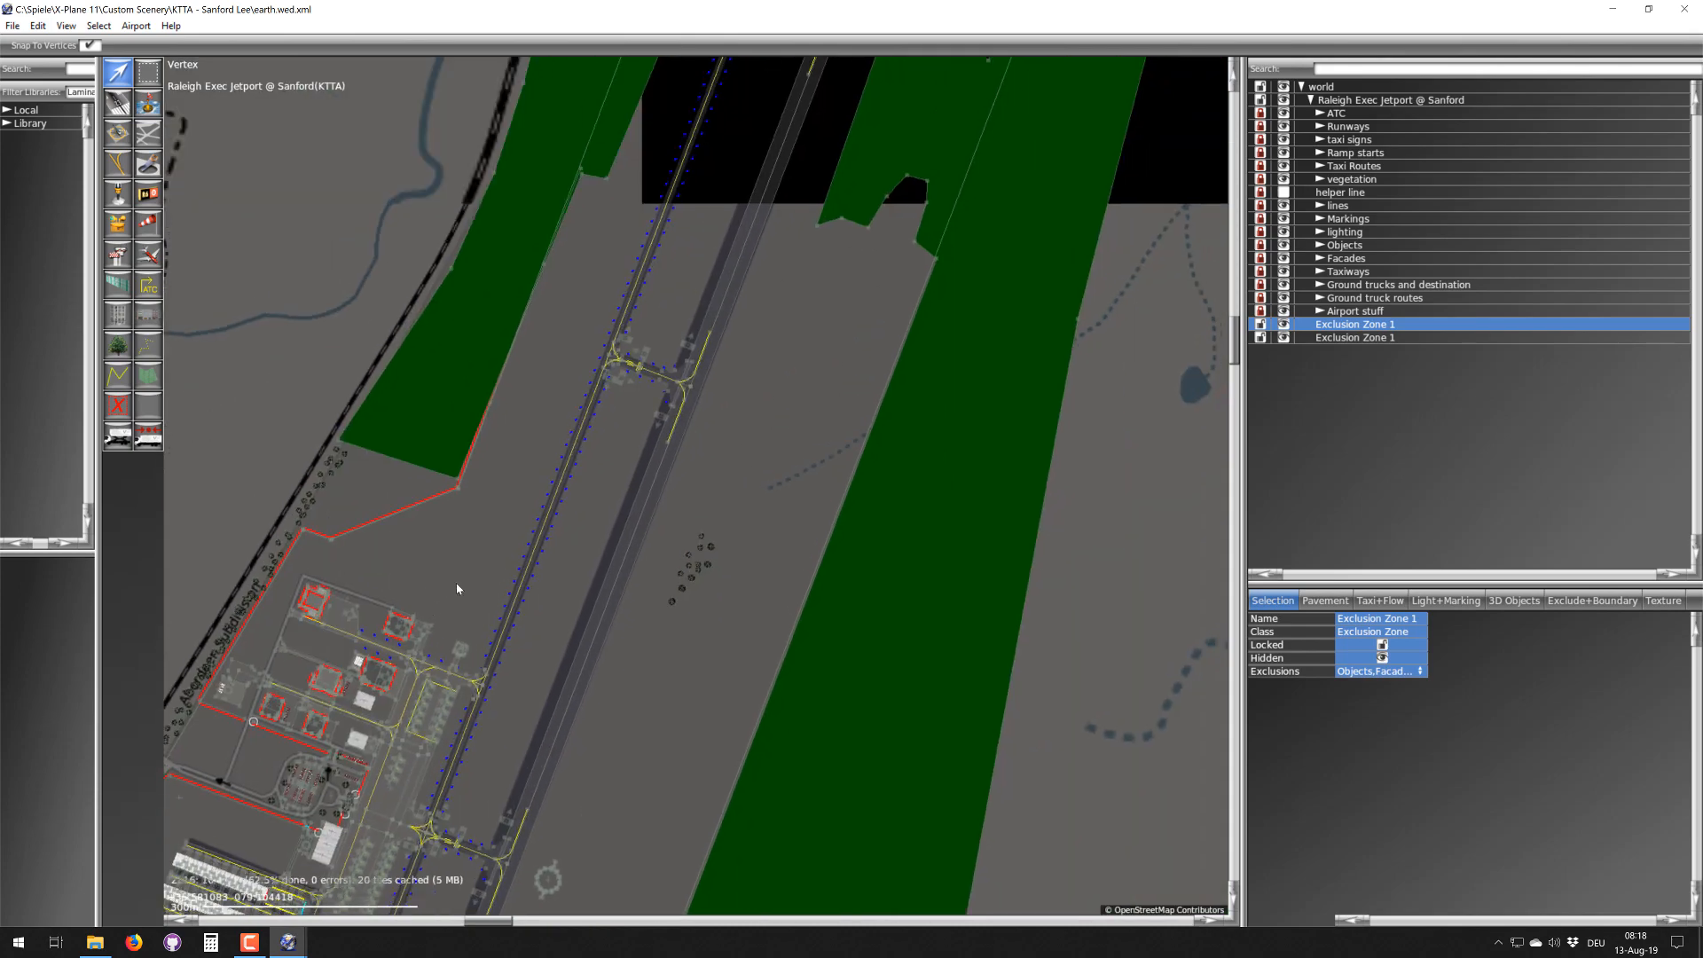
scroll(523, 479, down, 3)
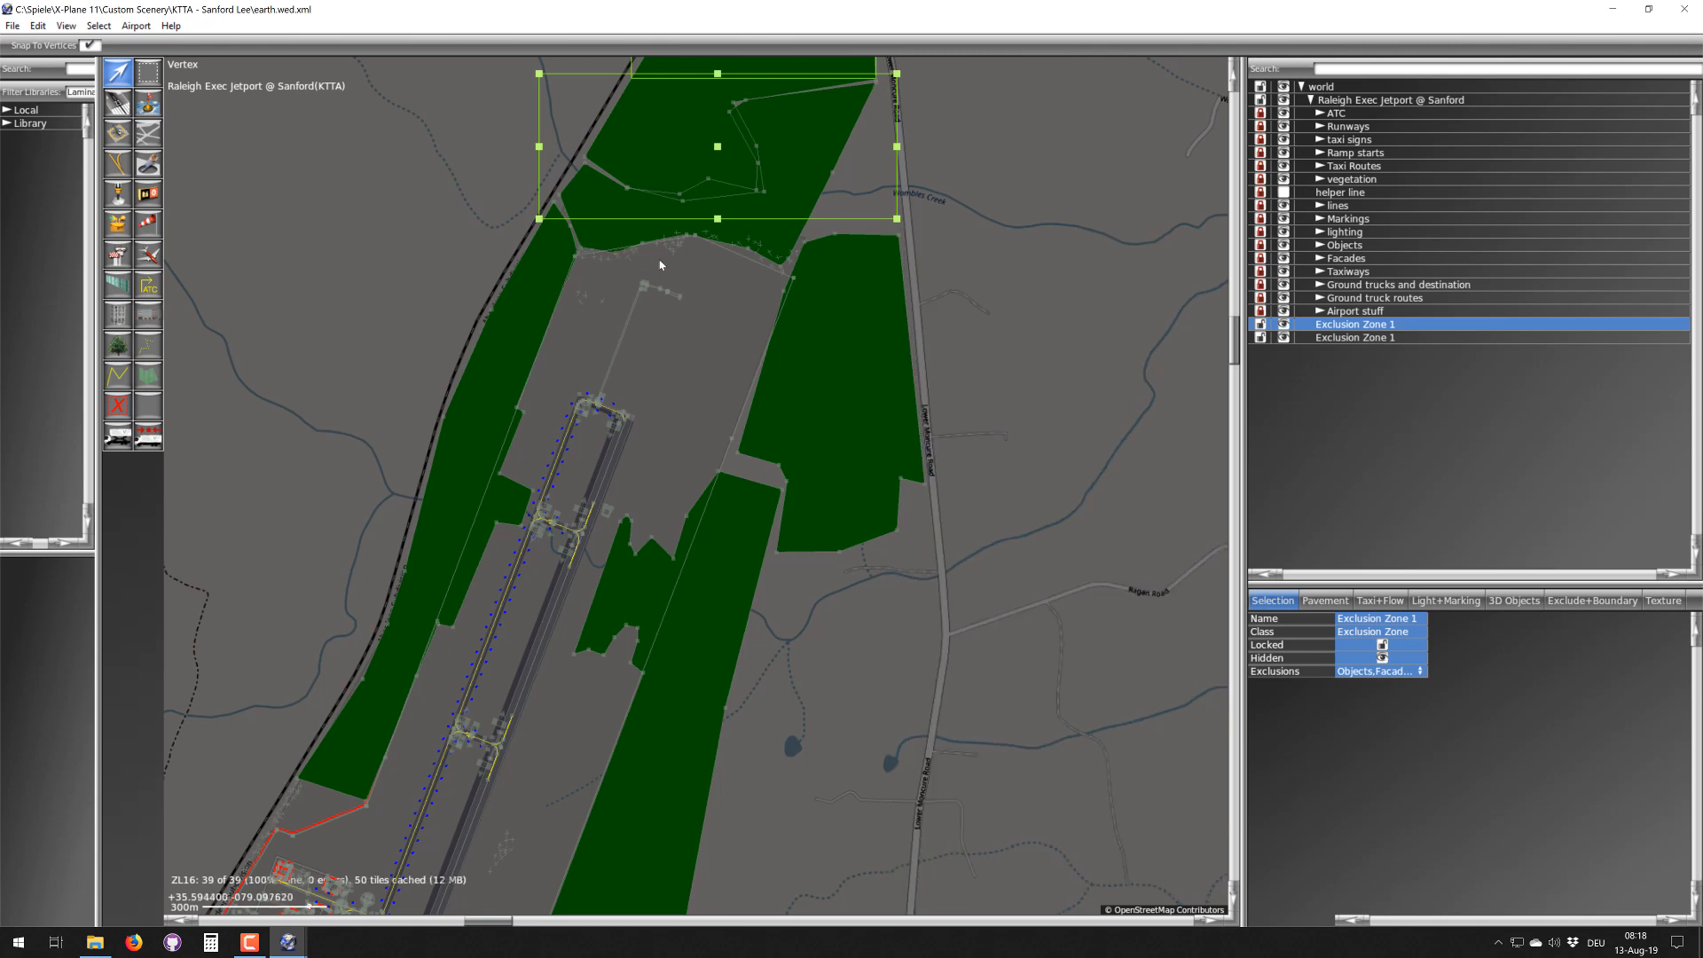
scroll(667, 307, up, 3)
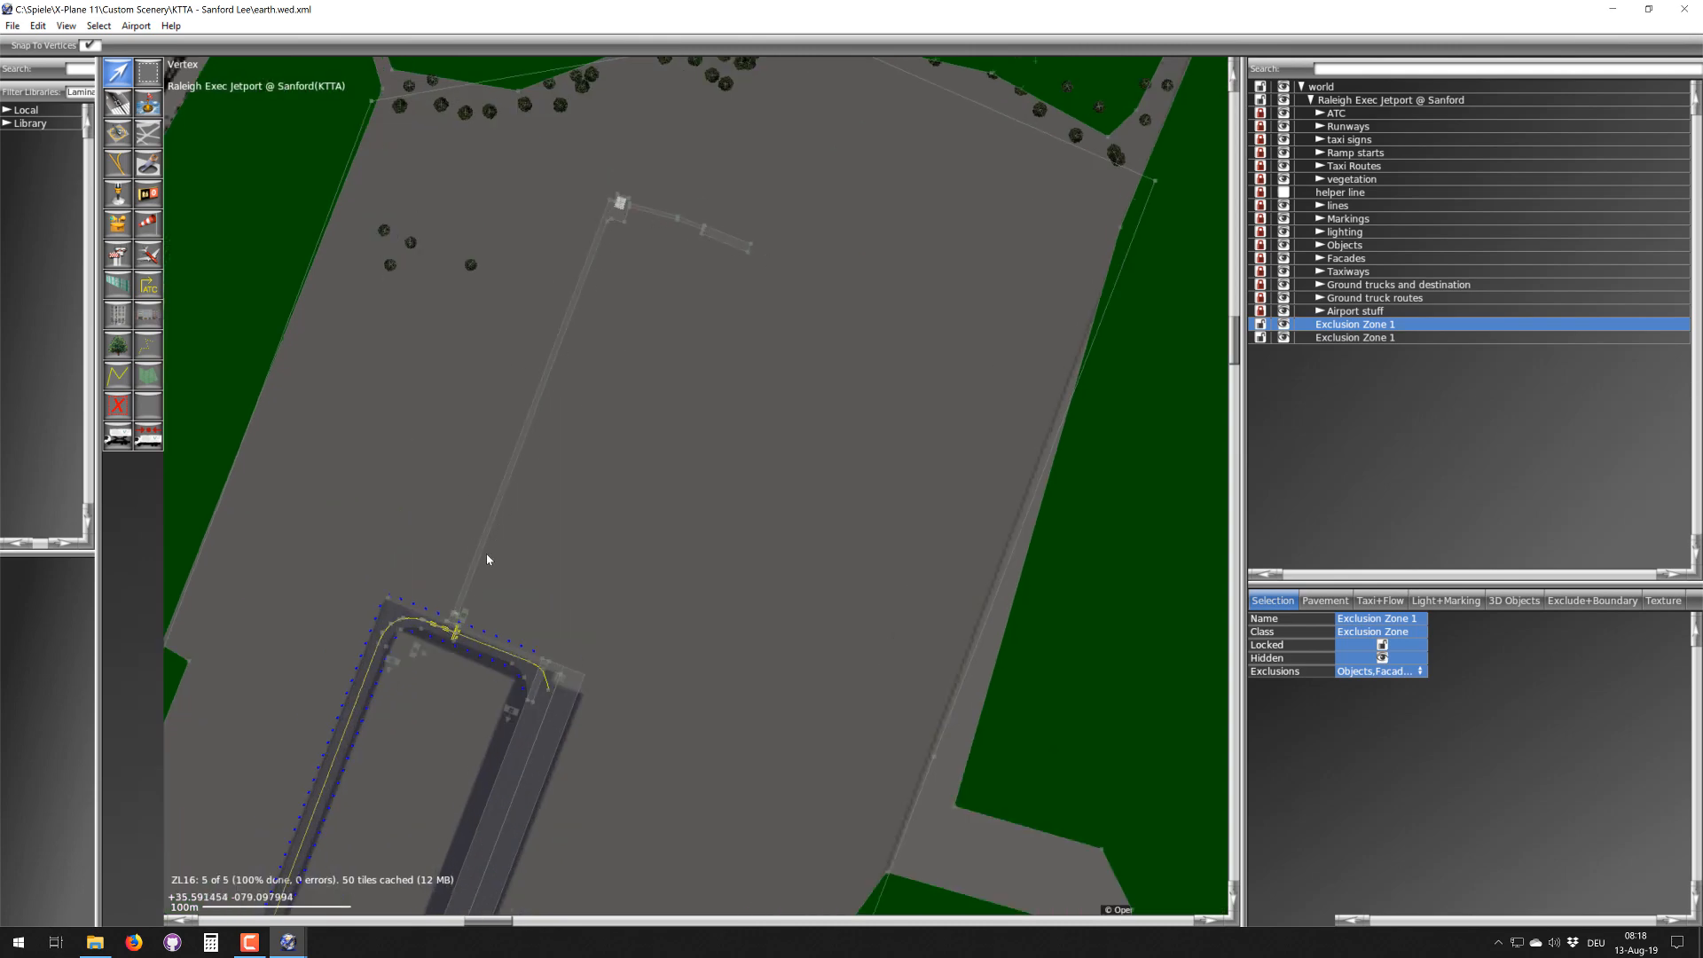
scroll(491, 557, down, 3)
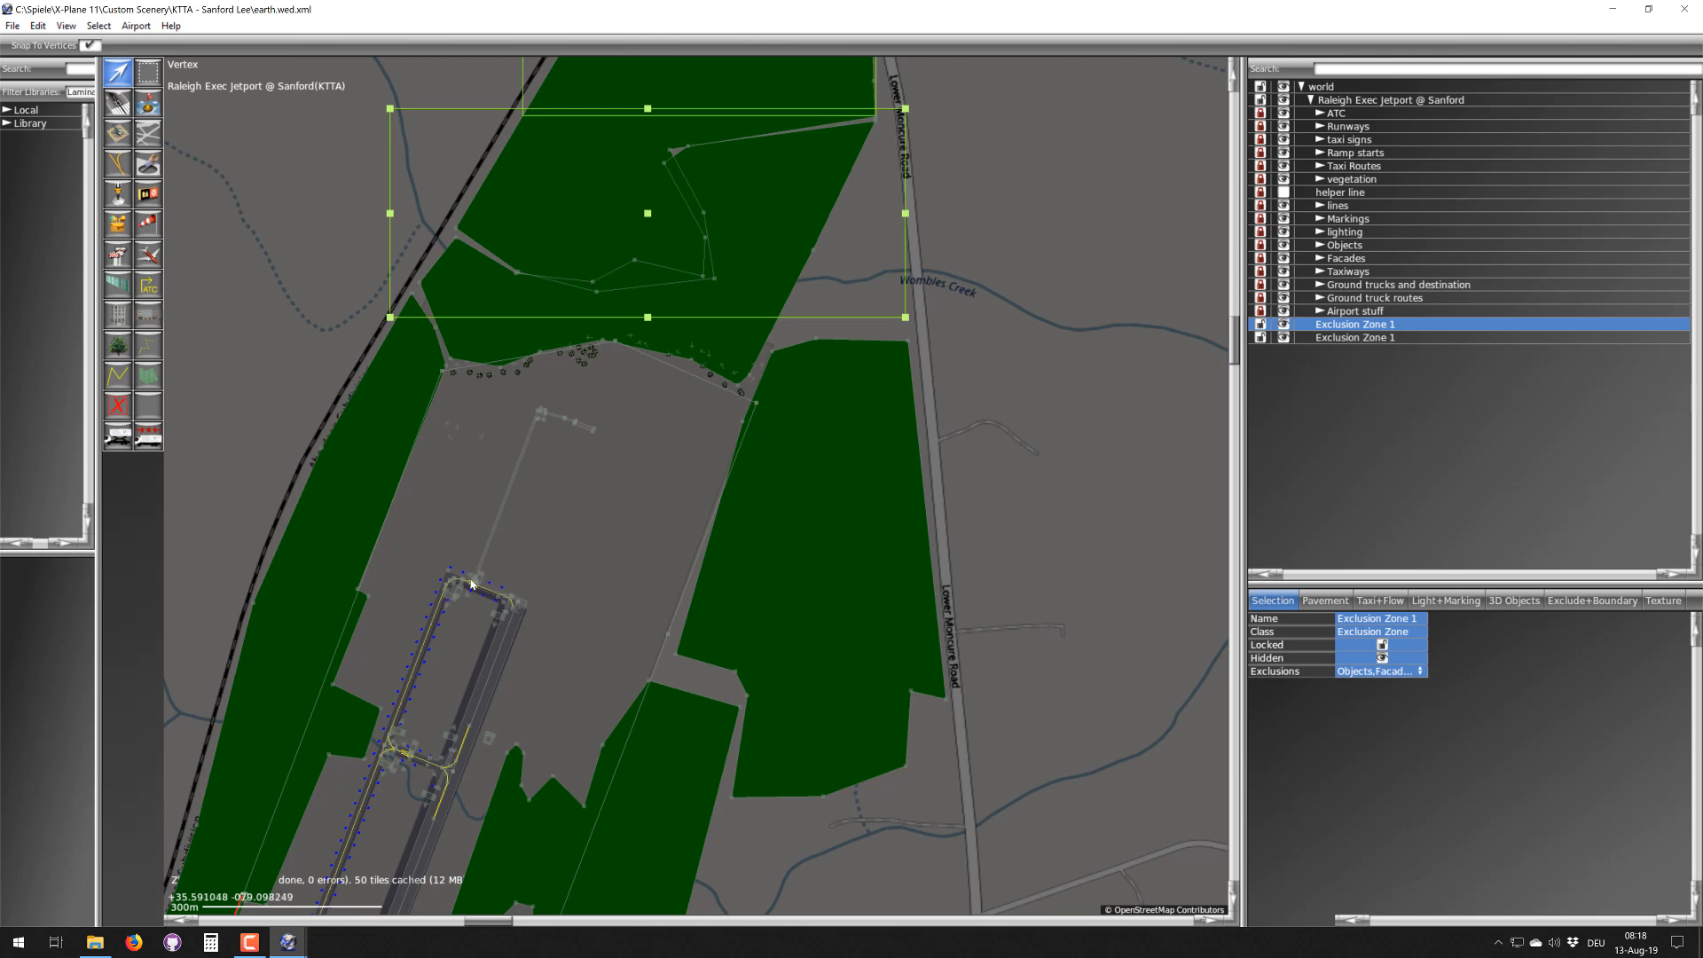
scroll(473, 585, up, 3)
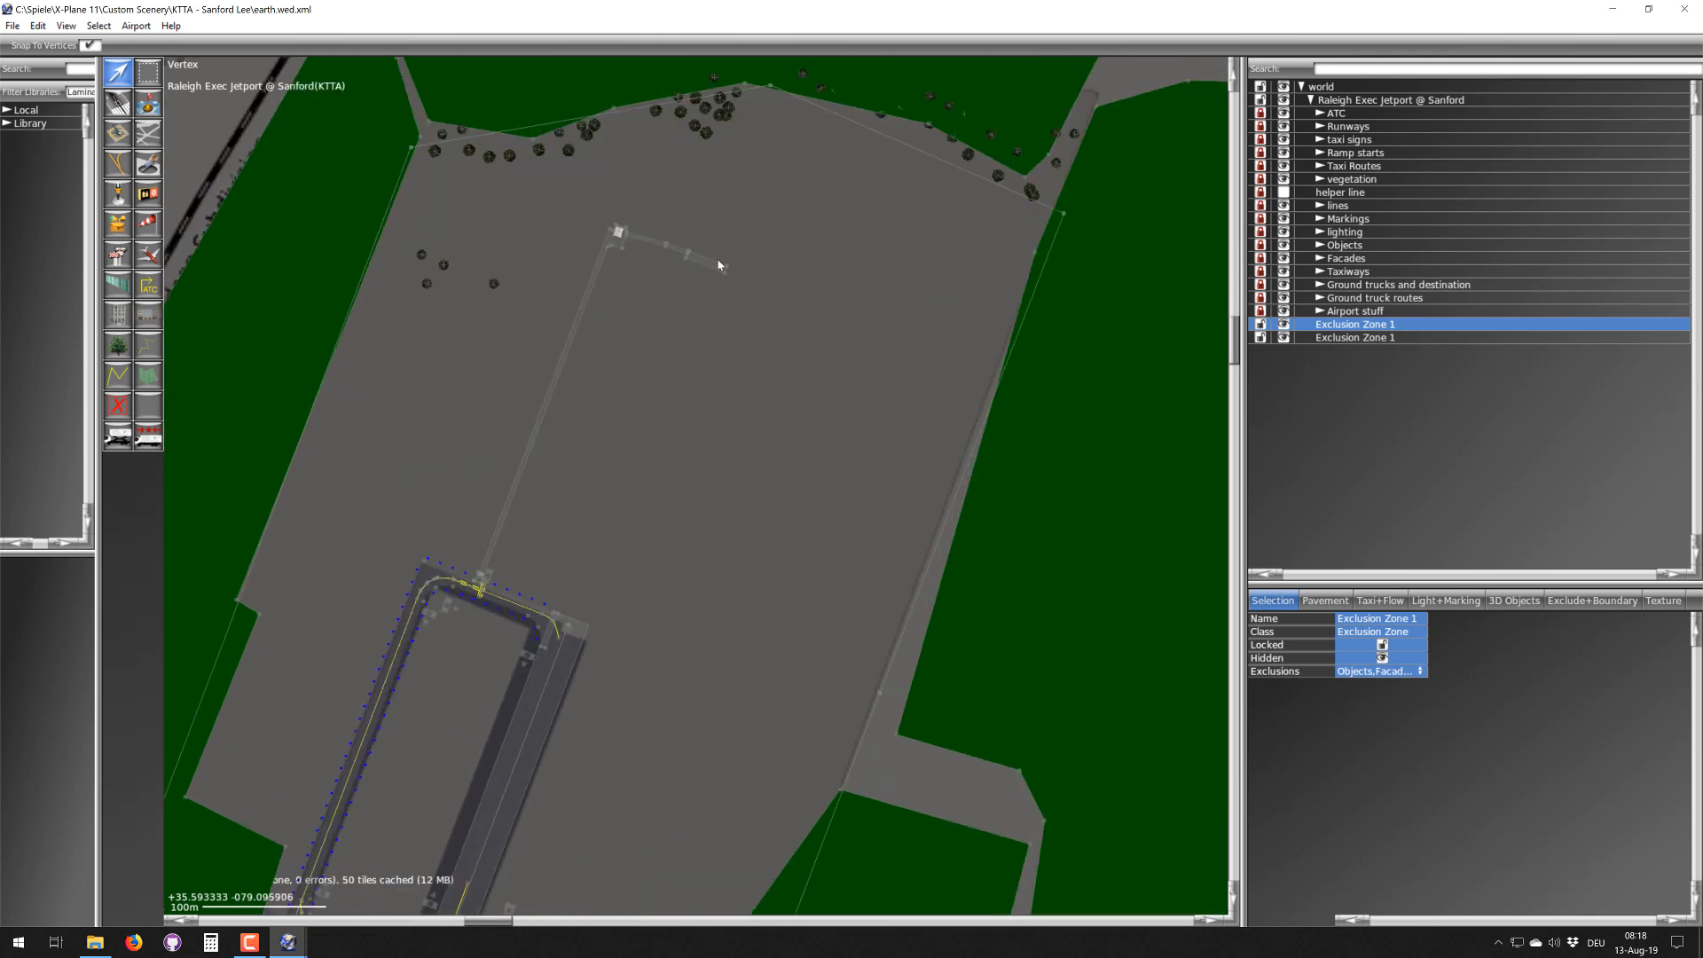
scroll(619, 400, down, 3)
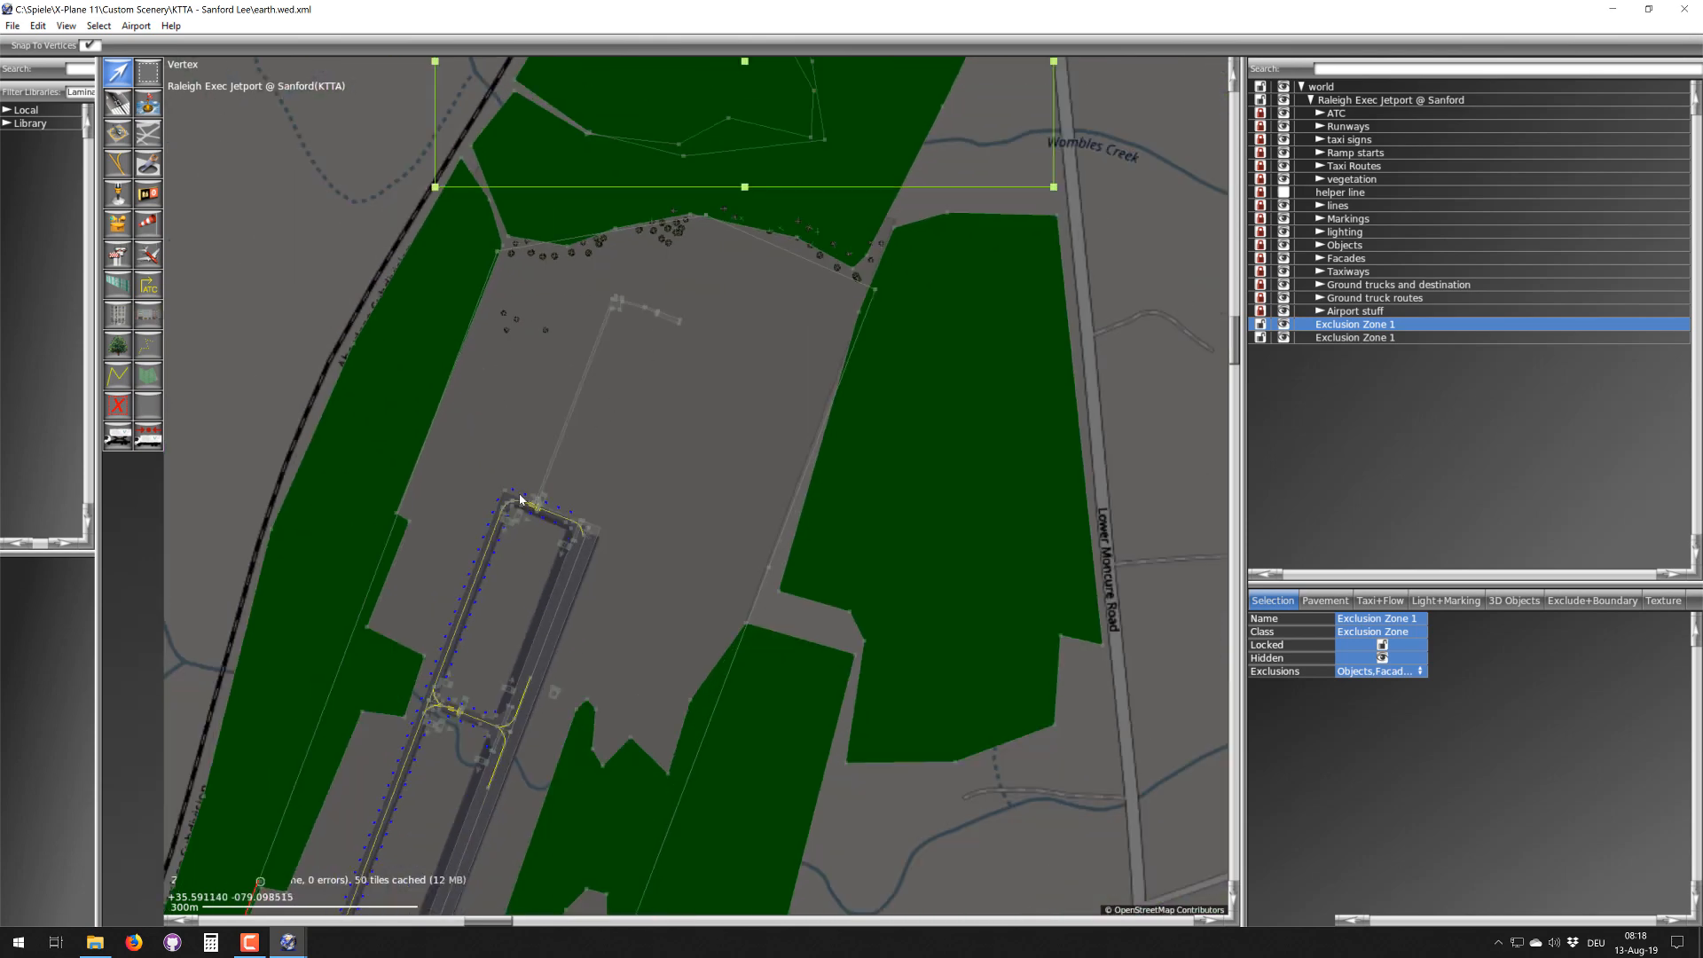
scroll(606, 391, down, 2)
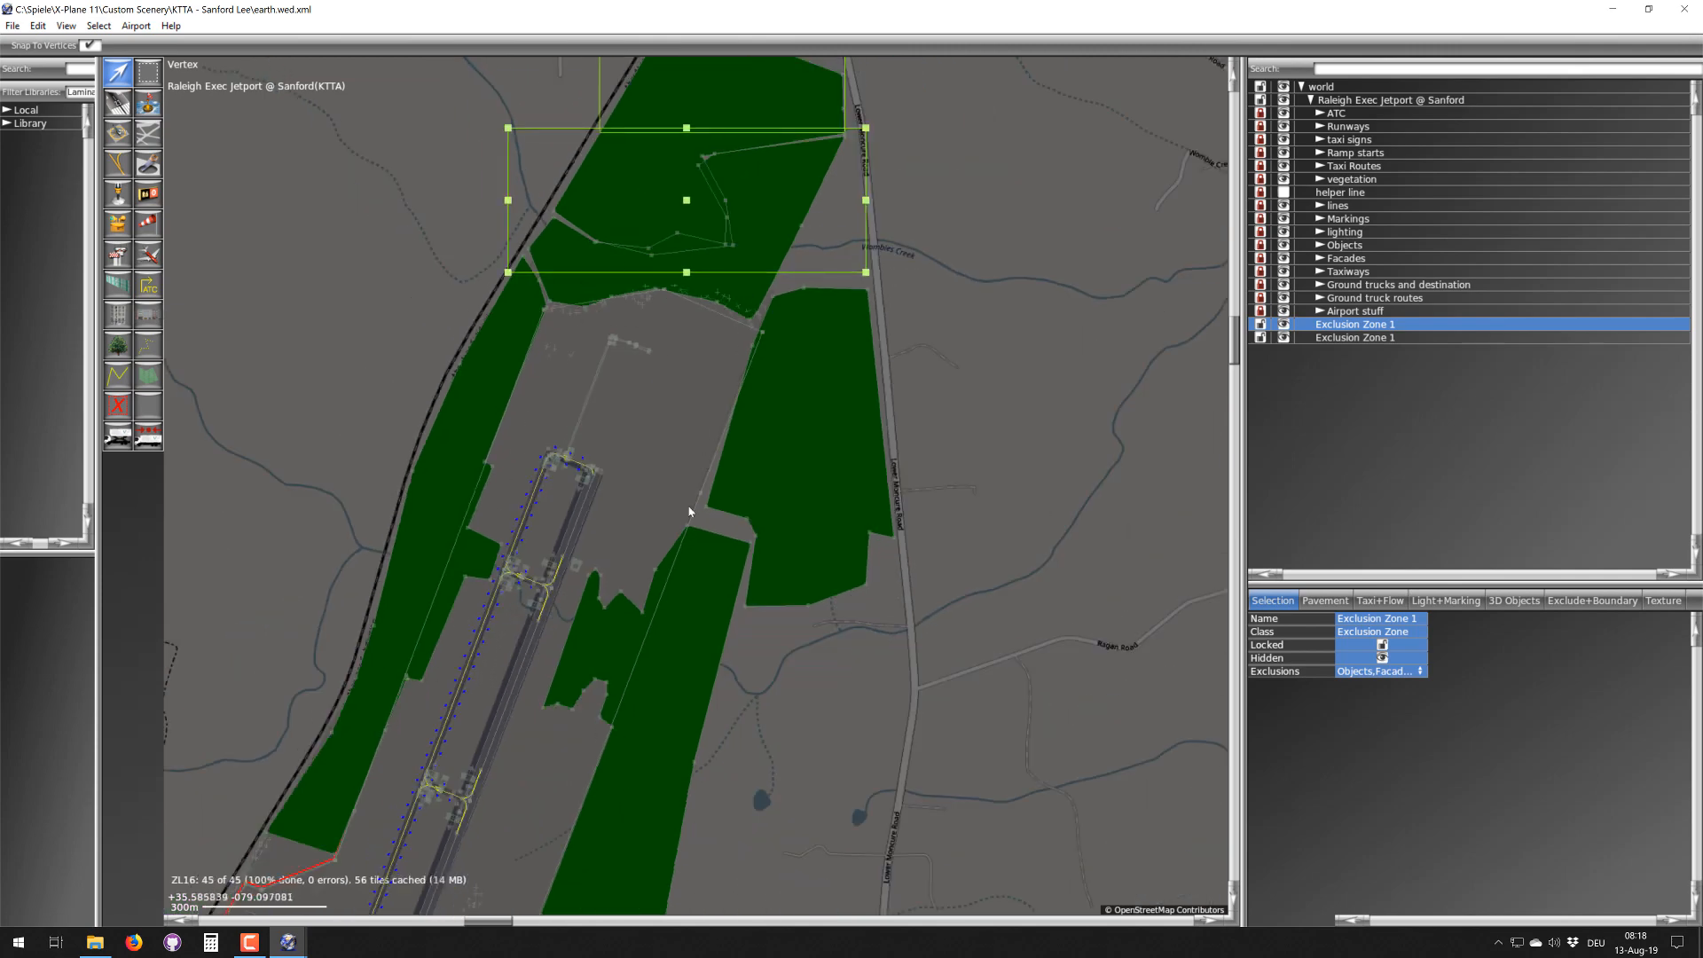
right_drag(448, 776, 590, 424)
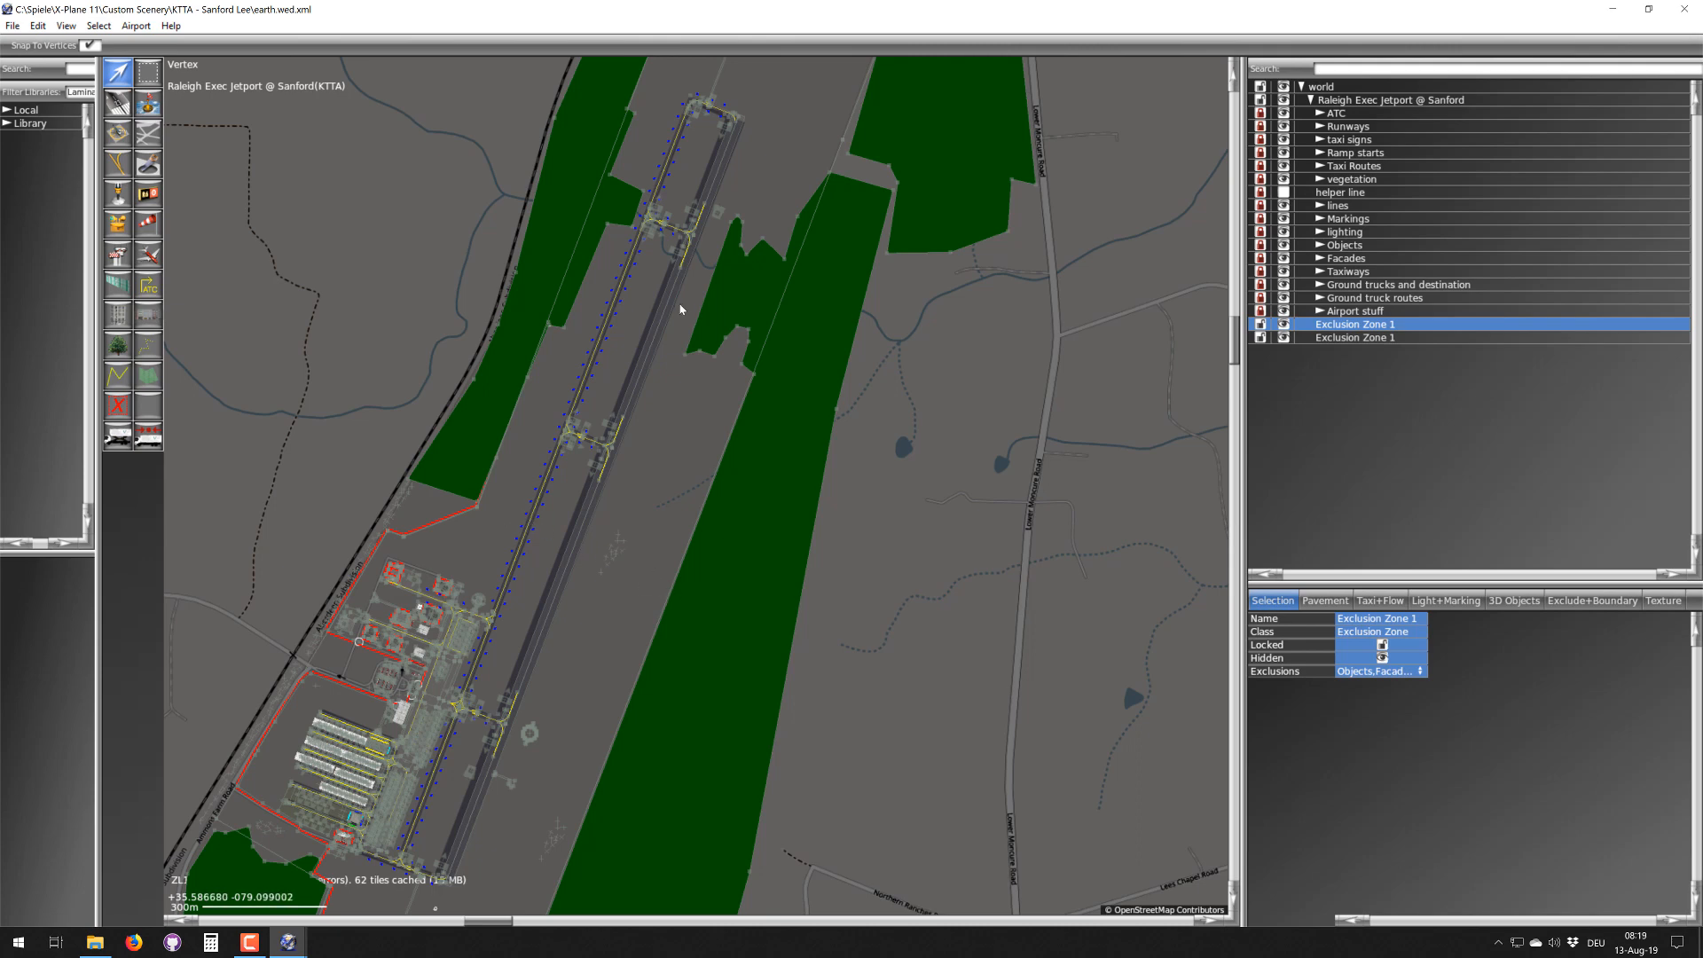
- Move the selected exclusion zone south over the runway's northern end, narrow it, and fit it around the taxiway and approach lighting
right_drag(687, 272, 569, 598)
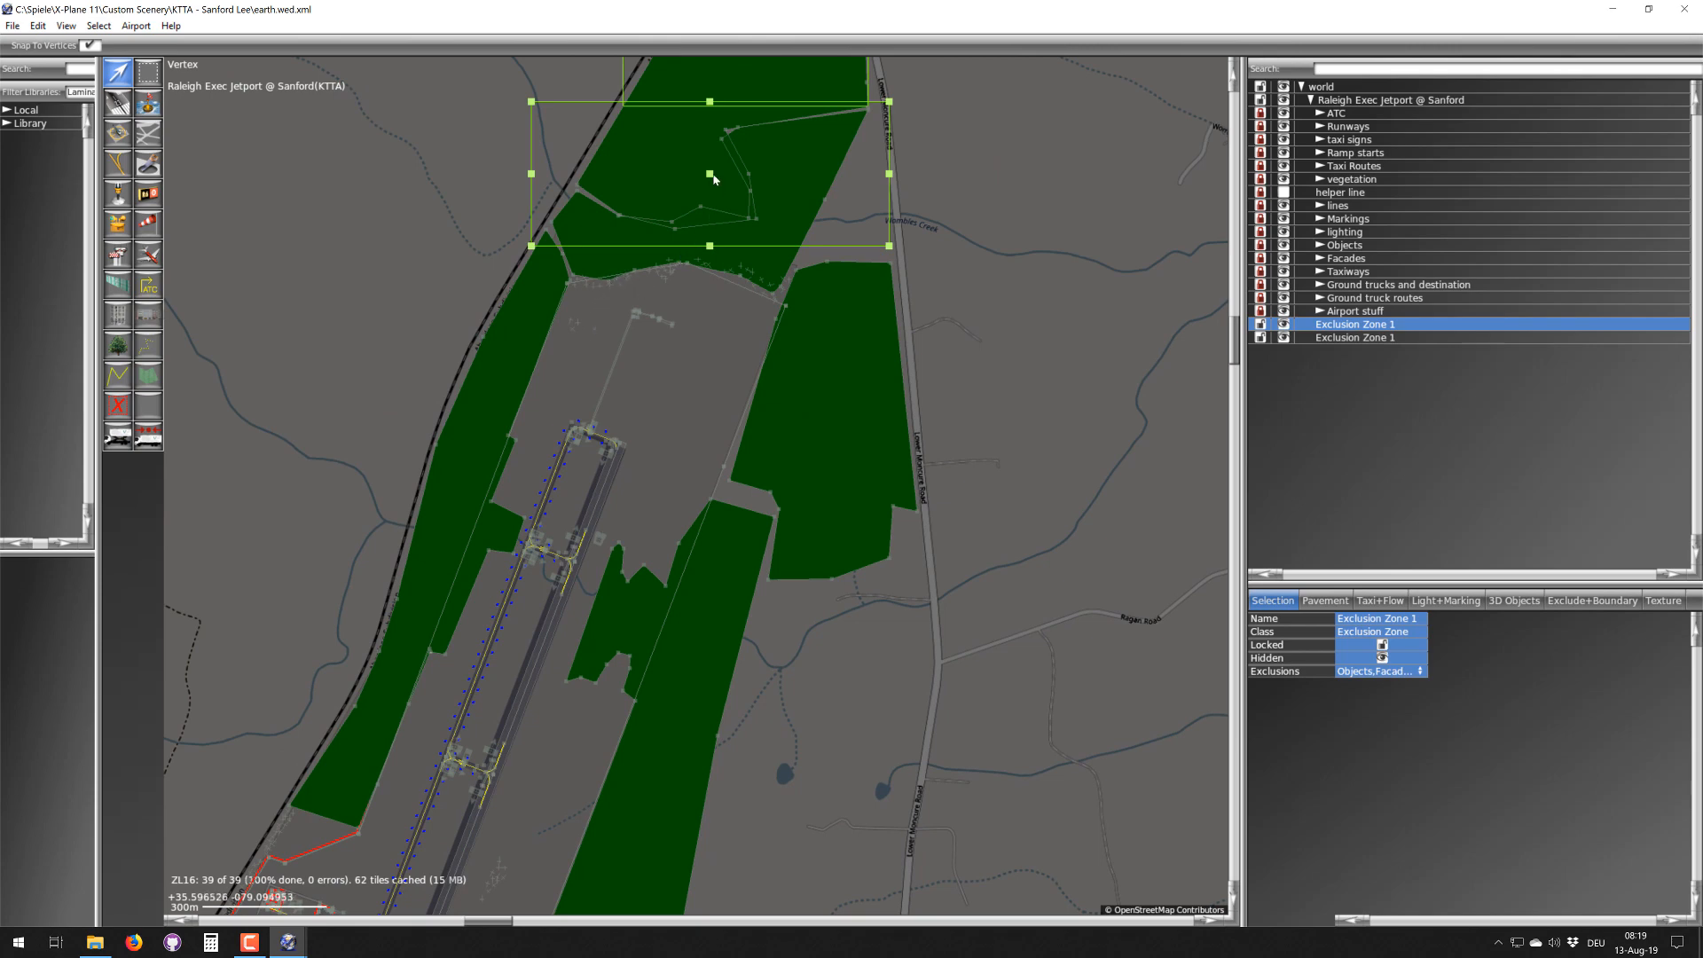
drag(706, 176, 719, 373)
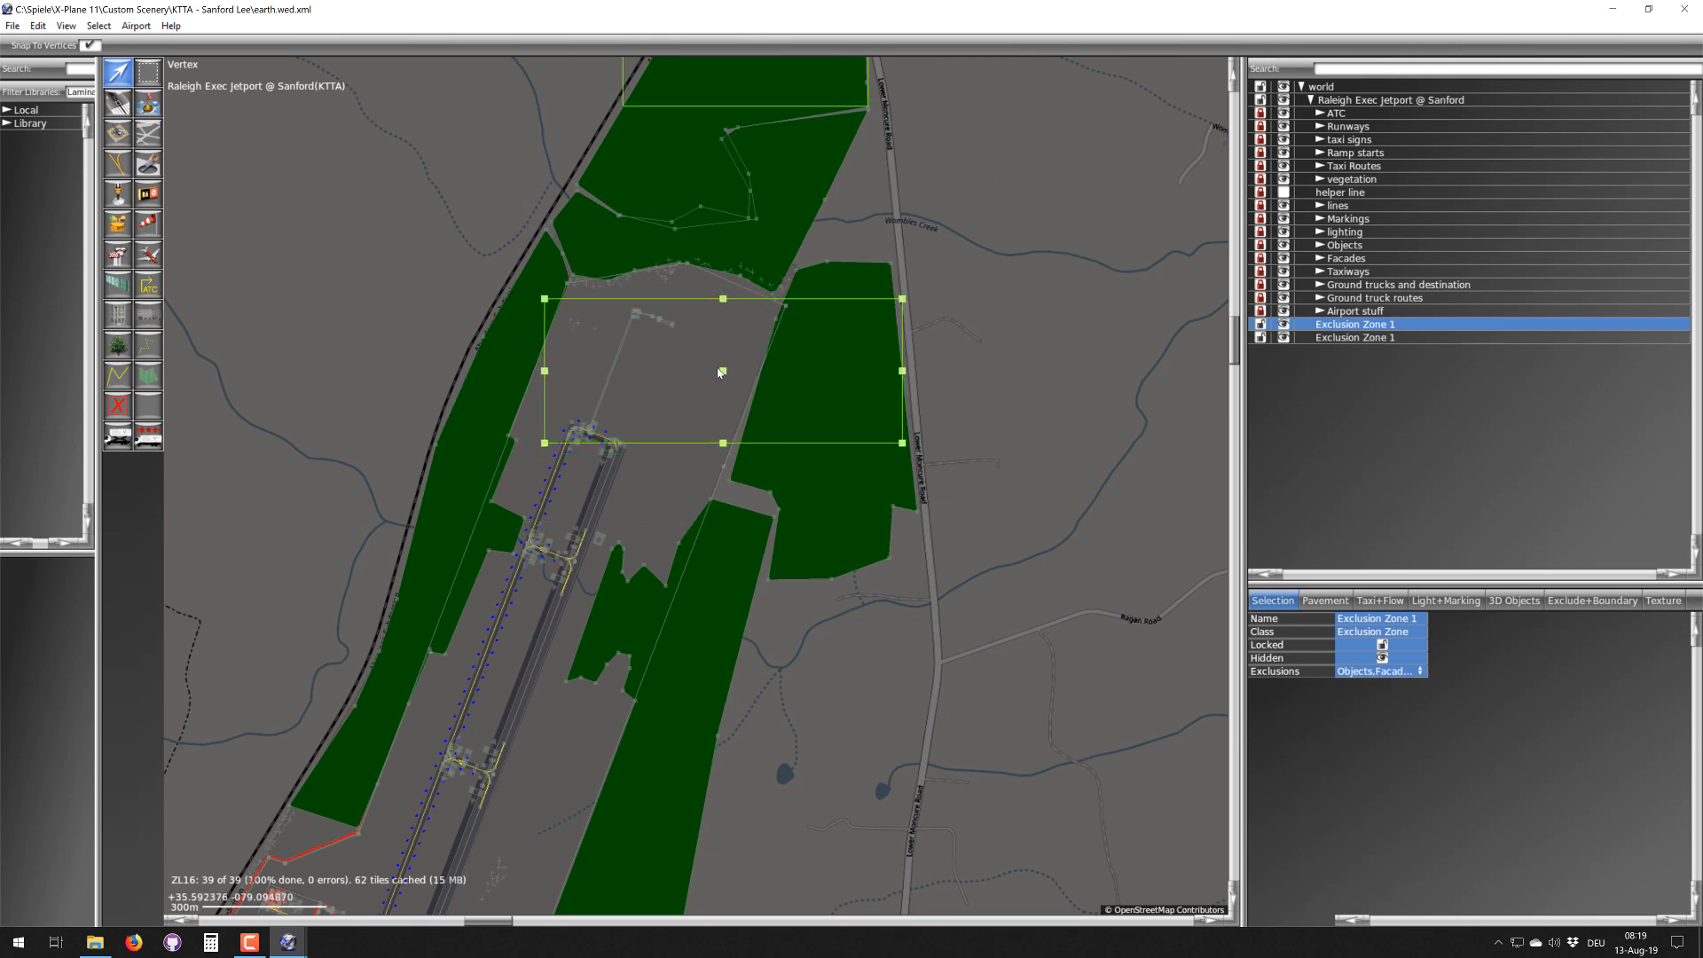
drag(902, 370, 633, 354)
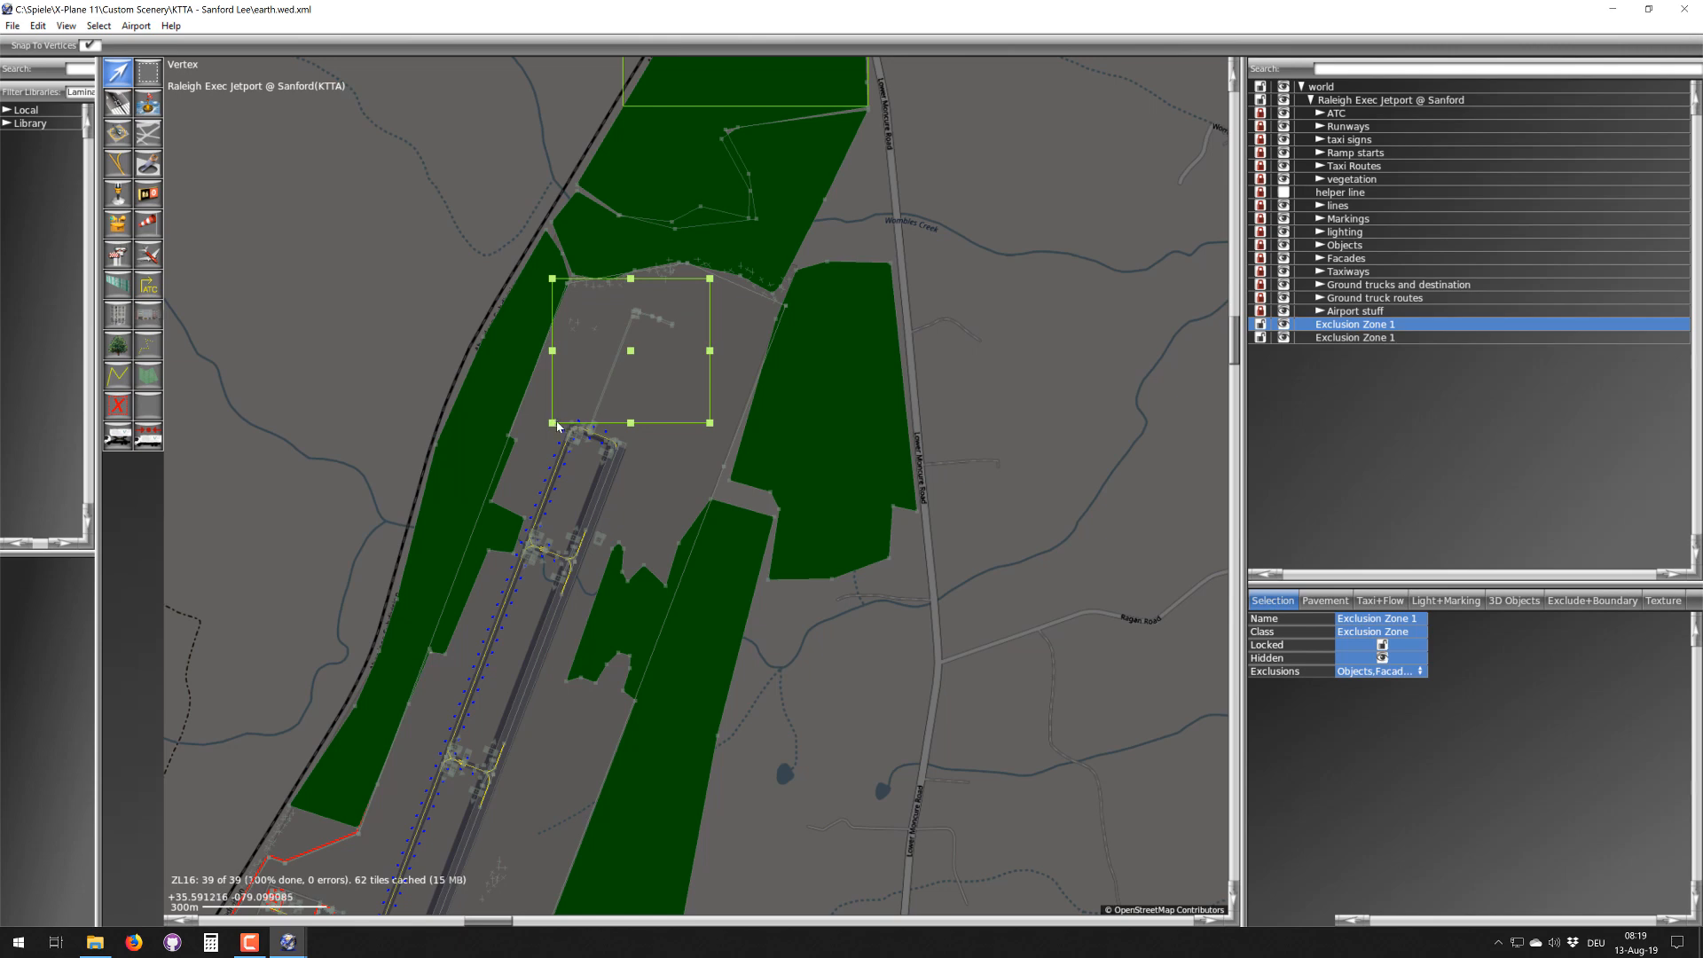
drag(553, 423, 532, 448)
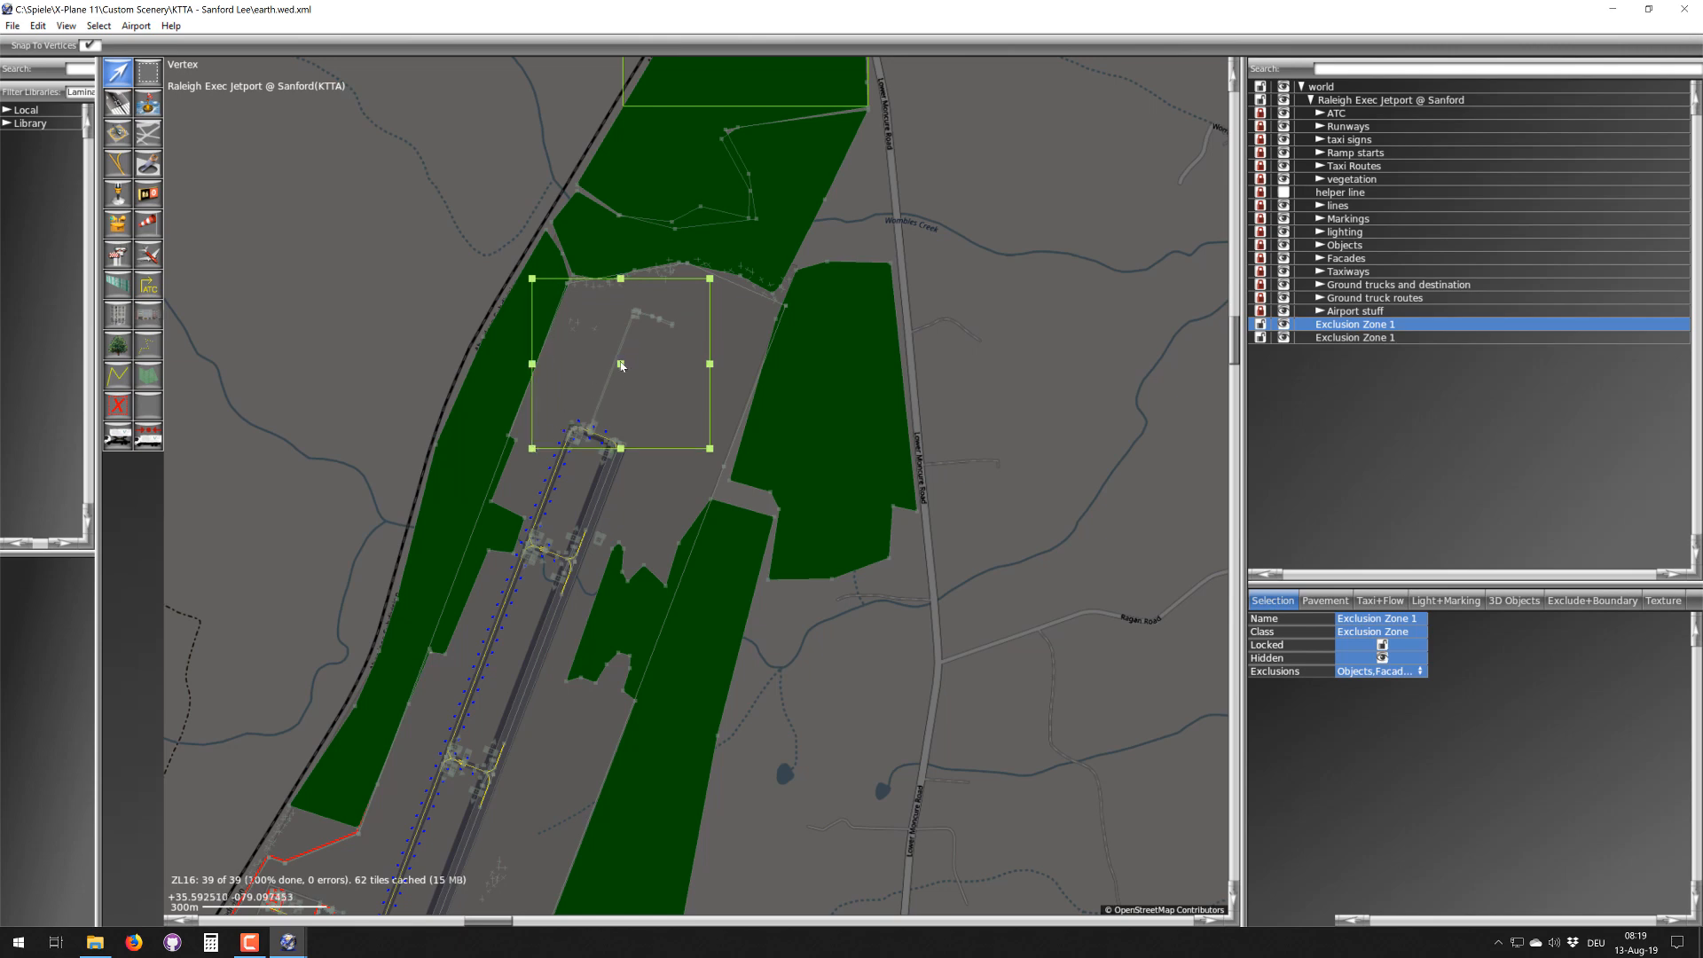
drag(621, 364, 633, 386)
scroll(581, 284, up, 5)
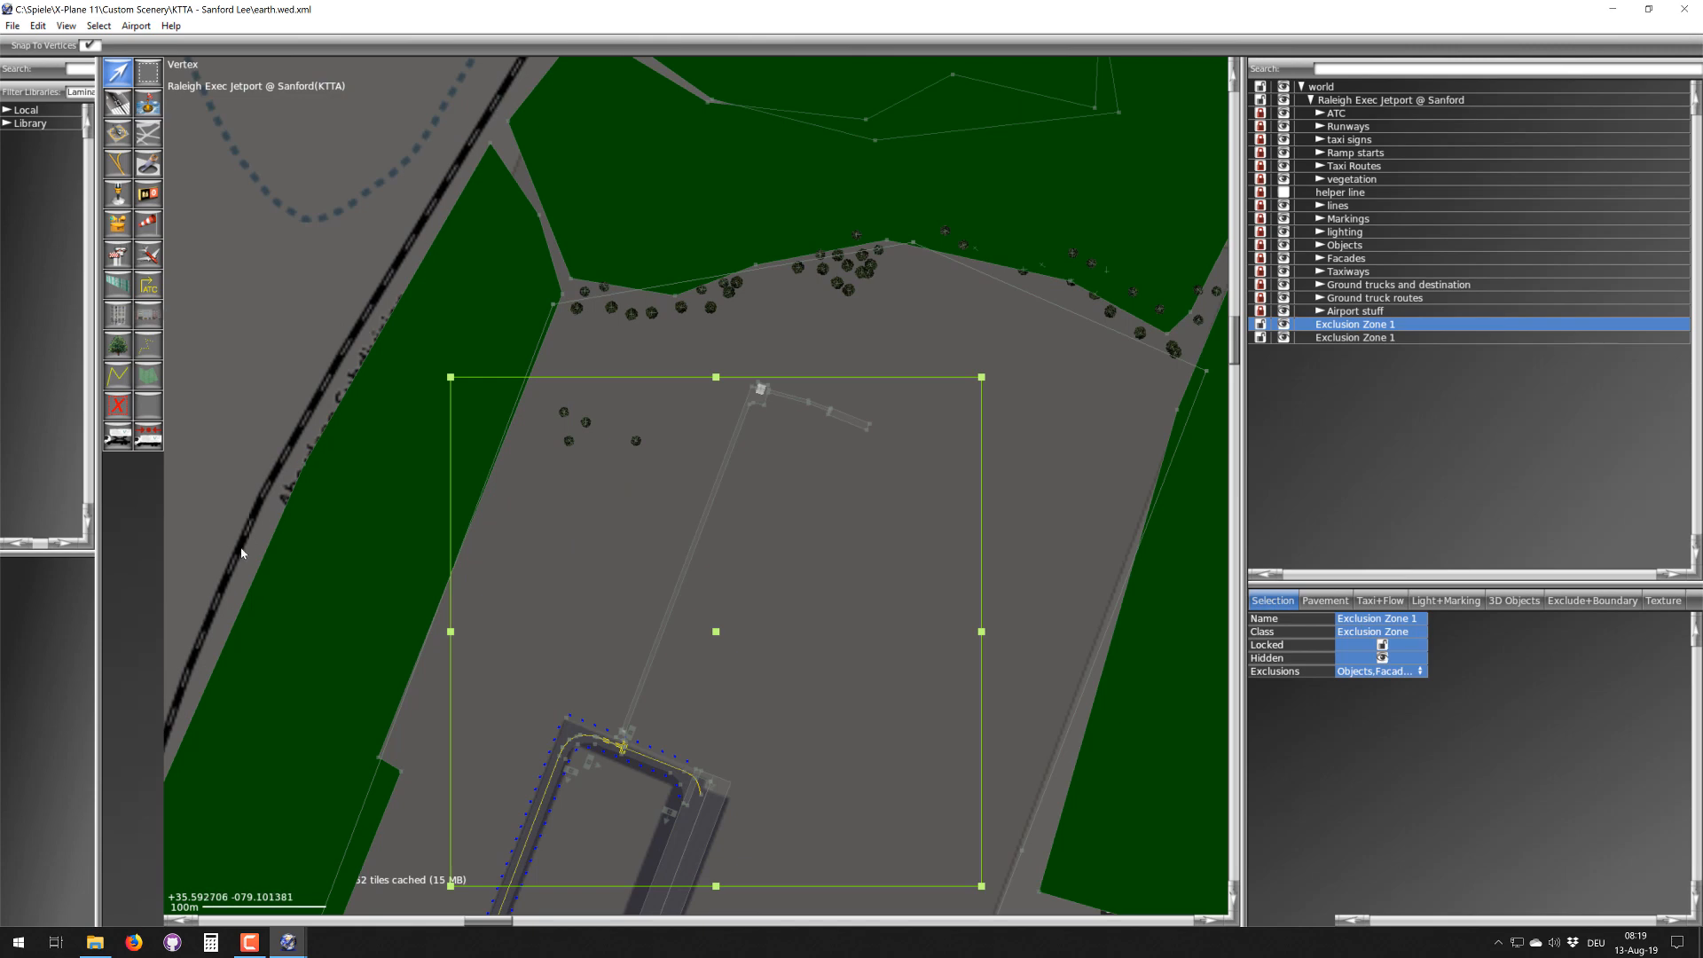
scroll(239, 550, down, 3)
- Add Road Networks to the moved zone's exclusions and remove Objects and Facades
right_drag(240, 589, 492, 455)
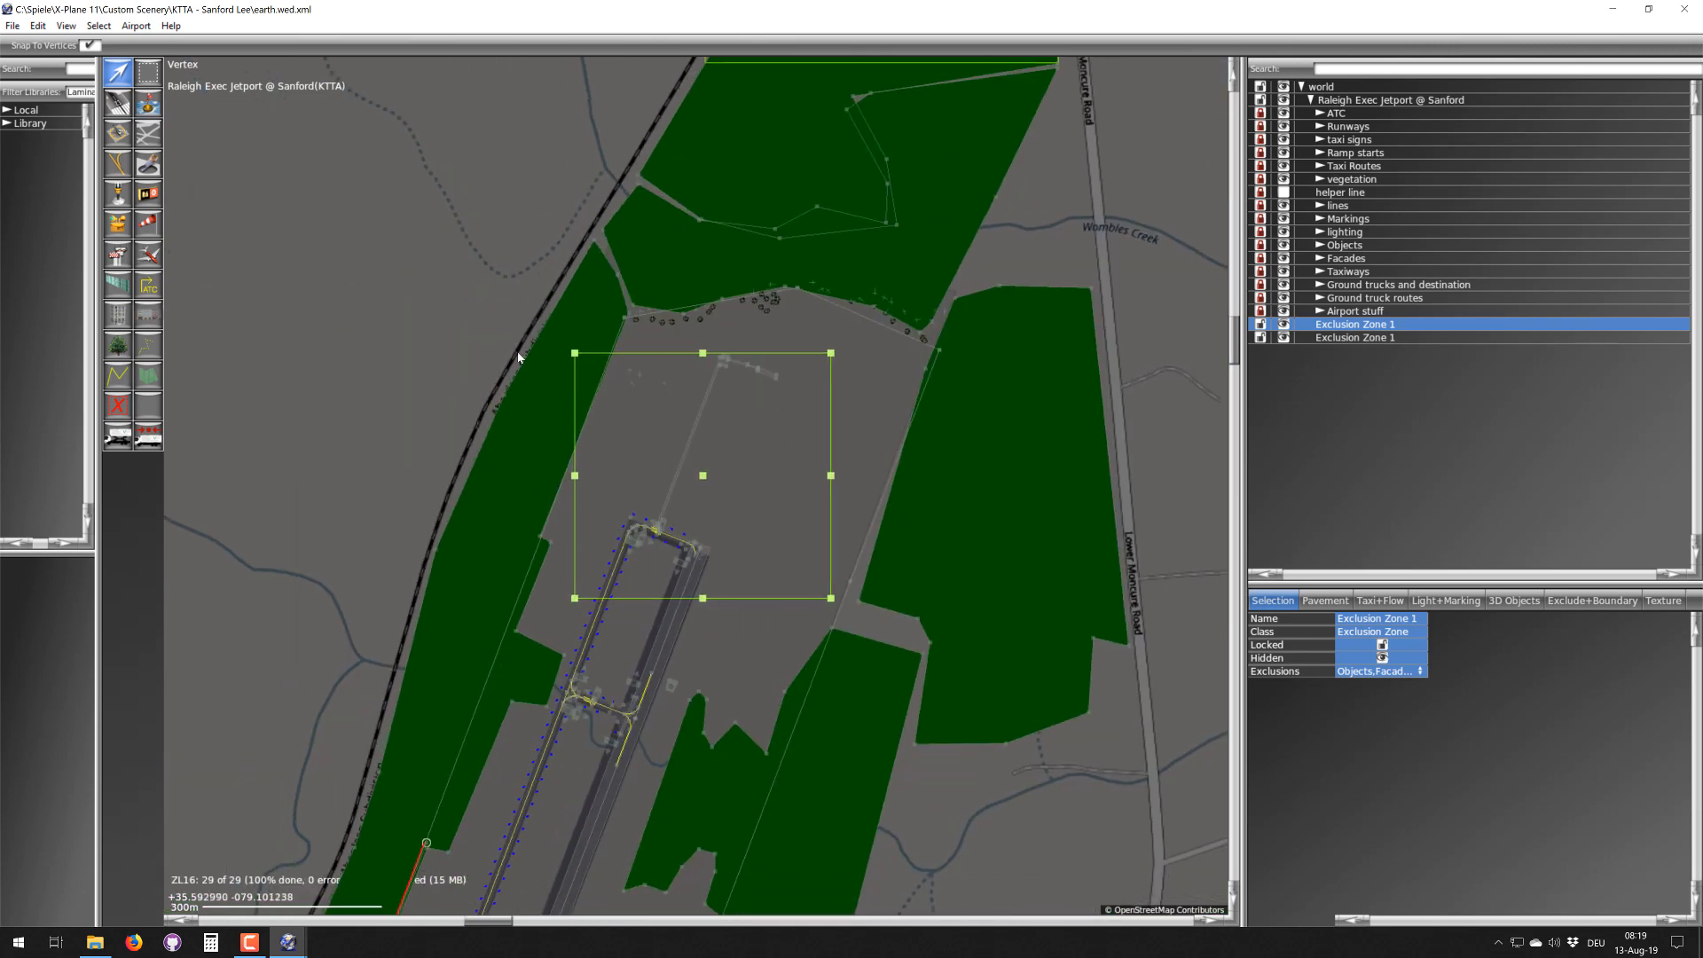
right_drag(668, 122, 490, 510)
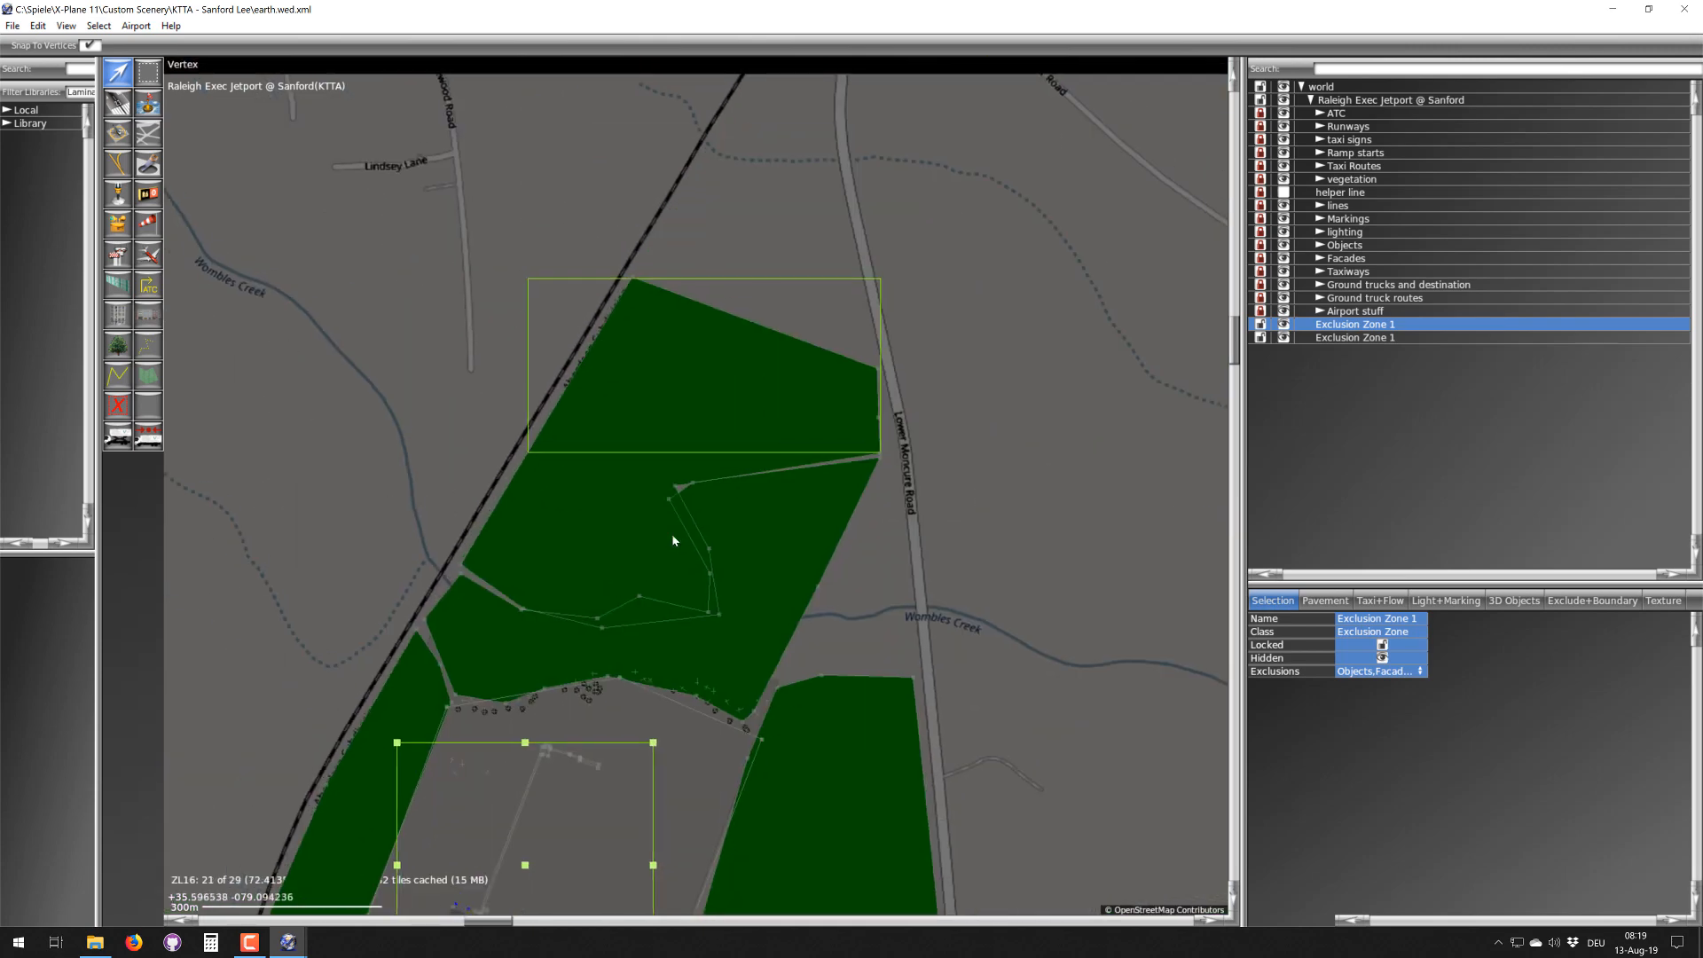
right_drag(371, 761, 649, 352)
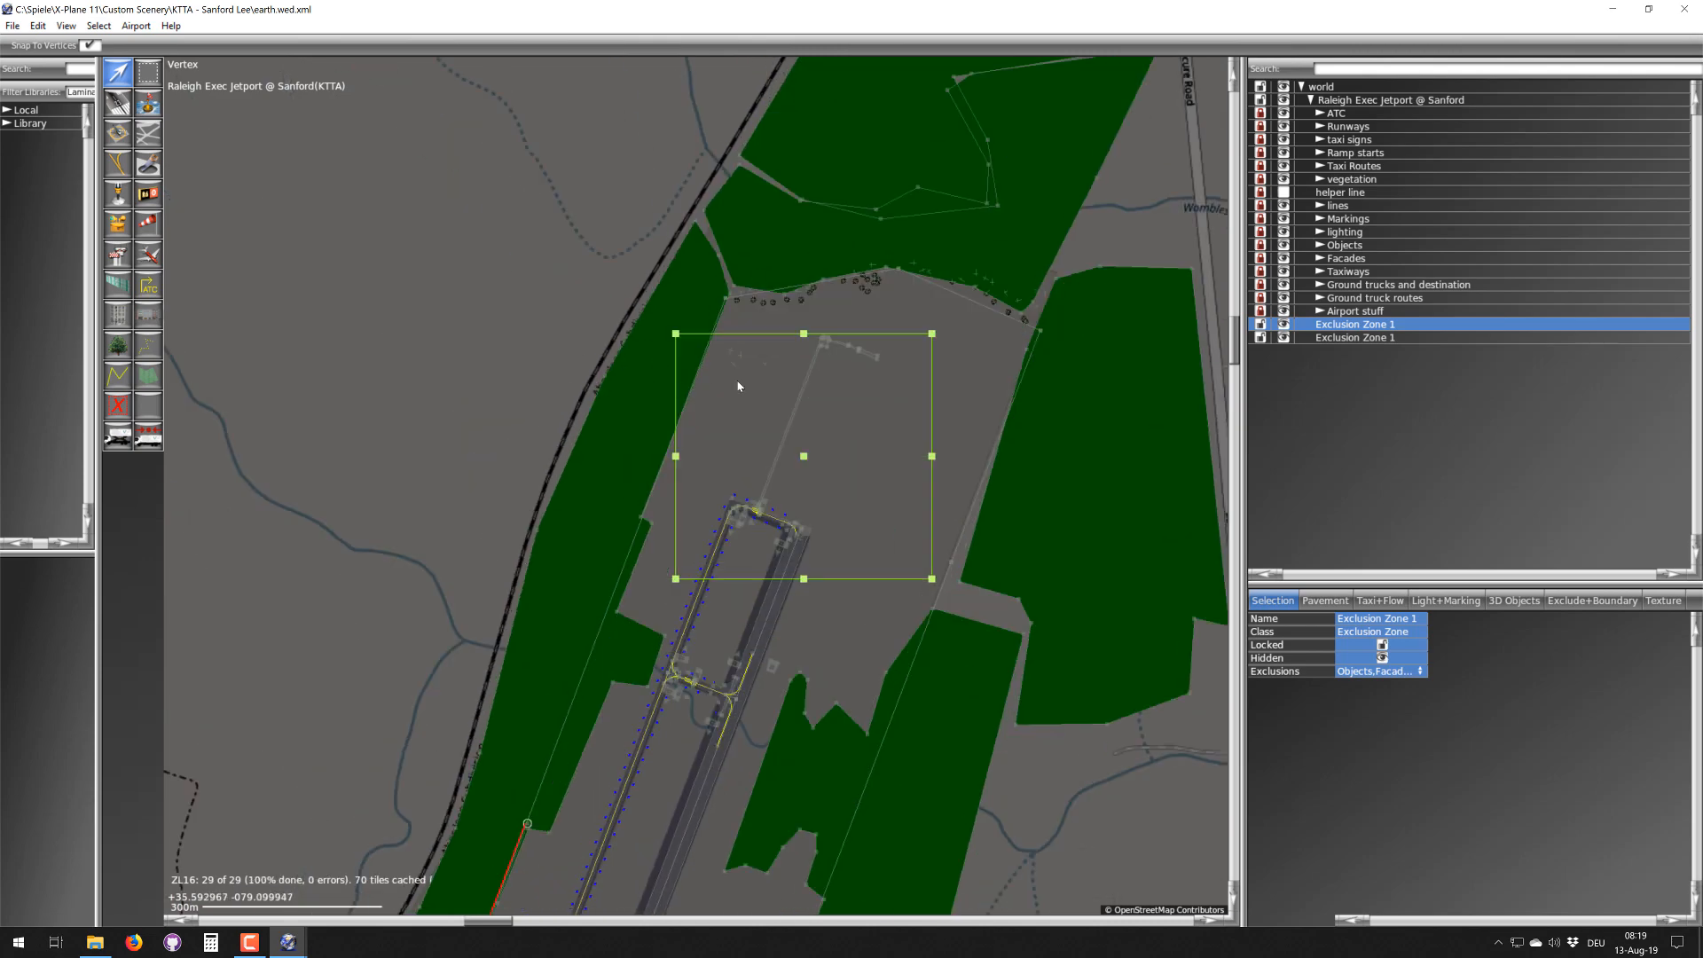
right_drag(738, 386, 638, 549)
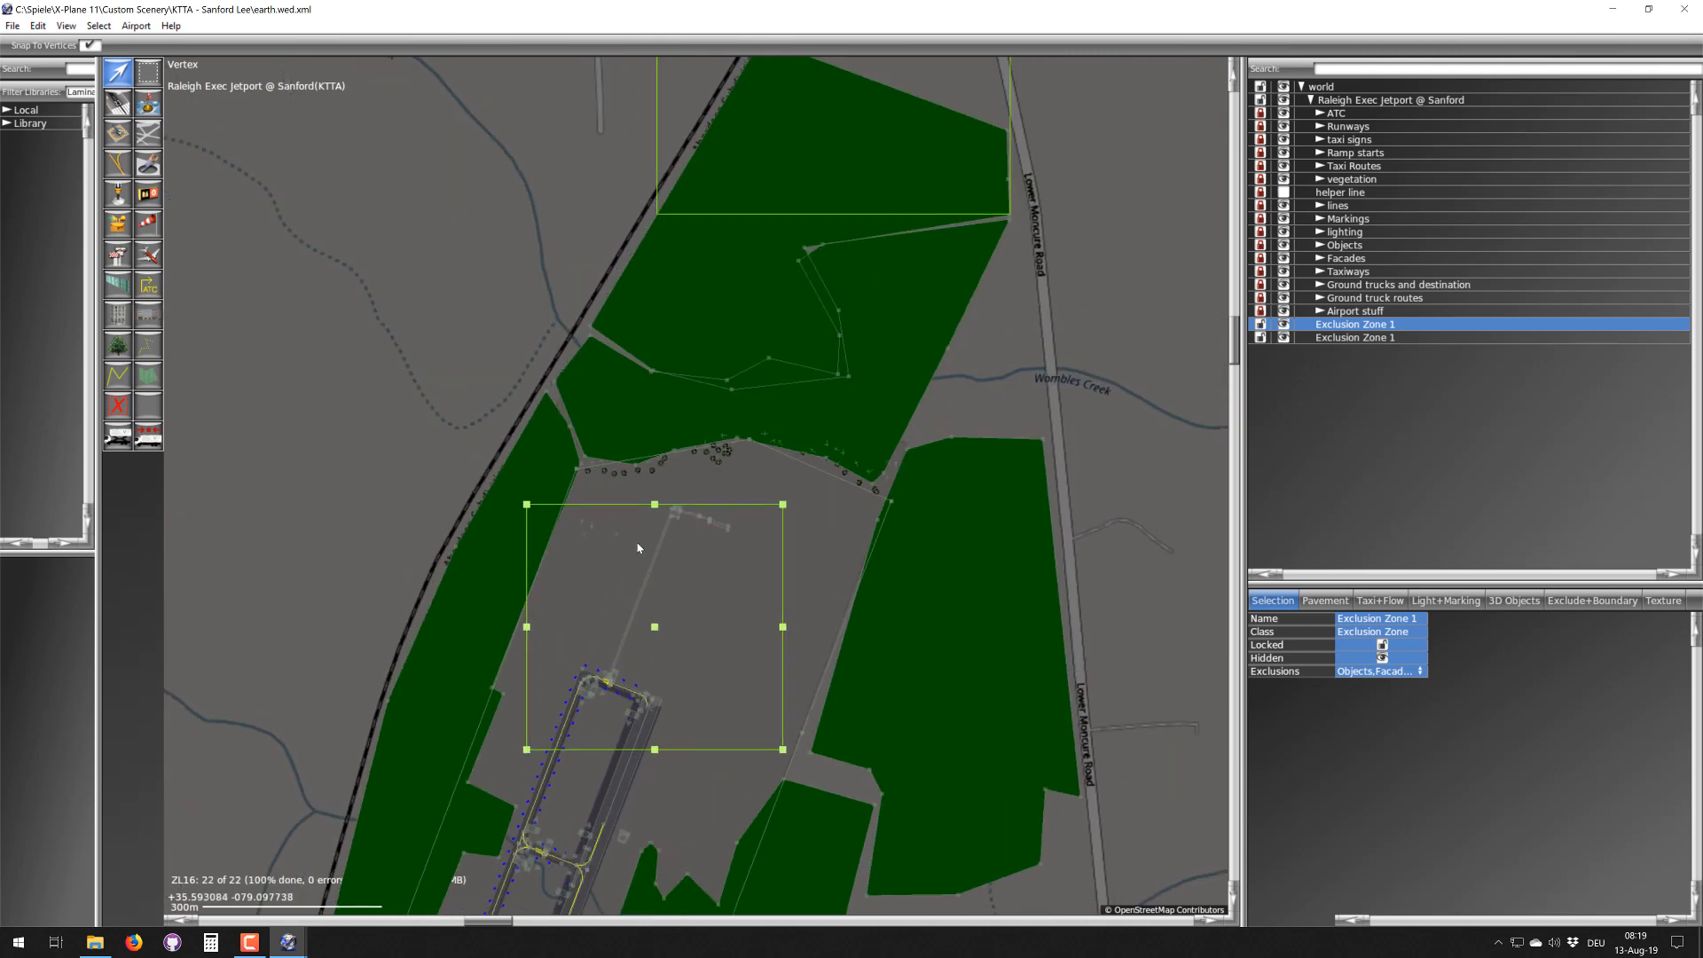
click(1347, 672)
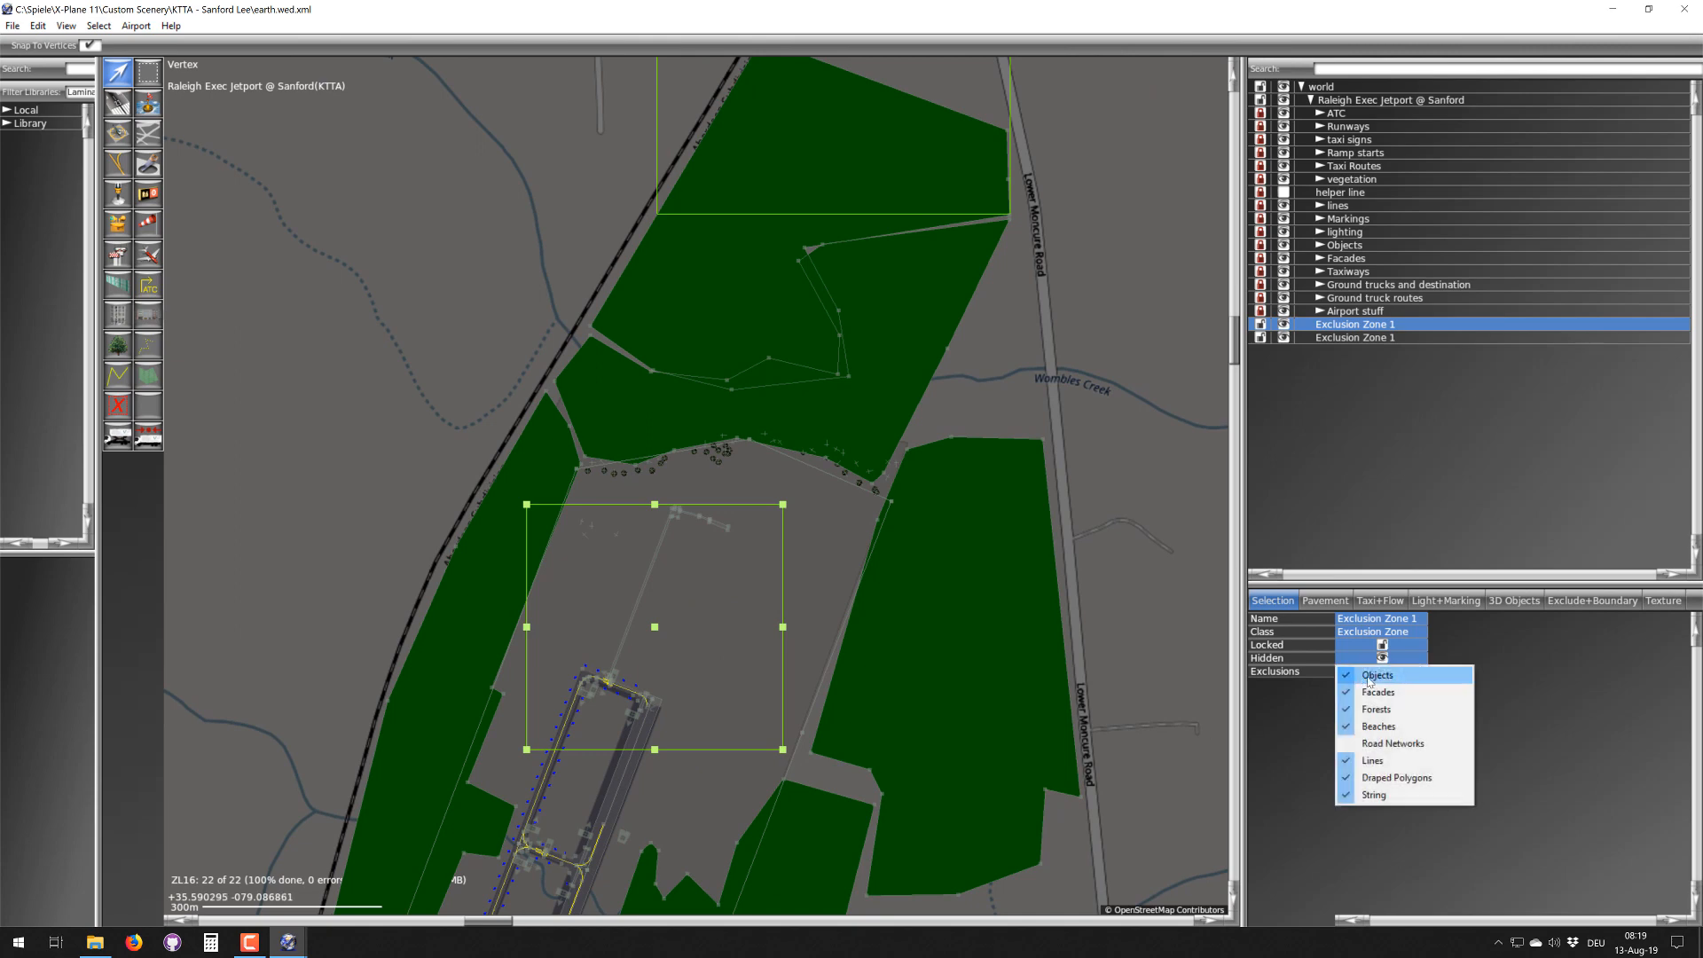
click(1374, 741)
click(1380, 674)
click(1377, 692)
click(1377, 674)
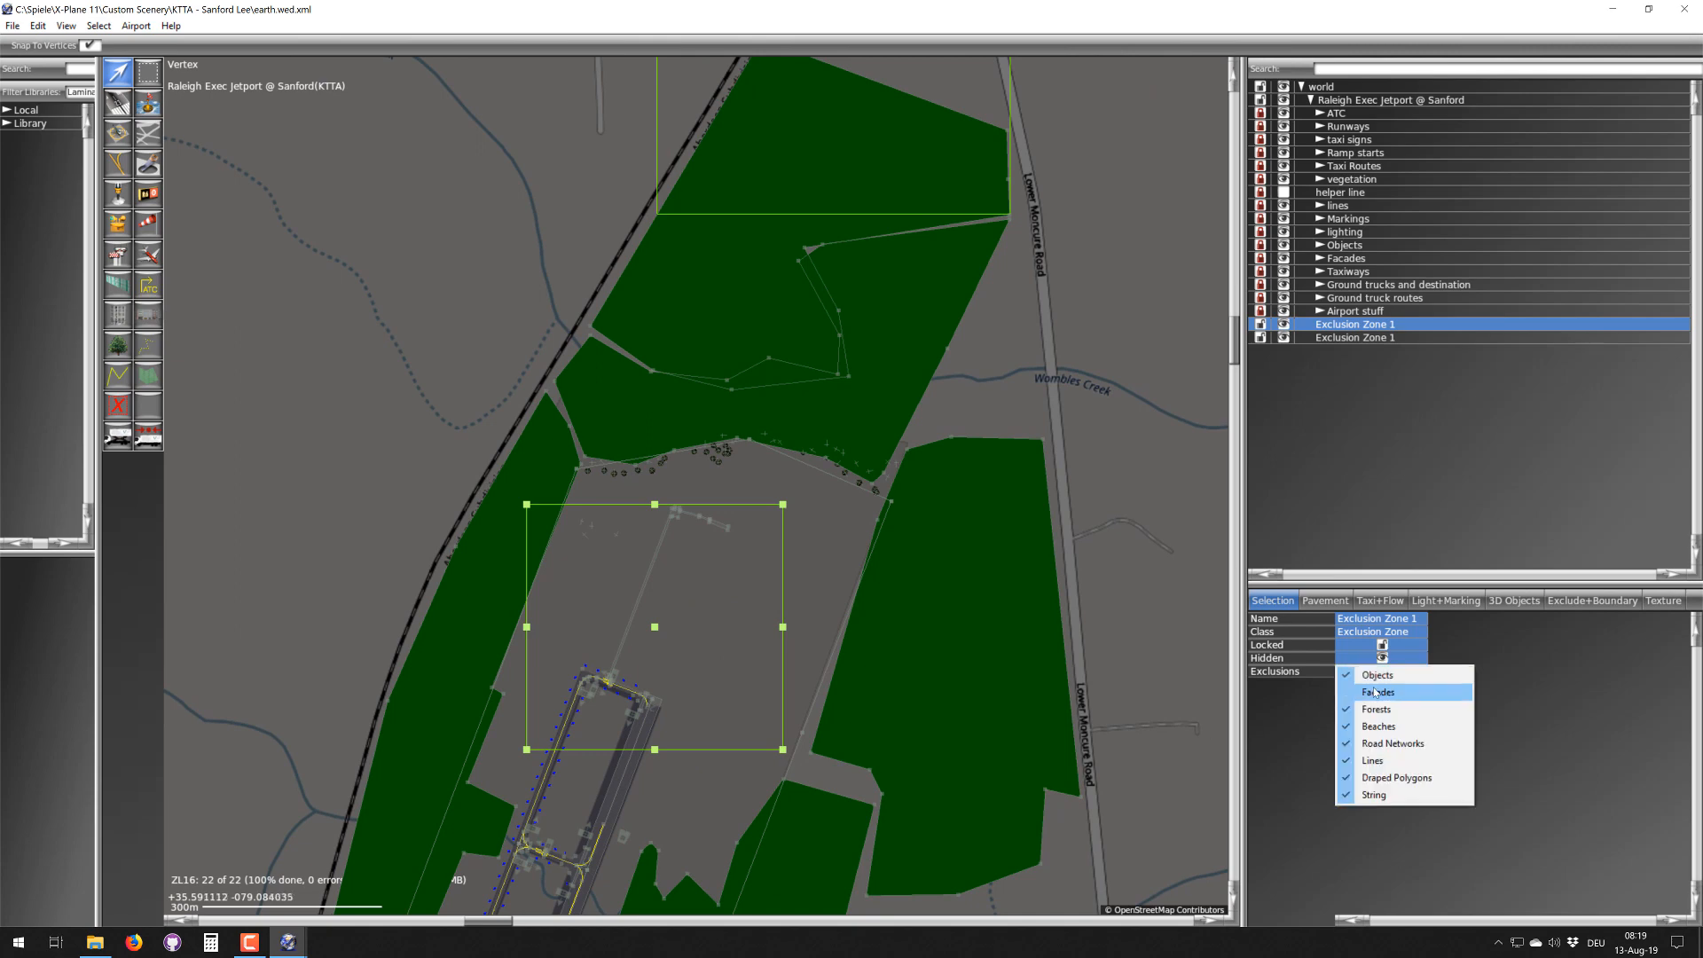
click(1374, 675)
click(1379, 672)
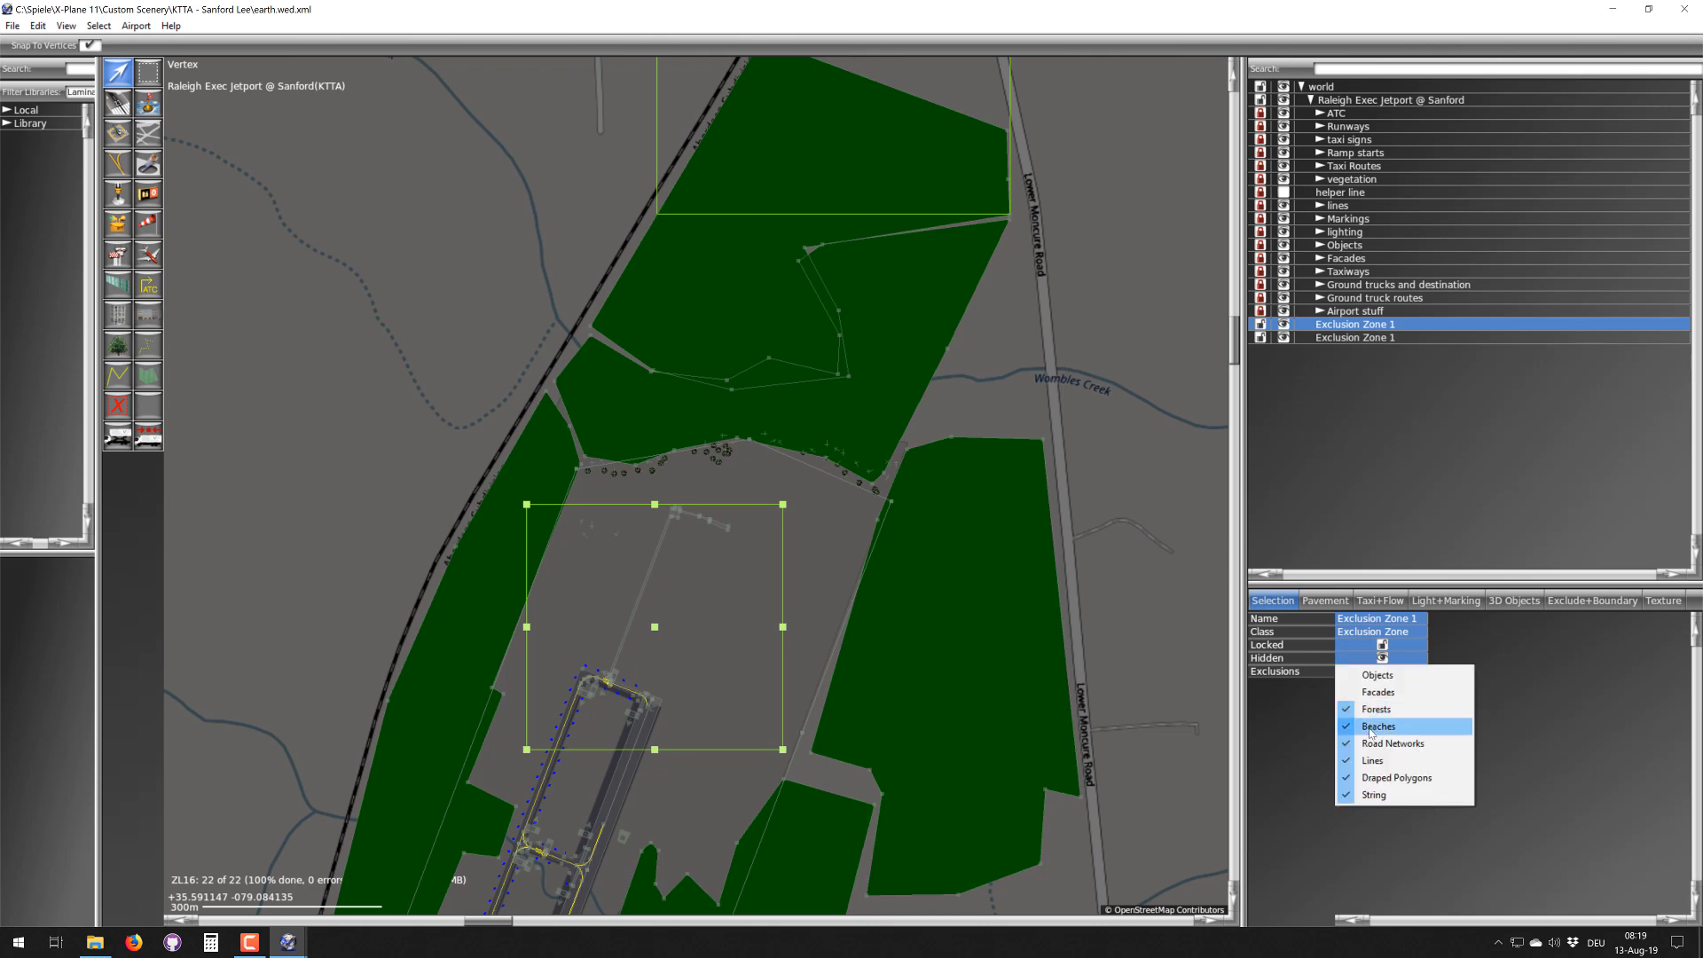
- Remove Beaches and Forests from the zone's exclusions, keeping the zone shown on the map
click(1377, 725)
click(1382, 659)
click(1379, 671)
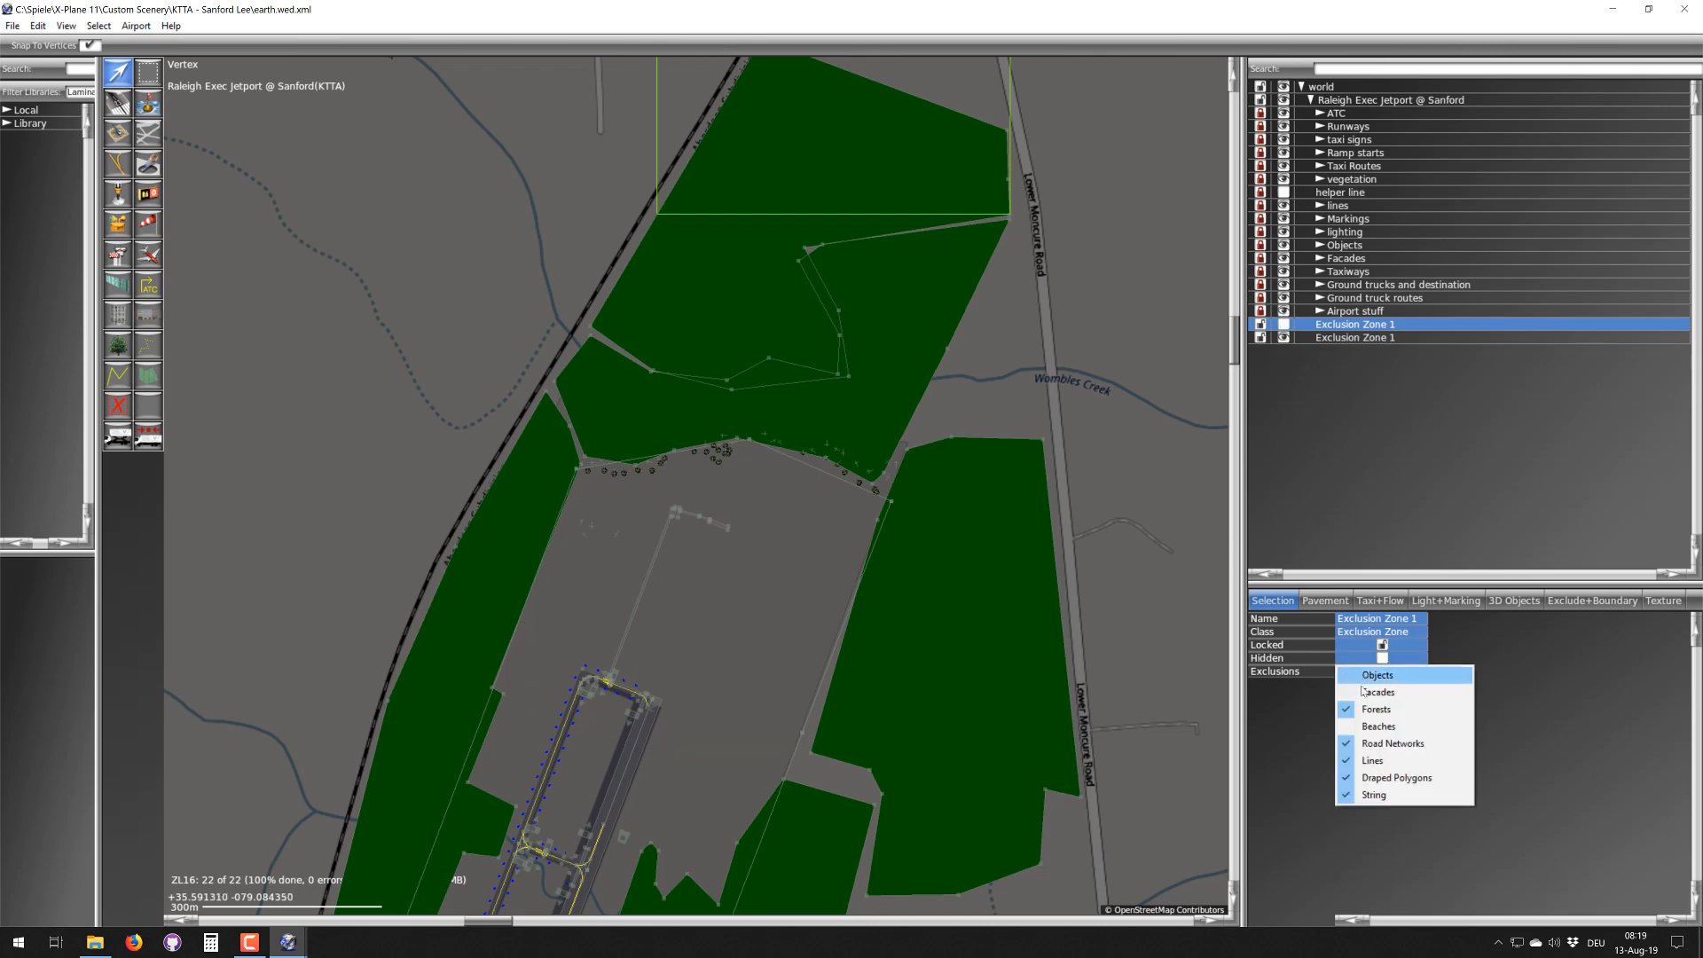
click(1372, 709)
click(1382, 659)
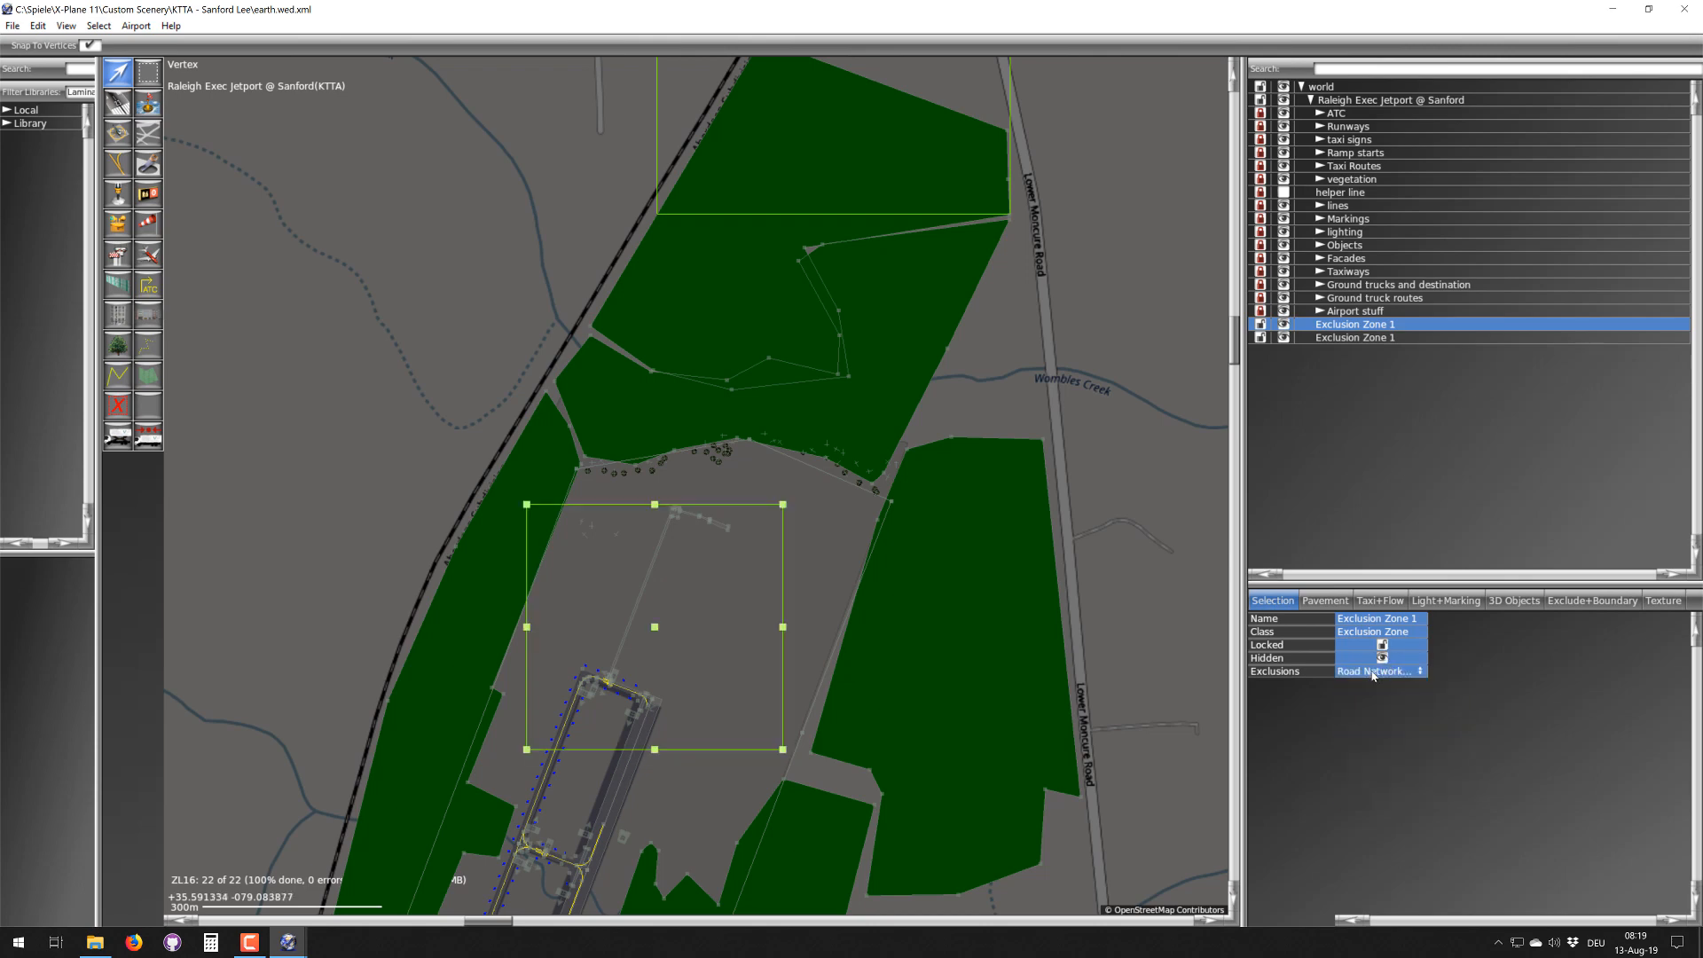
- Remove Lines, Draped Polygons and String from the zone's exclusions, leaving only Road Networks selected
click(1376, 674)
click(1367, 760)
click(1366, 674)
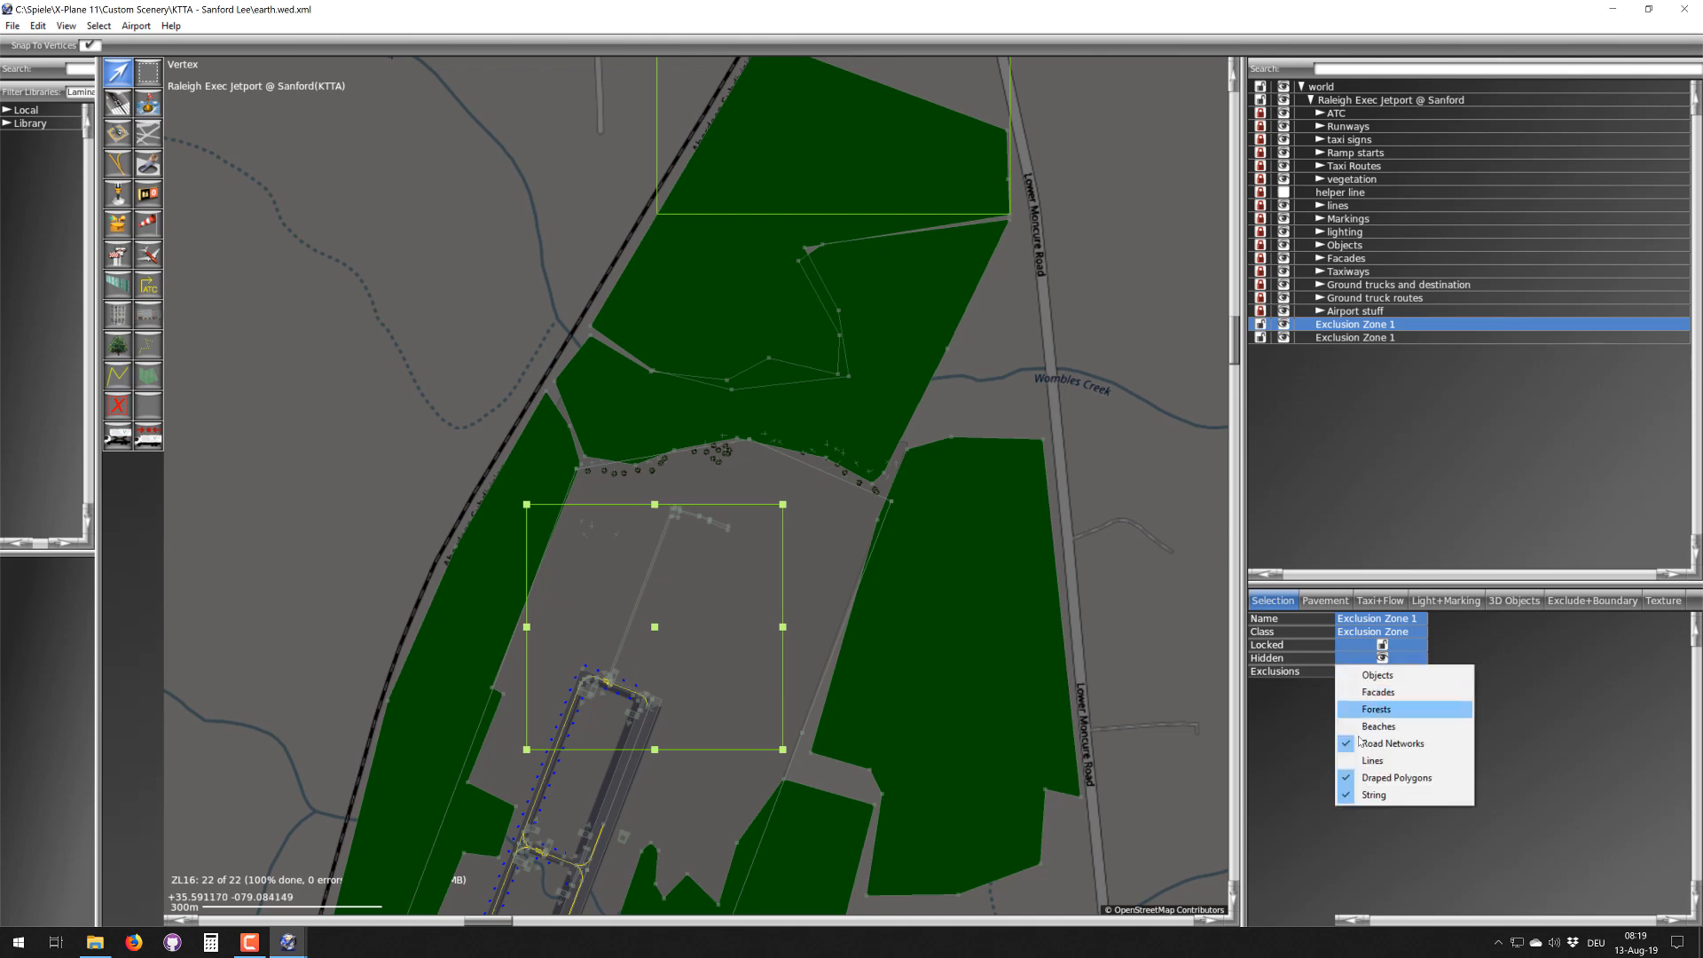
click(1371, 770)
click(1367, 680)
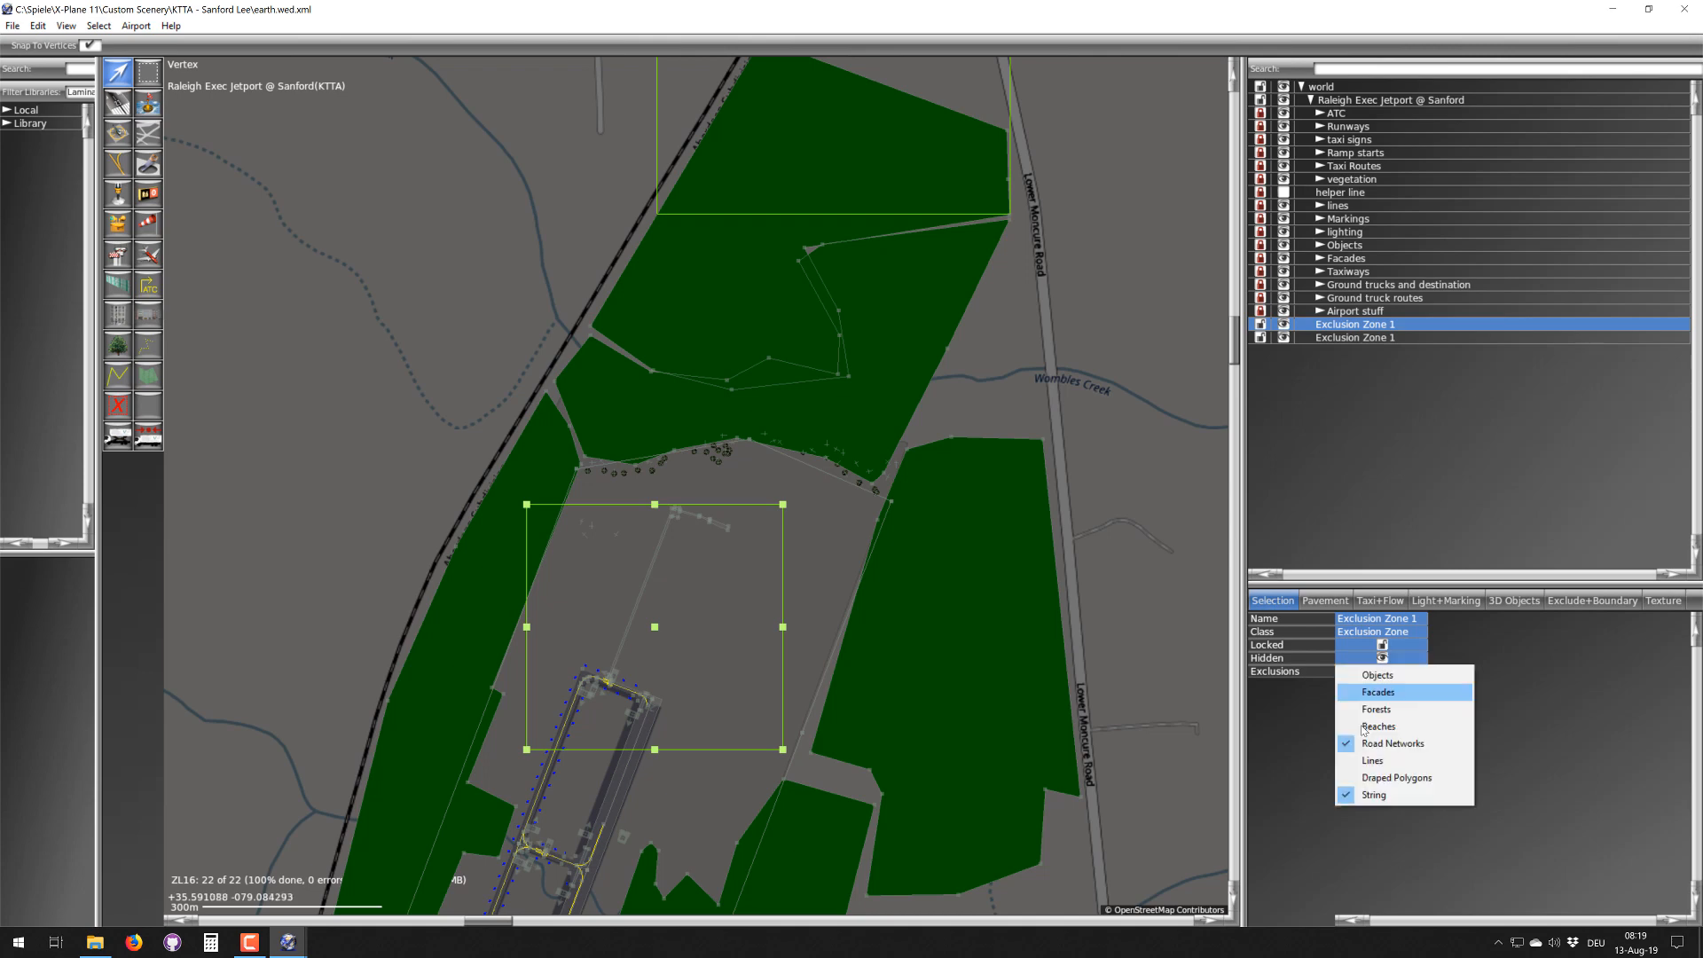
click(1375, 791)
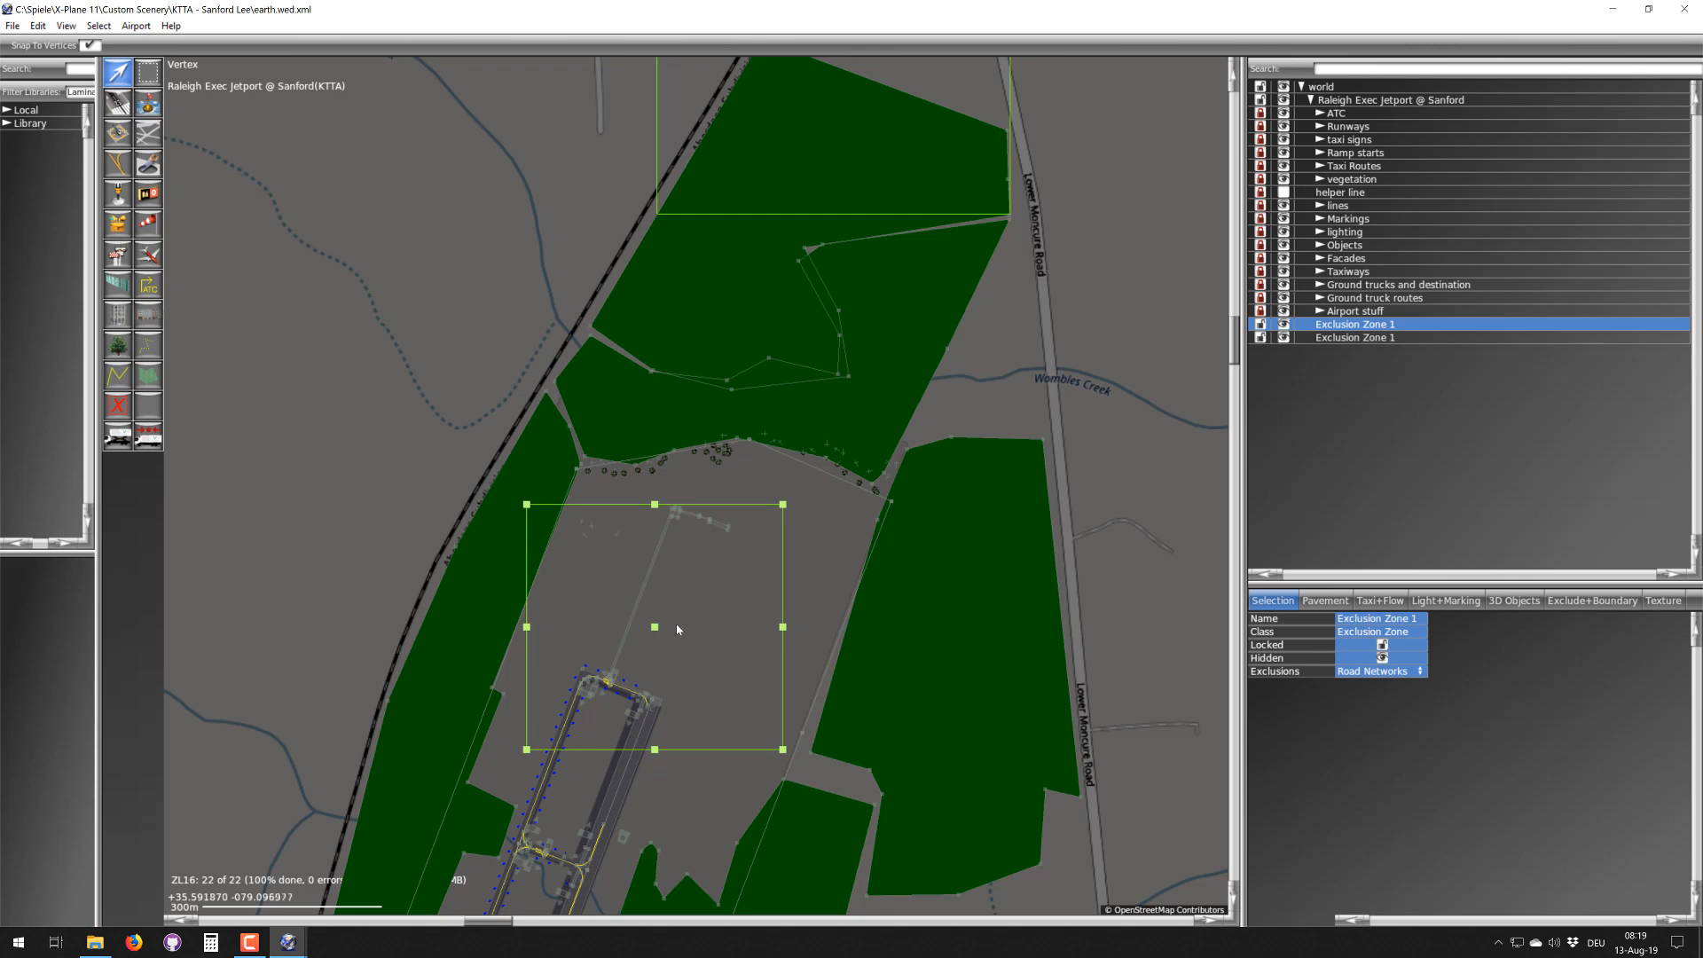
- Shift the road-only exclusion zone slightly north-east over the runway's northern end
drag(655, 628, 670, 604)
right_drag(685, 520, 839, 130)
right_drag(547, 806, 663, 508)
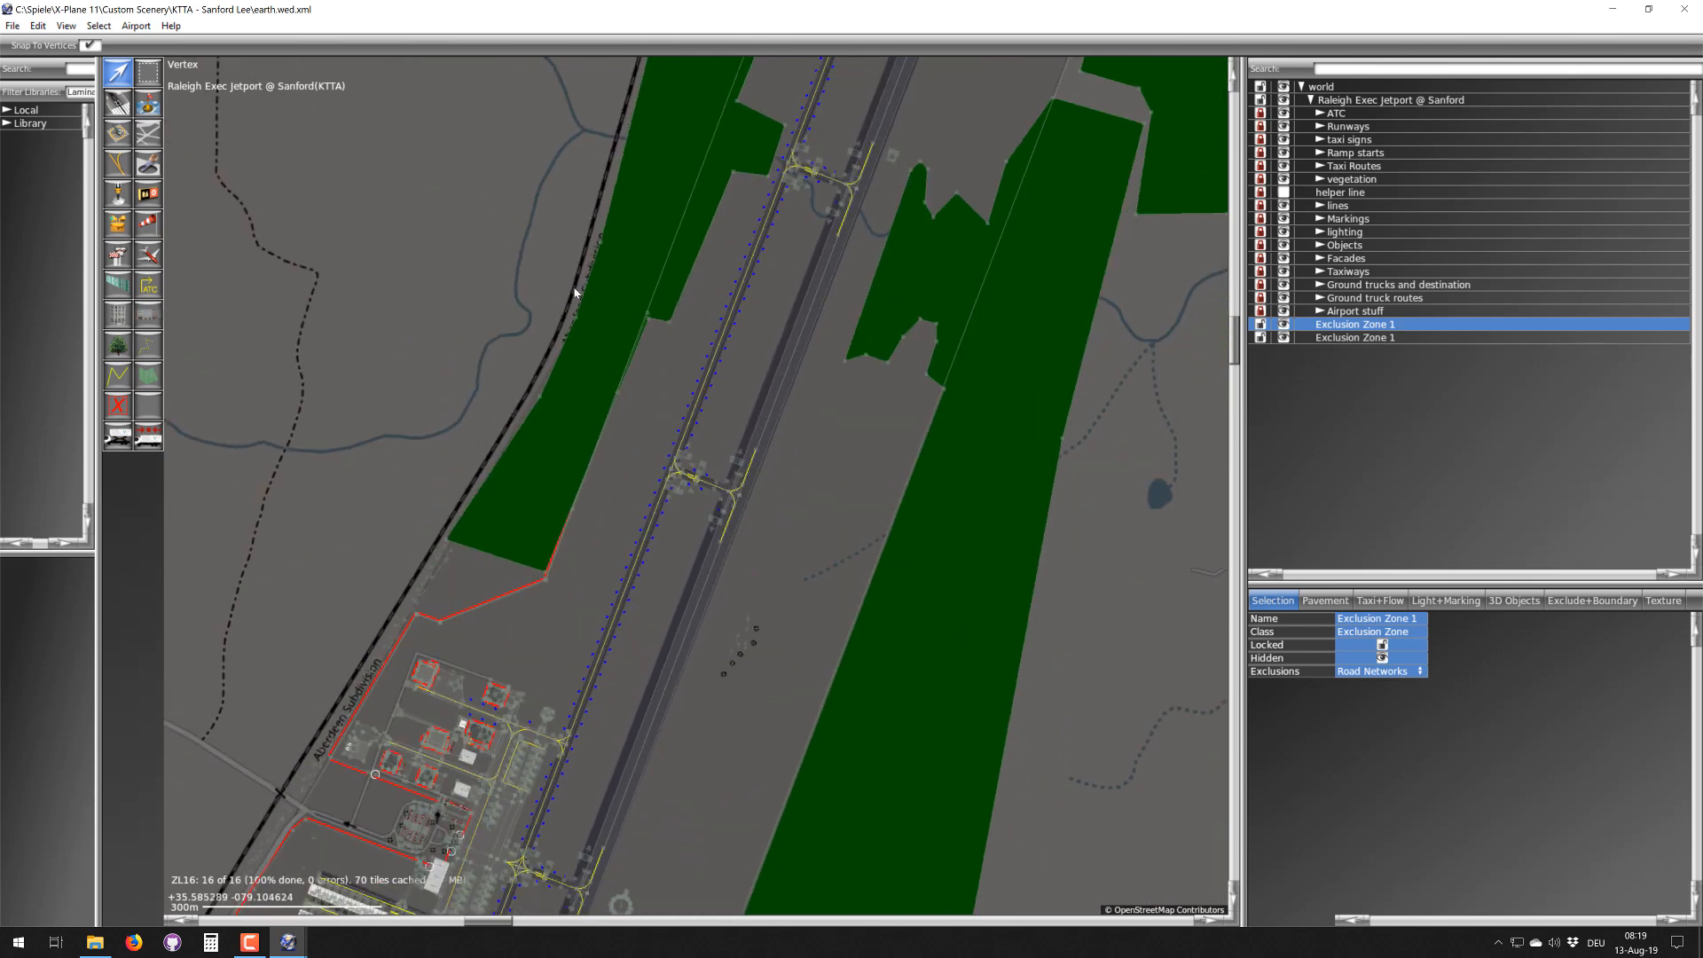
- Move the road-only exclusion zone from the runway's northern end down to the runway's southern end
right_drag(528, 396, 413, 821)
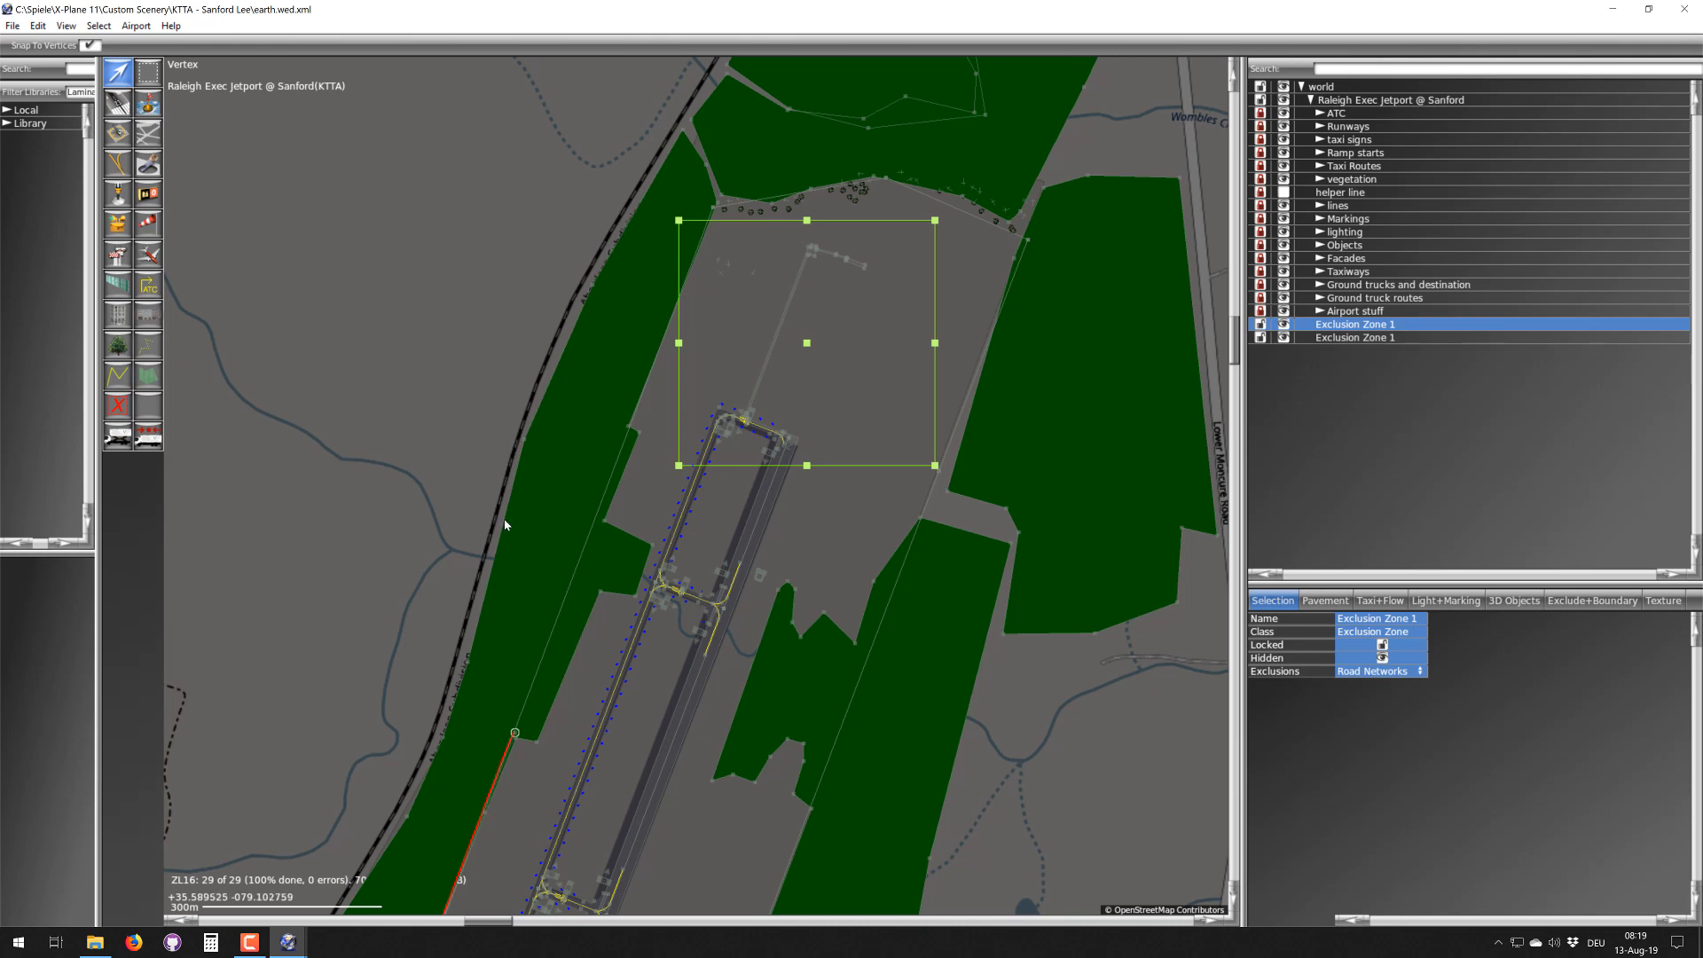
right_drag(685, 153, 550, 498)
scroll(455, 231, down, 3)
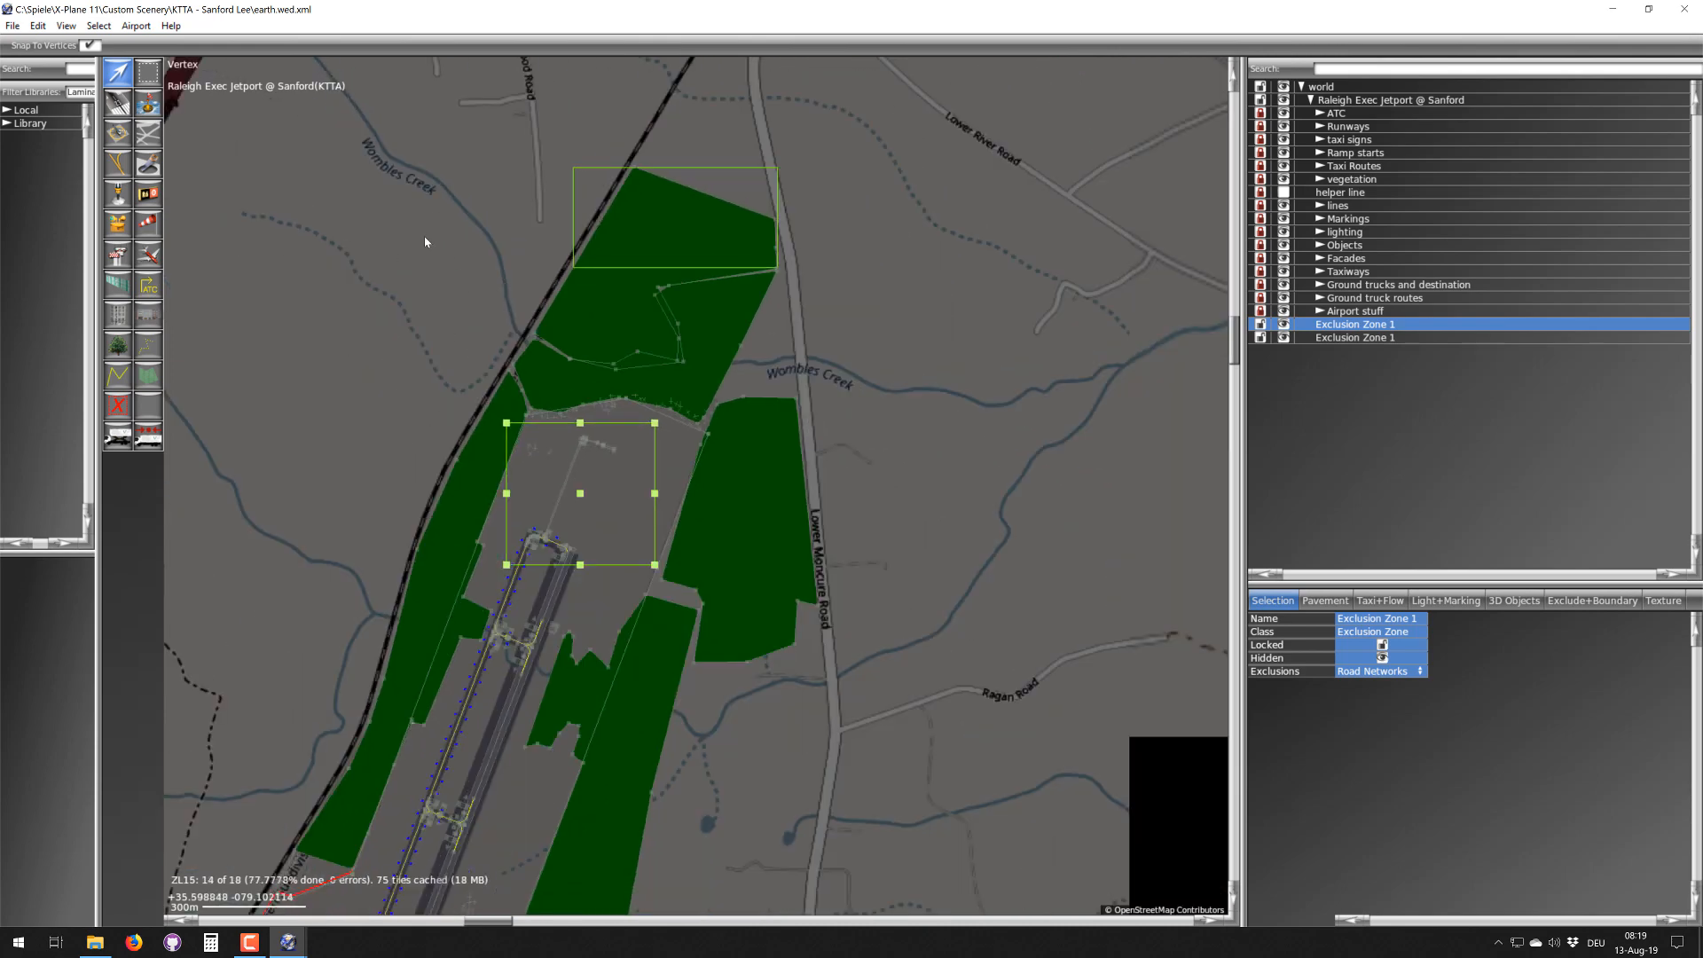
right_drag(427, 239, 578, 283)
right_drag(582, 604, 600, 361)
scroll(600, 362, down, 2)
scroll(585, 483, up, 3)
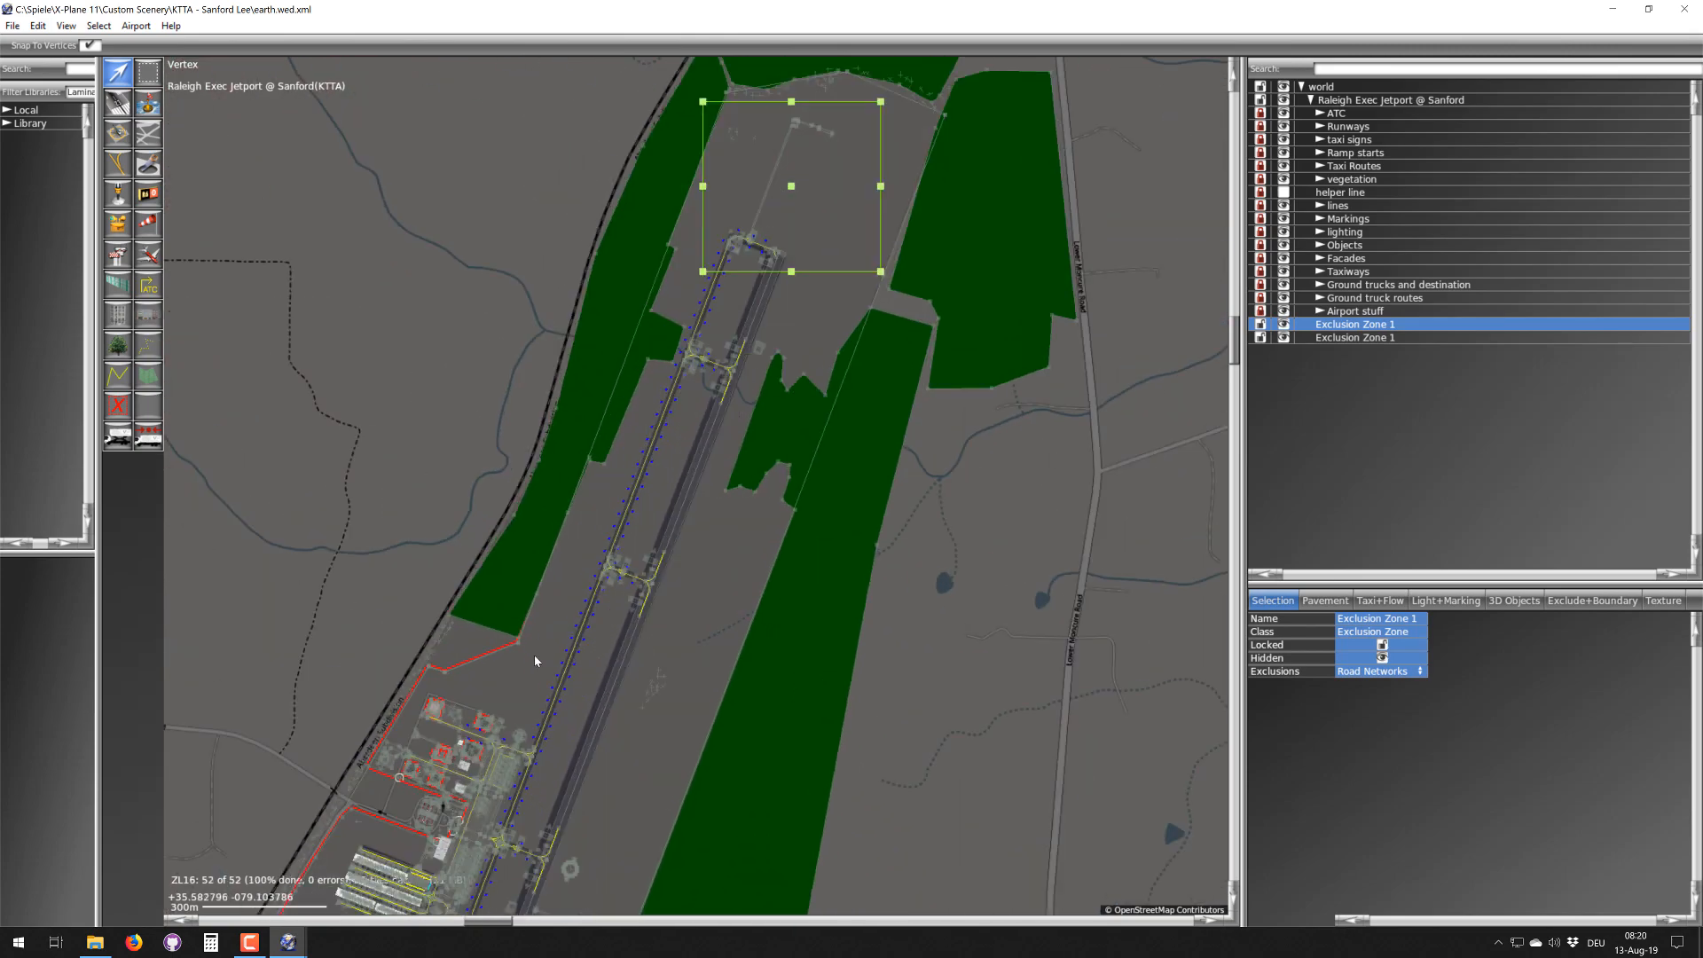
right_drag(414, 866, 512, 504)
right_drag(753, 90, 664, 349)
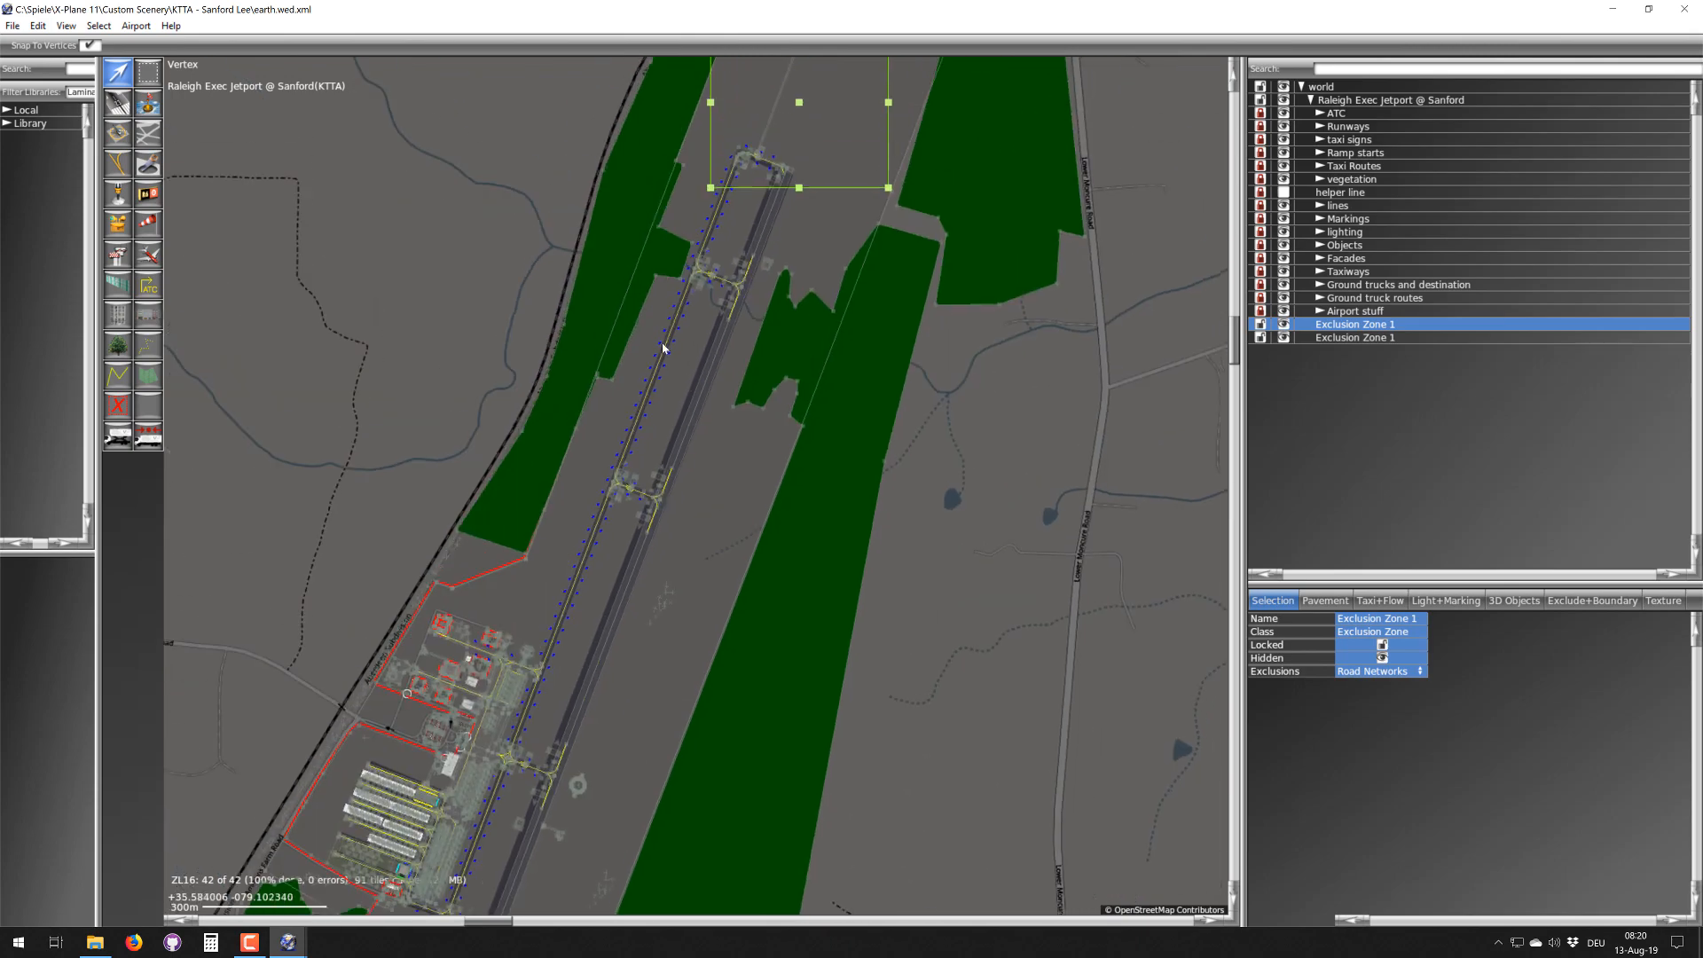
drag(803, 105, 534, 837)
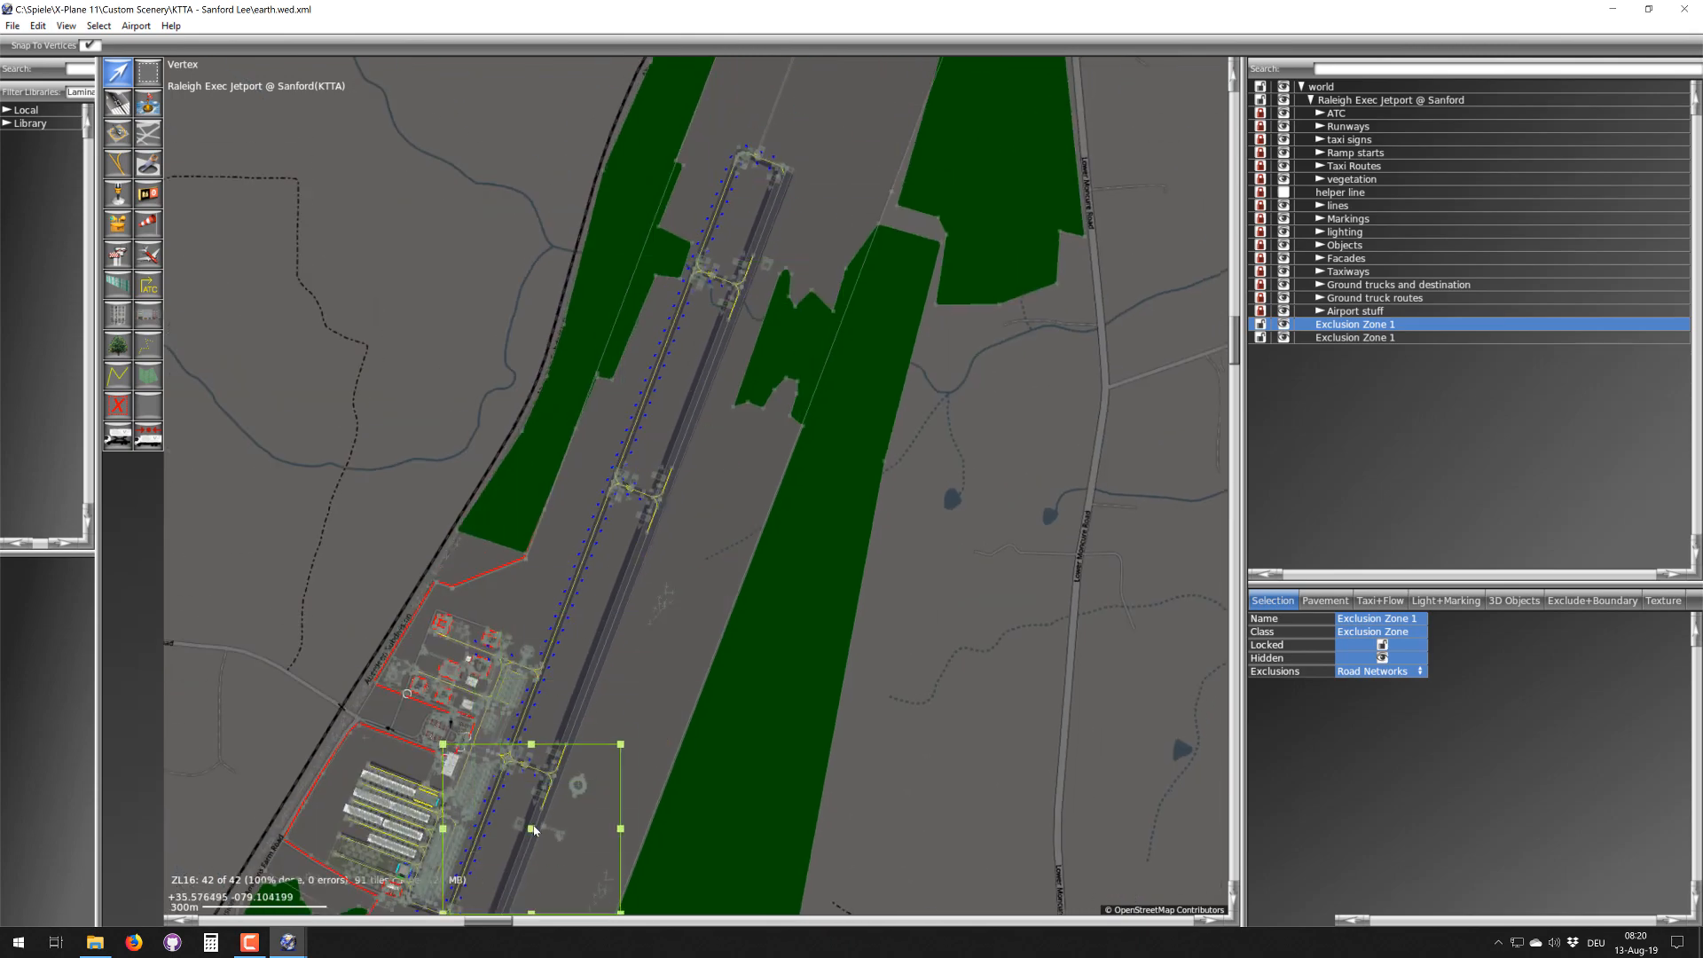
- Shift the road-only exclusion zone north-west over the apron, the eastern hangar ends and the terminal car park
right_drag(534, 837, 671, 417)
scroll(671, 417, up, 5)
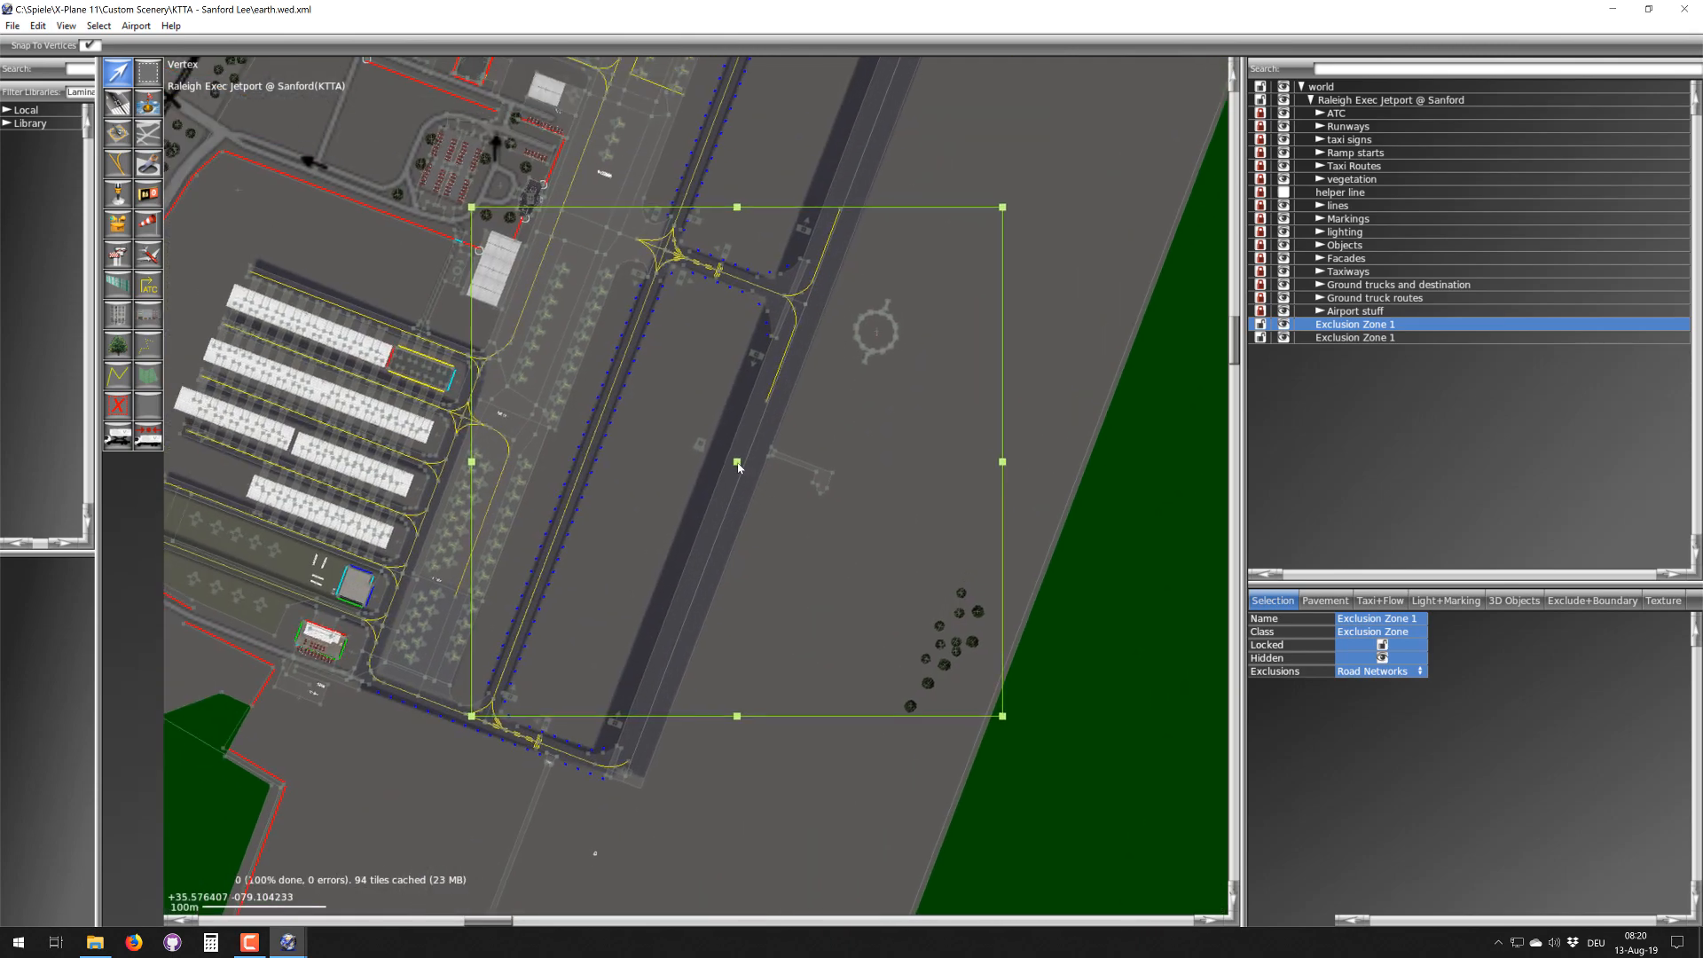
drag(640, 435, 583, 417)
right_drag(583, 417, 697, 645)
drag(696, 645, 689, 522)
scroll(633, 376, up, 3)
scroll(540, 372, down, 3)
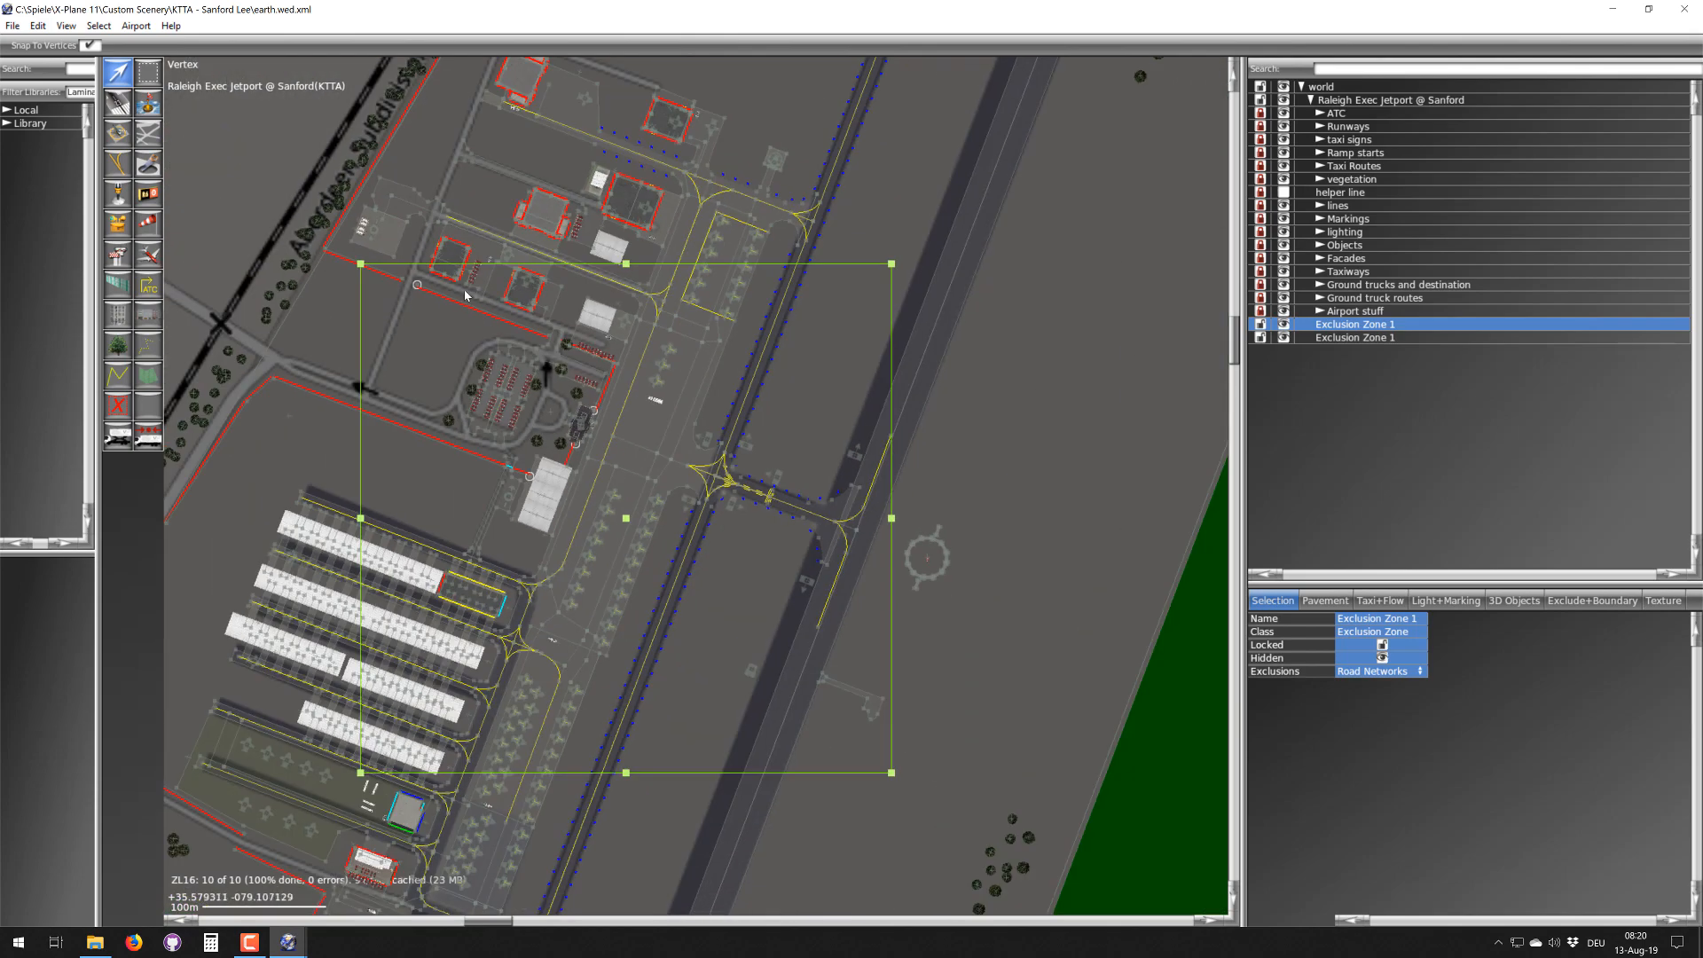
- Shift the road-only exclusion zone north-east to cover the northern hangars, the apron and the adjoining runway section
right_drag(470, 283, 506, 536)
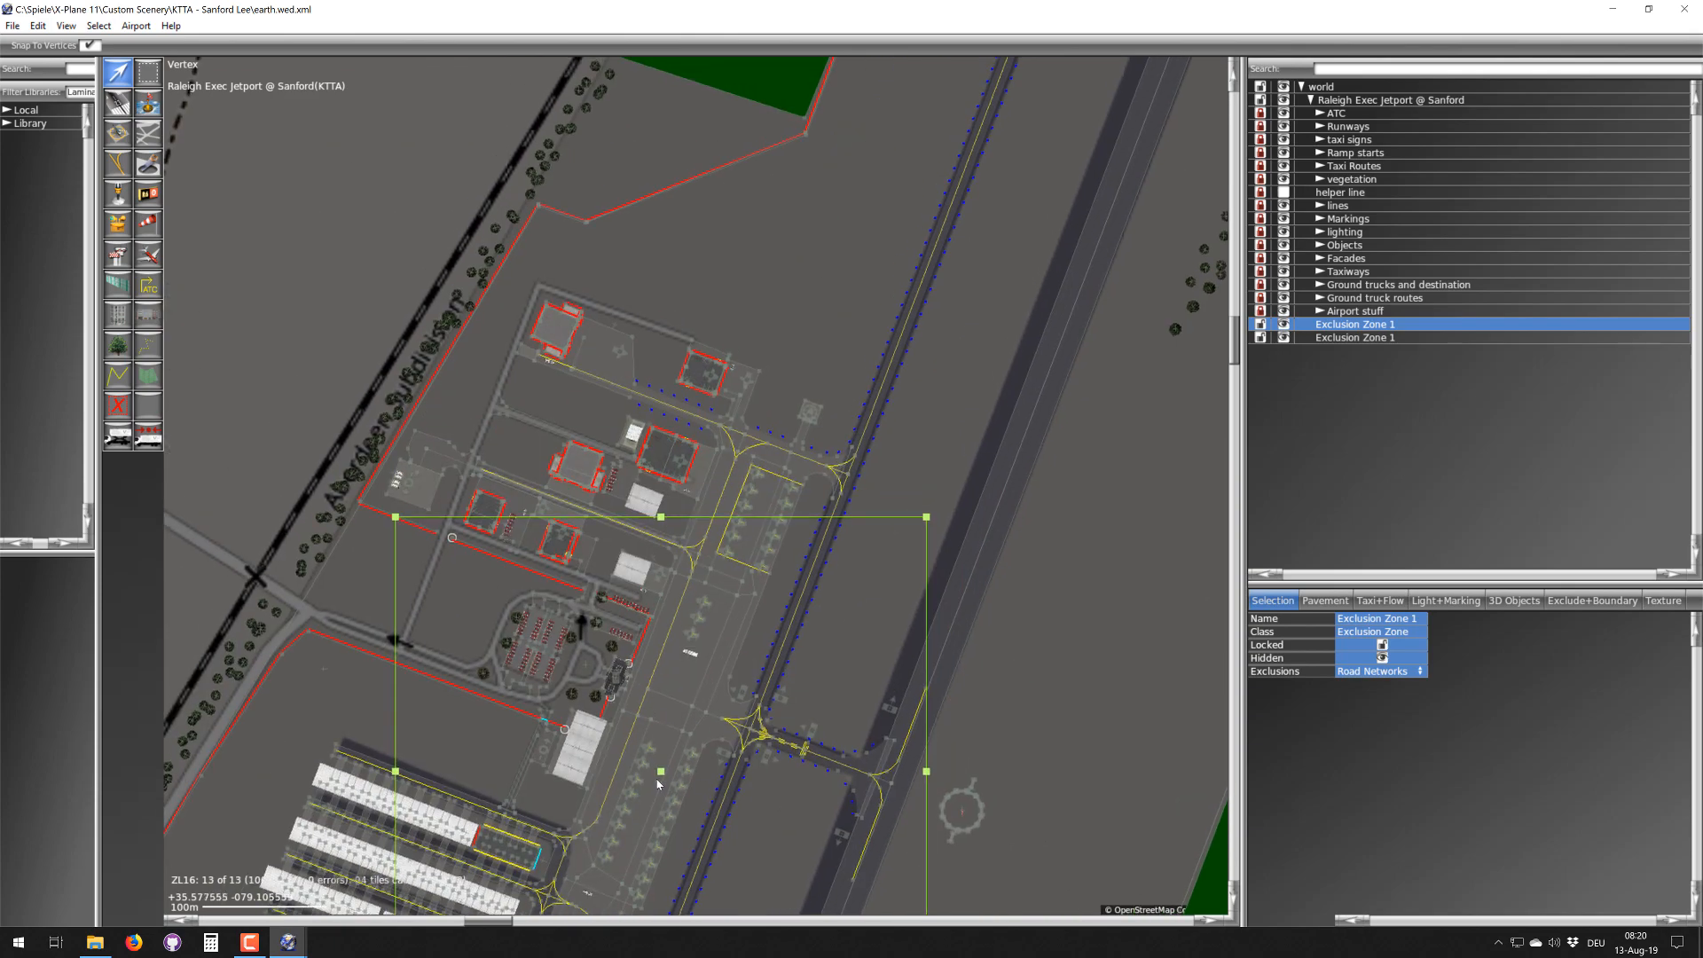
drag(661, 773, 747, 581)
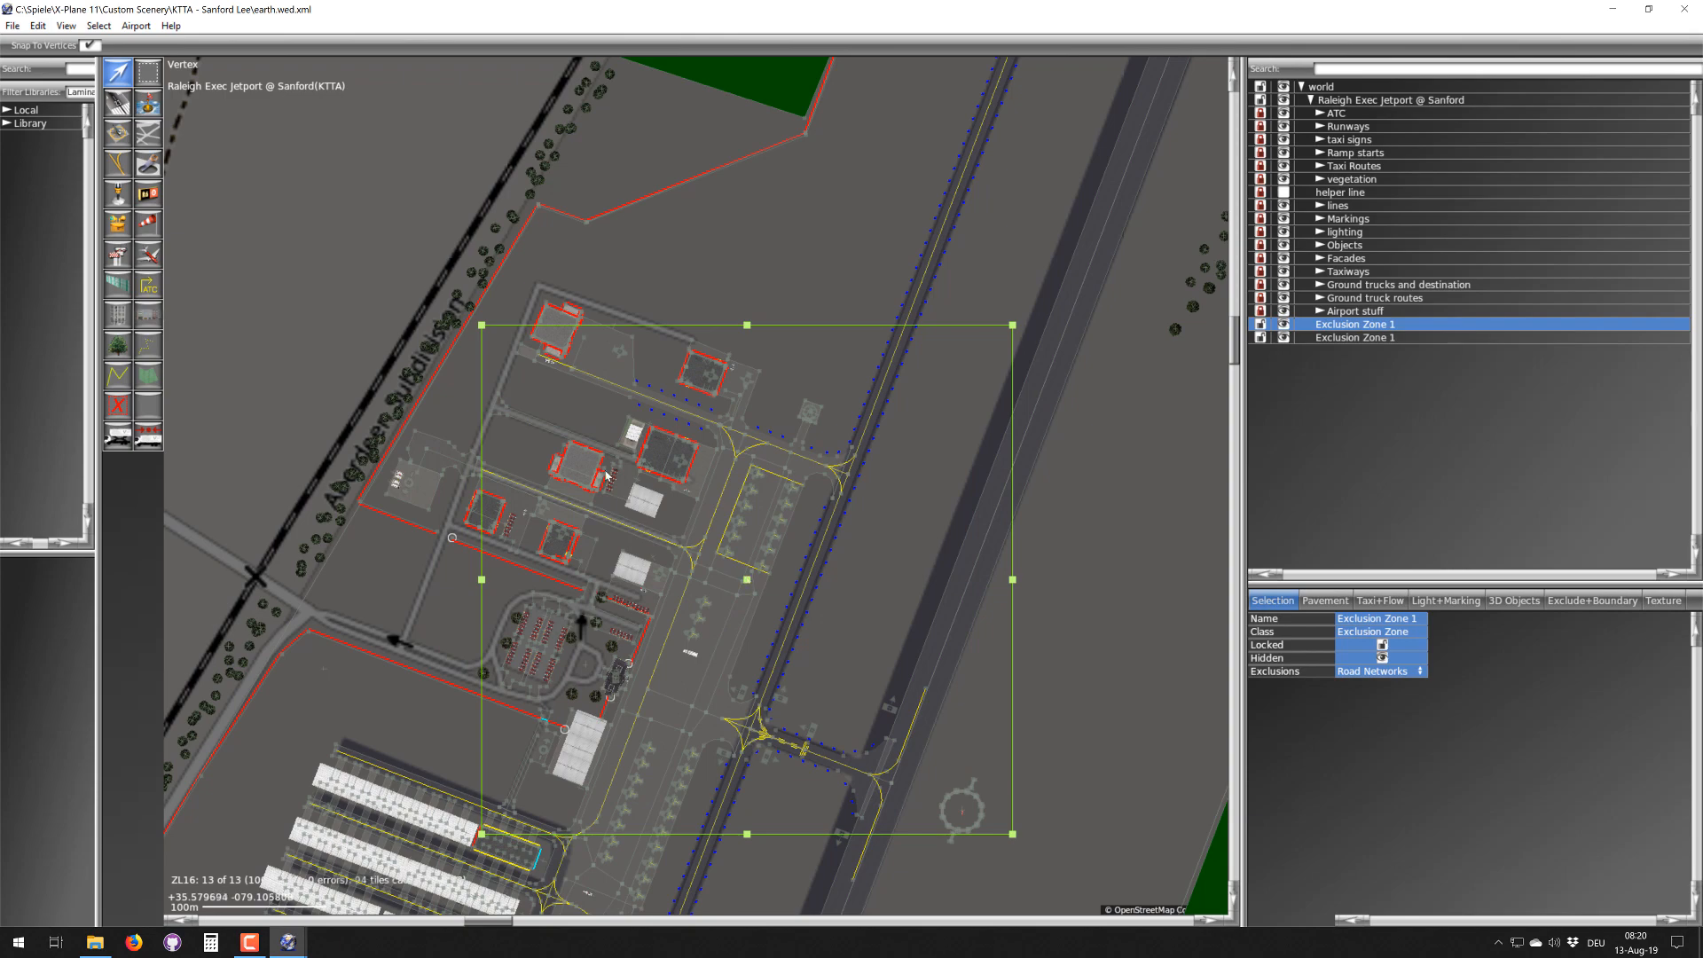
scroll(501, 494, up, 3)
scroll(508, 494, down, 4)
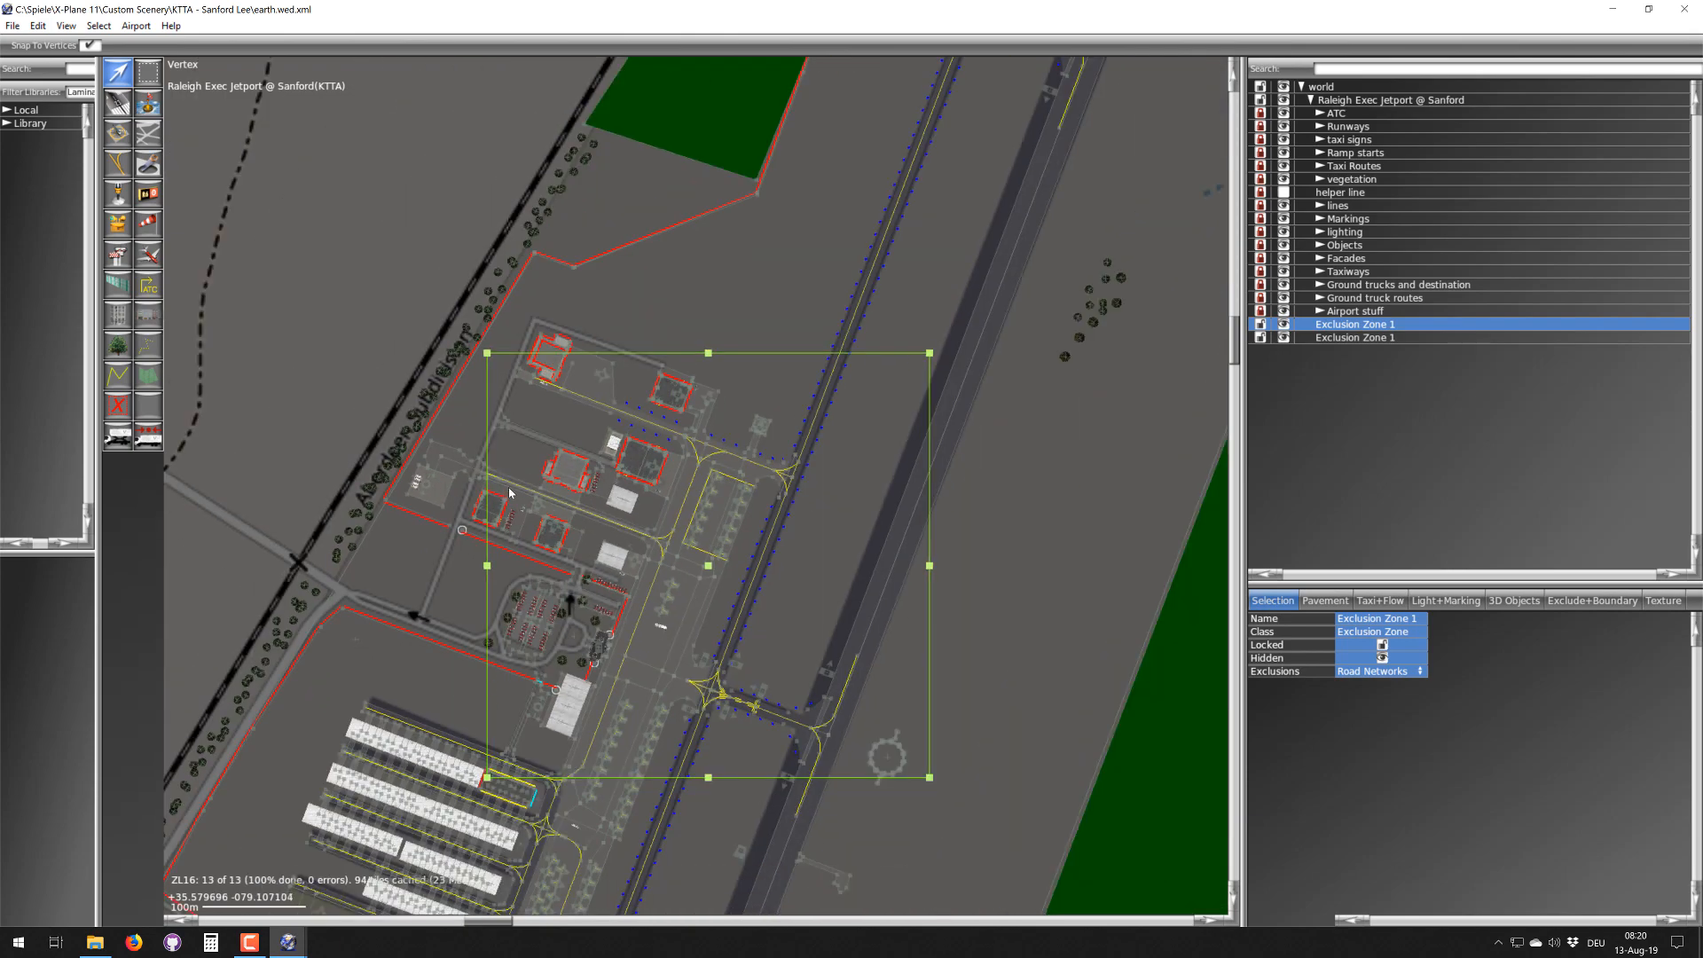
scroll(501, 486, down, 3)
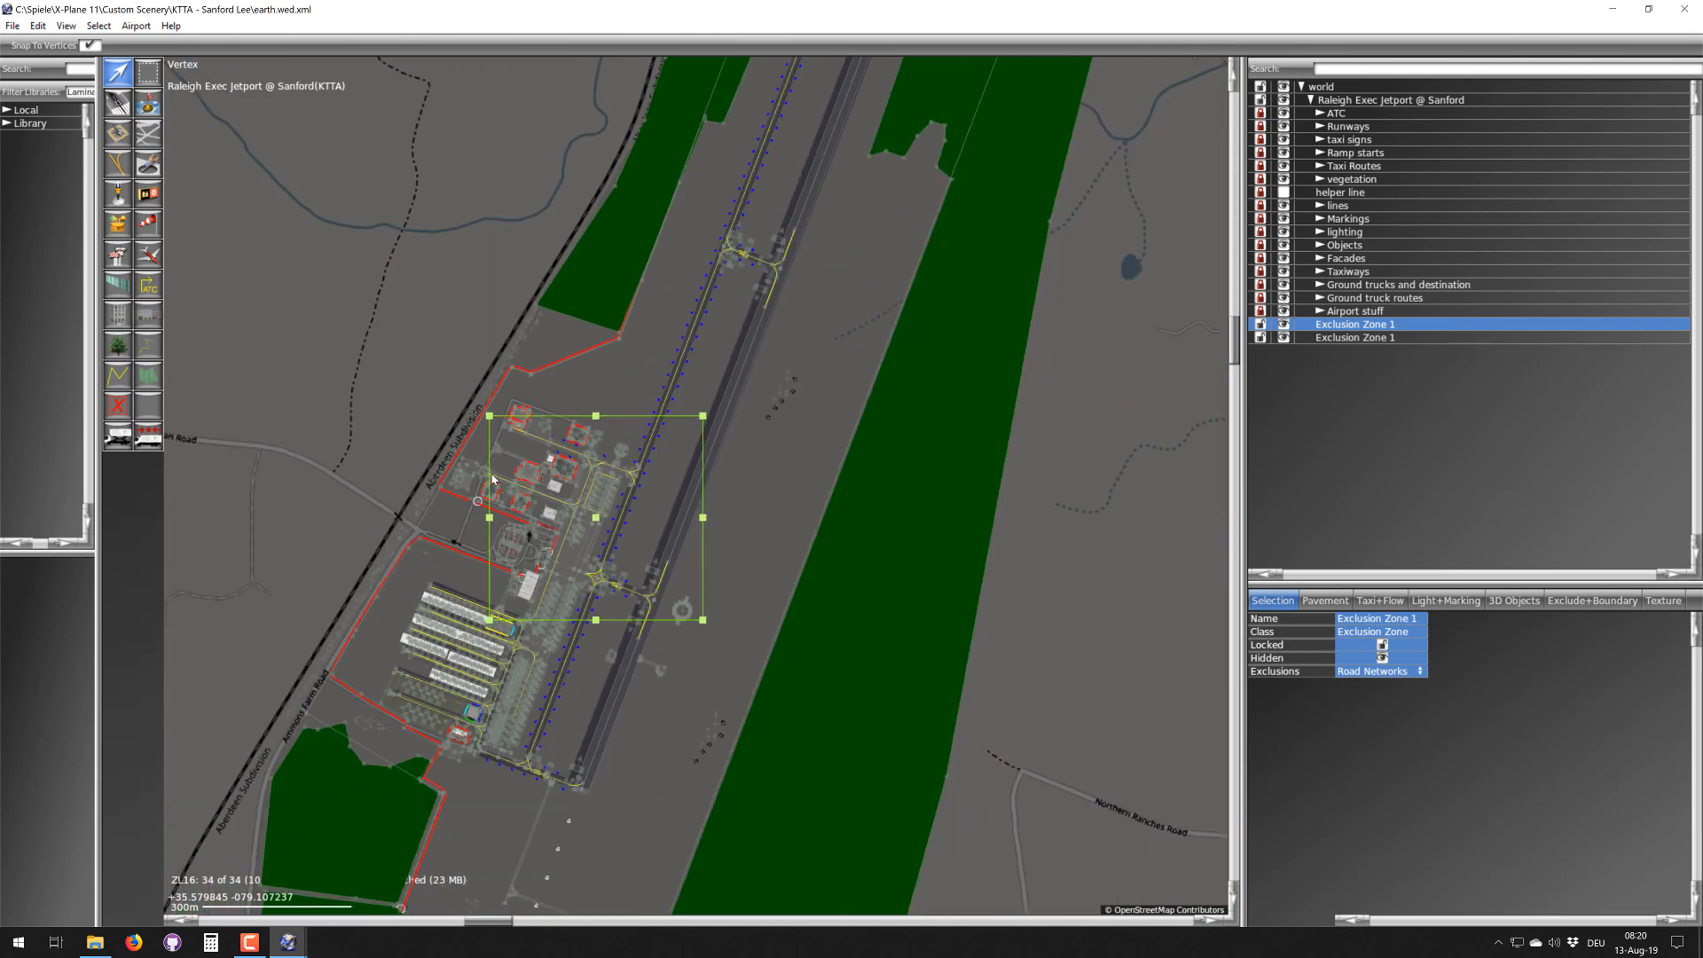
- Widen the northern exclusion zone over the forest eastward across Lower Moncure Road, toward Lower River Road
scroll(492, 474, down, 1)
right_drag(777, 294, 572, 585)
right_drag(735, 85, 630, 481)
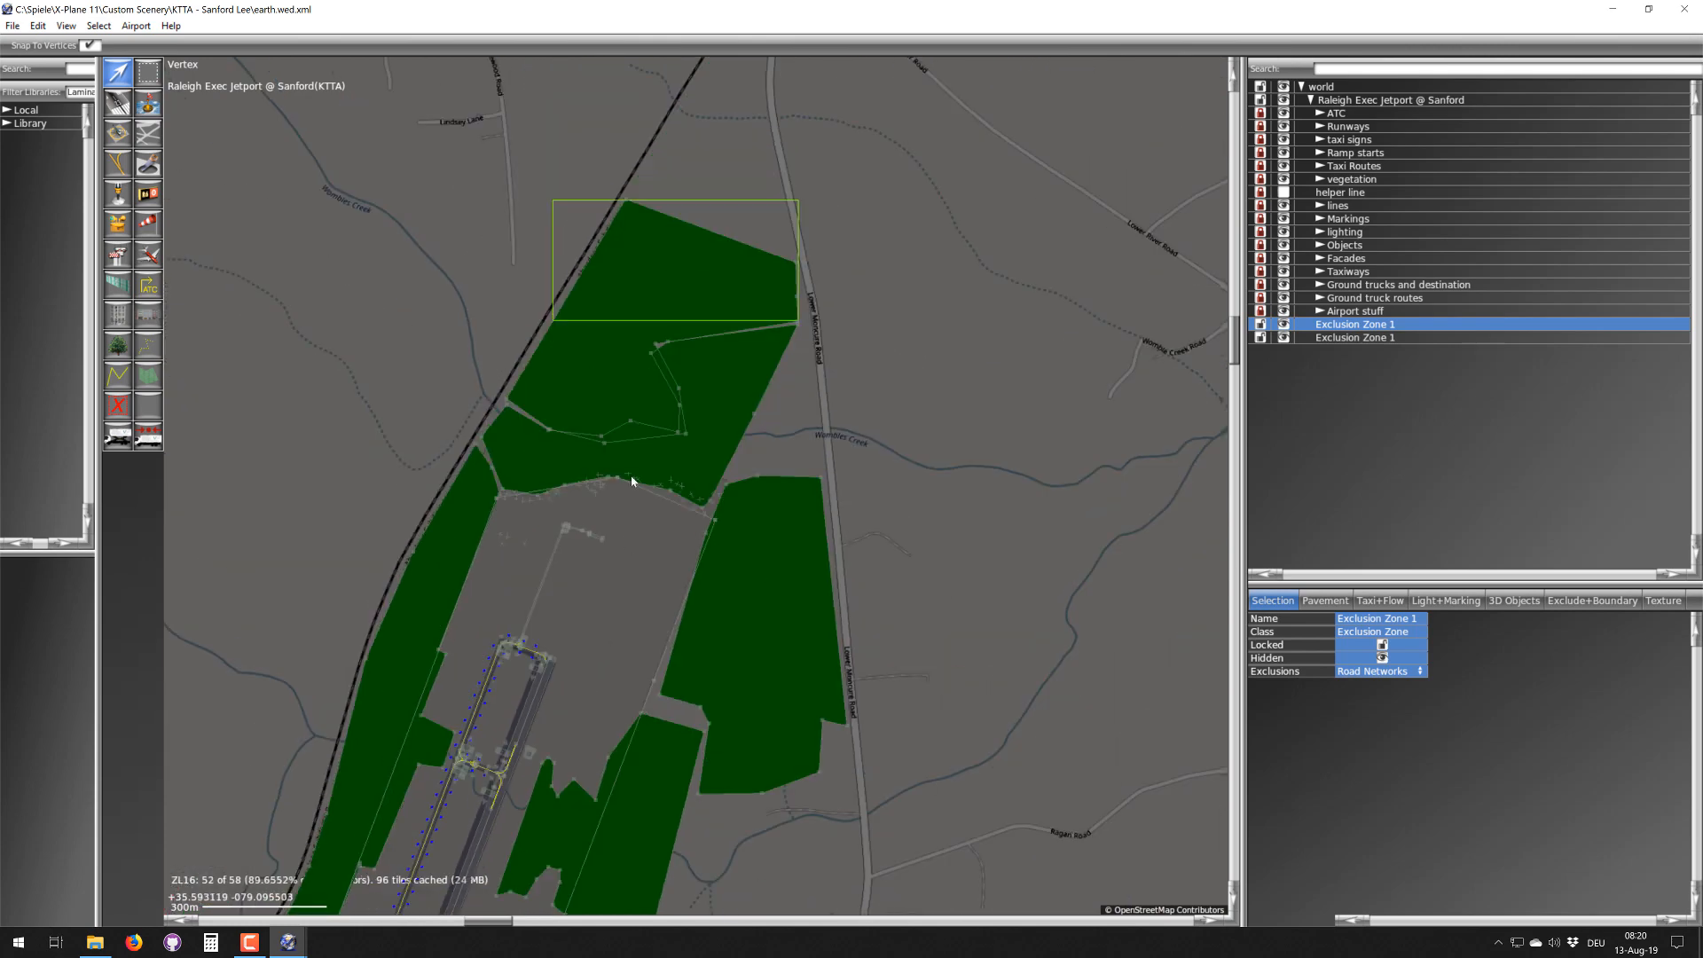
click(629, 321)
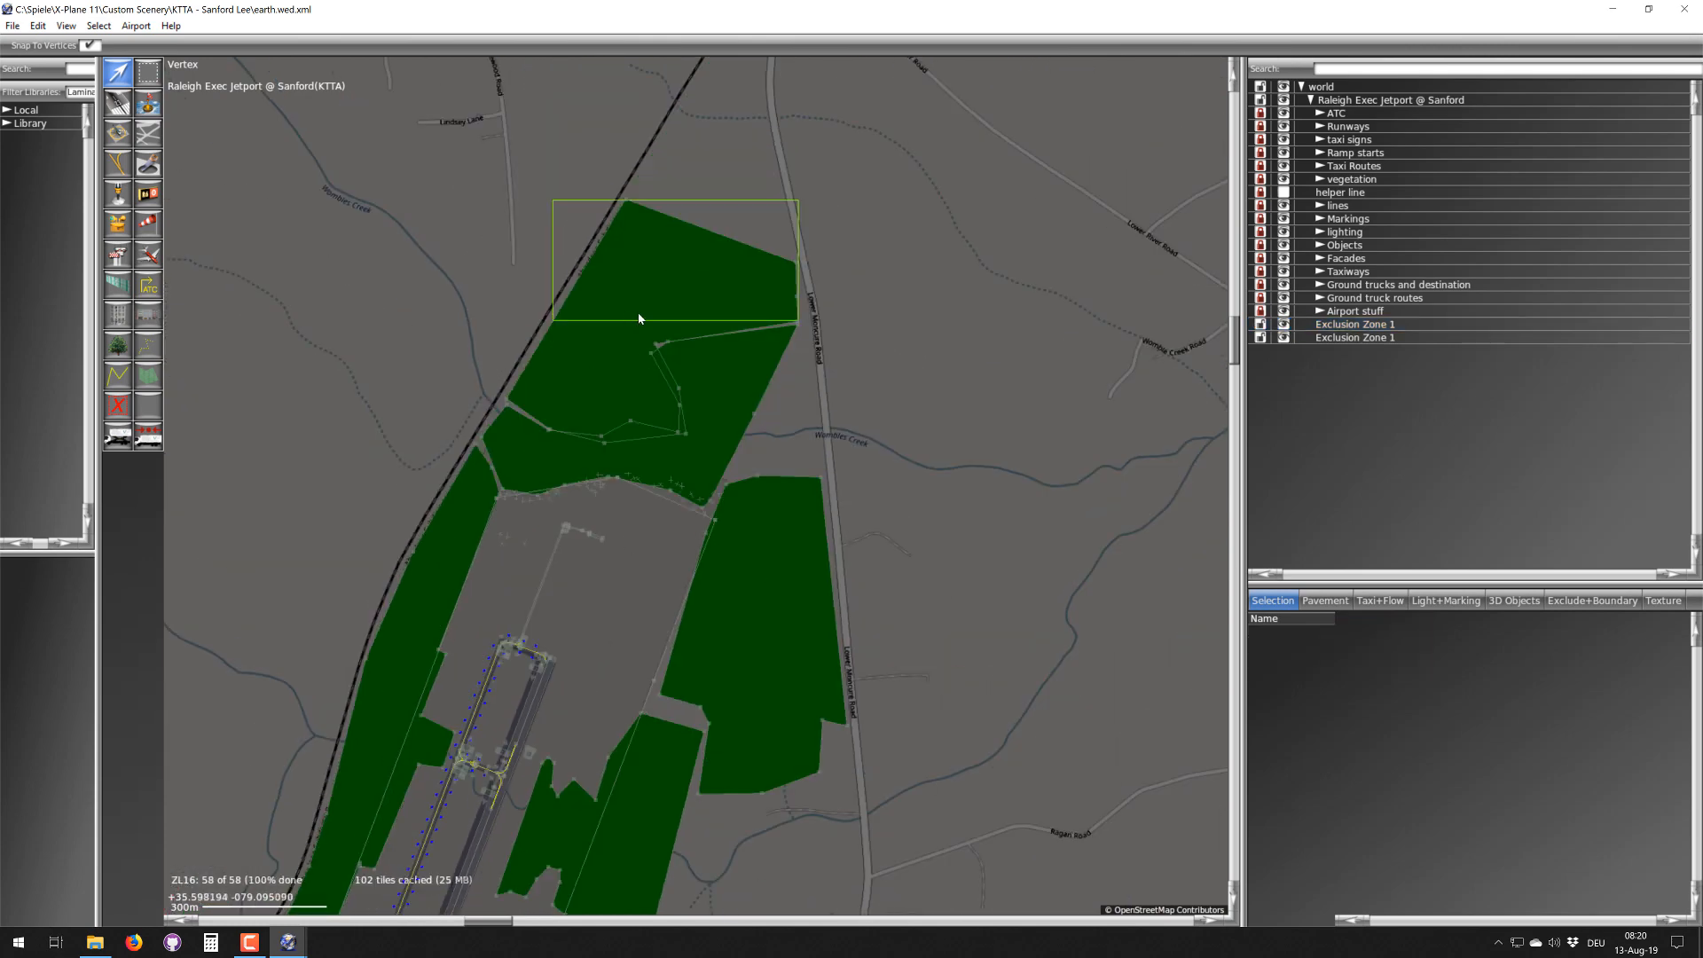
click(641, 320)
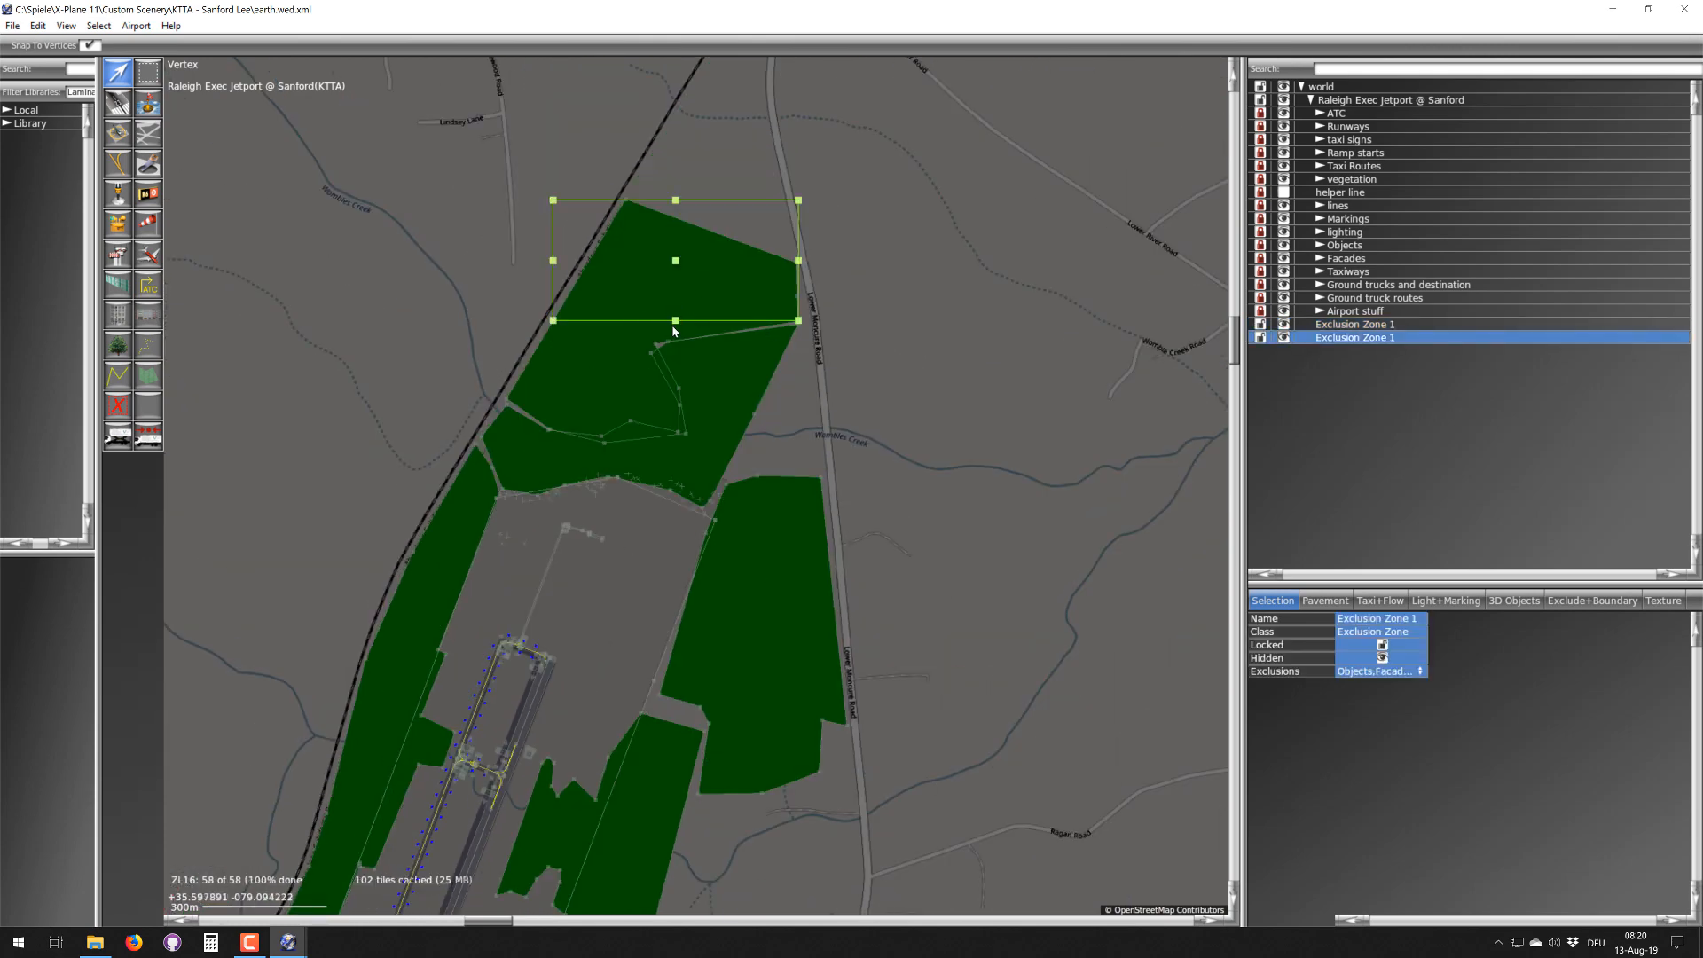
scroll(590, 350, up, 4)
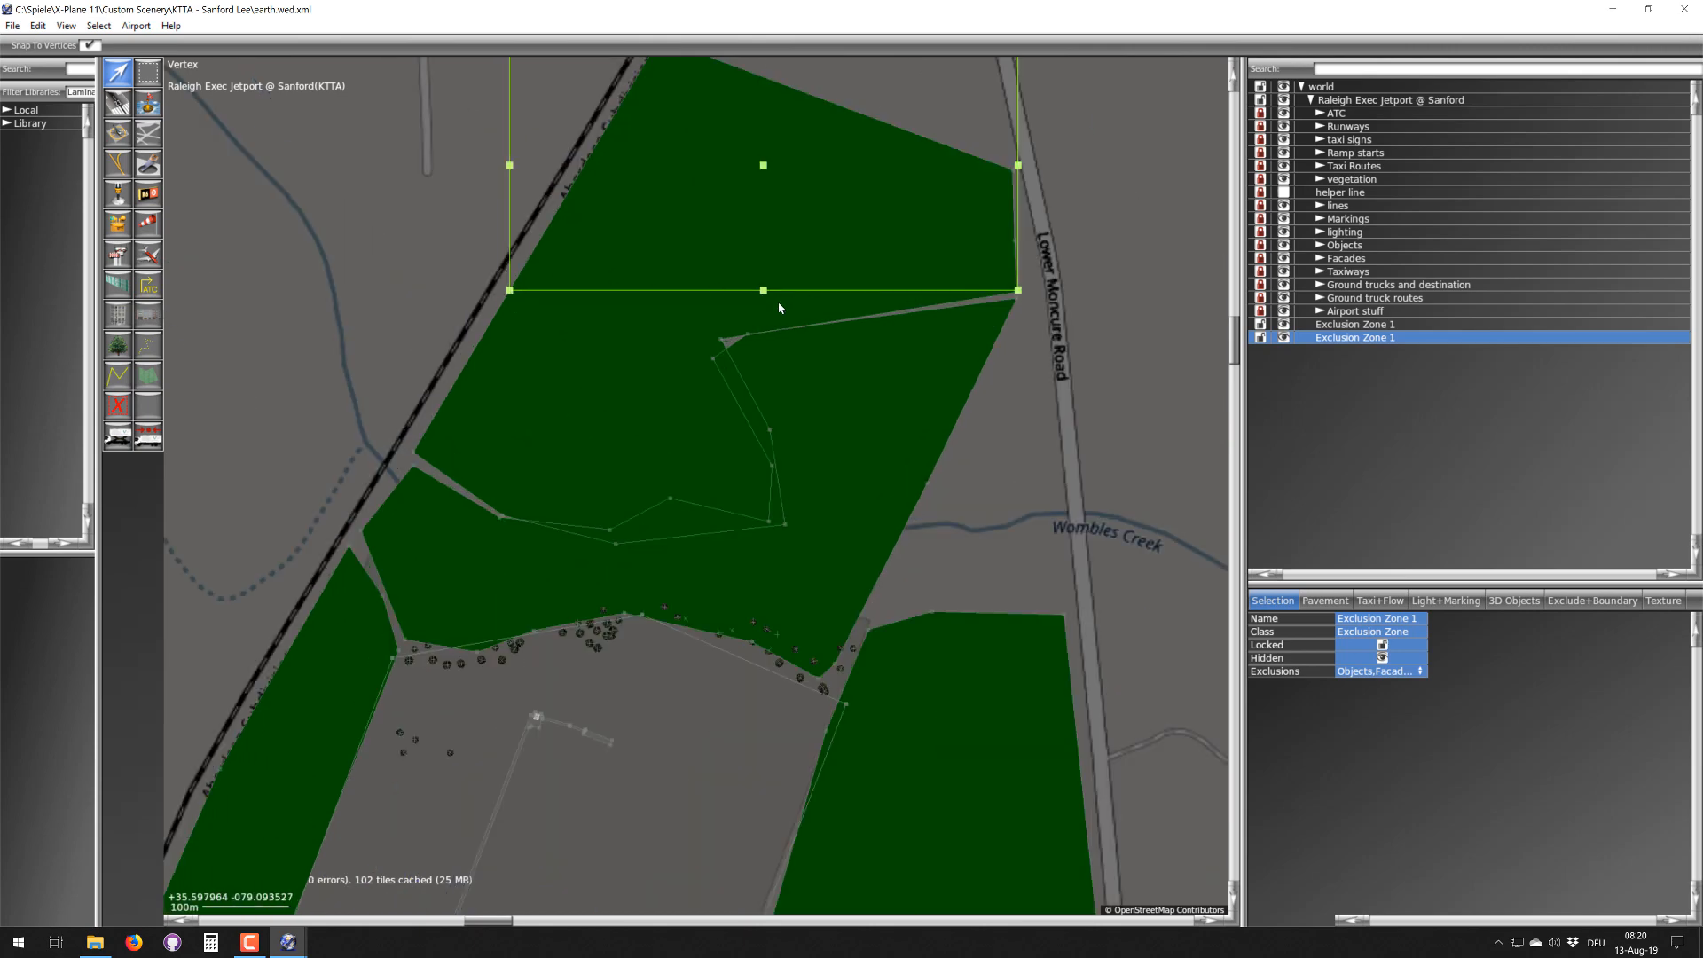
scroll(779, 308, down, 4)
right_drag(679, 201, 672, 410)
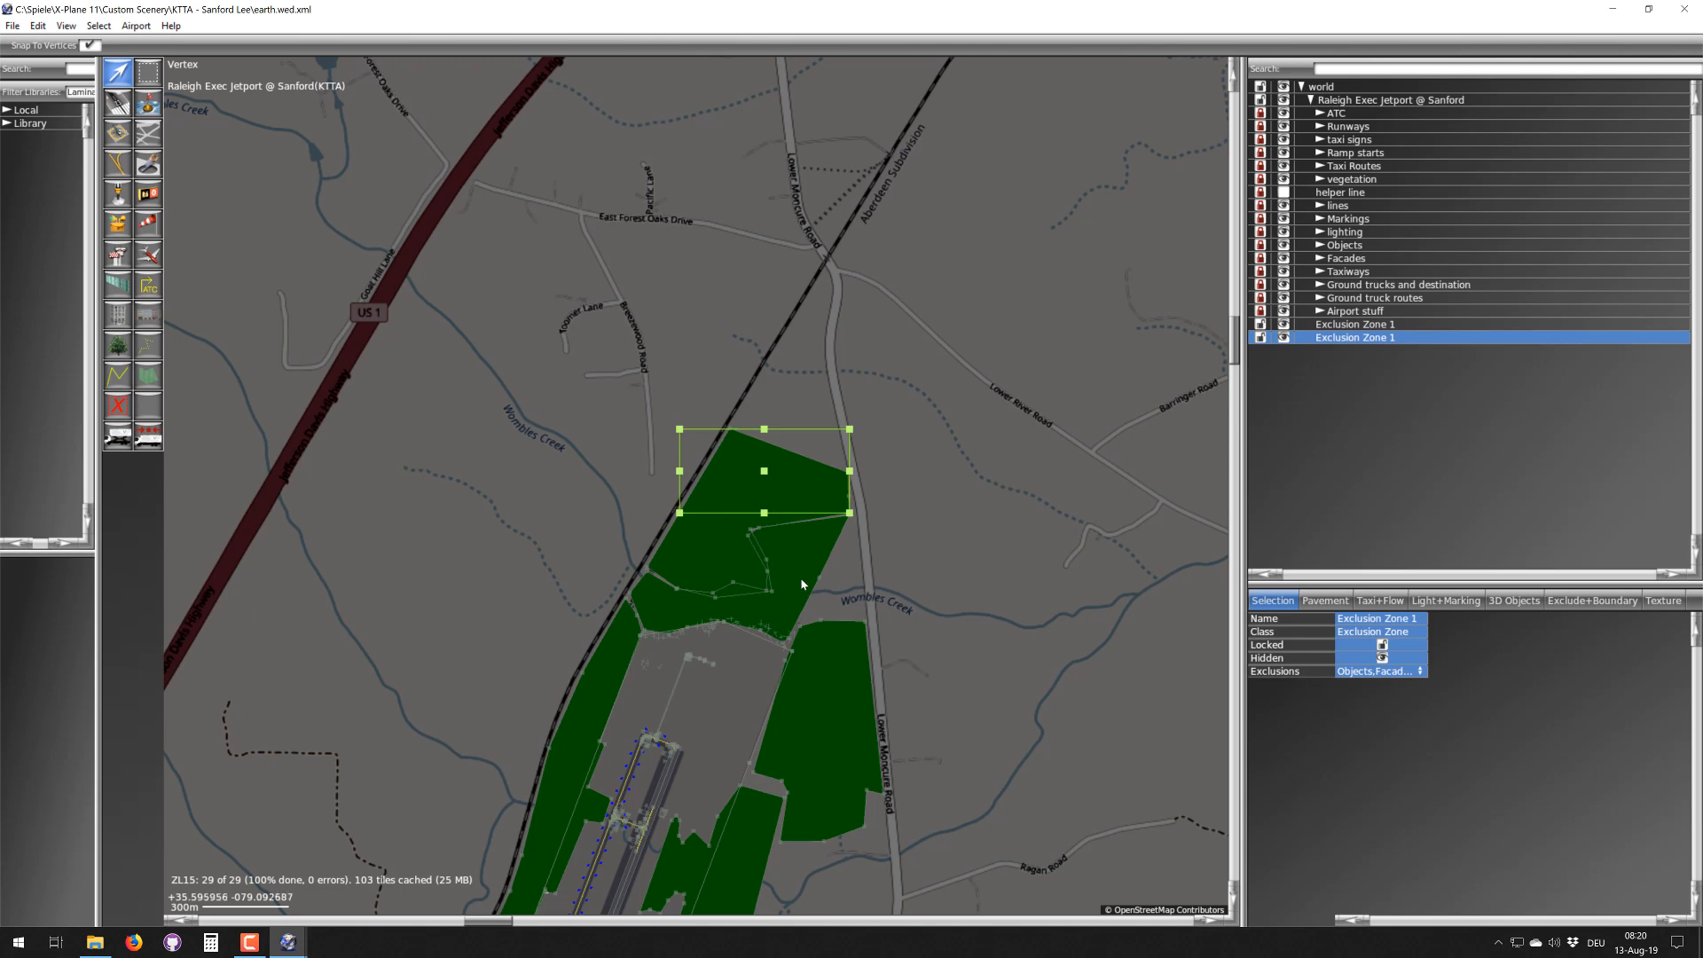
scroll(800, 577, up, 4)
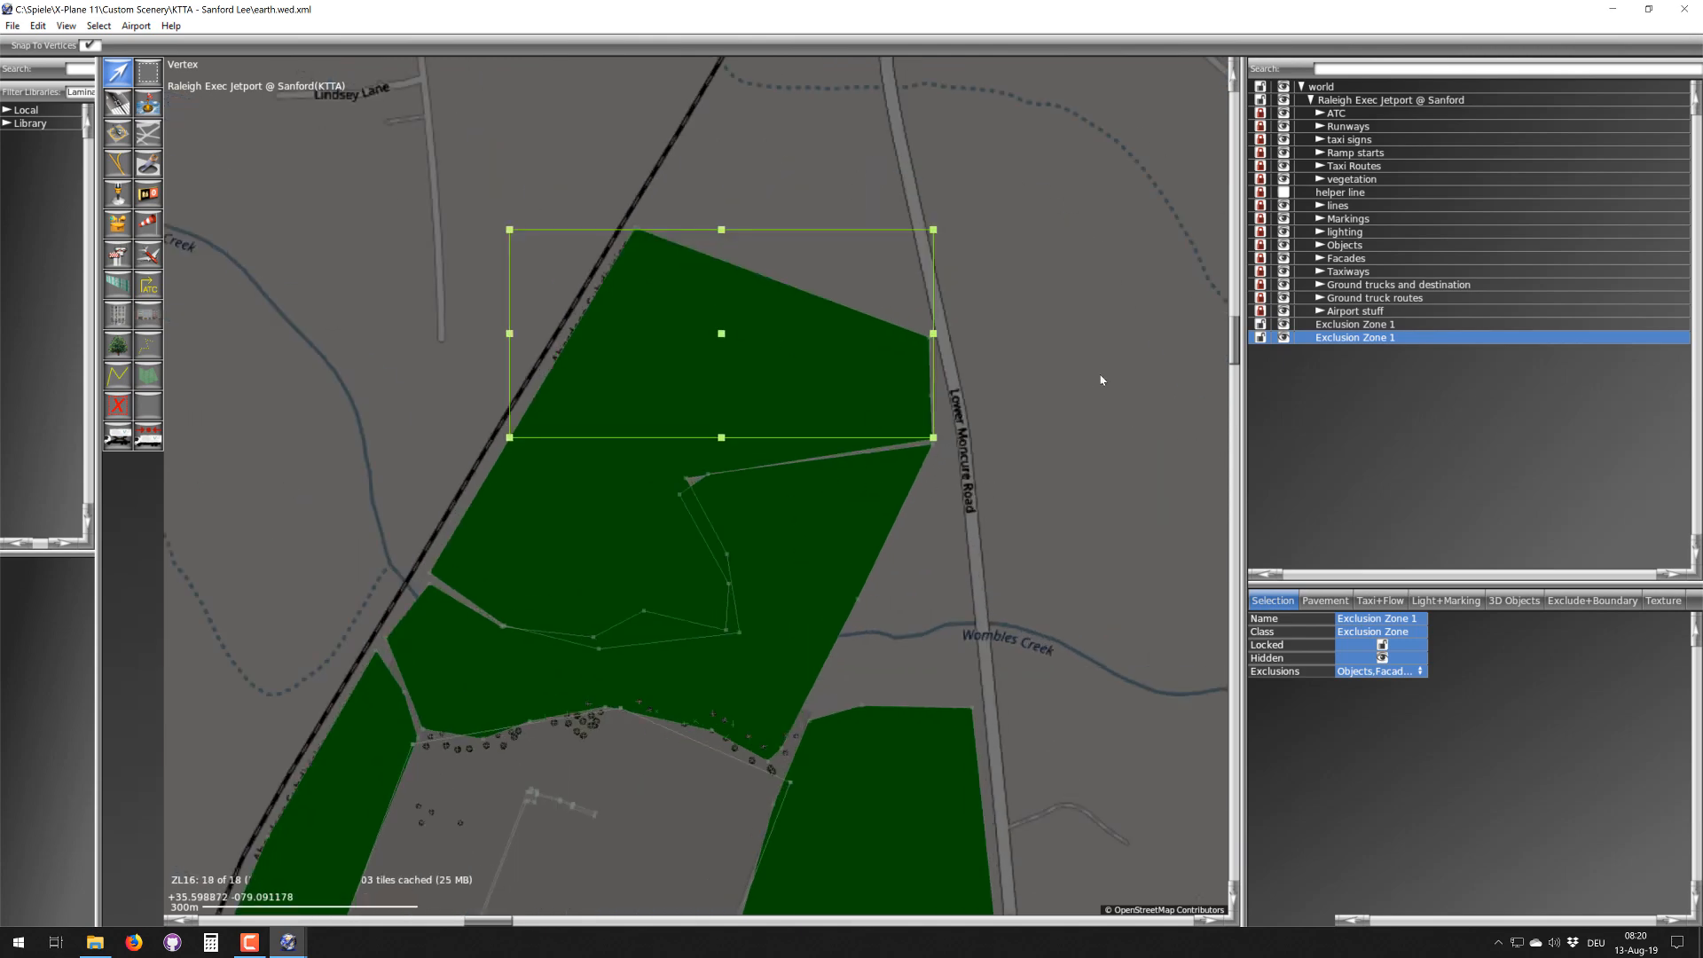
scroll(675, 517, down, 2)
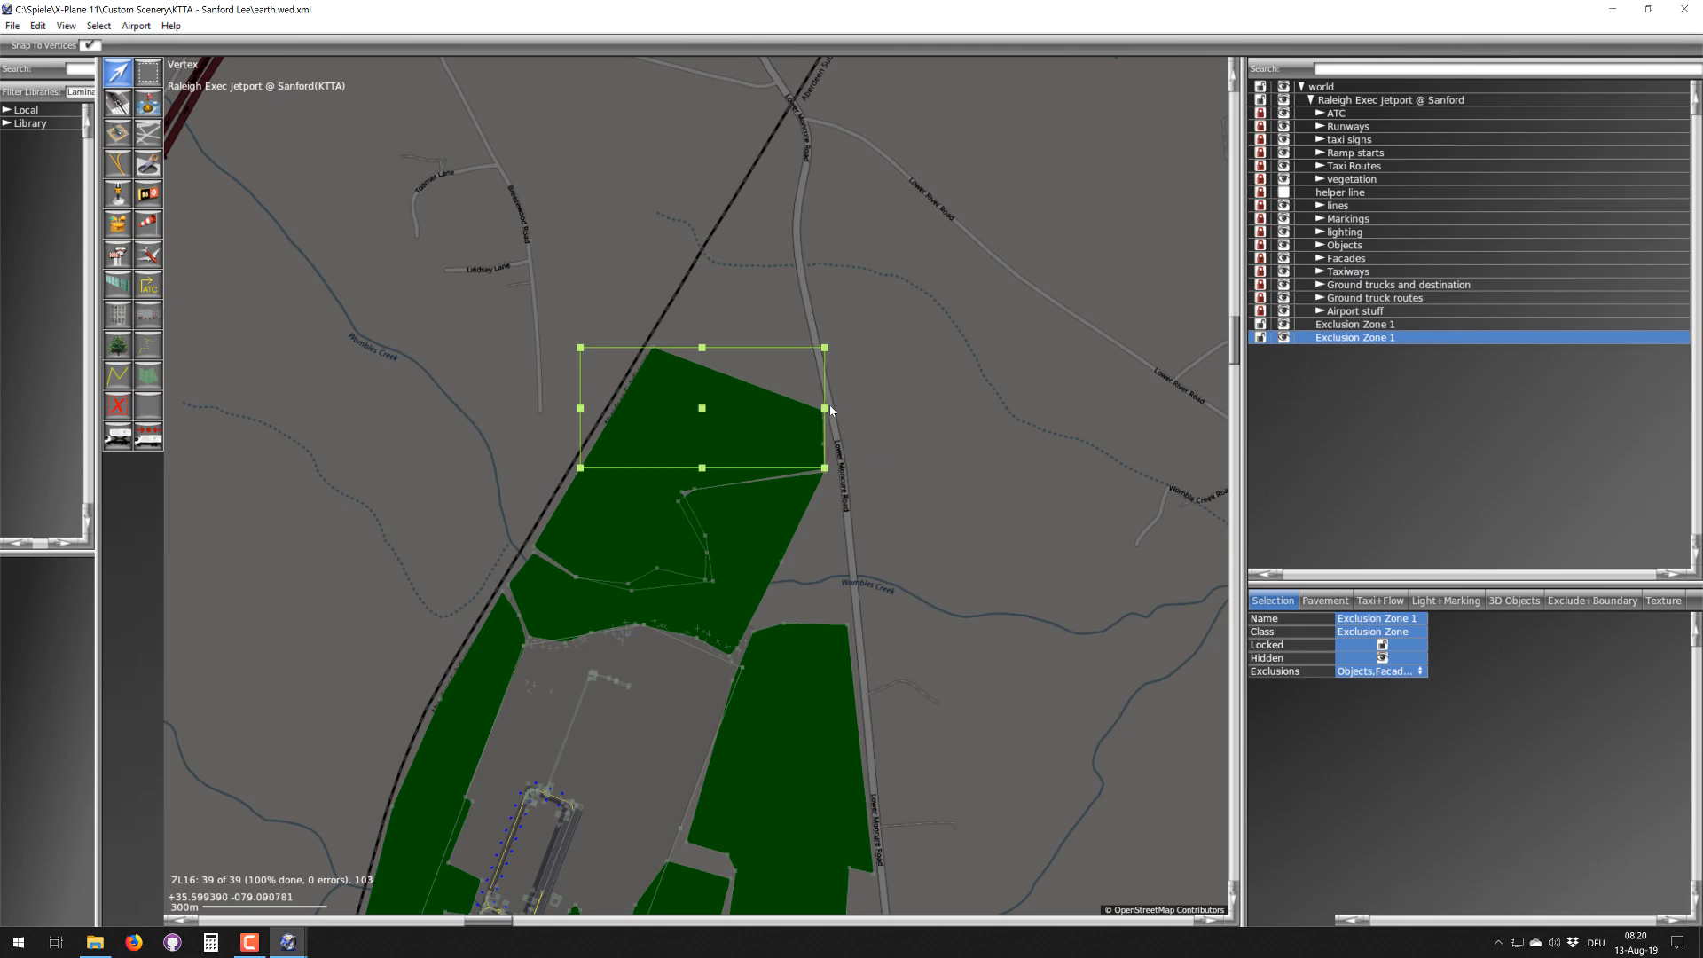
drag(830, 409, 849, 410)
right_drag(927, 473, 781, 432)
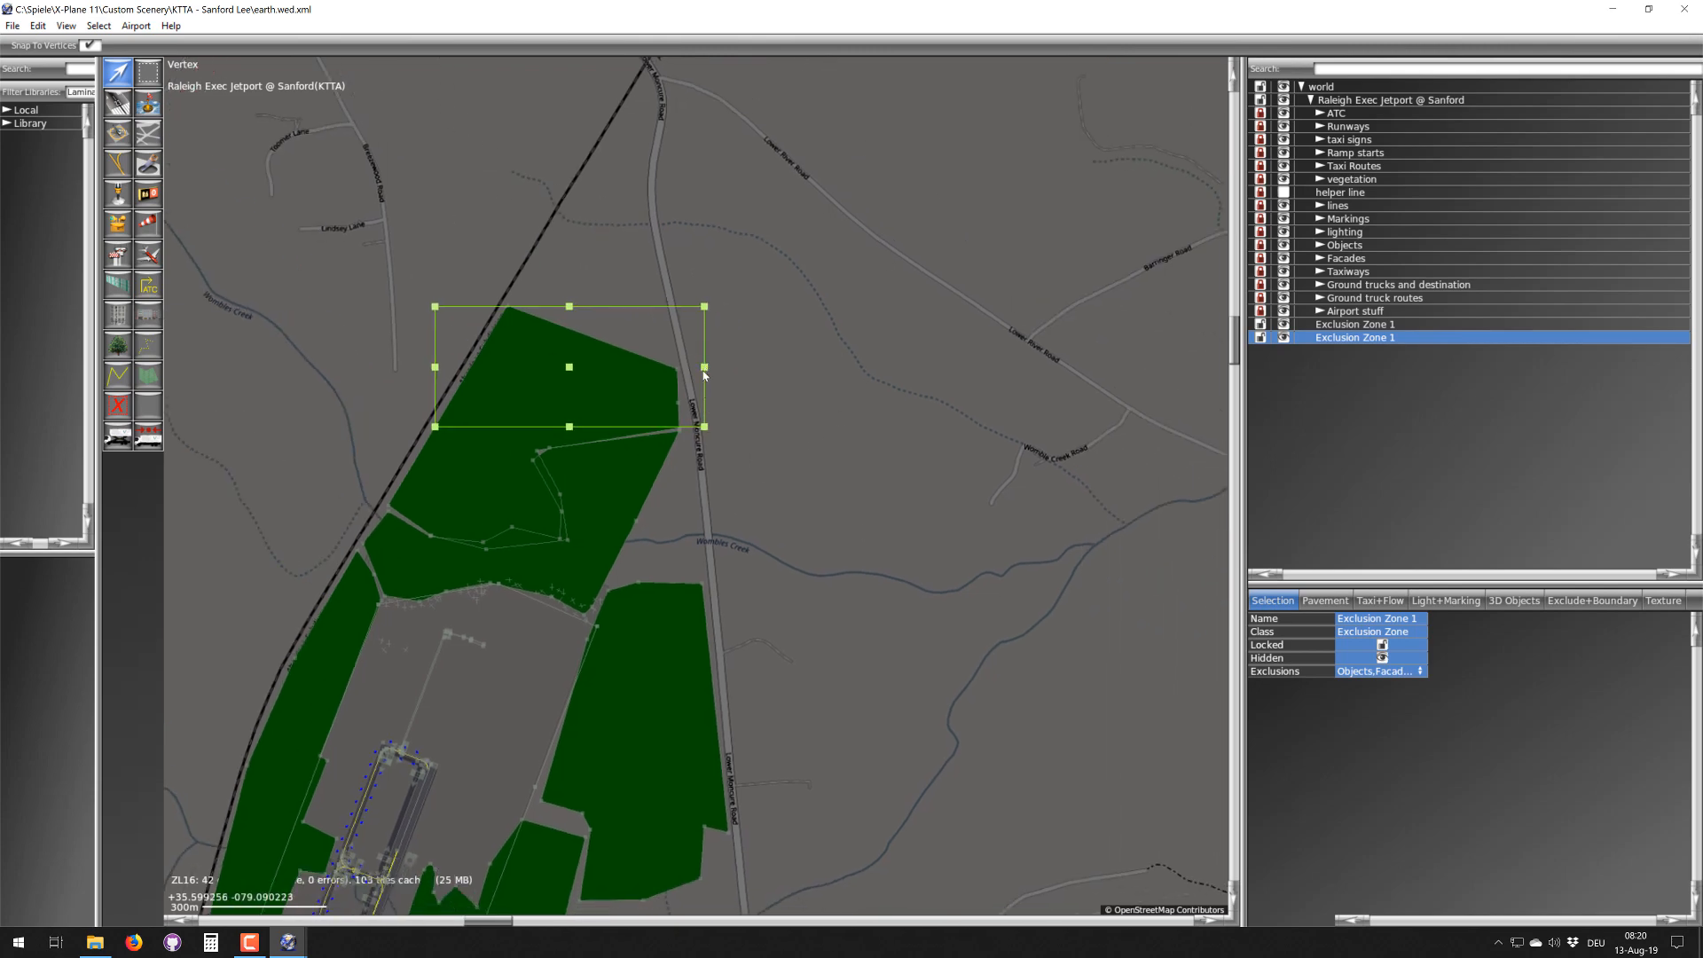
drag(705, 367, 915, 367)
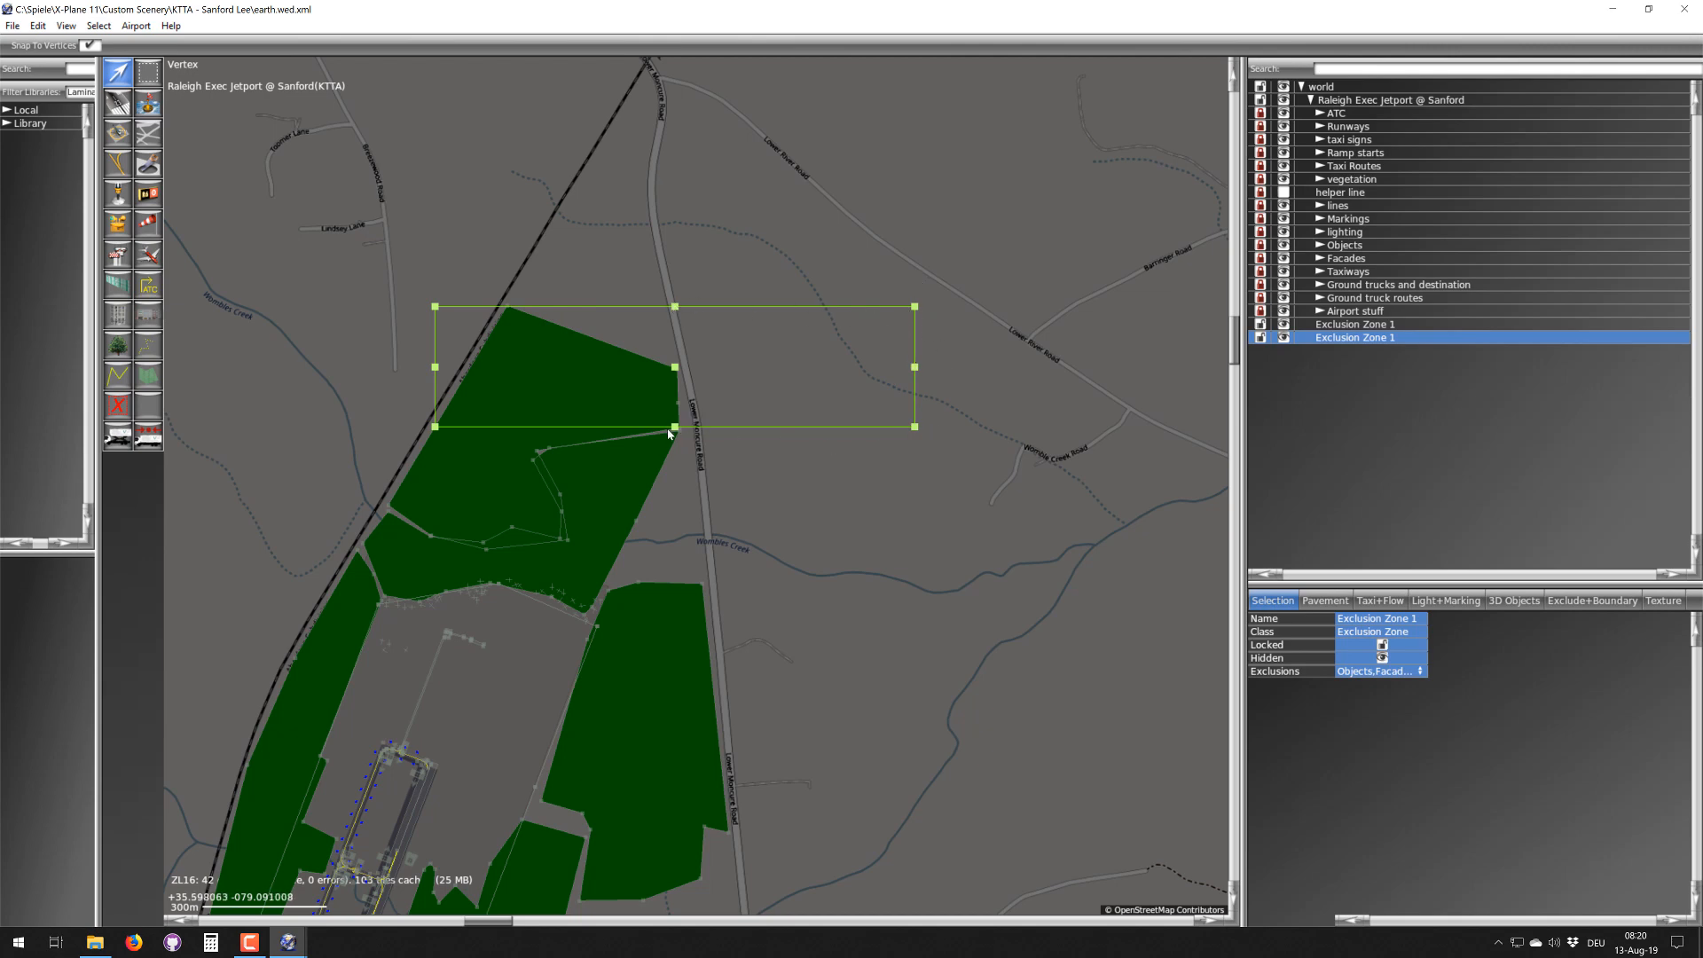
- Examine the course of Lower Moncure Road through the widened exclusion zone and north to Deep River Road
scroll(670, 434, down, 4)
right_drag(651, 570, 620, 662)
scroll(646, 527, up, 5)
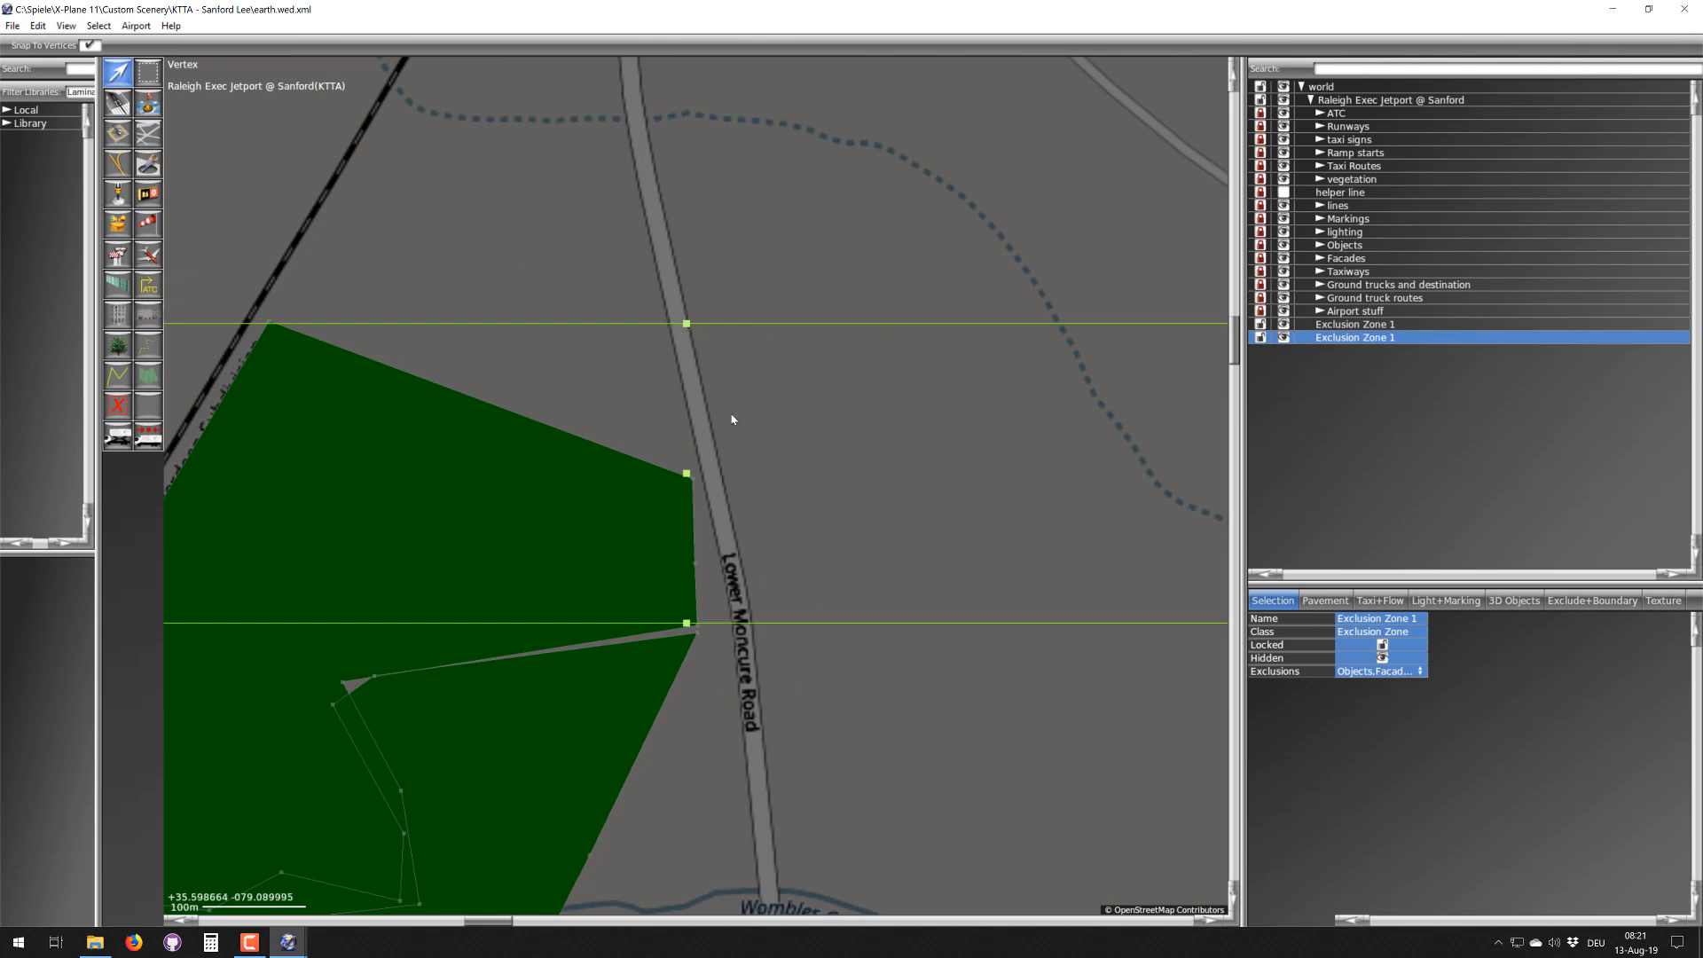
scroll(707, 343, down, 3)
right_drag(720, 264, 711, 344)
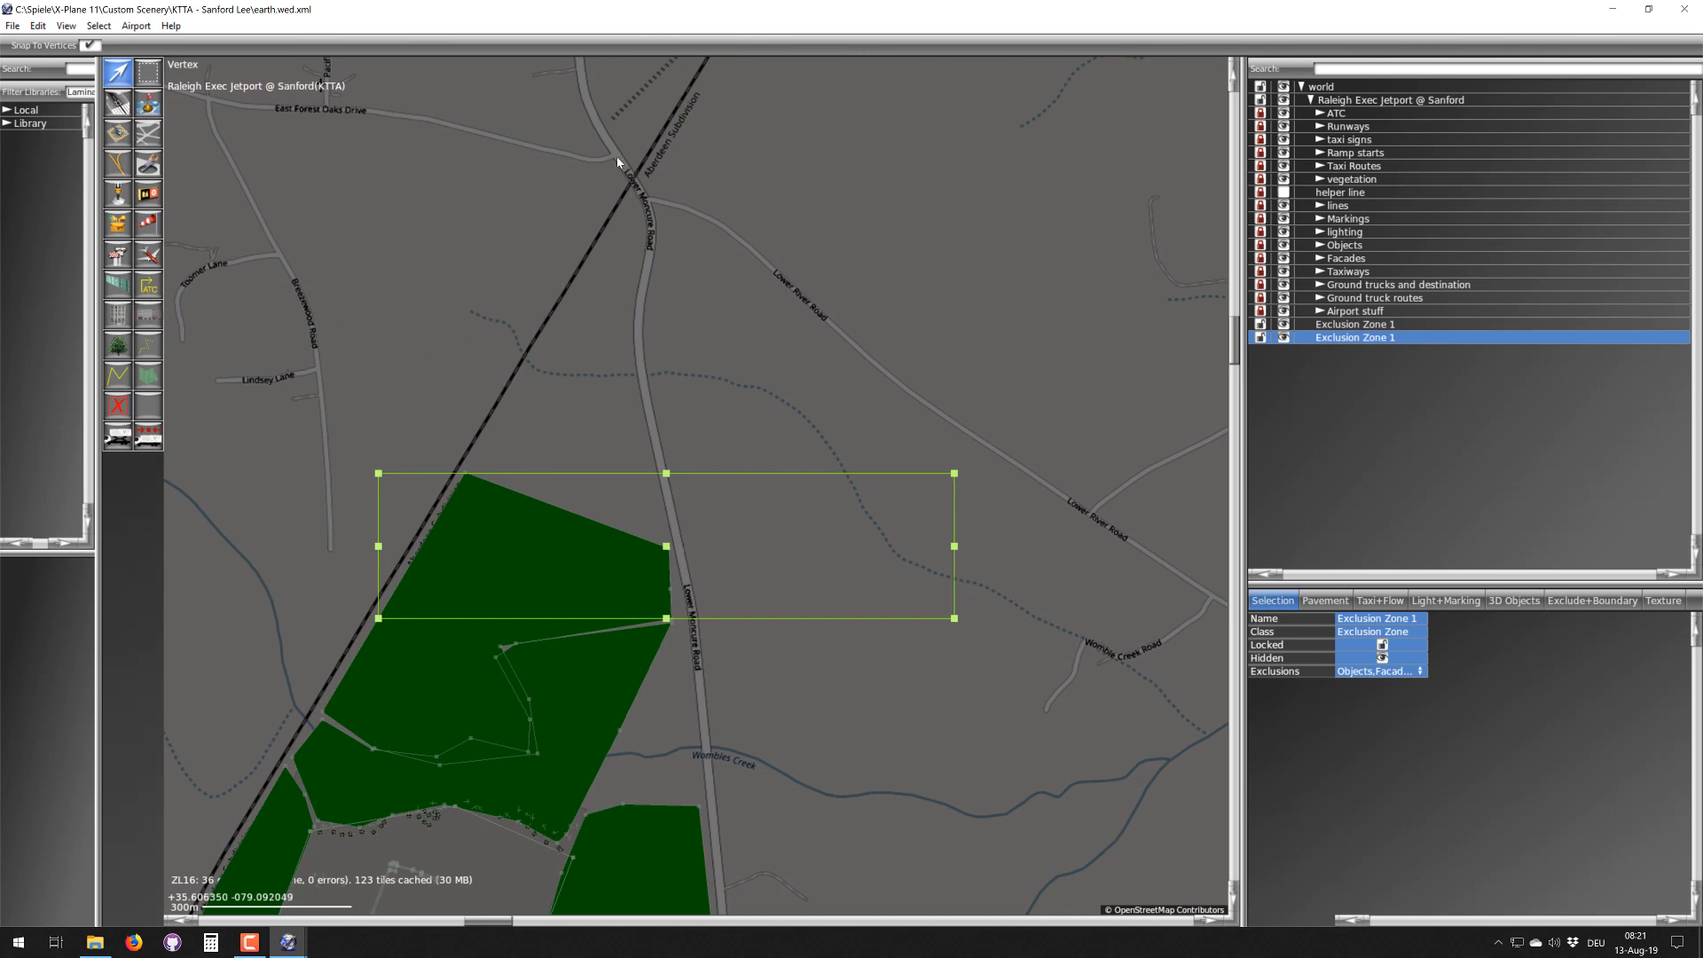
right_drag(615, 156, 630, 575)
scroll(635, 516, down, 2)
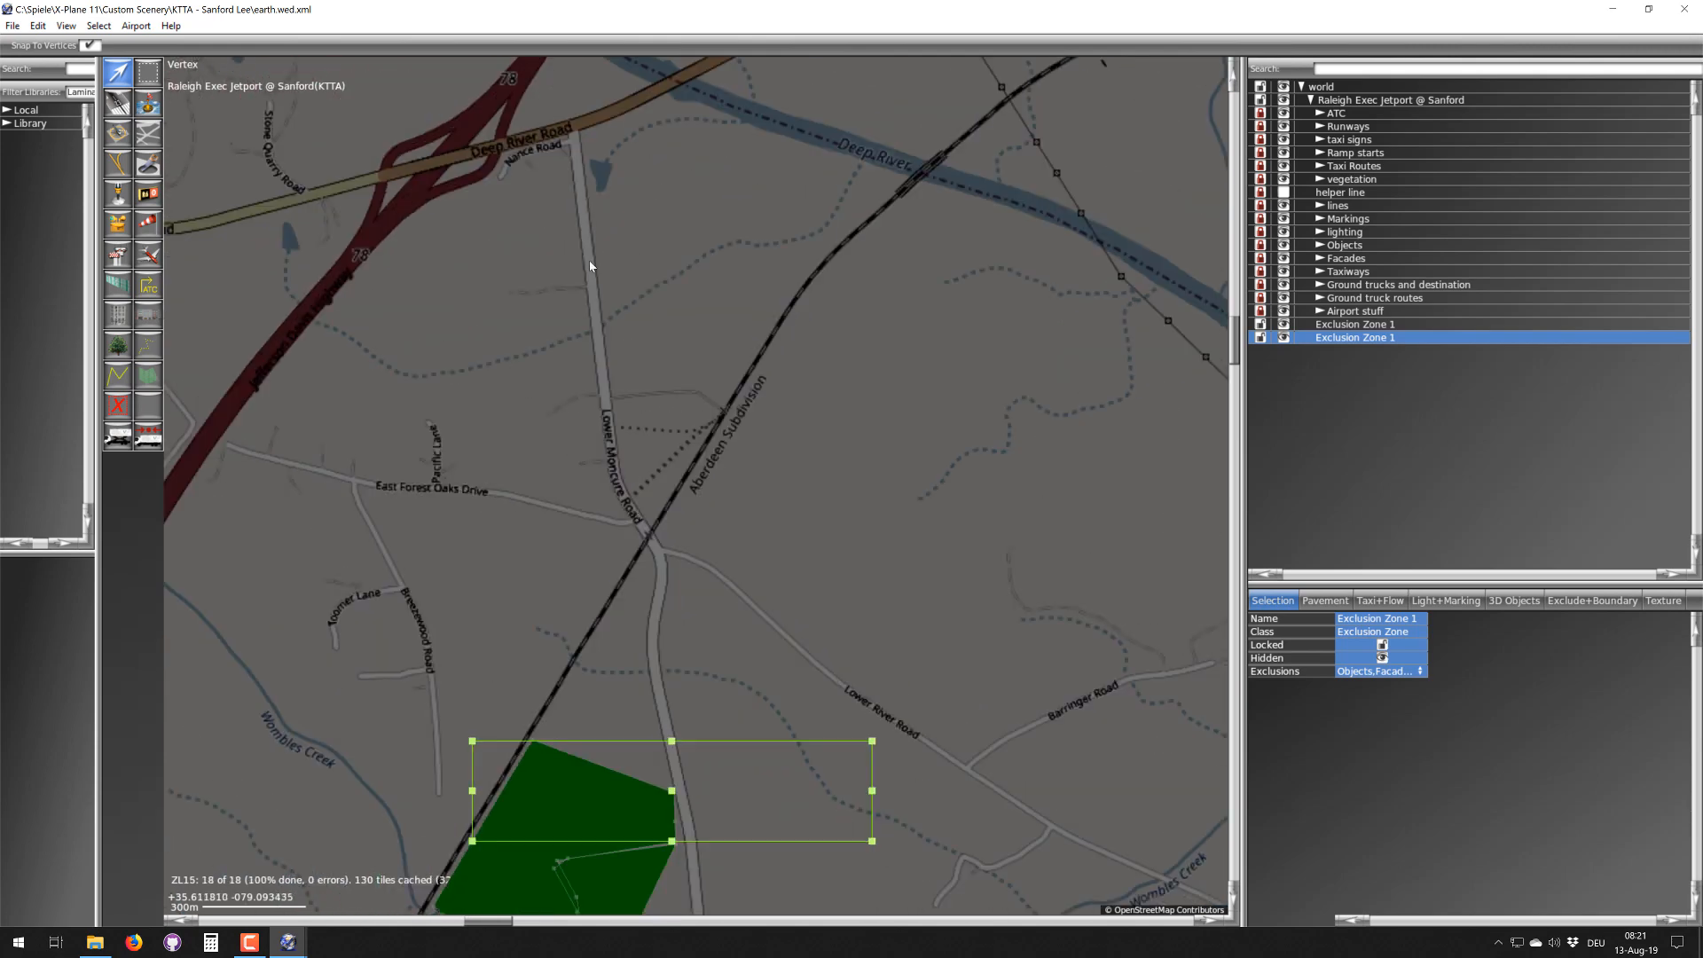
scroll(565, 142, up, 2)
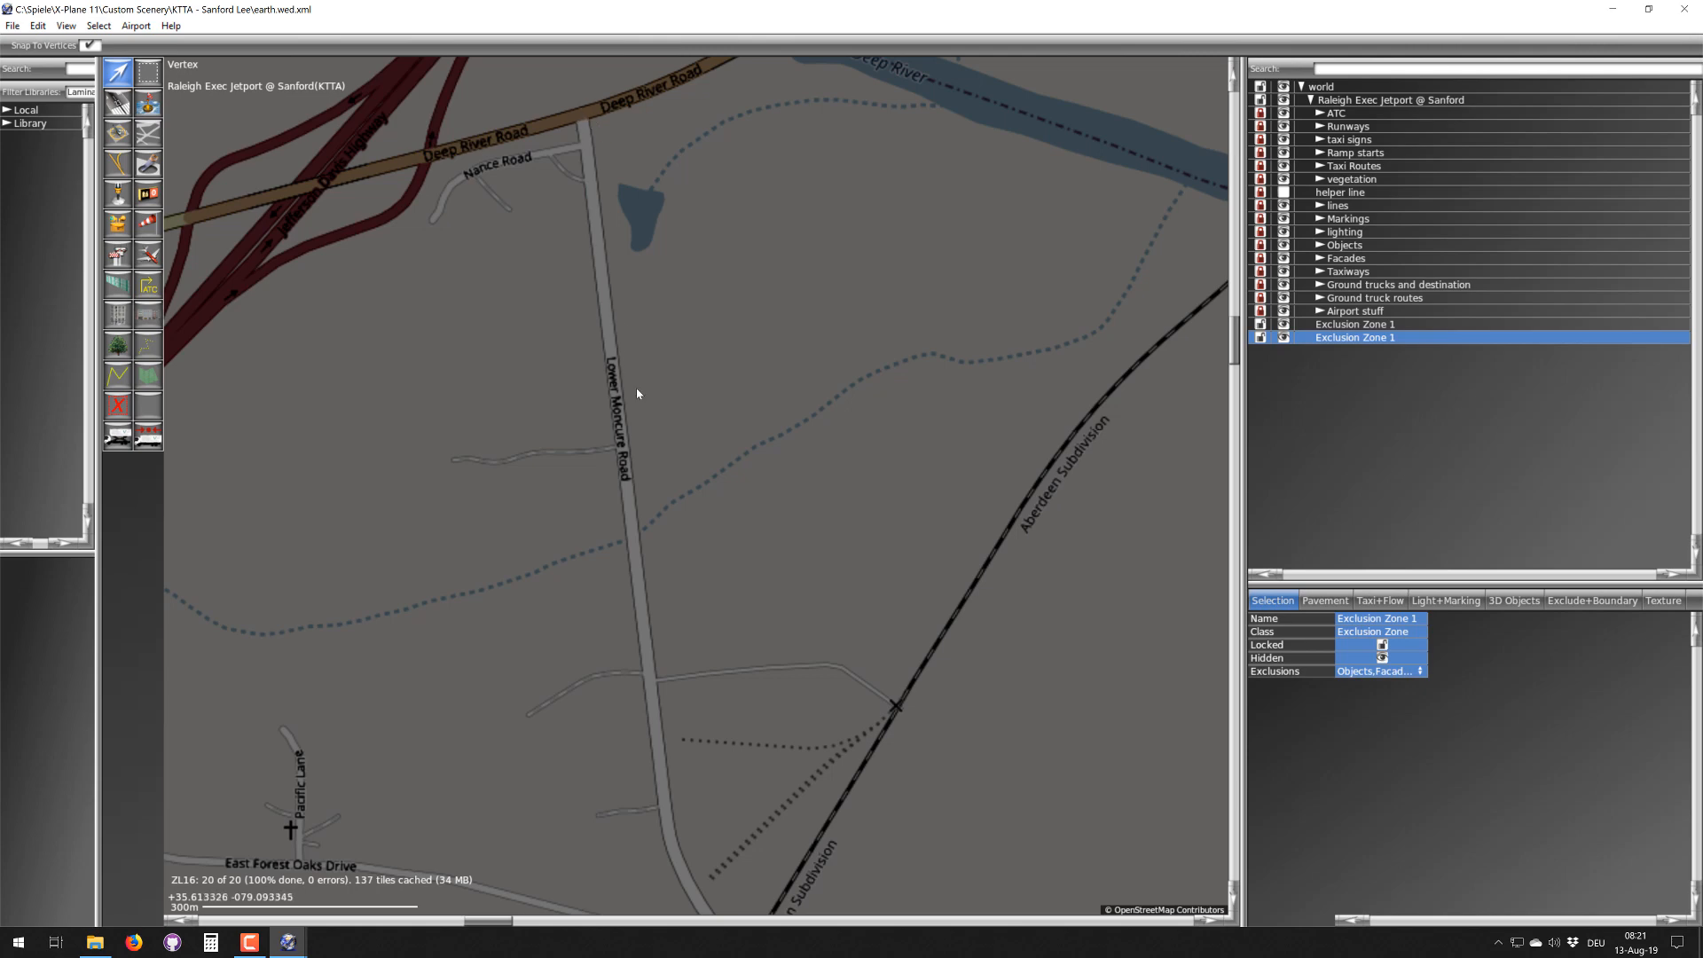
right_drag(656, 695, 579, 255)
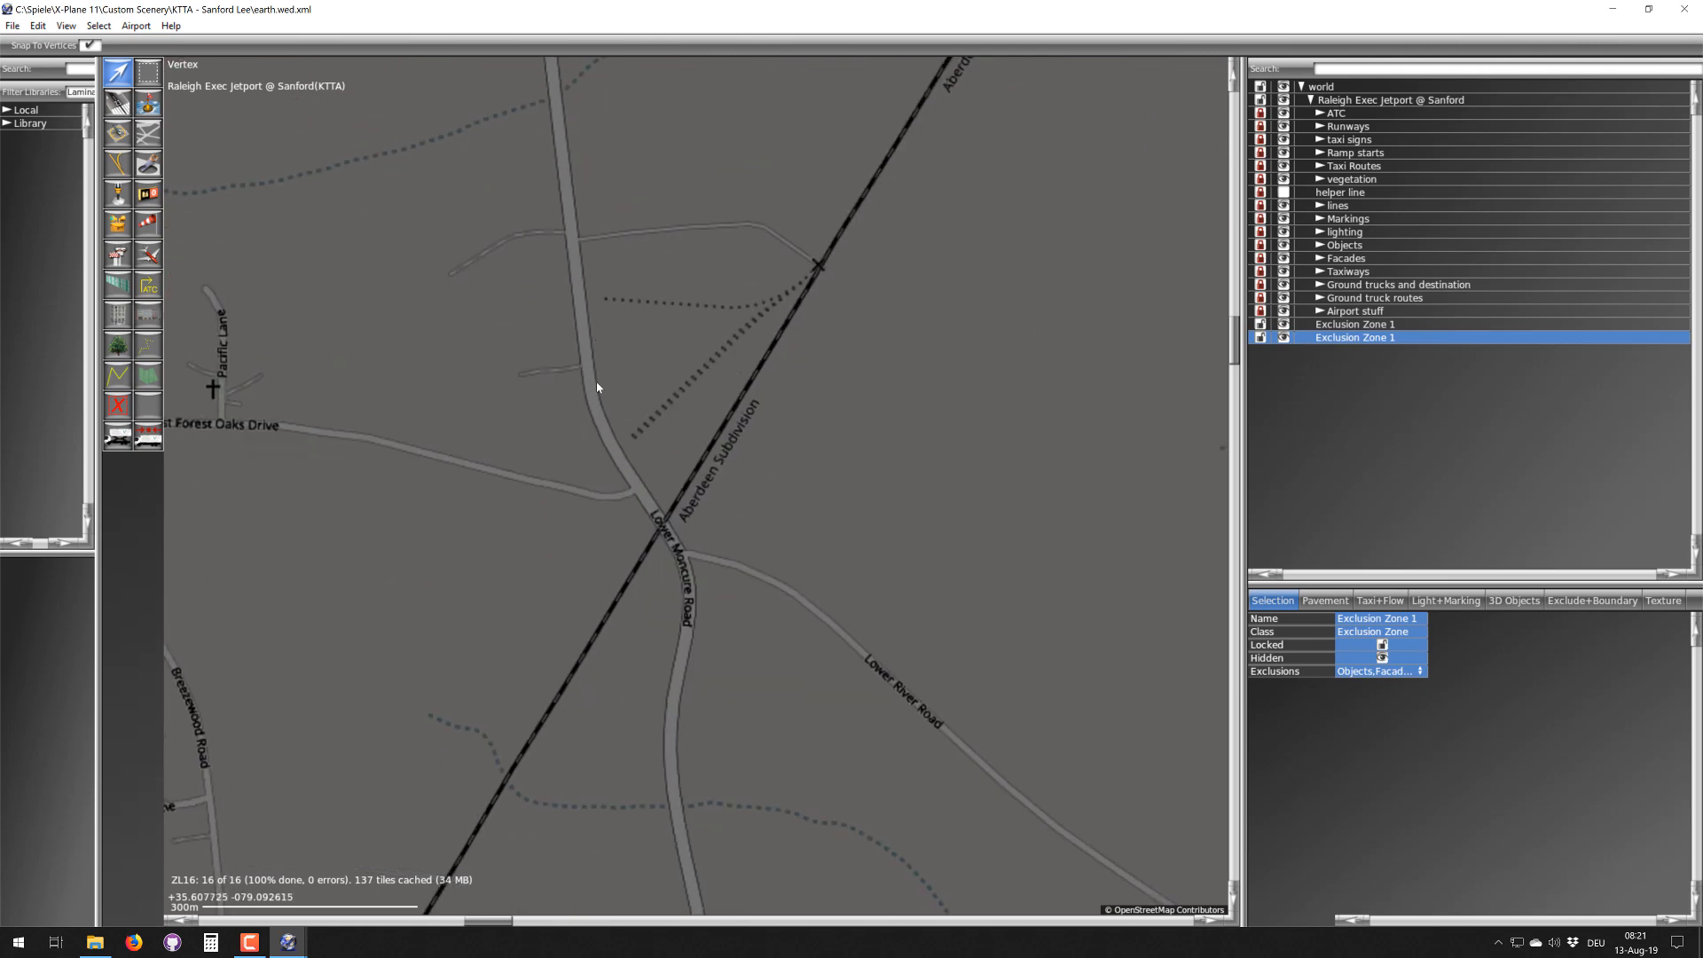
right_drag(591, 388, 525, 236)
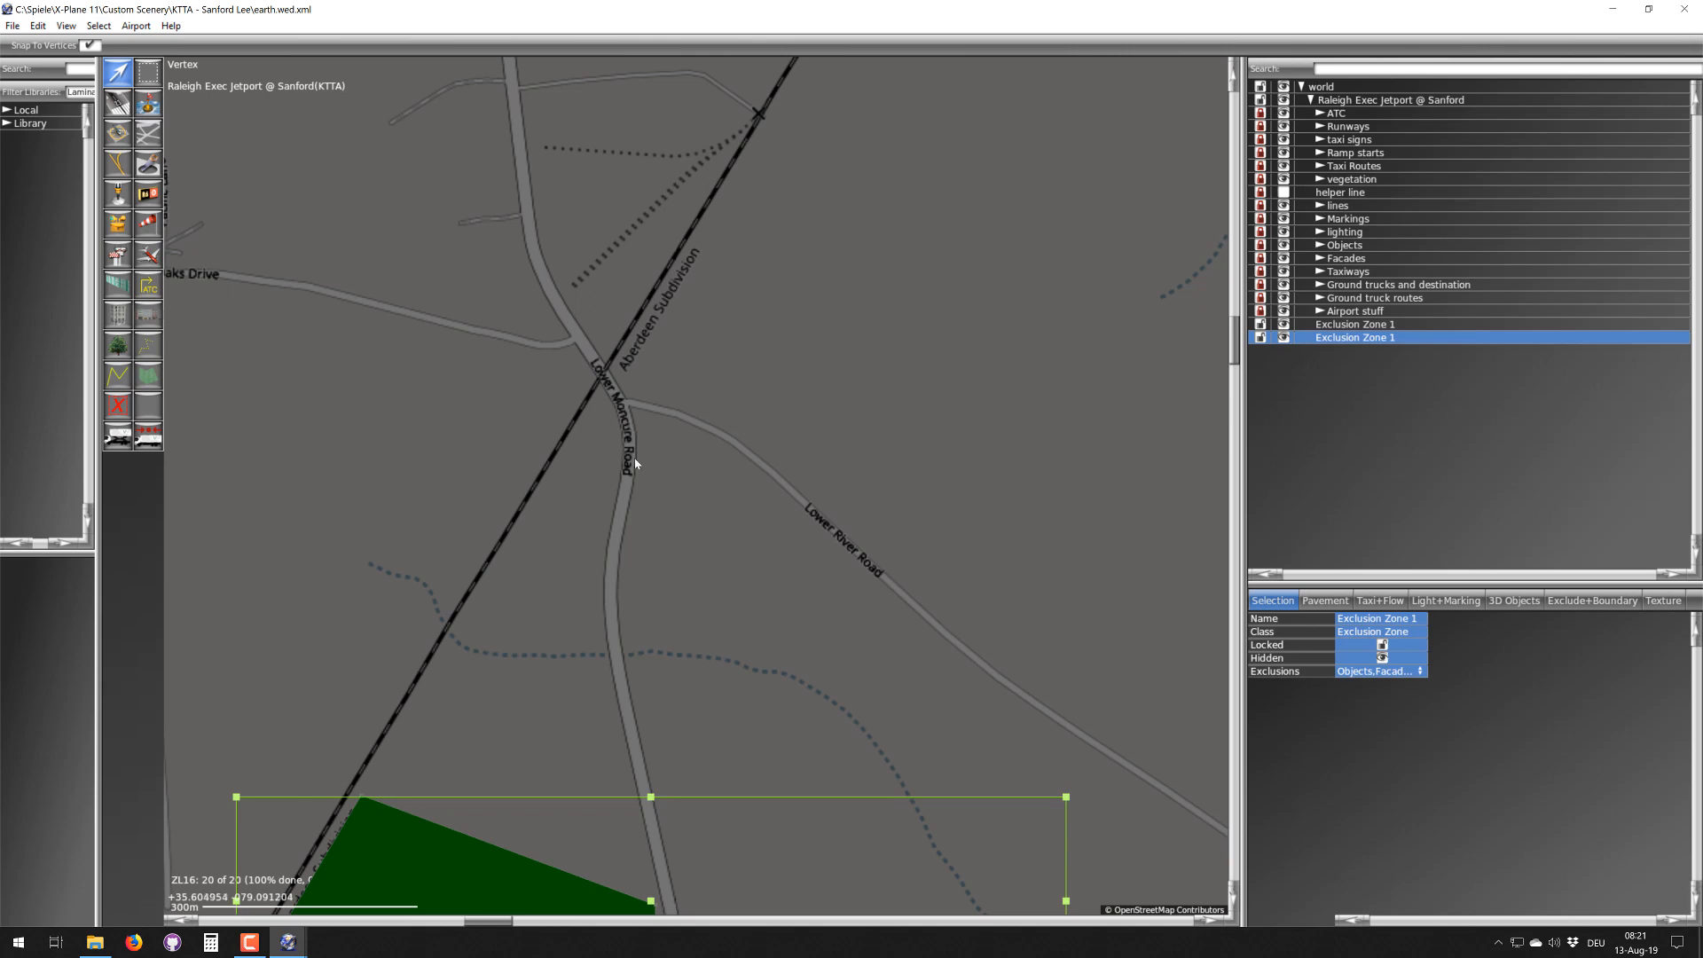
right_drag(595, 692, 624, 428)
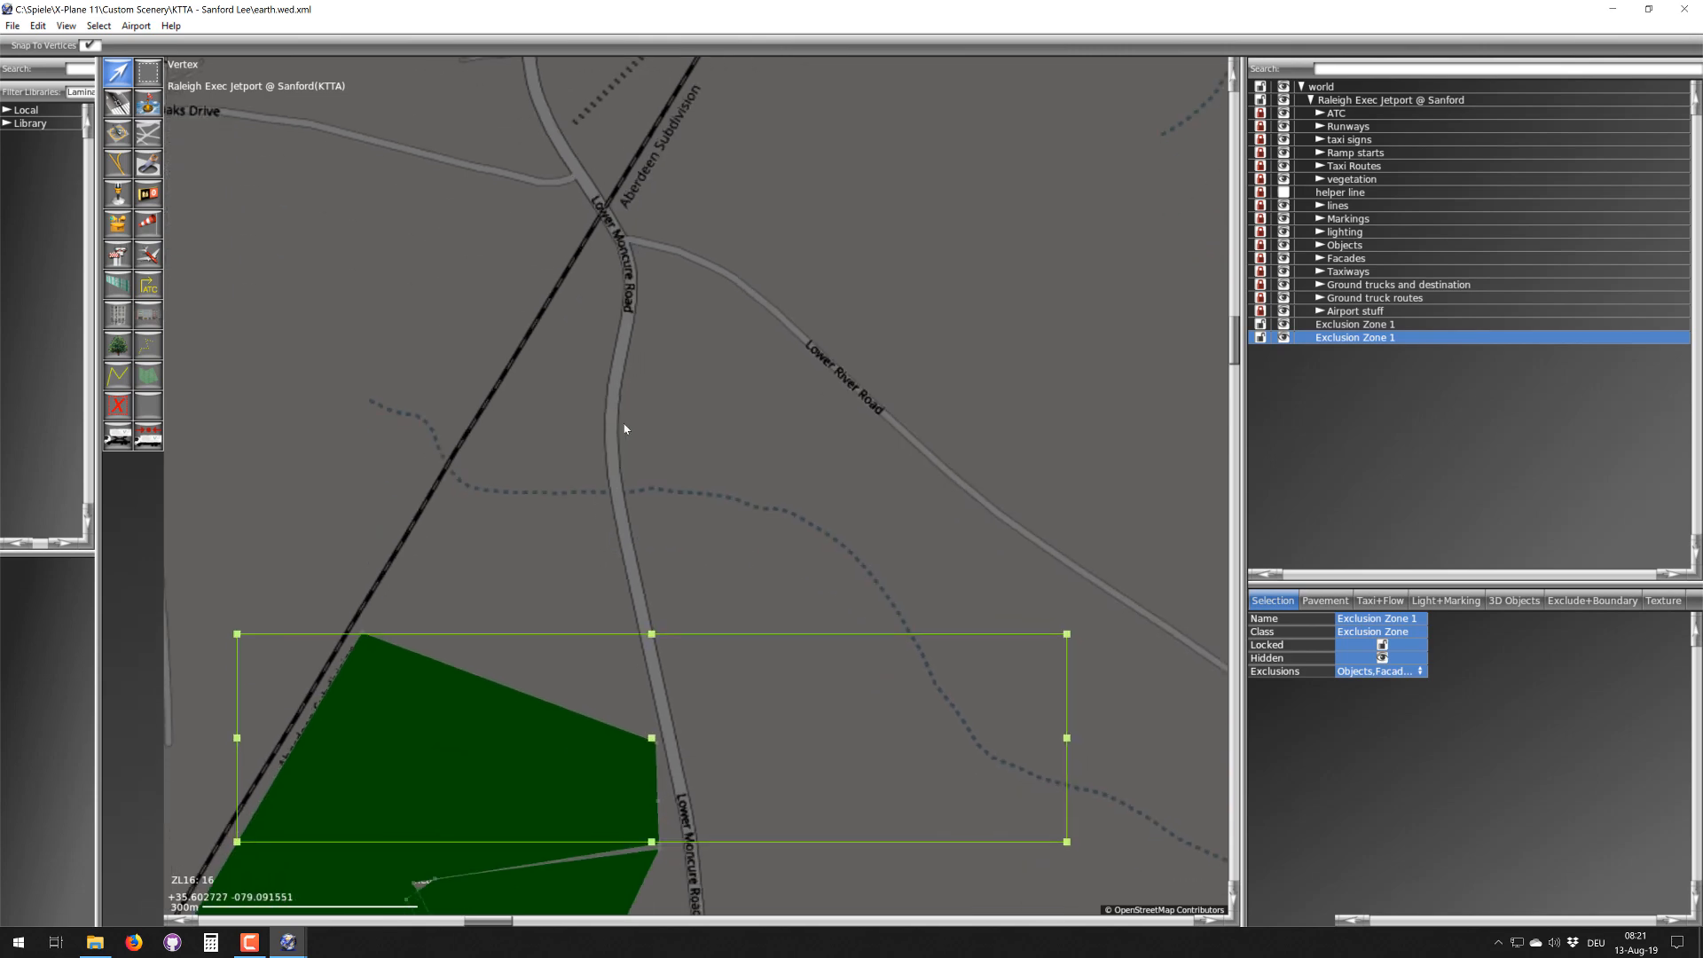
scroll(623, 257, down, 3)
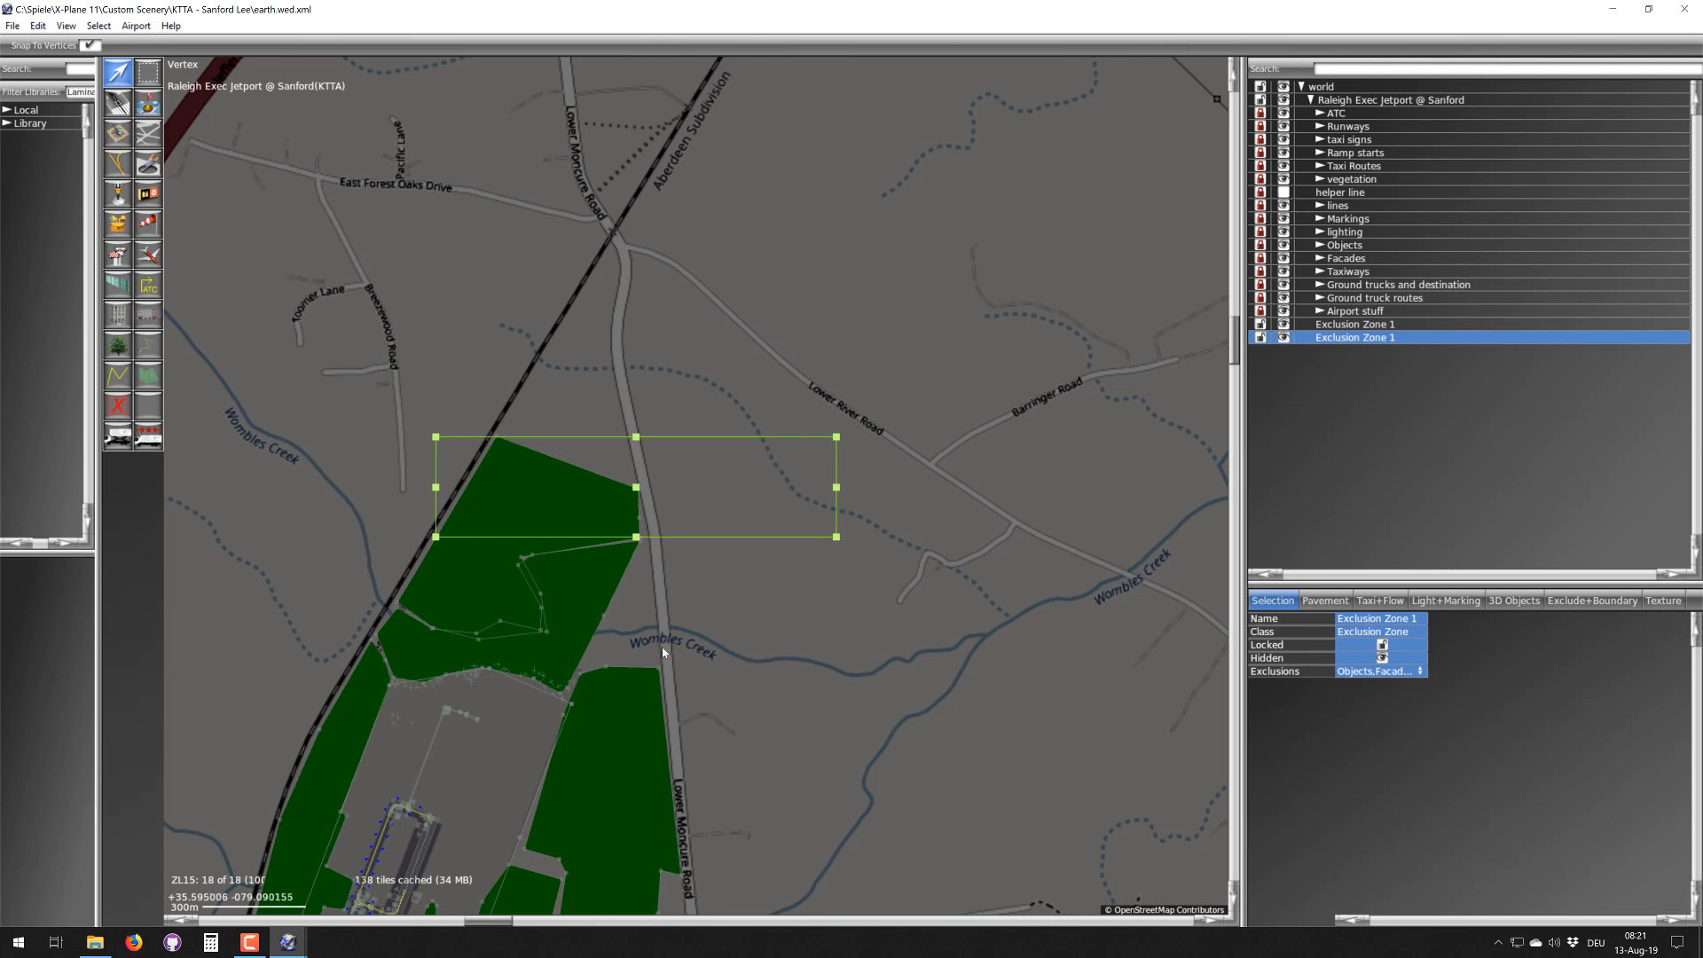
scroll(630, 456, up, 3)
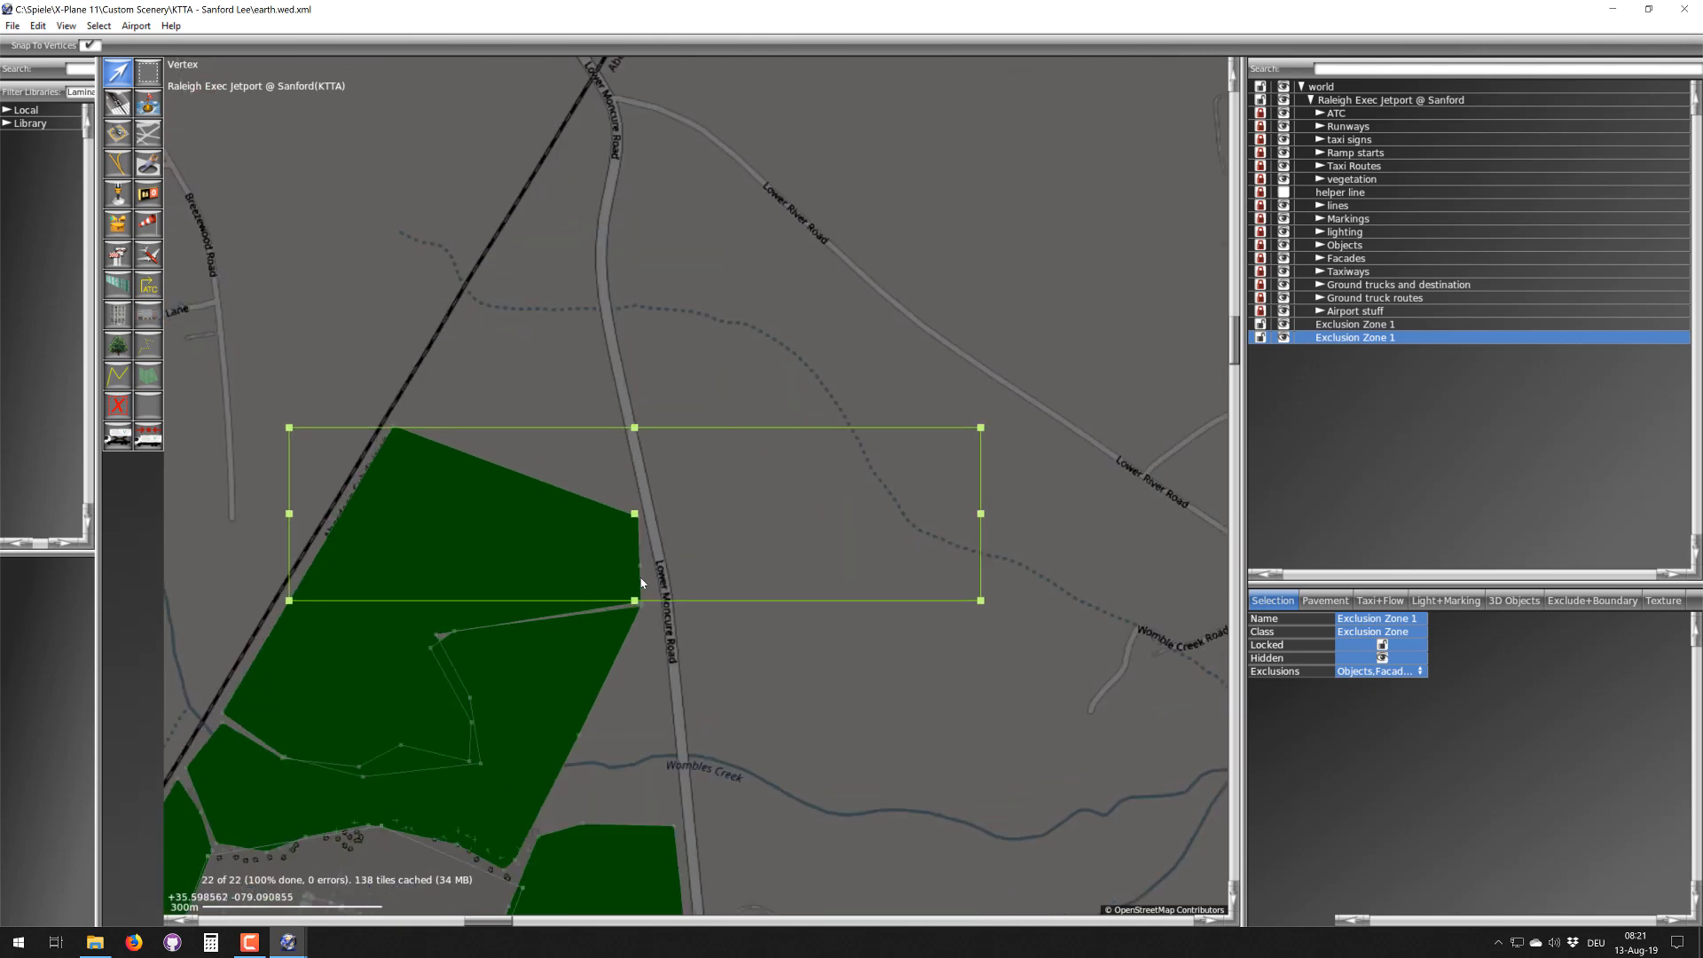
- Move the widened exclusion zone south to just below Wombles Creek, still spanning Lower Moncure Road
right_drag(643, 587, 683, 376)
scroll(683, 375, down, 2)
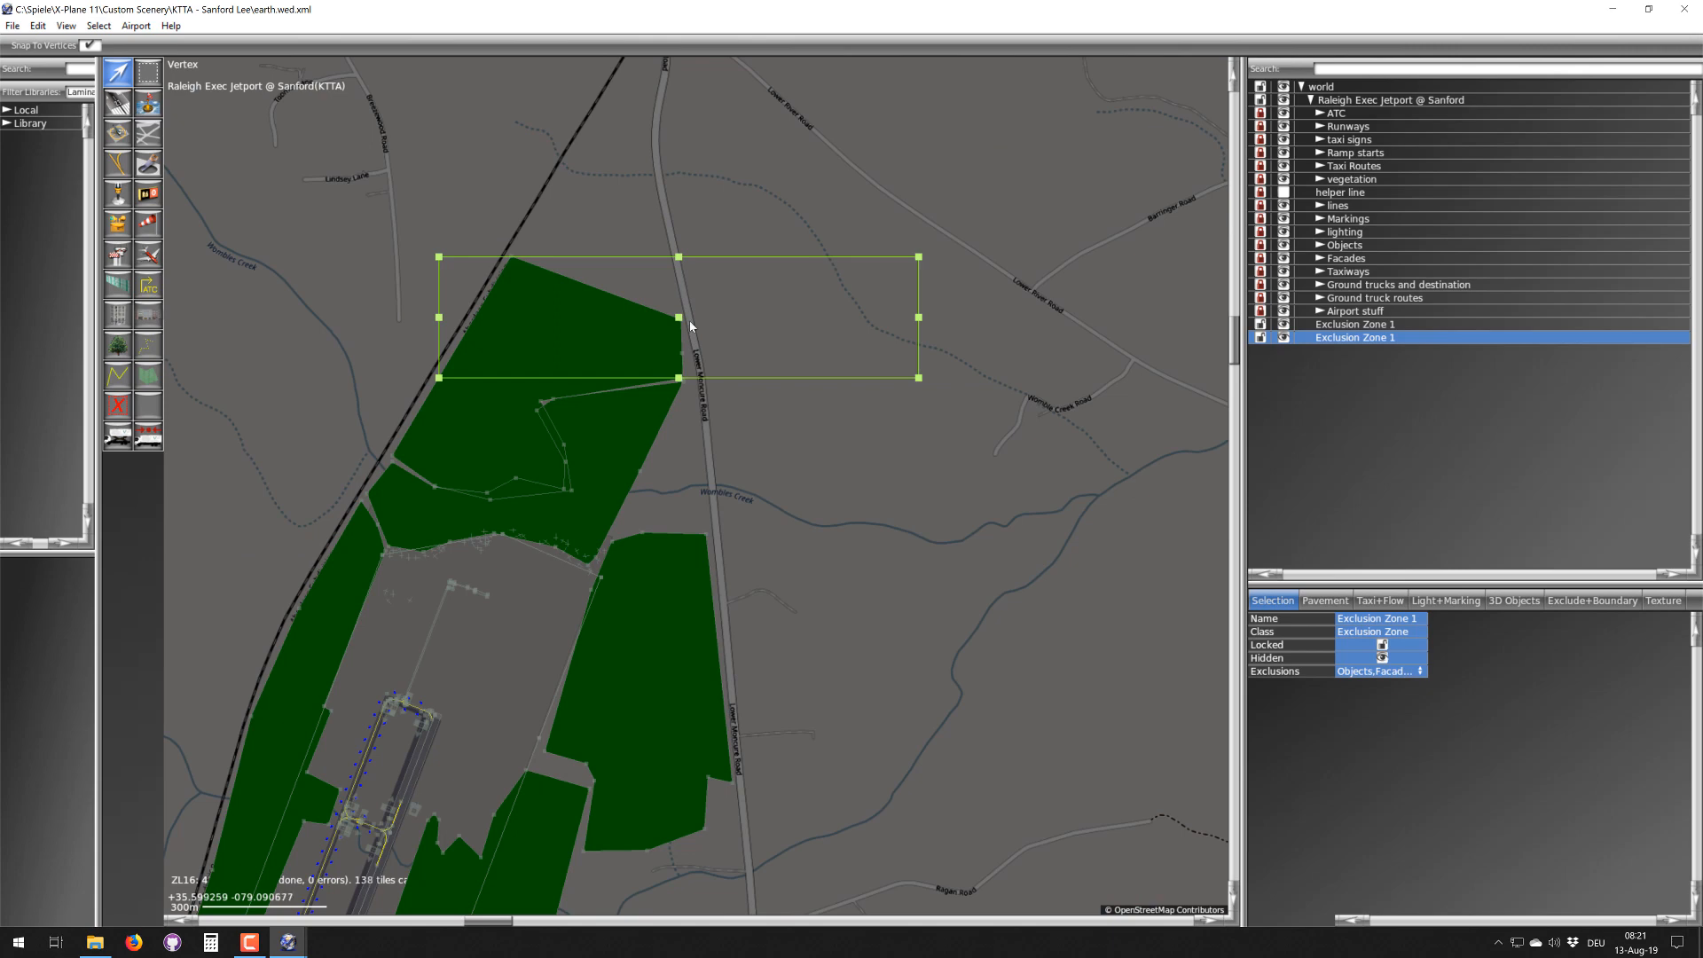
drag(678, 323, 689, 561)
right_drag(764, 655, 738, 548)
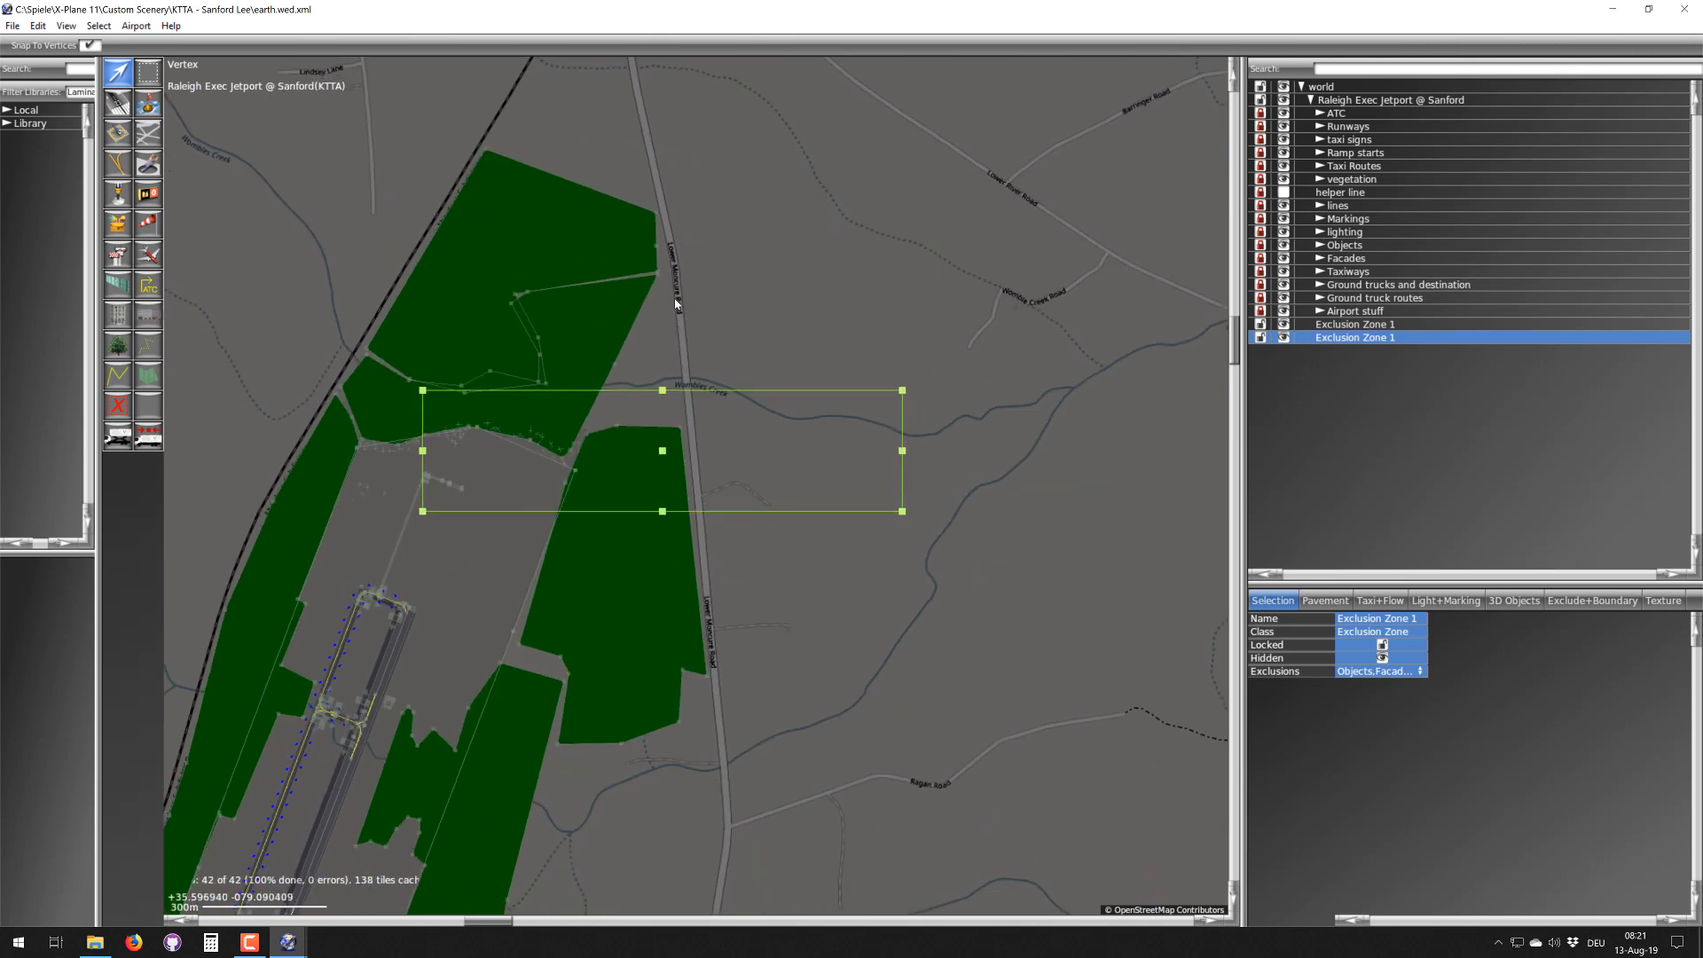
scroll(675, 278, up, 4)
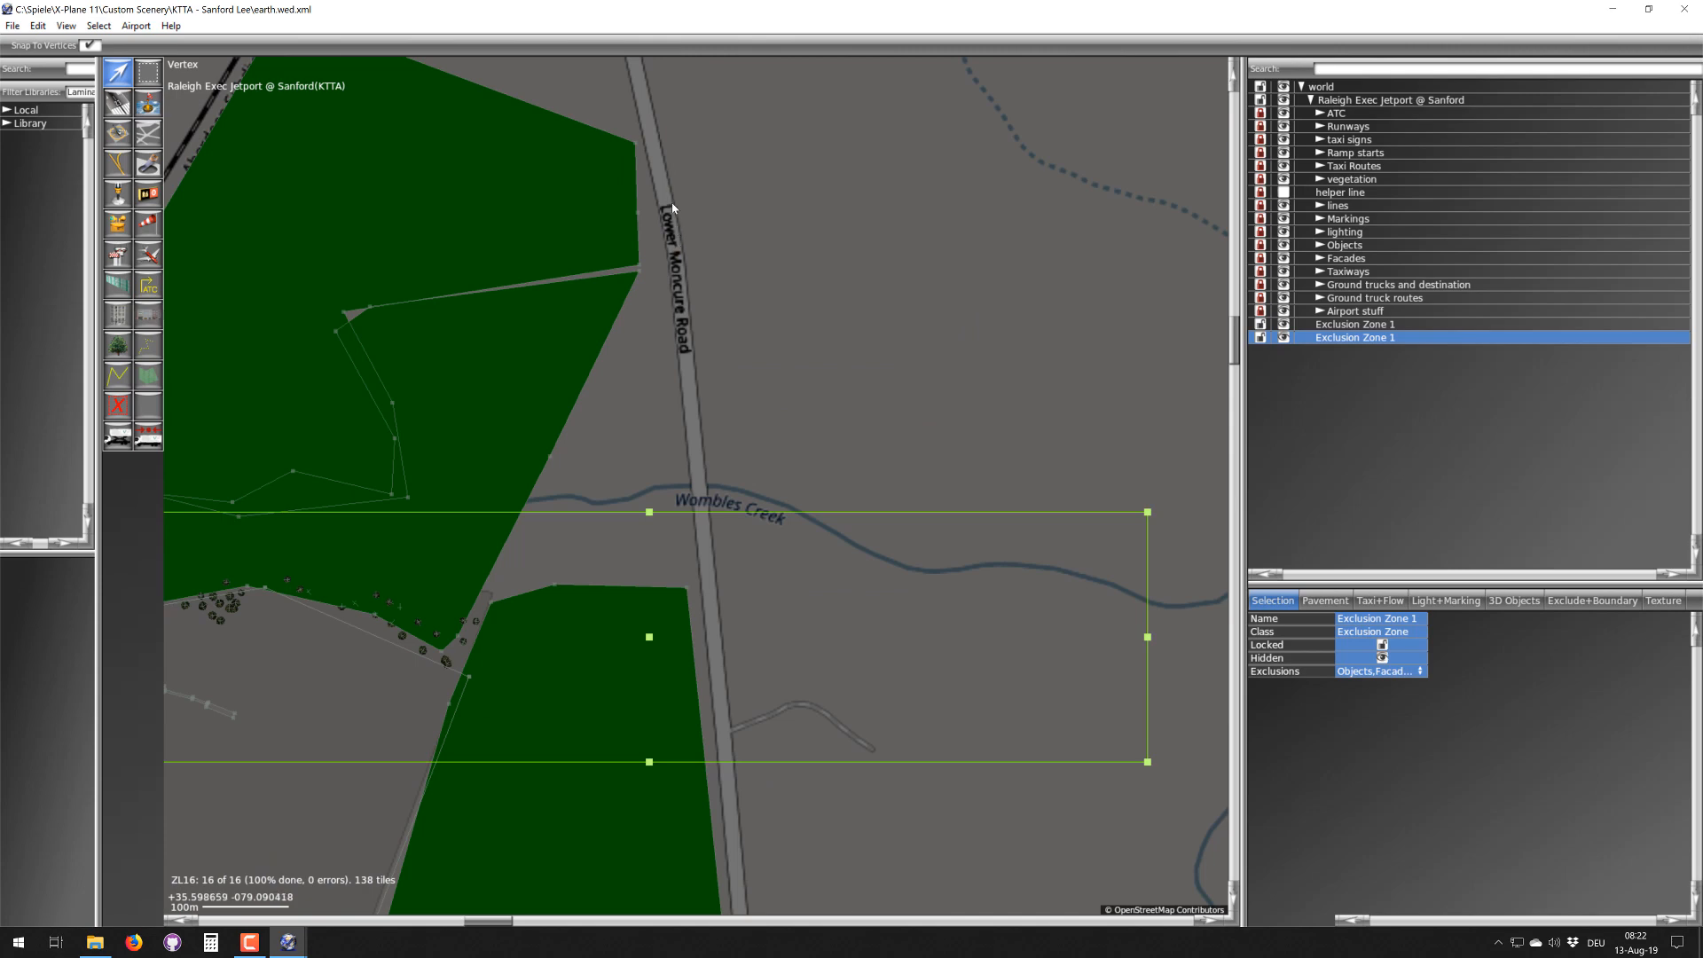
scroll(672, 203, down, 3)
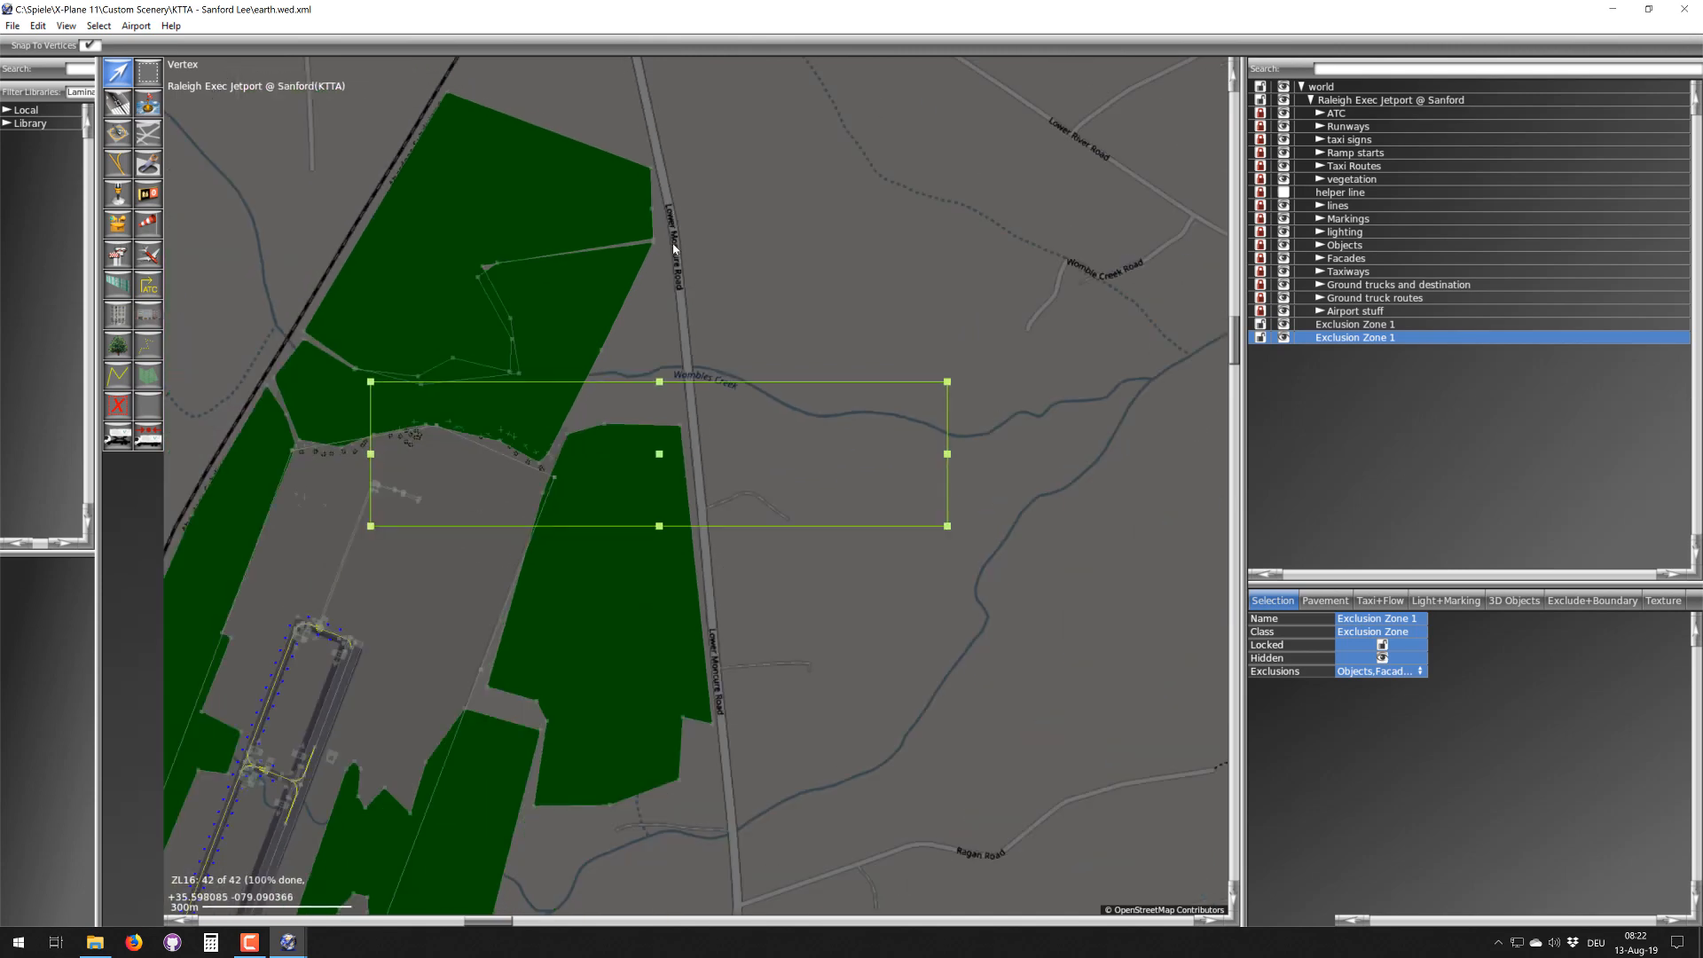
right_drag(746, 702, 624, 396)
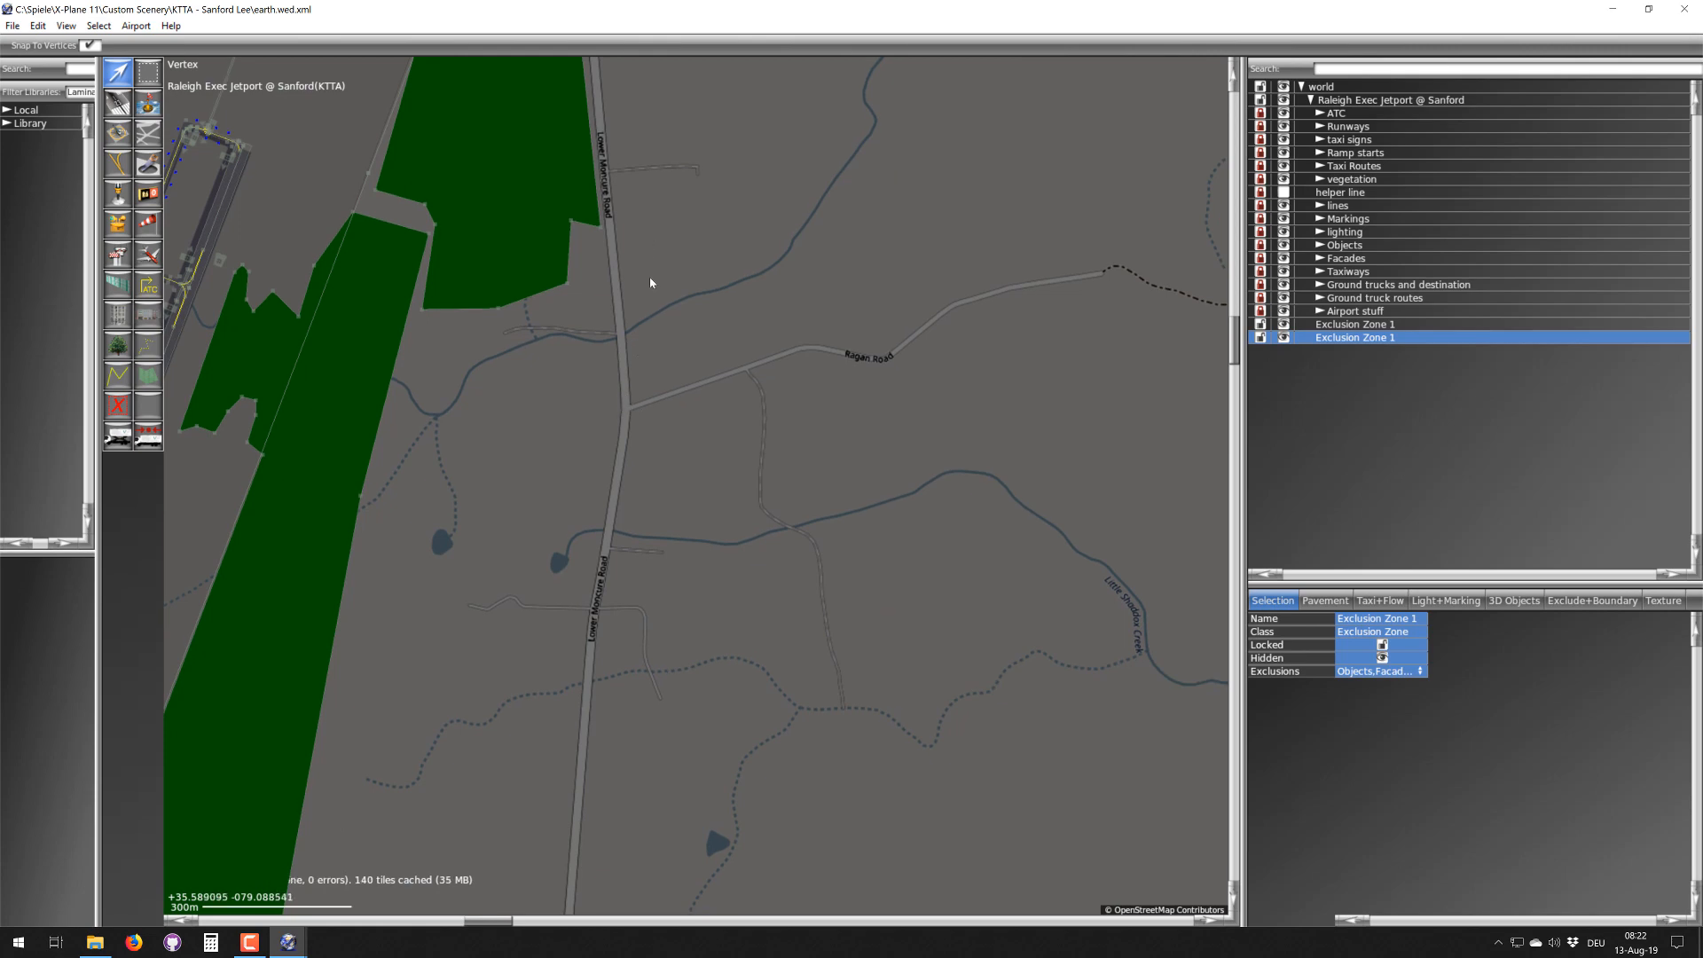
right_drag(650, 282, 715, 614)
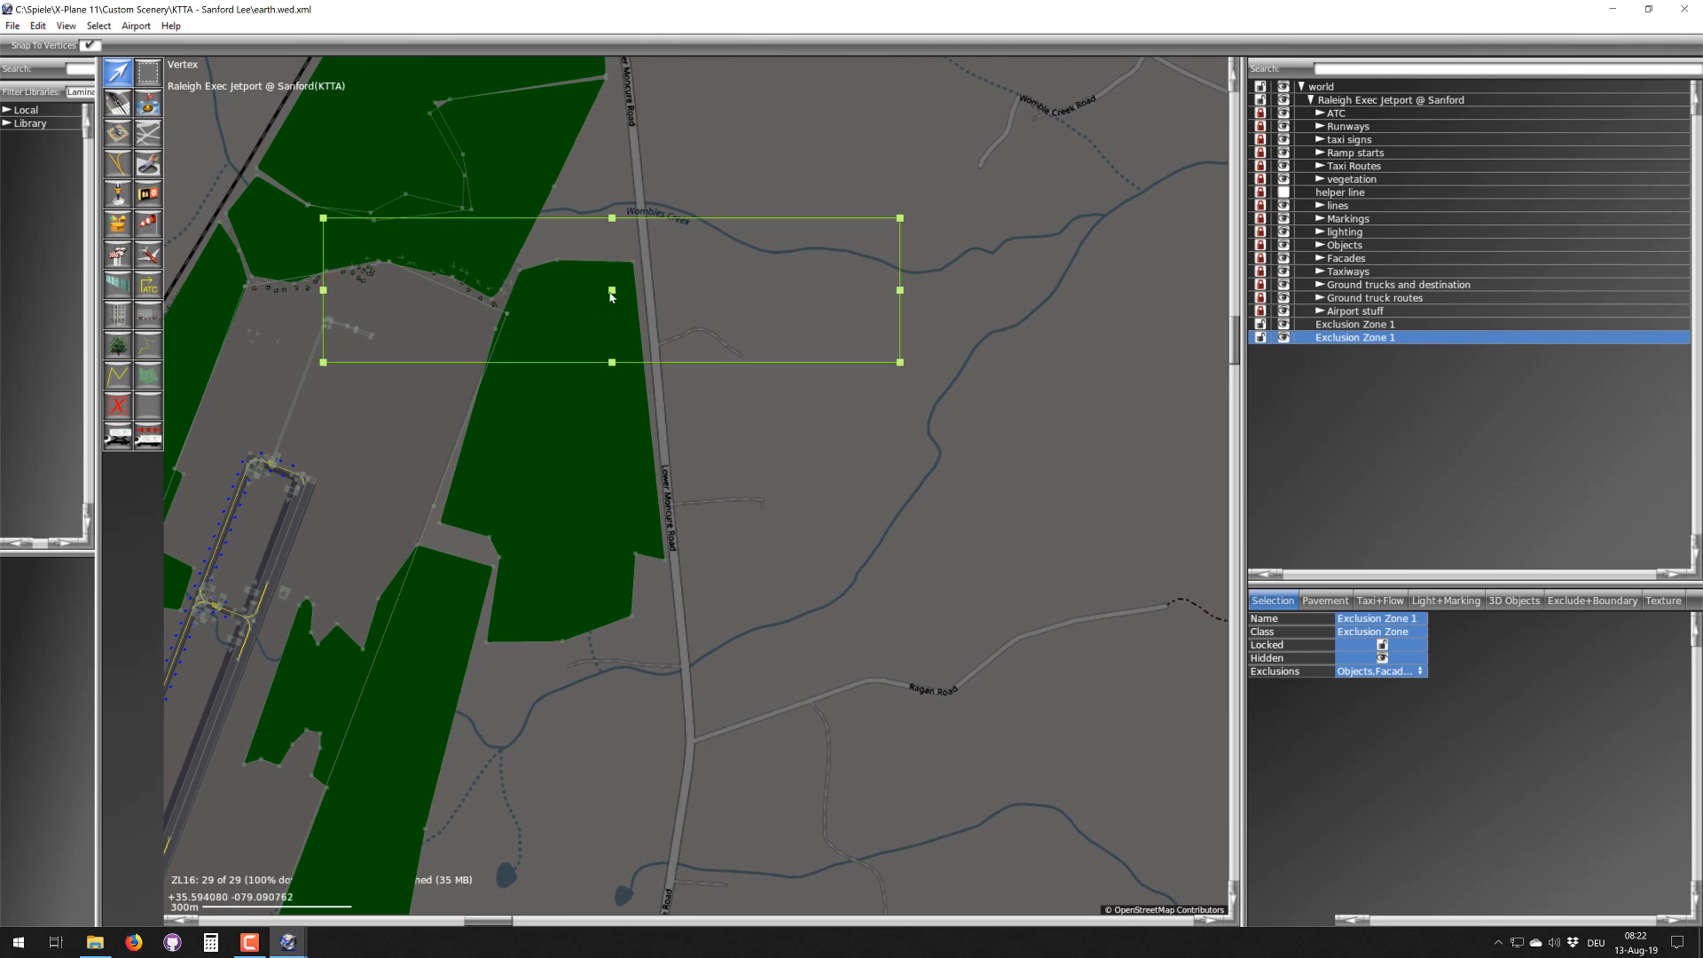
- Move the widened exclusion zone south onto the junction of Lower Moncure Road and Ragan Road
drag(616, 286, 669, 620)
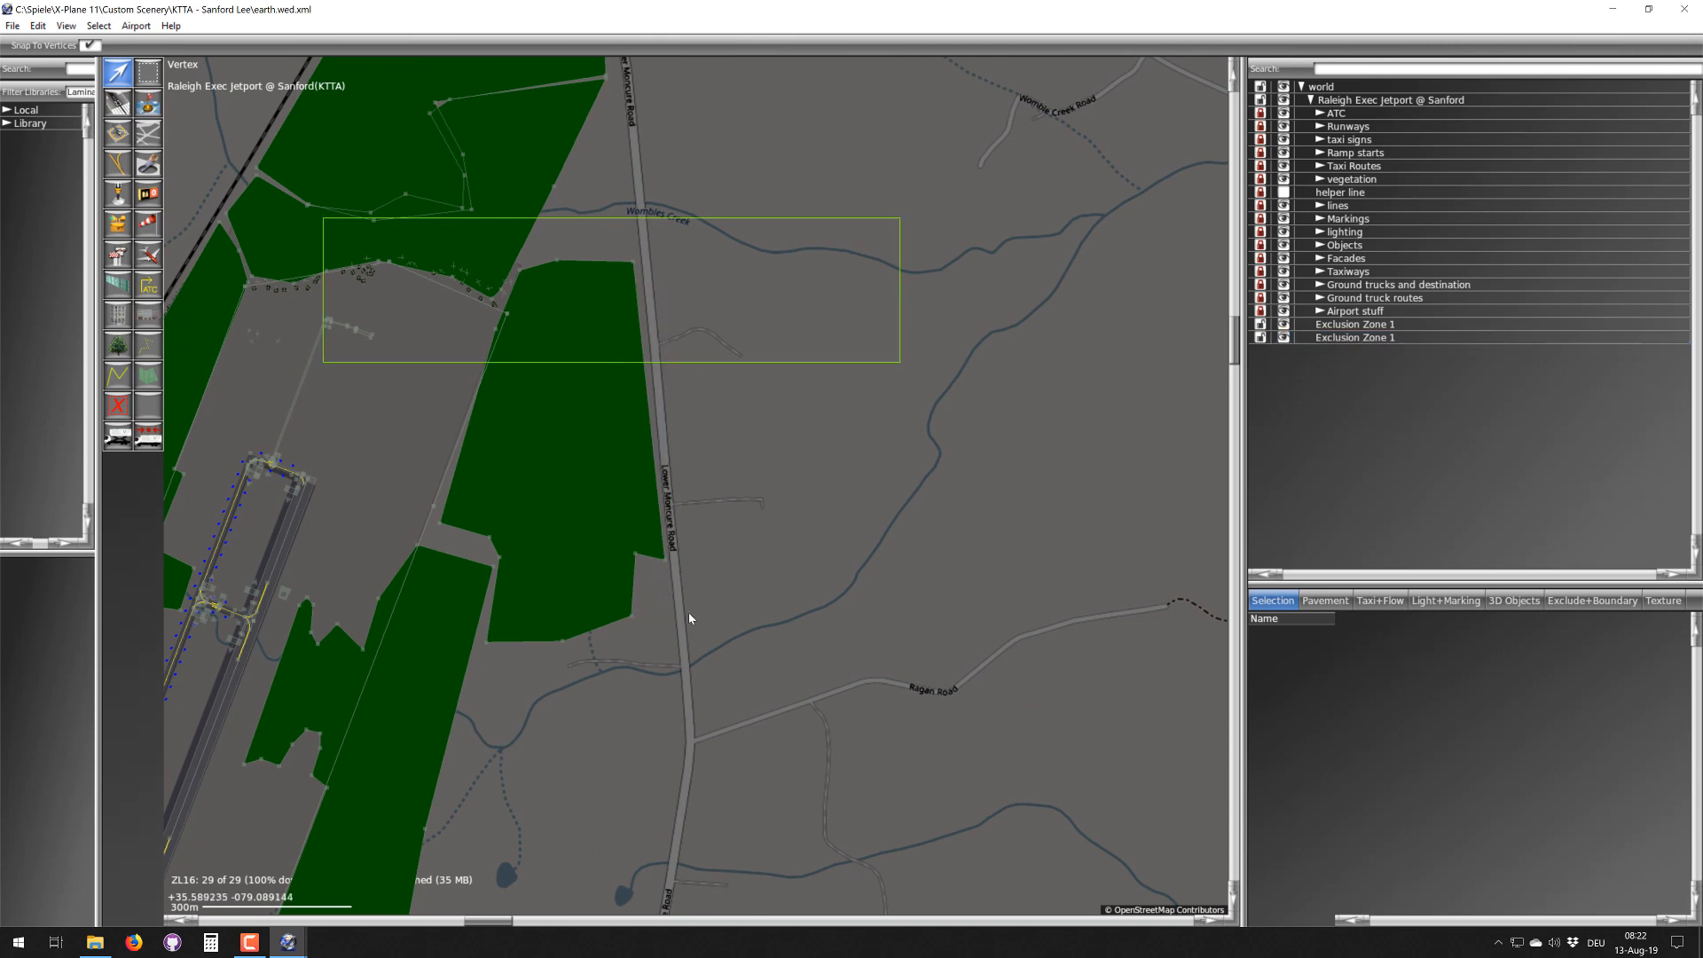
click(581, 363)
drag(614, 293, 695, 726)
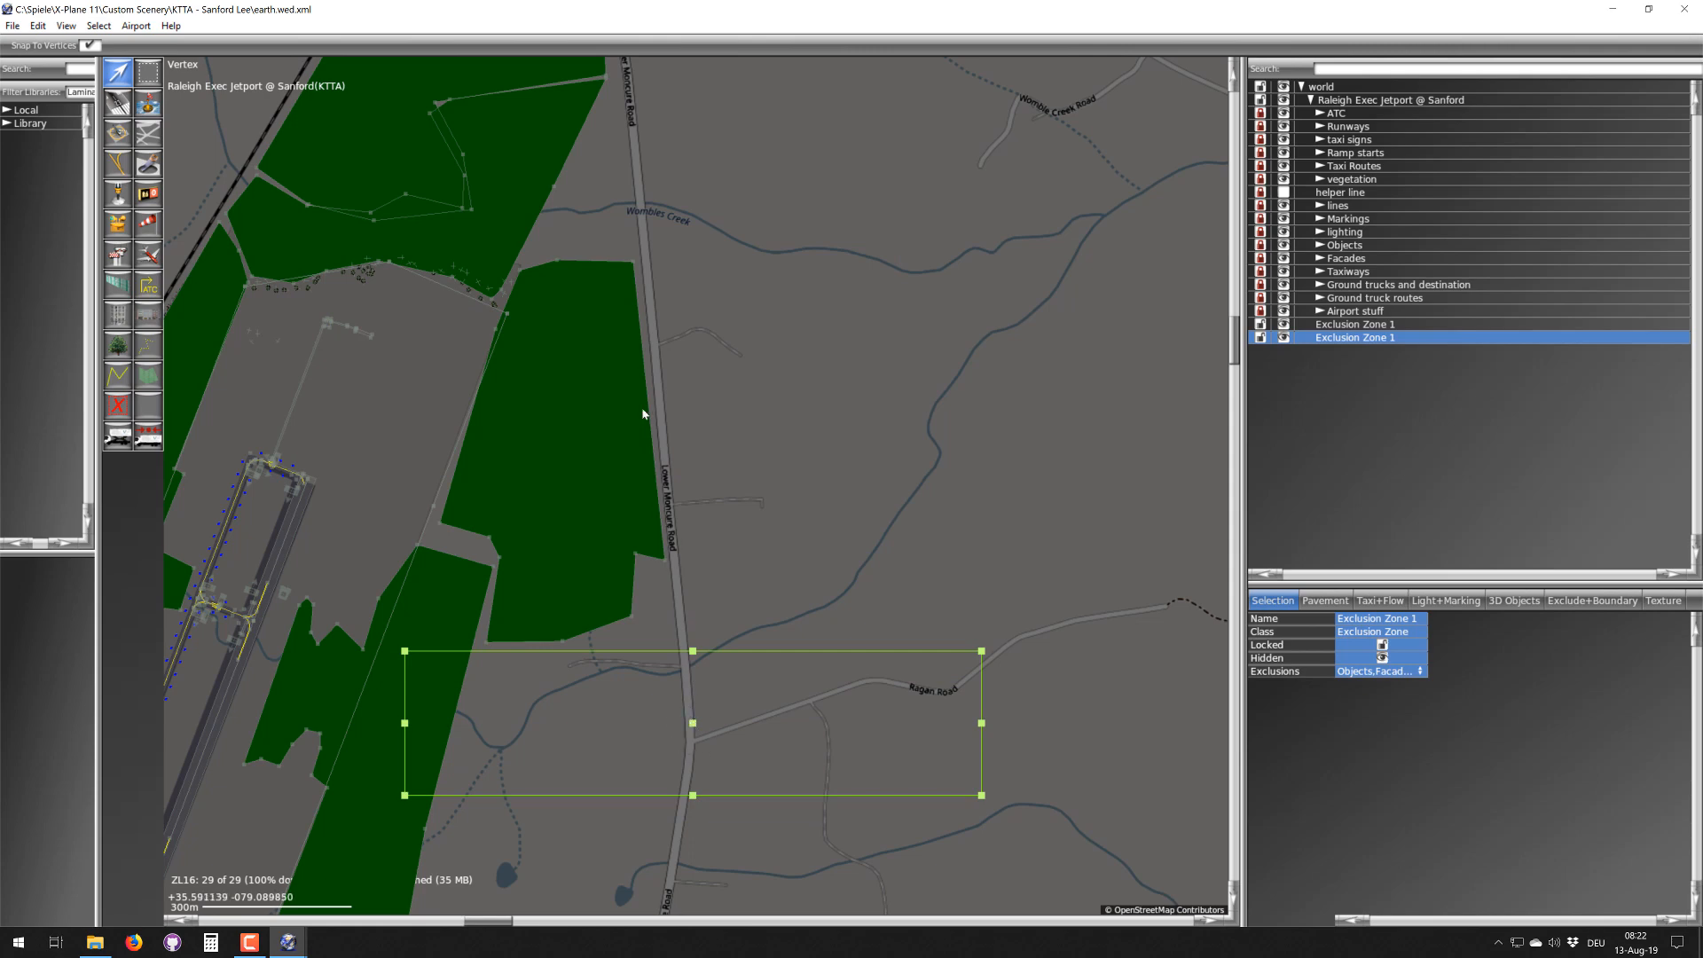
- Examine the course of Lower Moncure Road north and south of the exclusion zone at Ragan Road
right_drag(636, 468, 708, 215)
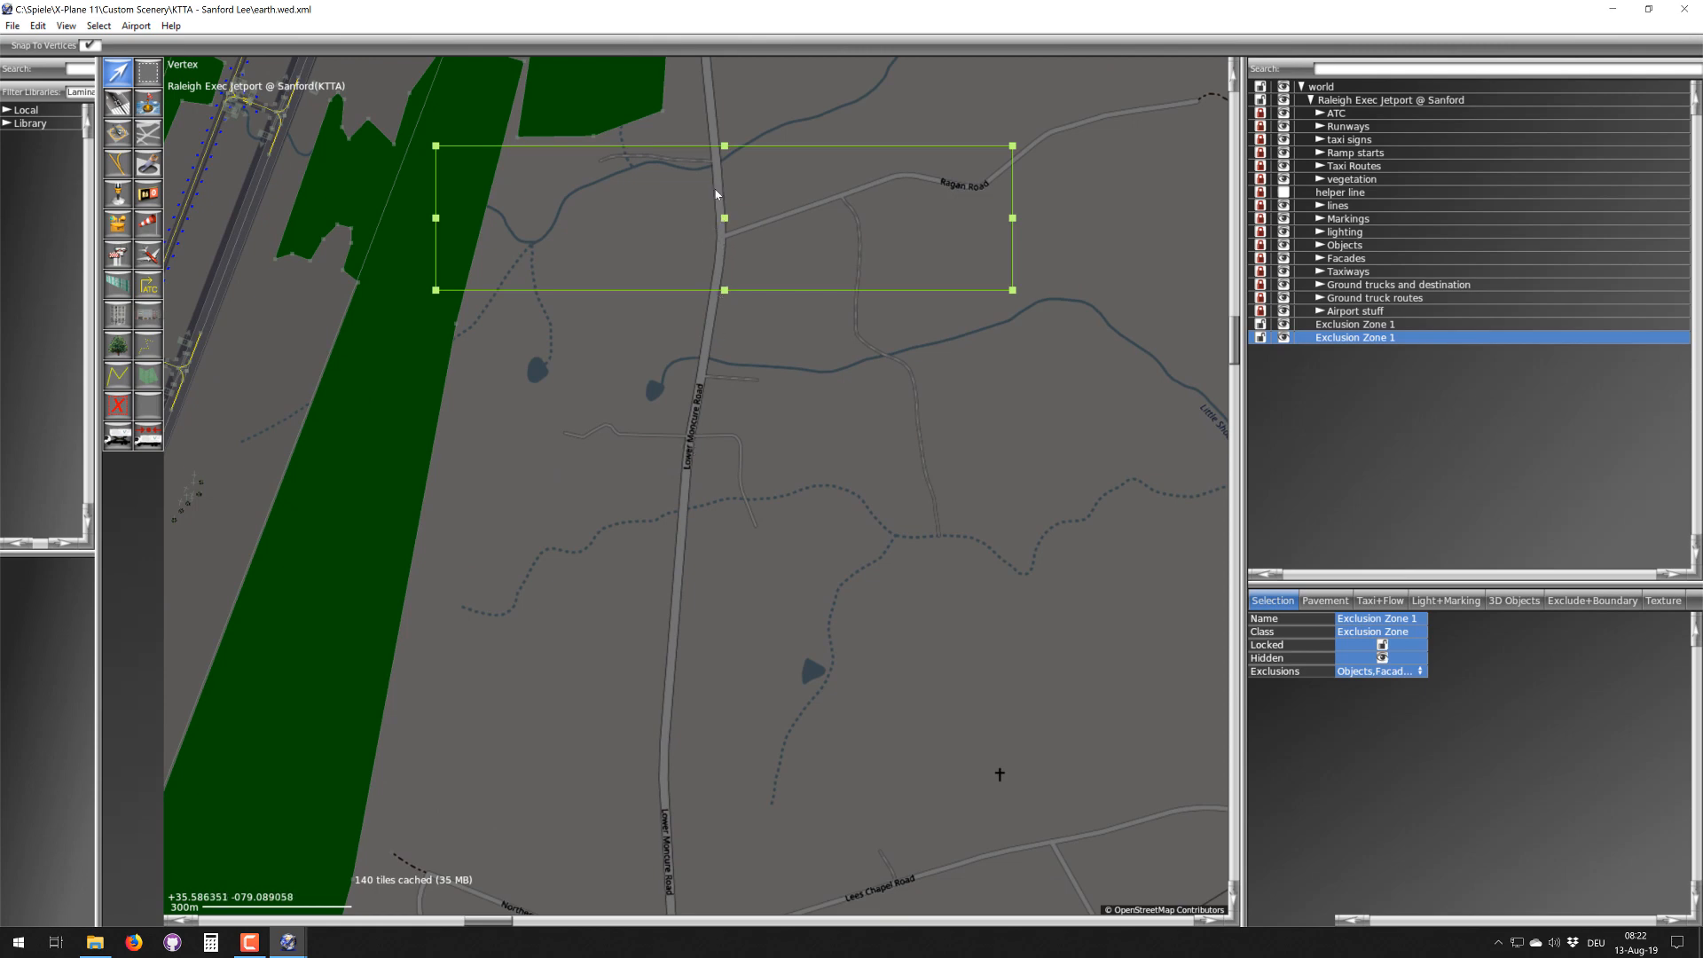
right_drag(729, 197, 676, 394)
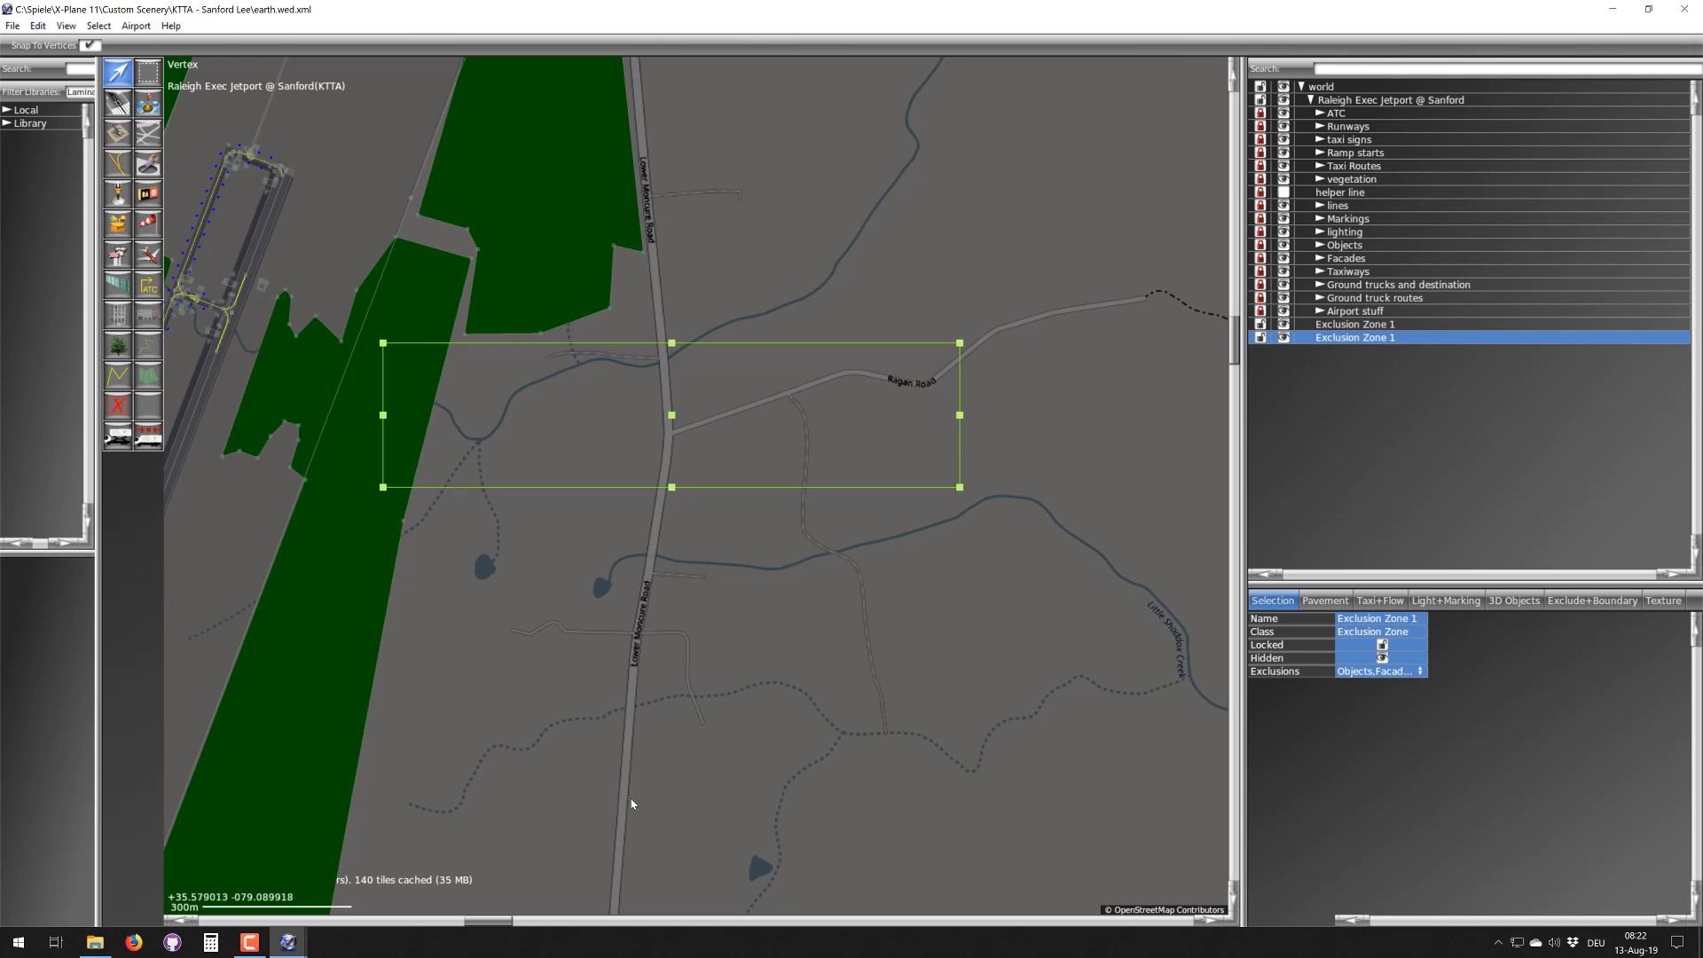
right_drag(696, 320, 675, 676)
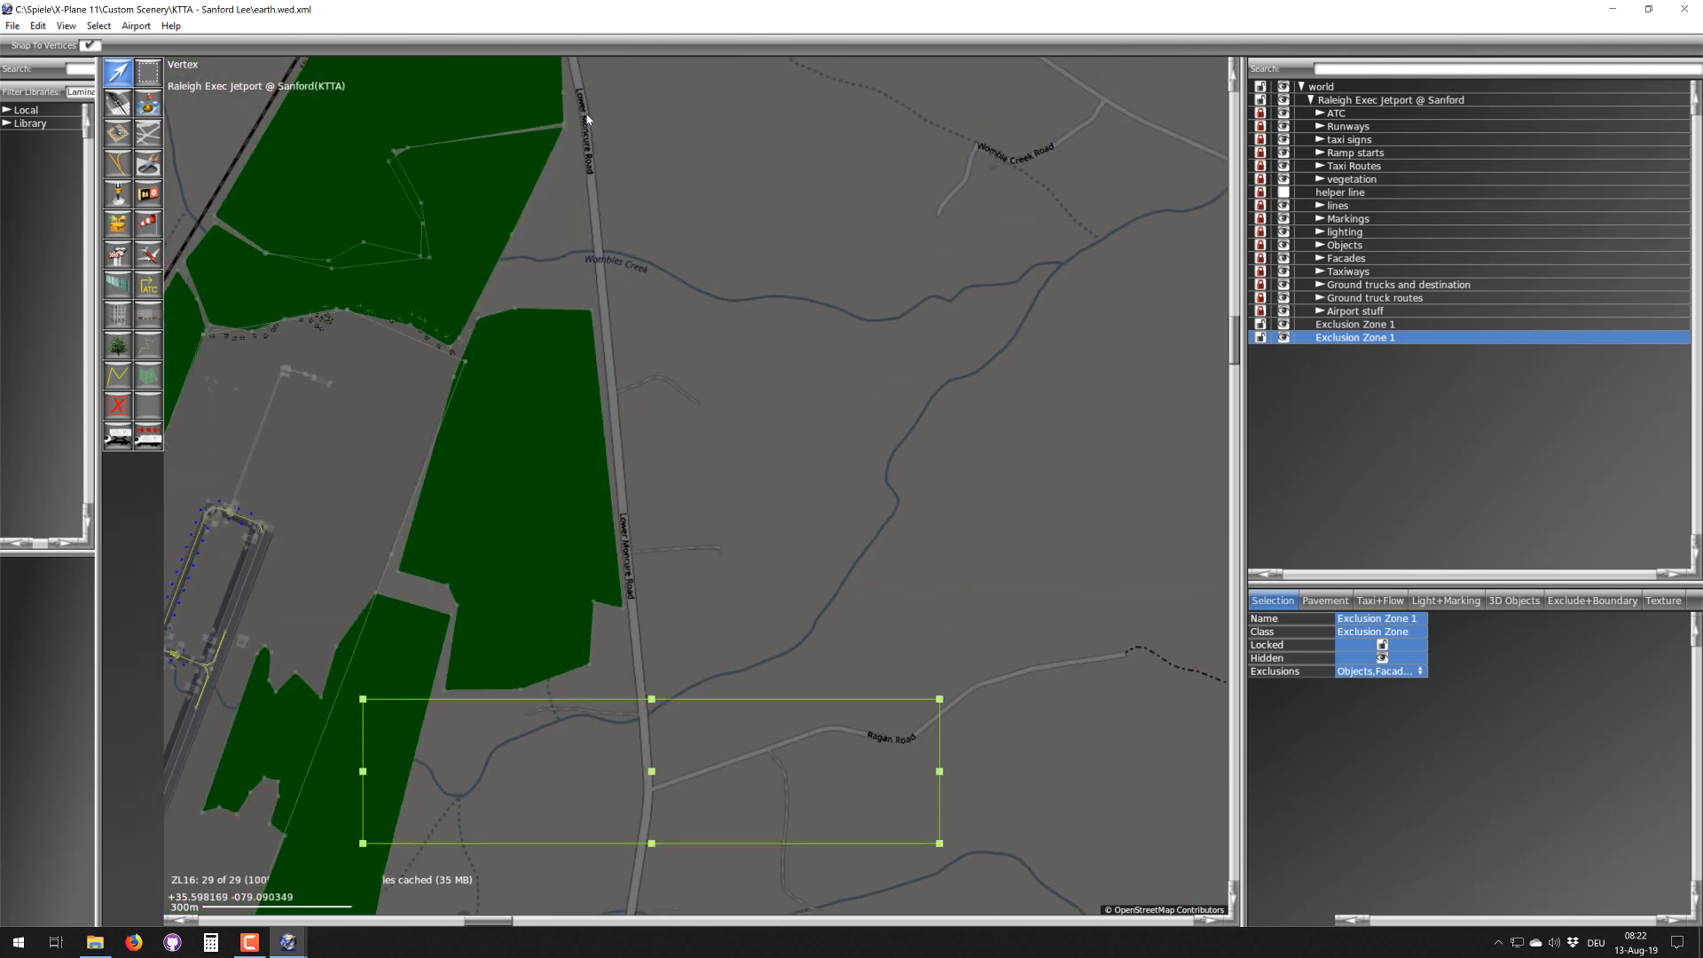
right_drag(651, 505, 679, 285)
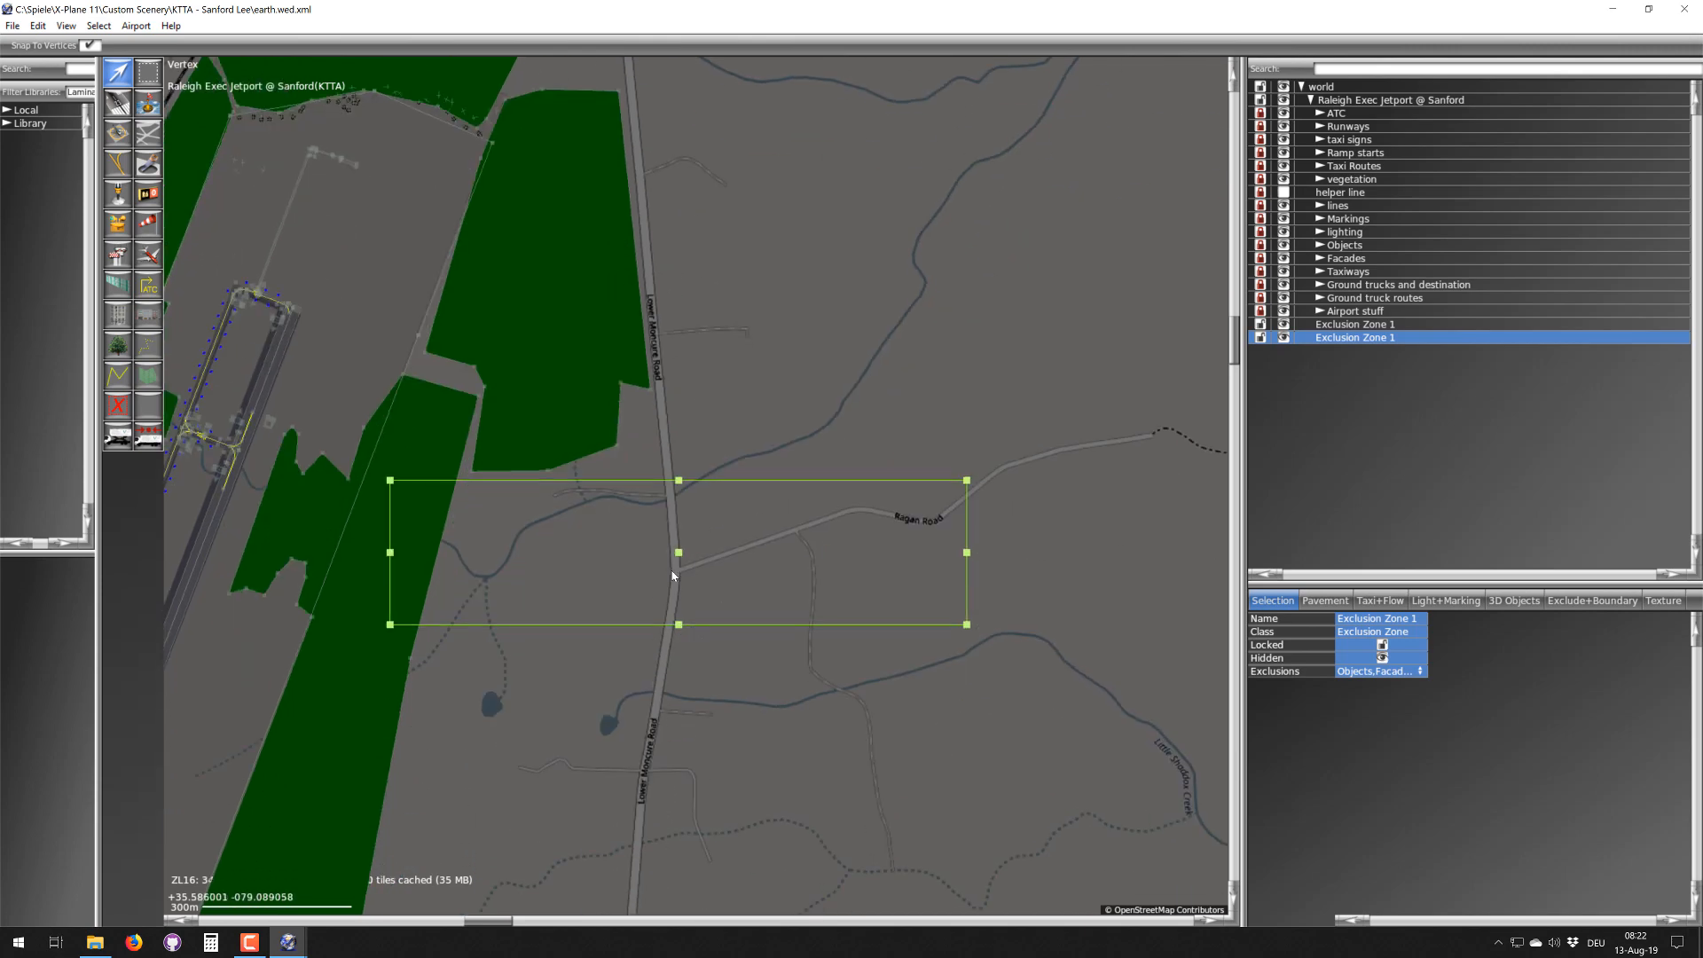
scroll(673, 574, down, 3)
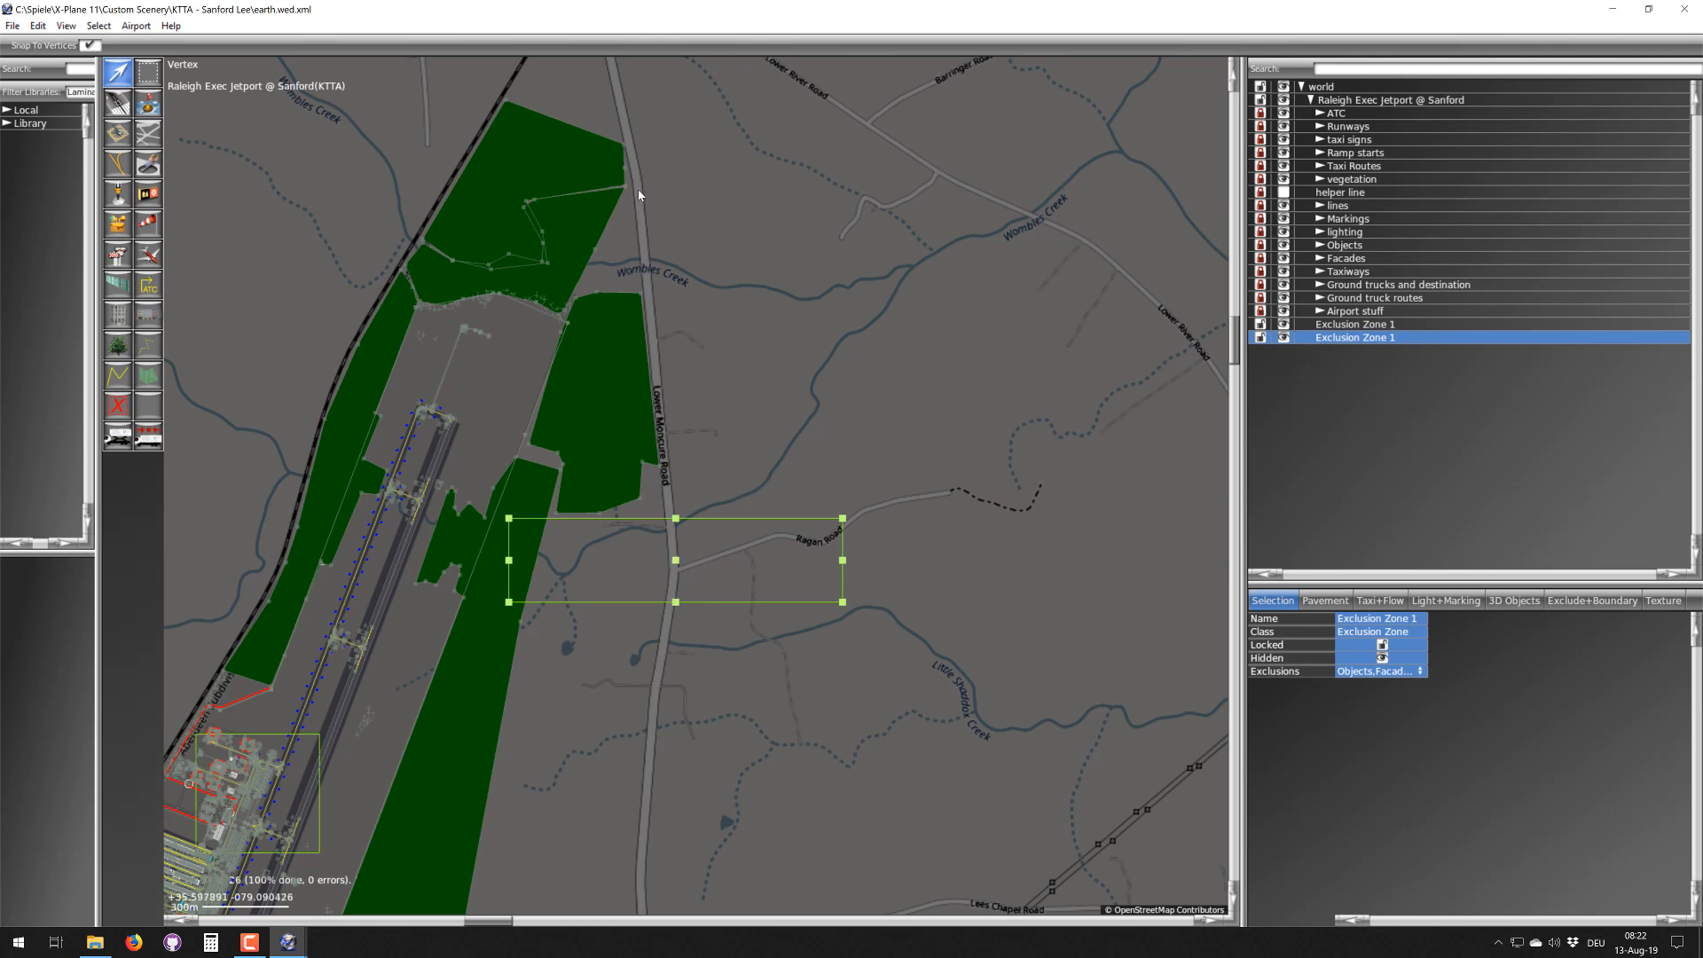
right_drag(650, 696, 798, 388)
scroll(508, 446, up, 1)
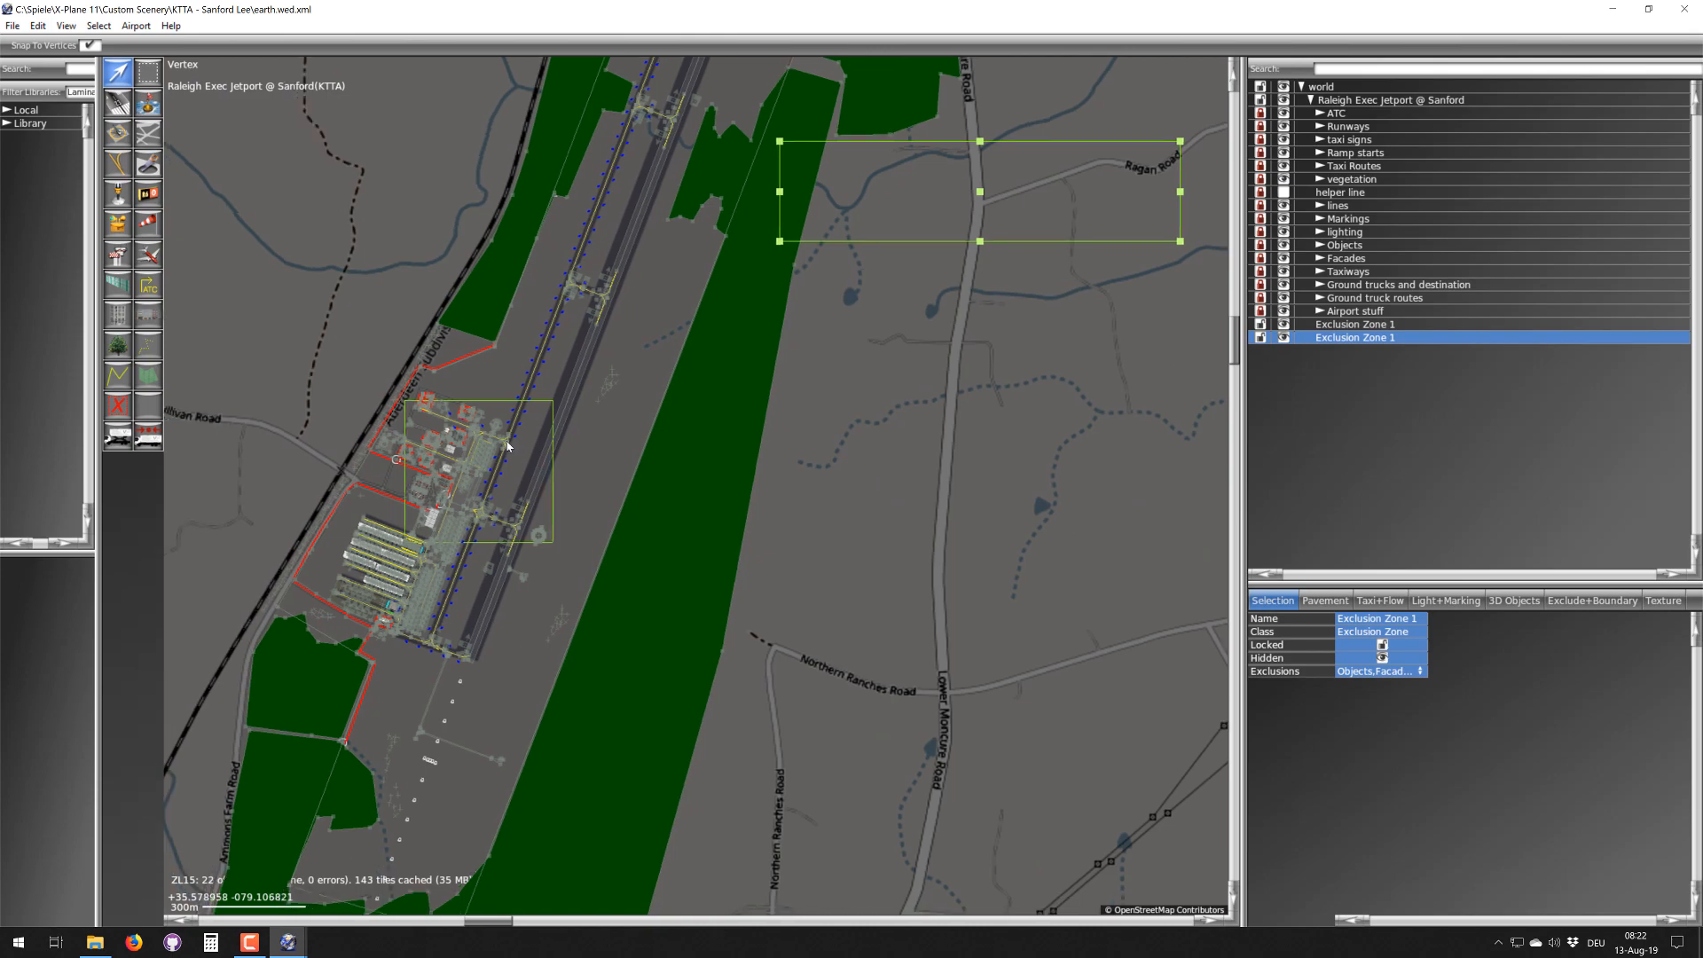
- Examine how the map roads run along the taxiways and between the northern hangars within the airport's exclusion zone
scroll(508, 447, up, 10)
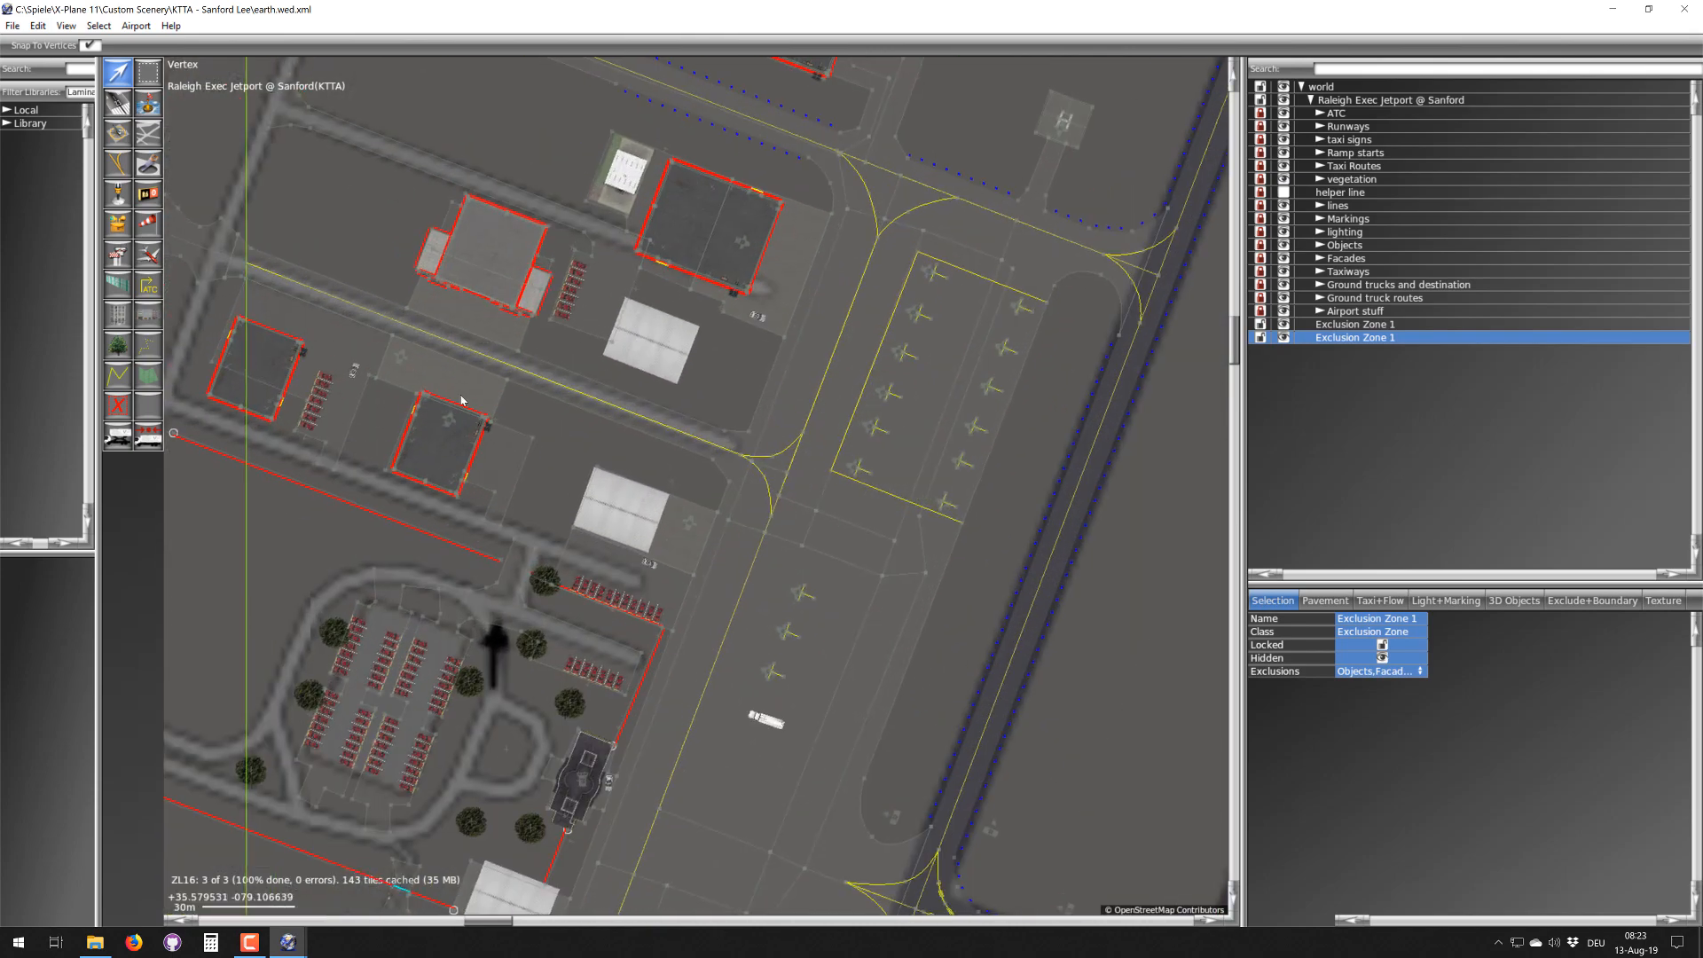
right_drag(277, 263, 328, 294)
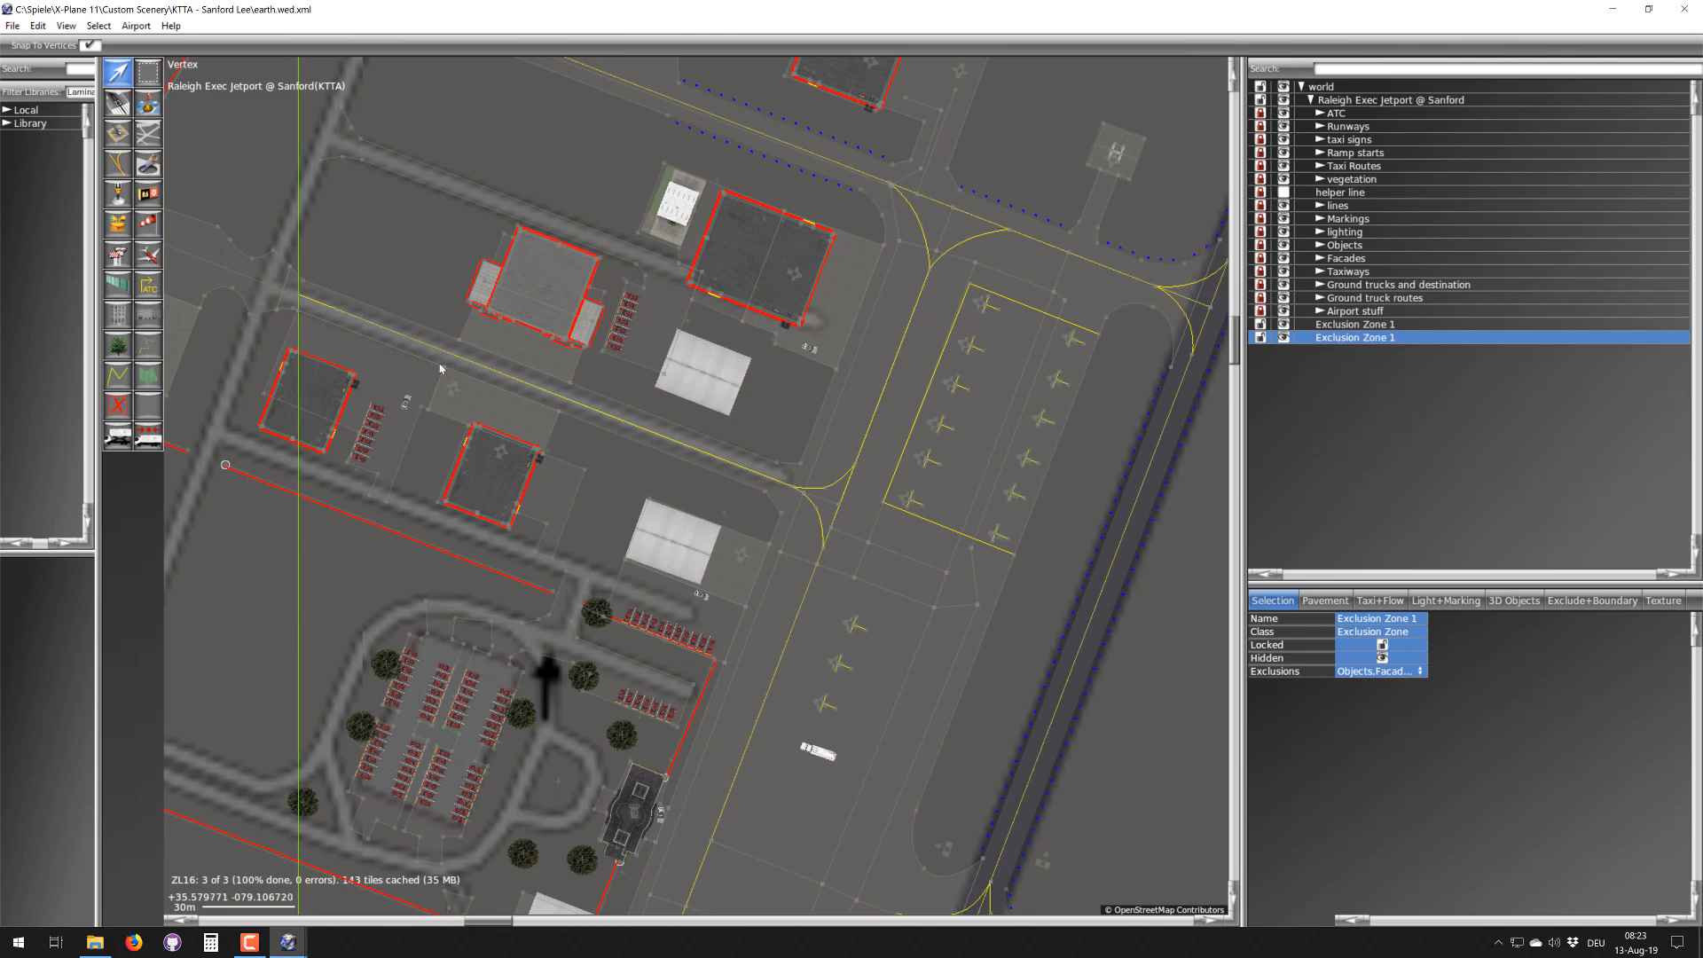
scroll(430, 339, up, 3)
scroll(455, 379, down, 3)
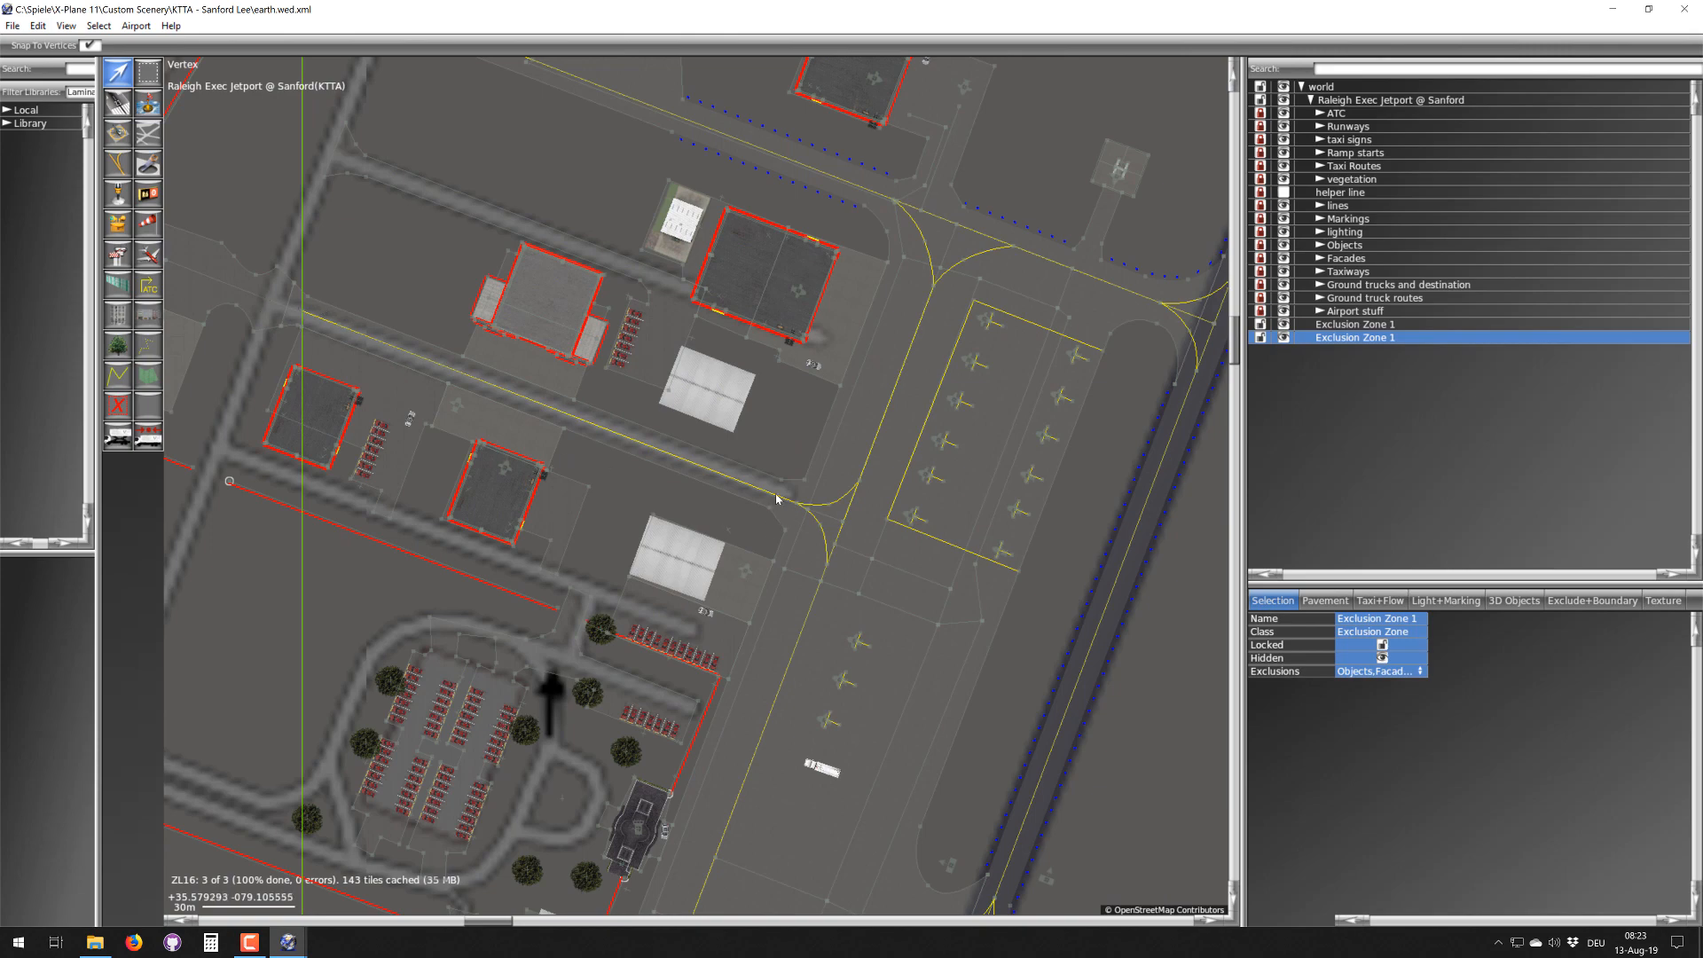
scroll(476, 432, down, 4)
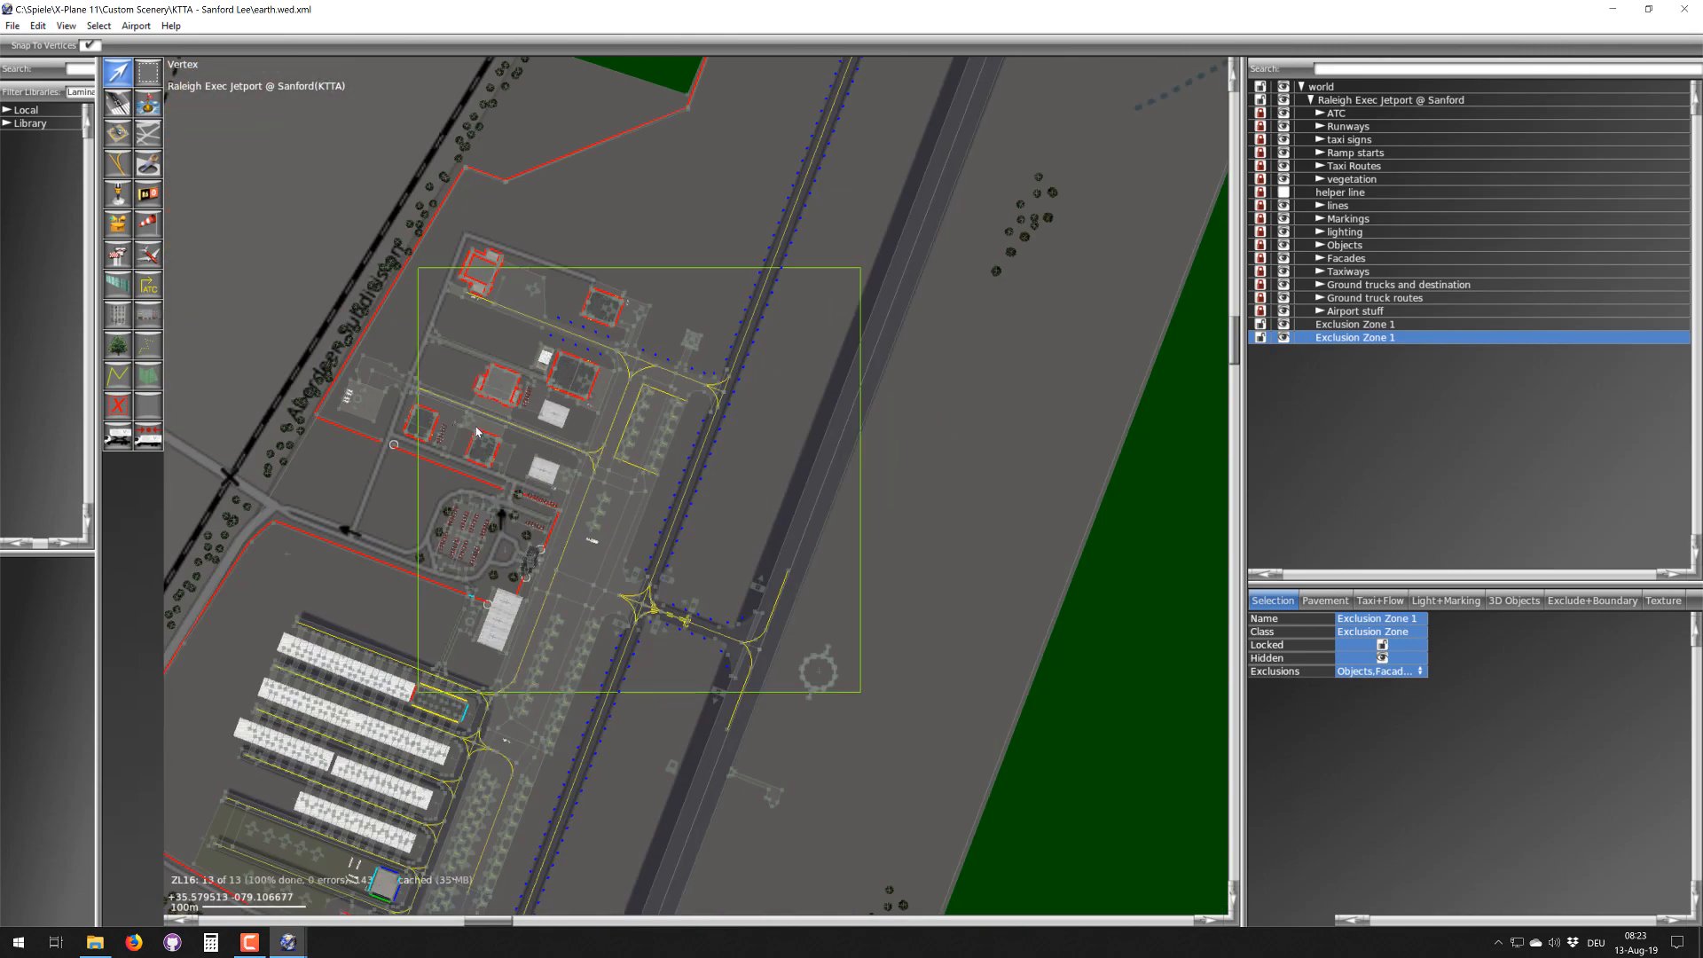
scroll(476, 432, up, 3)
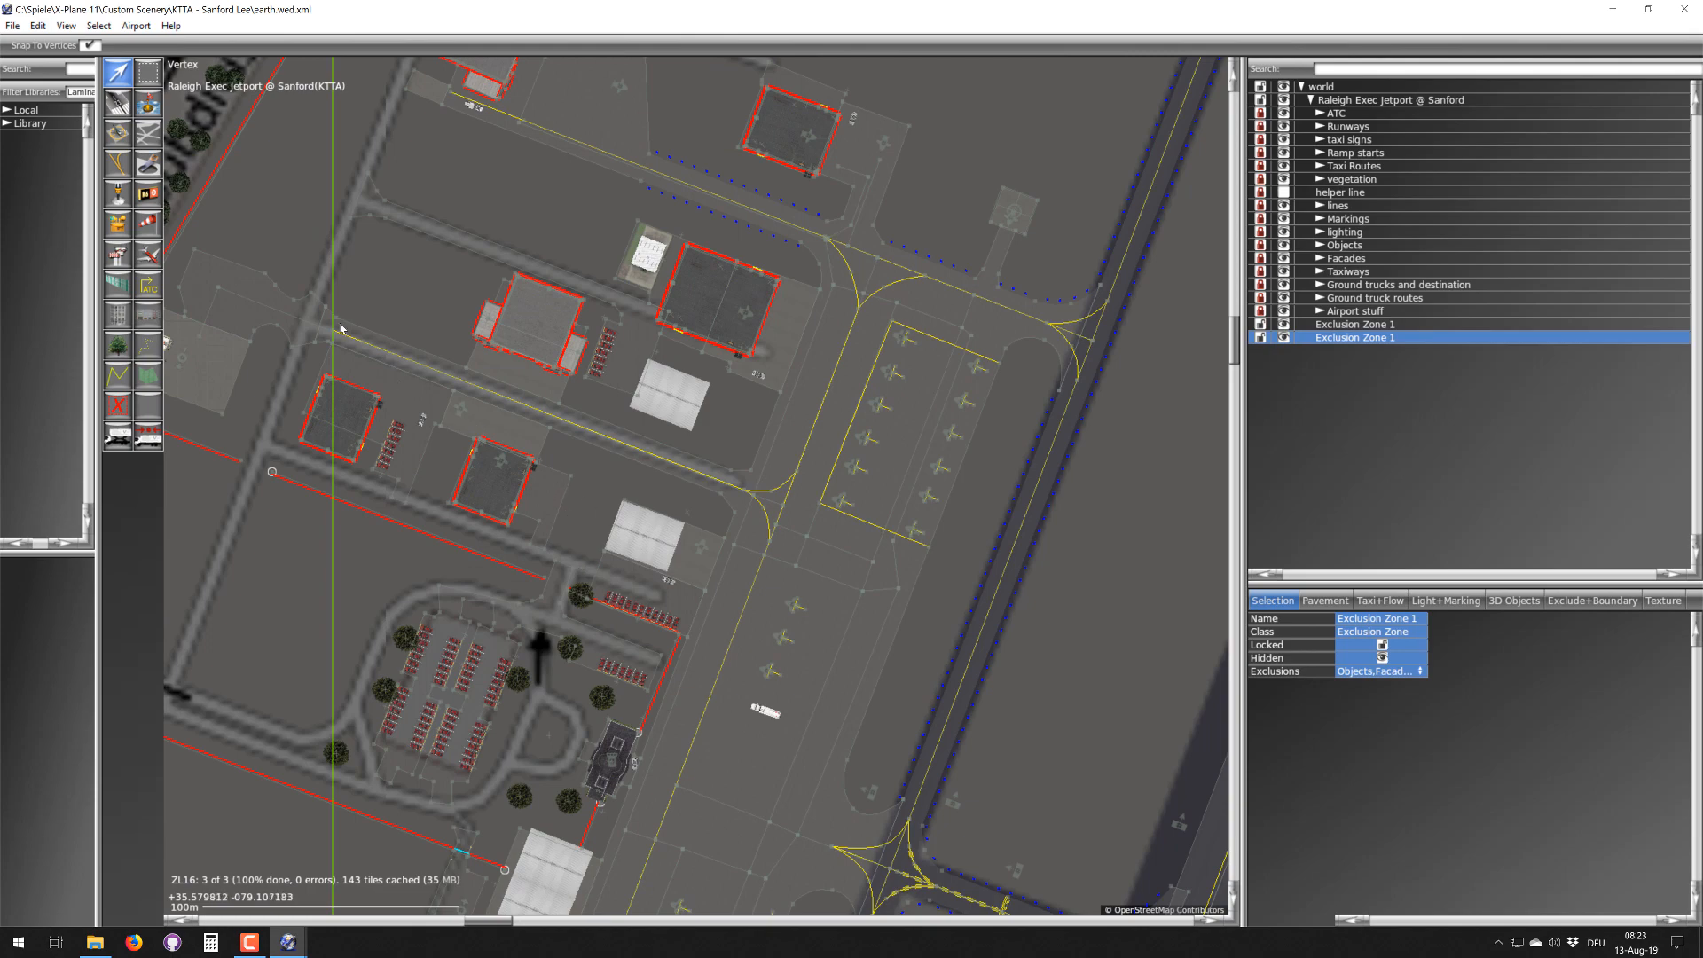
scroll(288, 334, up, 4)
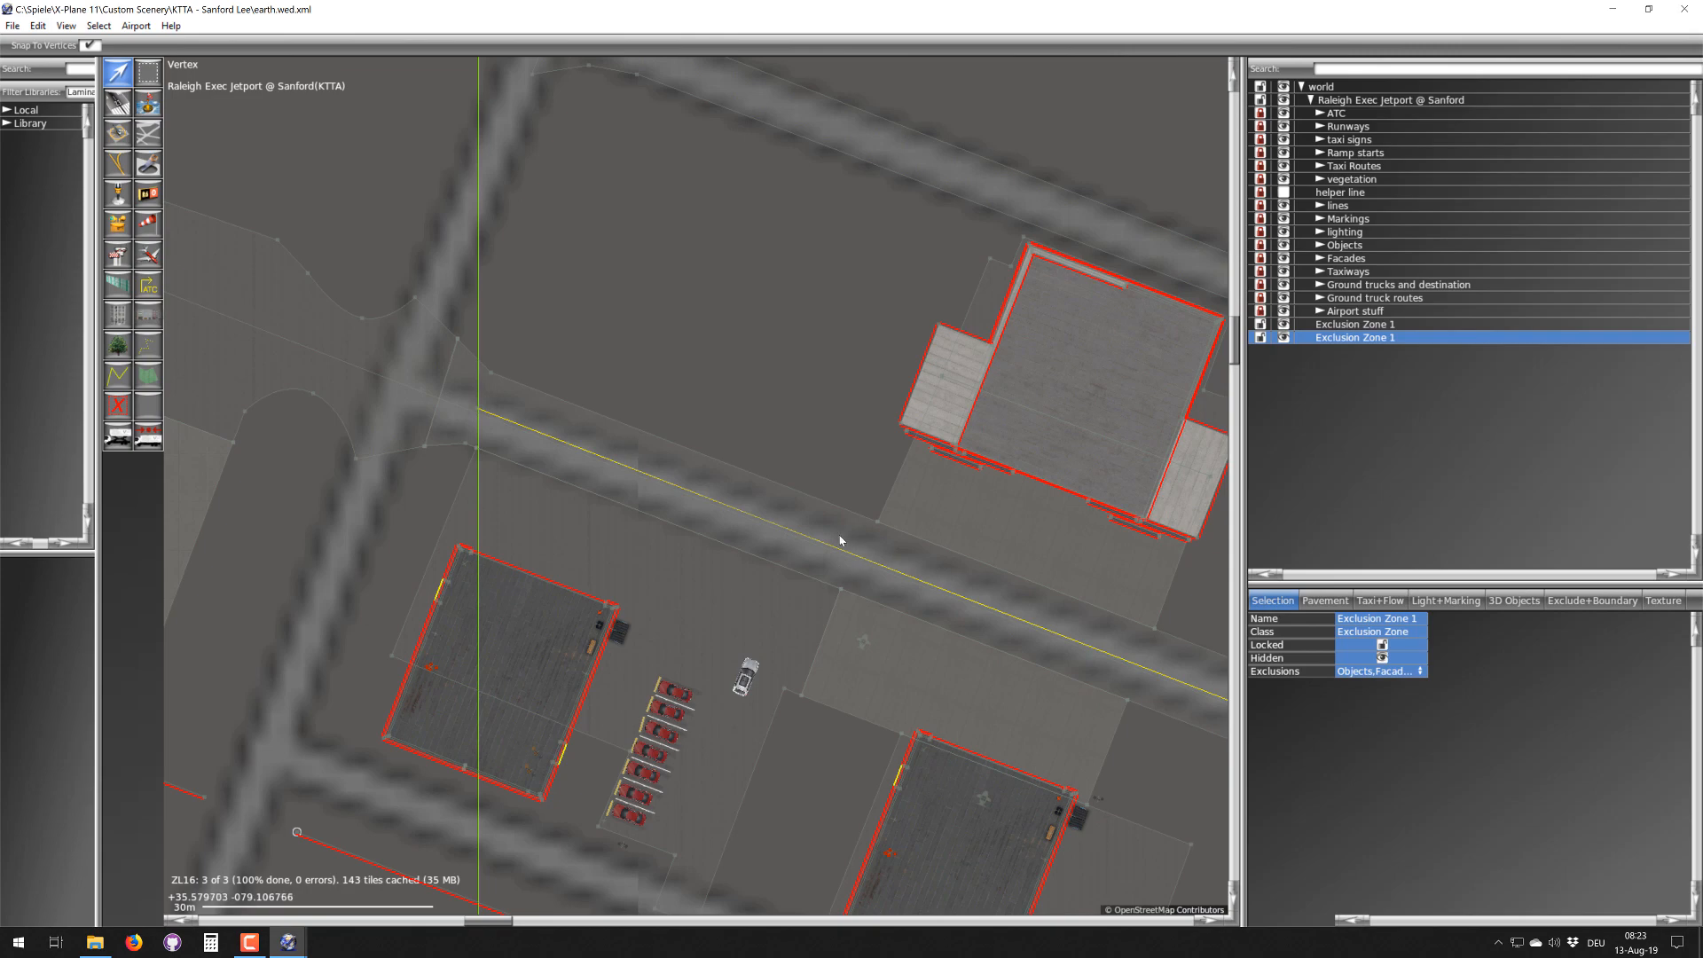
scroll(840, 539, down, 4)
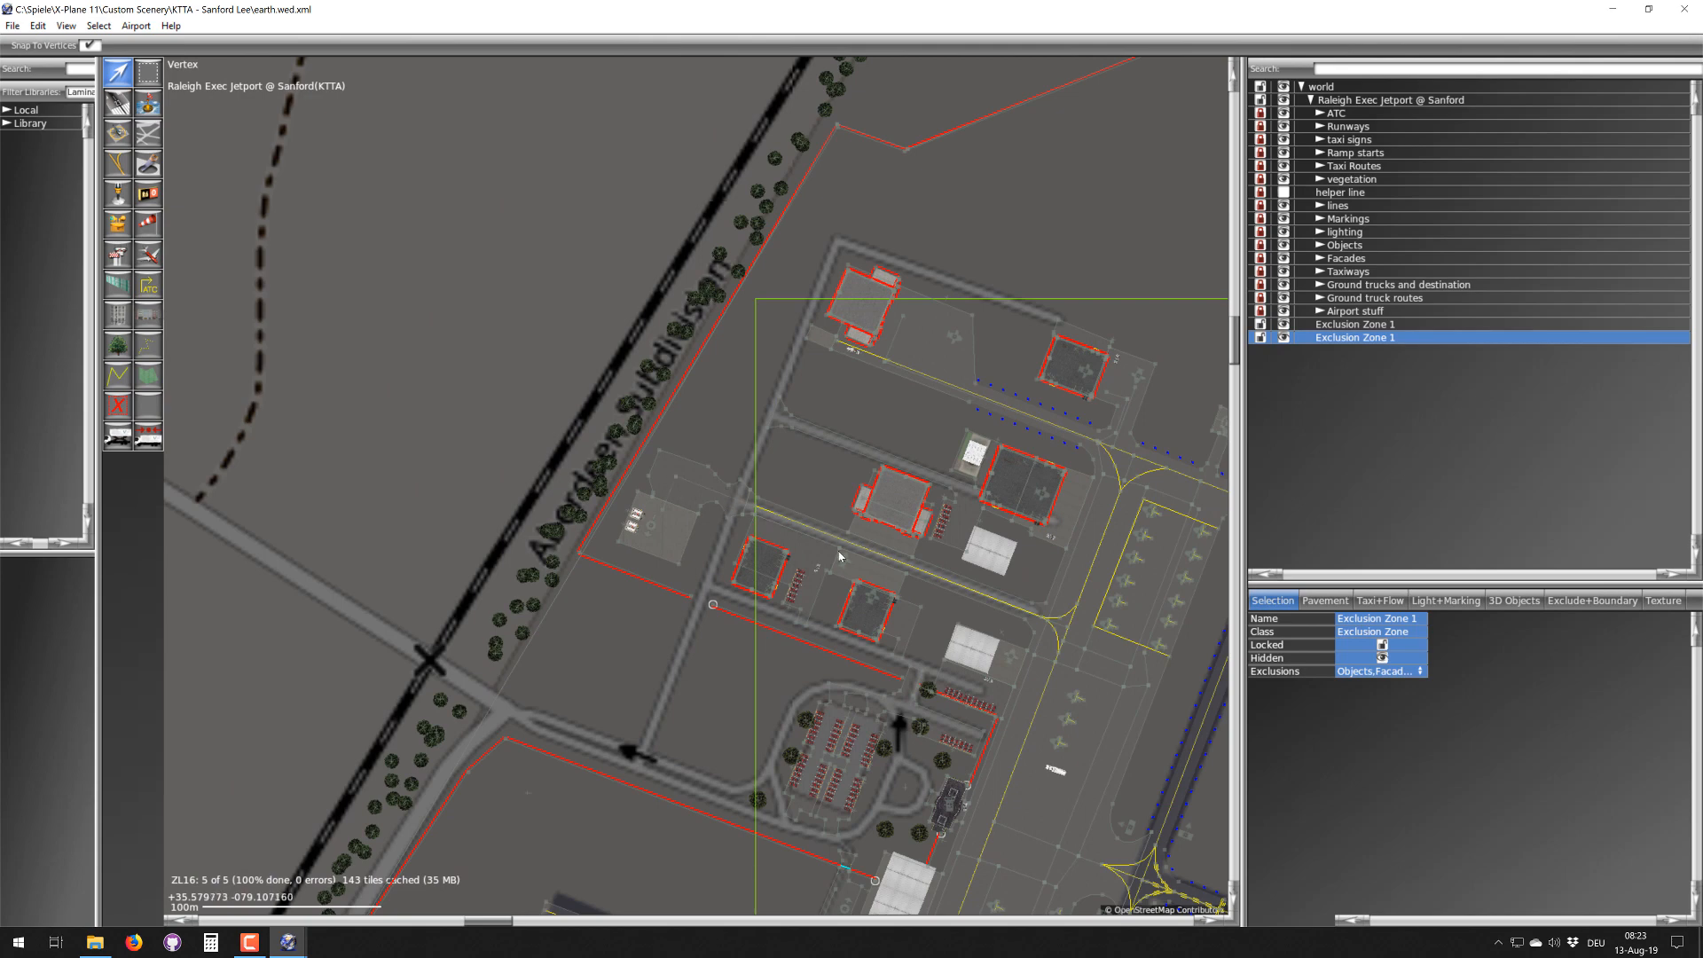
scroll(852, 568, down, 3)
right_drag(940, 663, 692, 530)
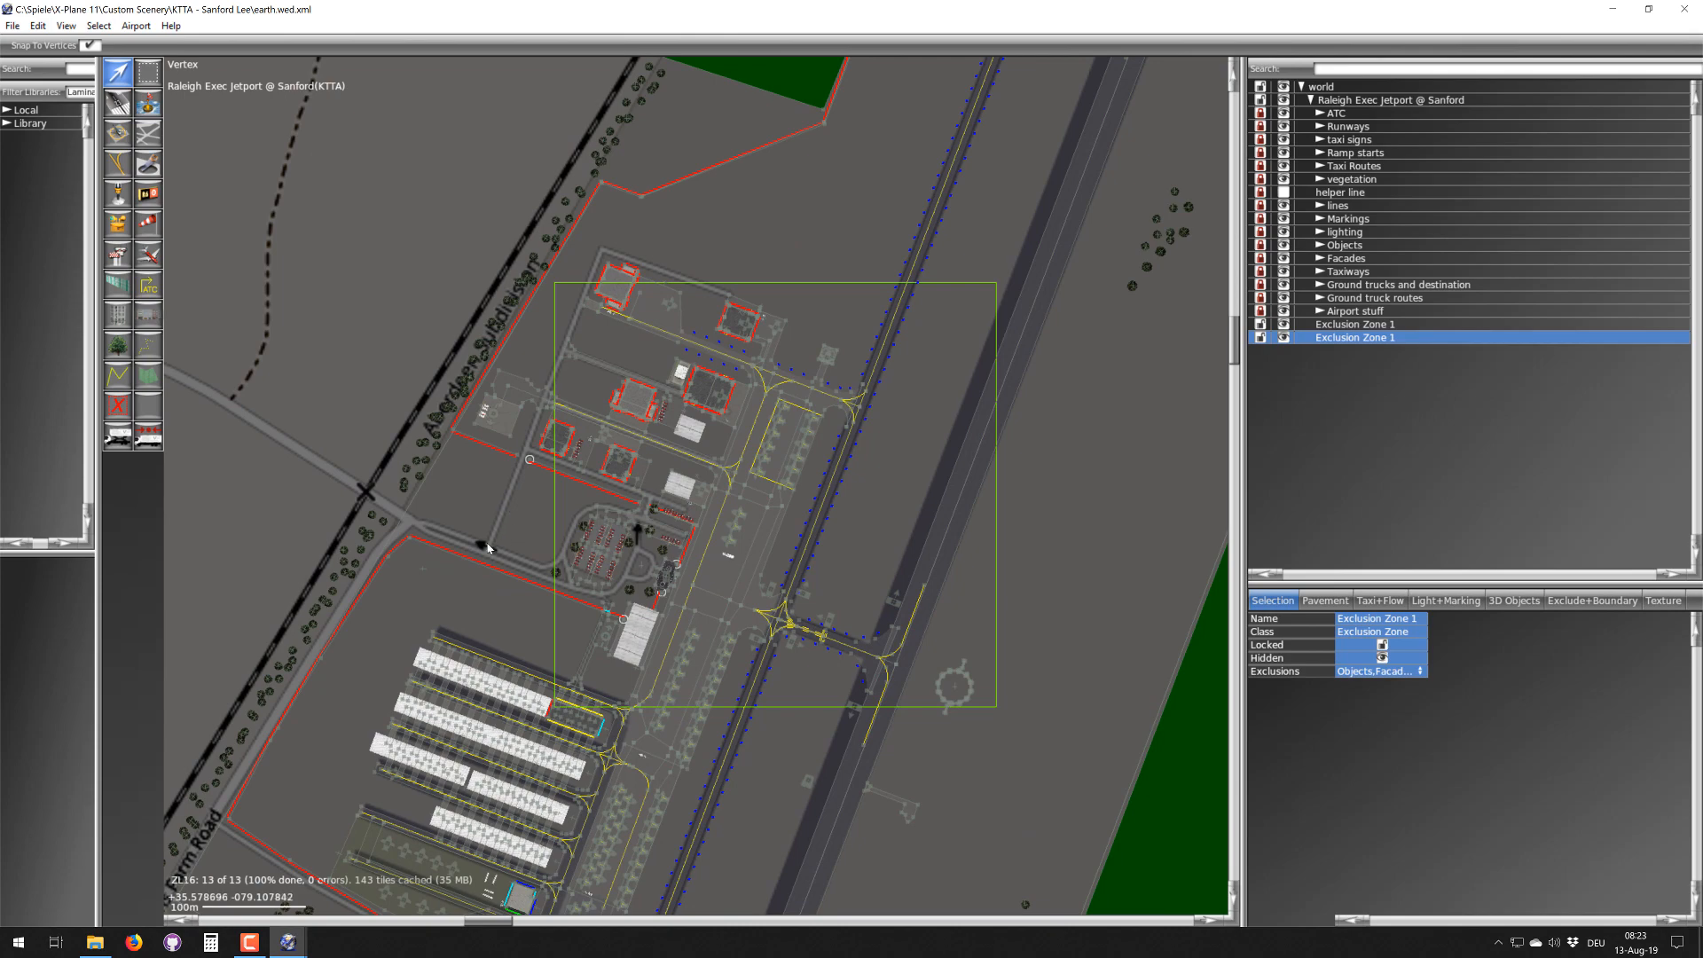
- Examine the loop road around the terminal car park and its access road from the railway crossing
scroll(487, 543, up, 3)
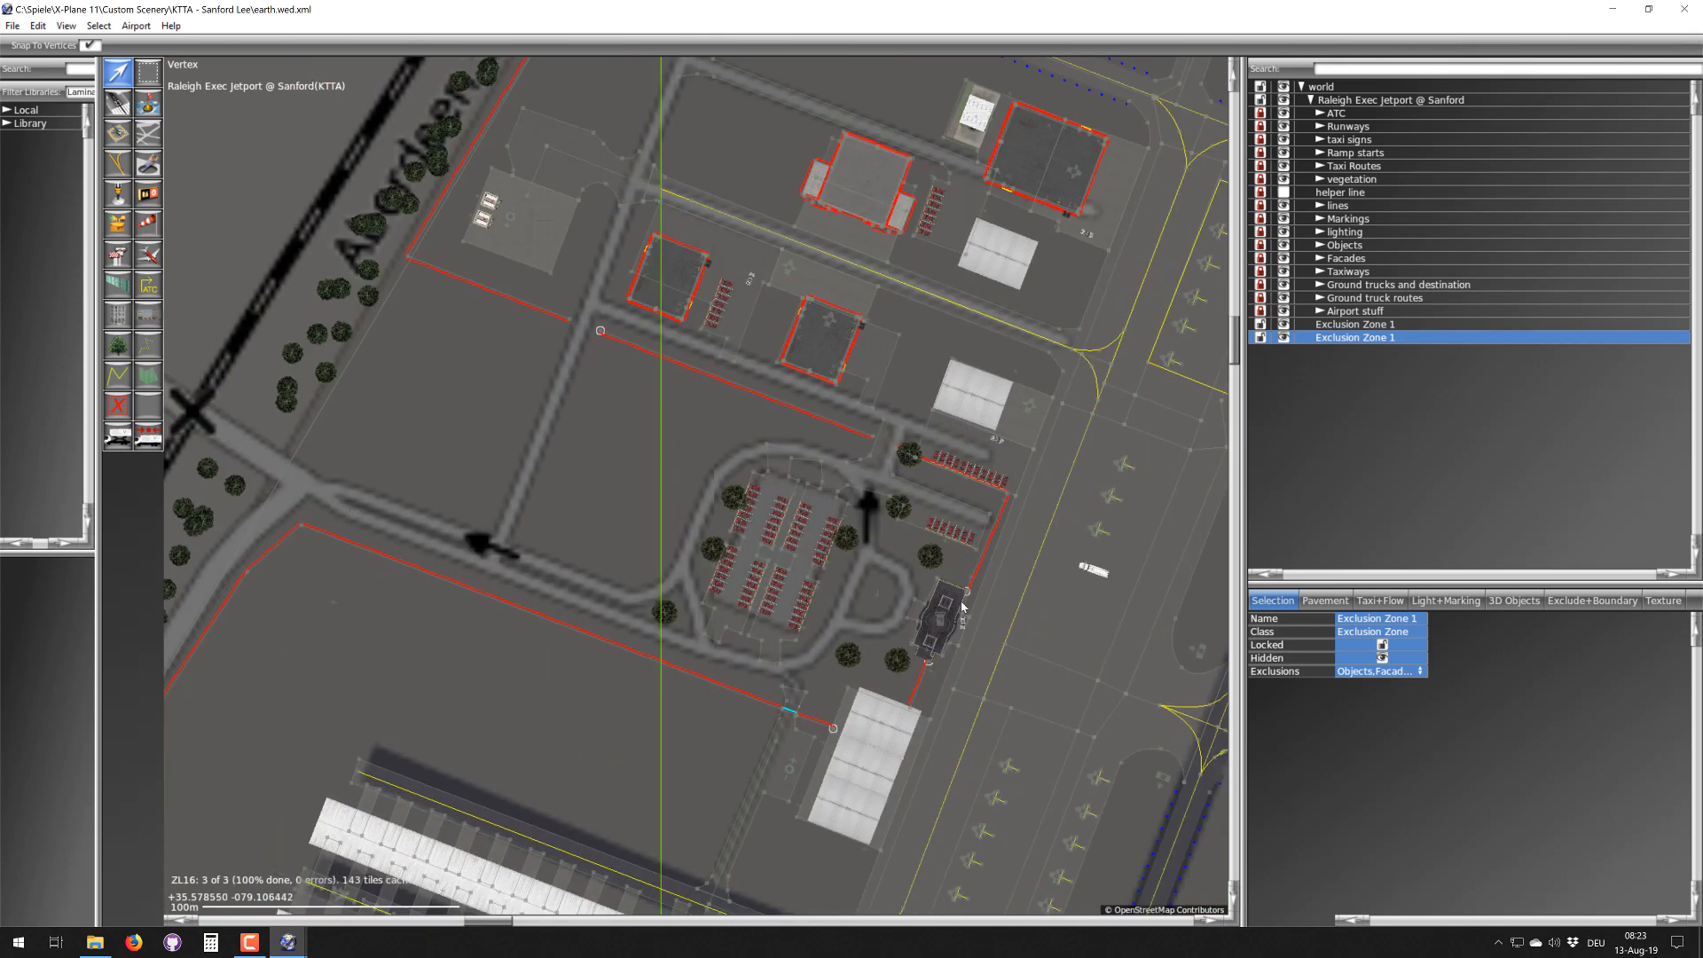
scroll(887, 493, up, 2)
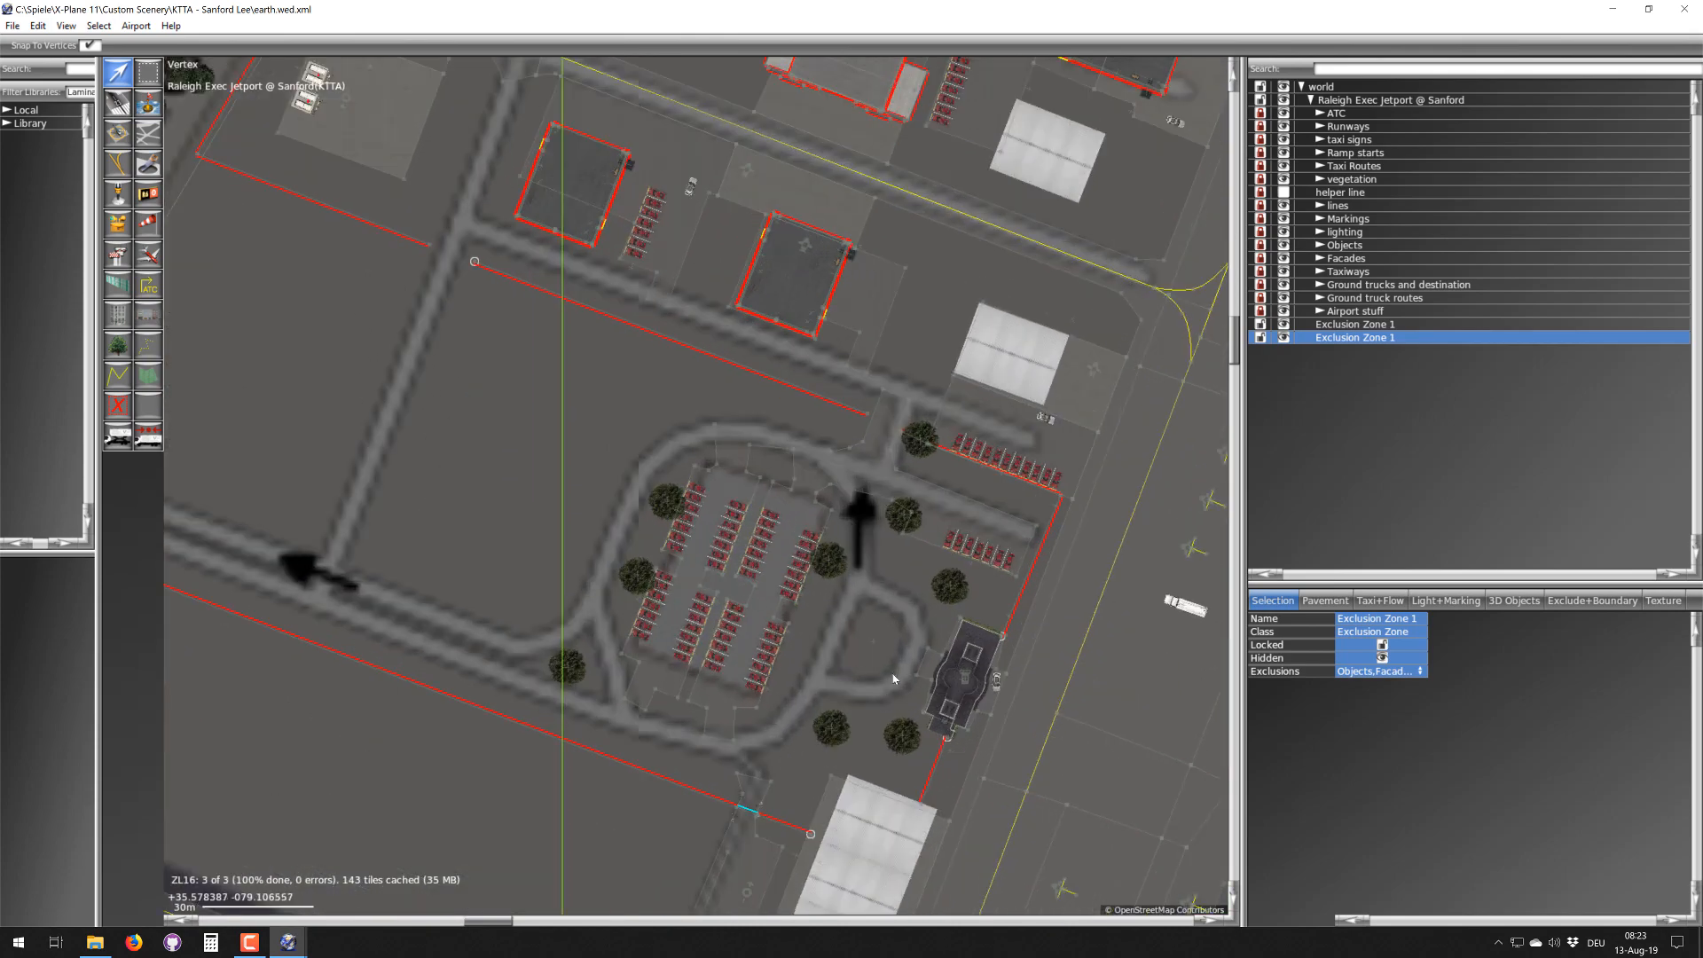
scroll(869, 539, down, 3)
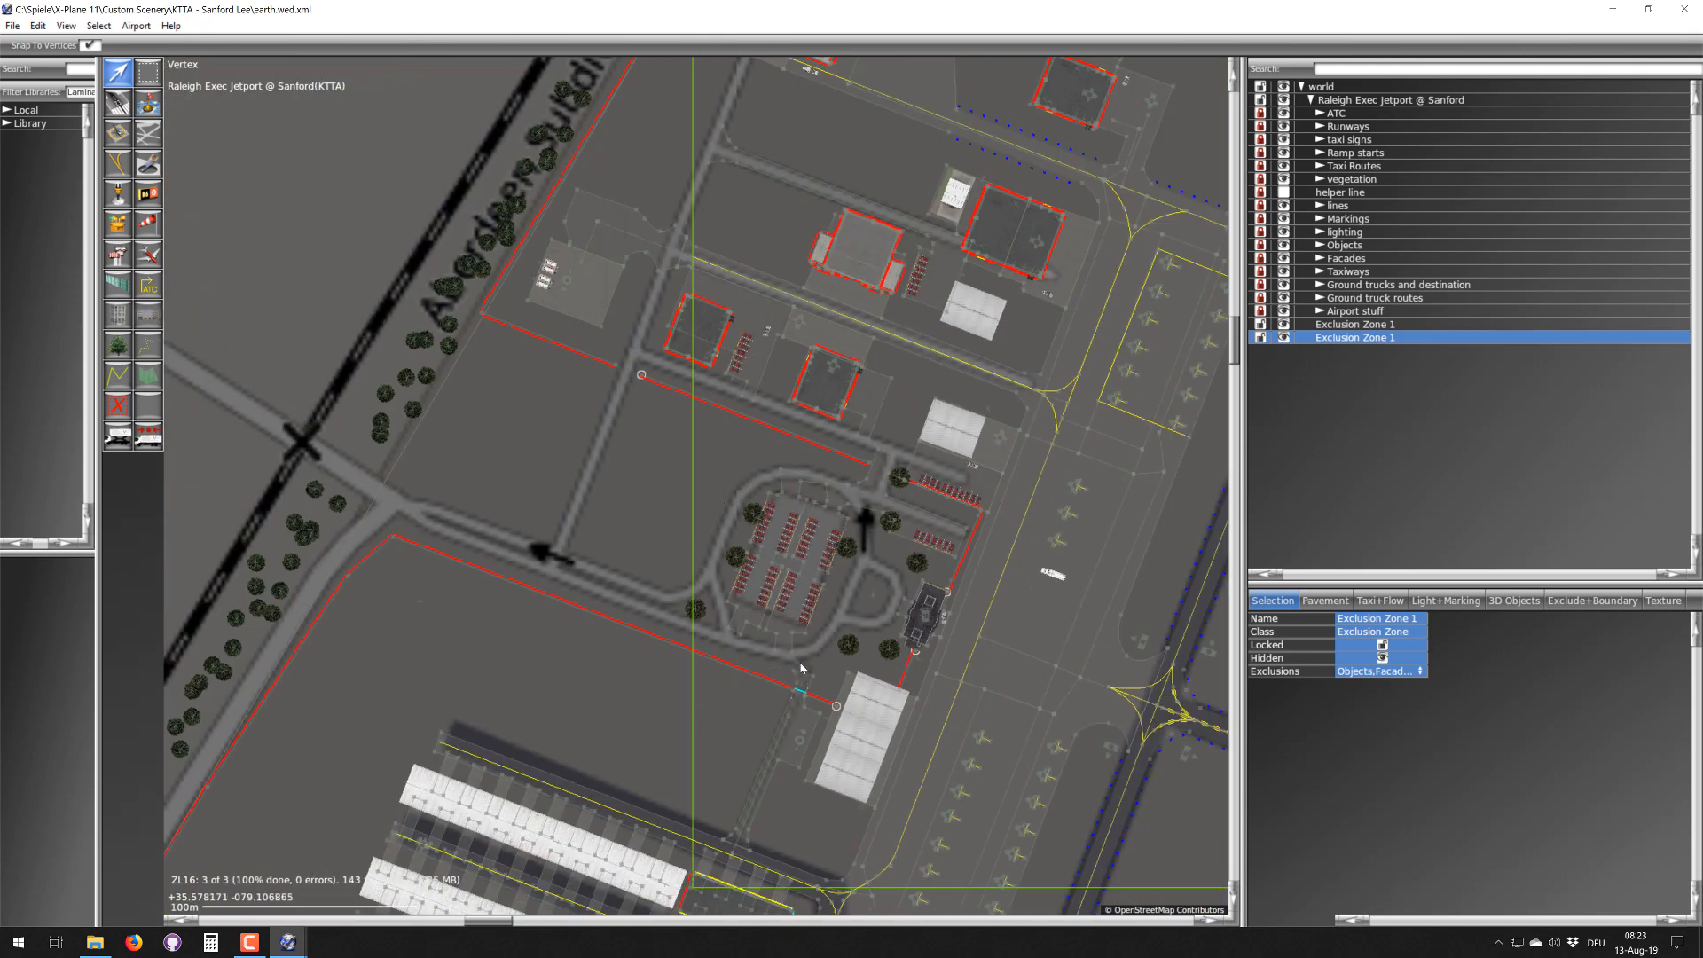
scroll(878, 647, up, 3)
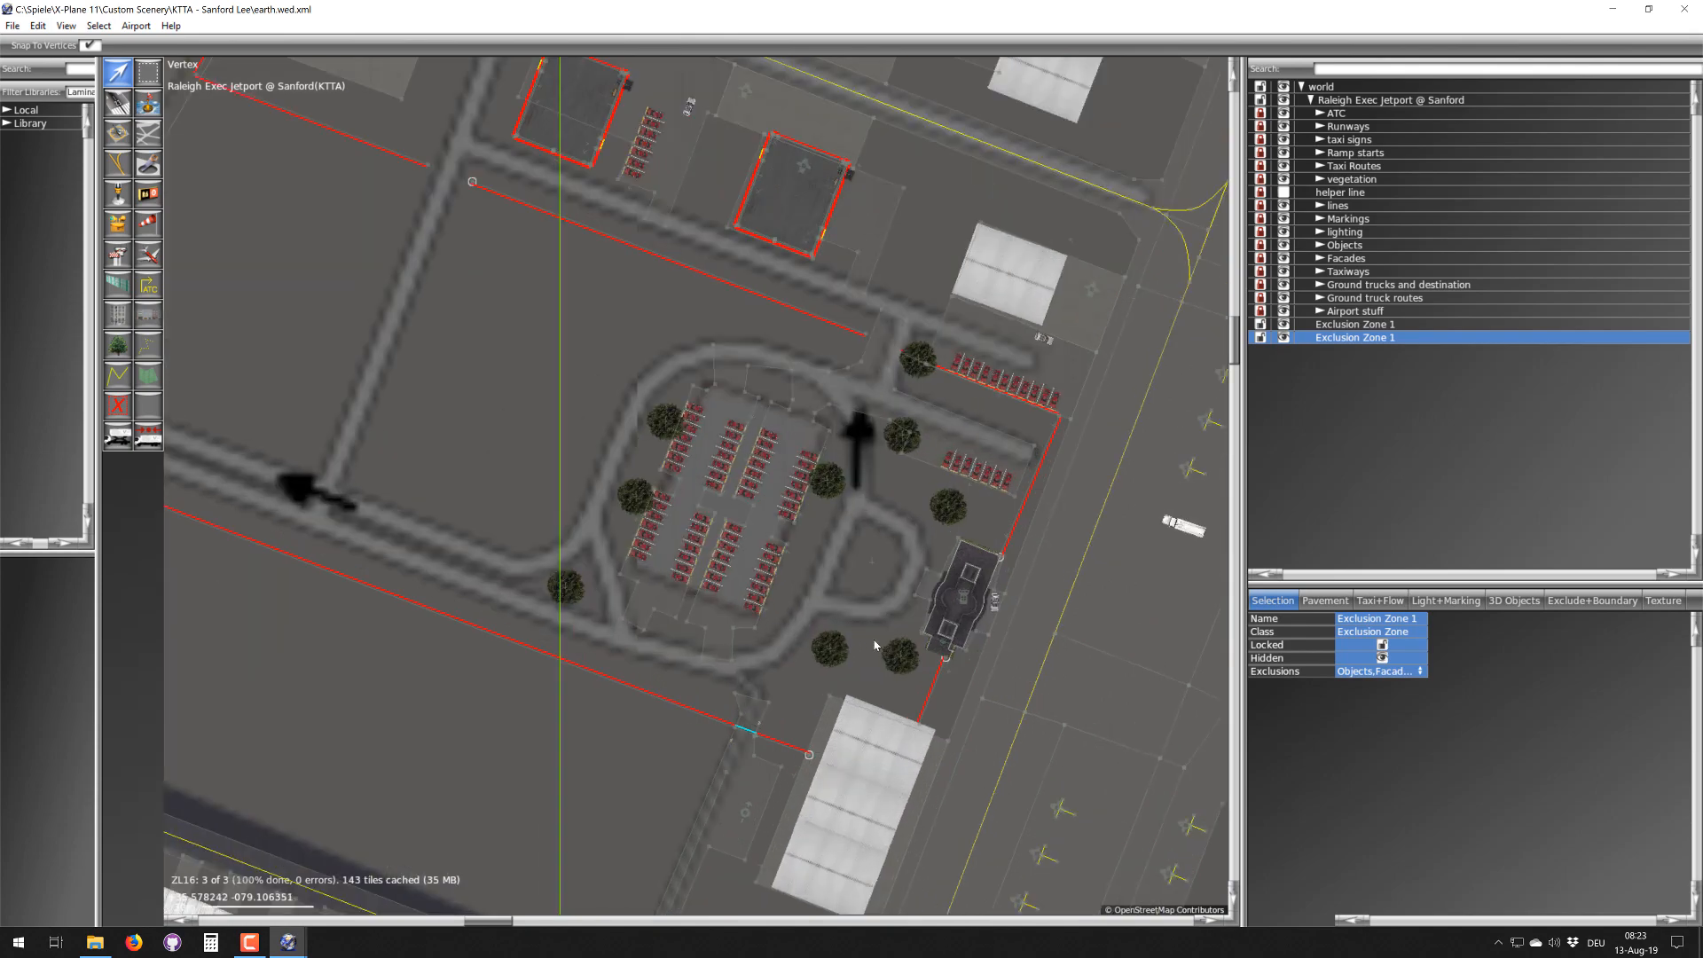
scroll(903, 583, down, 3)
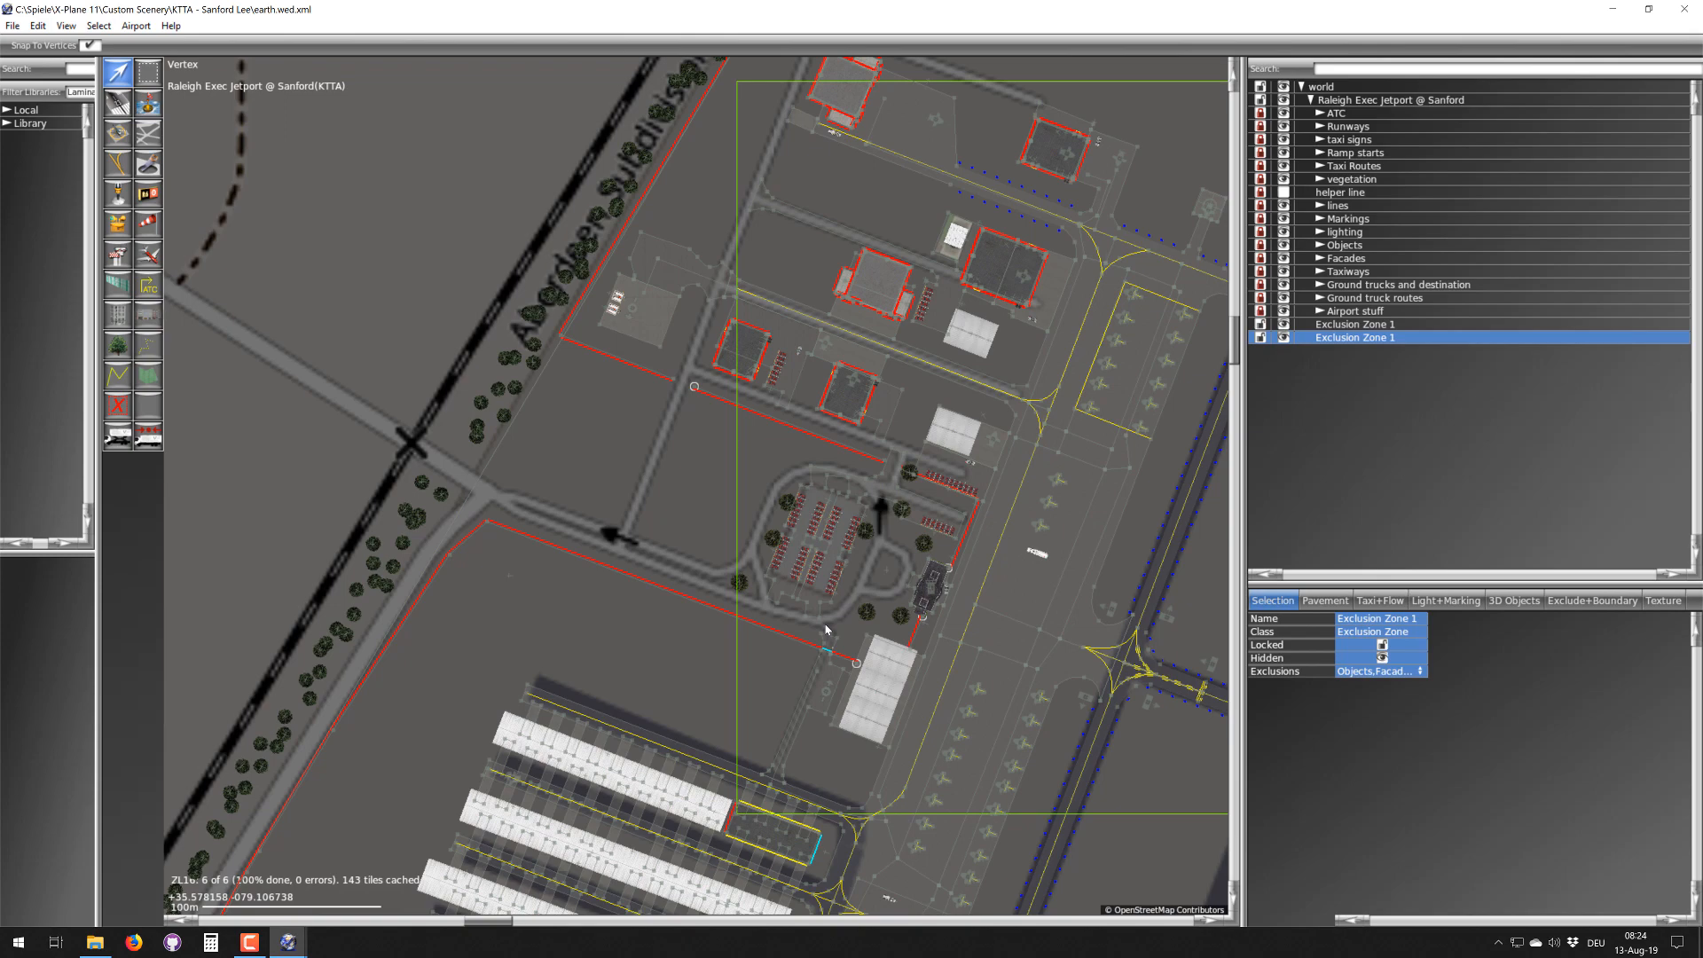
scroll(843, 625, down, 2)
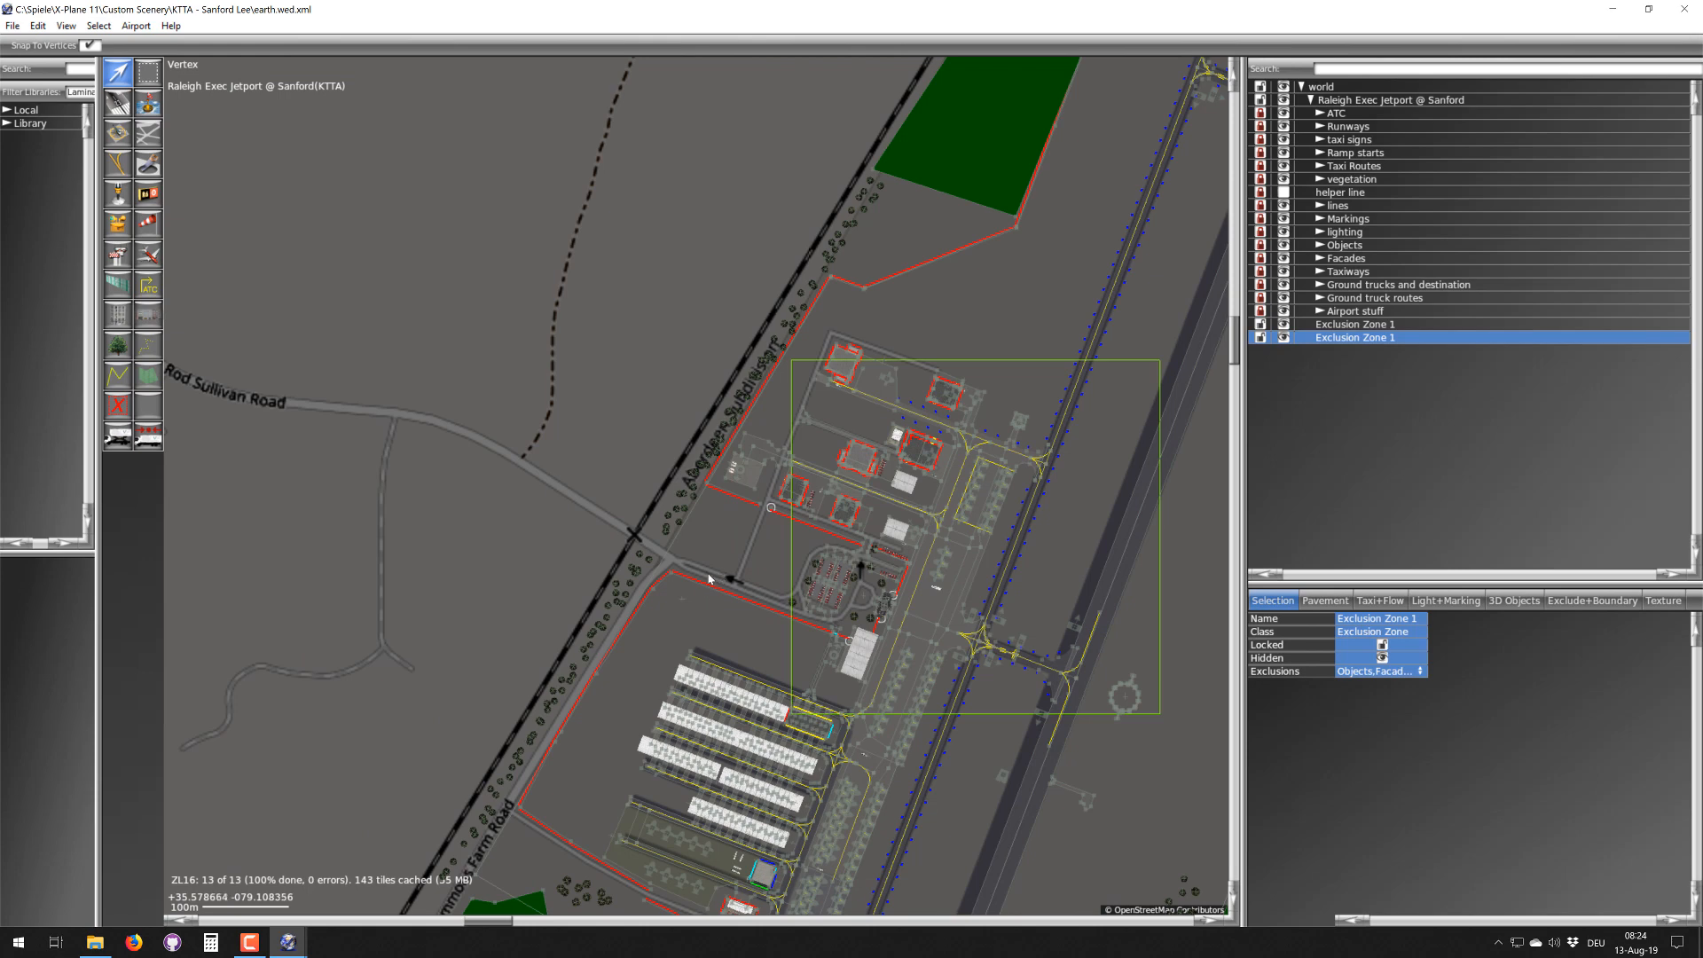
scroll(833, 600, up, 2)
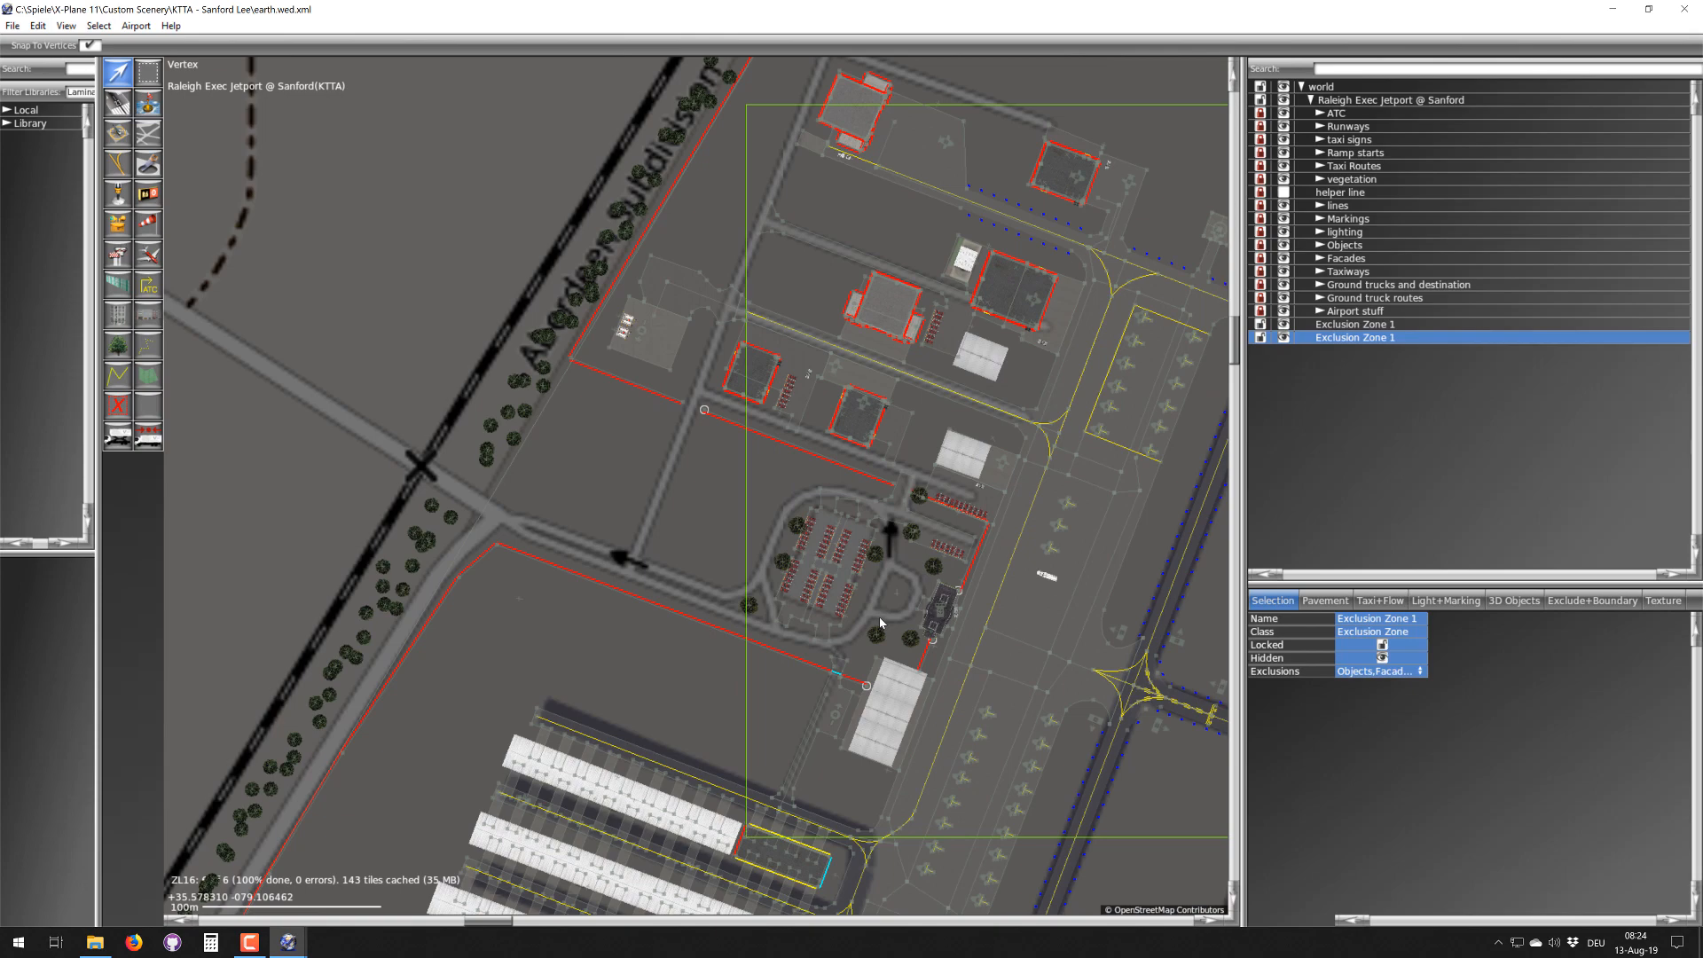
scroll(895, 606, up, 2)
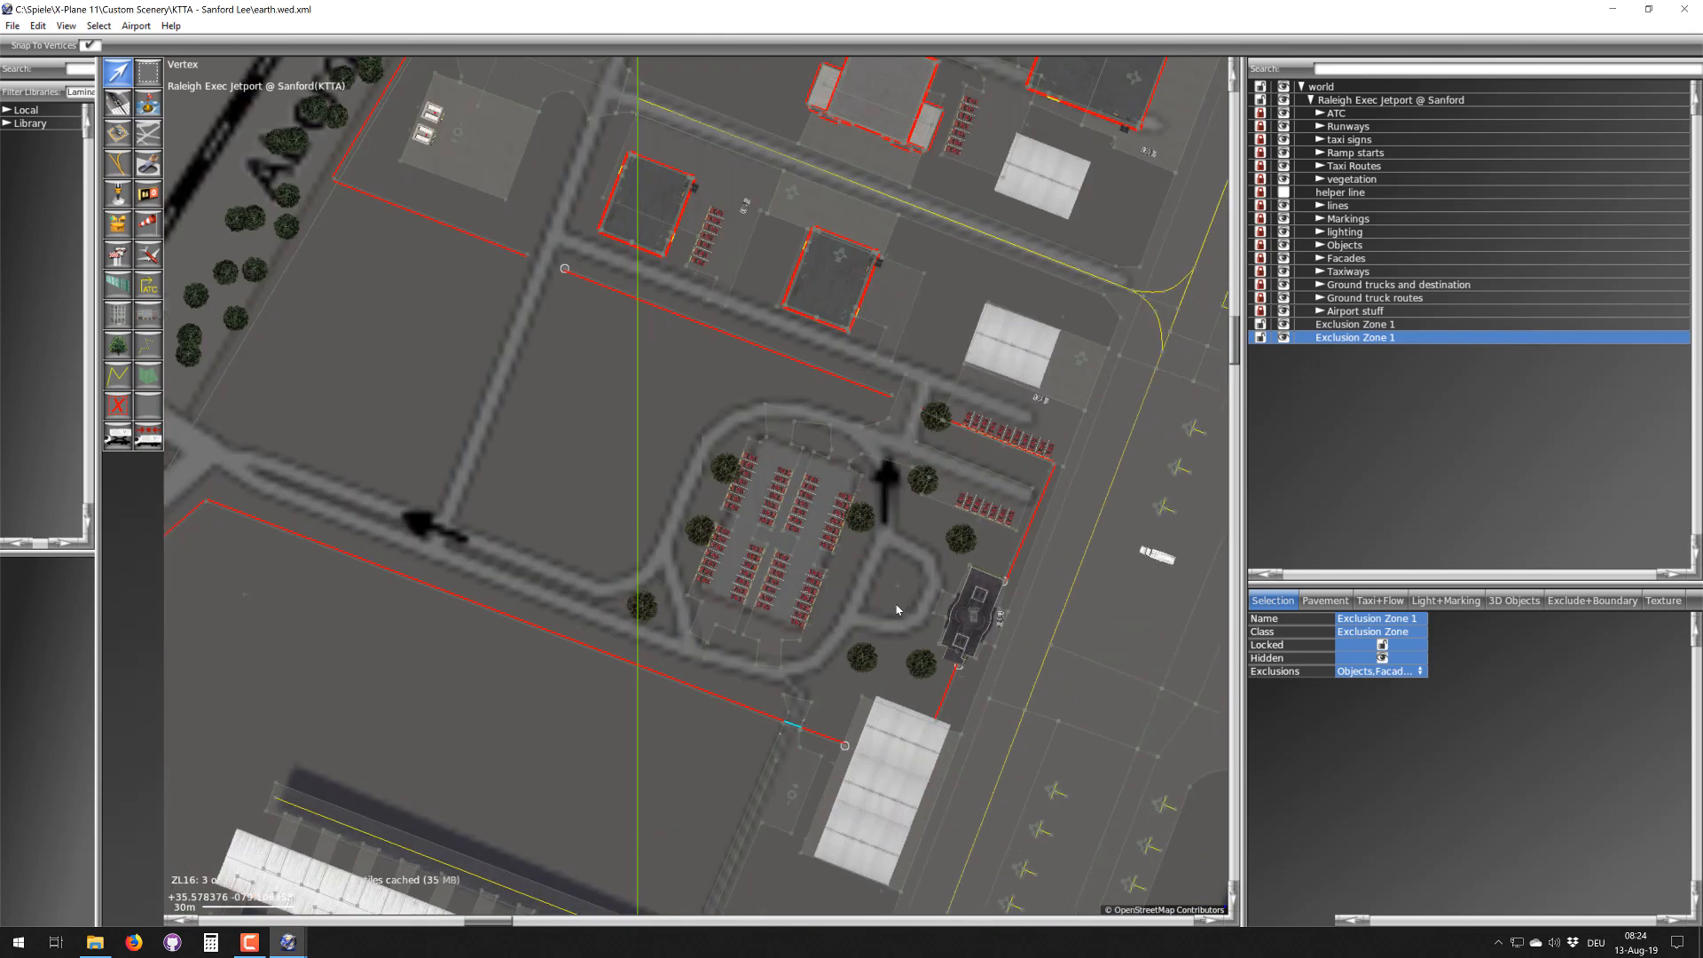
scroll(897, 610, down, 2)
scroll(851, 630, down, 1)
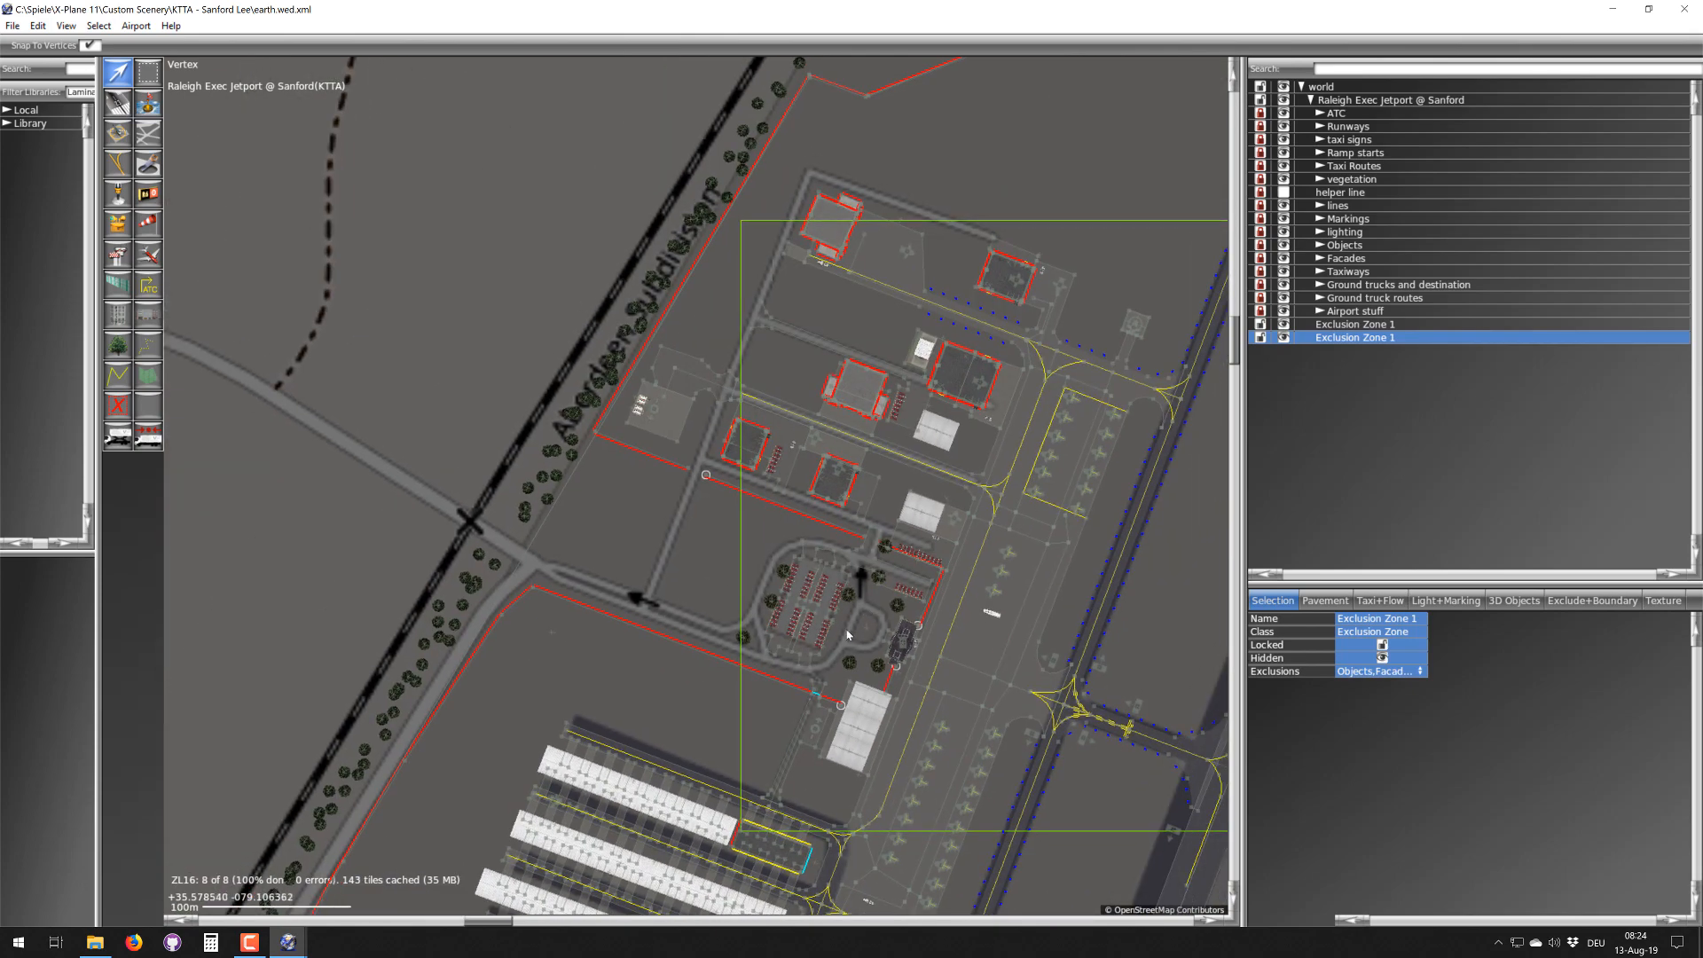
scroll(847, 634, up, 1)
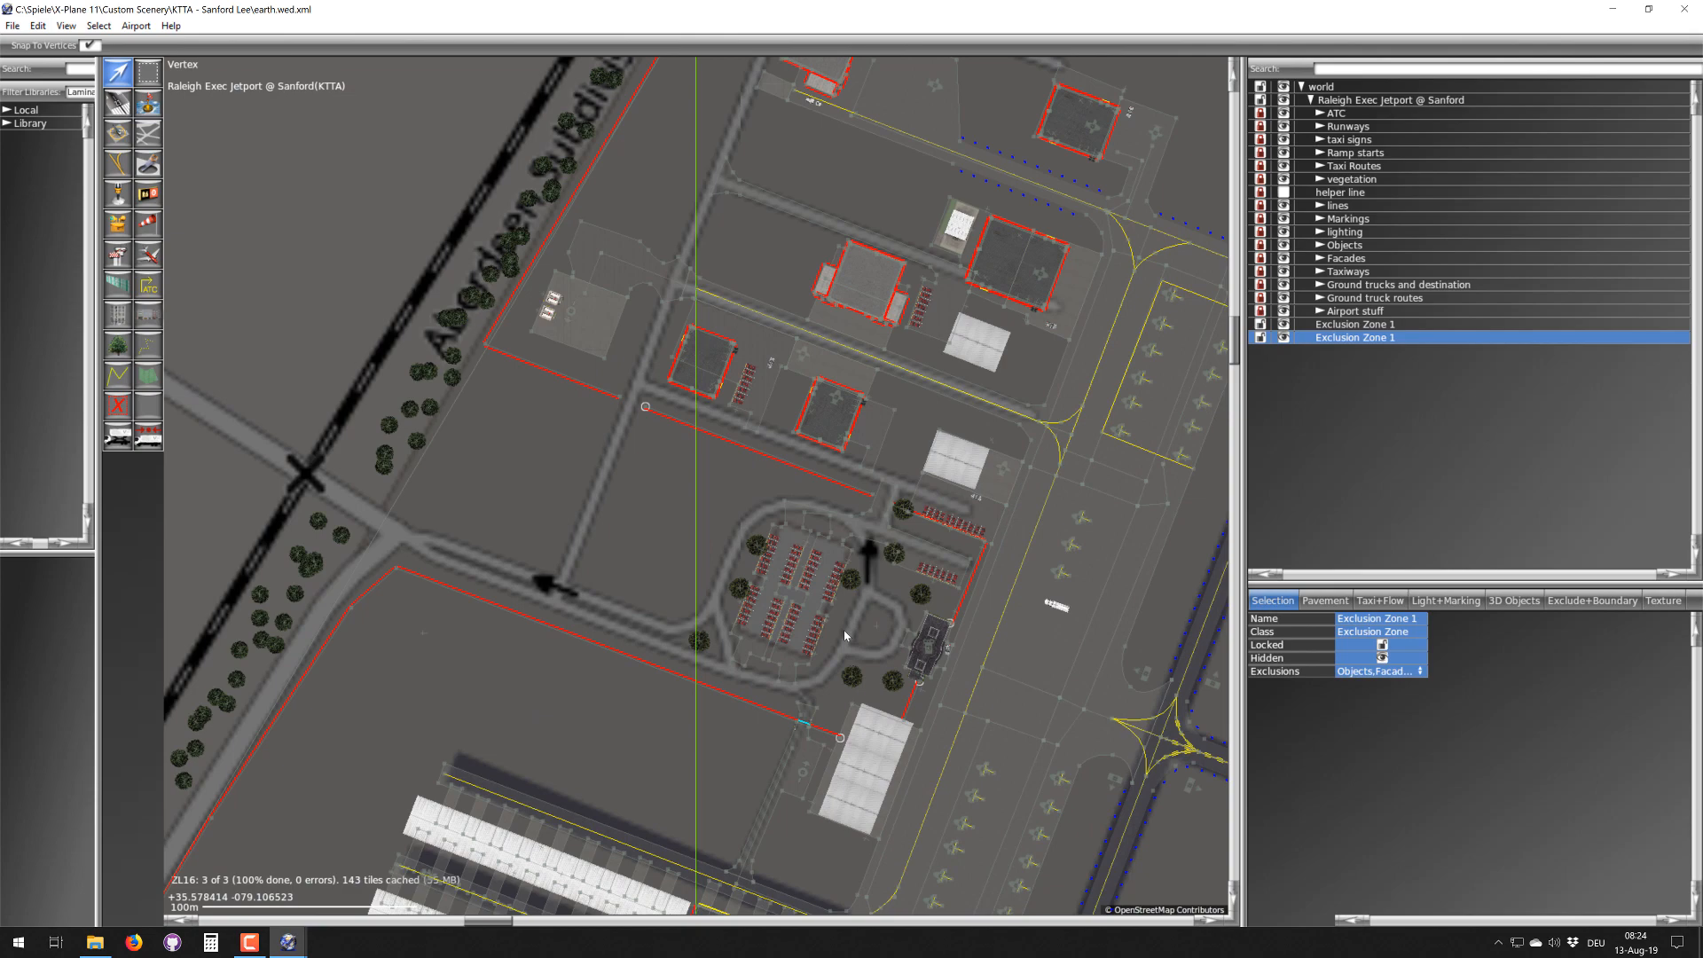
- Check where the airport exclusion zone's western edge cuts across the car park loop and the terminal access road
scroll(845, 630, down, 3)
right_drag(861, 640, 771, 546)
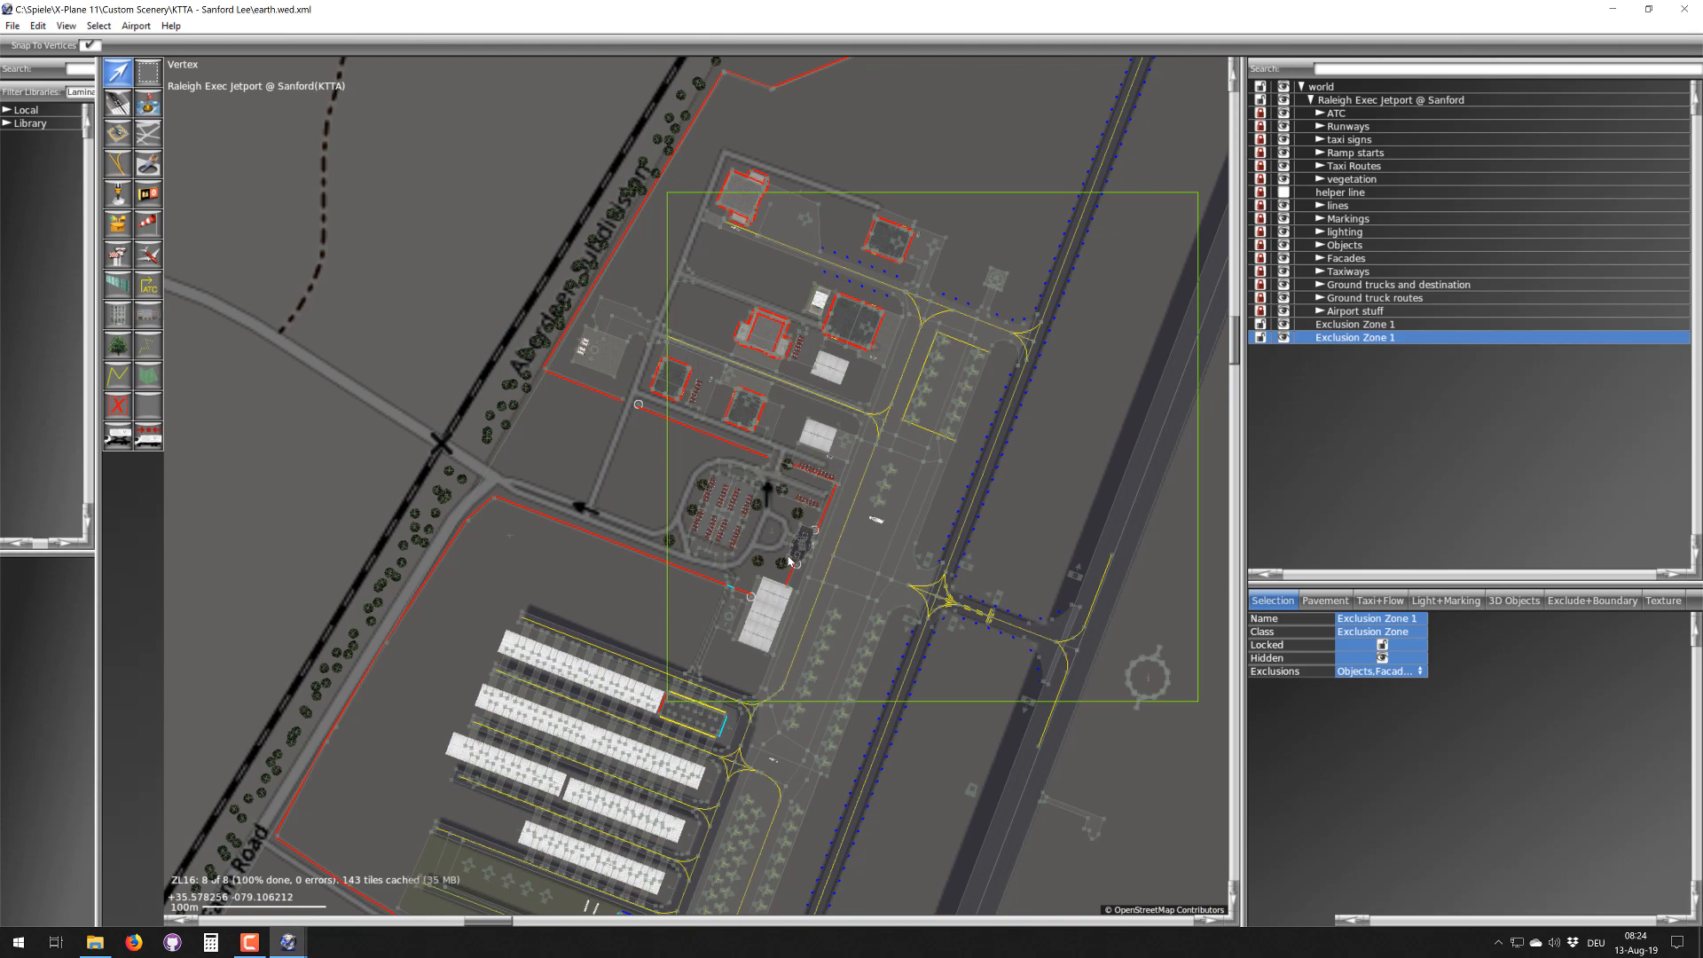
scroll(779, 585, up, 3)
scroll(576, 454, down, 3)
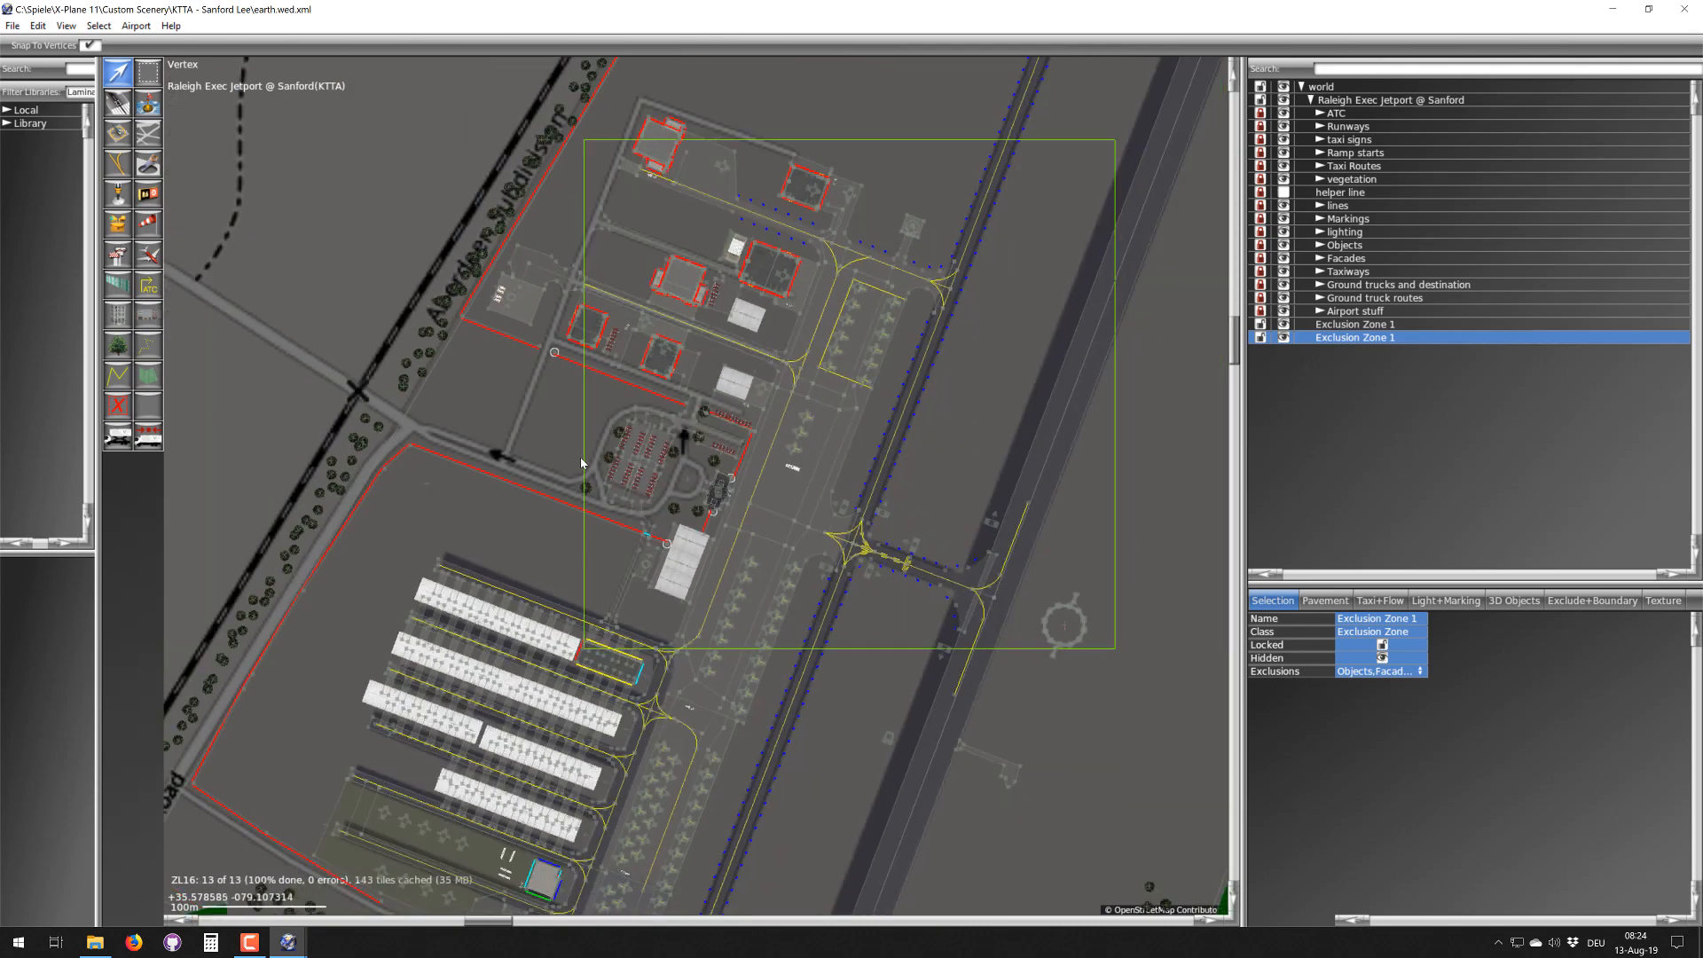
right_drag(440, 400, 567, 396)
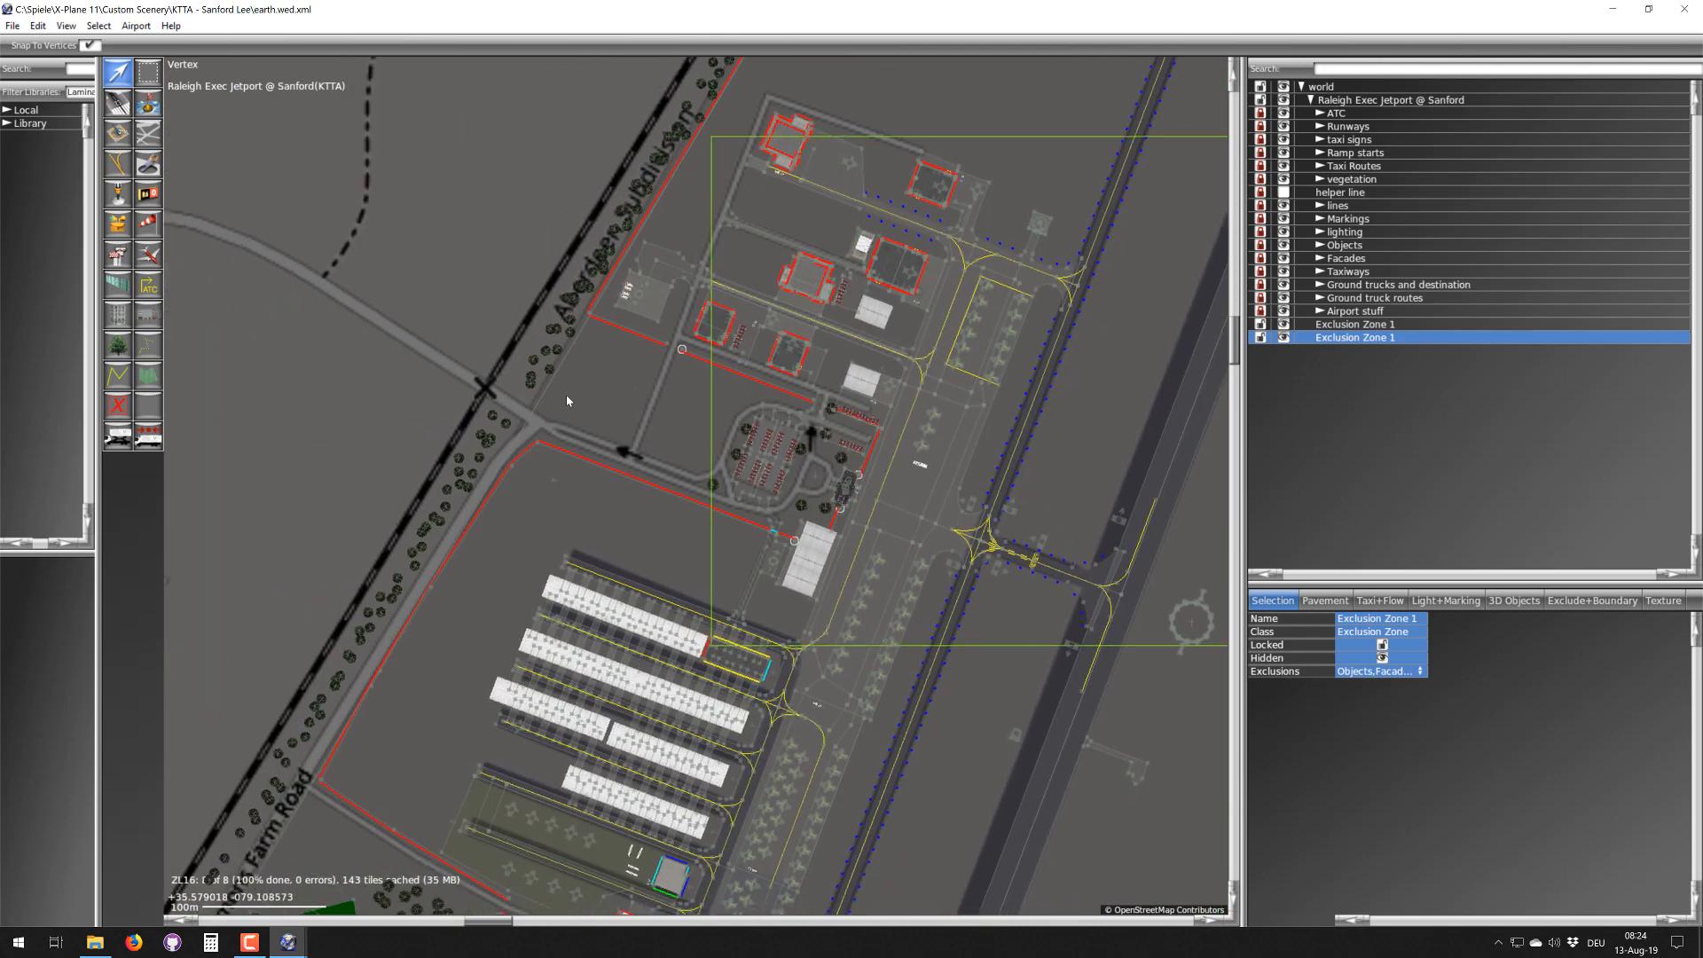
scroll(787, 487, up, 6)
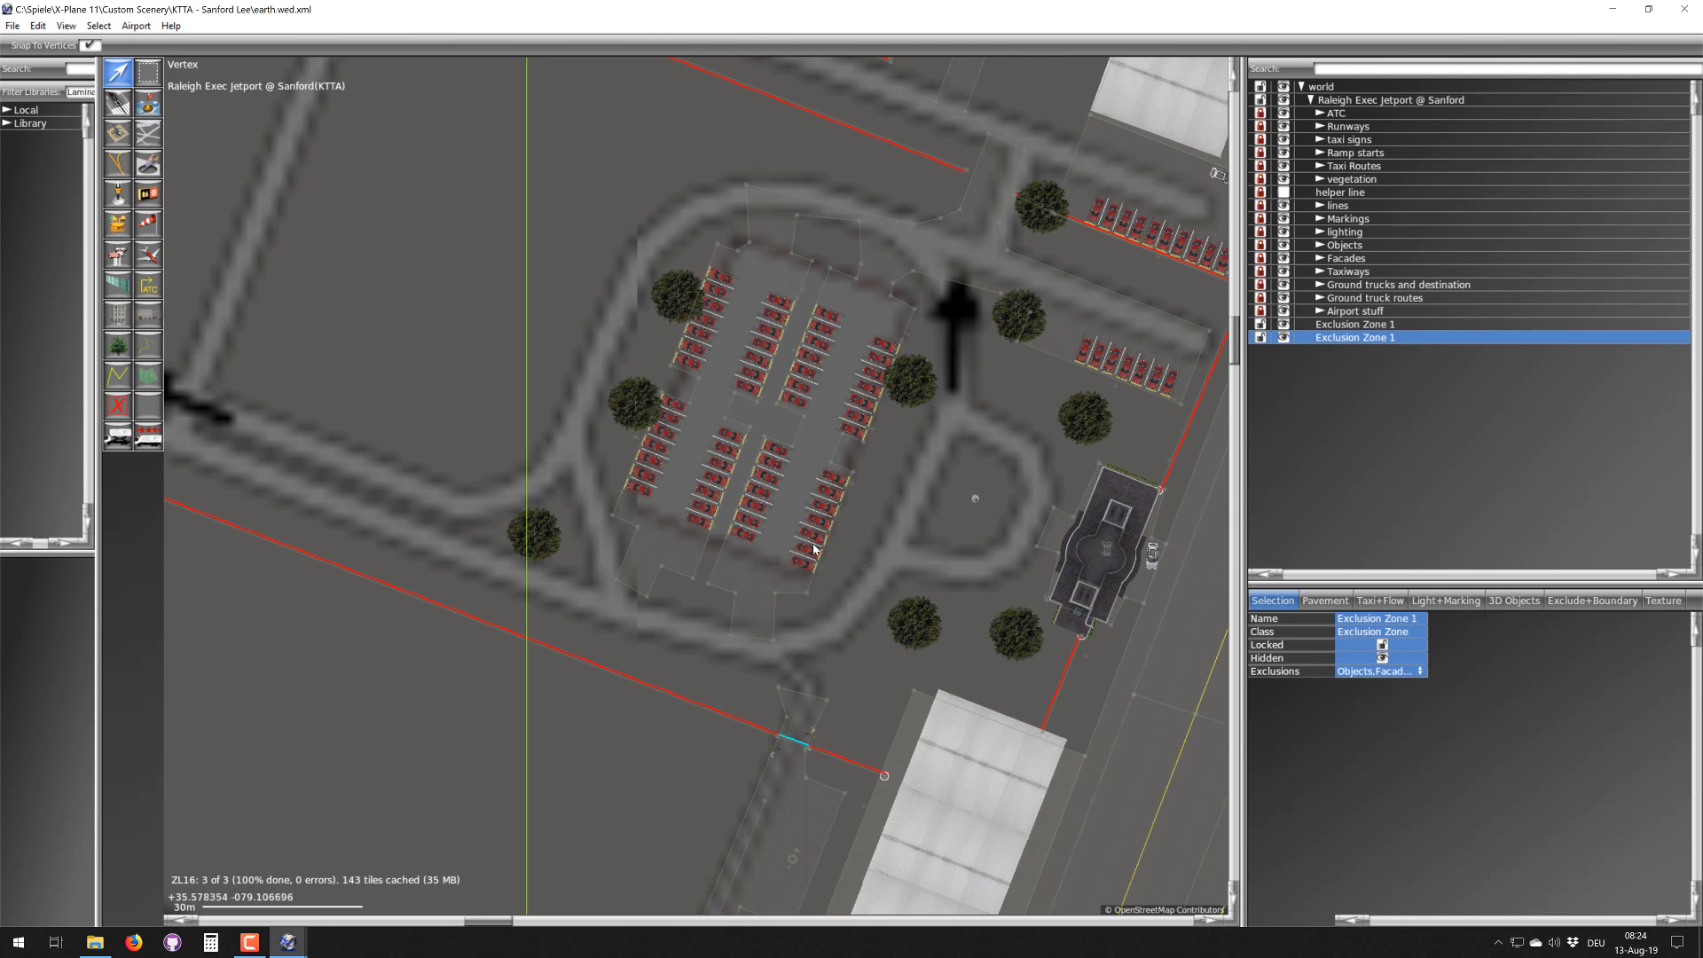
scroll(852, 551, down, 2)
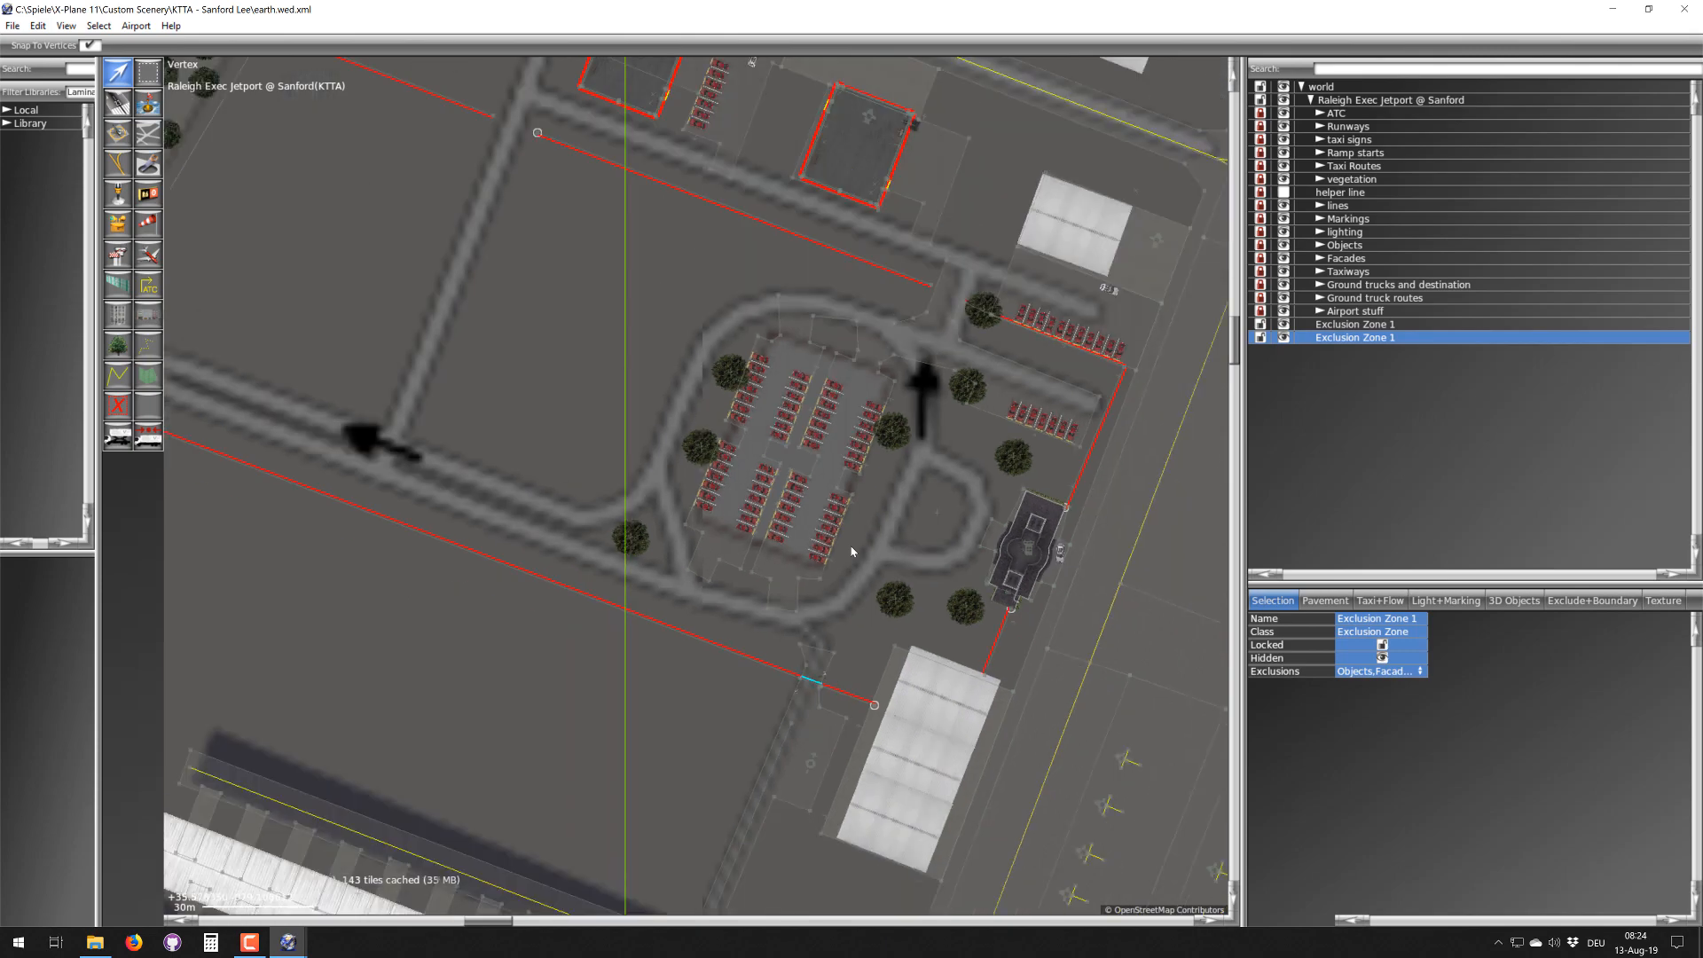
scroll(847, 545, down, 3)
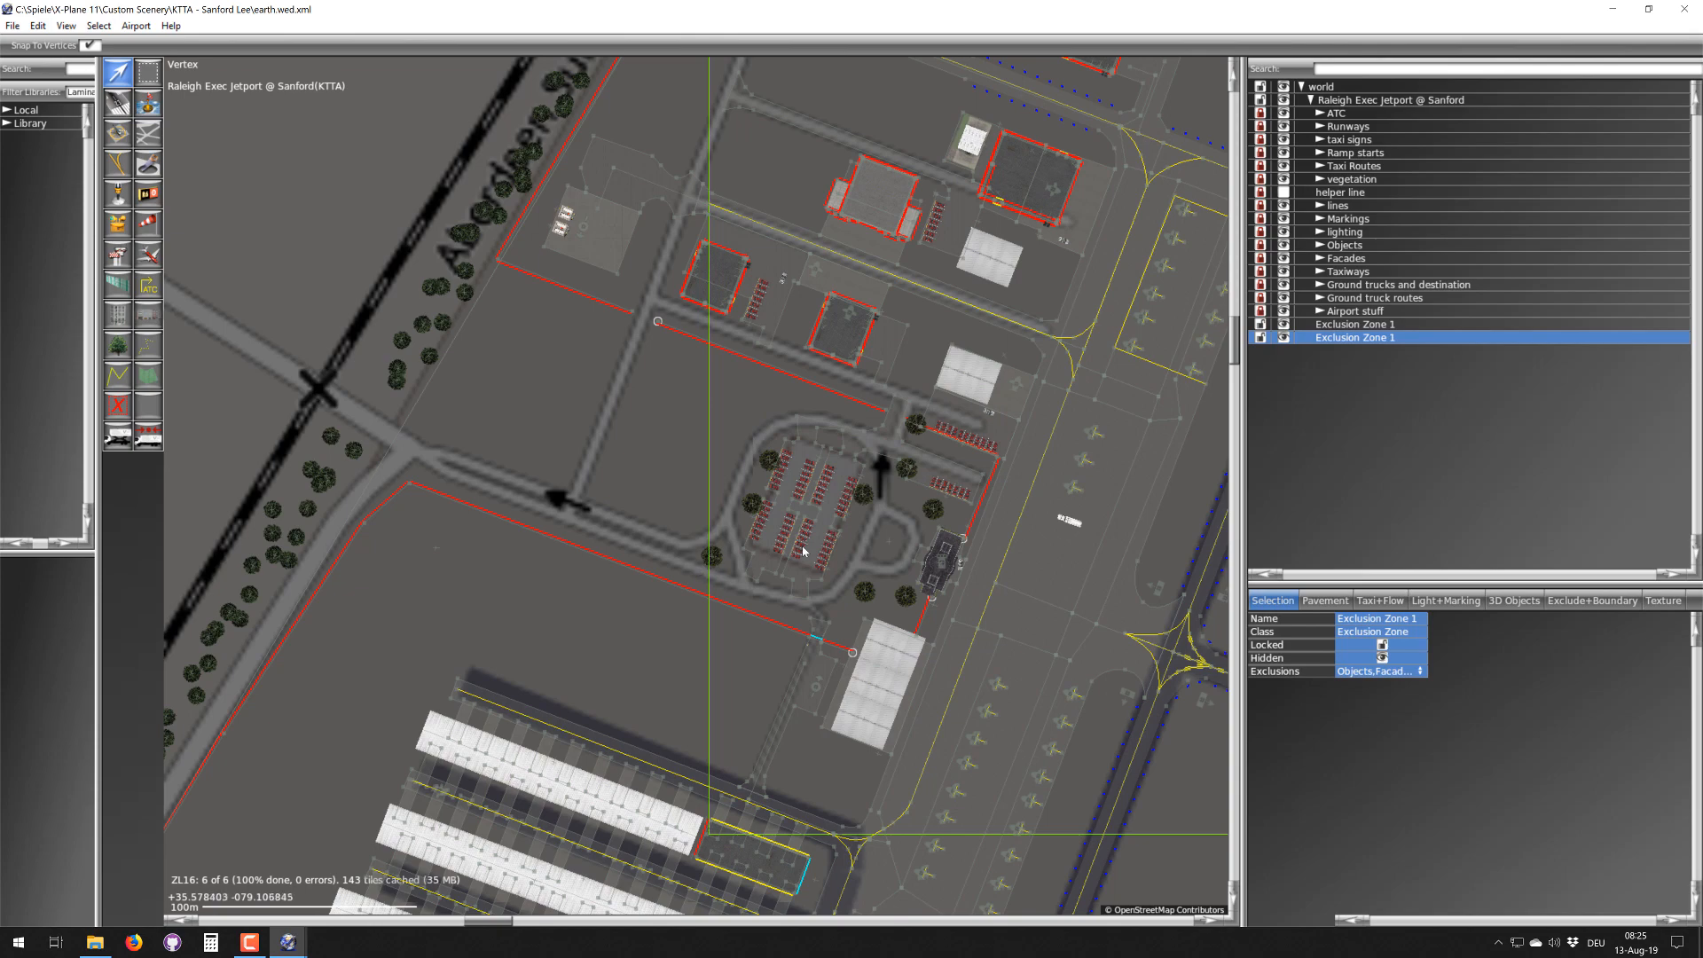
- Survey the airport from the northern hangar roads to the forests and surrounding roads south of the runway near Hughes Creek
scroll(705, 371, down, 5)
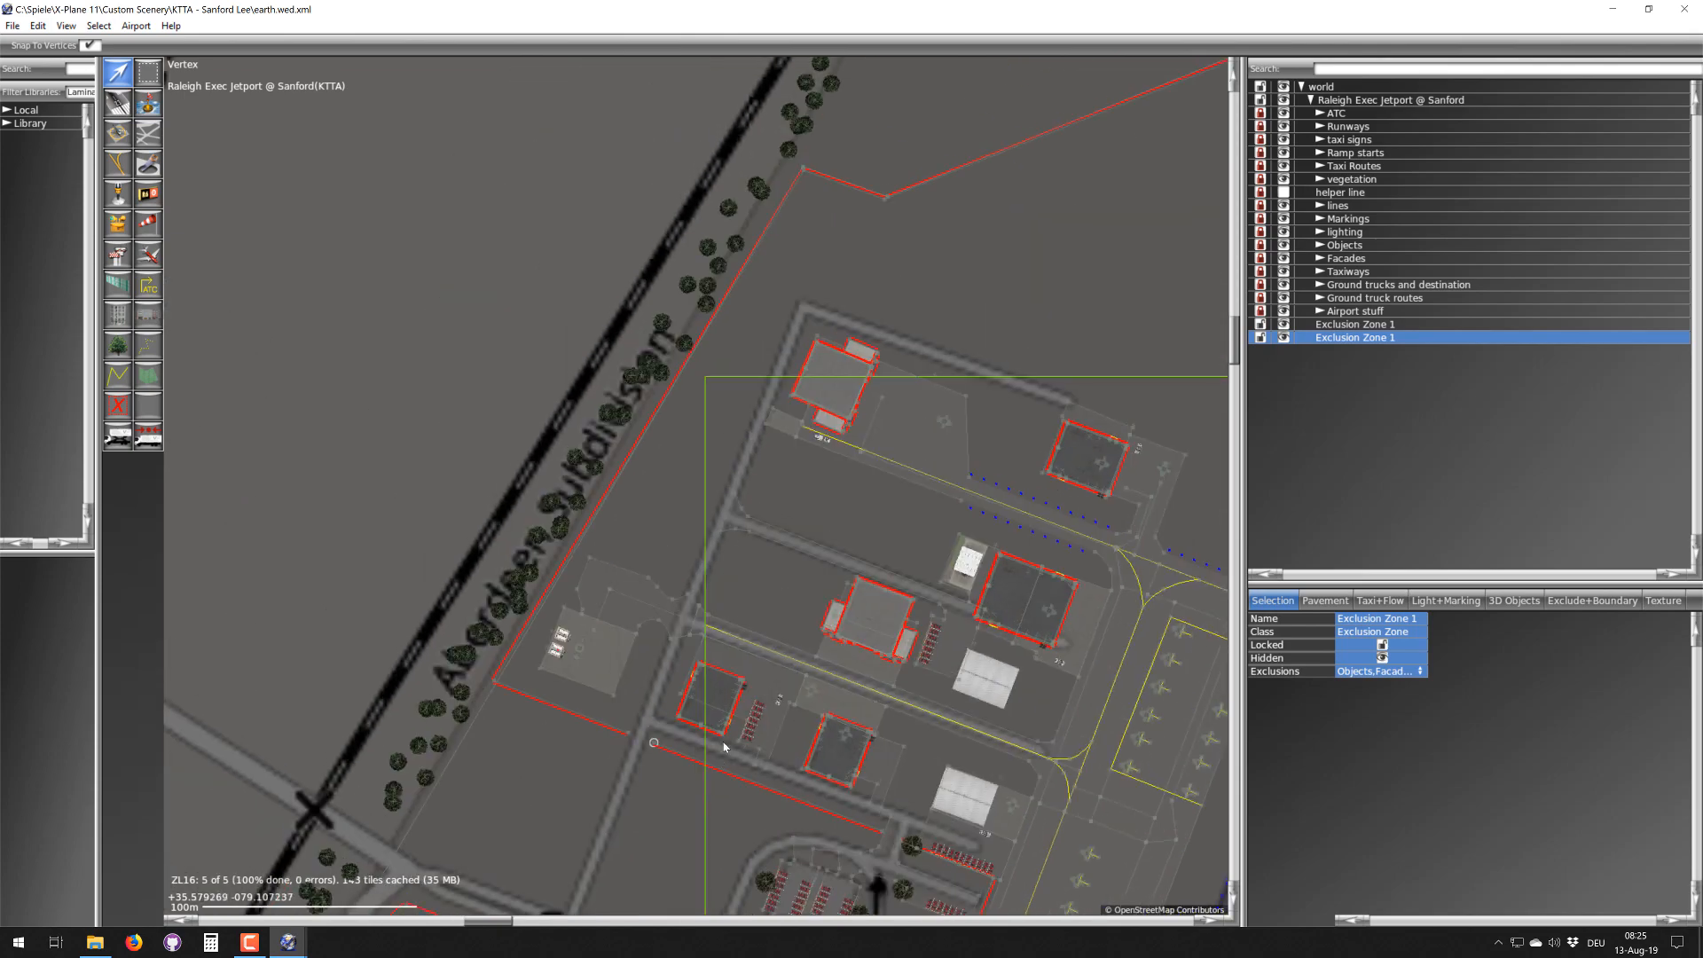
scroll(517, 443, up, 2)
scroll(517, 443, down, 5)
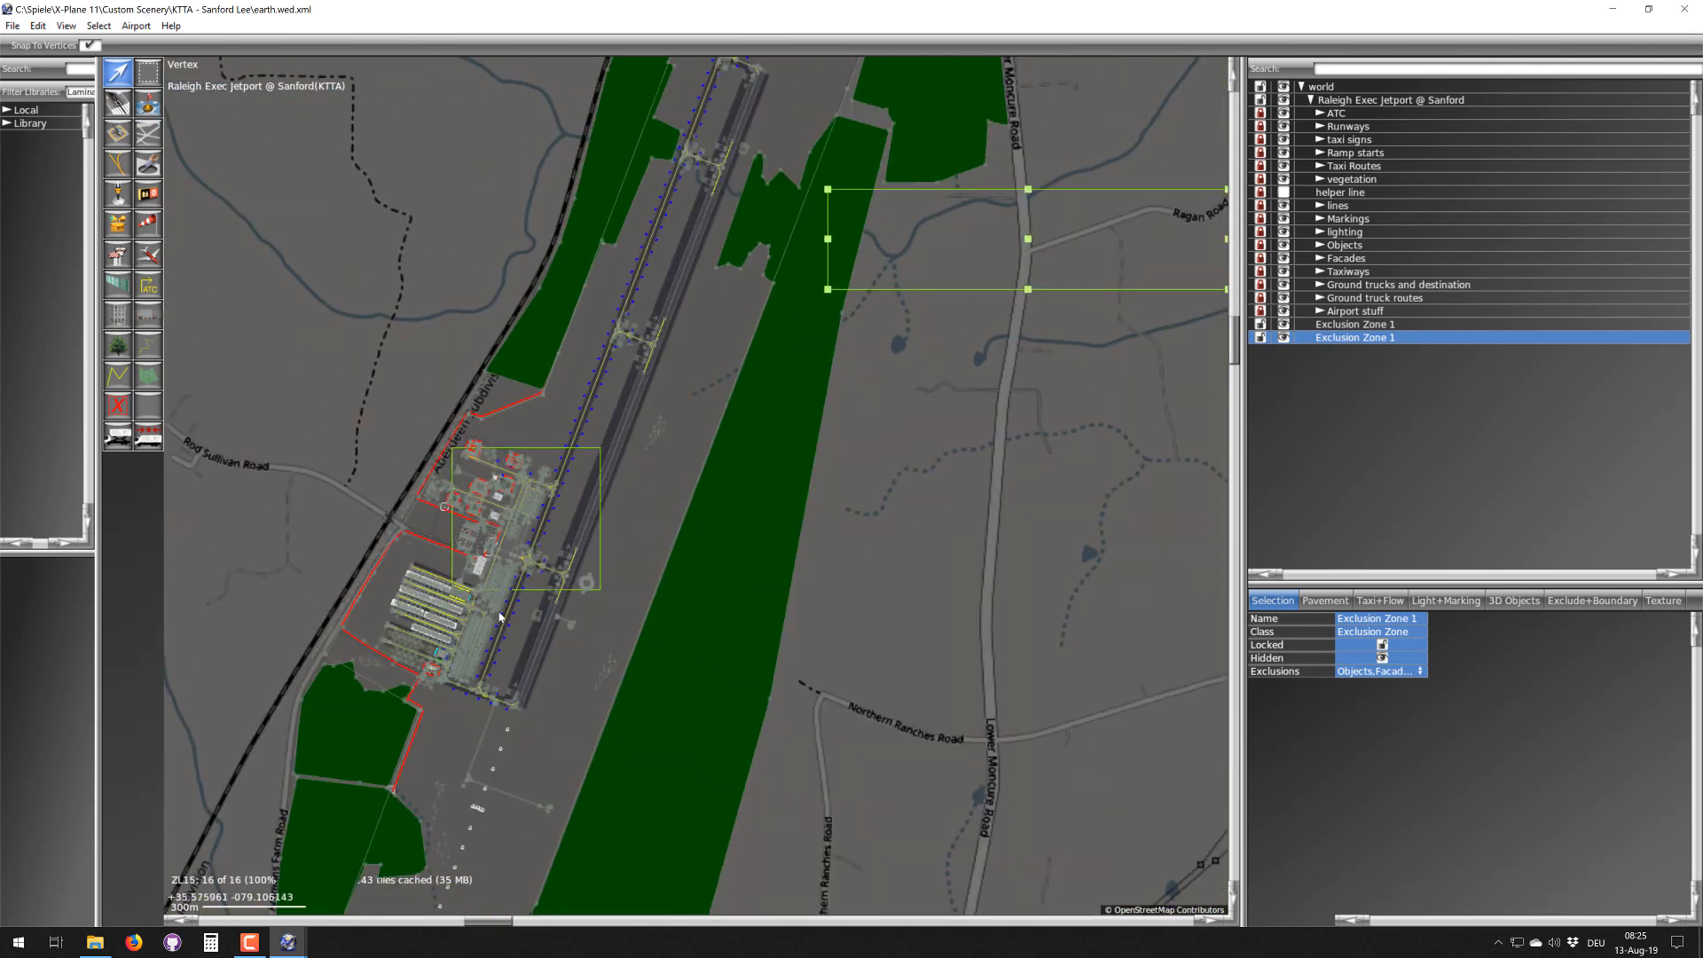
right_drag(372, 885, 625, 396)
right_drag(545, 141, 596, 287)
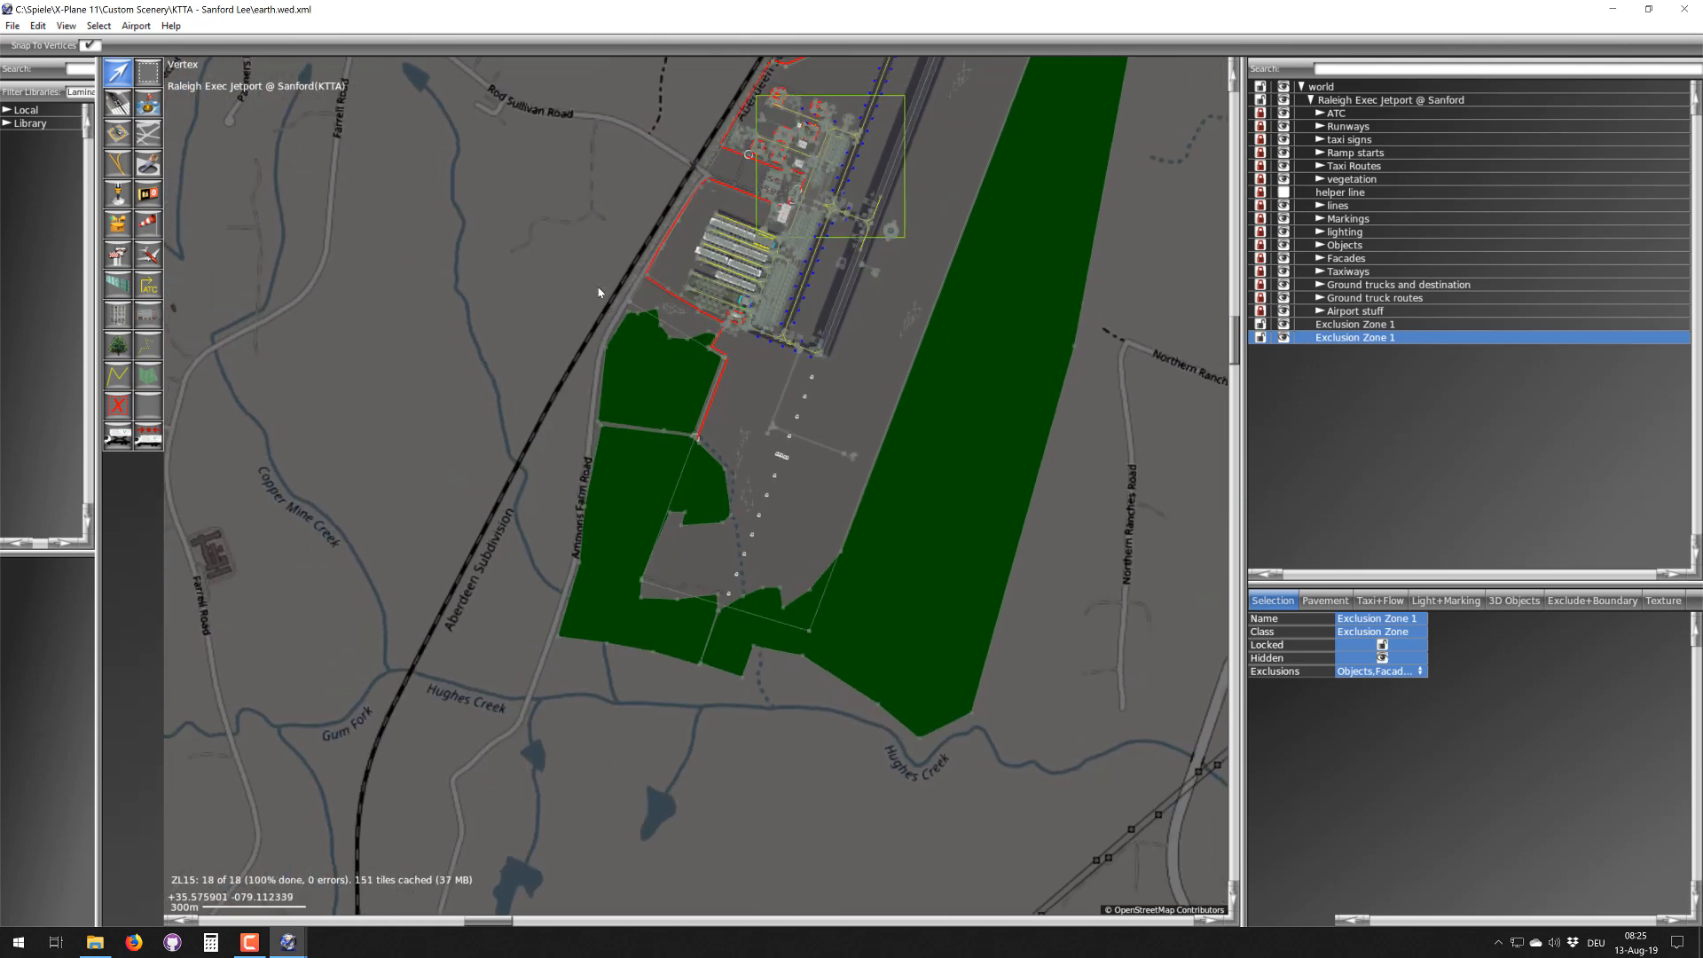
- Shift the Road Networks exclusion zone slightly west over the terminal and northern hangars
scroll(597, 290, up, 4)
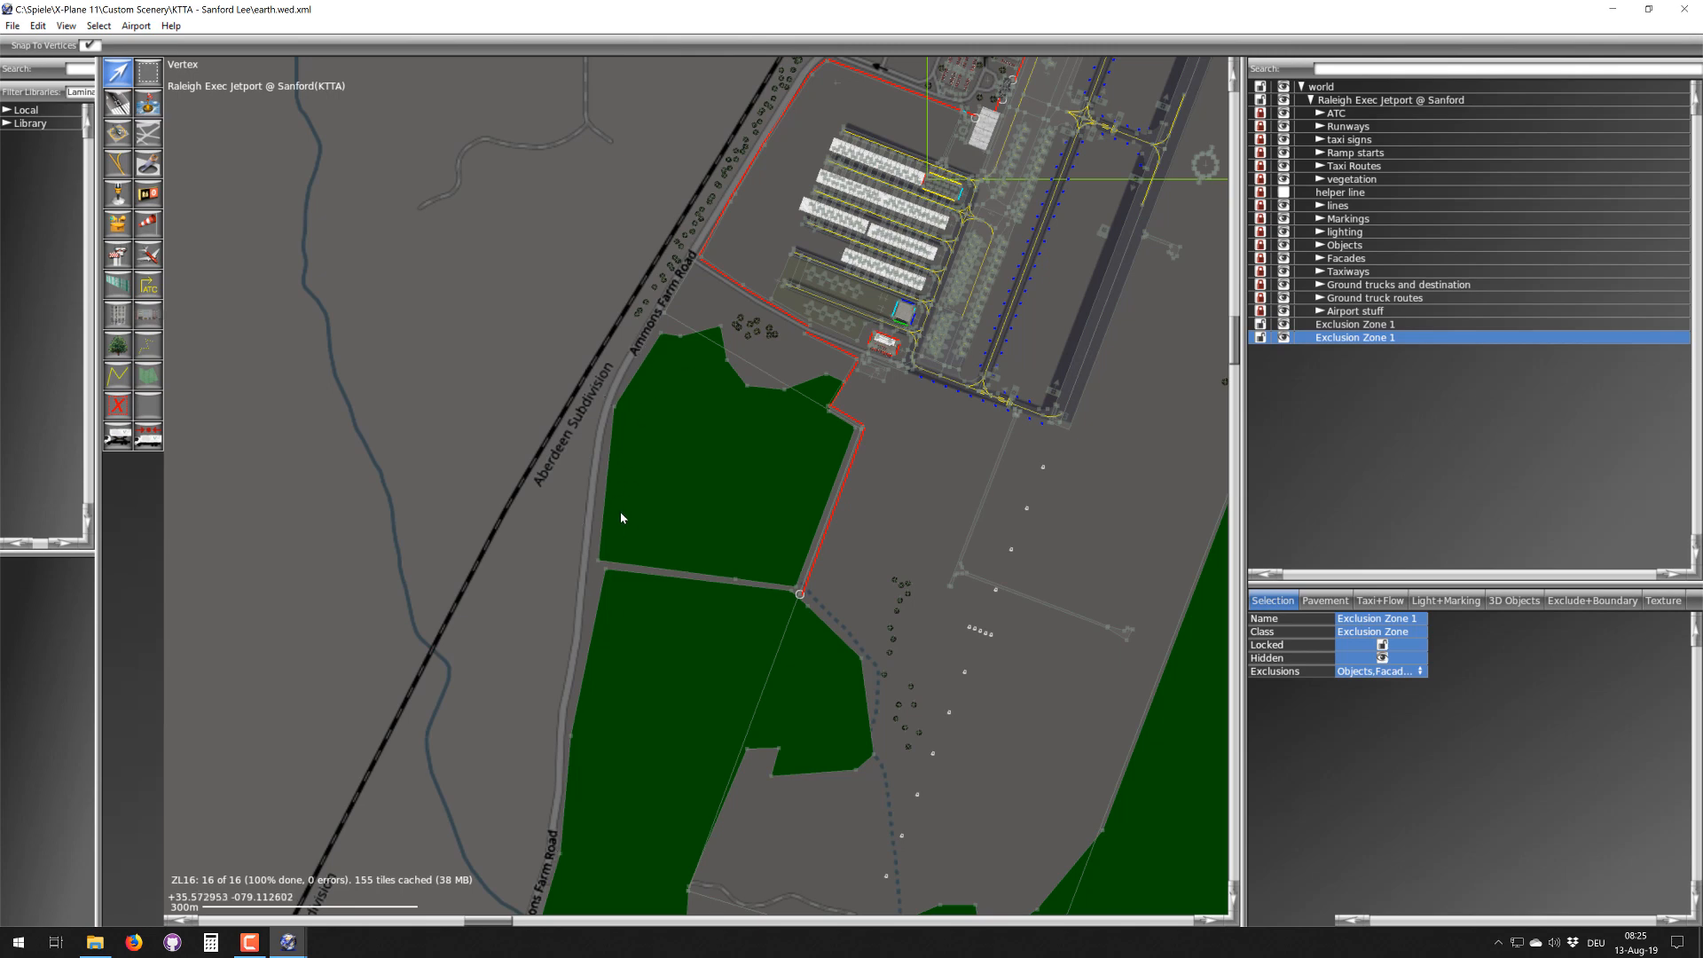
right_drag(766, 464, 532, 577)
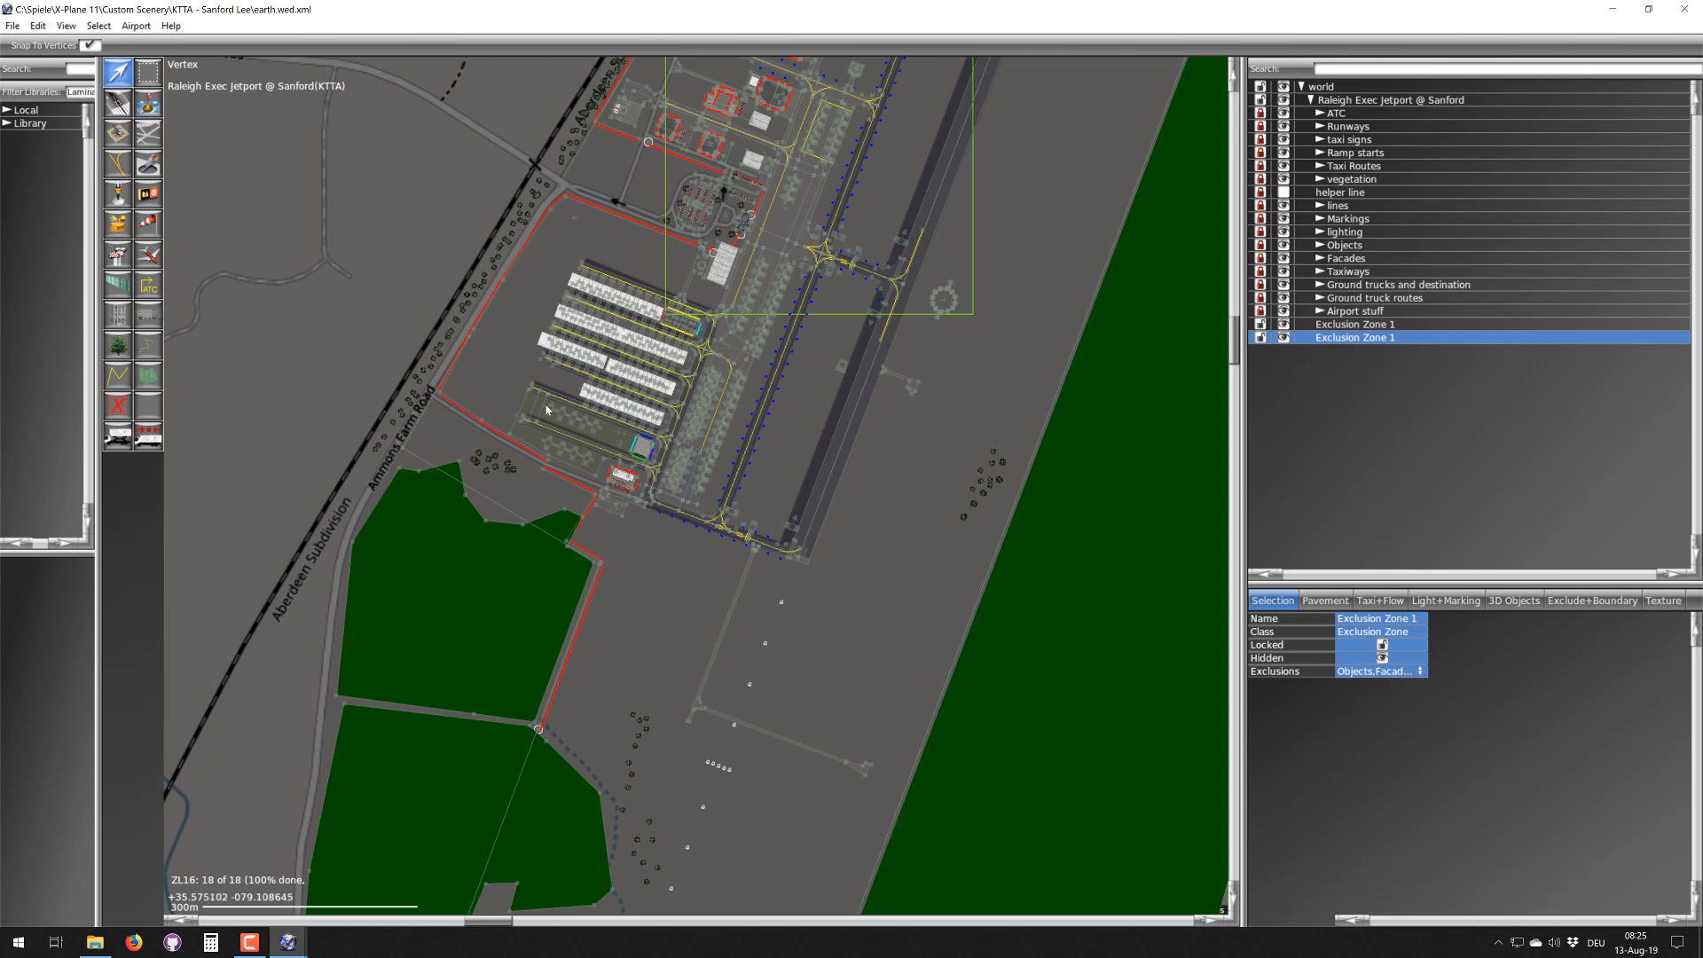
right_drag(667, 342, 483, 614)
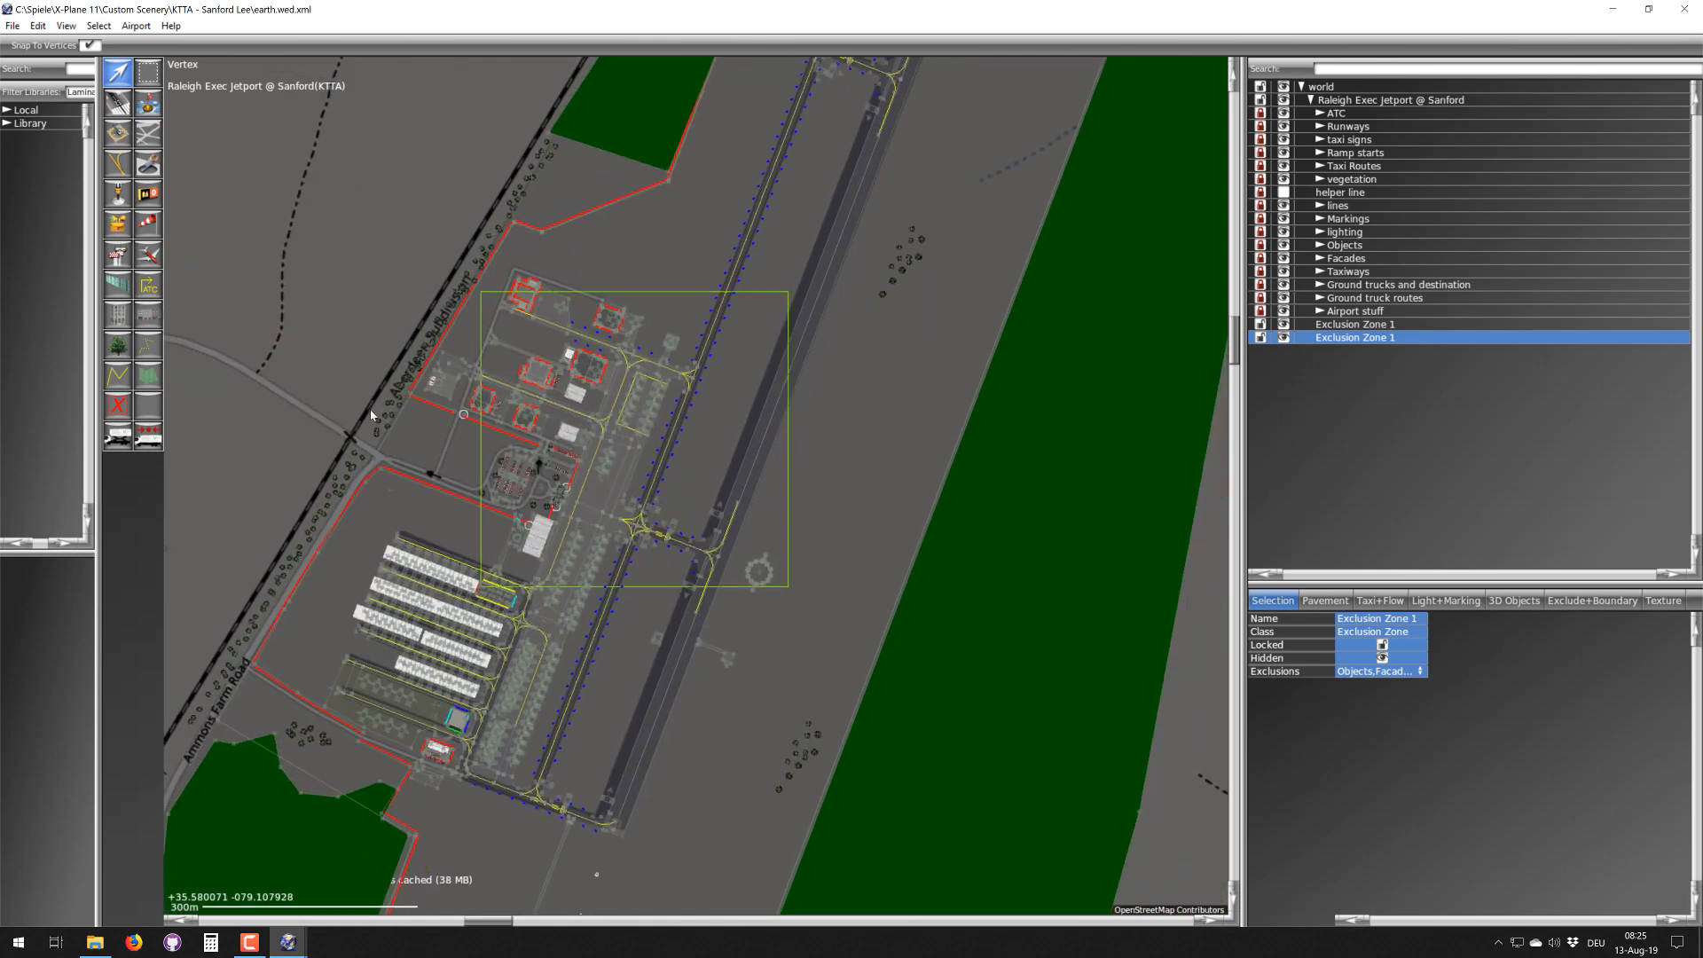
click(686, 294)
mouse_move(634, 439)
mouse_down()
mouse_move(606, 452)
mouse_move(624, 443)
mouse_up()
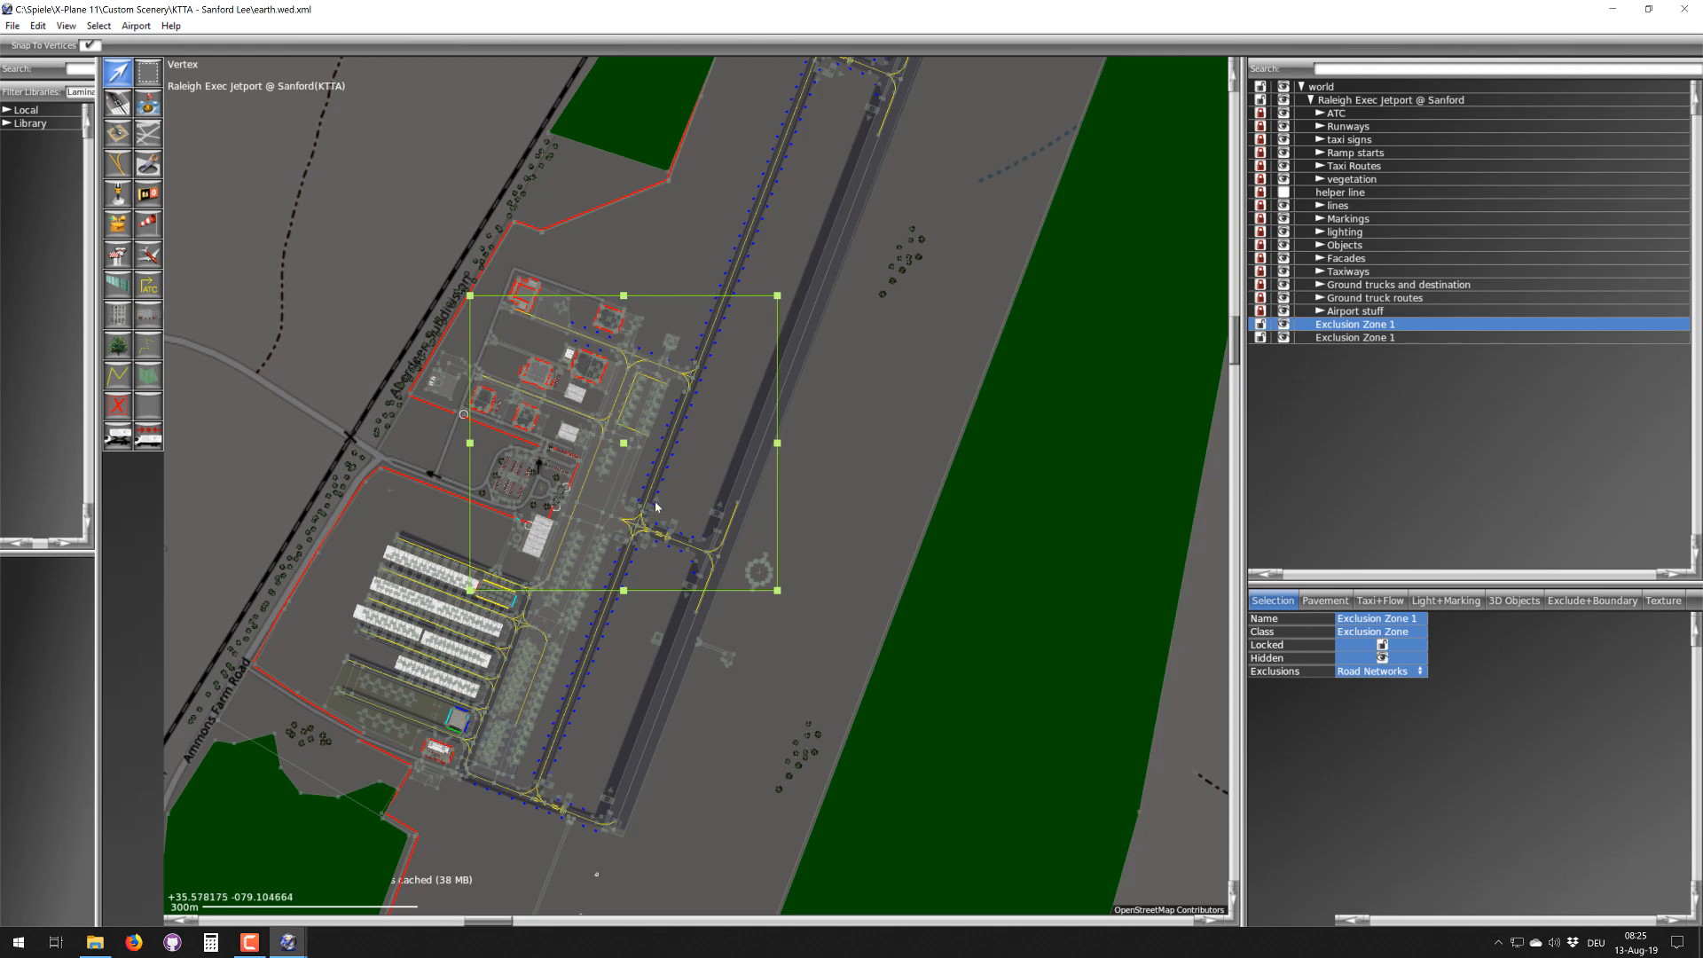
- Move the Road Networks exclusion zone east, so its western edge lies on the eastern side of the terminal car park
middle_drag(231, 722, 601, 516)
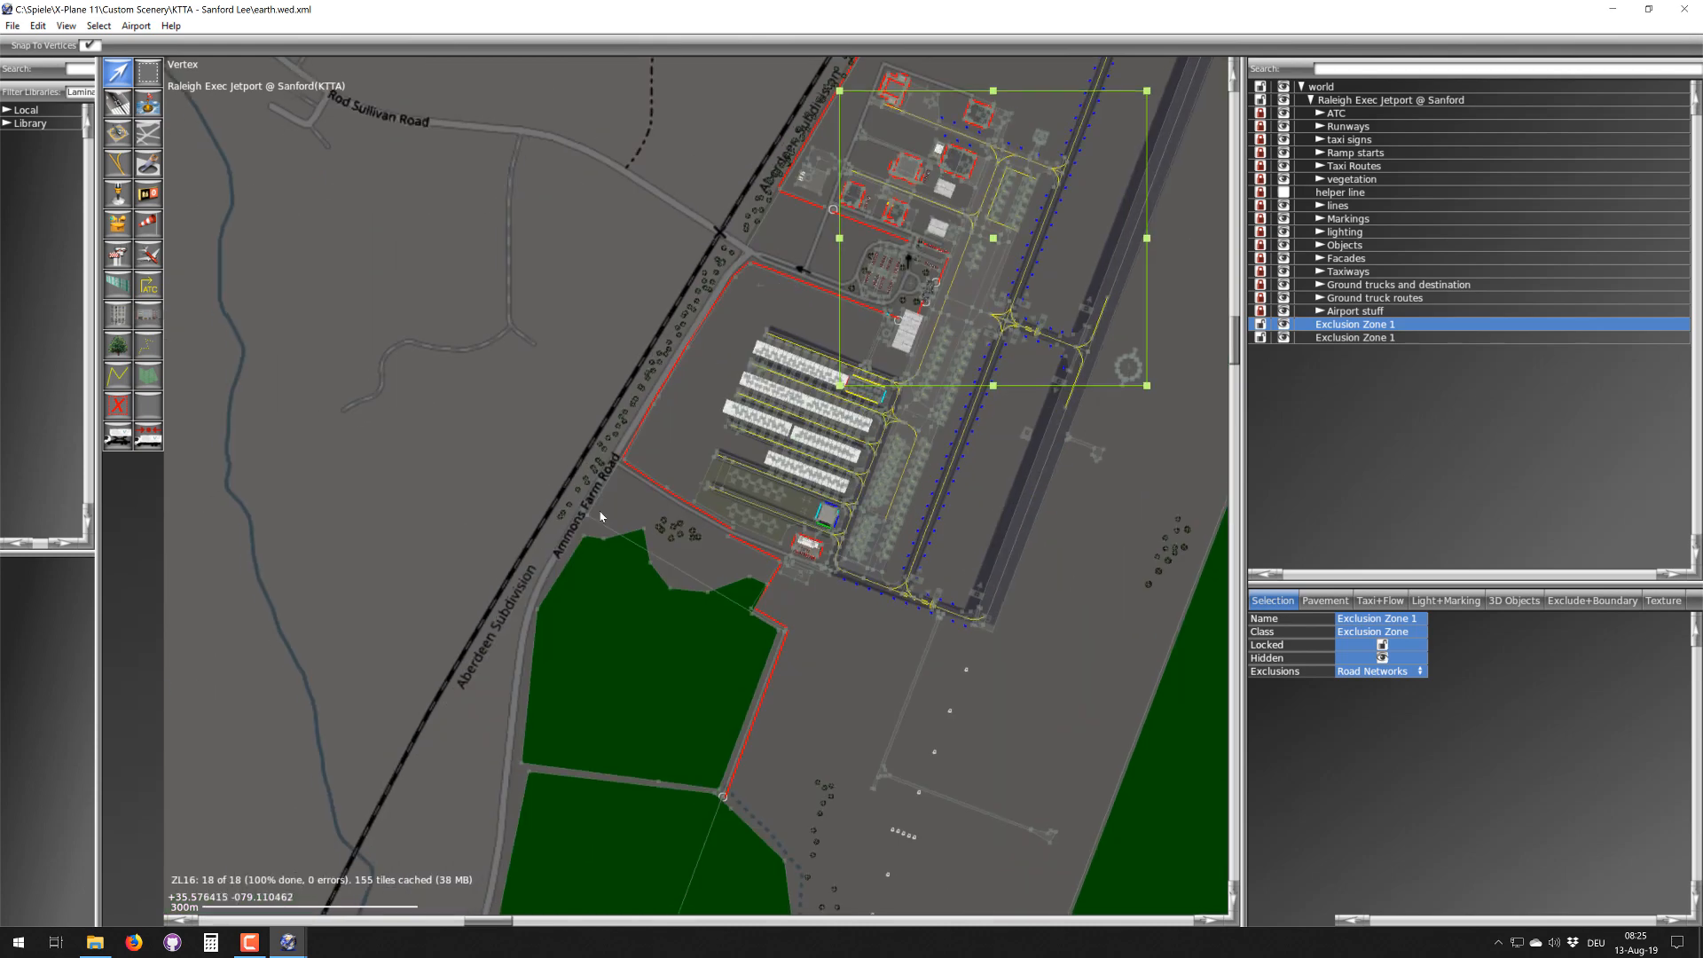
middle_drag(830, 688, 601, 291)
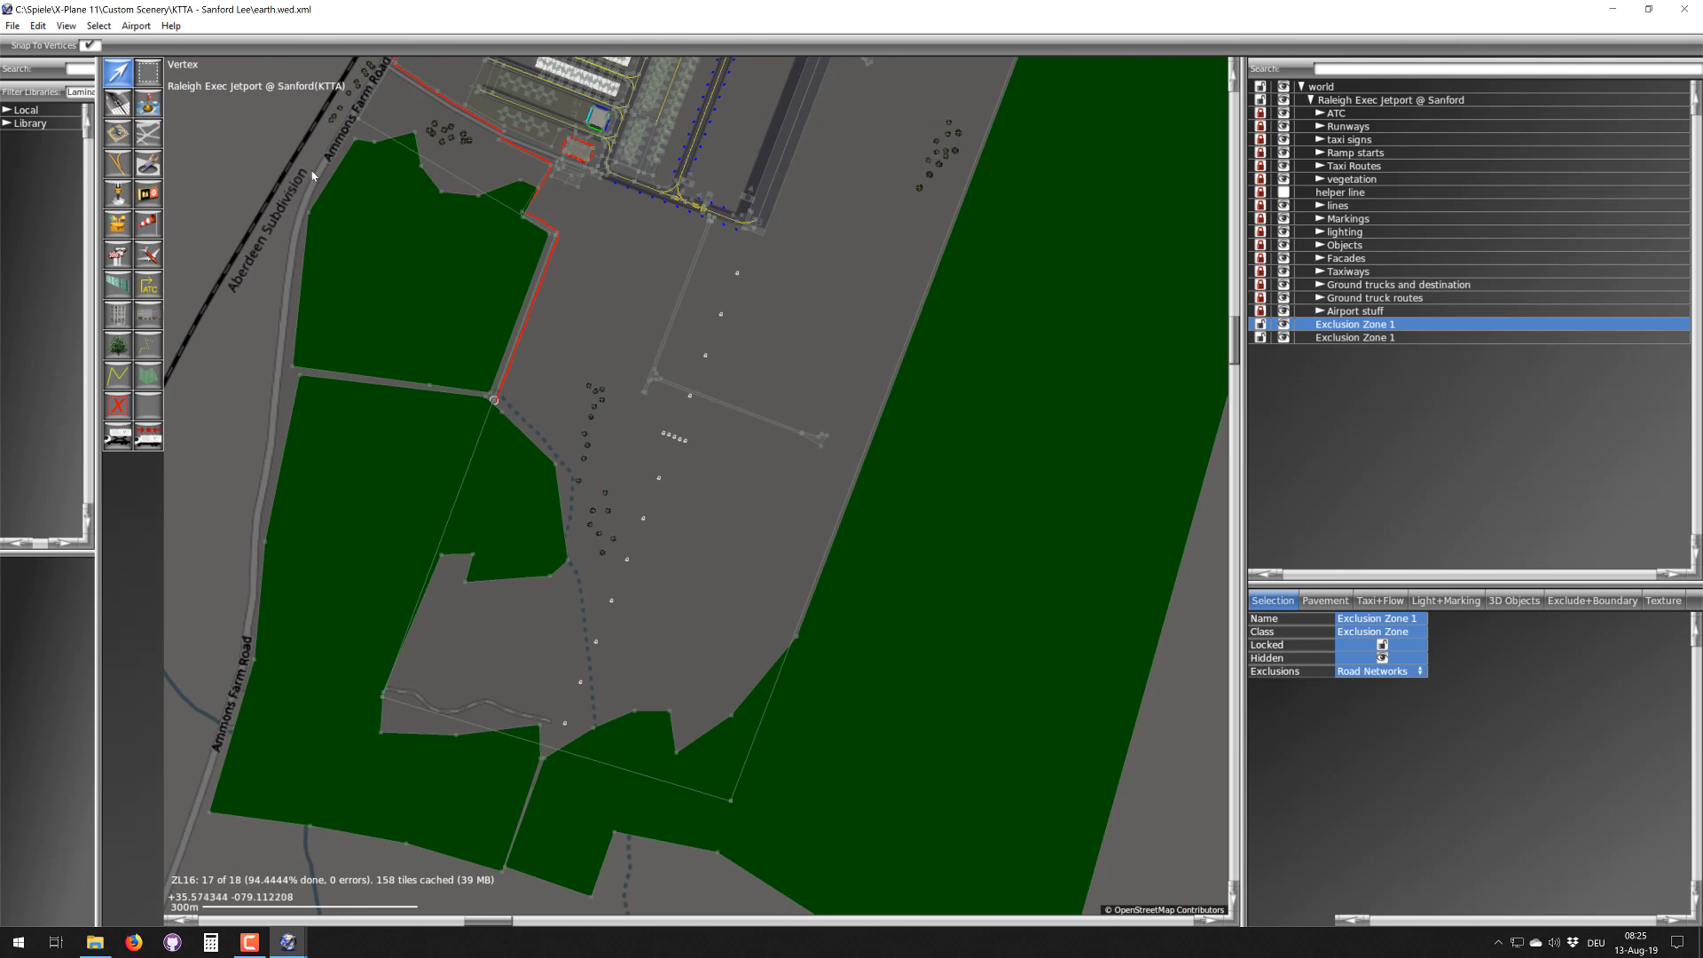
middle_drag(538, 781, 582, 648)
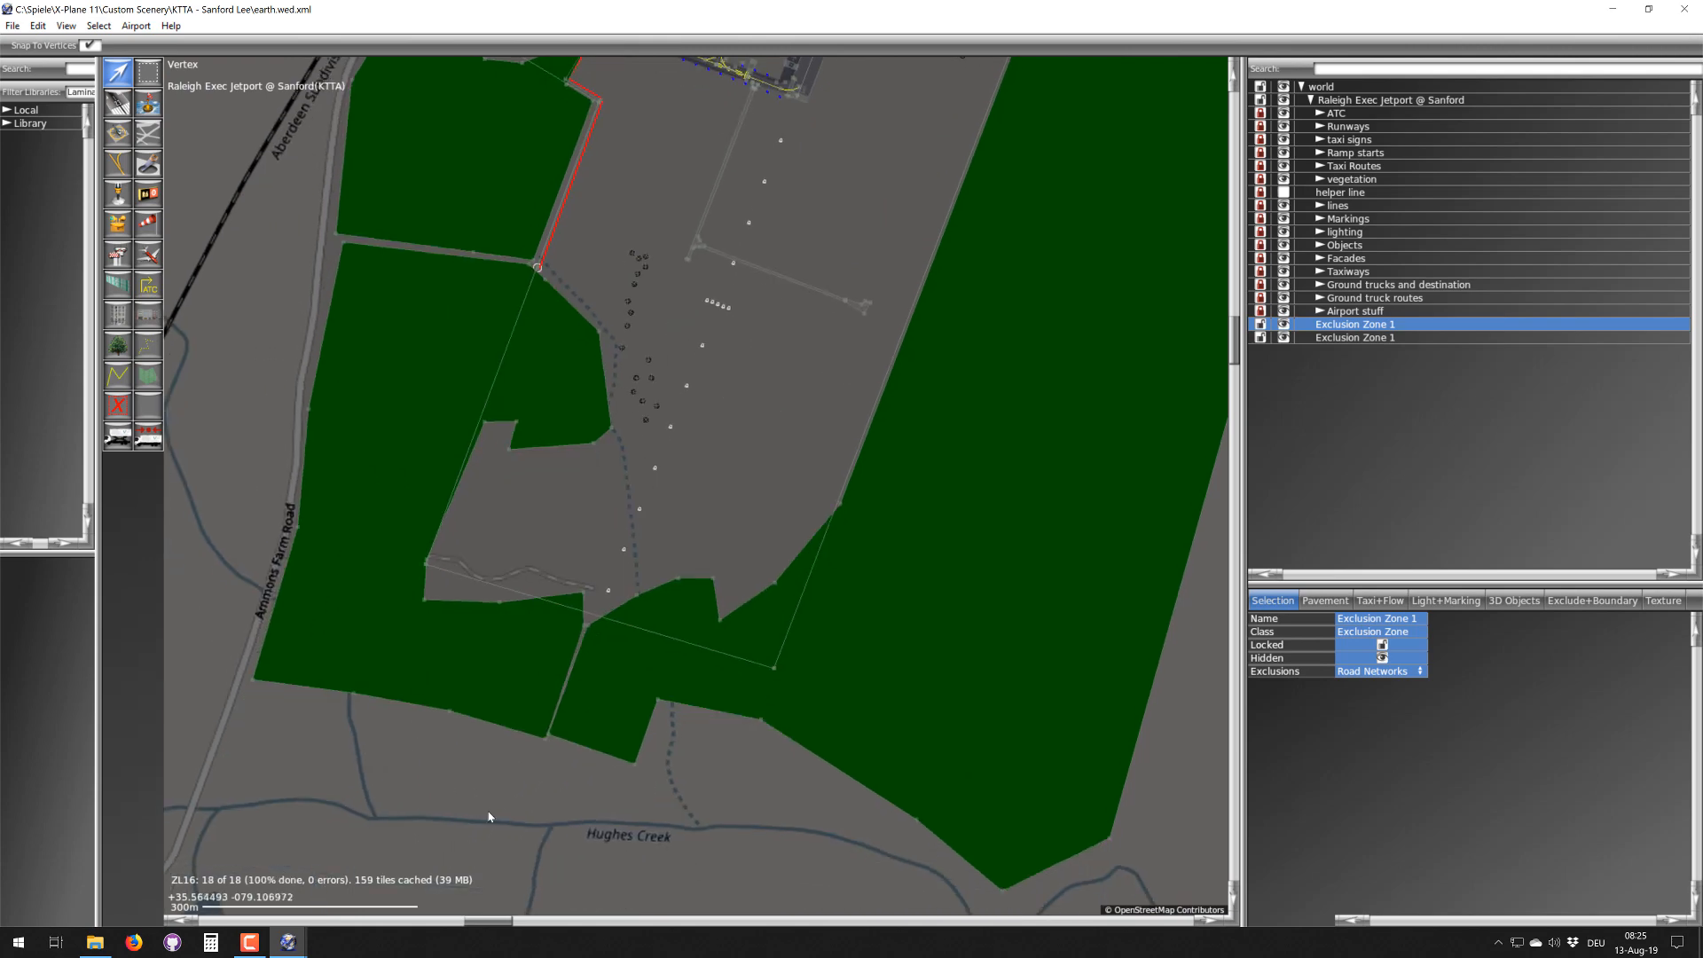
middle_drag(765, 480, 608, 912)
middle_drag(605, 440, 500, 874)
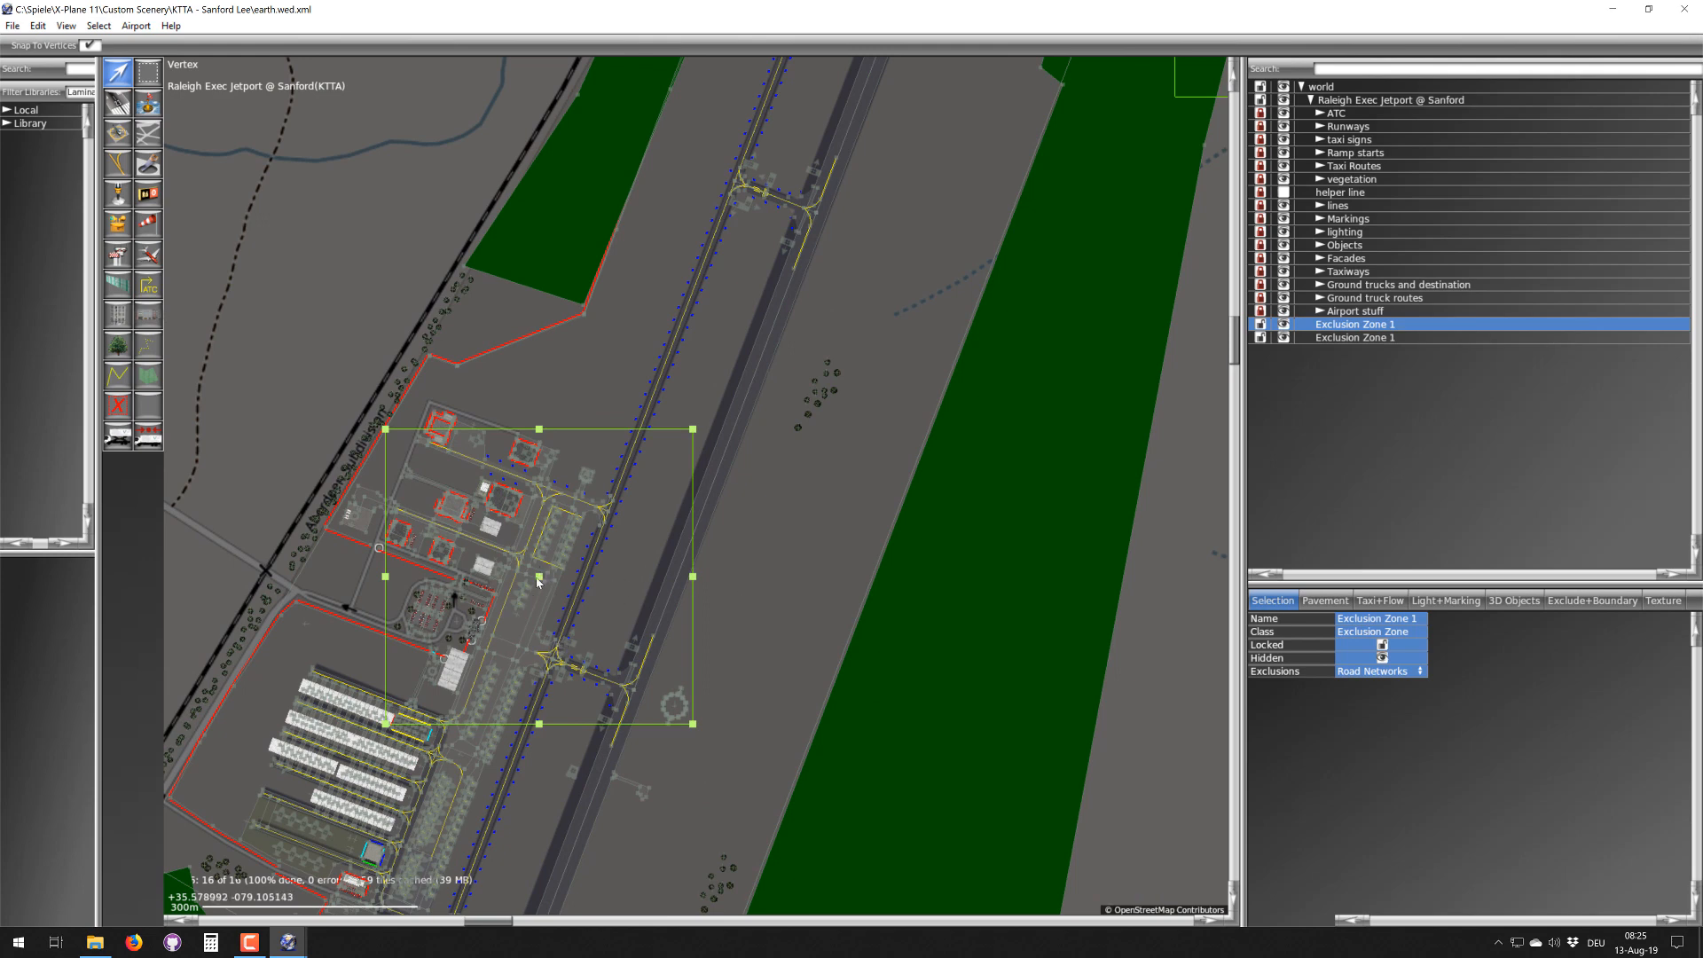
drag(537, 581, 603, 576)
- Switch the slippy map background to ESRI Imagery
scroll(605, 578, down, 5)
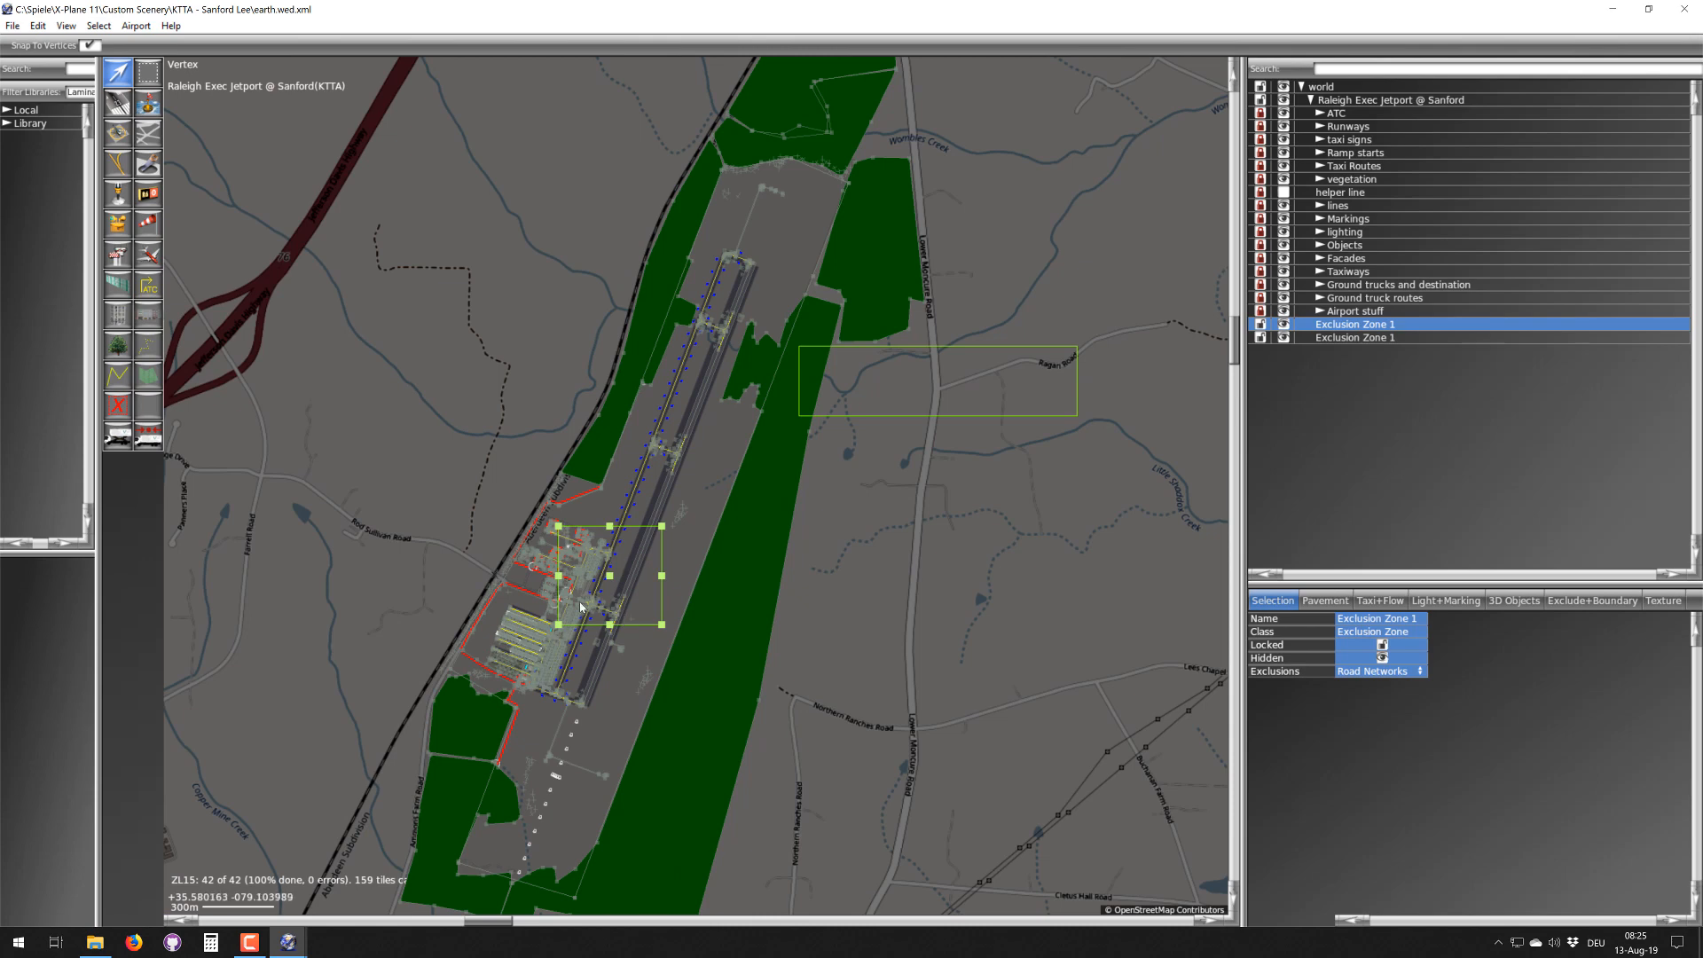
right_drag(571, 629, 744, 631)
right_drag(651, 737, 936, 598)
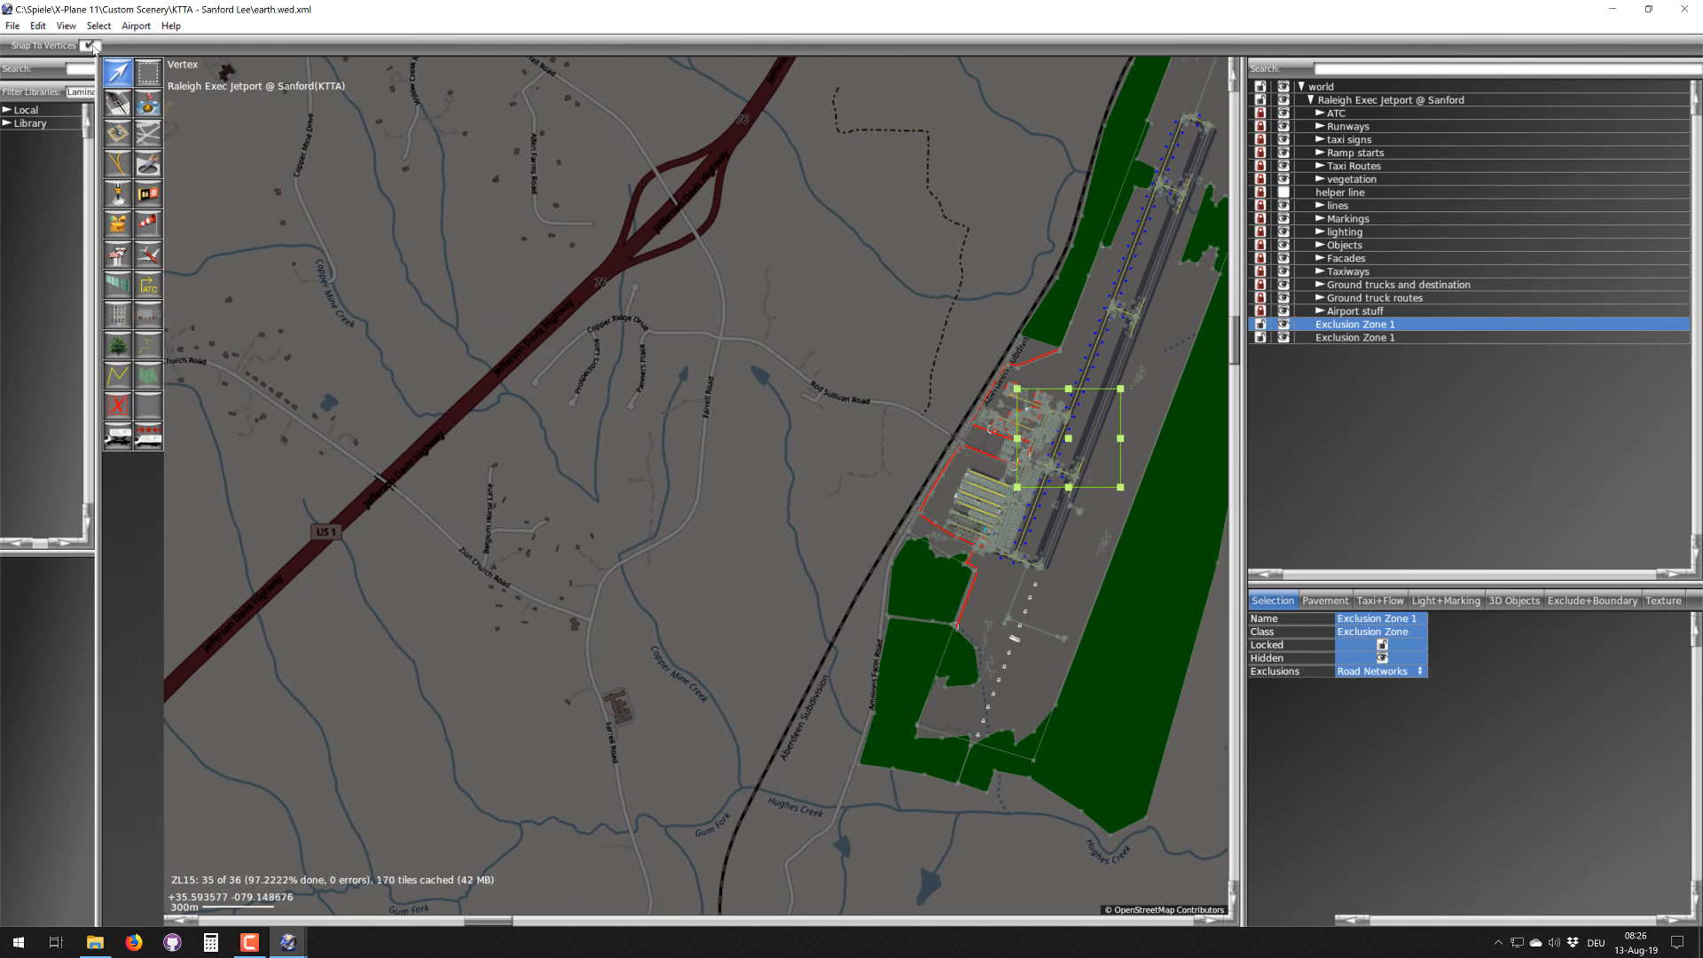
click(66, 26)
mouse_move(132, 234)
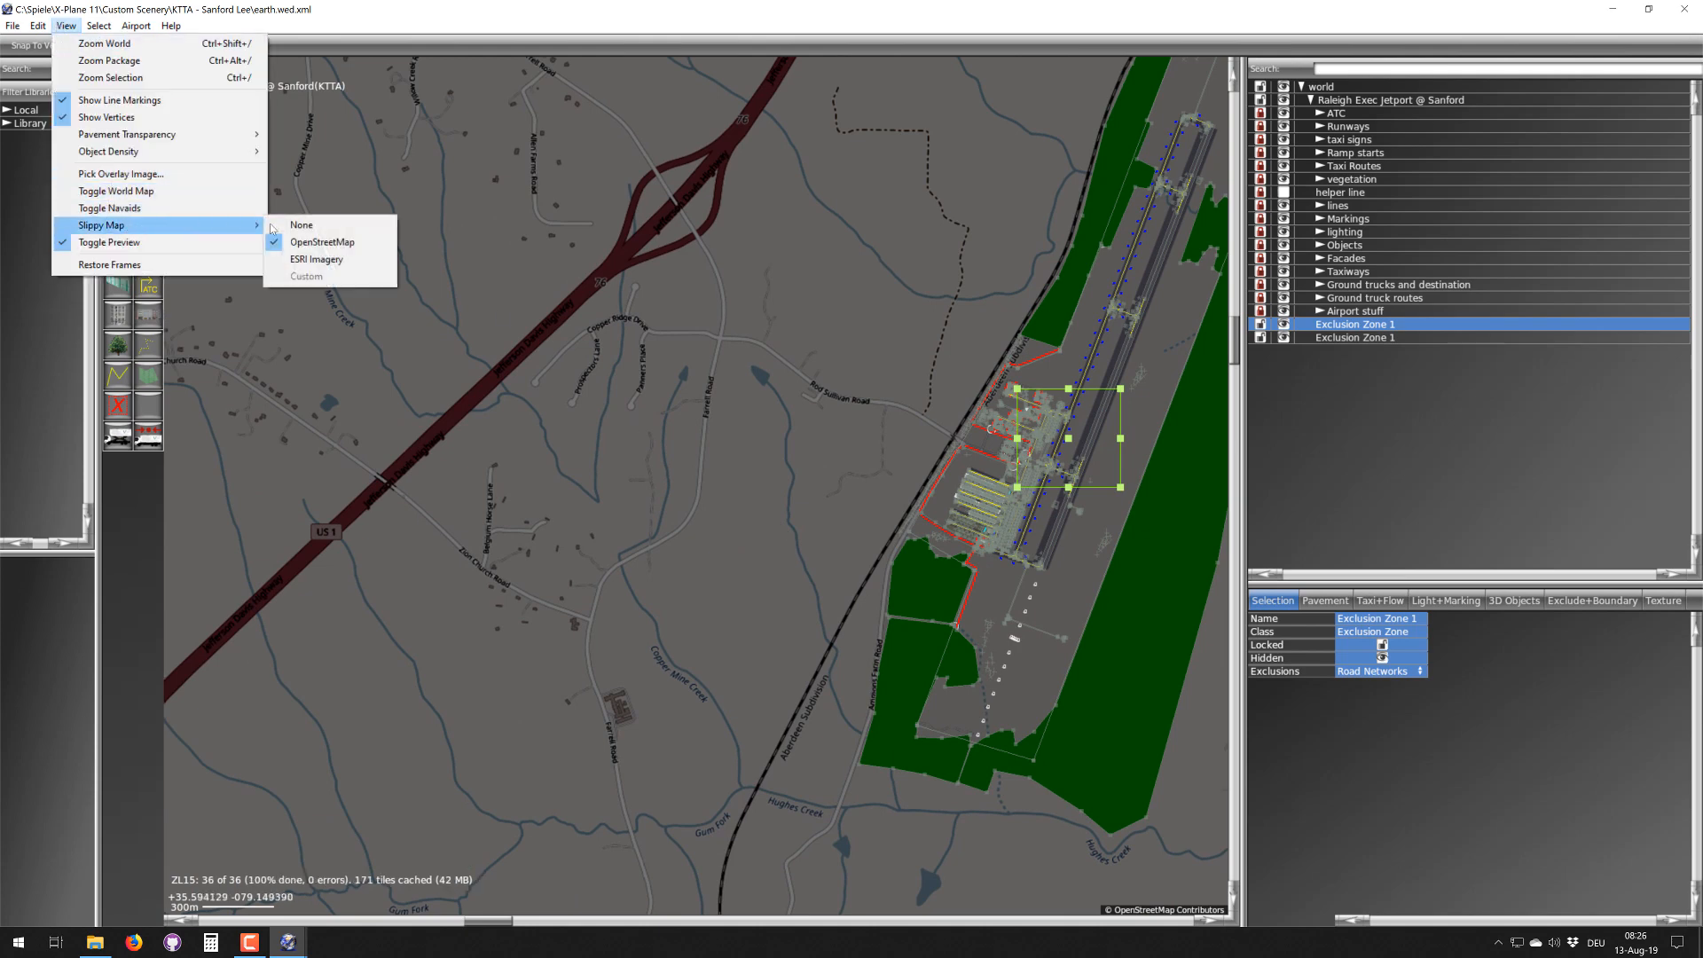
click(302, 242)
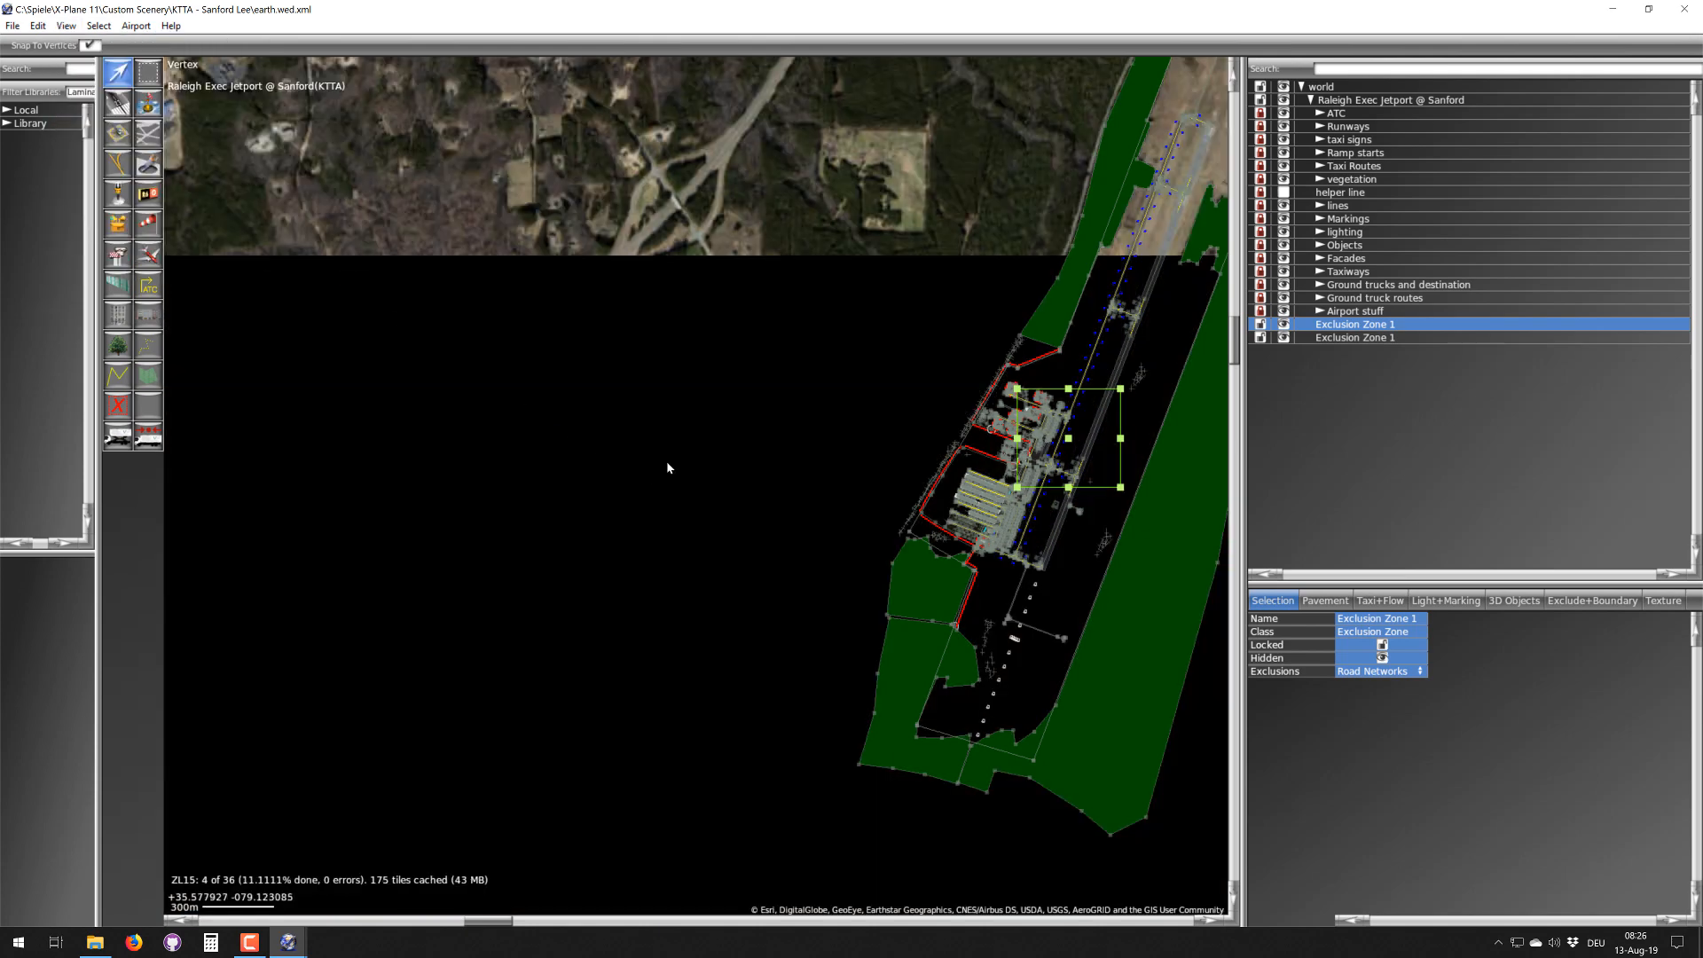
- Examine the aerial imagery of the airport and of the roads and forest between it and the highway to the west
right_drag(995, 499, 999, 210)
right_drag(646, 67, 728, 455)
scroll(921, 696, up, 3)
scroll(727, 456, down, 3)
scroll(804, 456, down, 1)
scroll(948, 471, down, 2)
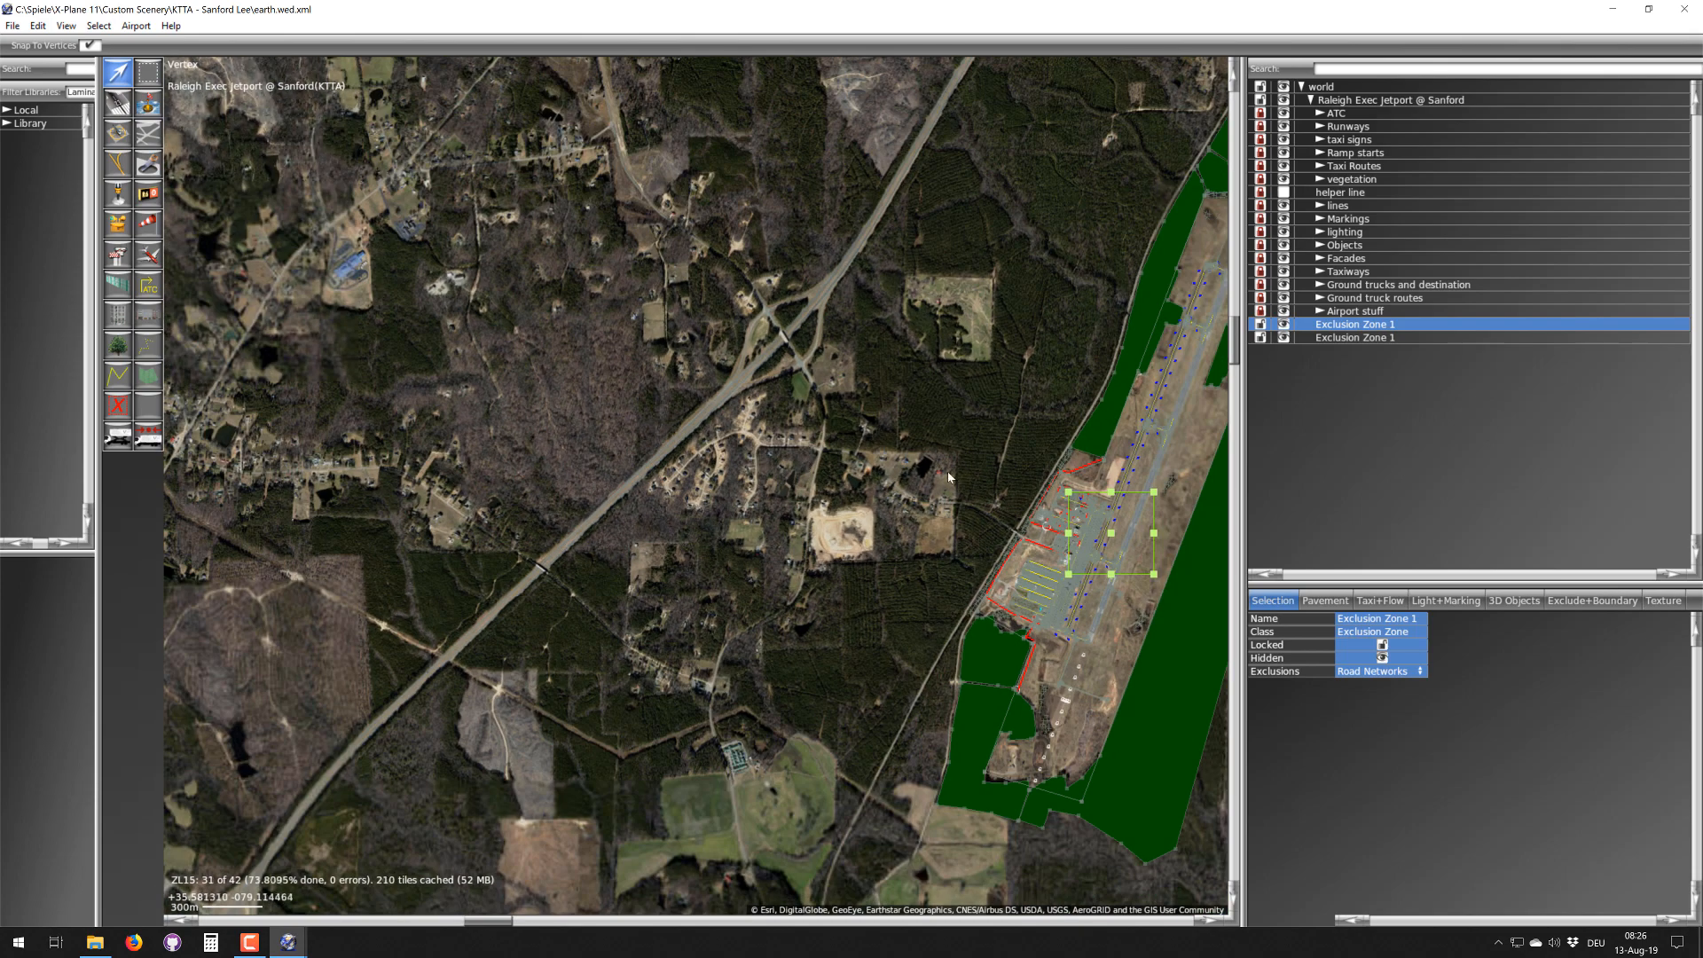
right_drag(947, 471, 746, 423)
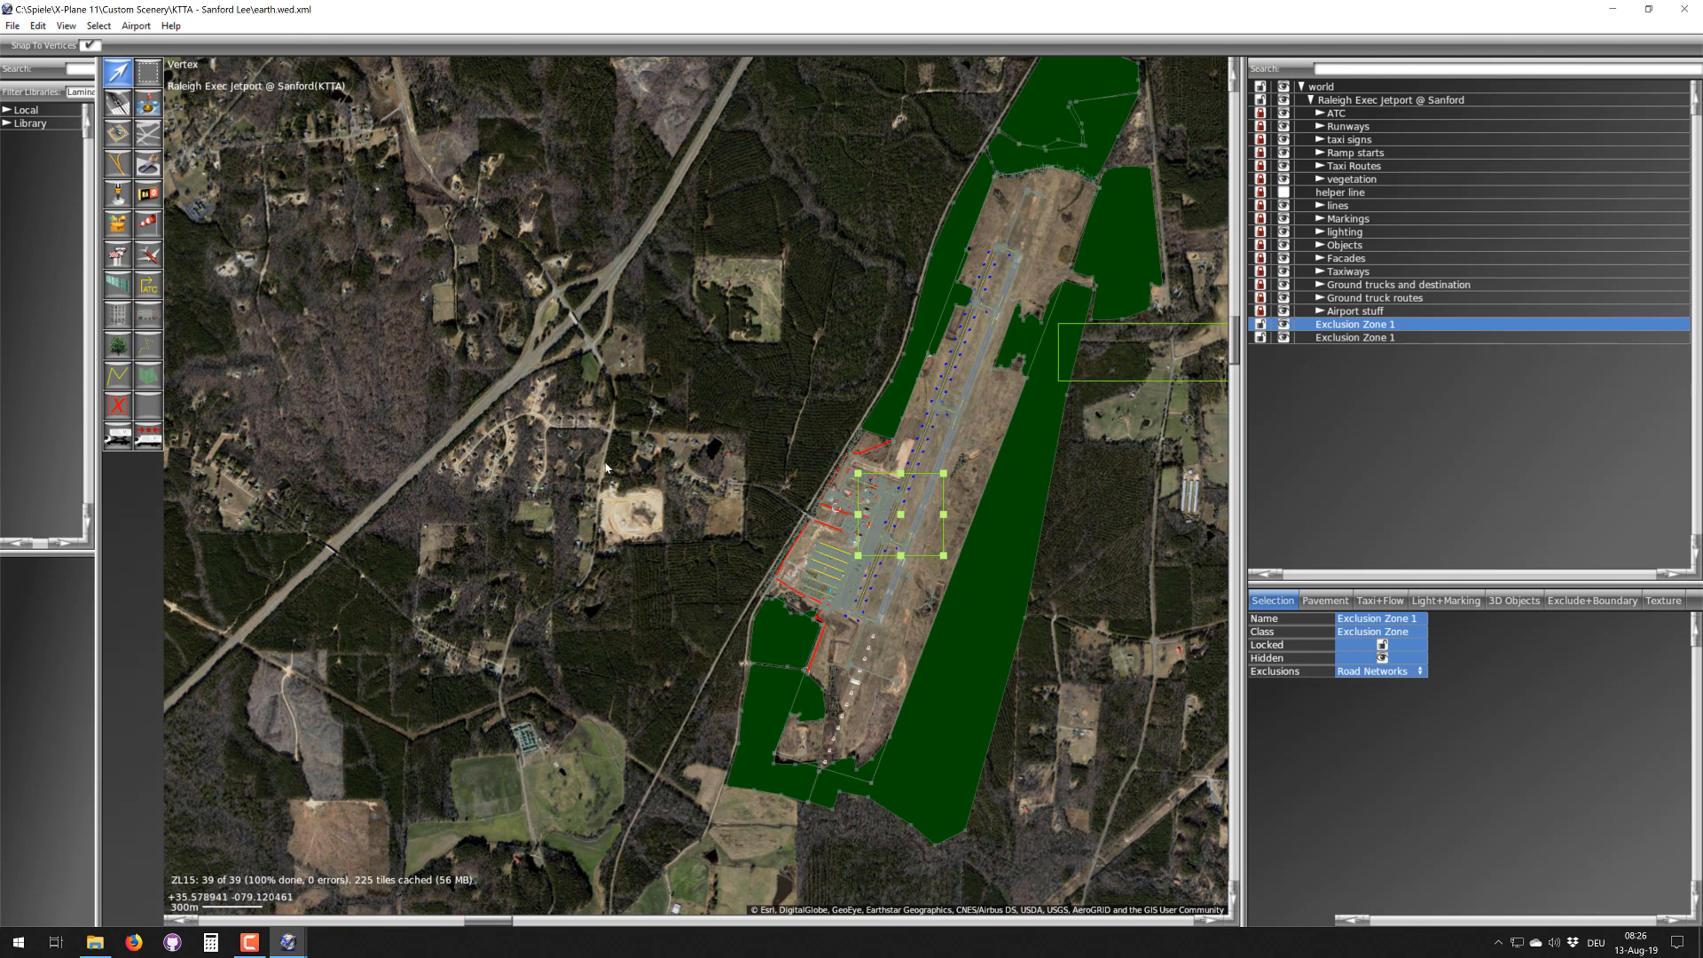
scroll(970, 480, up, 6)
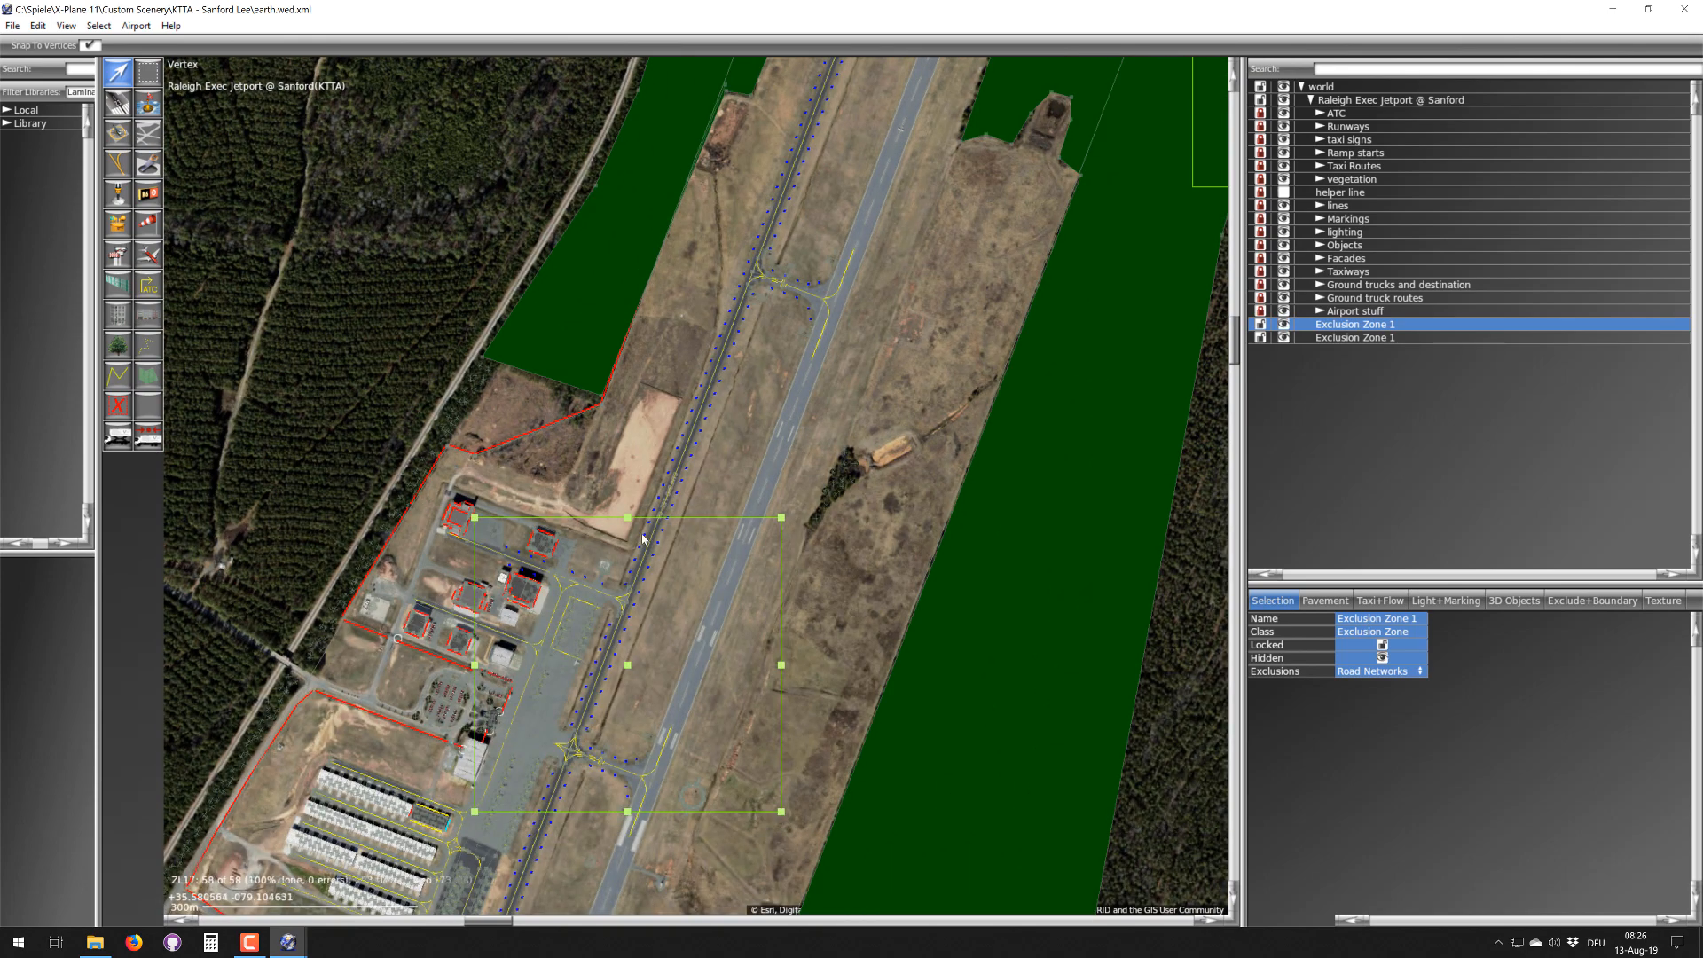
right_drag(341, 673, 487, 367)
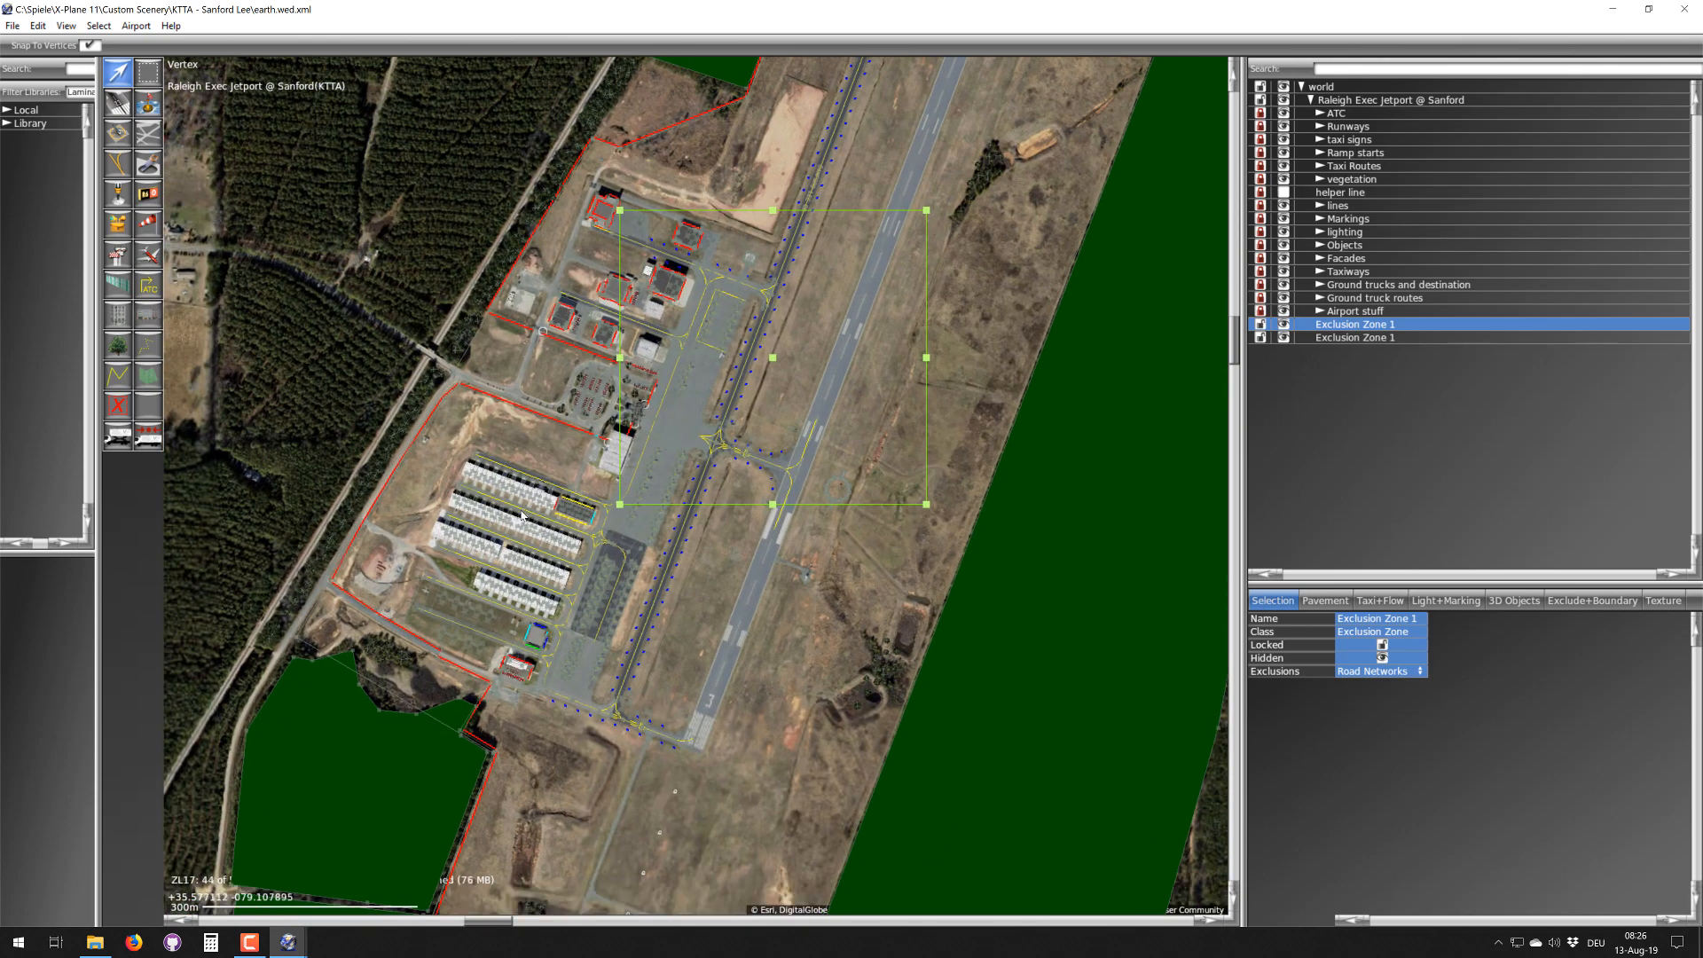
right_drag(521, 514, 661, 406)
right_drag(365, 252, 695, 450)
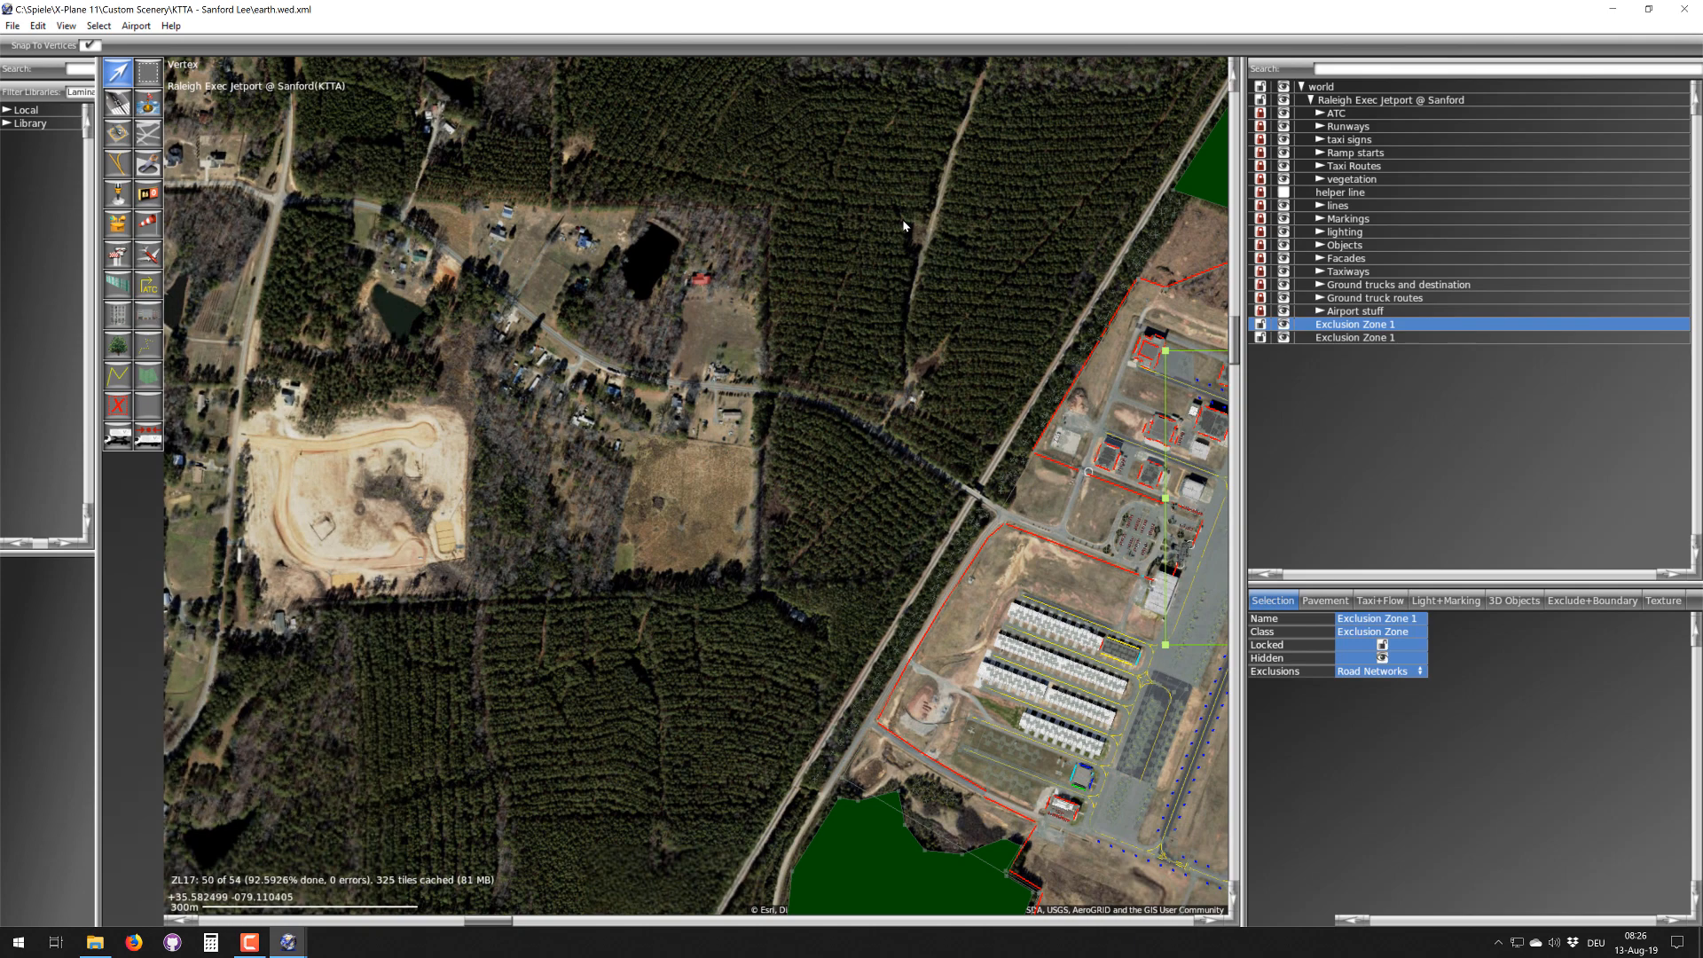
- Examine the residential streets beside the highway and the interchange northwest of the airport on the aerial imagery
right_drag(346, 333, 748, 497)
right_drag(513, 422, 835, 408)
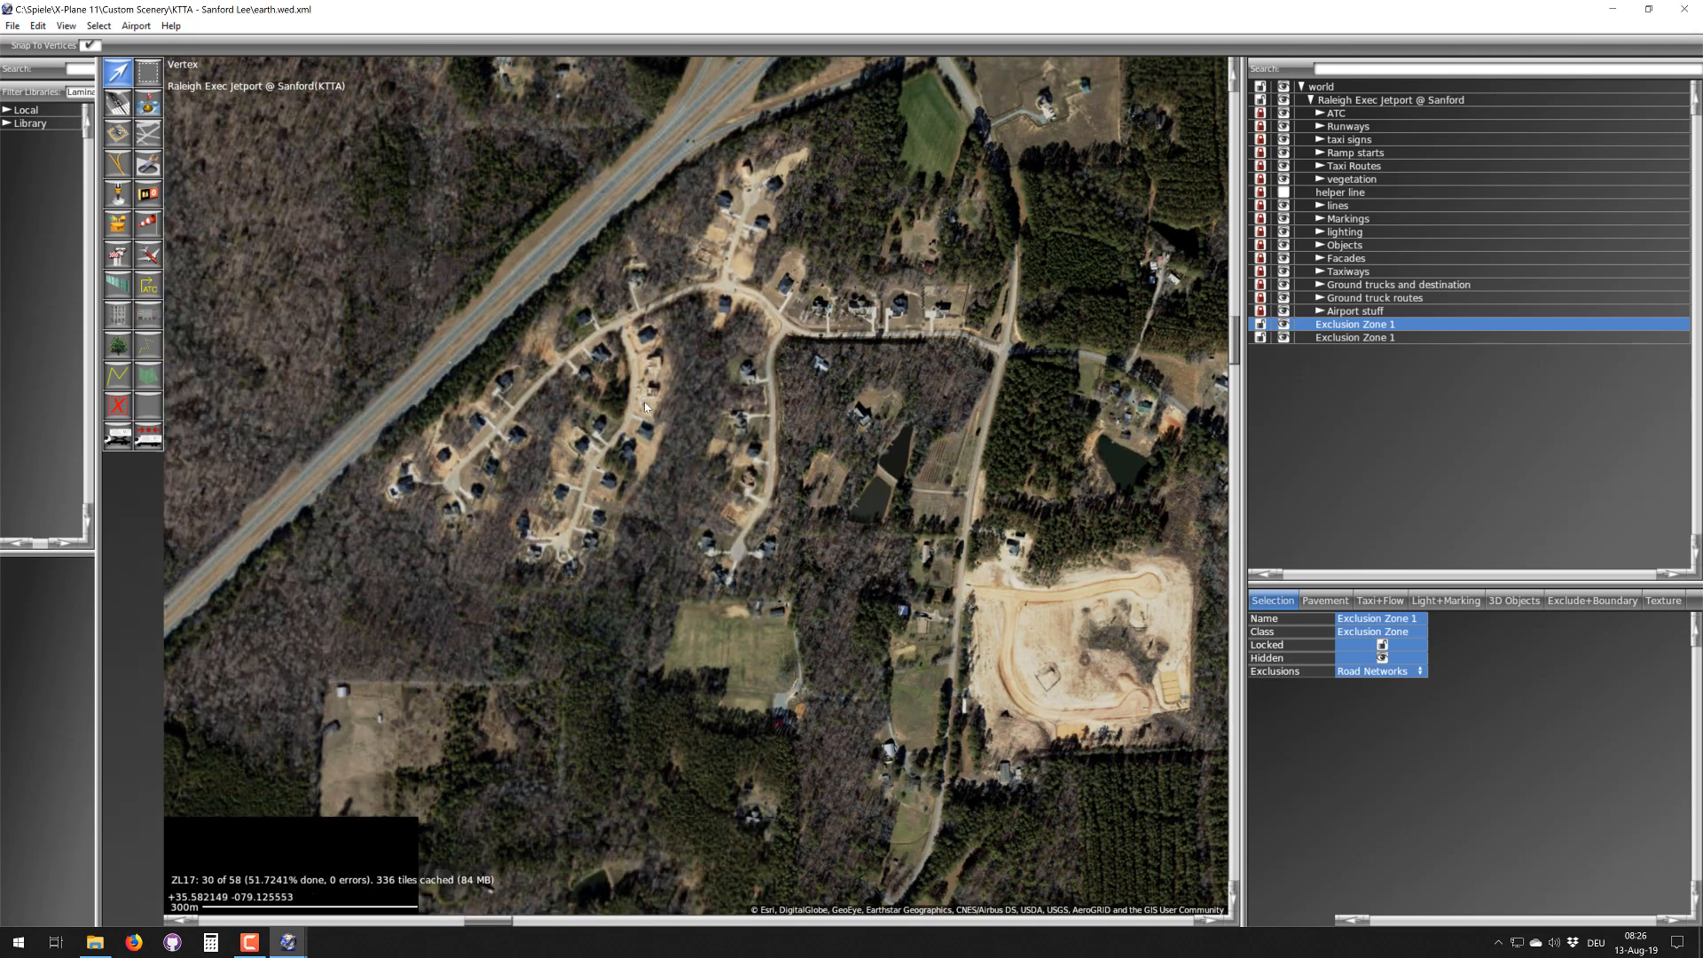
right_drag(813, 219, 787, 477)
scroll(788, 477, down, 1)
right_drag(798, 359, 823, 623)
scroll(823, 629, down, 4)
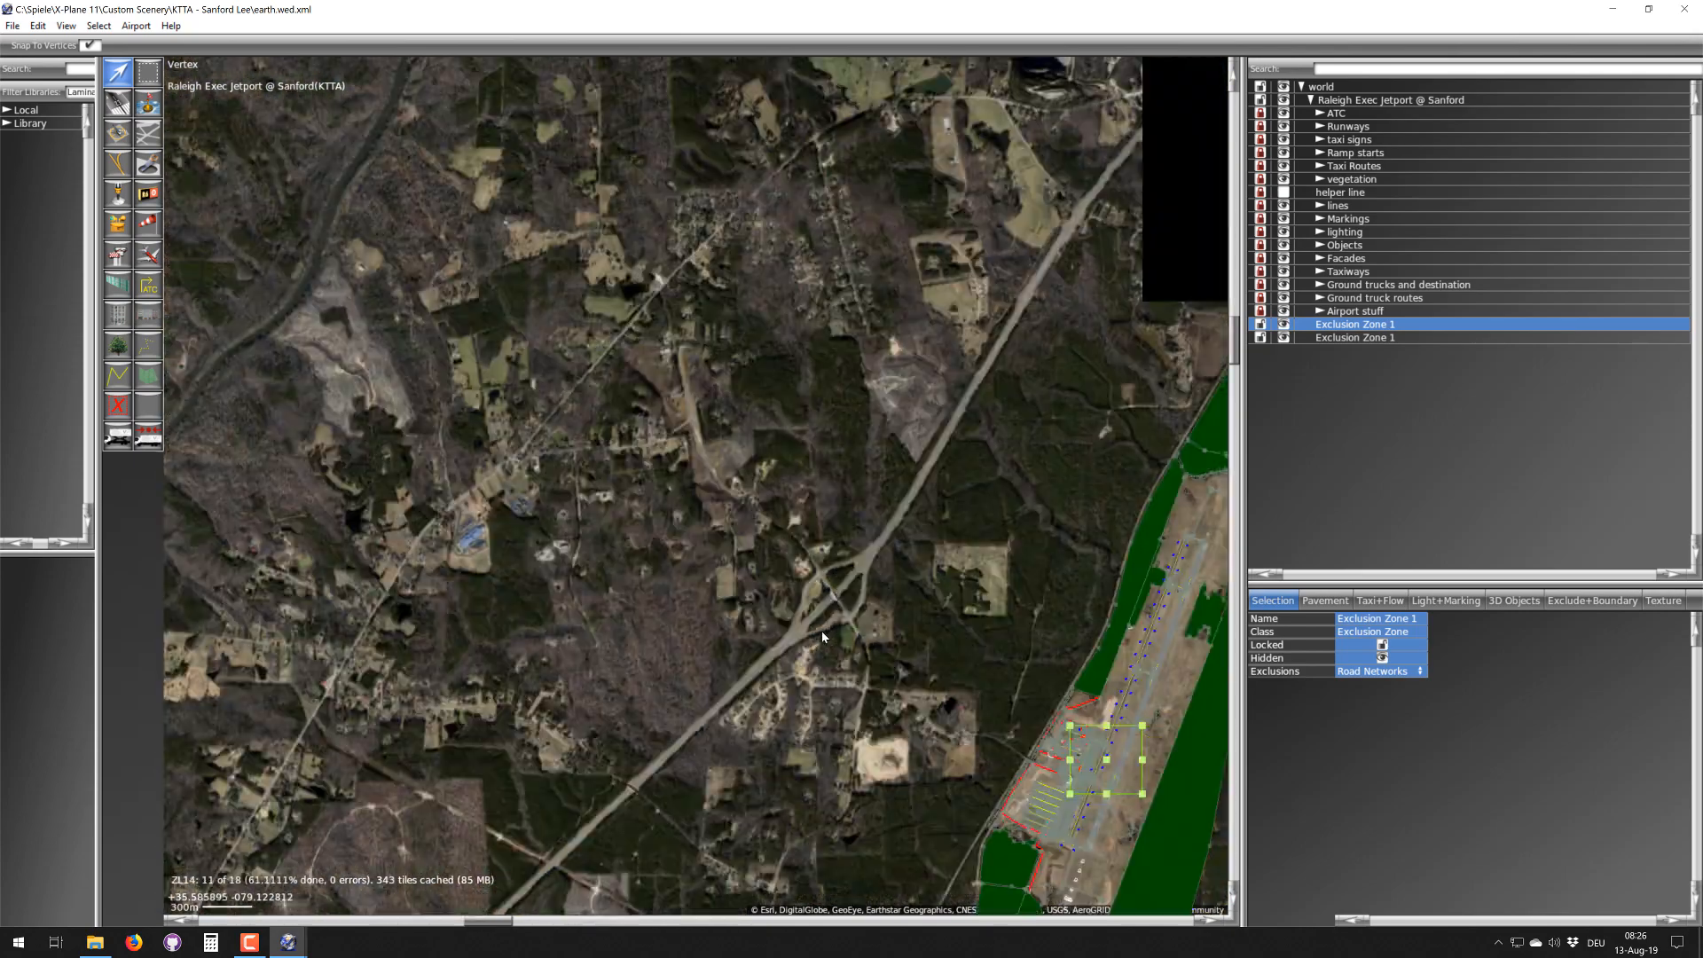
- Locate the town north of the airport and examine the streets and buildings around its central roundabout
right_drag(687, 341, 737, 789)
right_drag(888, 582, 745, 863)
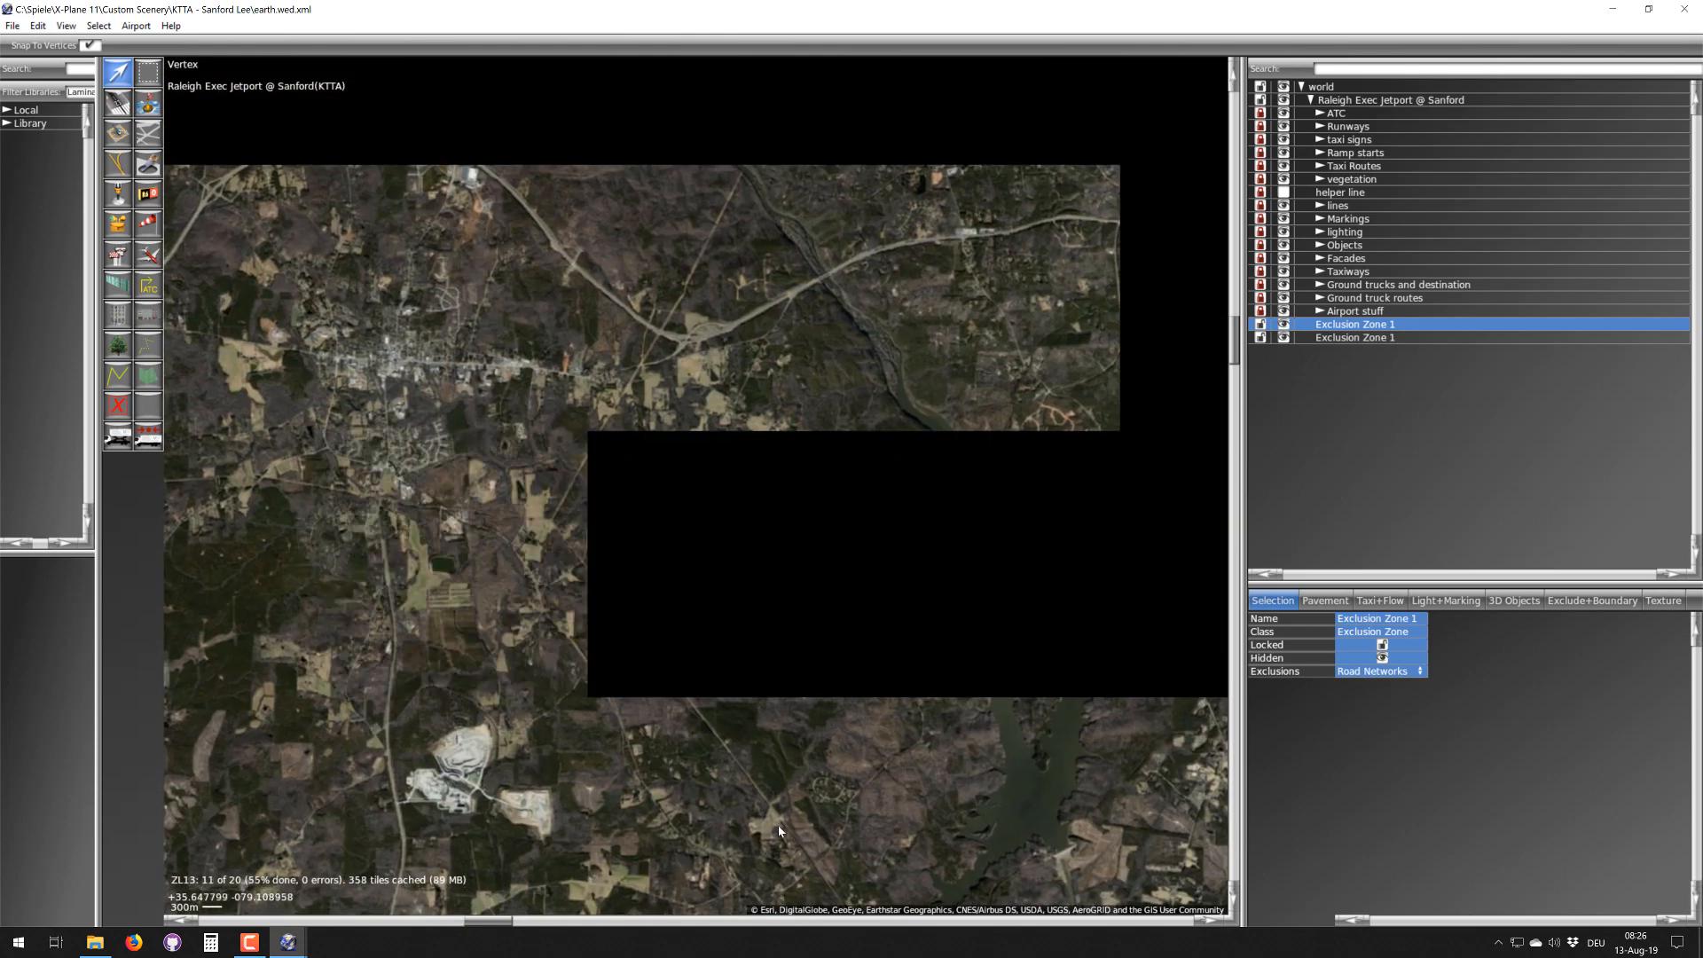
right_drag(590, 500, 844, 663)
scroll(642, 525, up, 8)
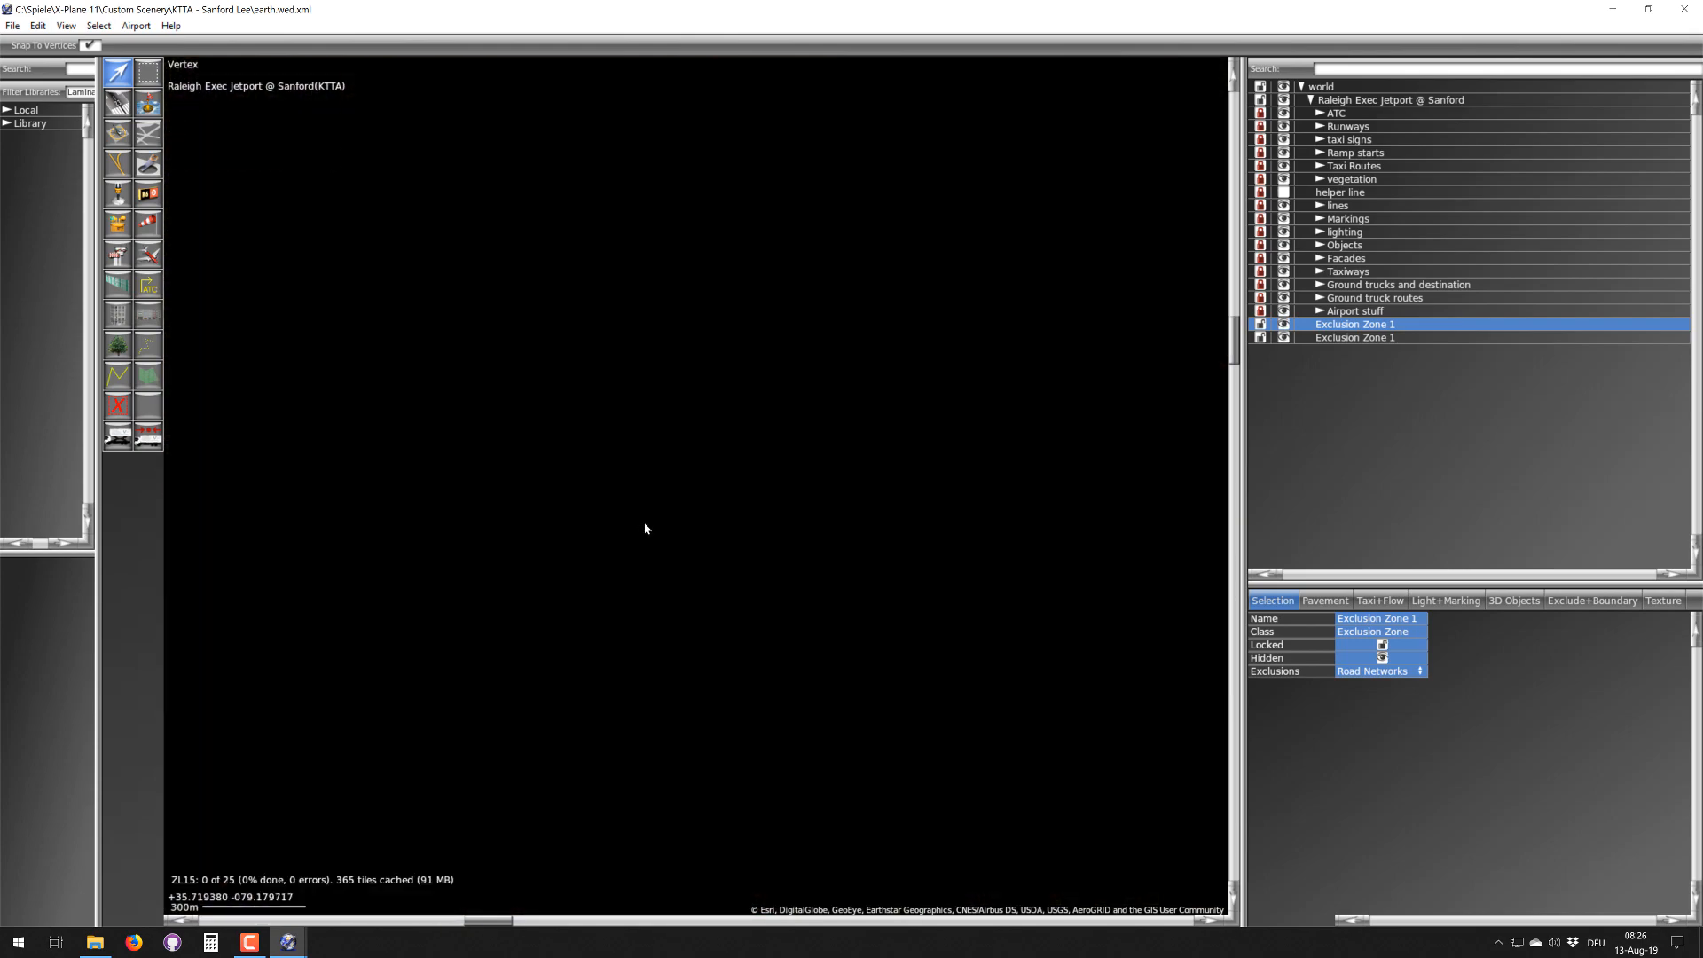
scroll(656, 529, up, 3)
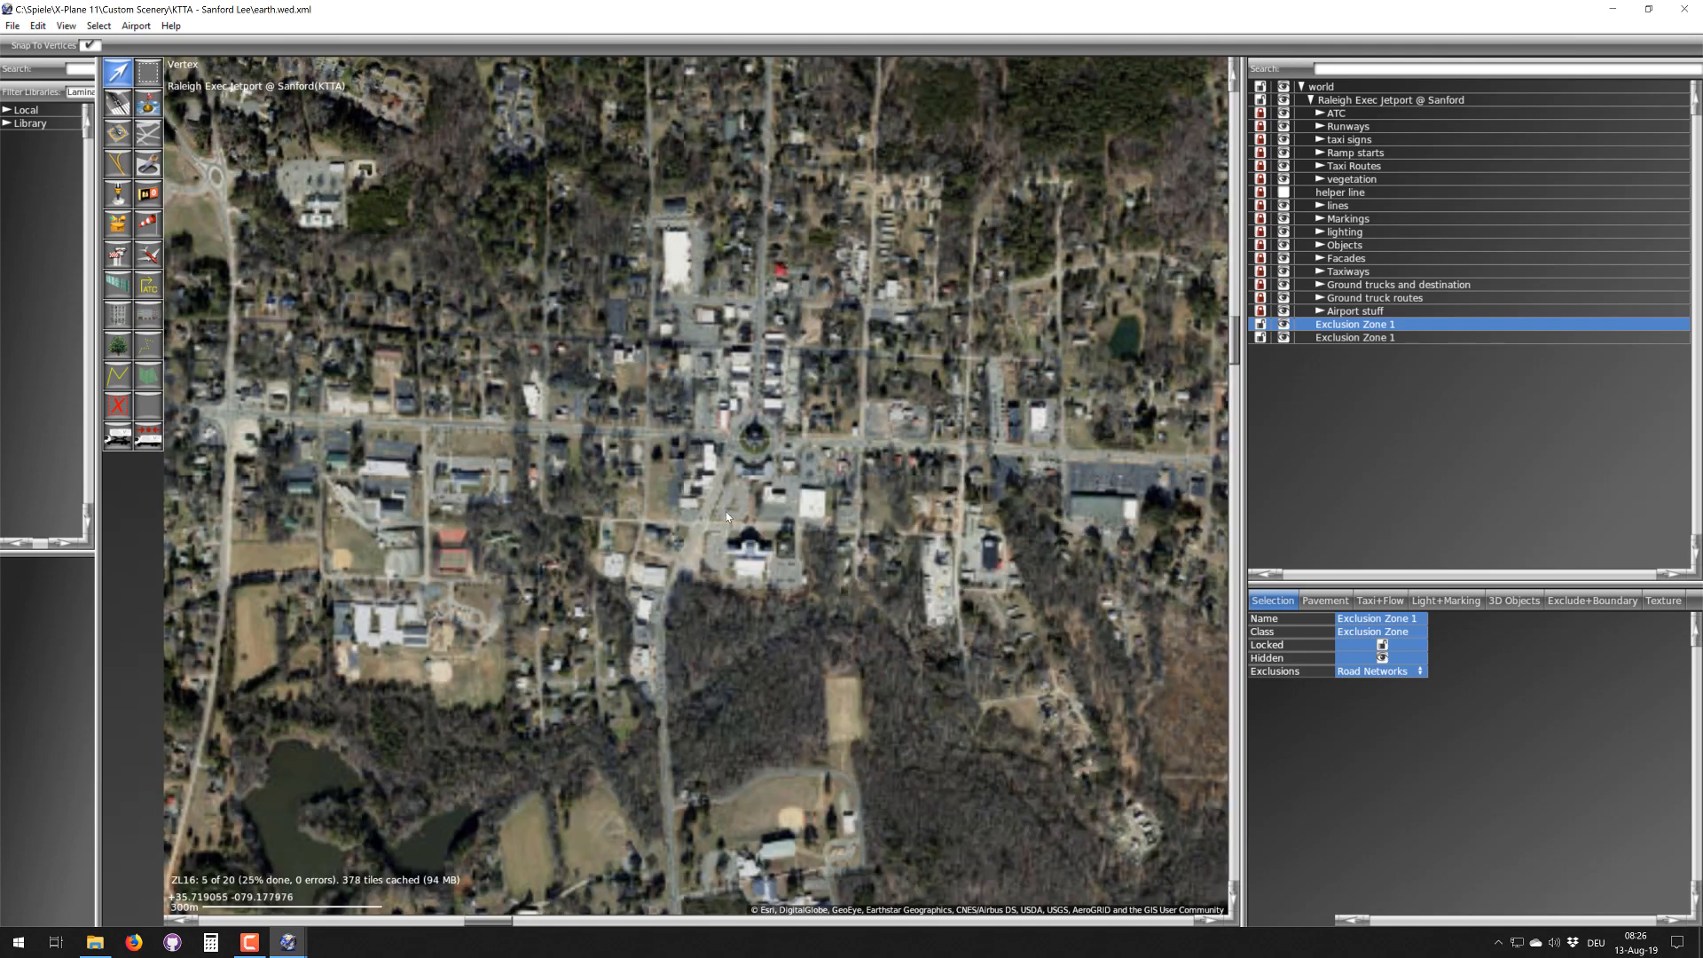
scroll(726, 511, up, 1)
right_drag(931, 317, 756, 530)
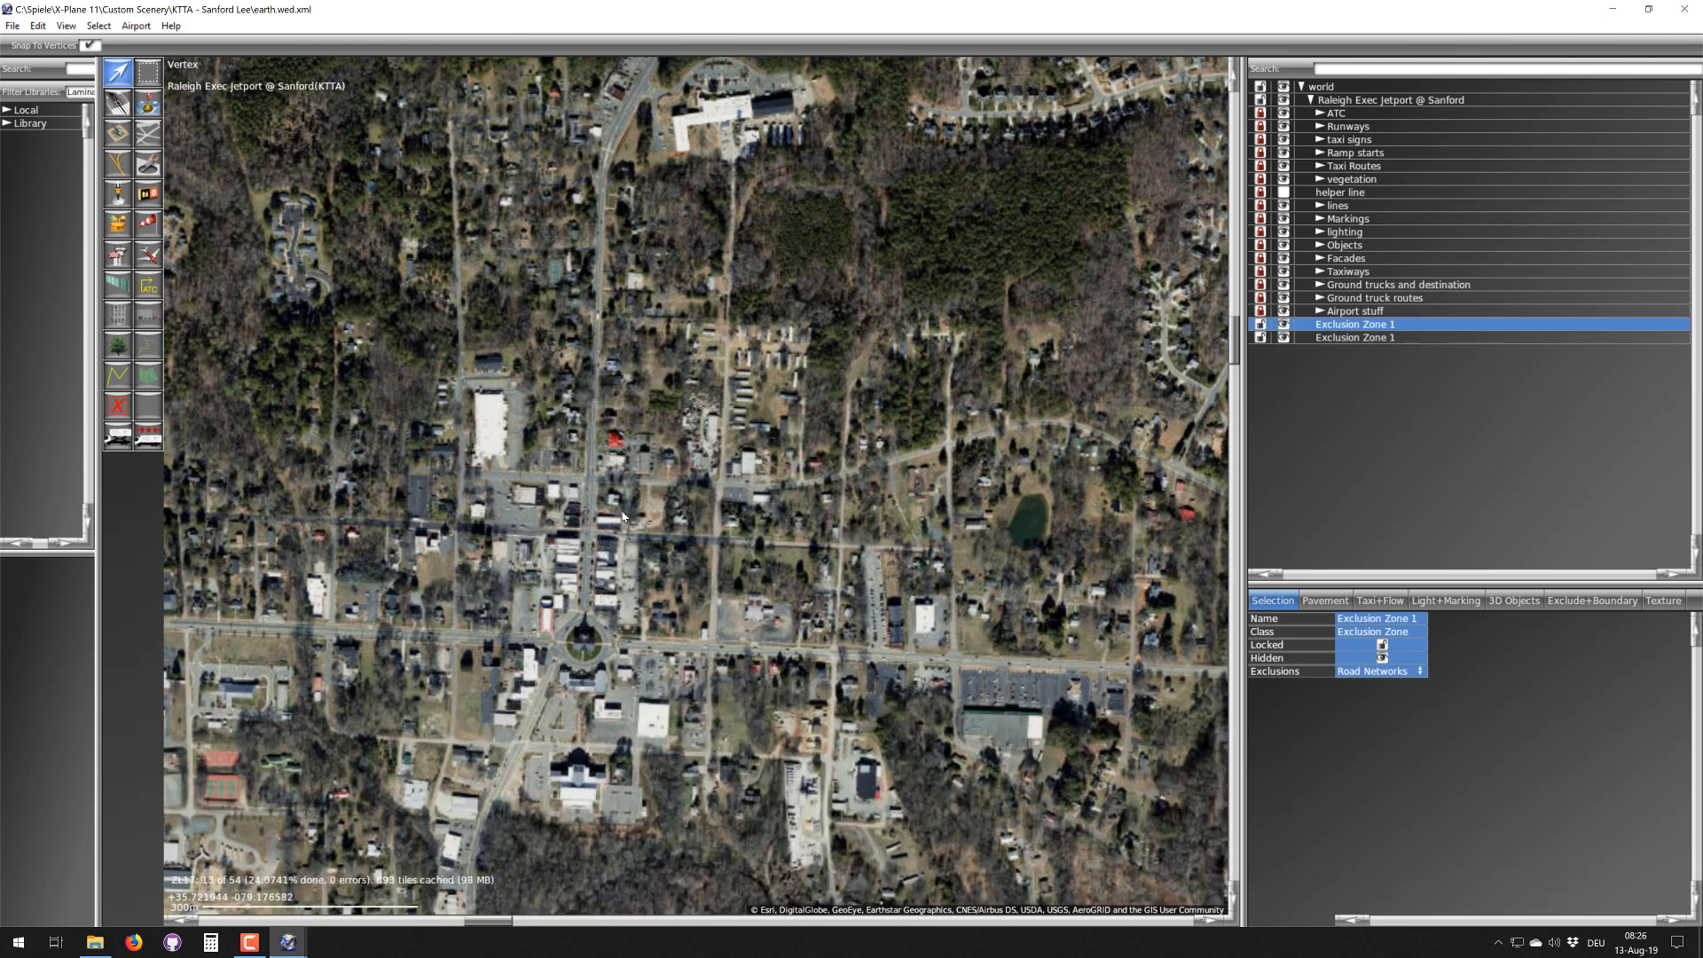
right_drag(620, 512, 541, 331)
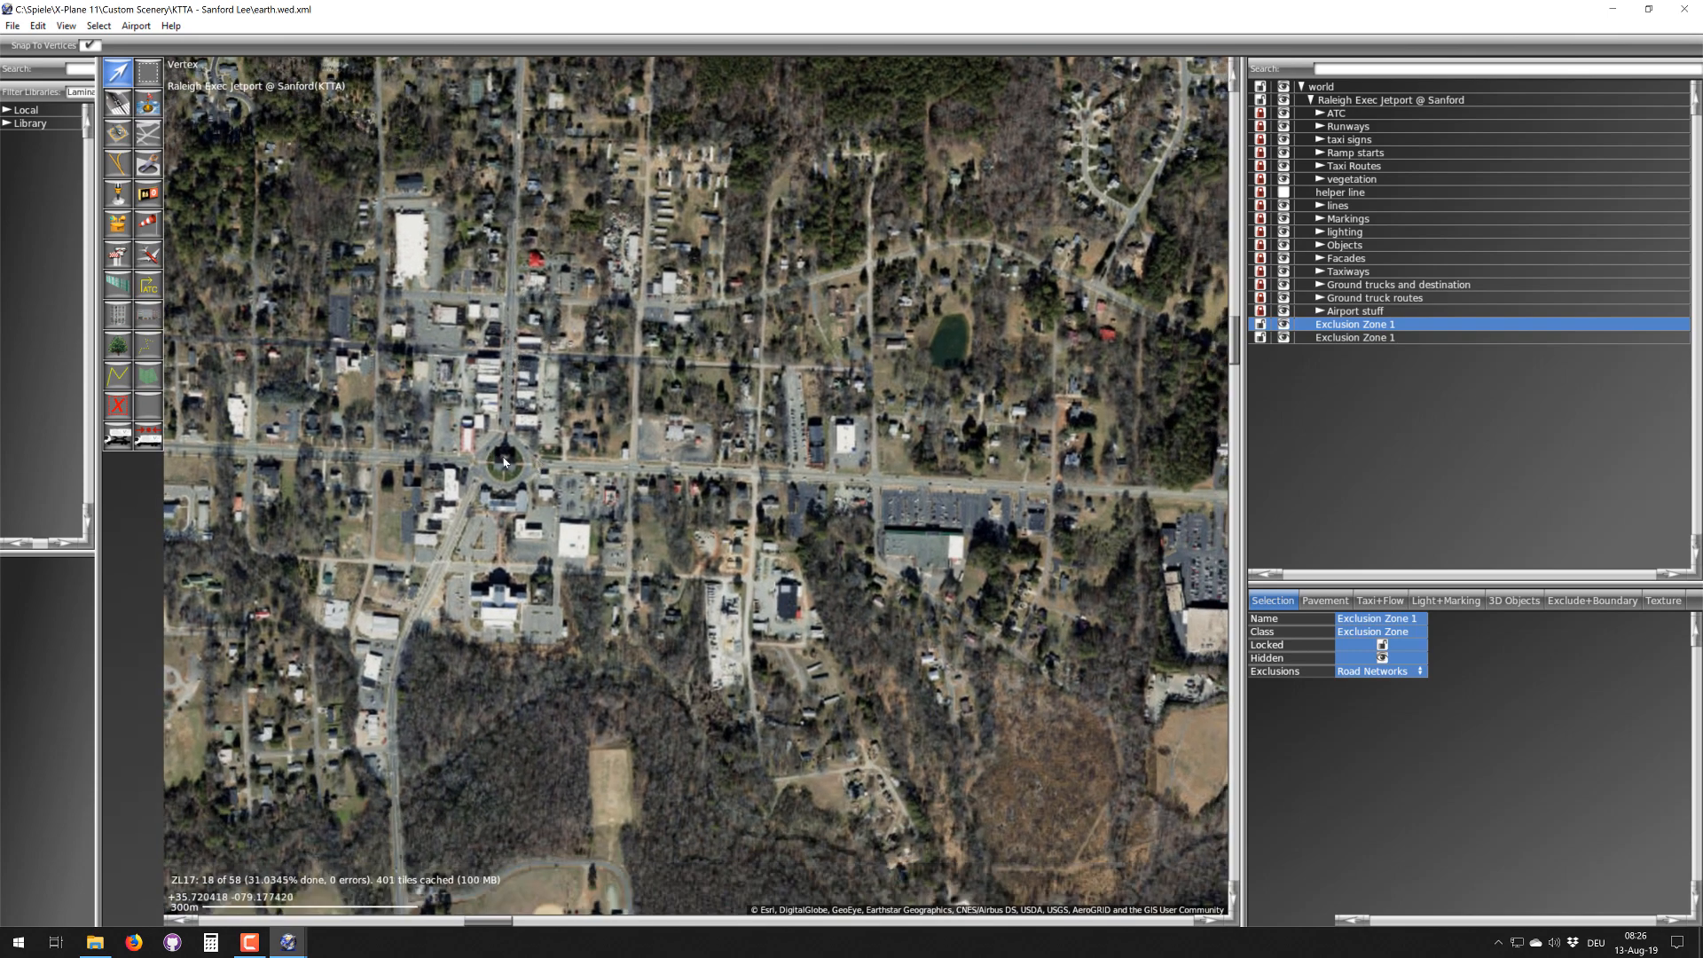
scroll(510, 340, up, 3)
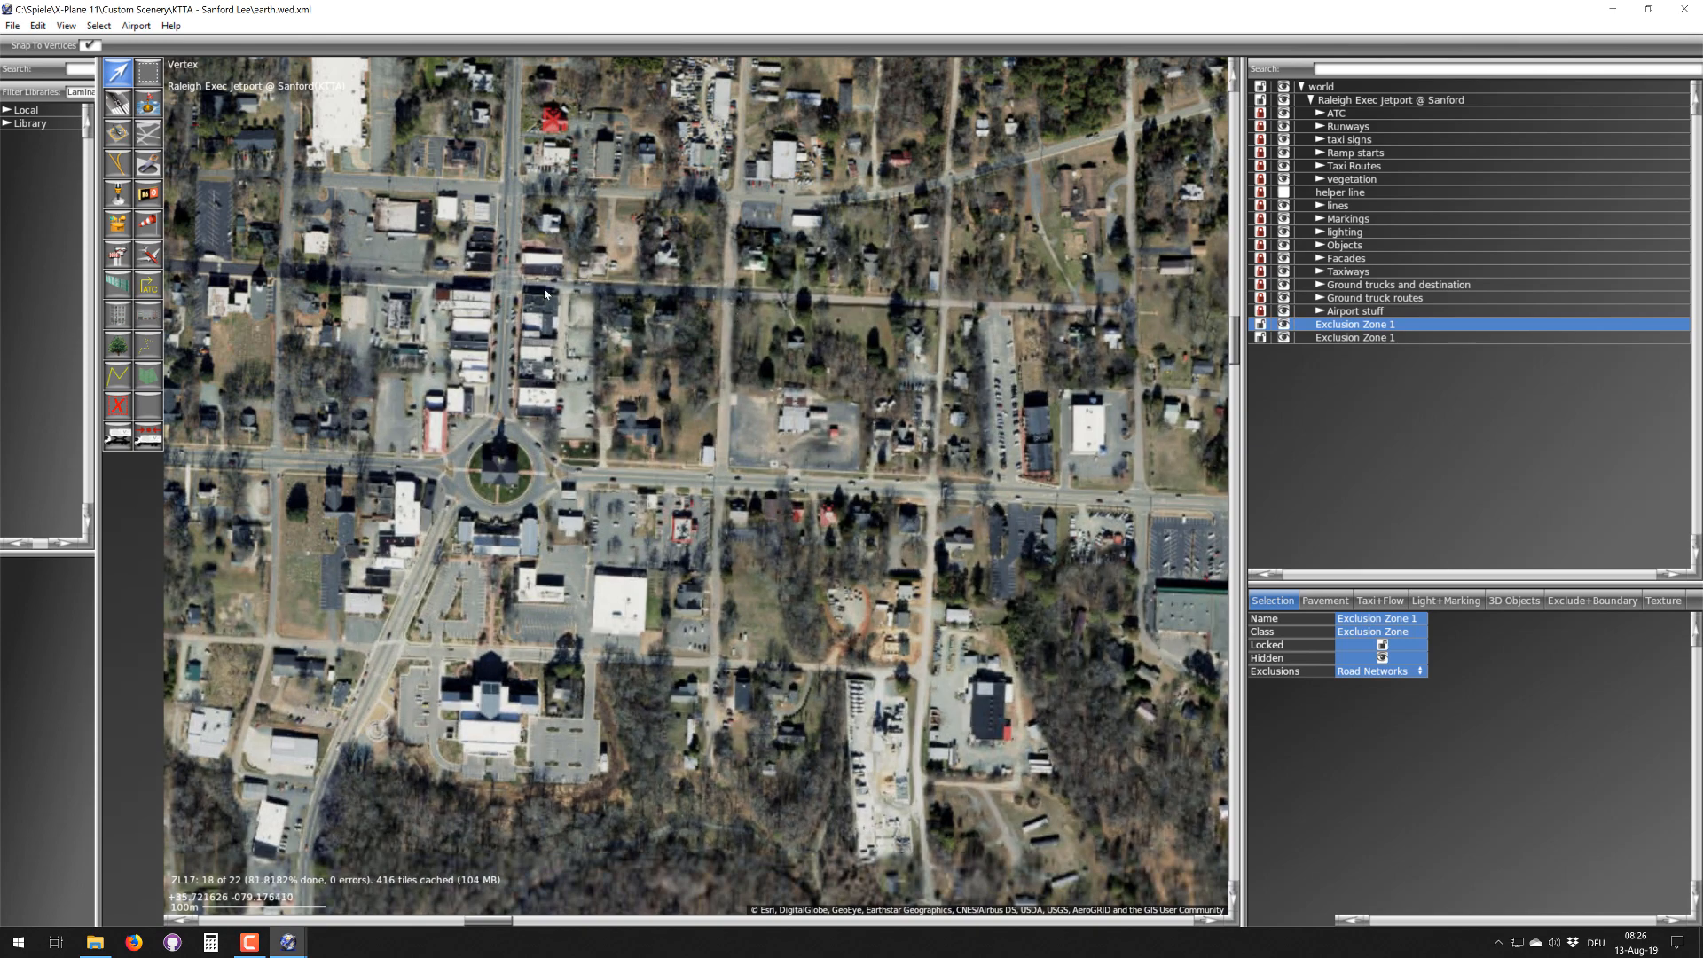
scroll(561, 290, up, 2)
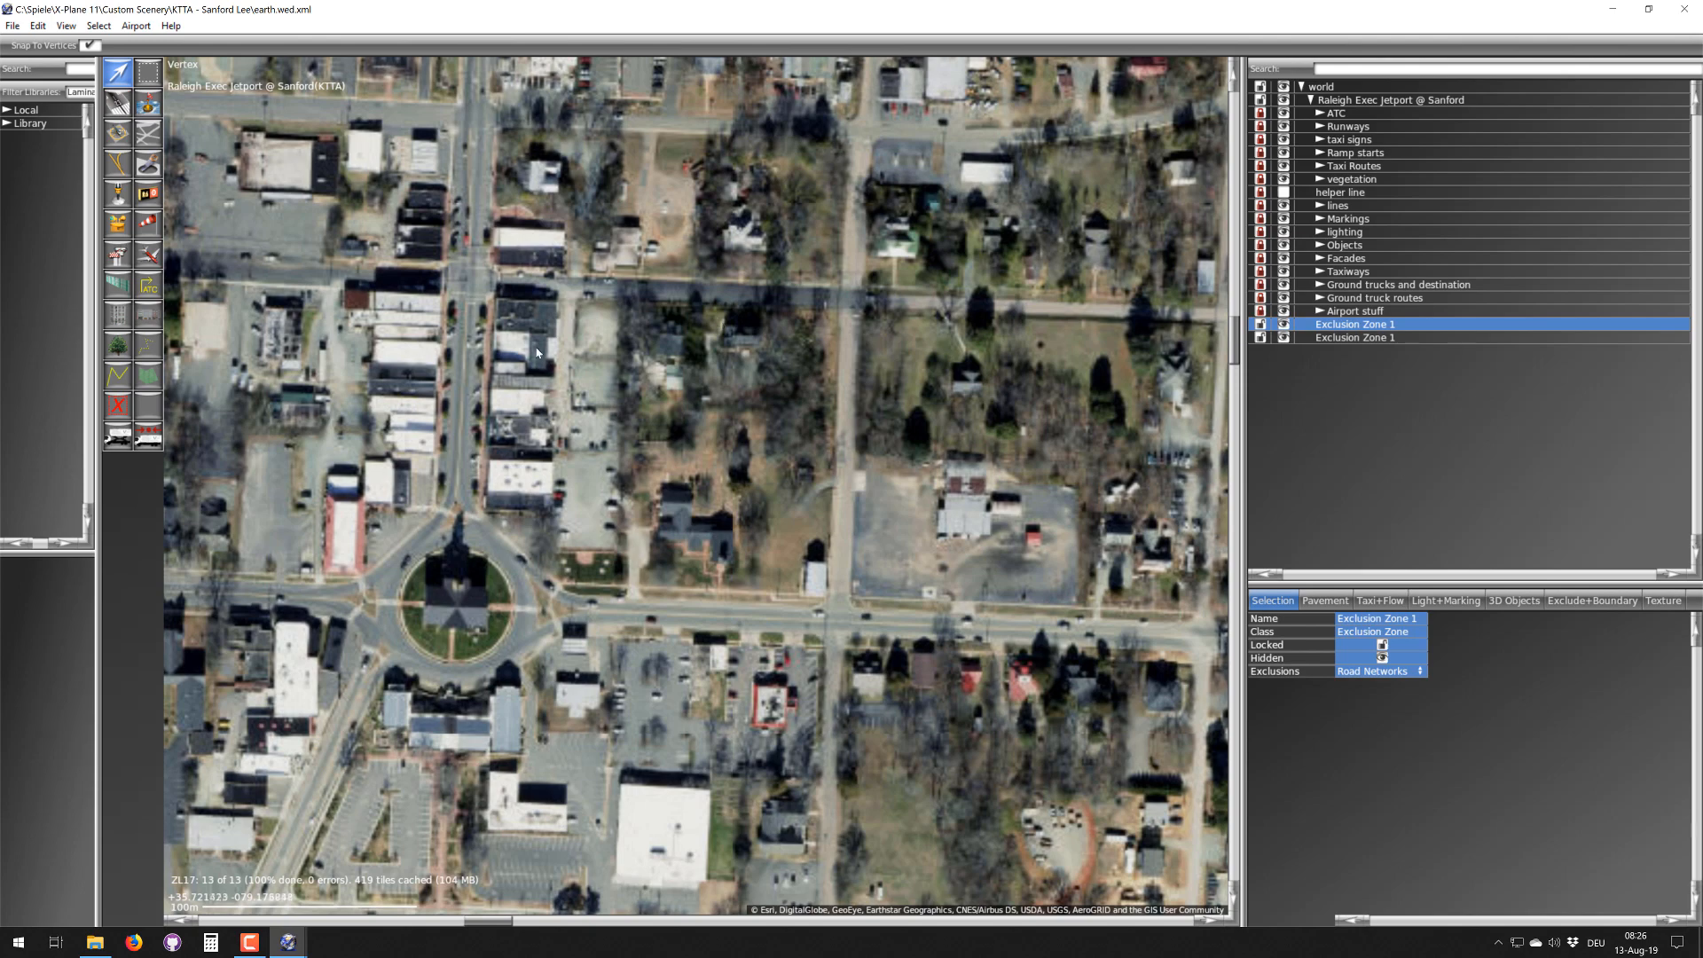
scroll(566, 357, down, 1)
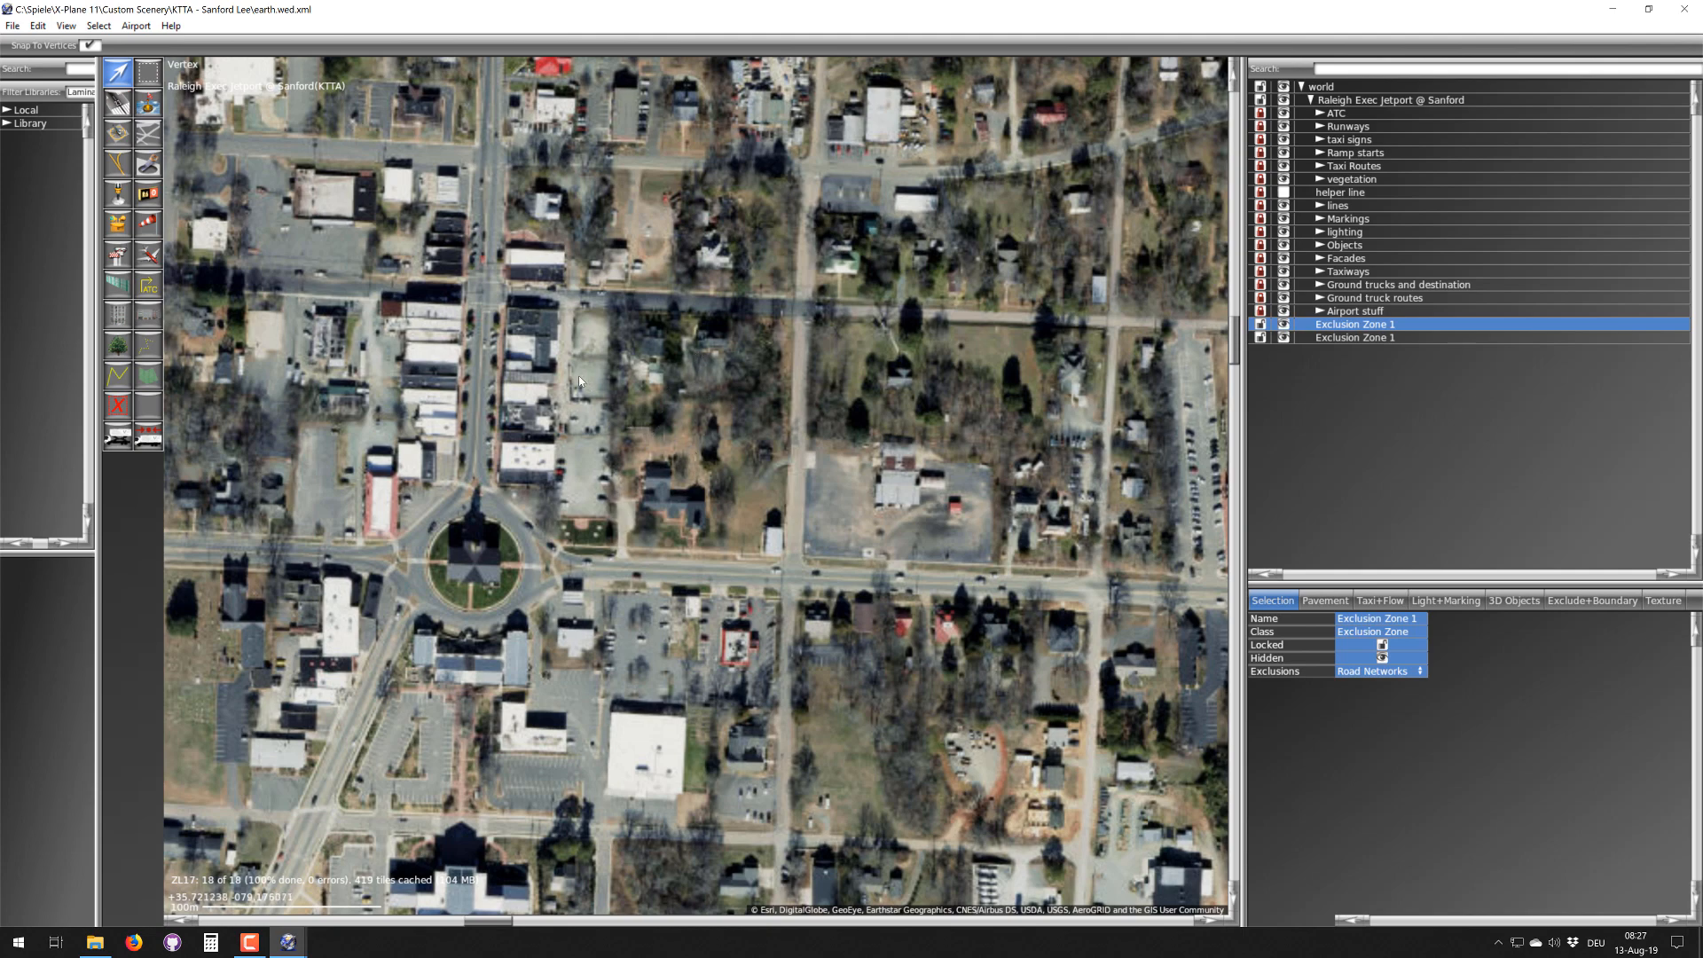
scroll(510, 365, up, 1)
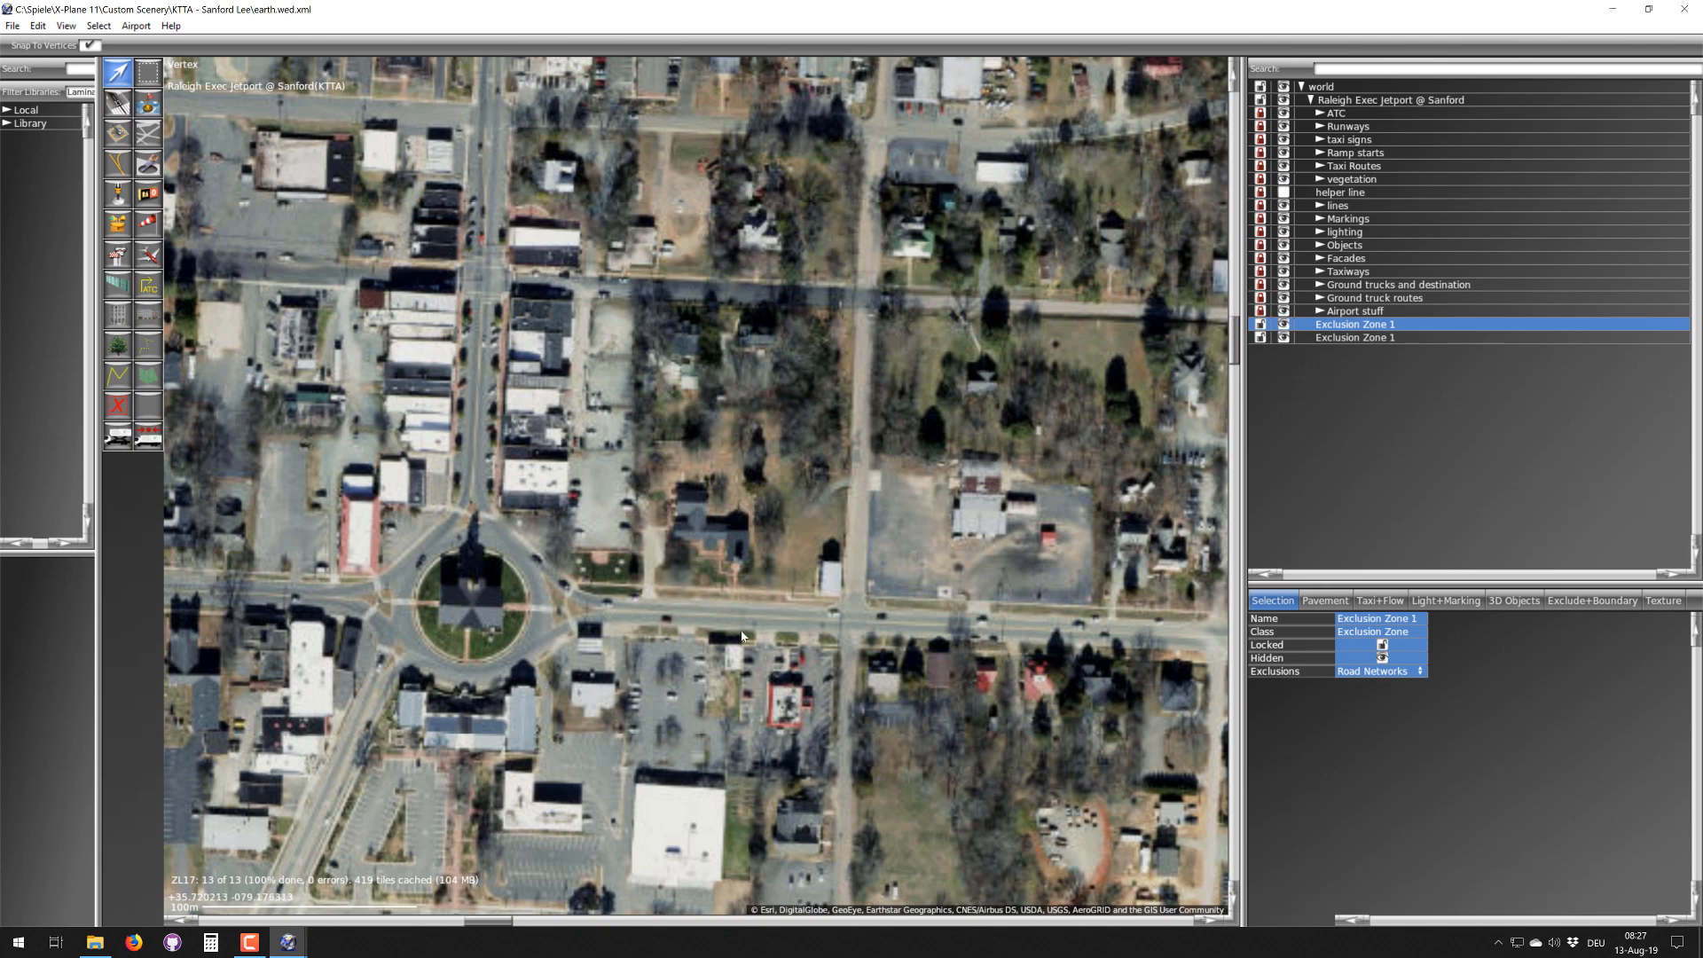
- Examine the street grid and building blocks east of the town's roundabout and along its northern main street
right_drag(890, 417, 677, 377)
scroll(678, 374, down, 1)
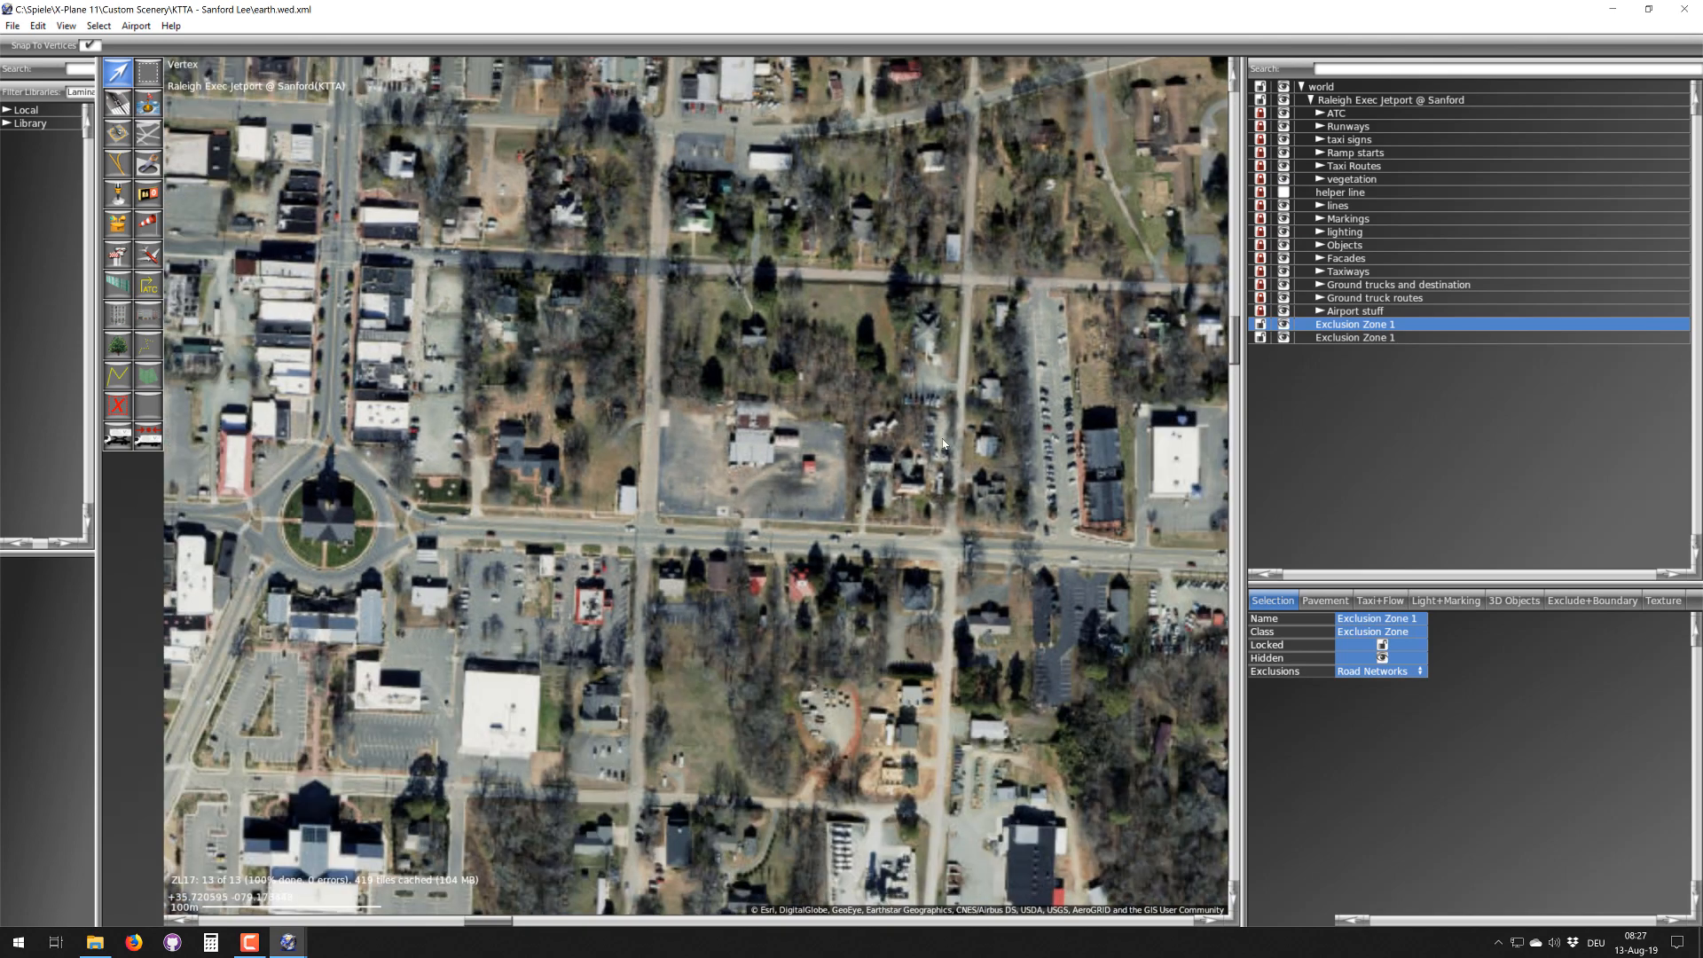
right_drag(1008, 333, 643, 486)
scroll(859, 370, down, 2)
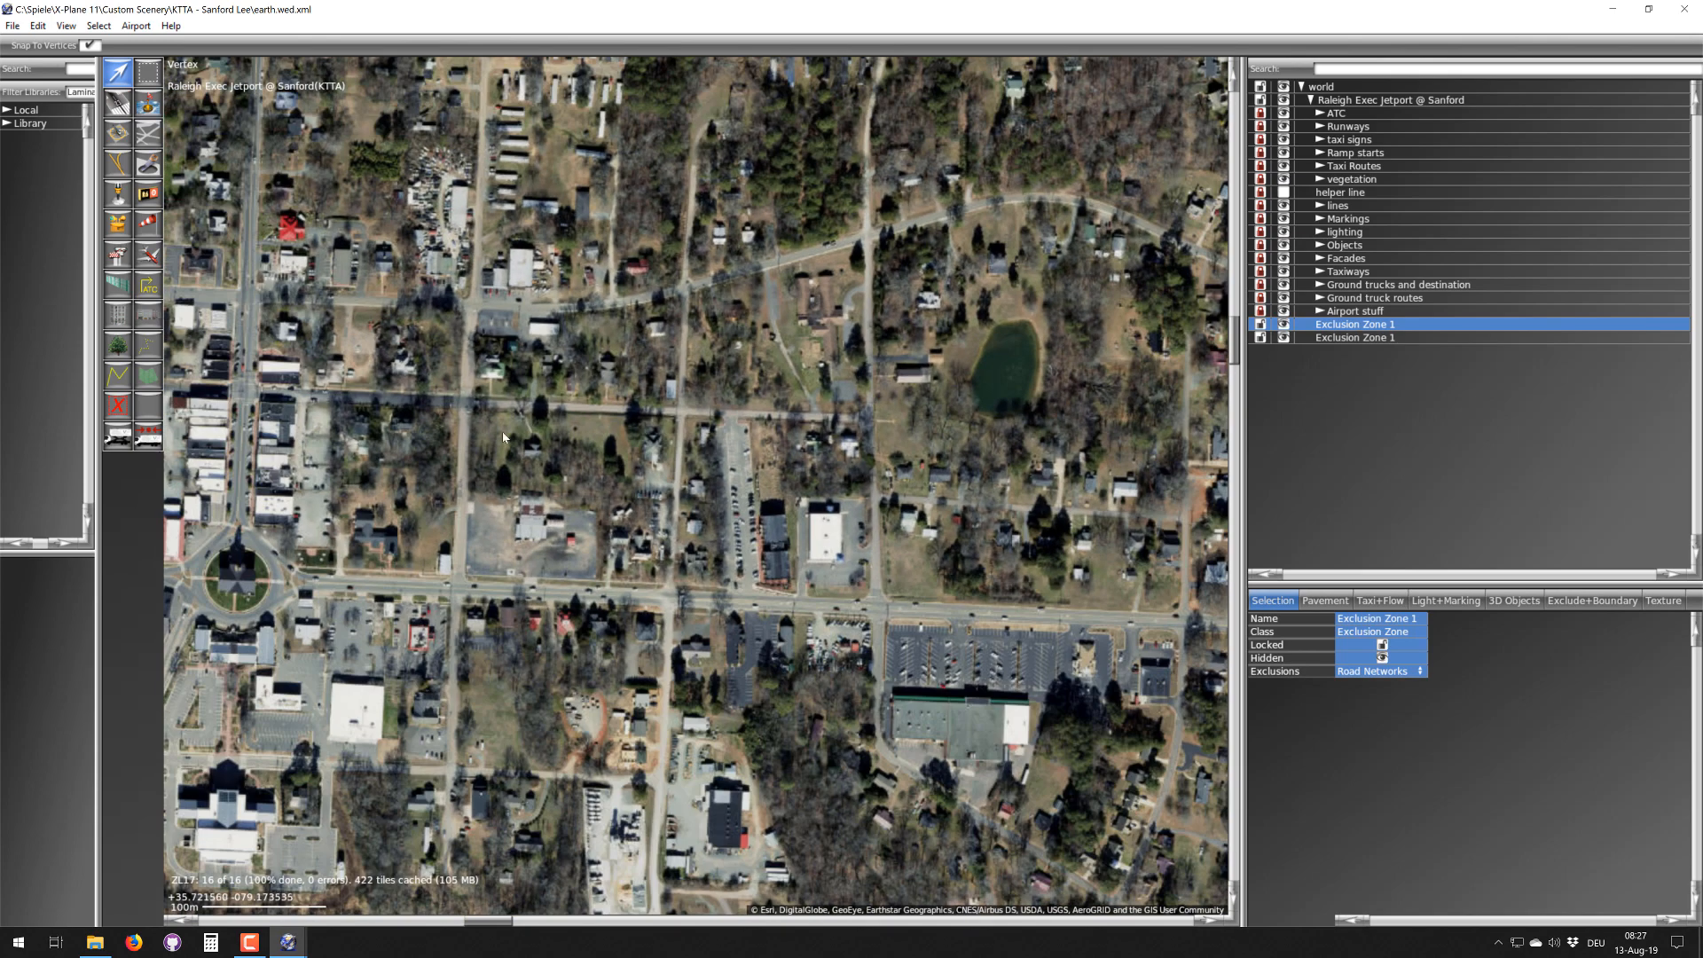
right_drag(422, 455, 663, 471)
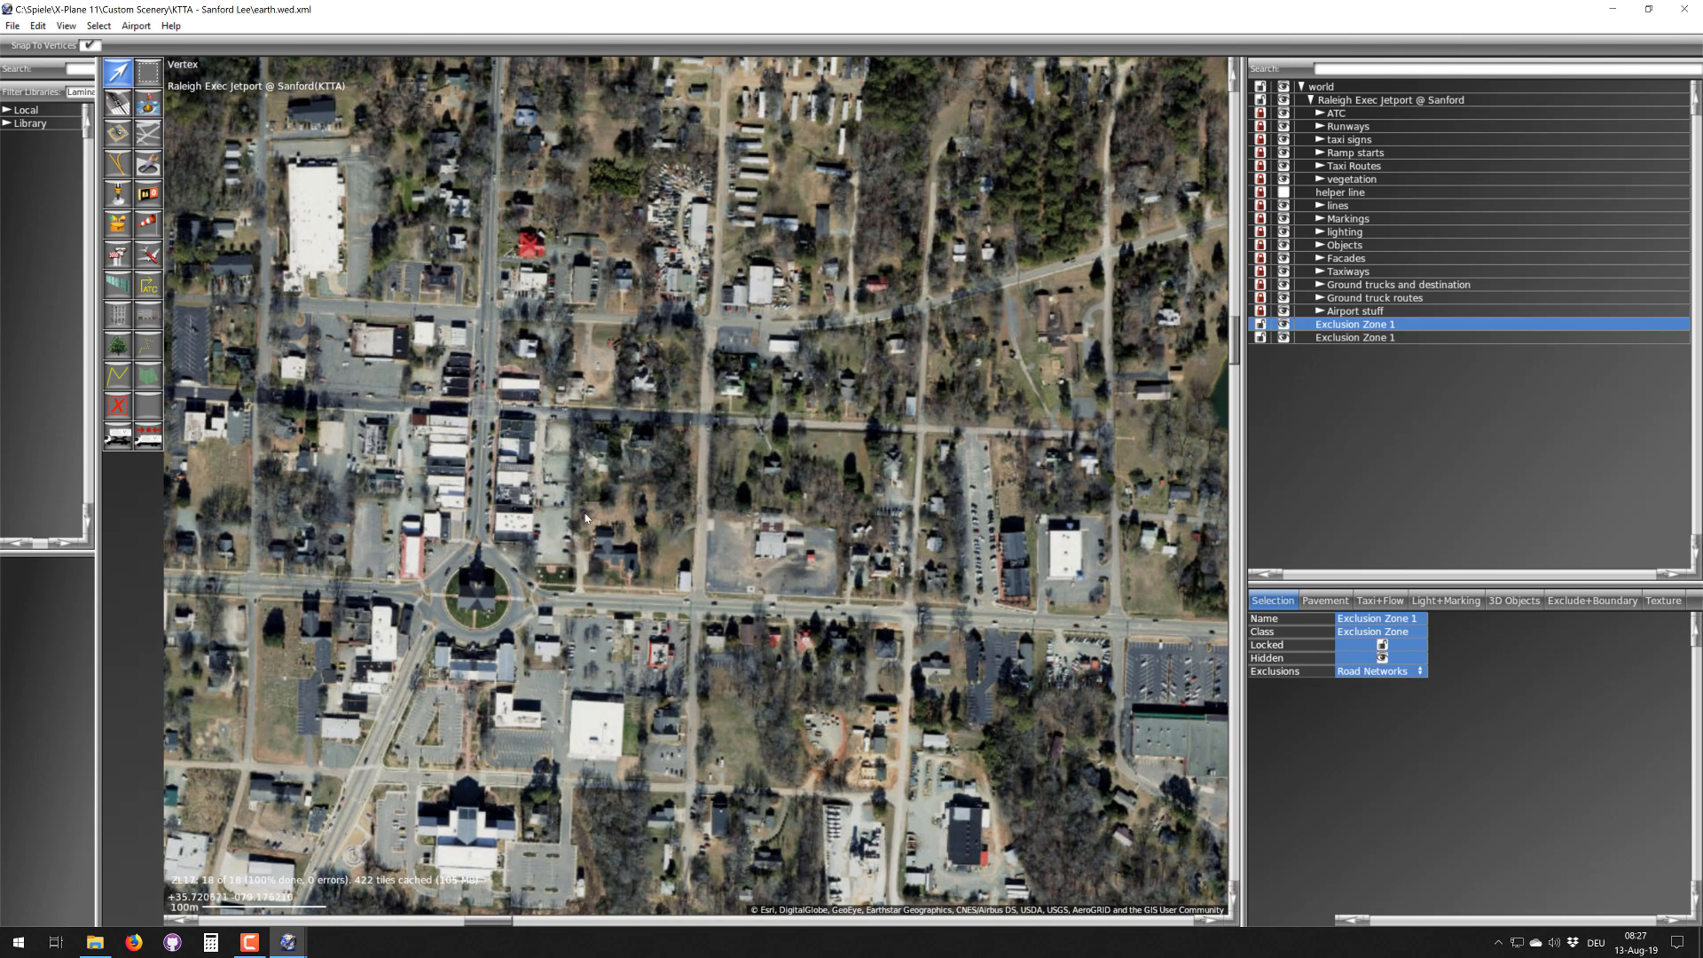
scroll(546, 453, up, 1)
scroll(577, 459, down, 1)
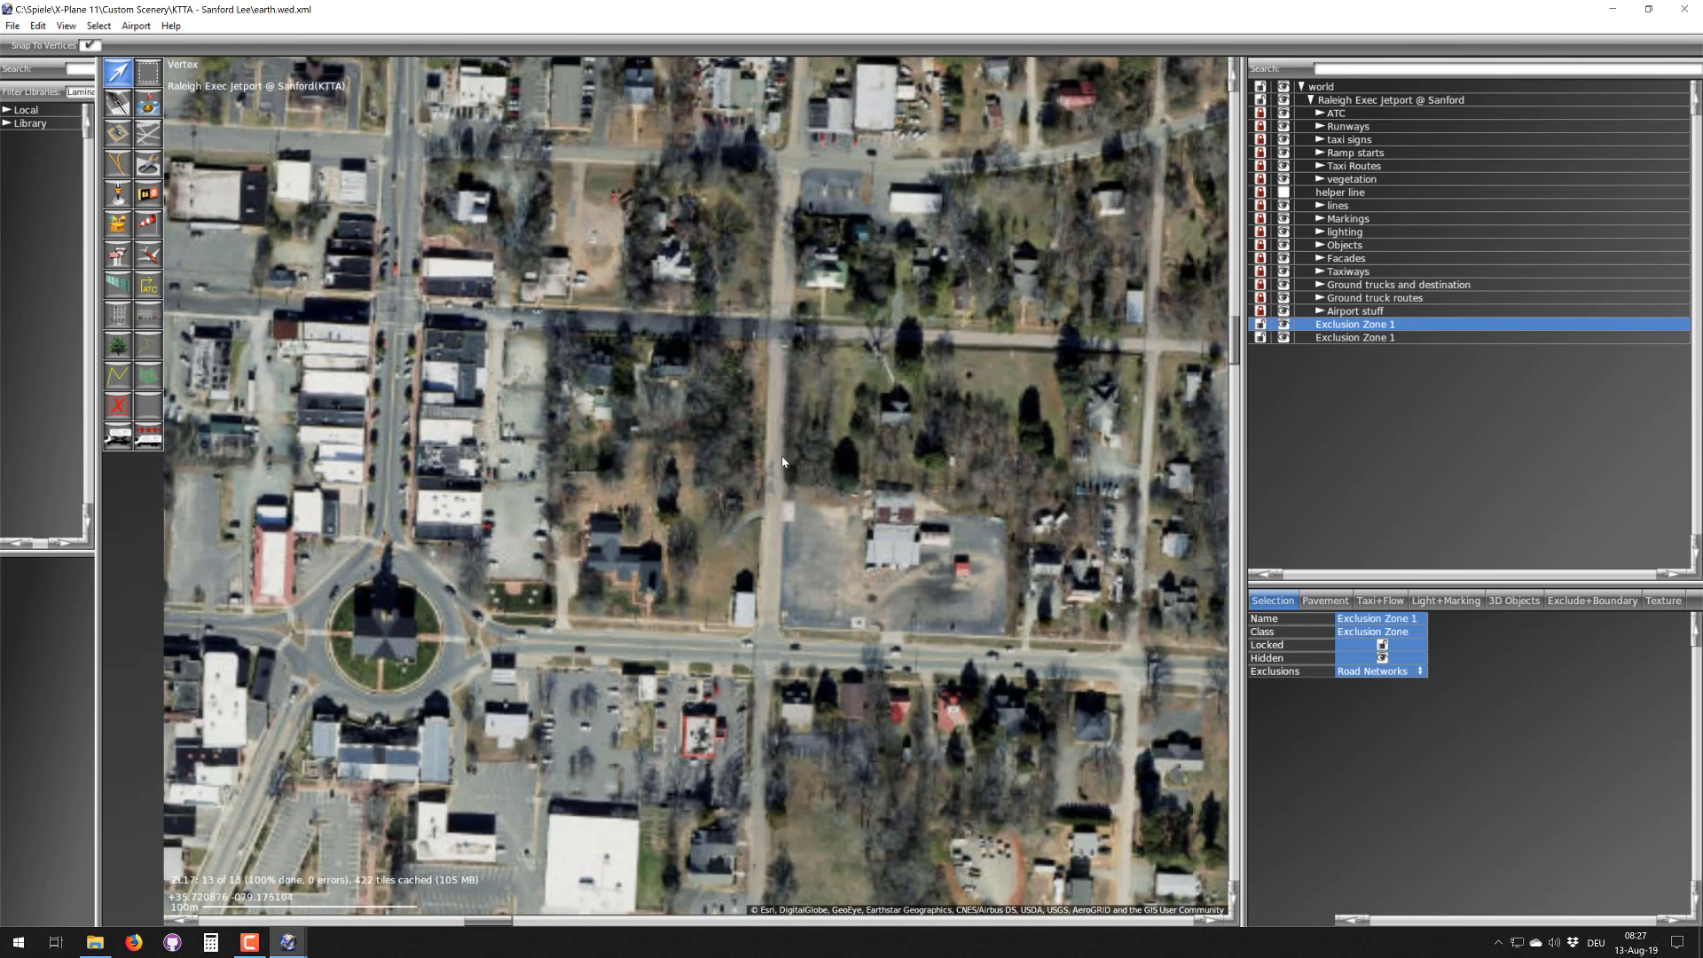
right_drag(375, 439, 582, 397)
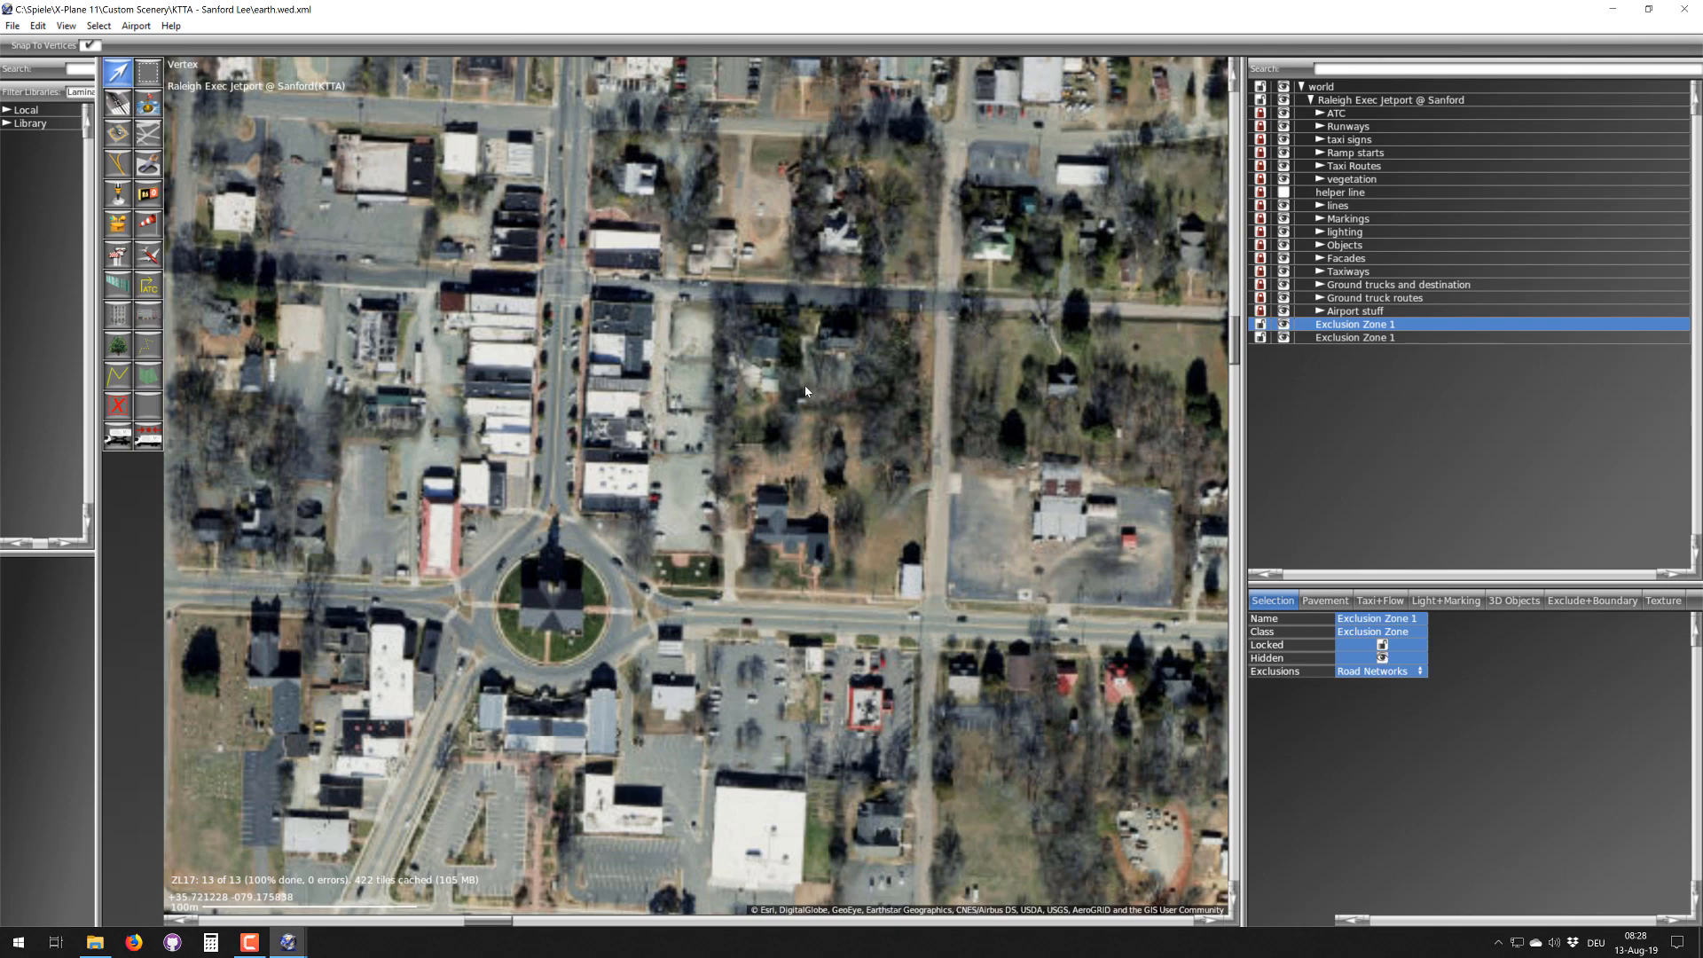
scroll(806, 385, down, 2)
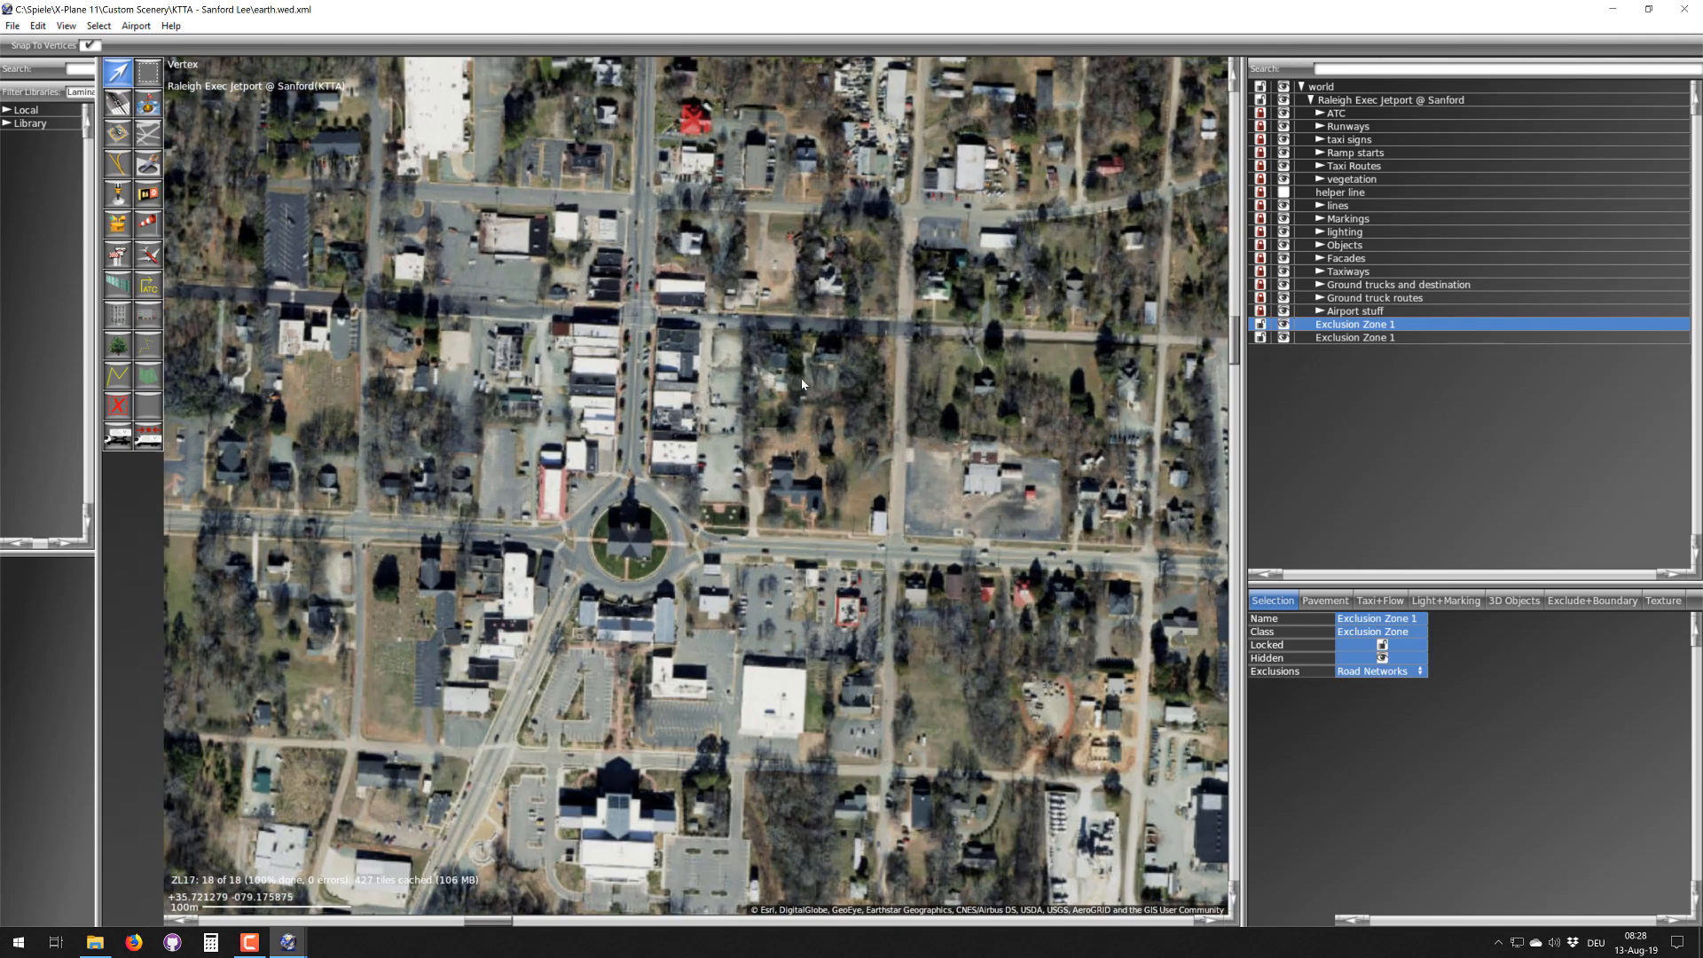
scroll(801, 378, up, 2)
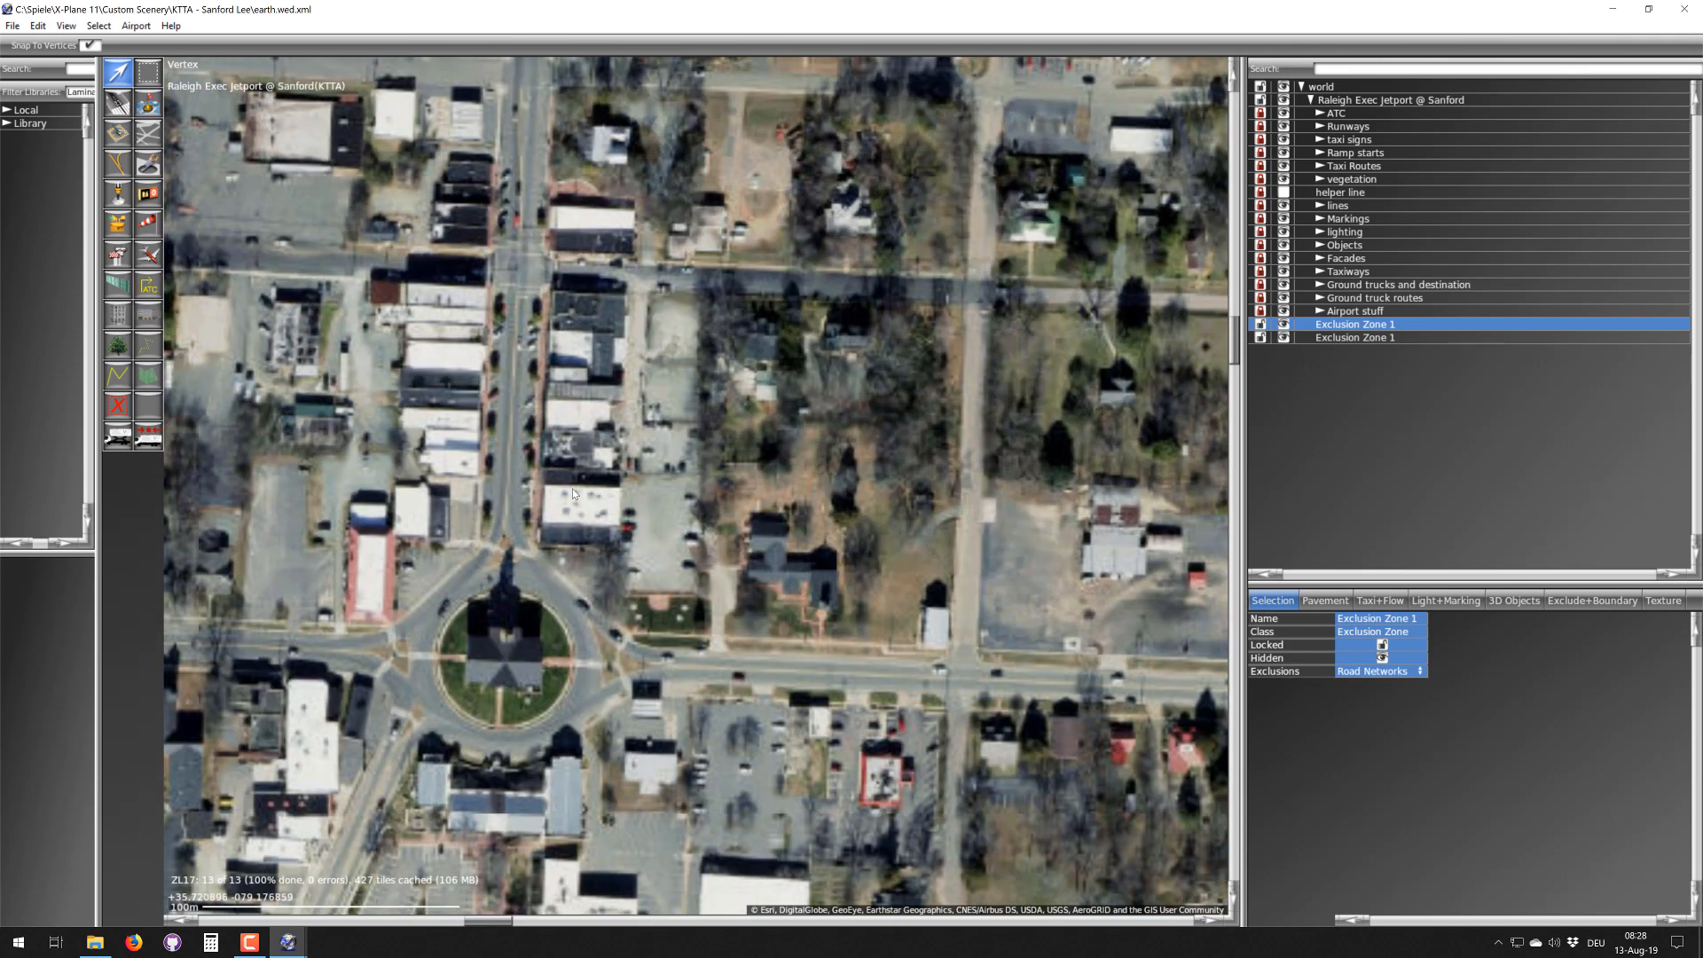
- Examine the blocks around the town's roundabout and return the map to the airport and its two exclusion zones
scroll(573, 494, down, 1)
scroll(560, 432, up, 2)
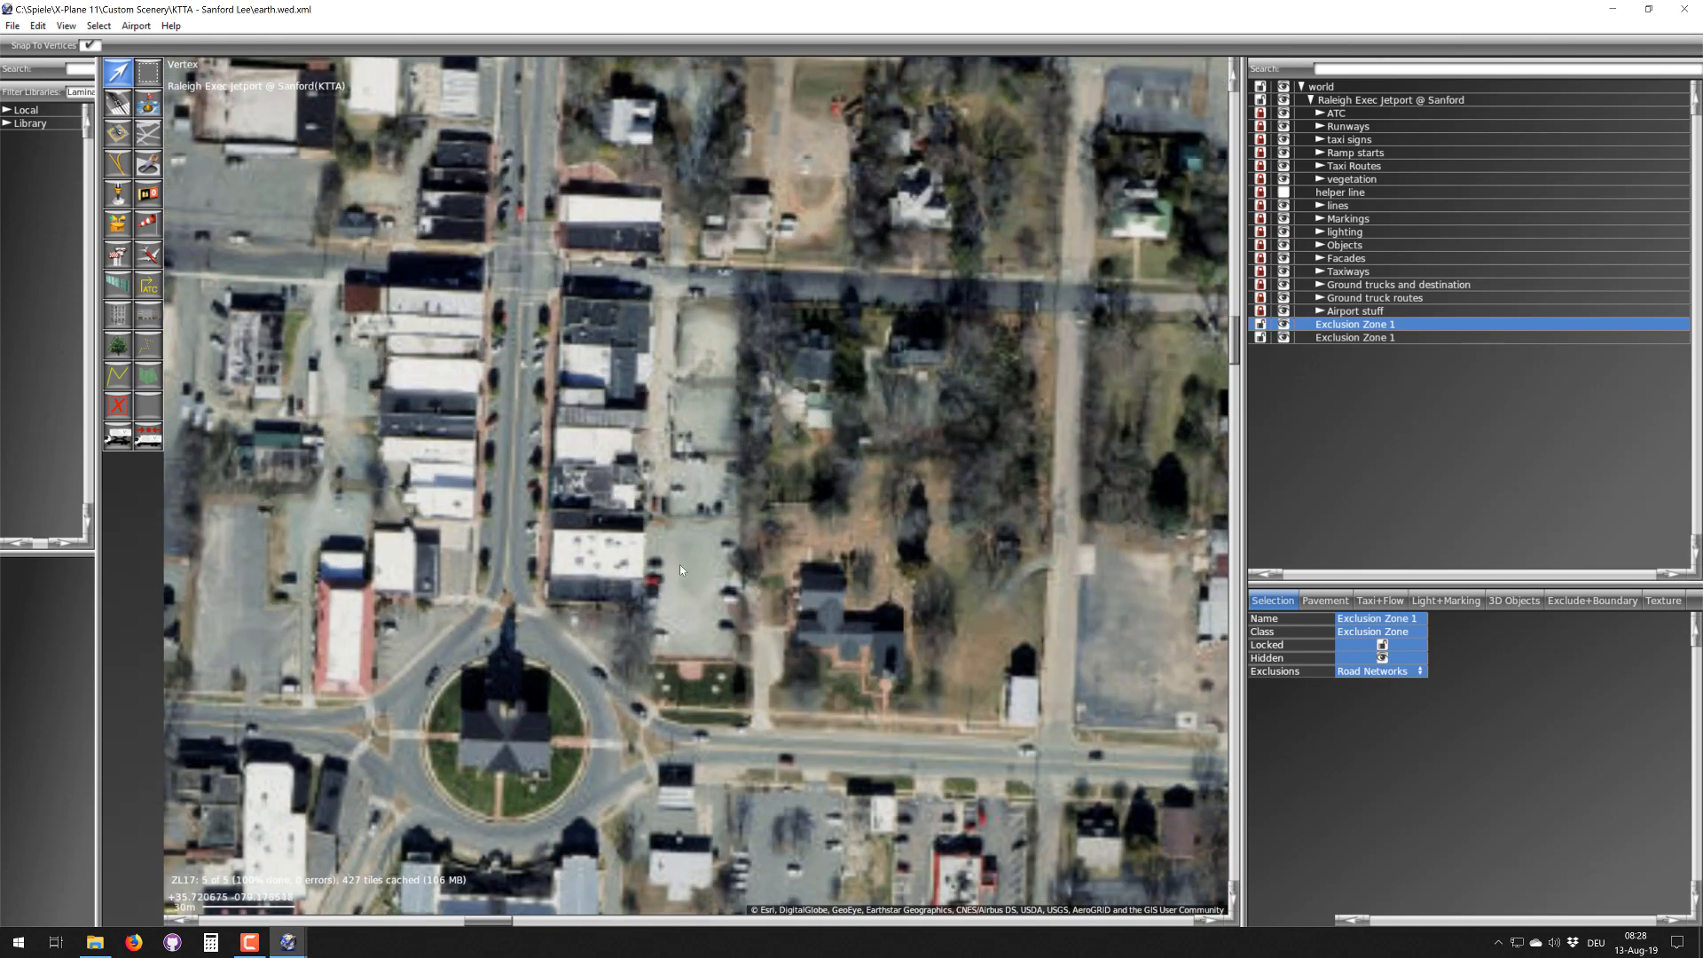
scroll(576, 596, down, 2)
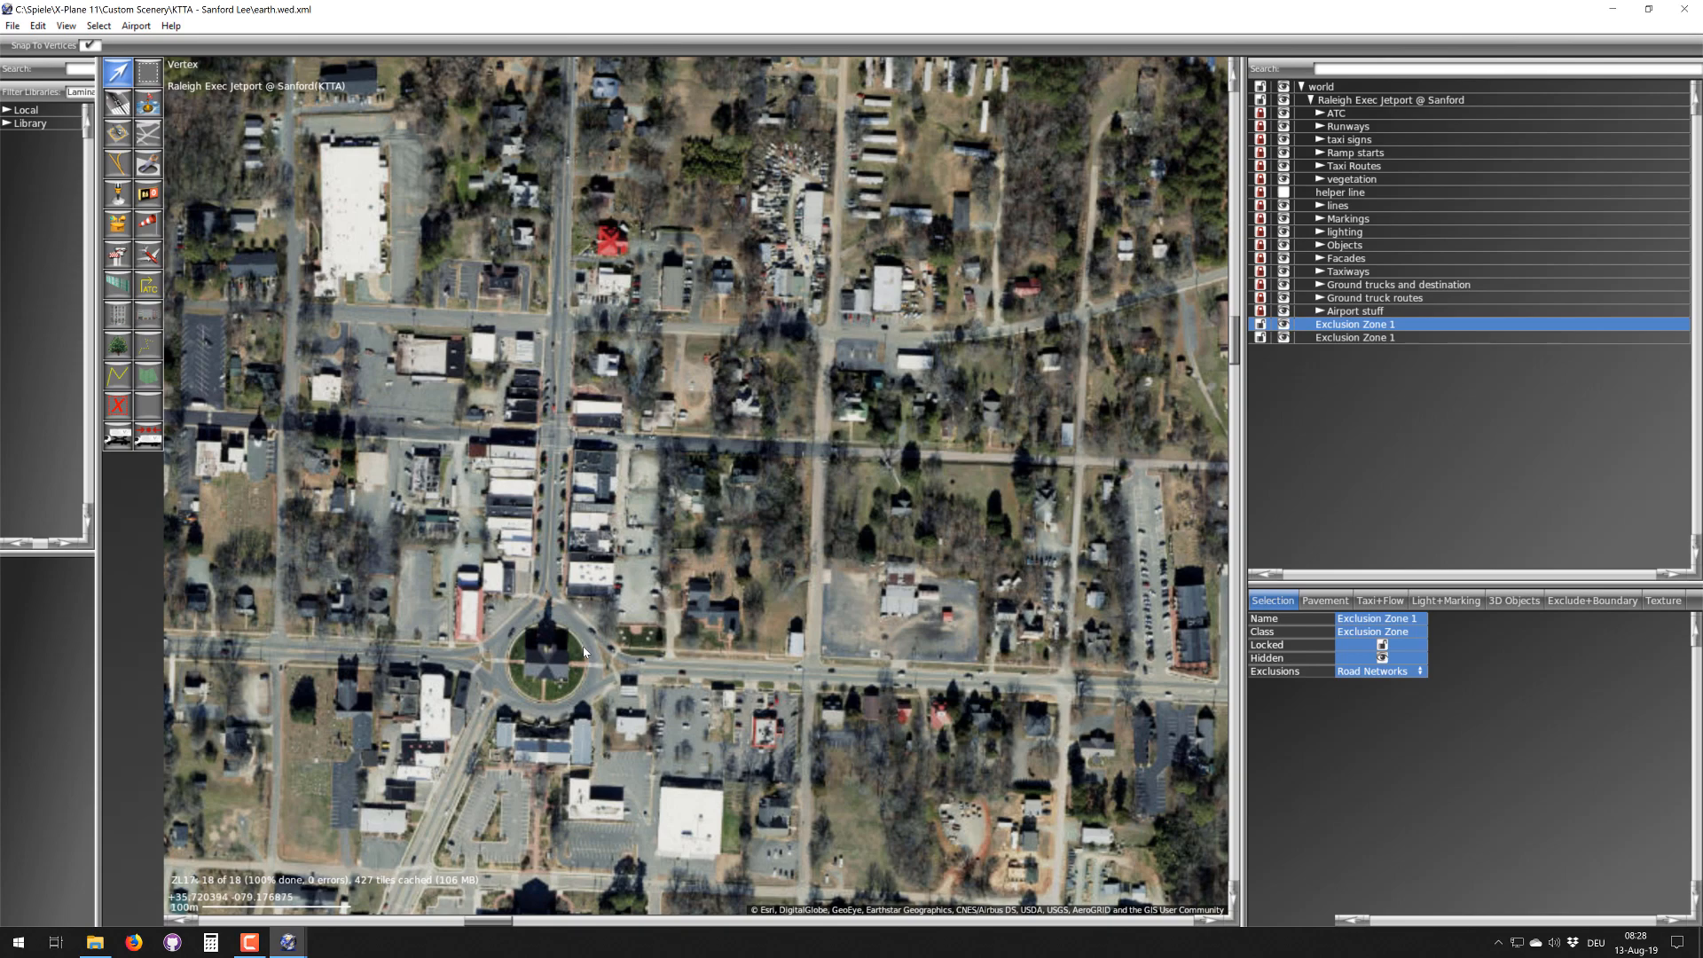
scroll(599, 636, down, 3)
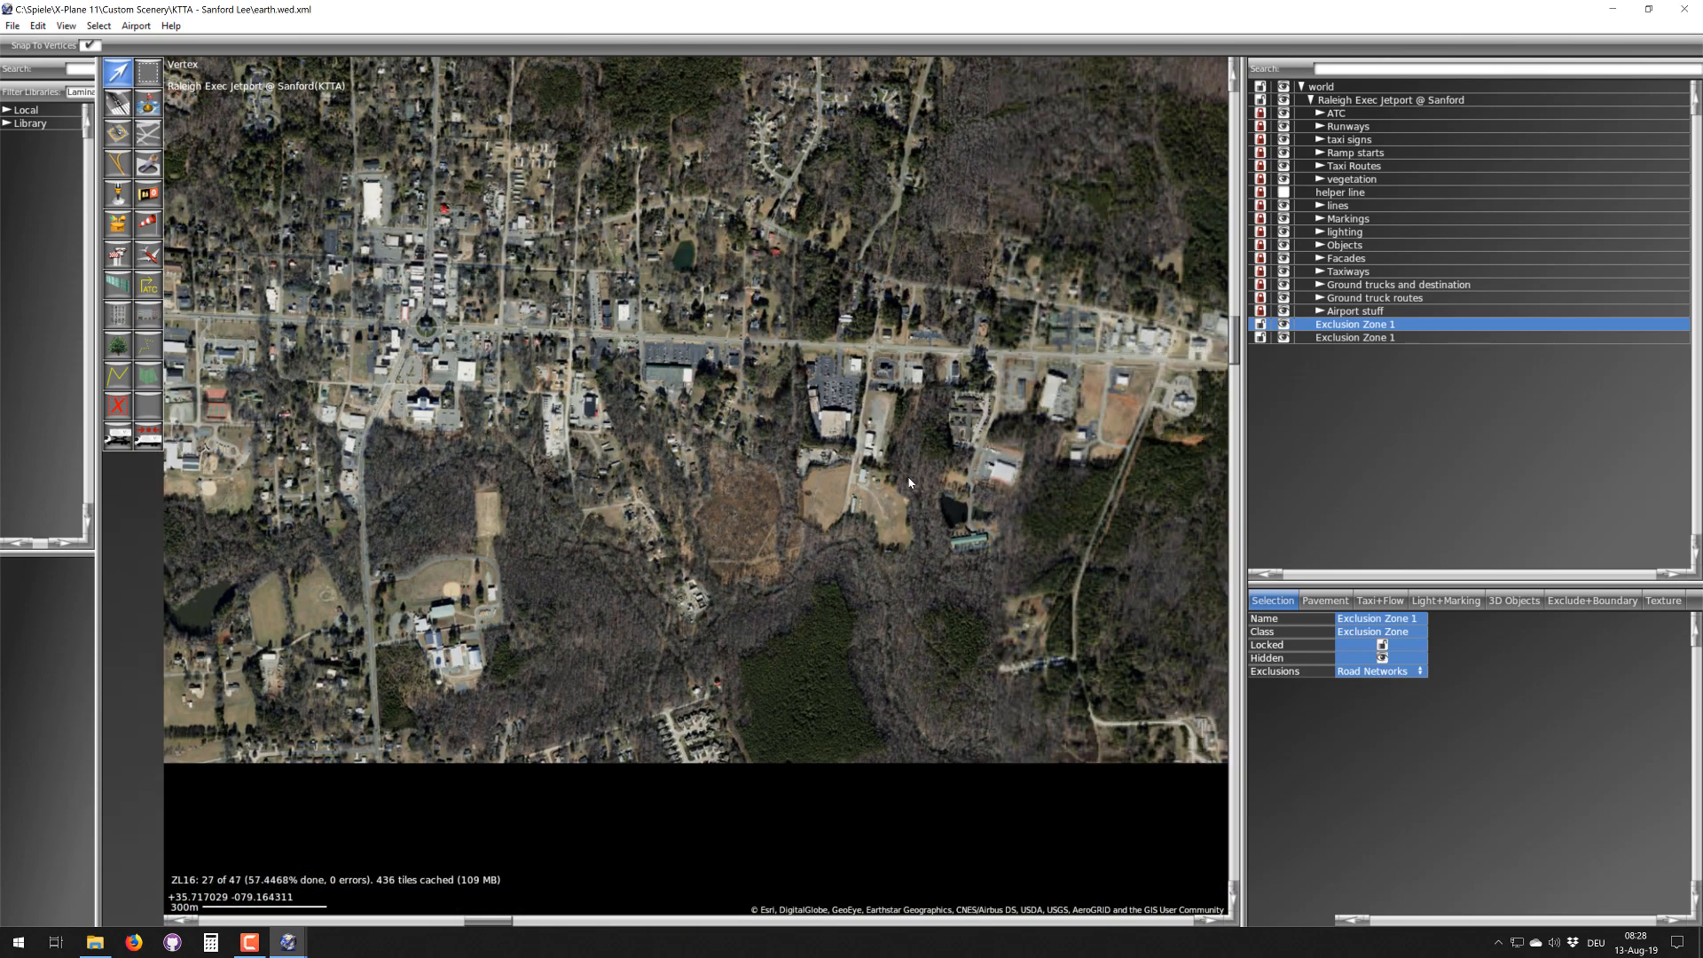
scroll(903, 479, down, 10)
right_drag(1065, 652, 567, 312)
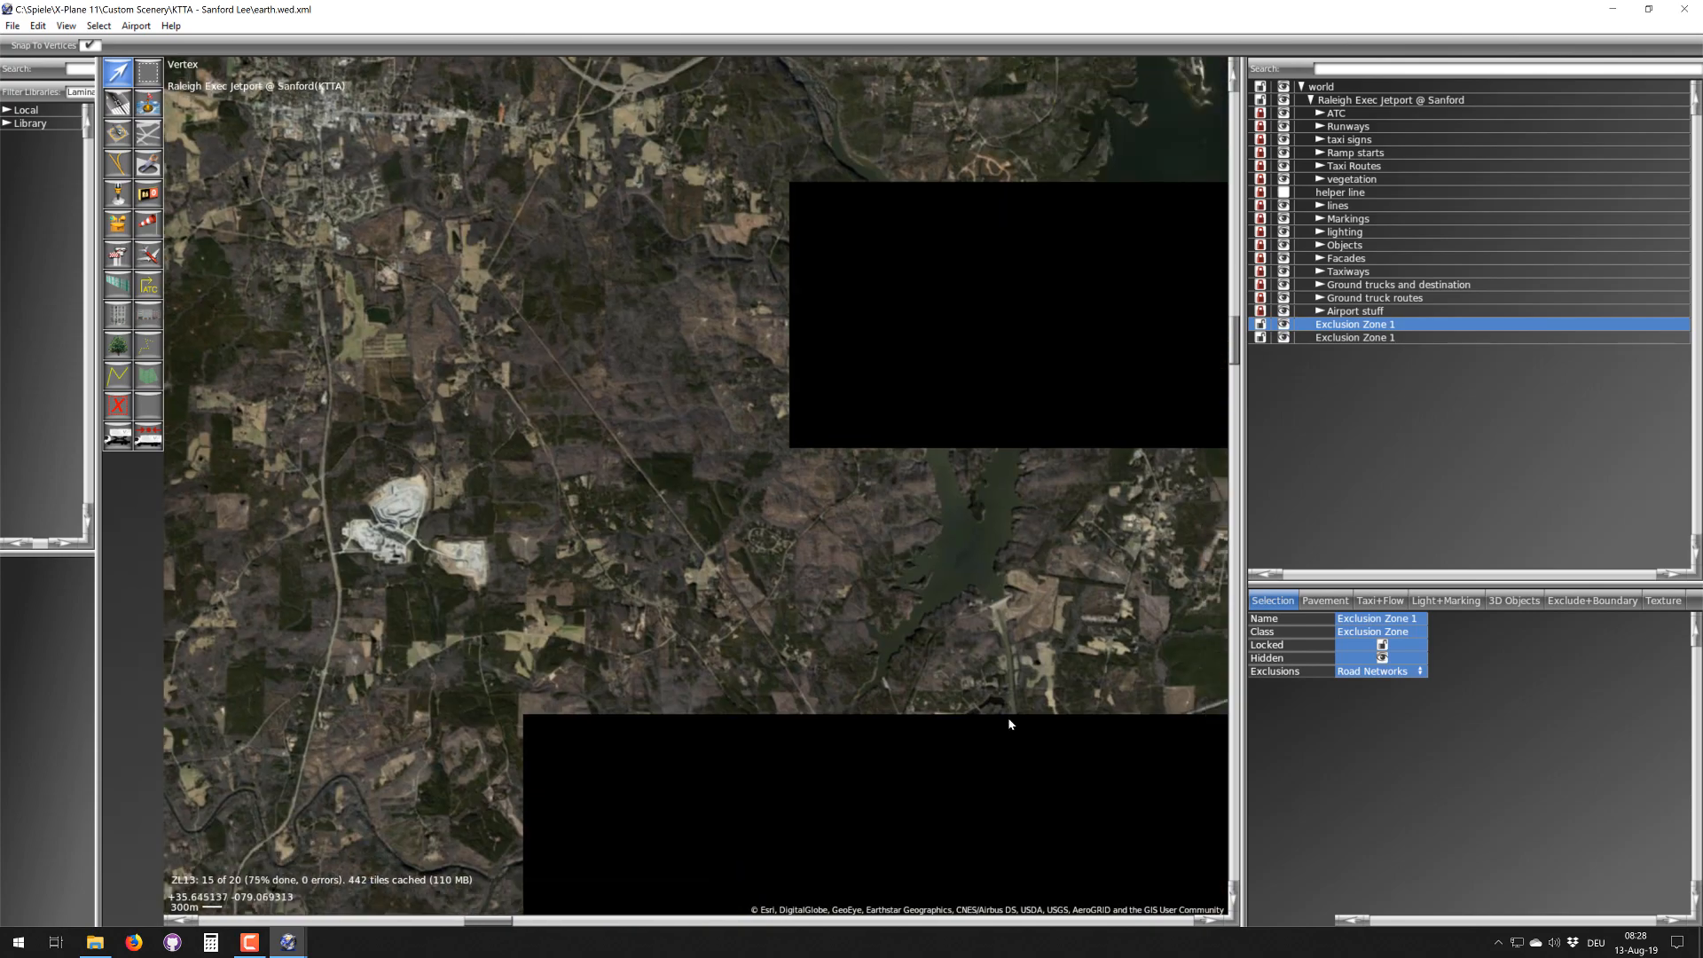
right_drag(1013, 721, 669, 142)
right_drag(493, 623, 641, 403)
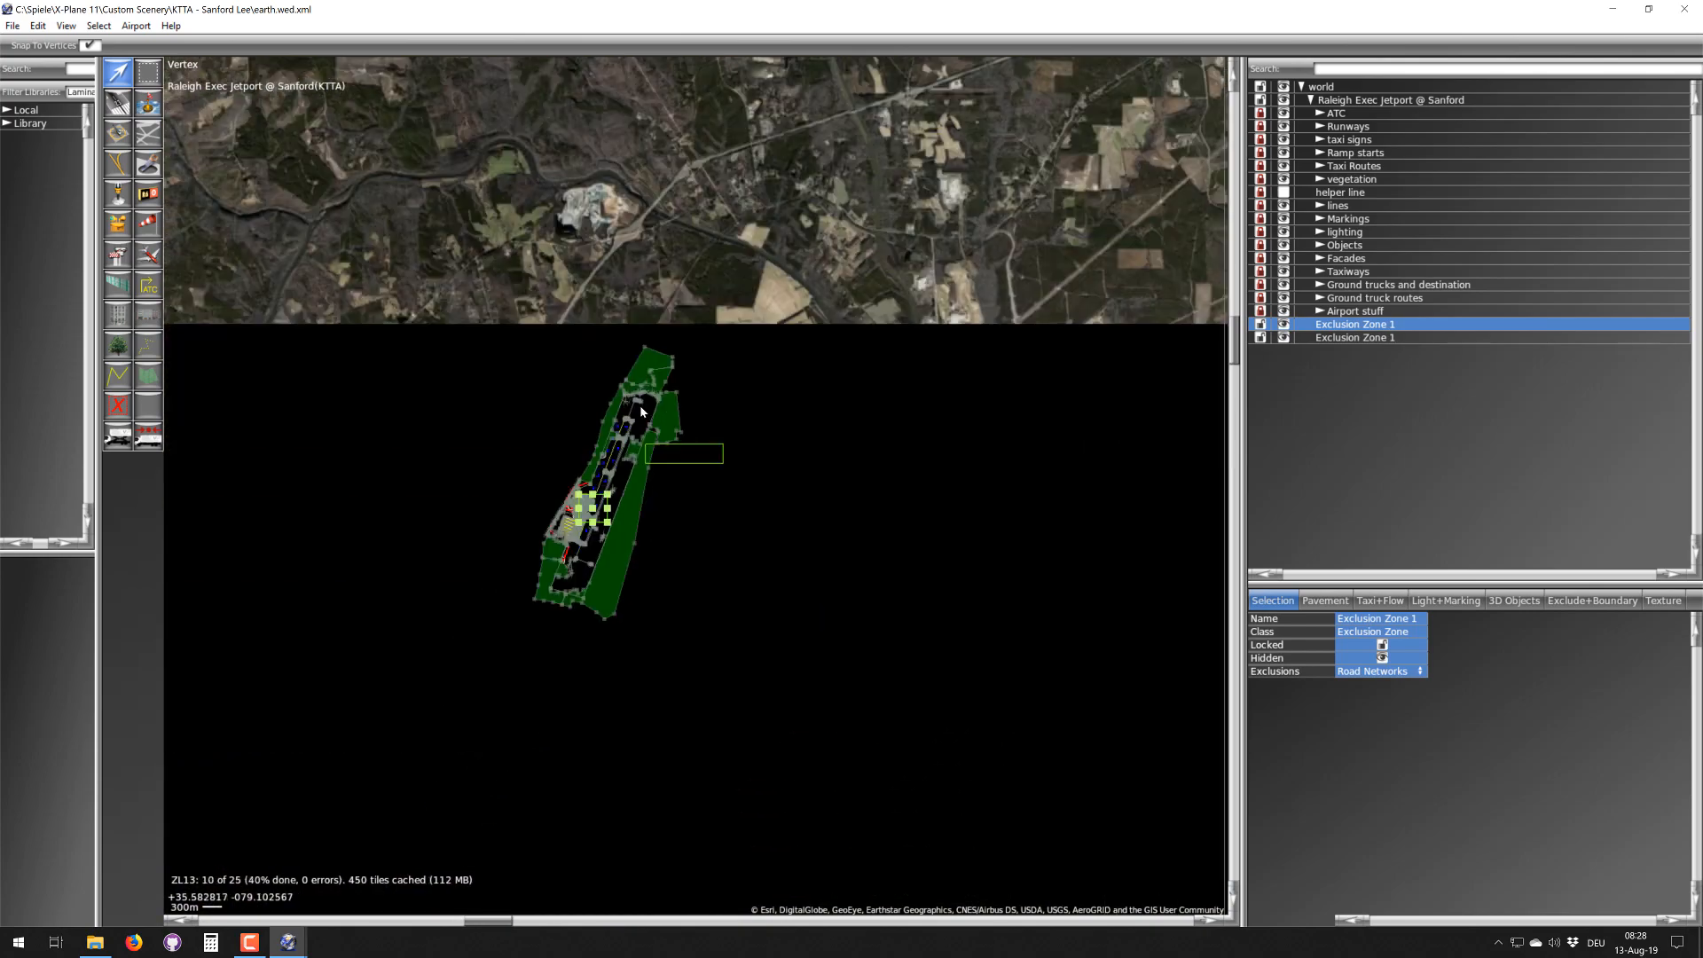
scroll(641, 401, up, 9)
scroll(640, 401, down, 2)
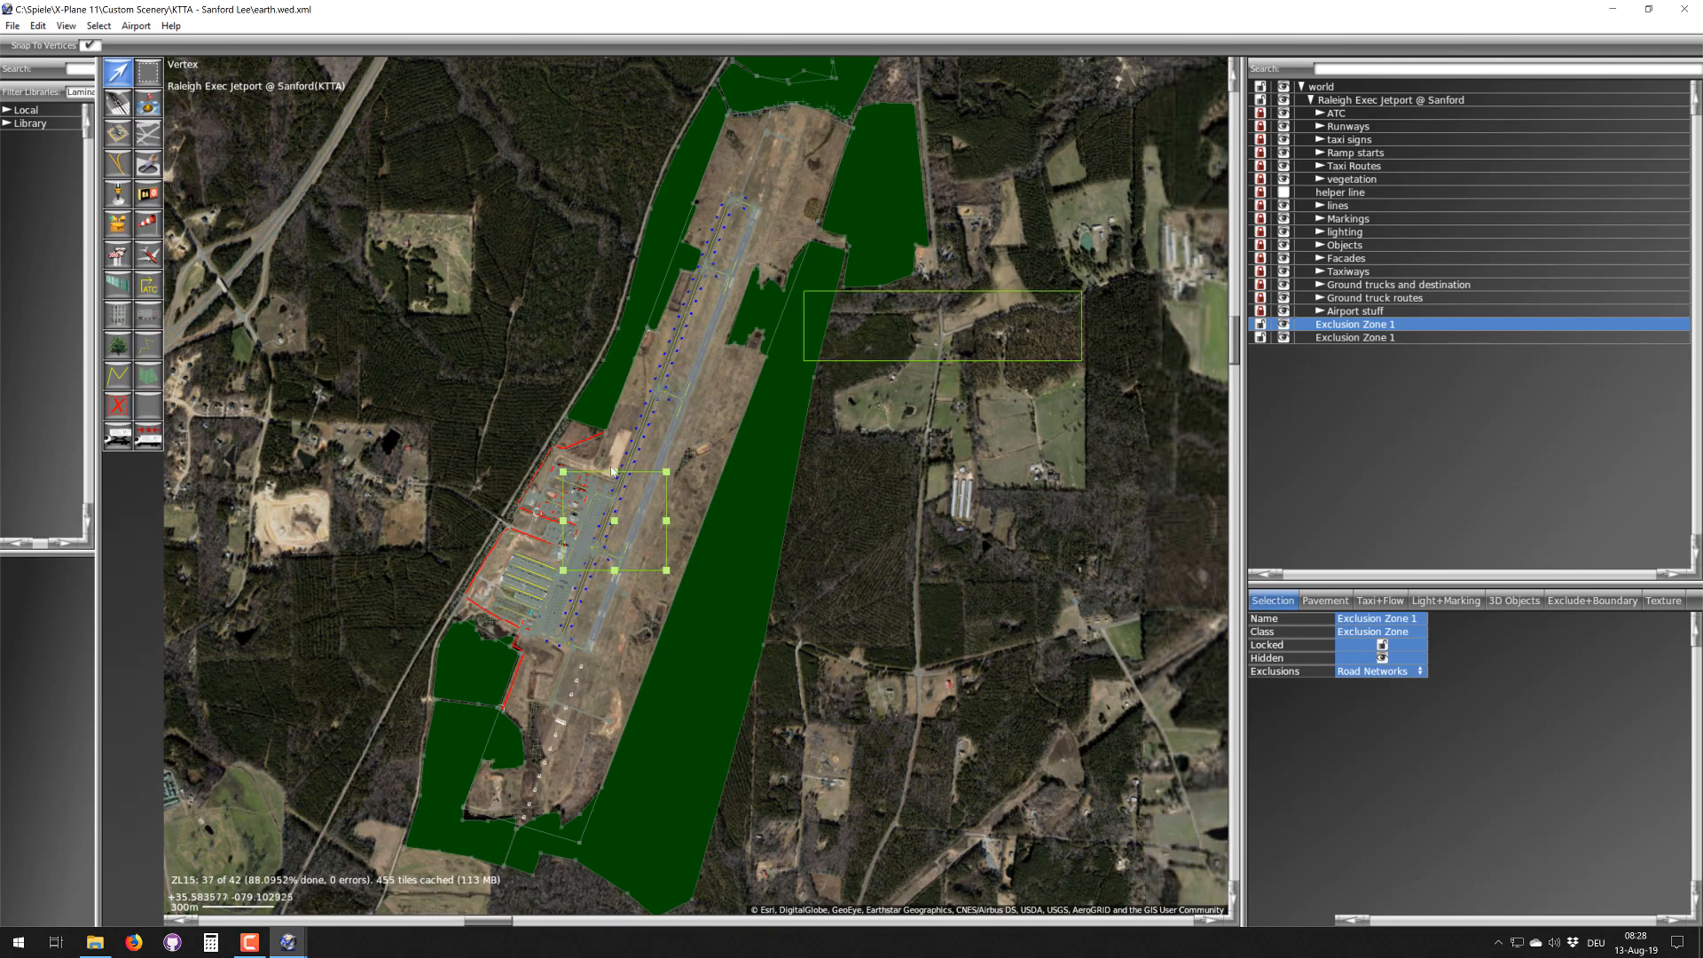
scroll(640, 521, down, 2)
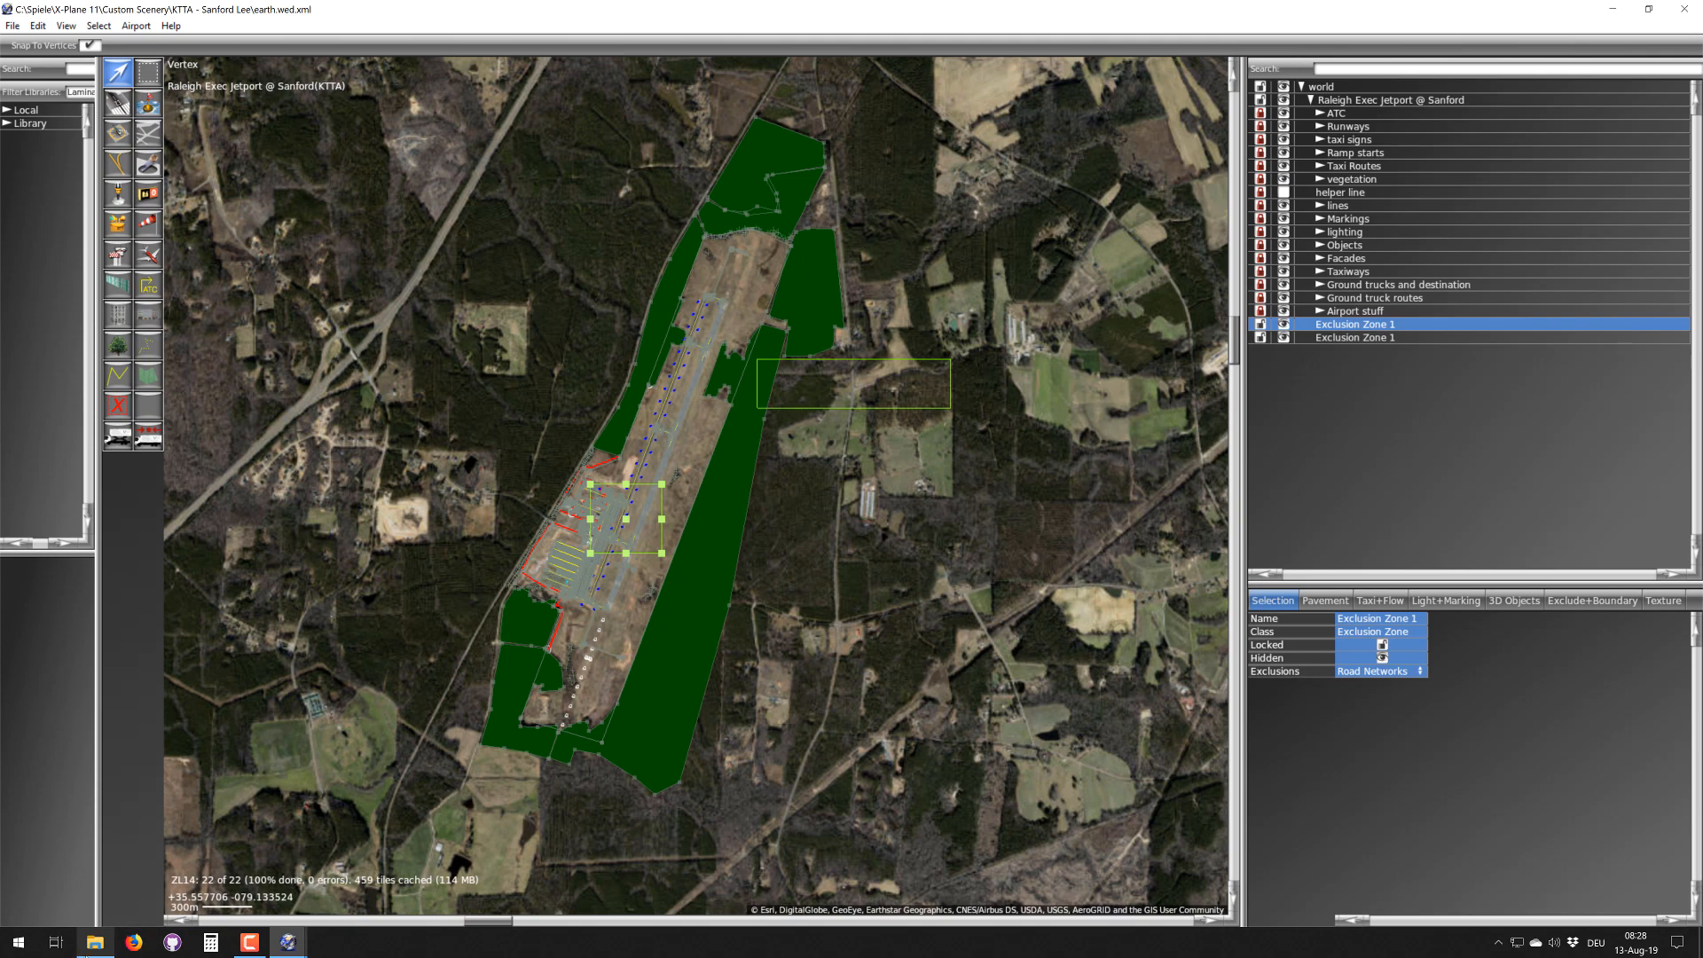
- Open scenery_packs.ini from the X-Plane 11 Custom Scenery folder in Notepad++
click(96, 942)
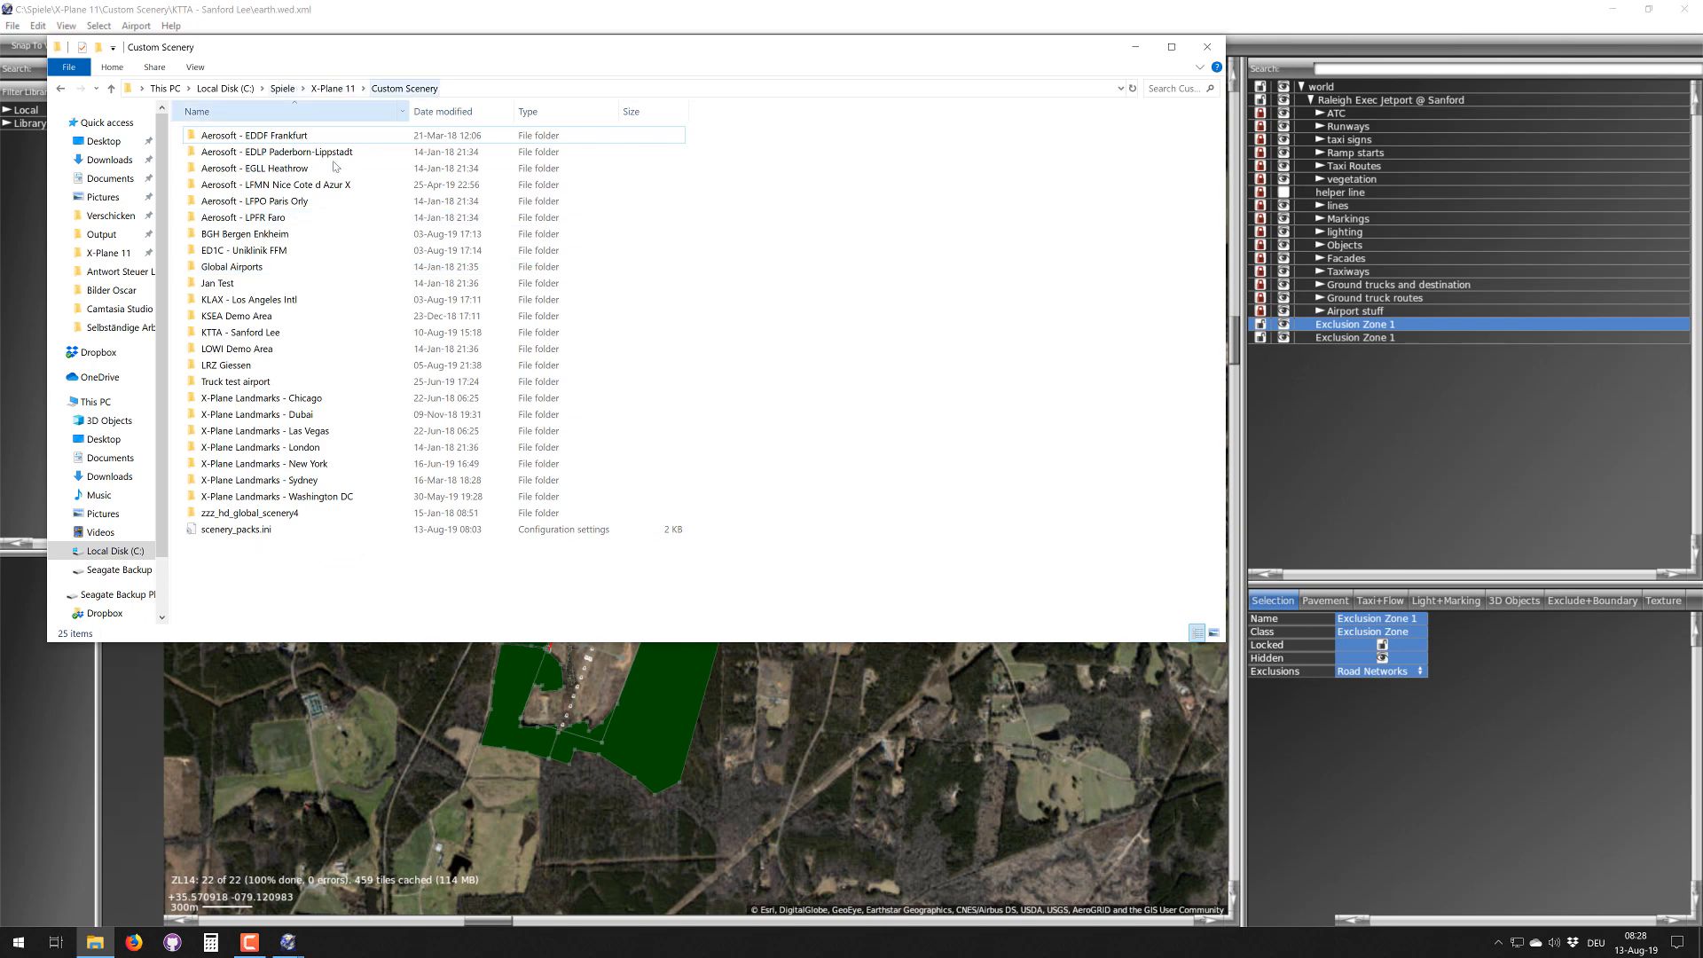
click(246, 530)
right_click(245, 532)
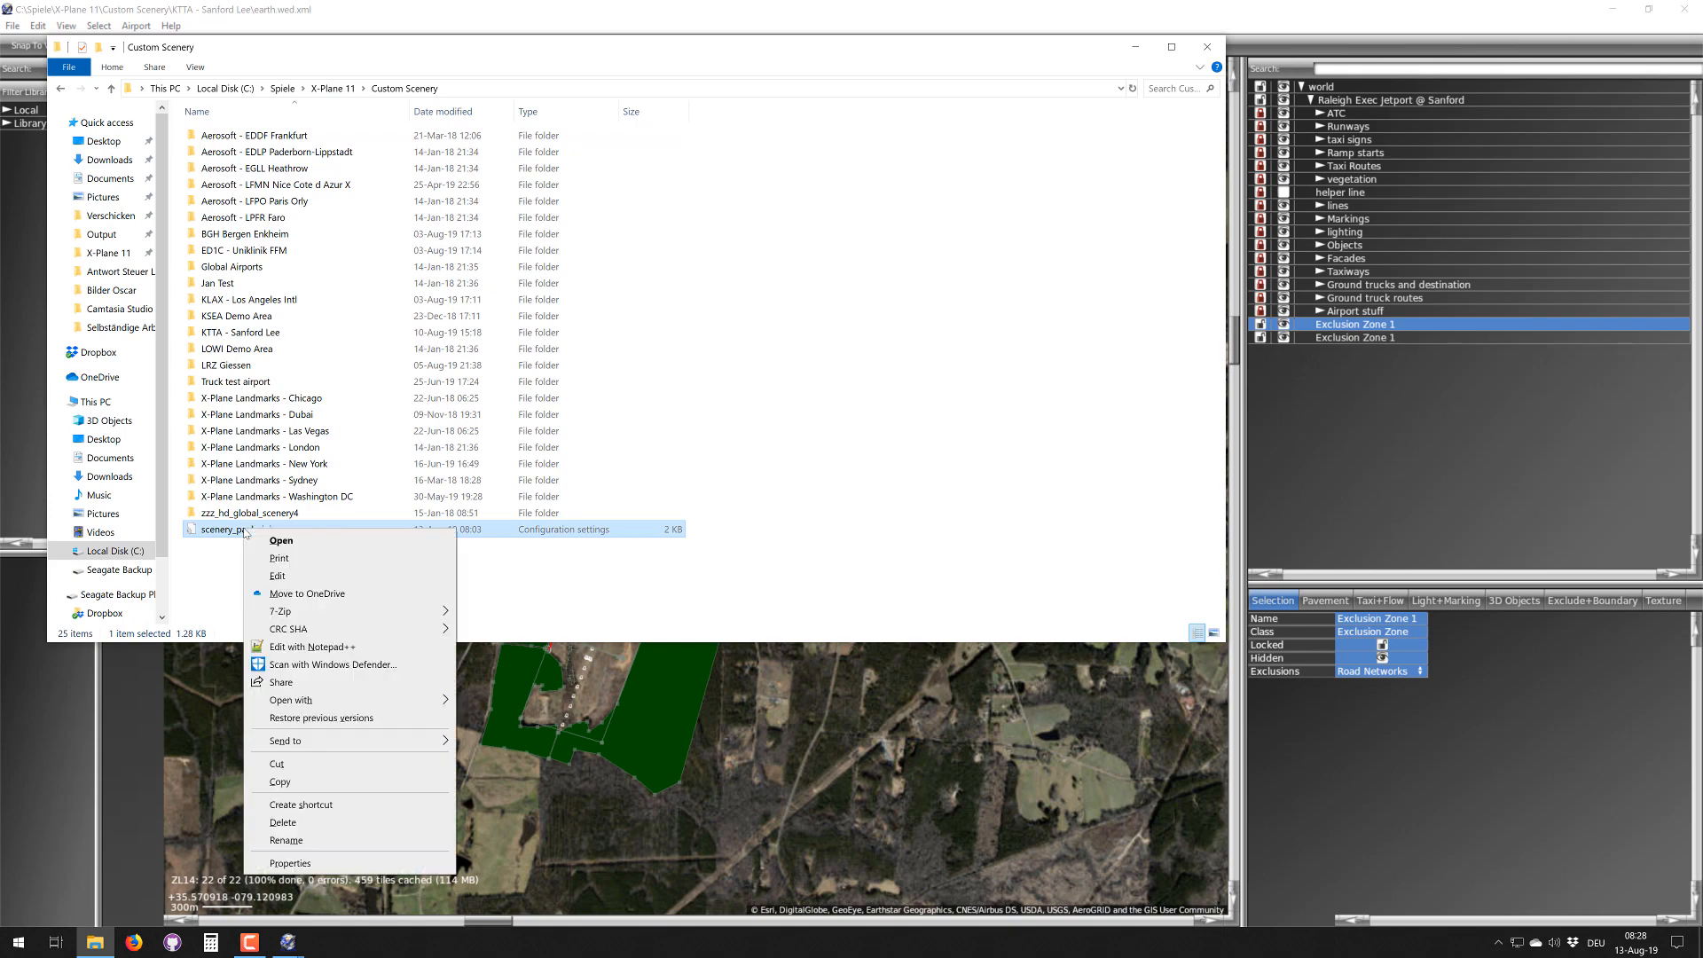
click(297, 648)
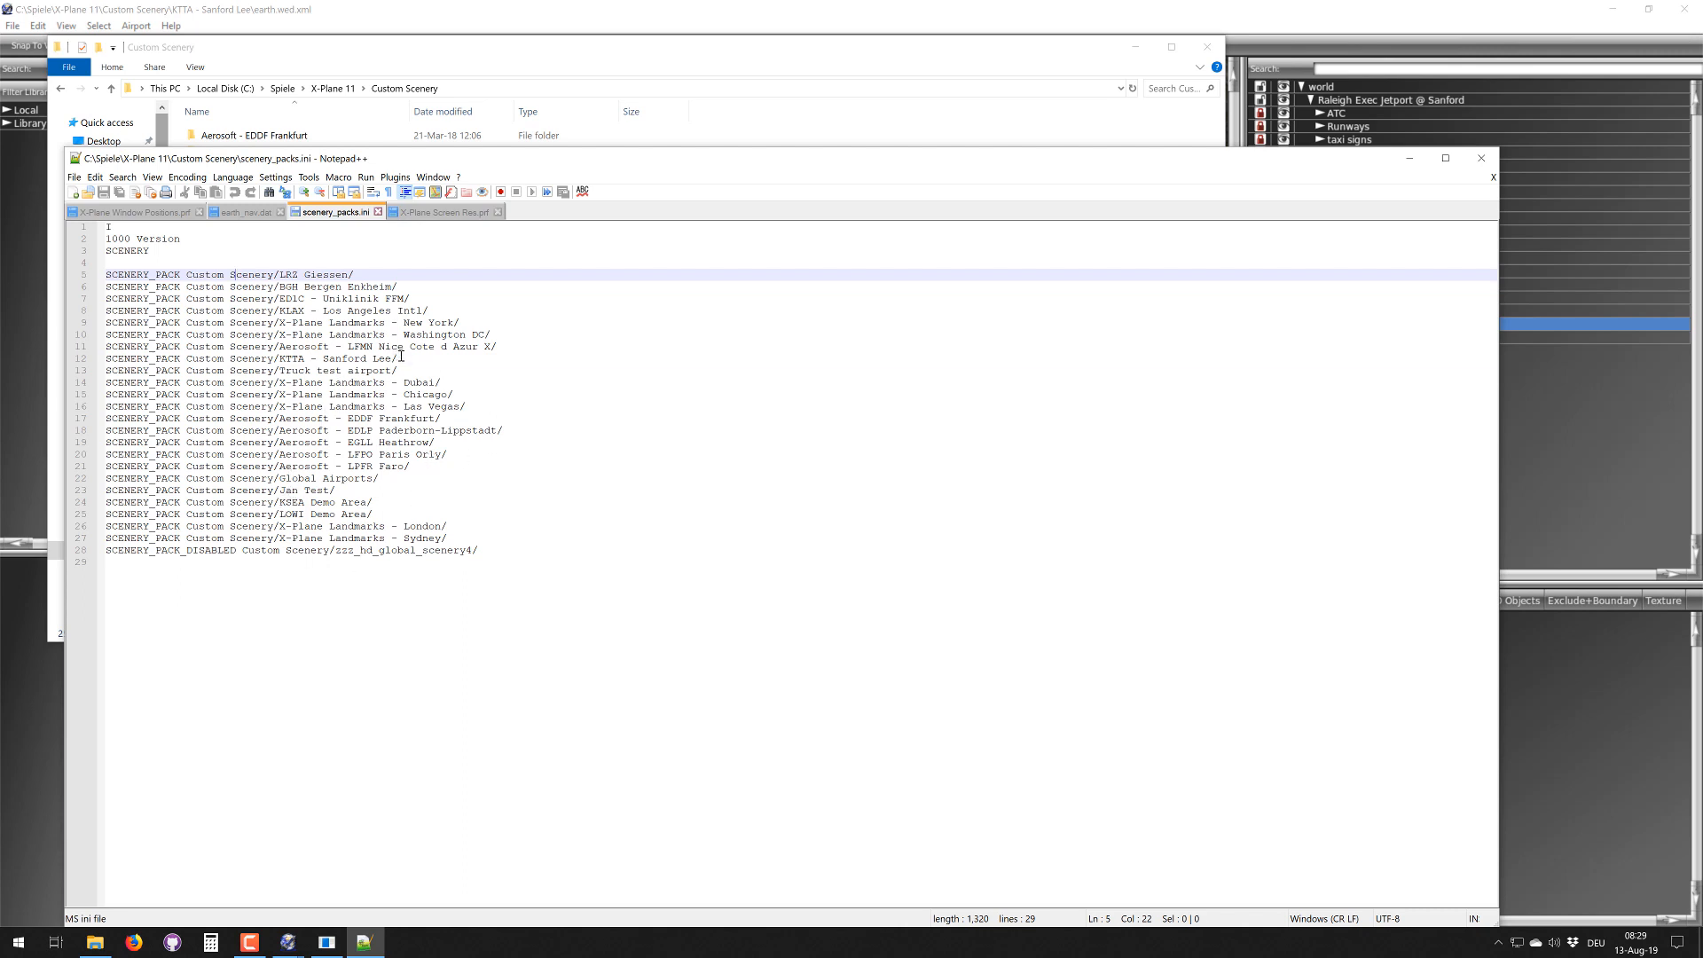
- Review the entries for KTTA - Sanford Lee, the disabled zzz_hd_global_scenery4 pack and Global Airports
drag(398, 359, 101, 364)
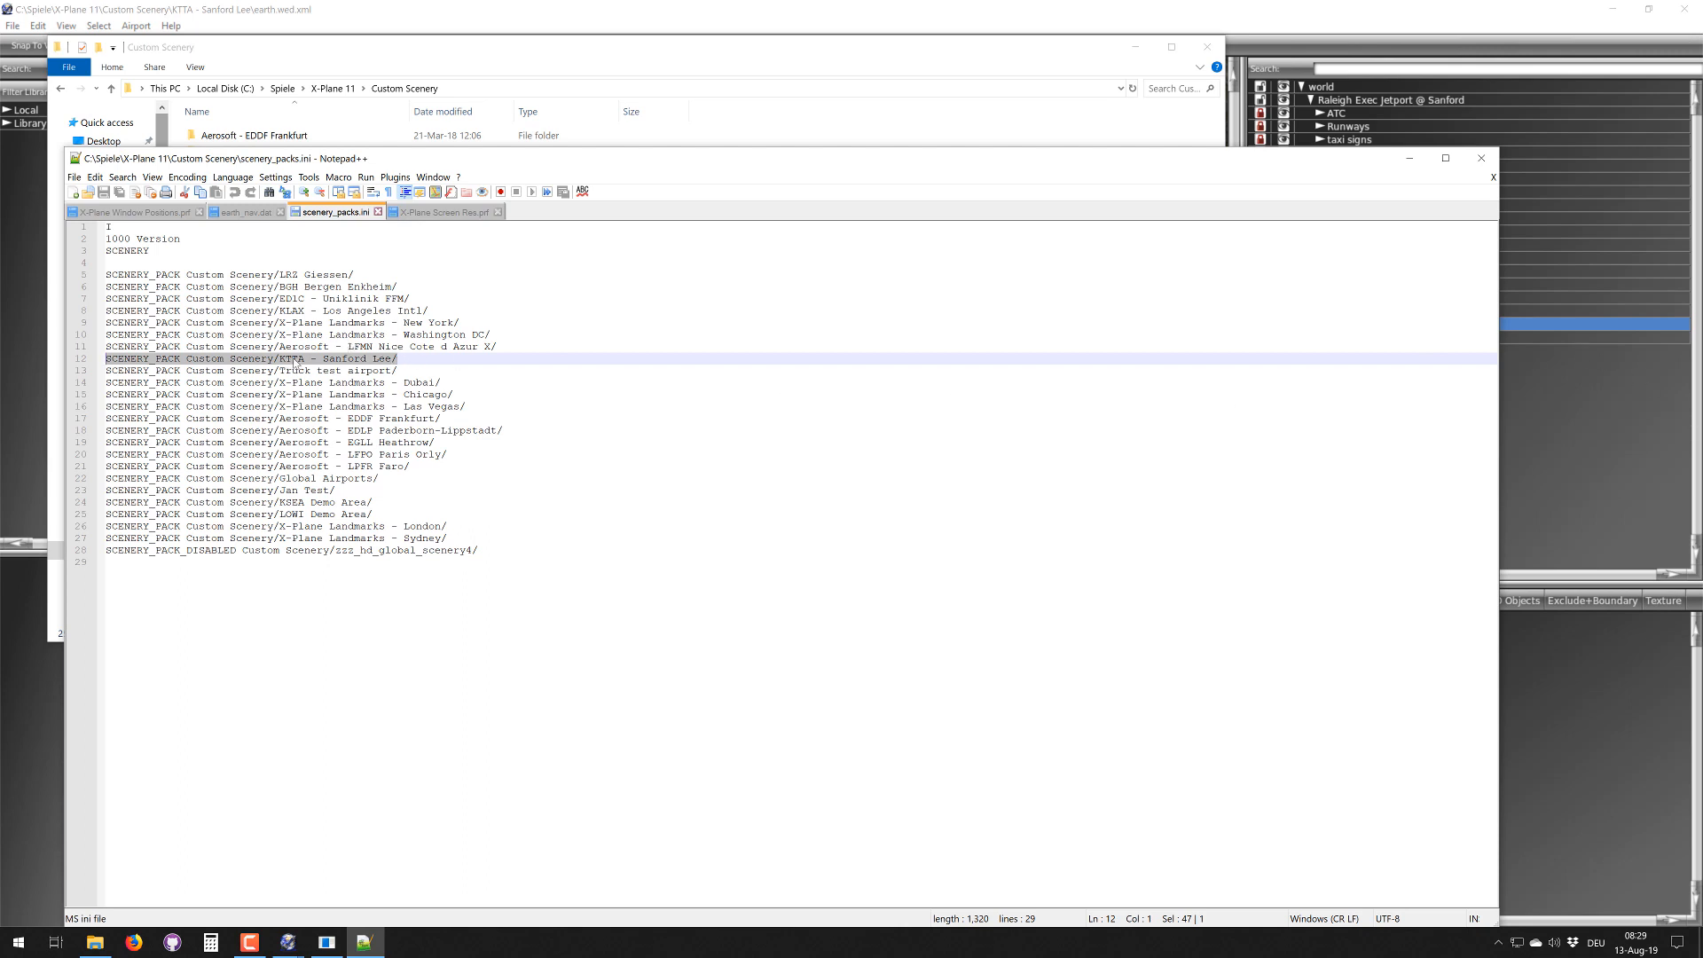
click(288, 552)
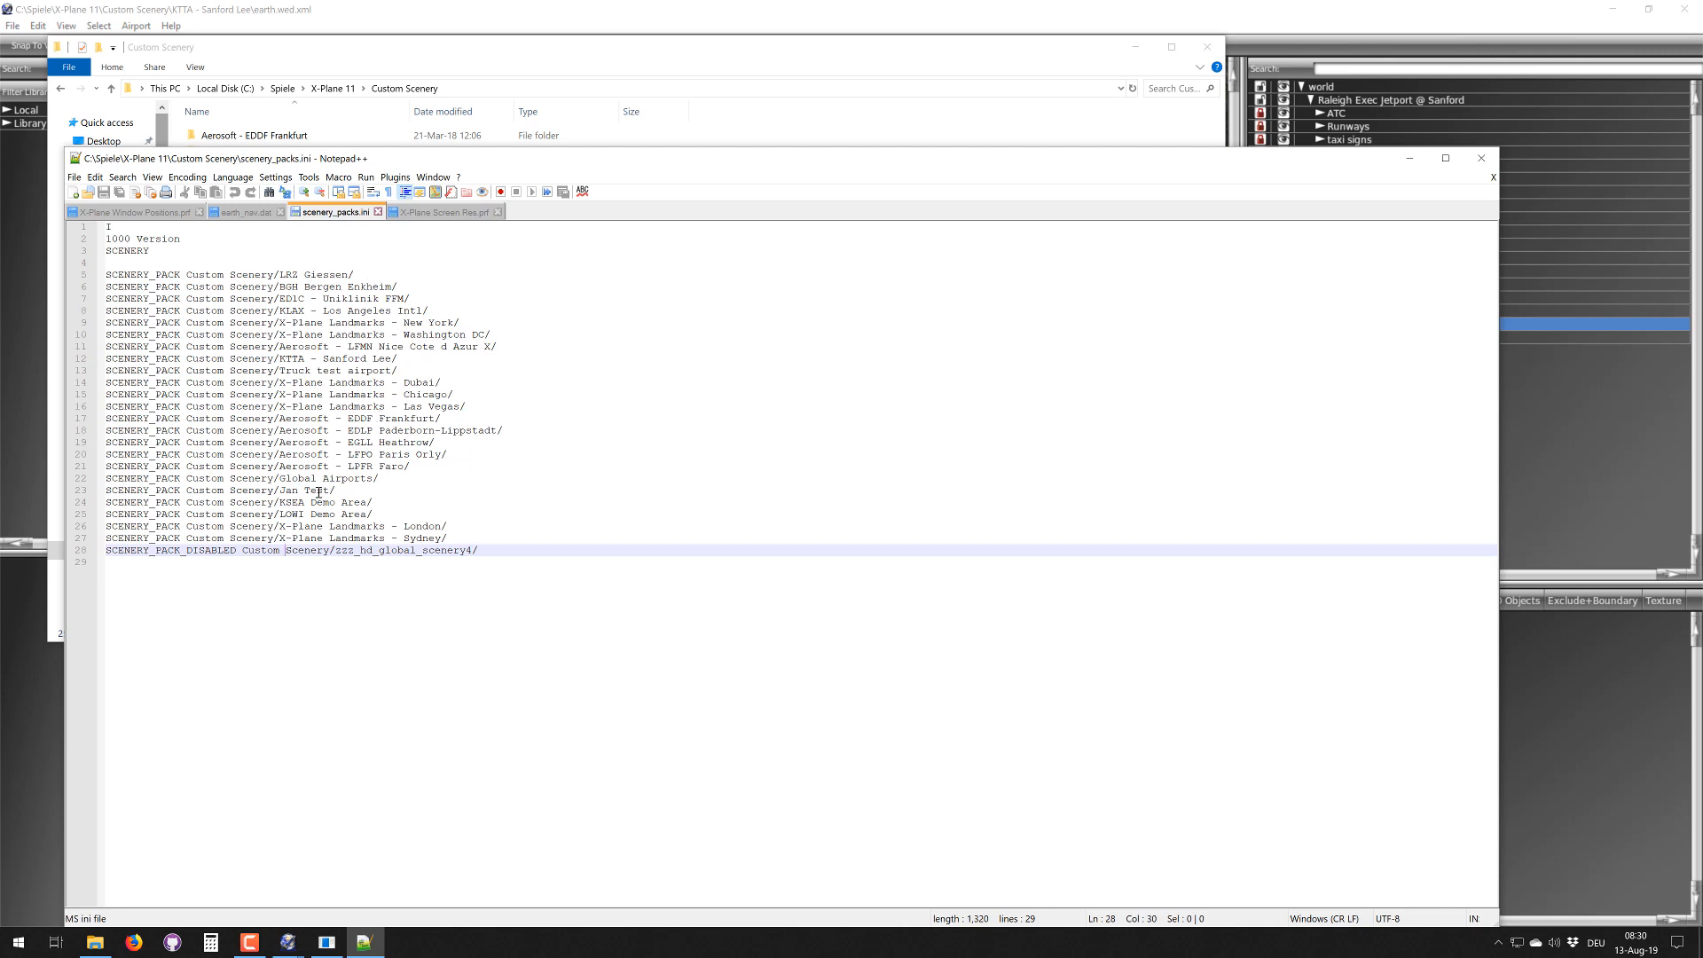
drag(390, 473, 110, 478)
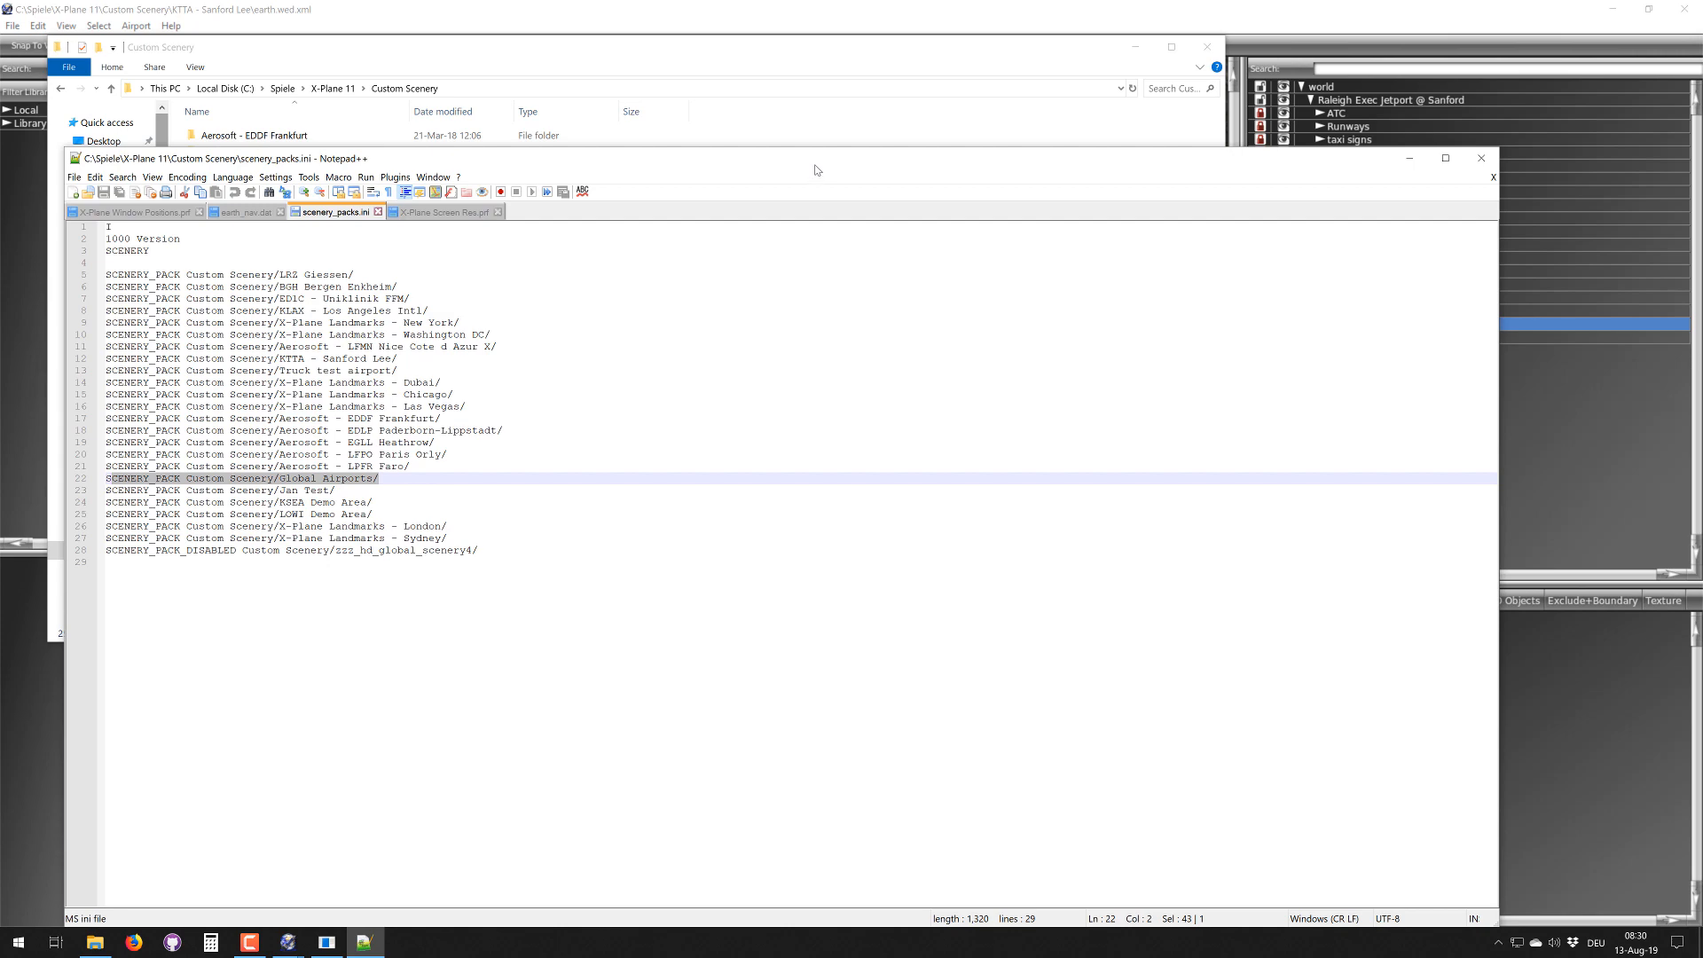
- Switch to WorldEditor, select the Raleigh Exec Jetport @ Sanford airport and view it with both exclusion zones
drag(814, 159, 784, 378)
click(1356, 101)
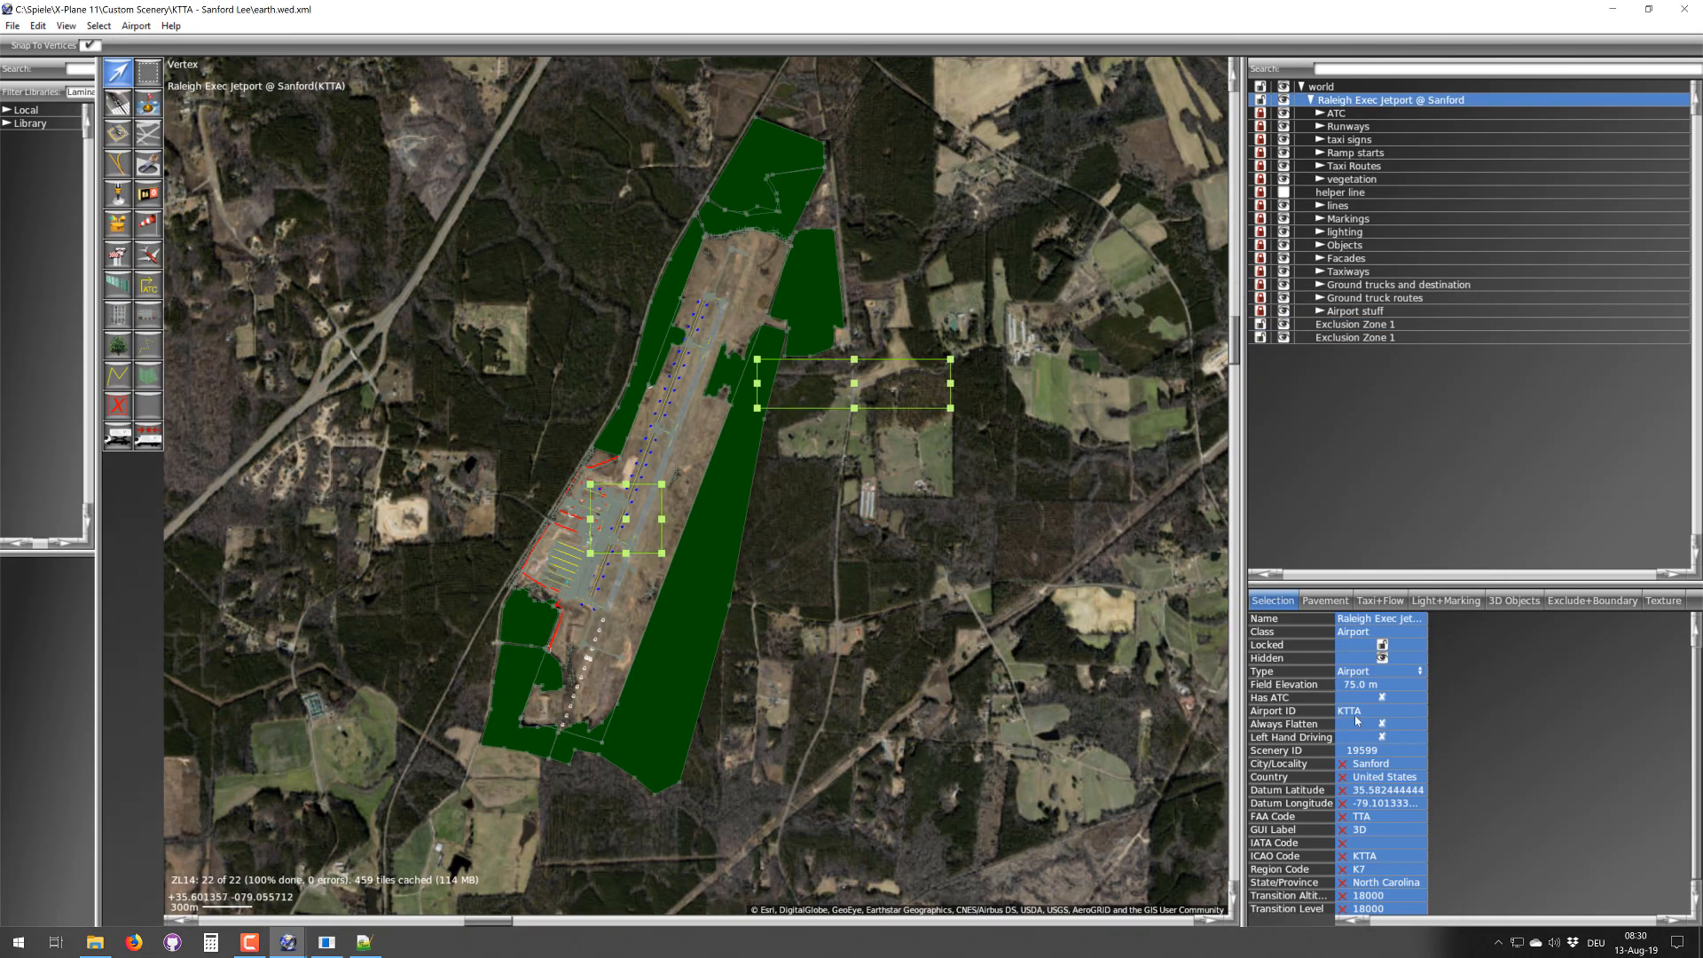
scroll(682, 490, up, 2)
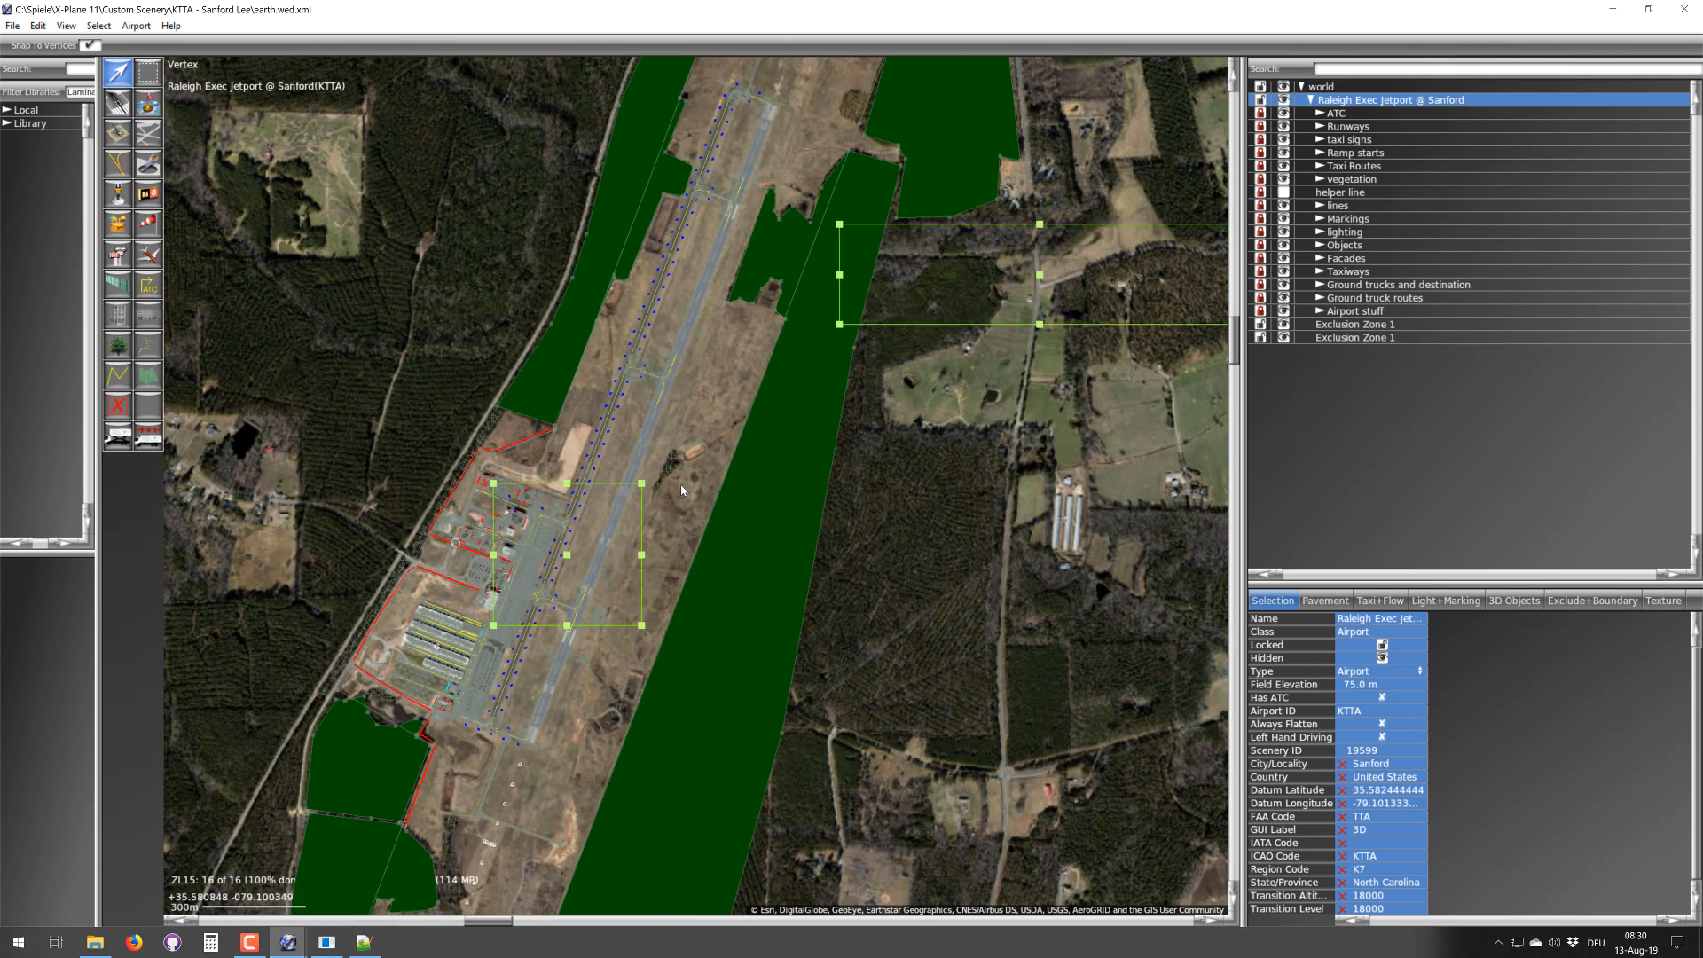
scroll(682, 490, down, 1)
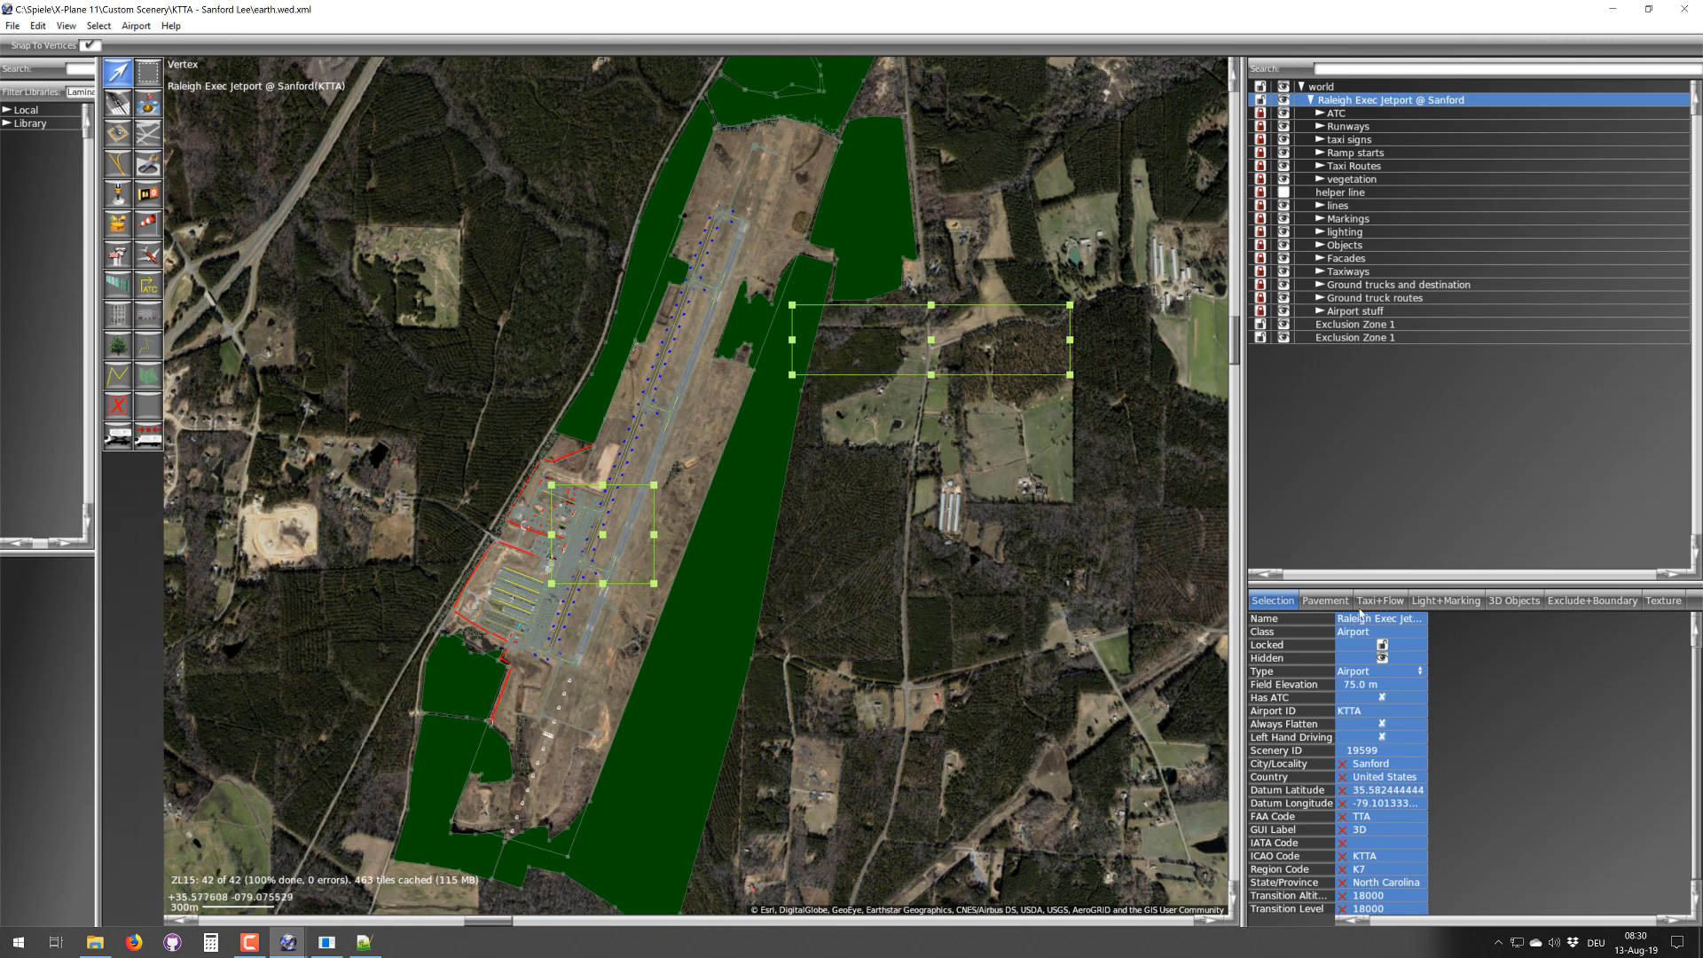
- Switch back to Notepad++ and disable the Global Airports pack by changing its entry's prefix to SCENERY_PACK_DISABLED
click(363, 942)
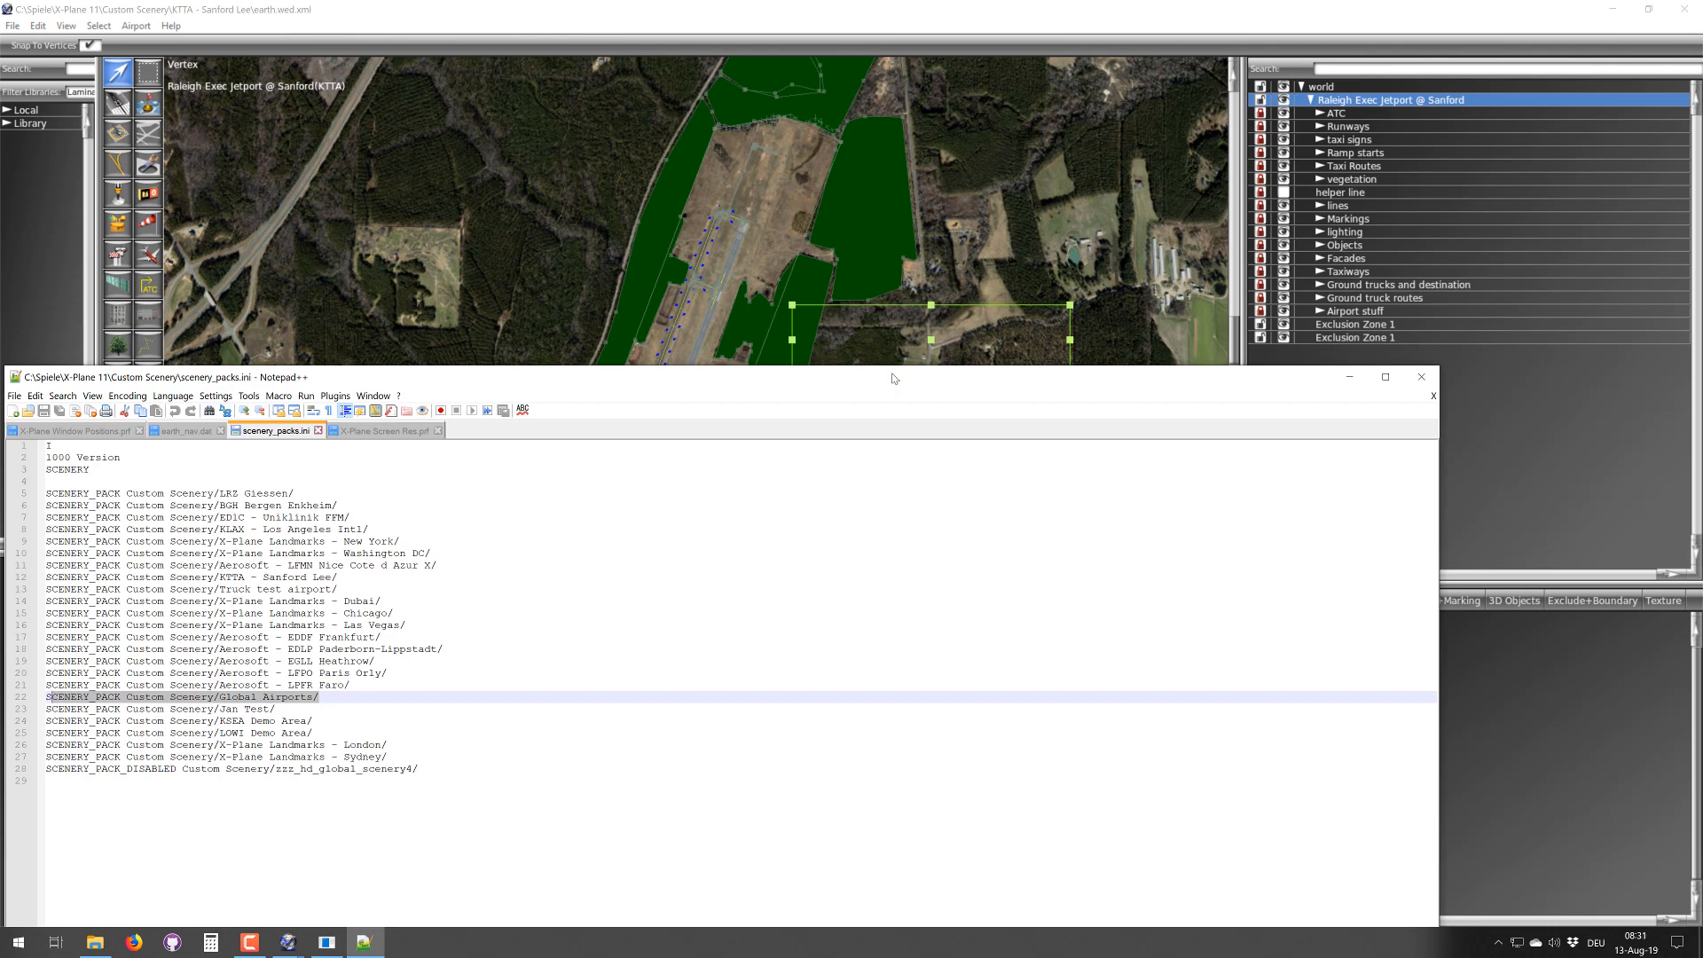
drag(894, 382, 964, 579)
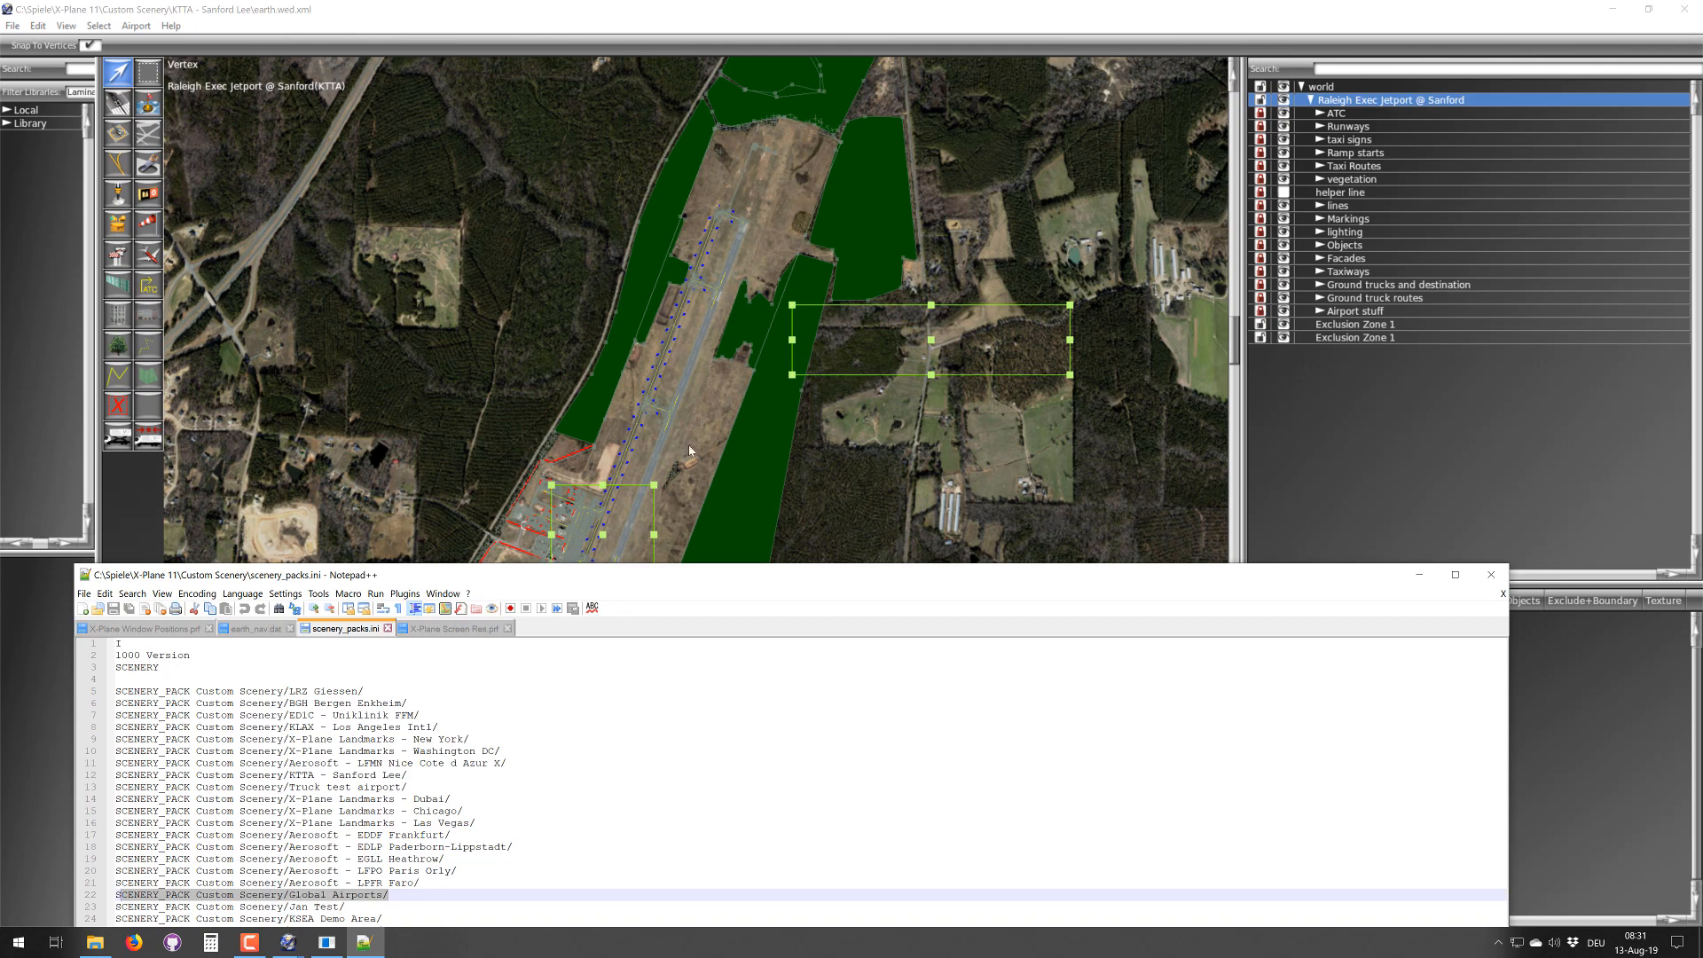
drag(705, 587, 761, 343)
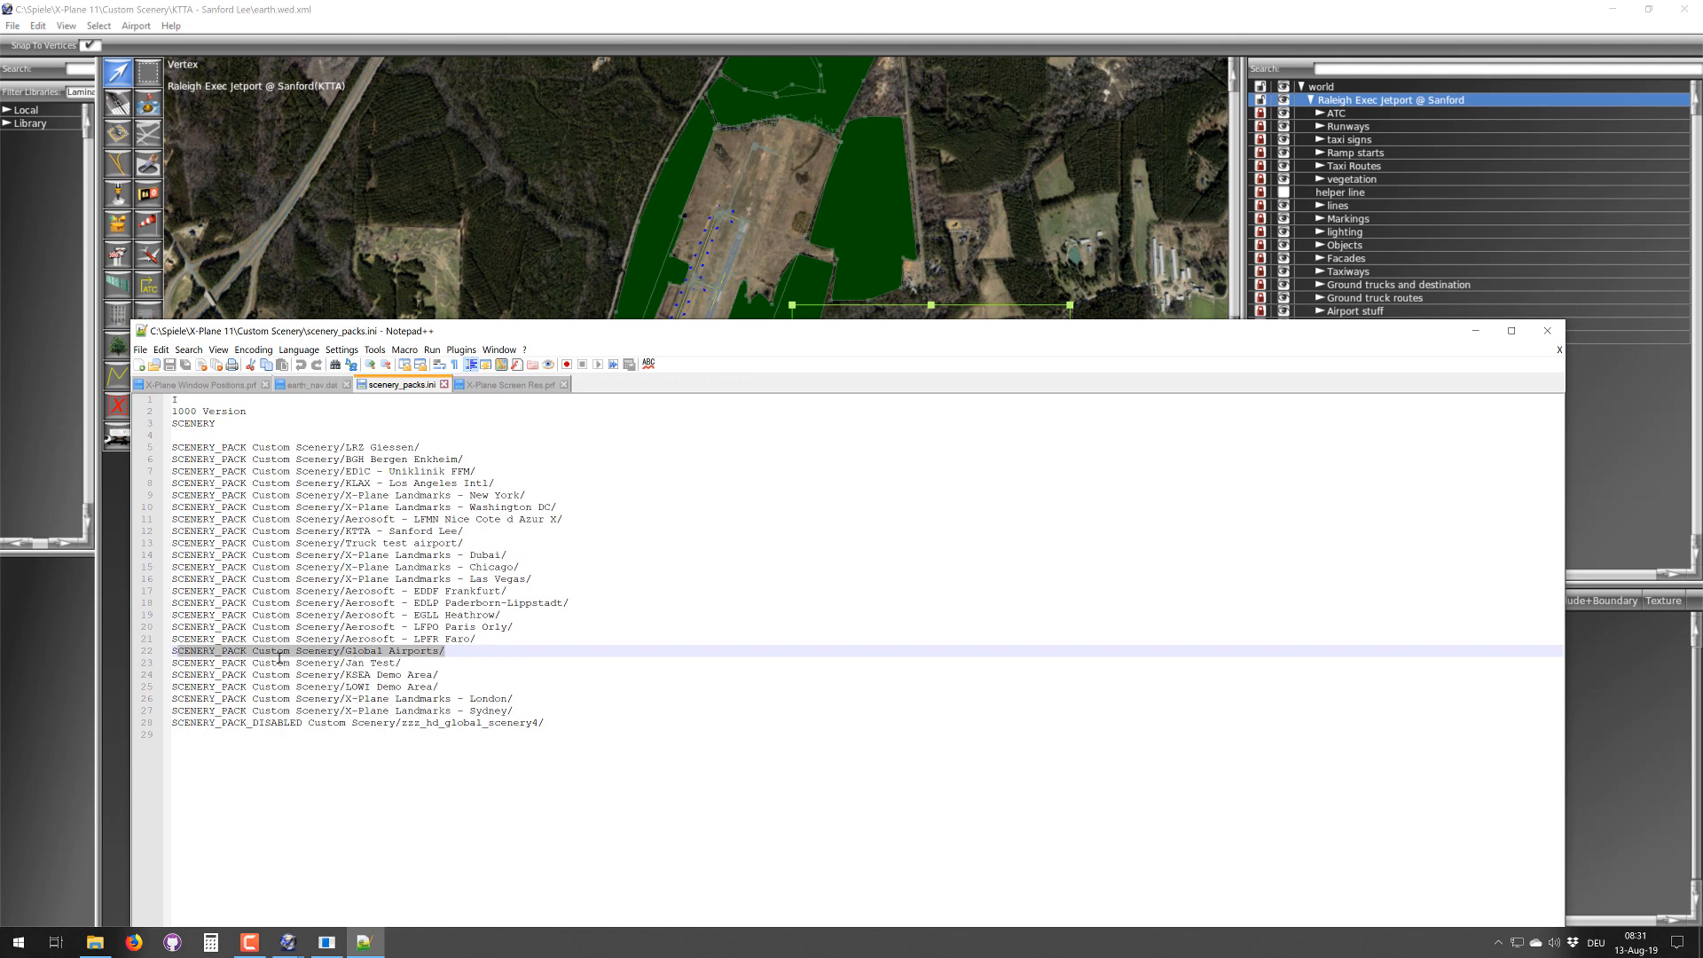
click(249, 651)
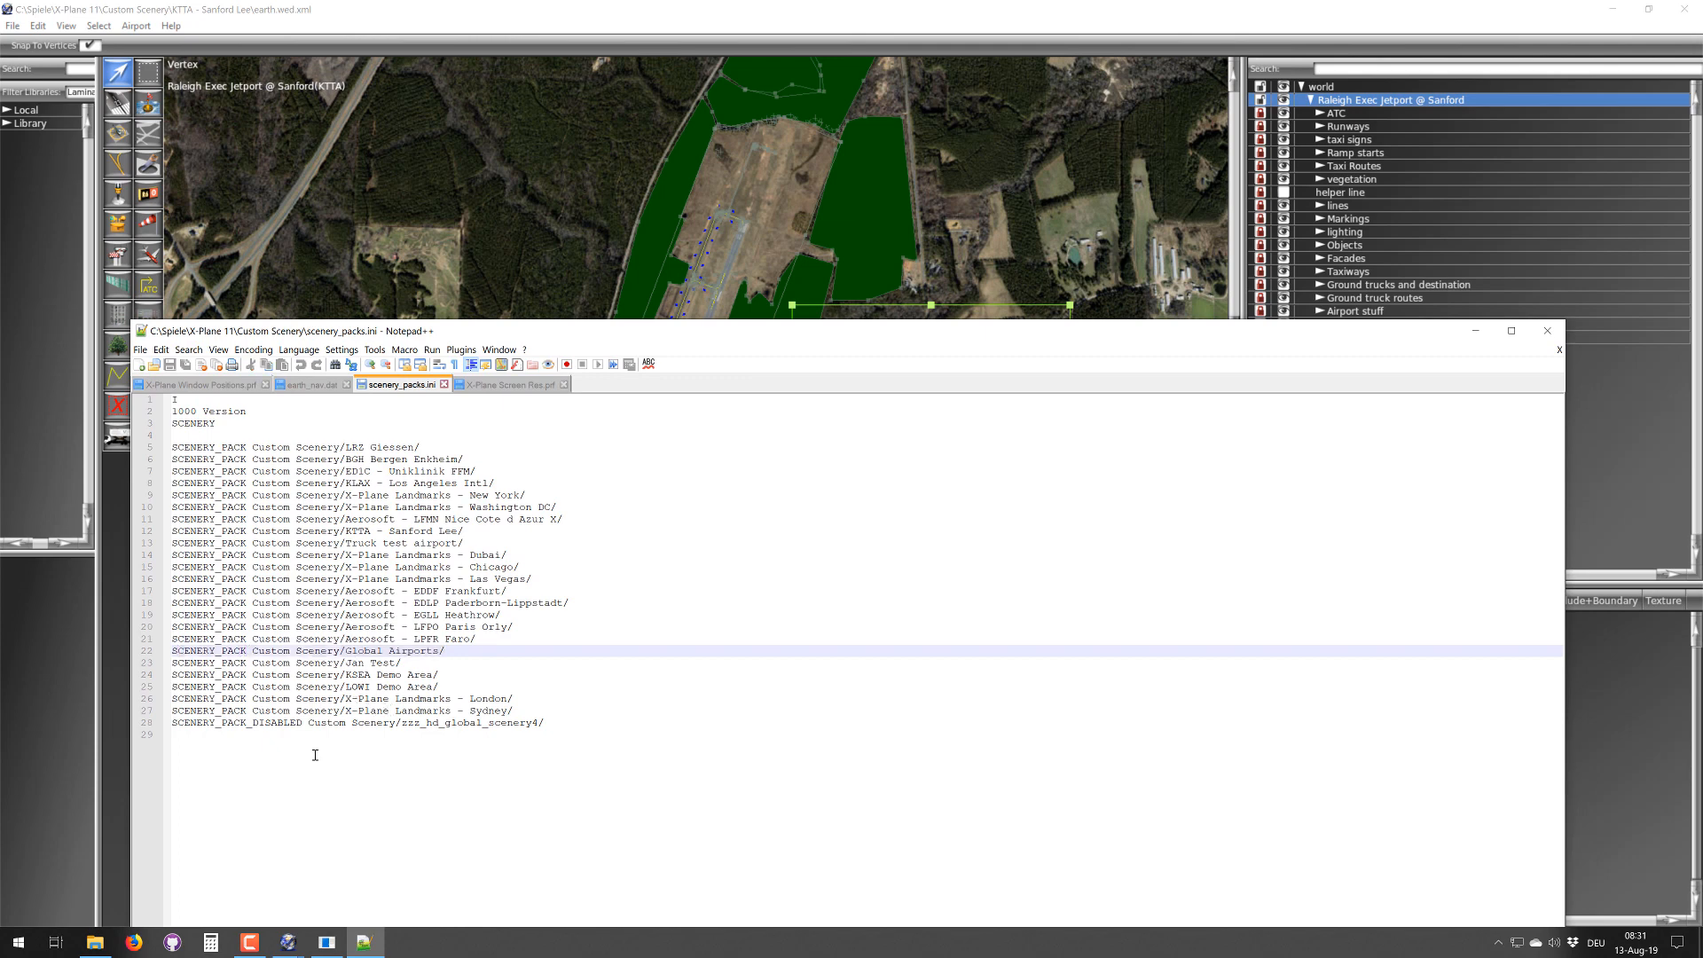
text(_DF)
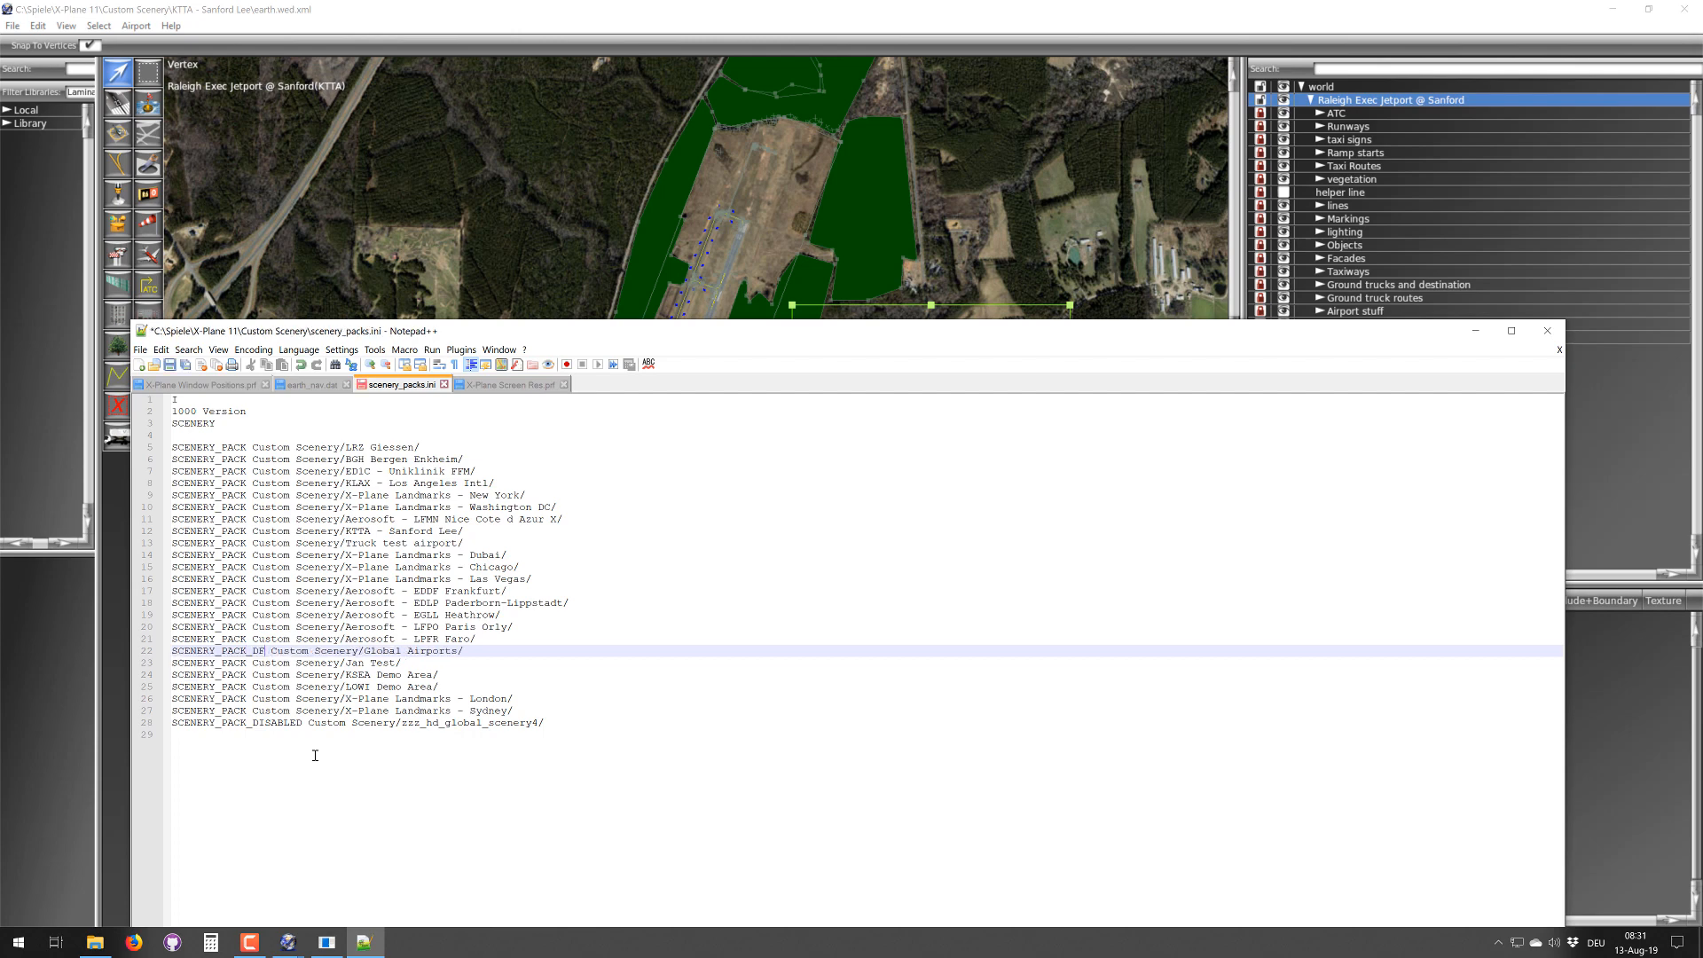
key(BackSpace)
text(ISABLED)
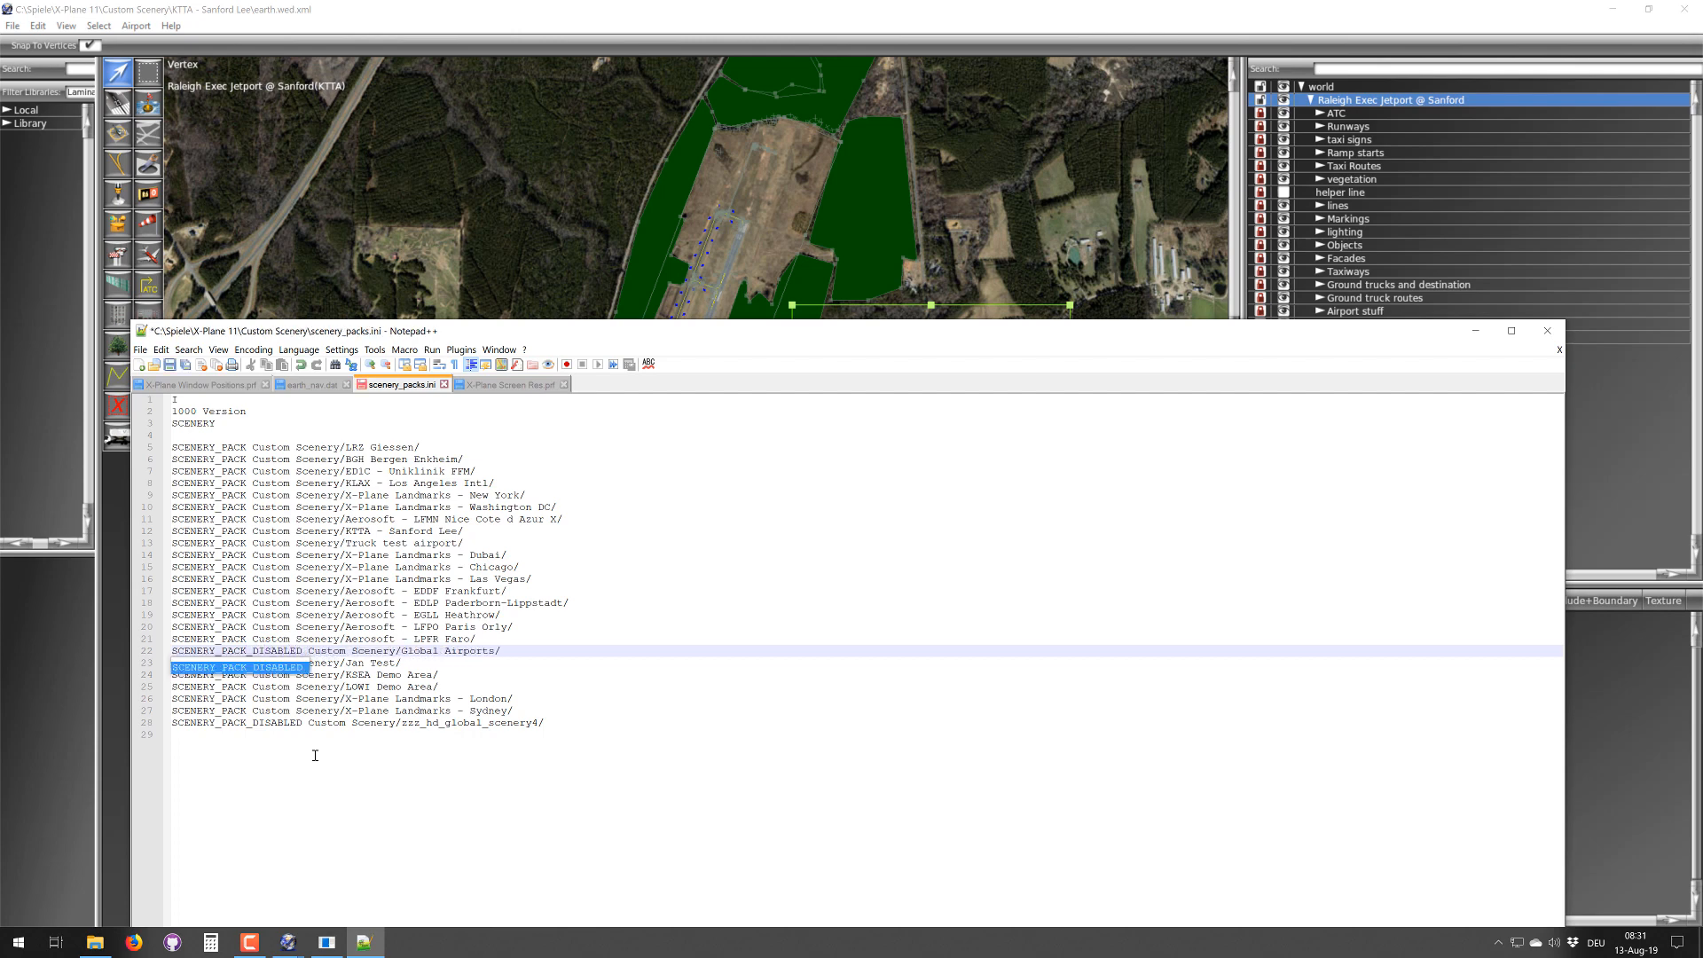
key(Escape)
click(265, 723)
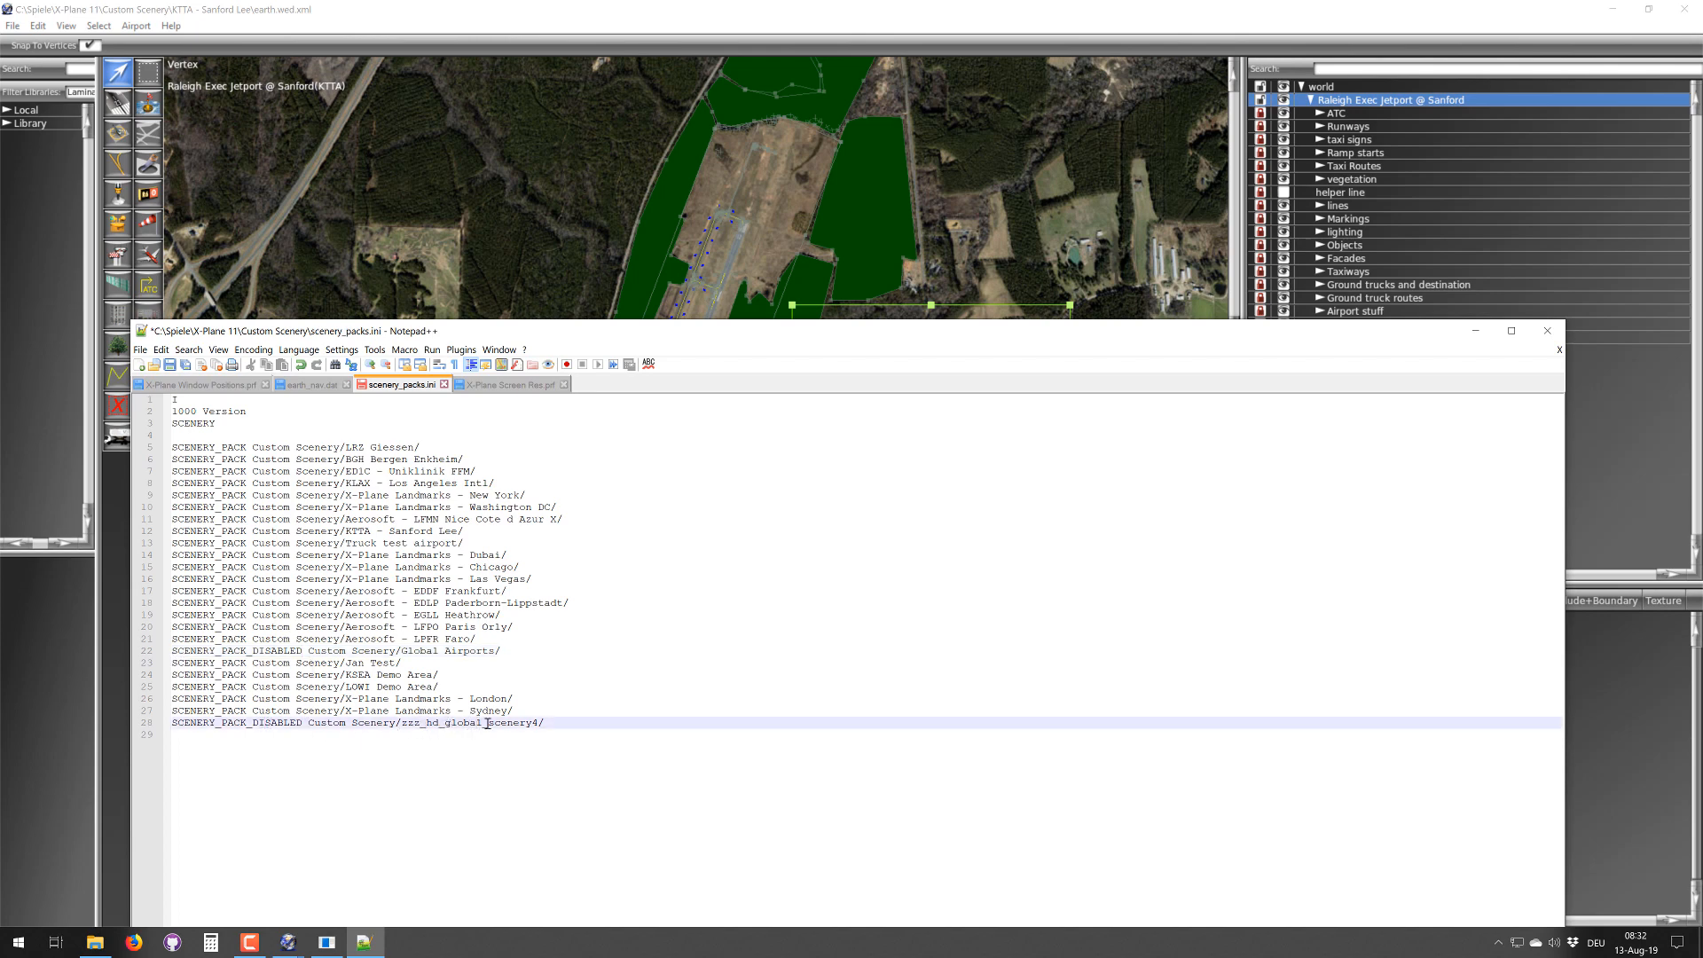
click(293, 651)
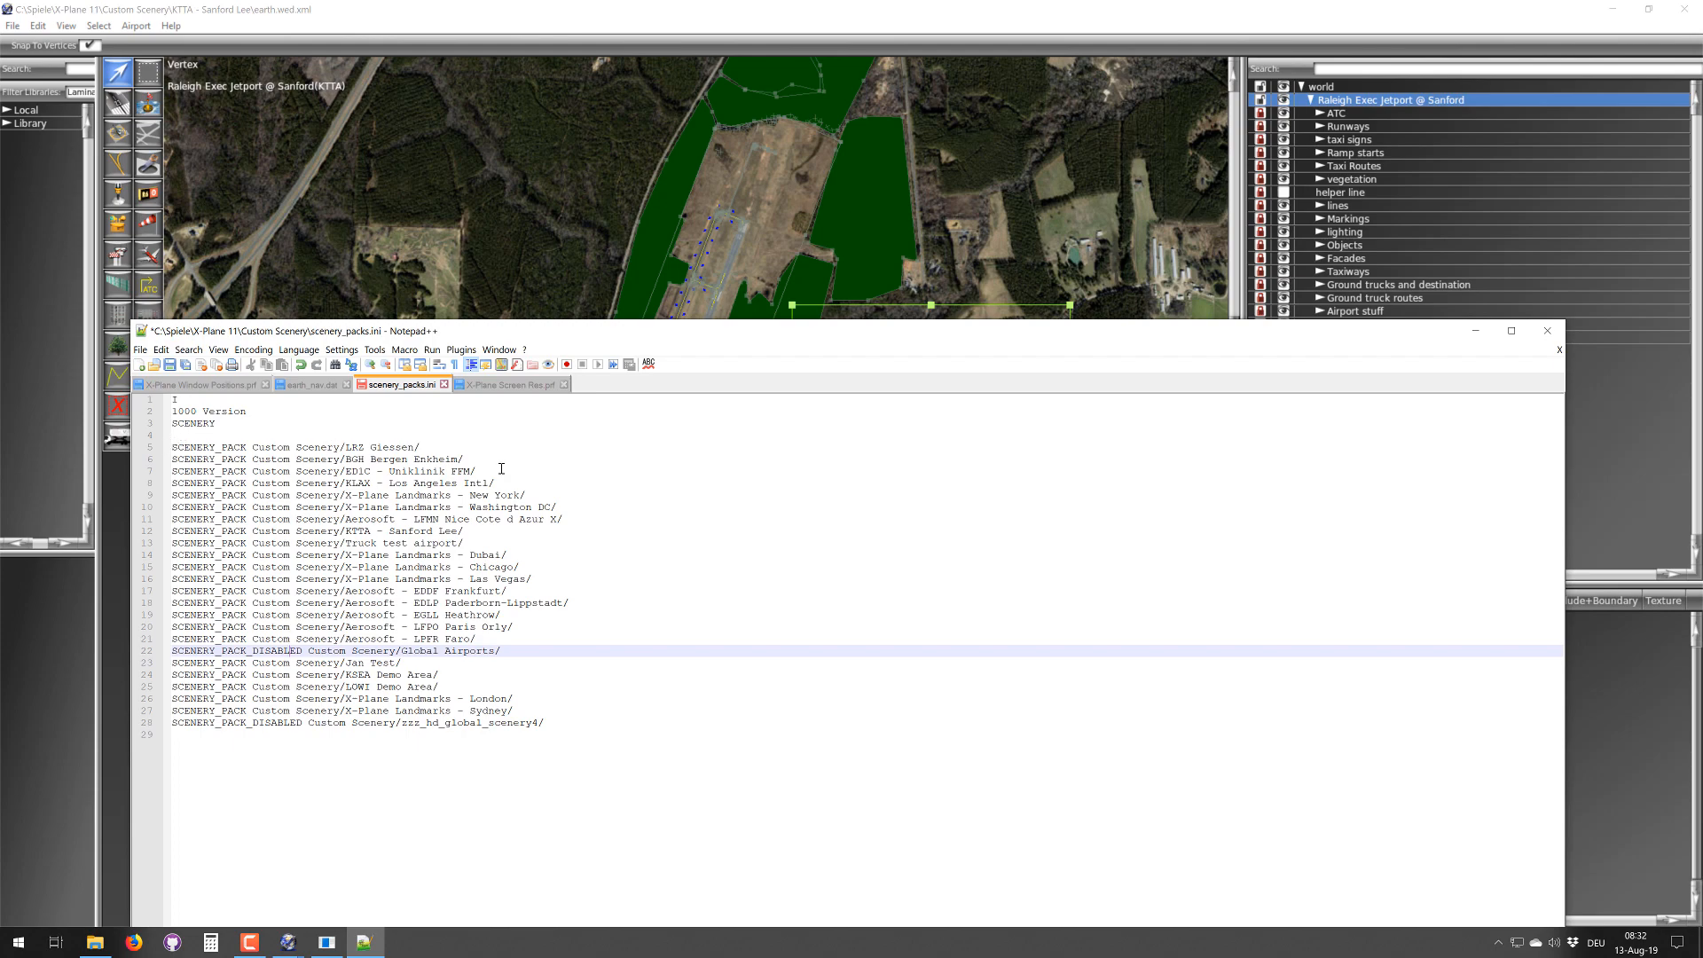
- Return to WorldEditor and examine the airport, its exclusion zones and the land to the south on the aerial imagery
drag(685, 336, 698, 473)
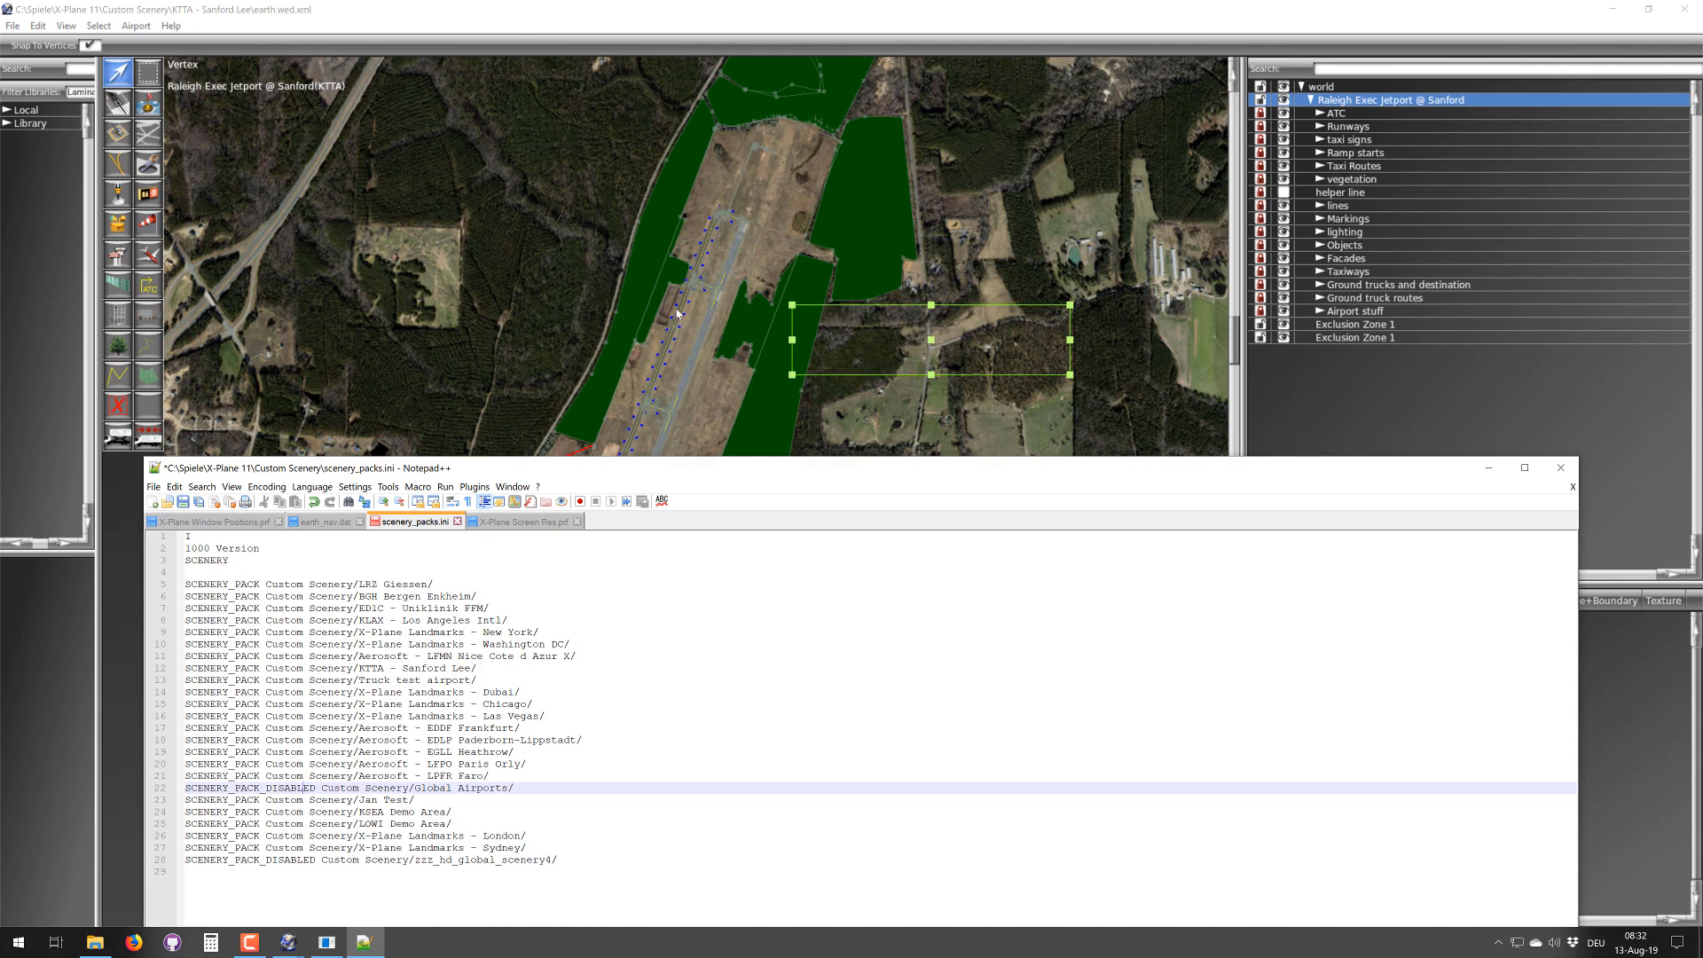
scroll(677, 313, down, 5)
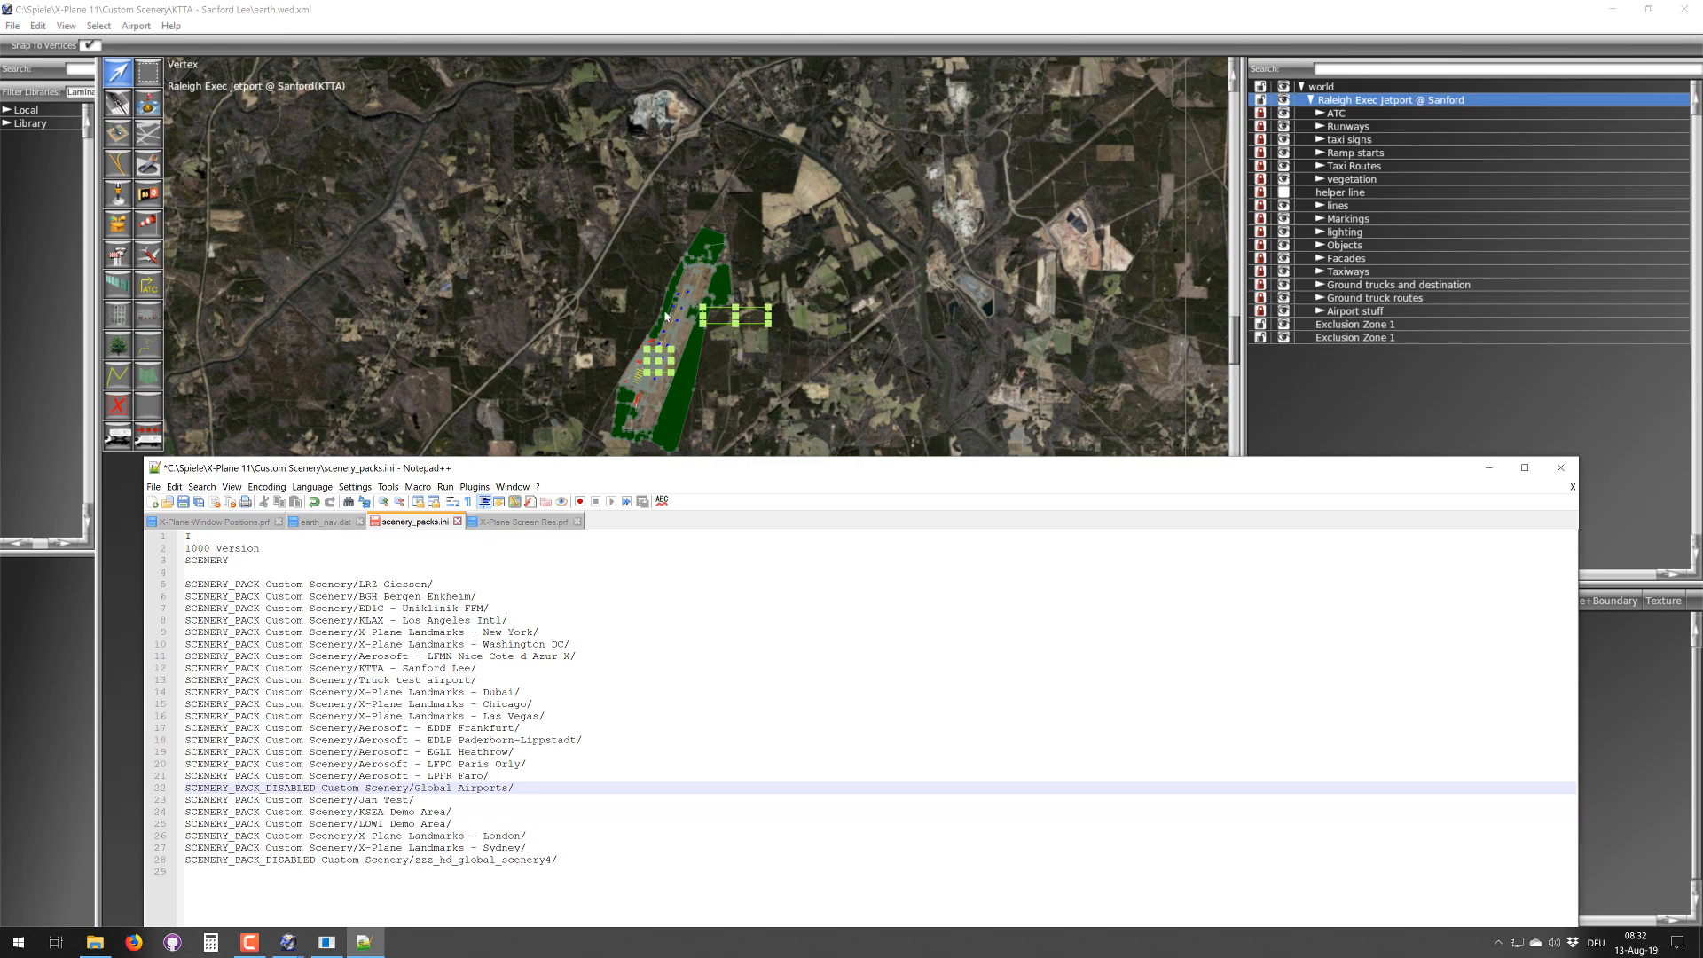
scroll(667, 316, up, 5)
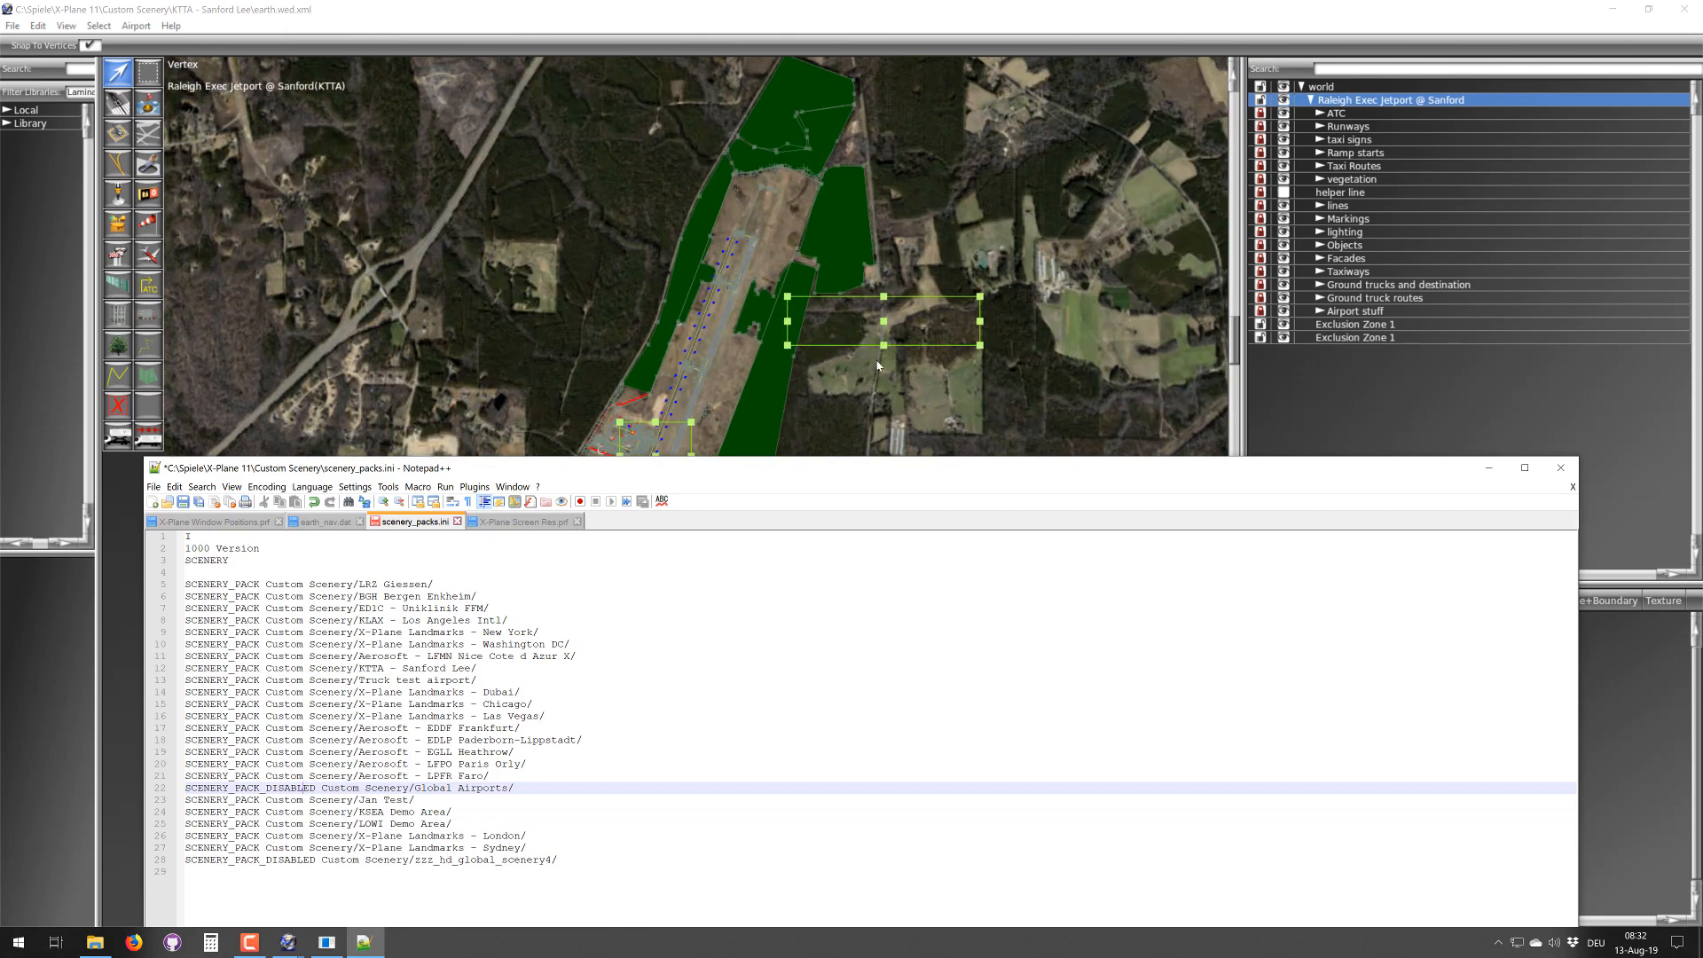
scroll(876, 365, up, 1)
scroll(877, 364, down, 6)
right_drag(831, 425, 788, 262)
scroll(788, 262, up, 3)
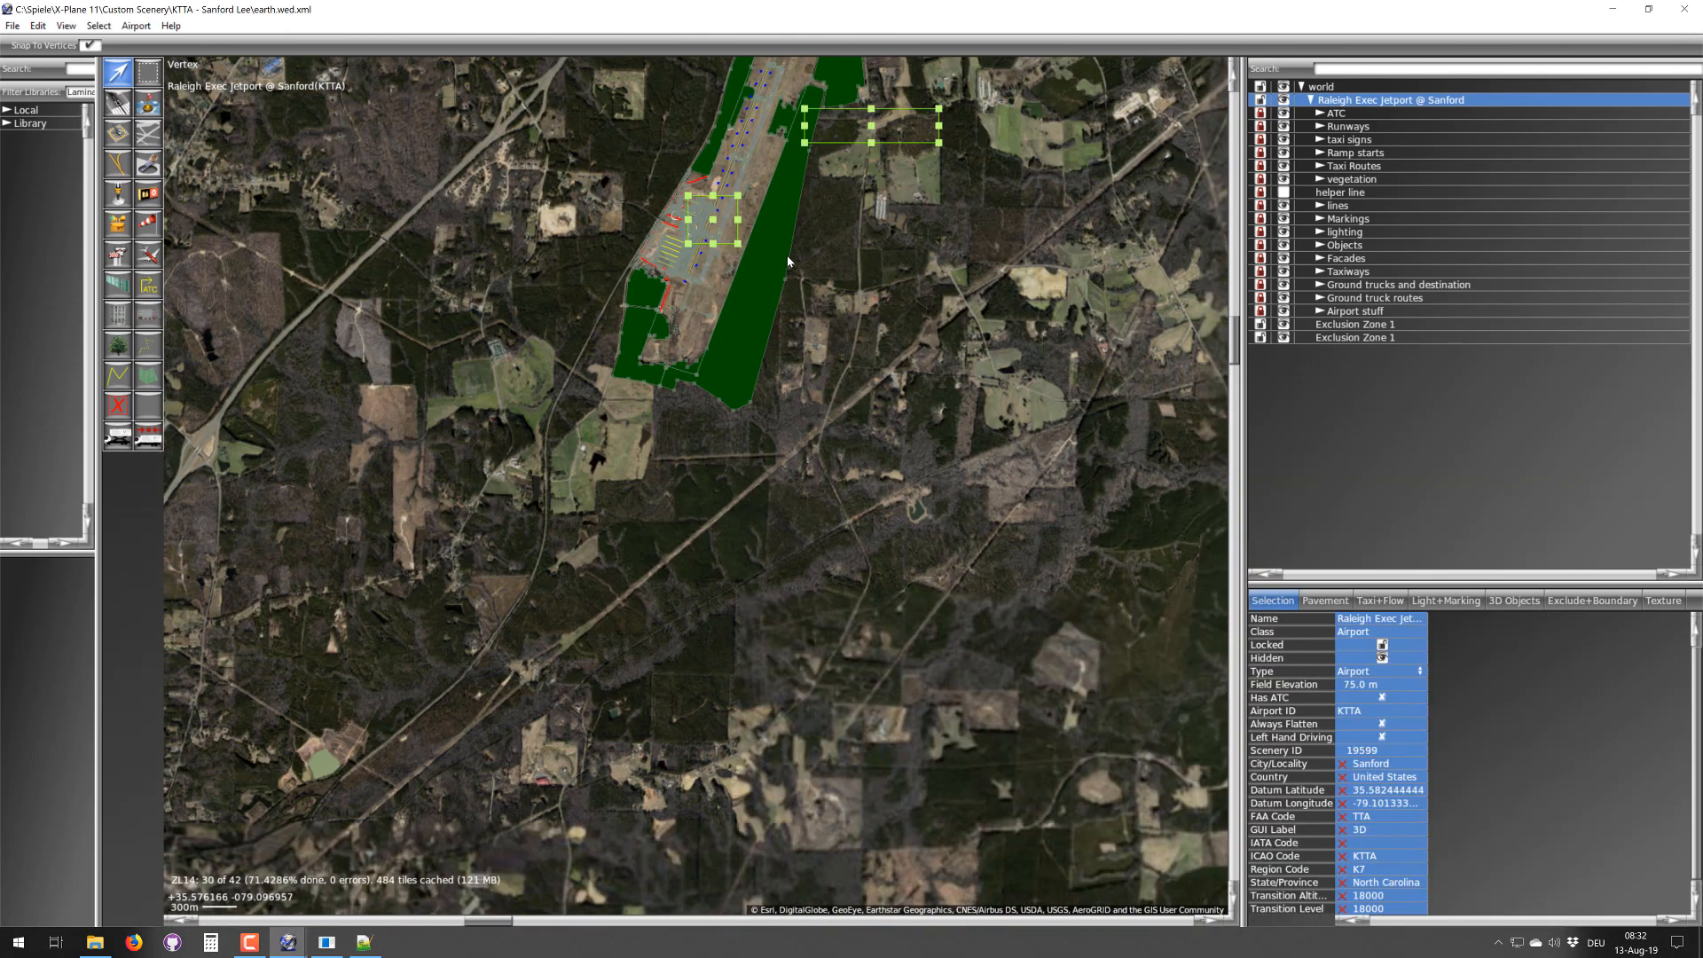
scroll(788, 261, up, 4)
scroll(830, 287, down, 3)
scroll(542, 421, up, 1)
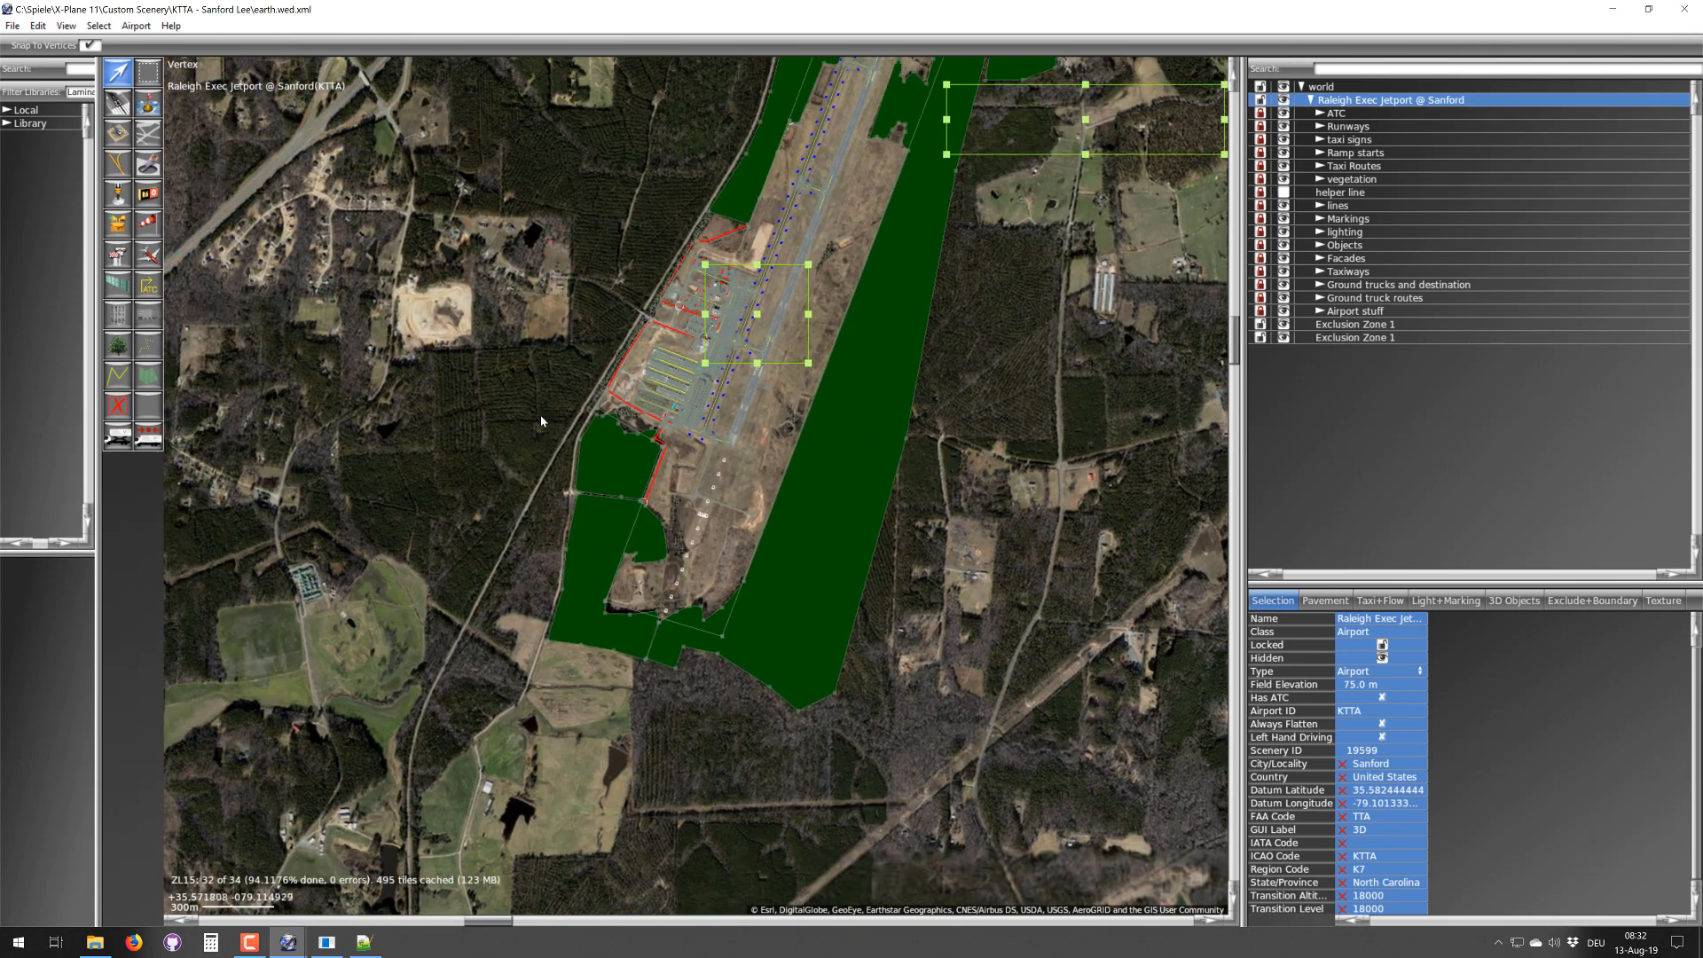
- Examine the forest and roads west of the hangars, the highway interchange, and the exclusion zone over the apron and runway
scroll(586, 262, up, 3)
scroll(338, 360, up, 4)
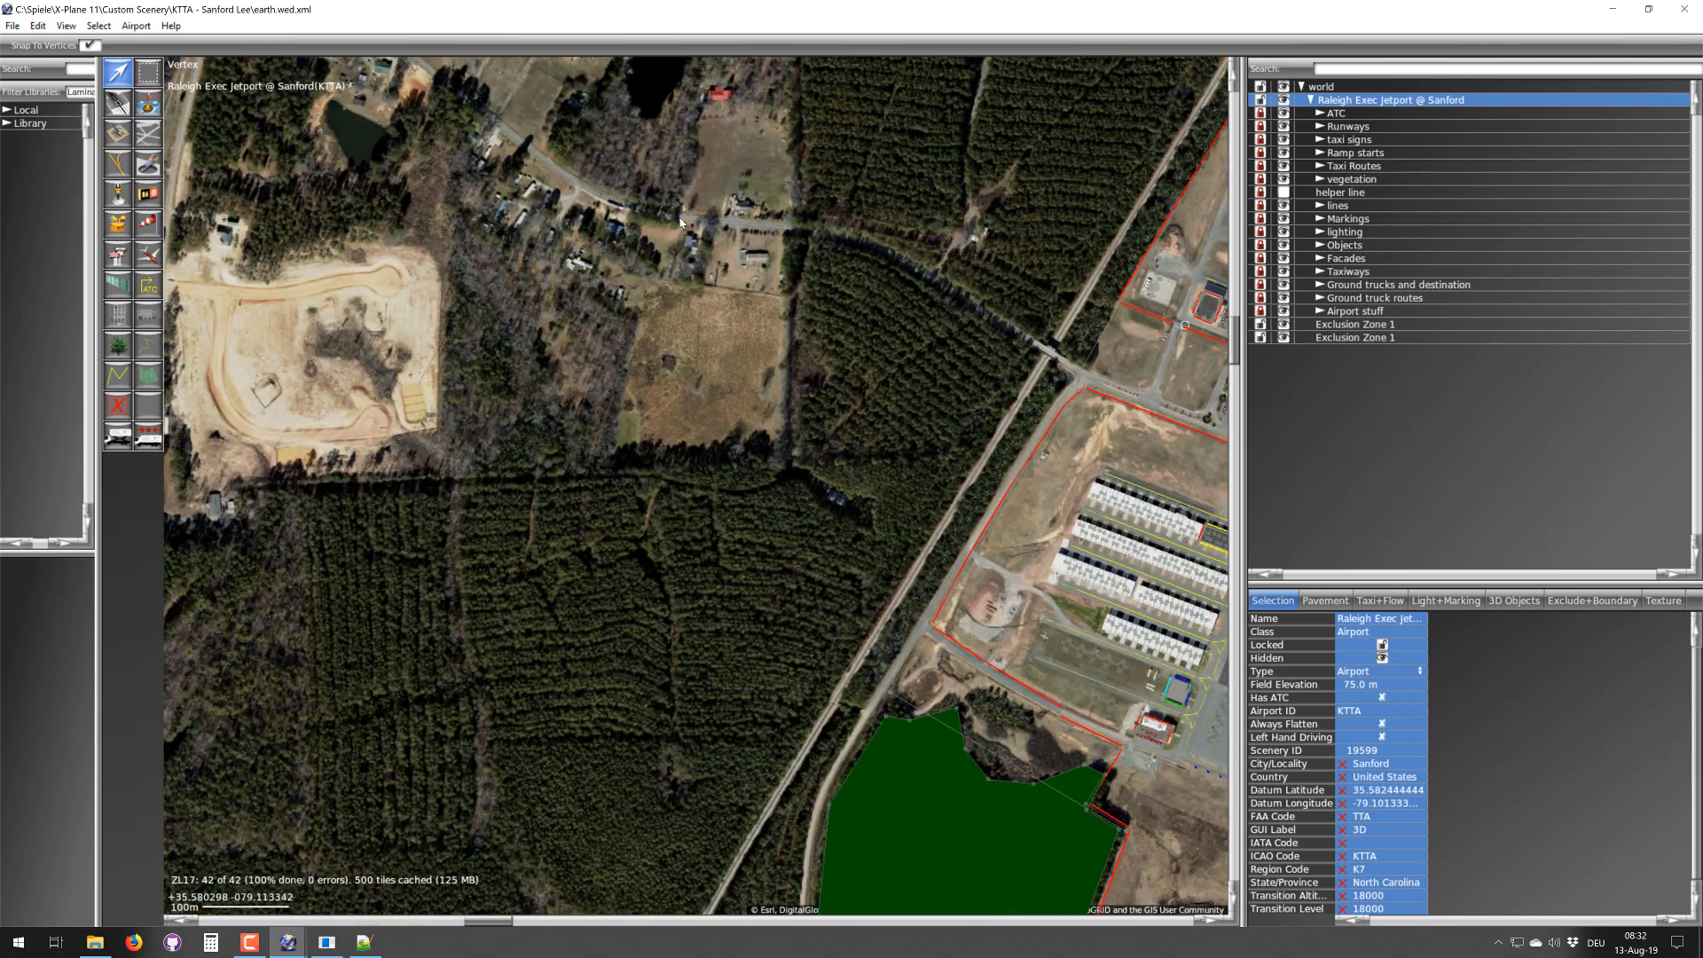
scroll(578, 412, down, 4)
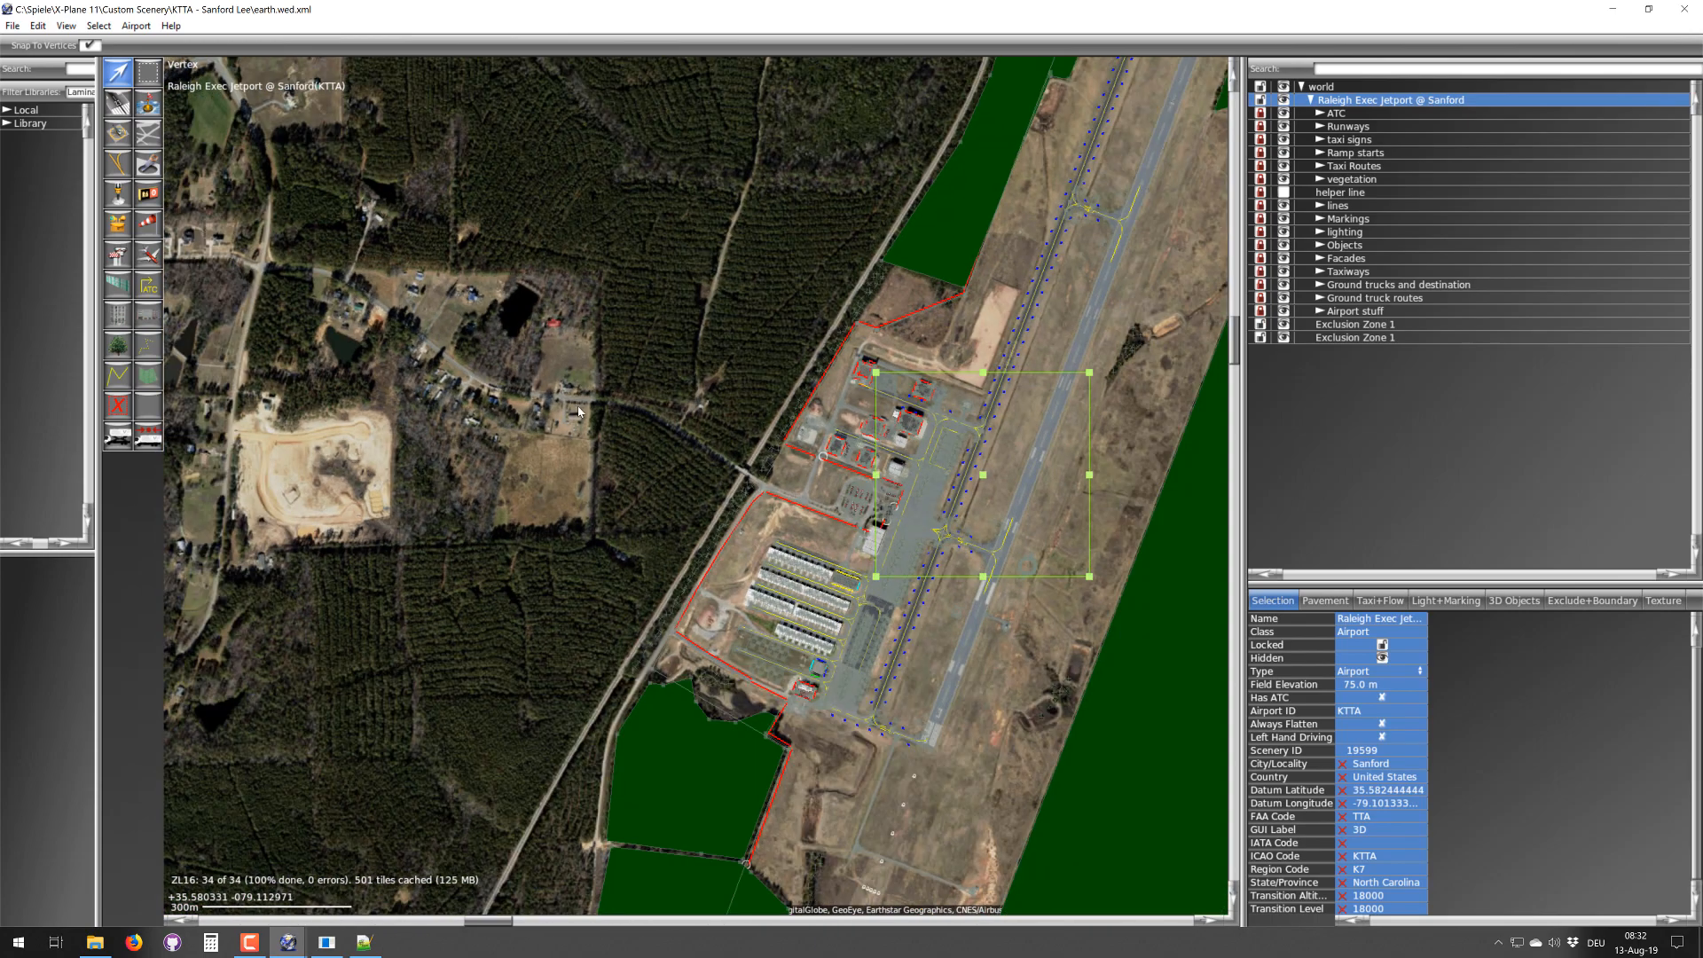
scroll(578, 411, down, 3)
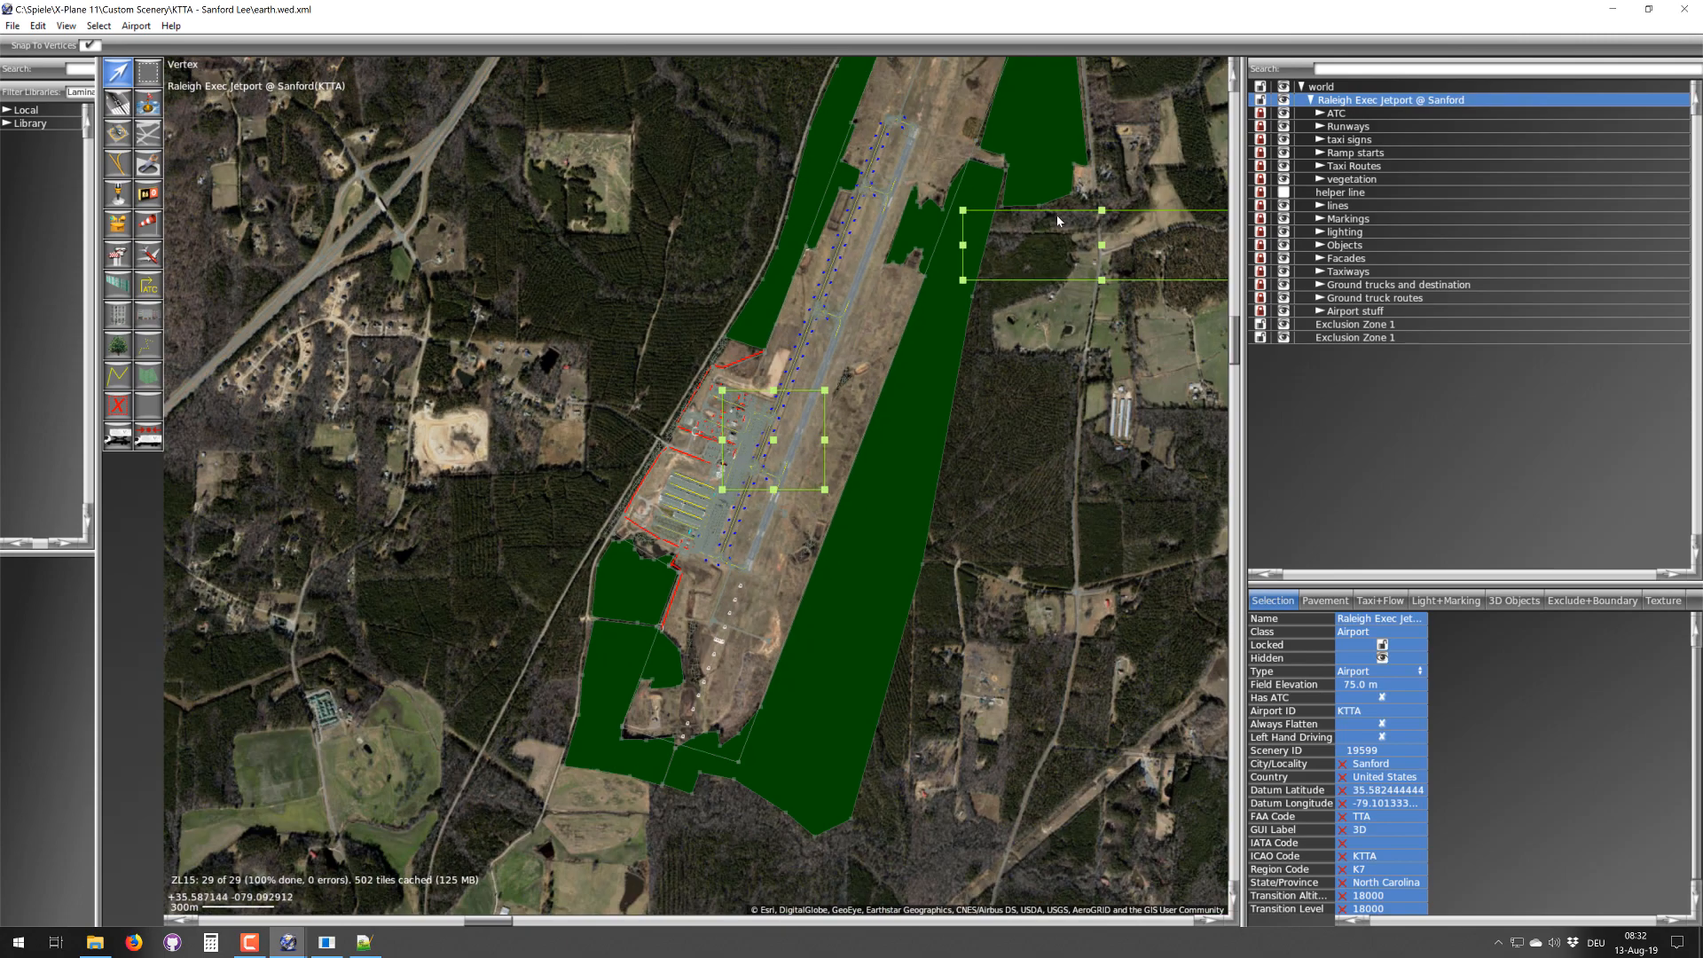
scroll(1061, 214, down, 3)
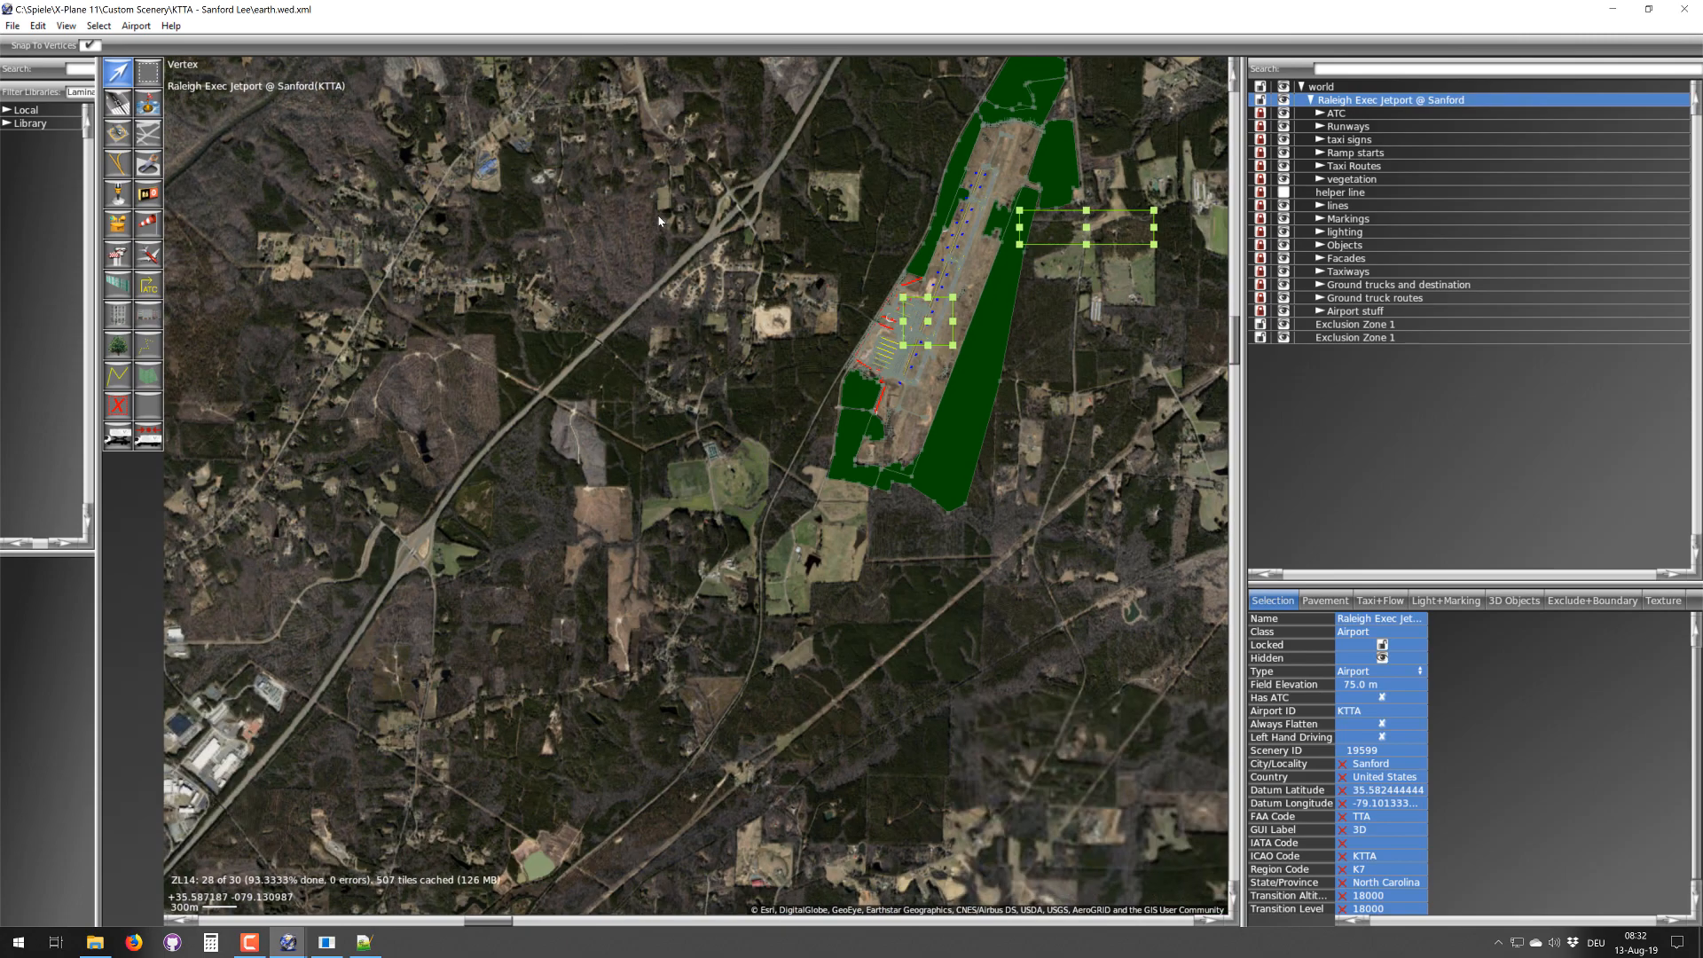
scroll(550, 593, up, 6)
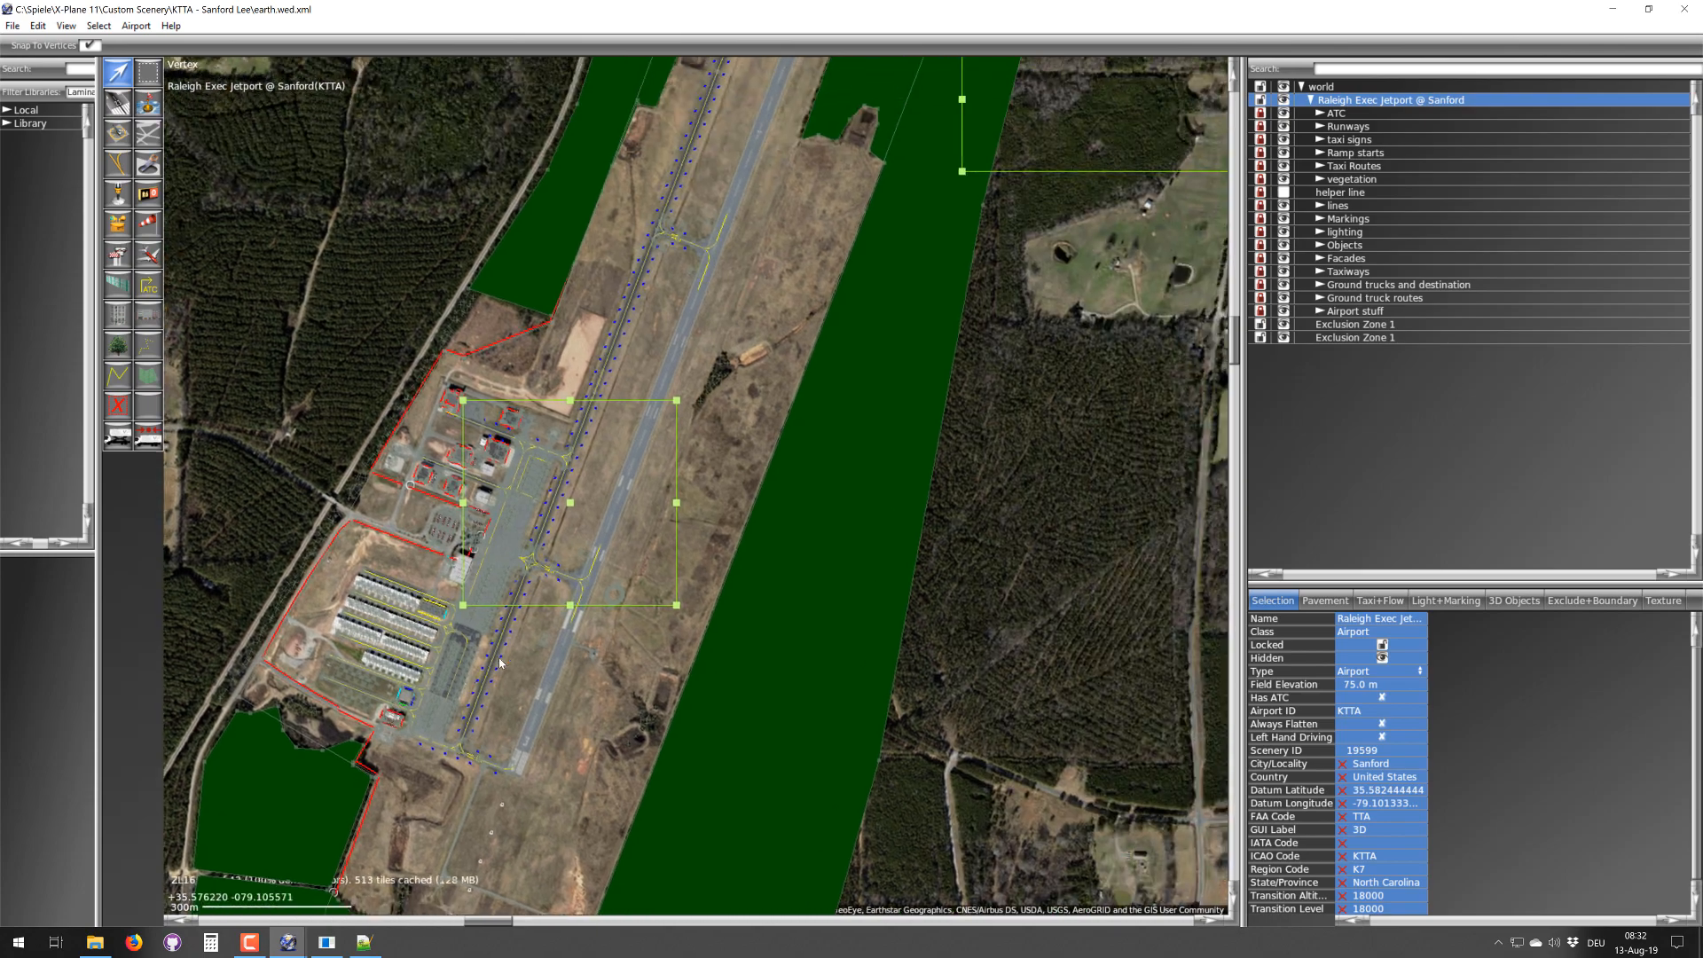
scroll(501, 663, up, 3)
scroll(591, 433, up, 3)
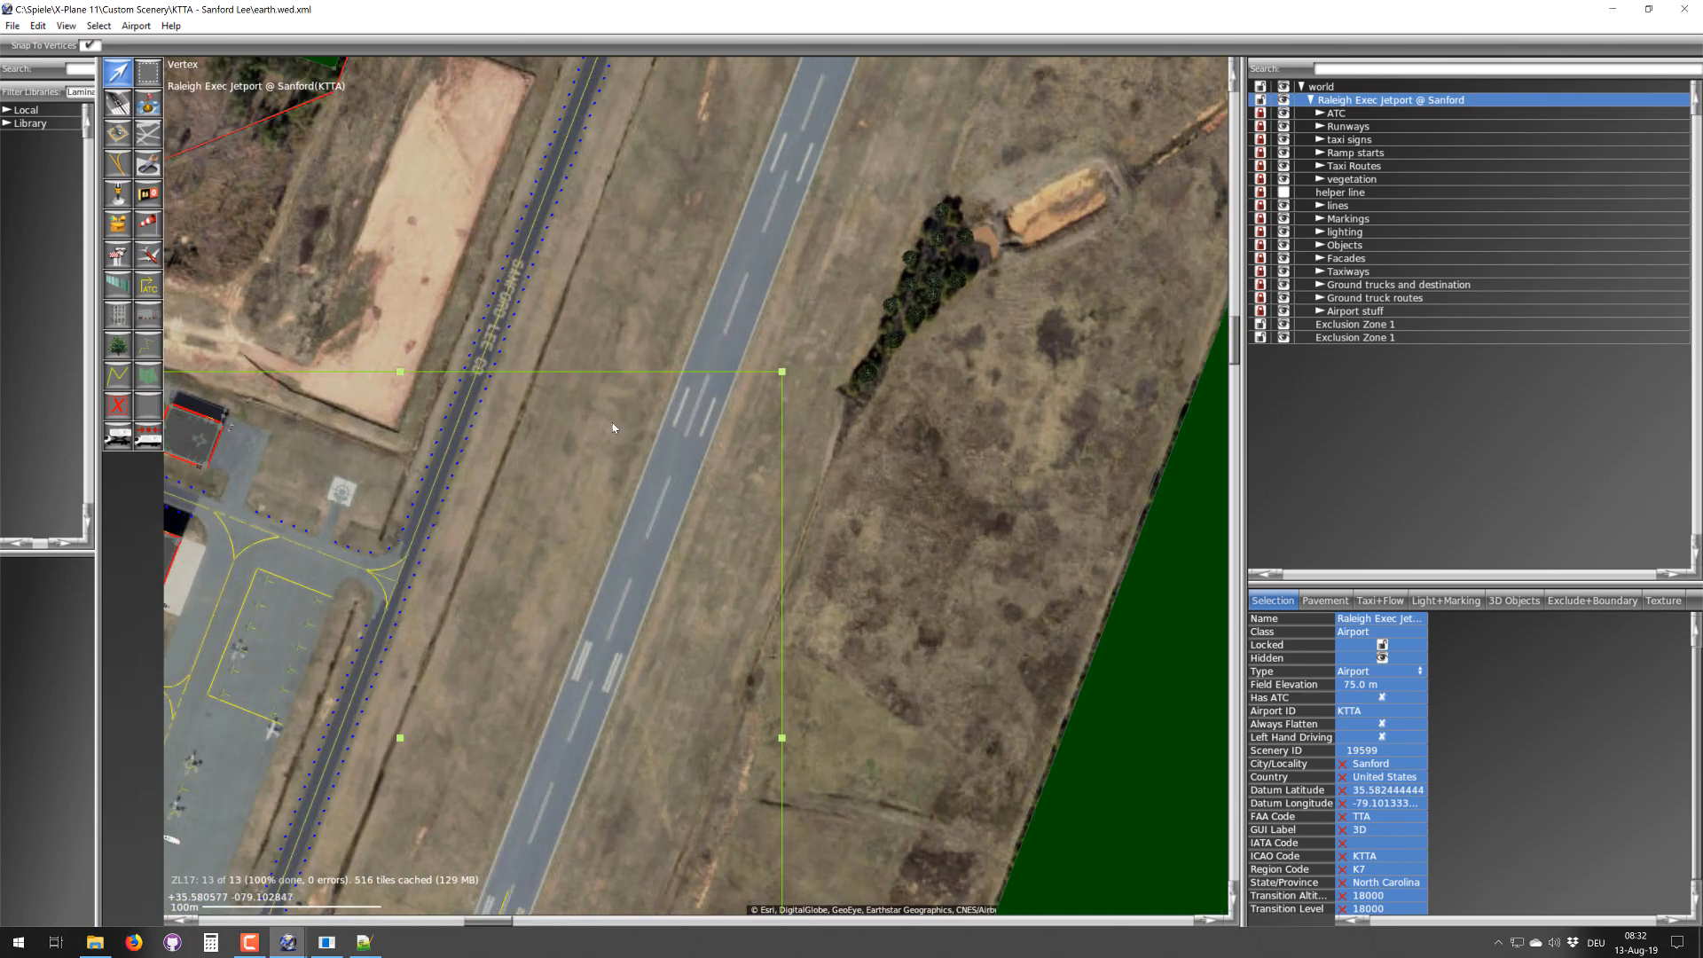
- Examine the whole airport with both exclusion zones and the forest, houses and highway west of it
scroll(859, 323, down, 2)
scroll(653, 746, down, 1)
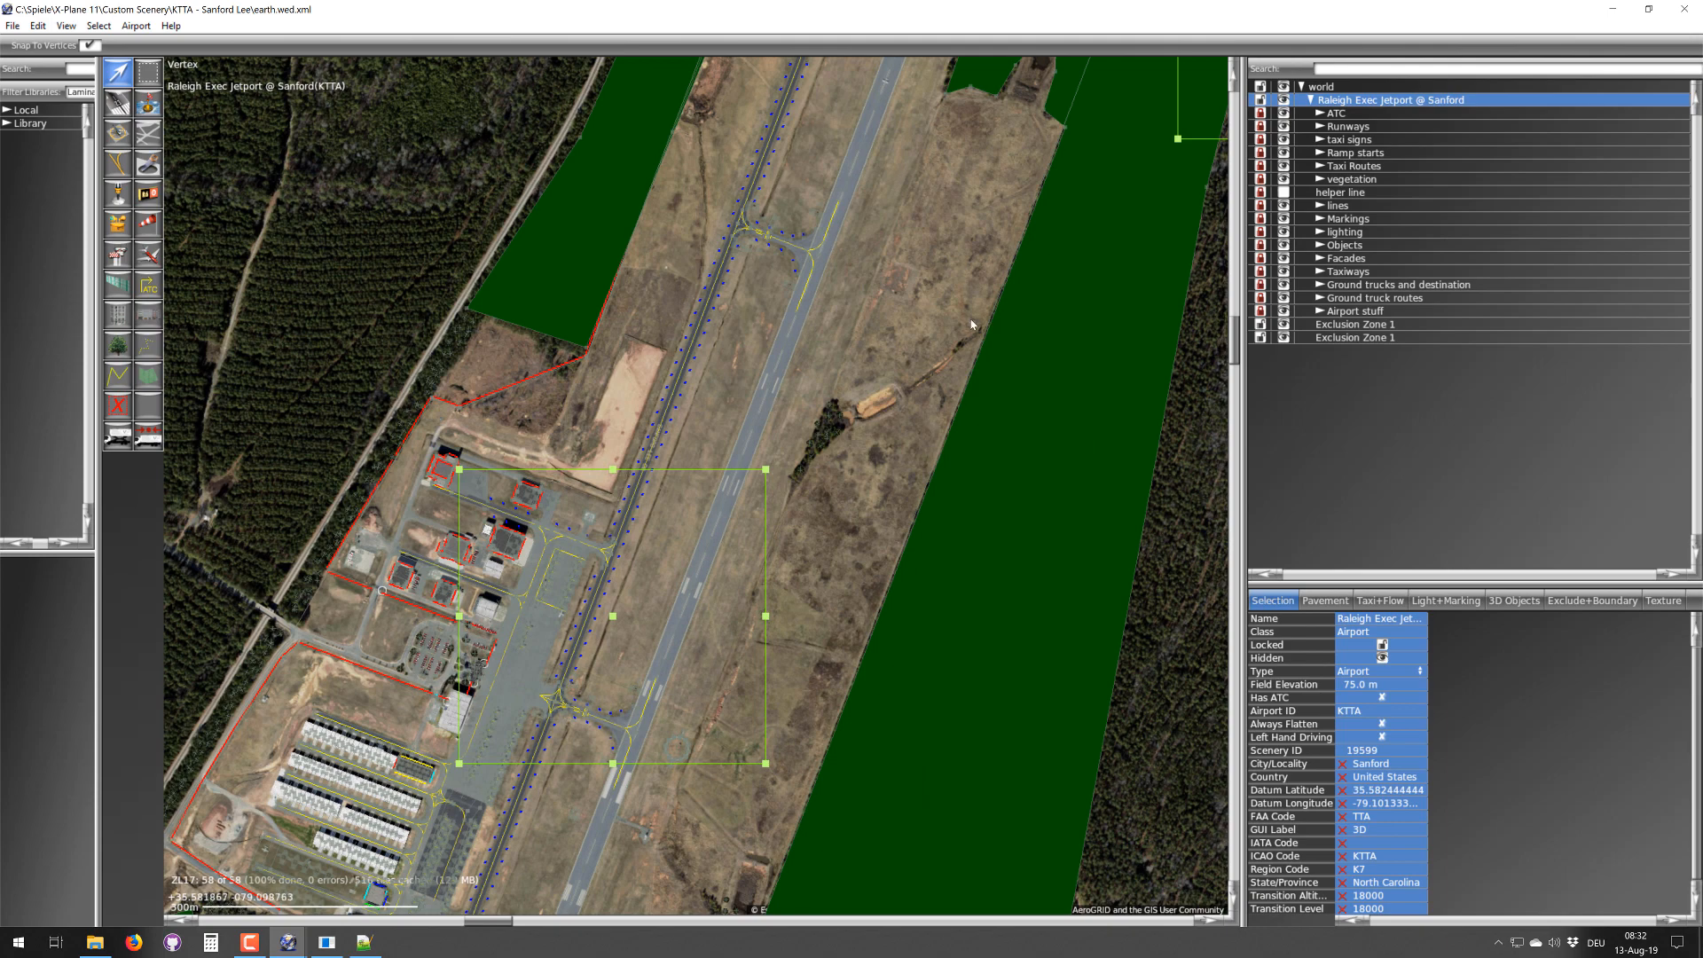
middle_drag(571, 408, 873, 338)
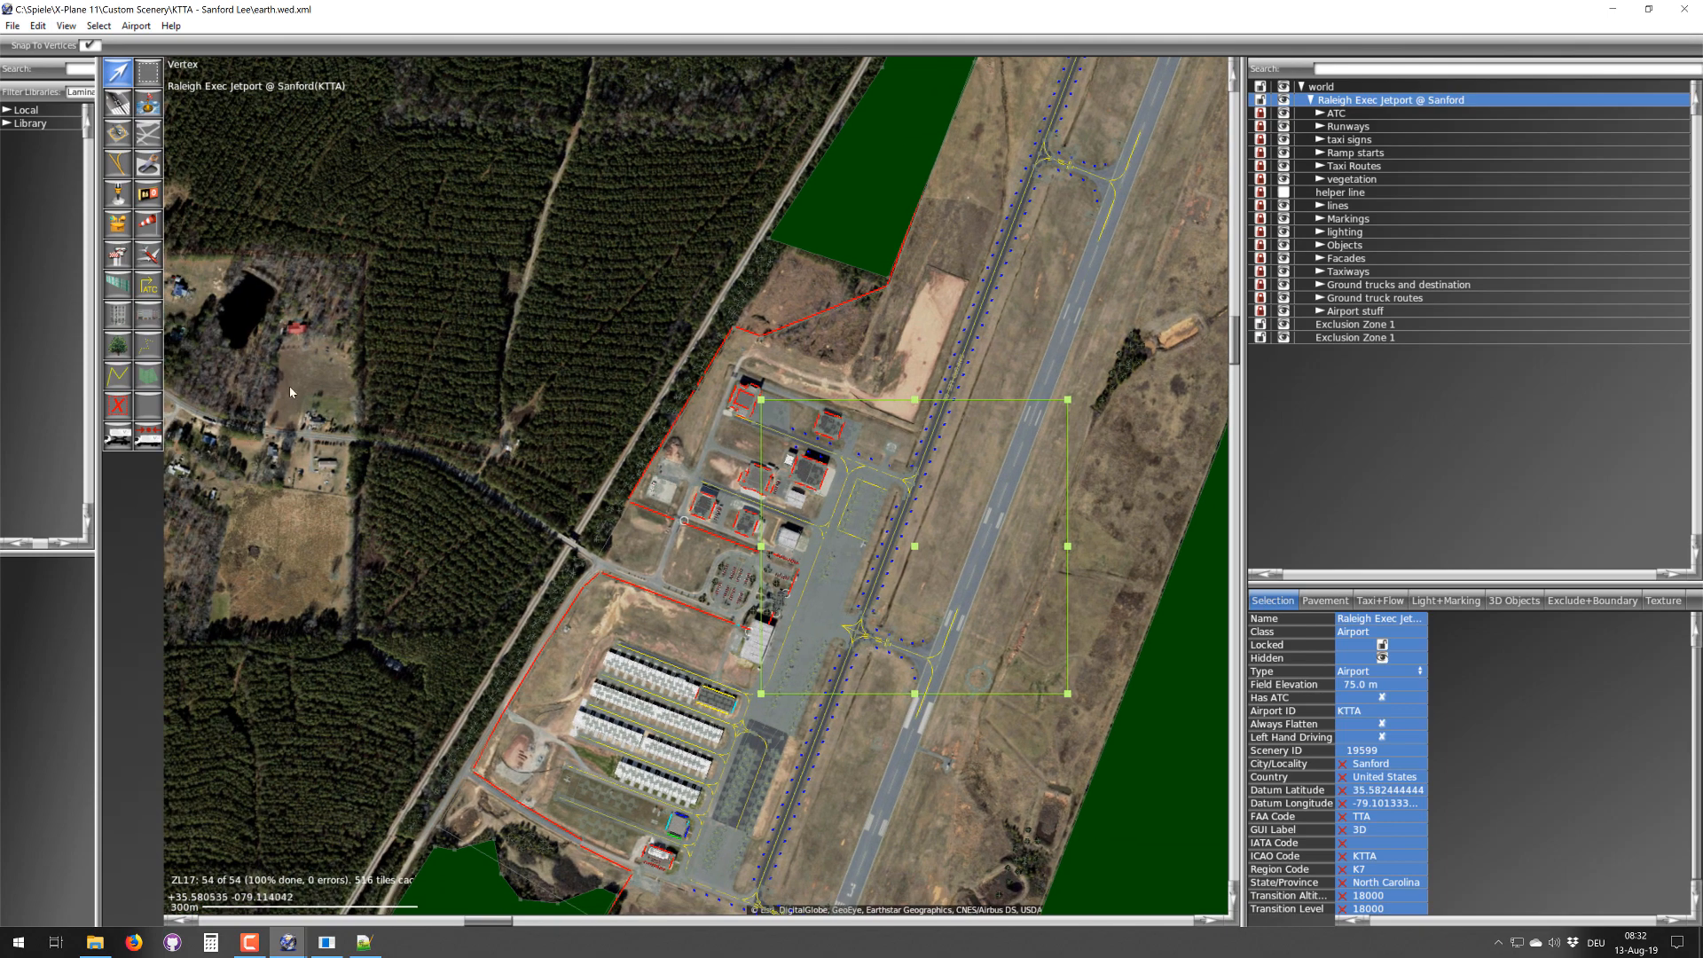
scroll(297, 419, down, 3)
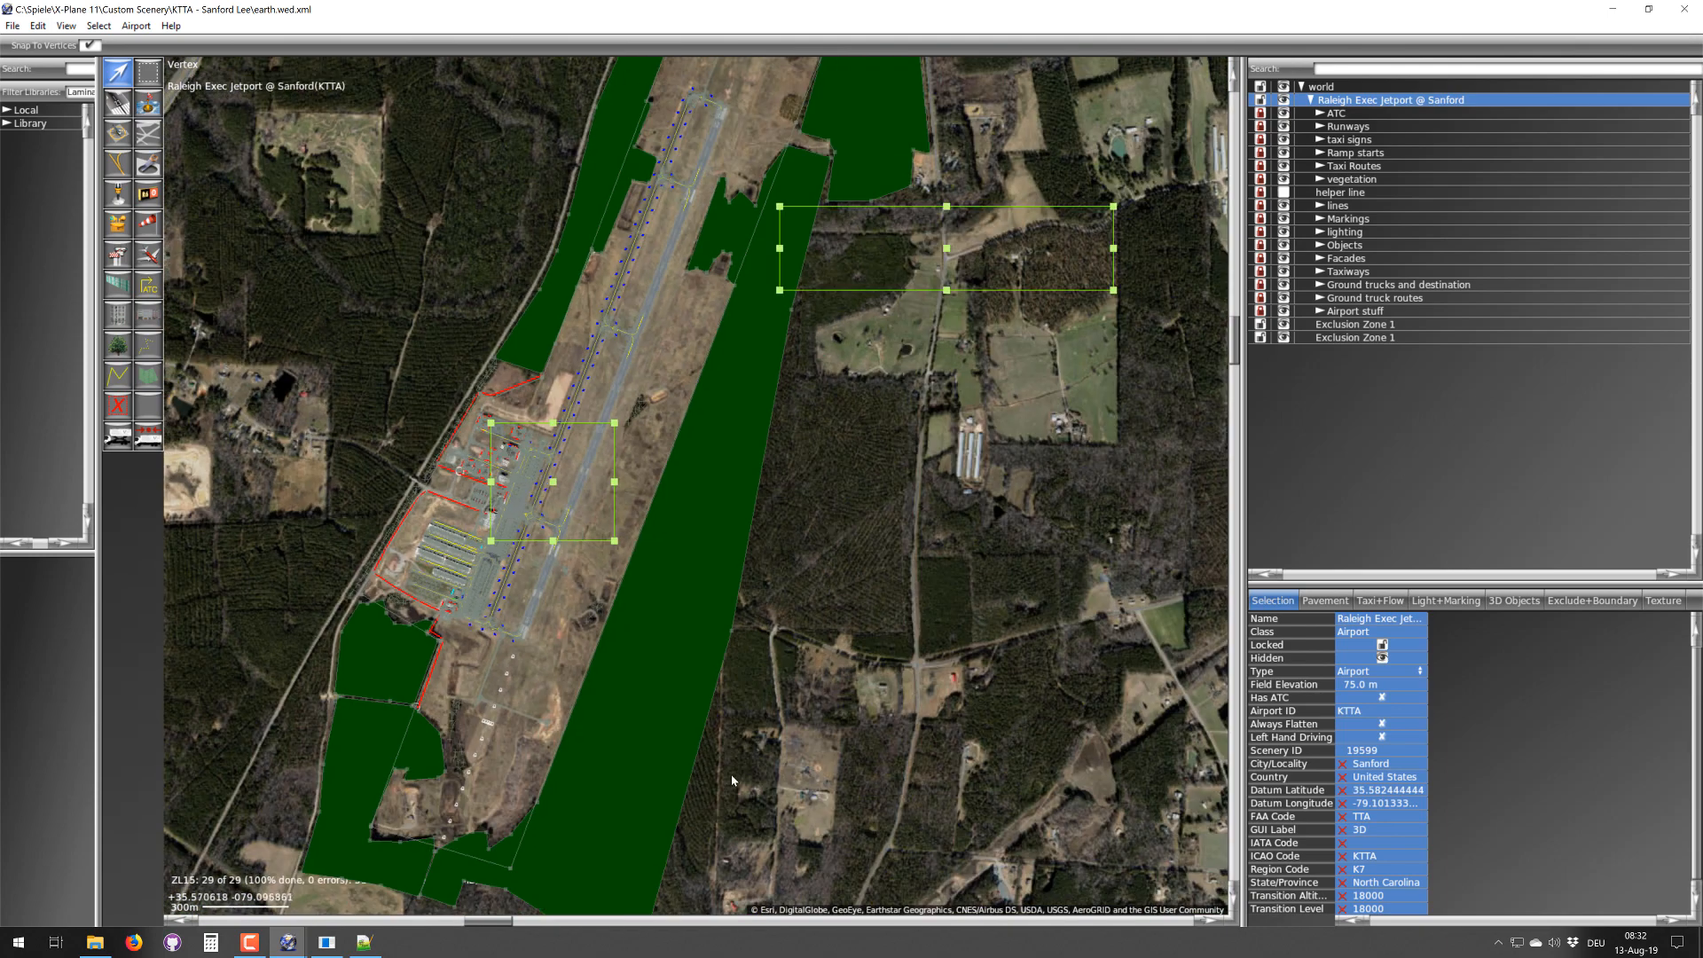
scroll(744, 732, down, 2)
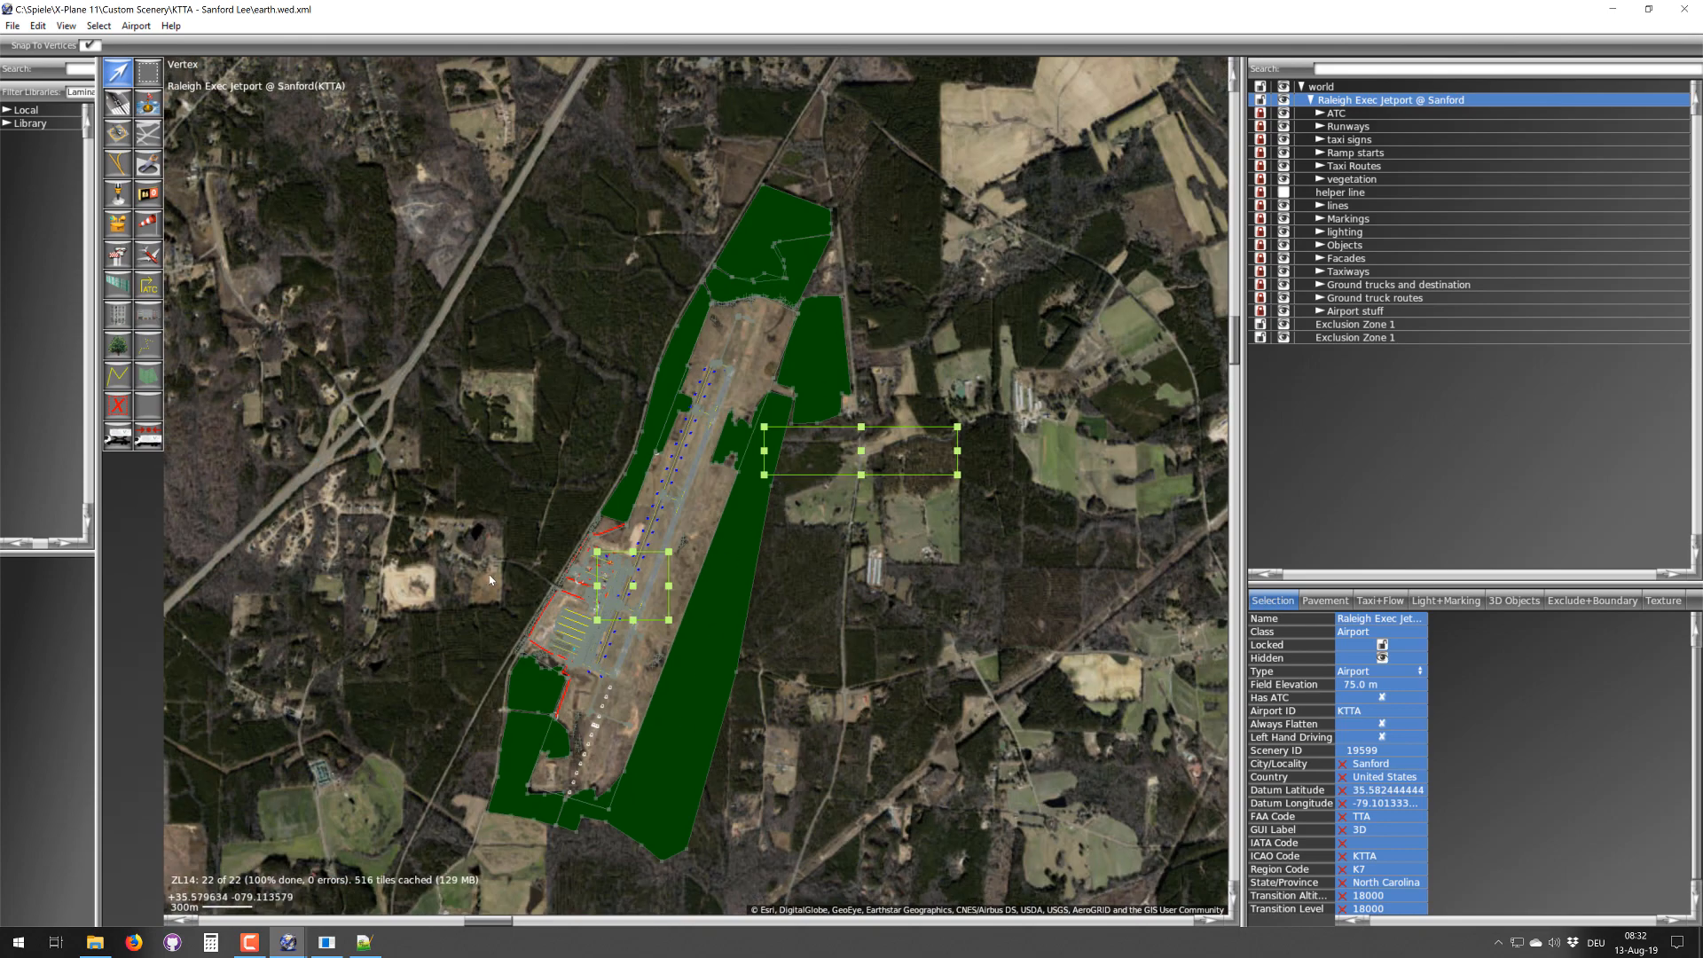
scroll(491, 577, up, 3)
scroll(750, 550, down, 2)
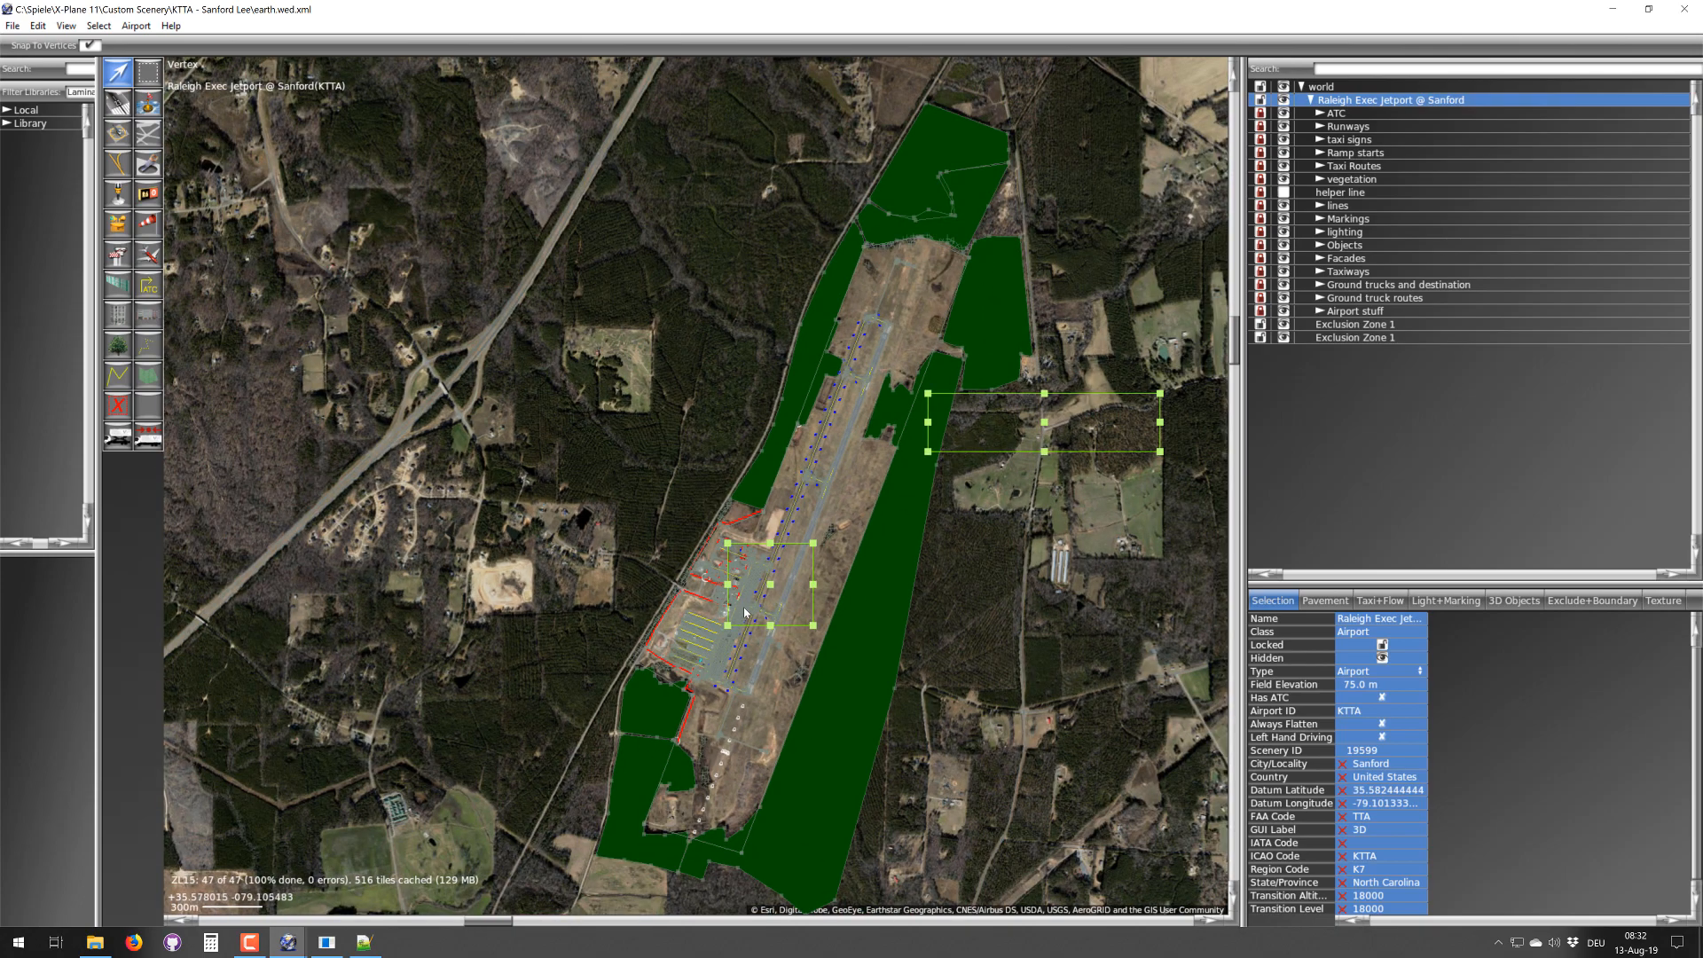
- Examine the forest areas beside the runway and the houses along the road west of the hangars
scroll(874, 495, up, 8)
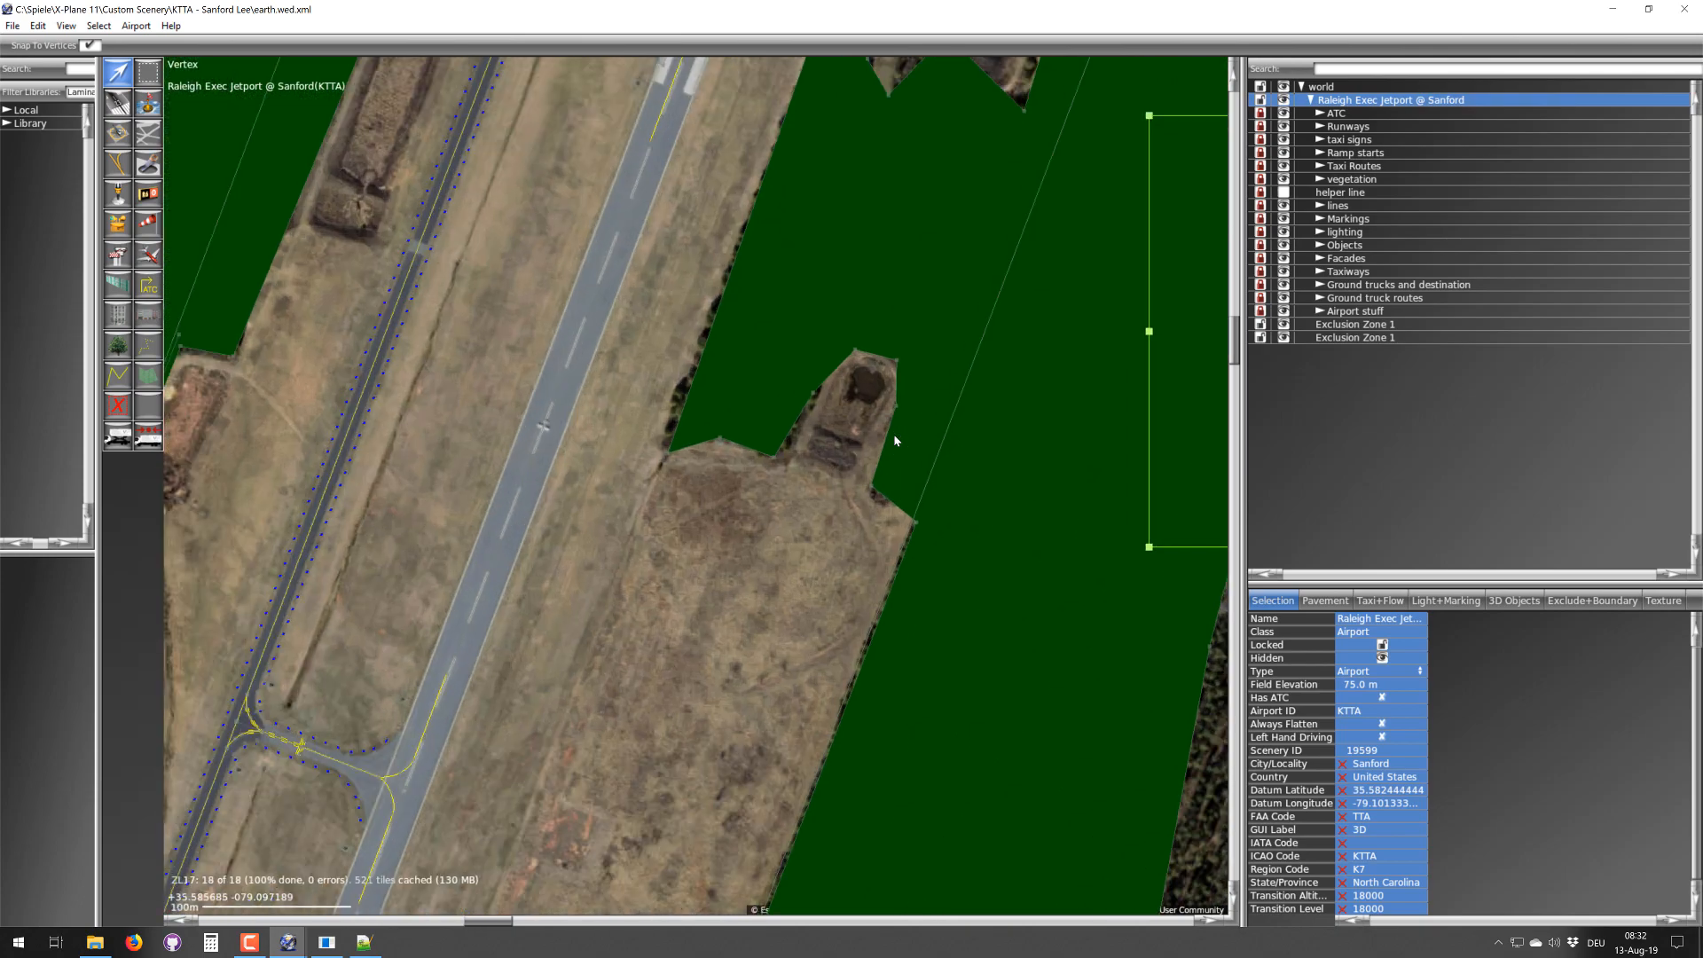
scroll(660, 554, up, 2)
scroll(660, 553, down, 3)
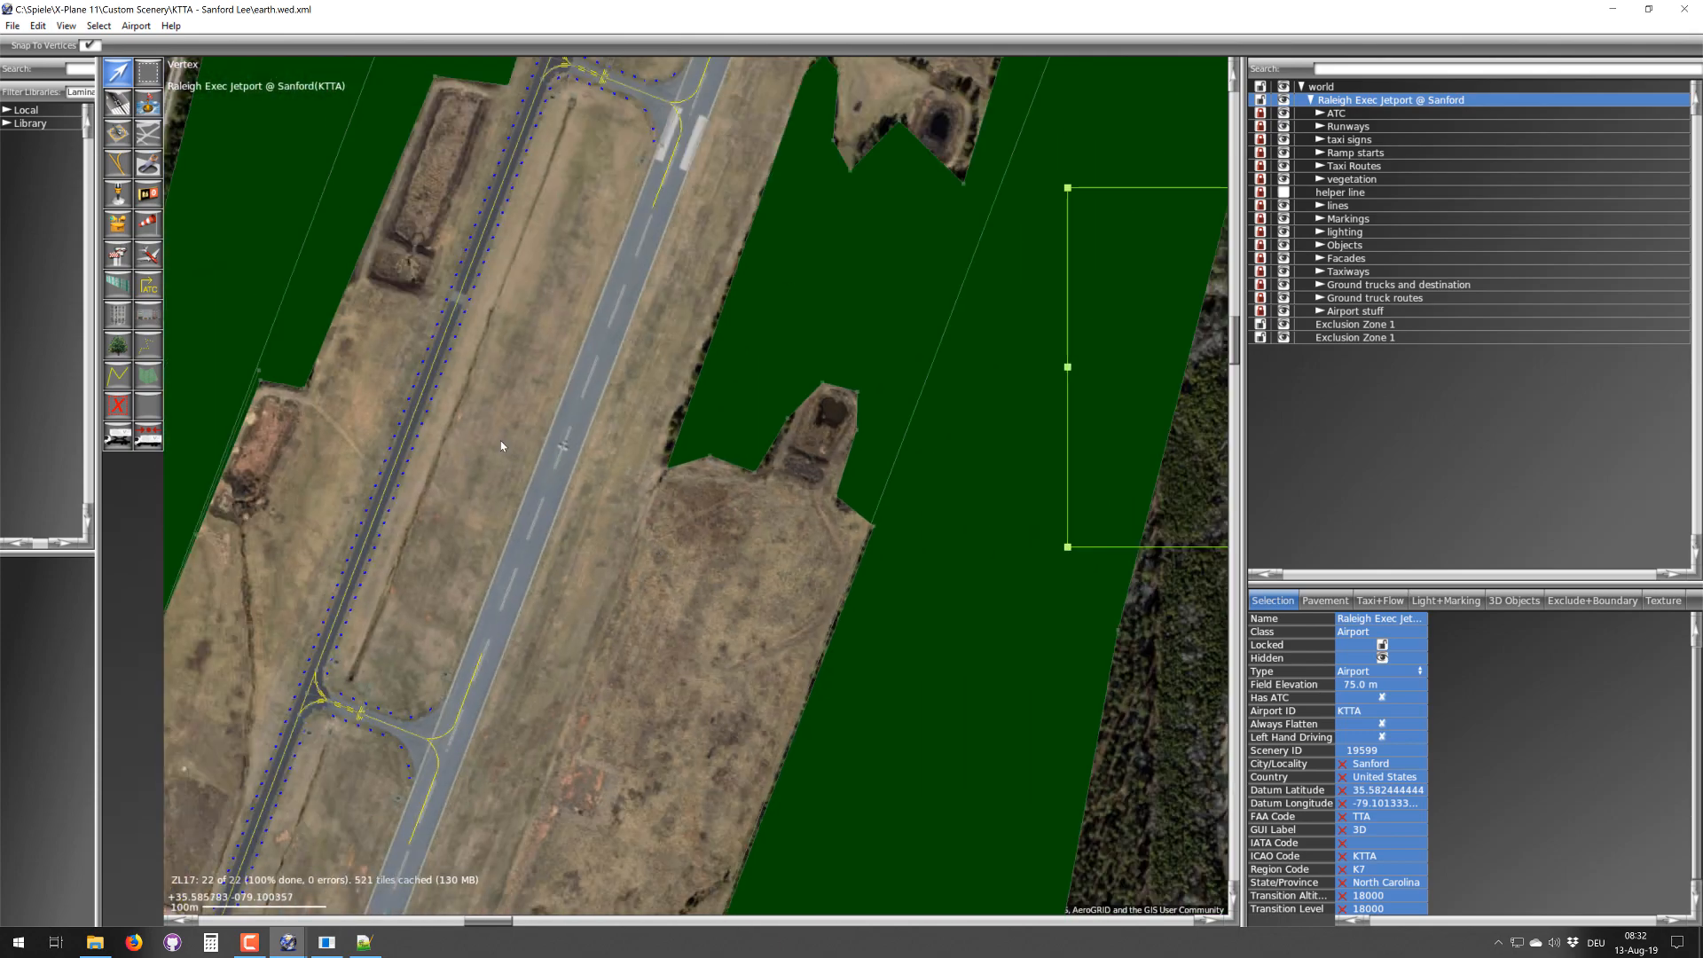
scroll(673, 332, down, 3)
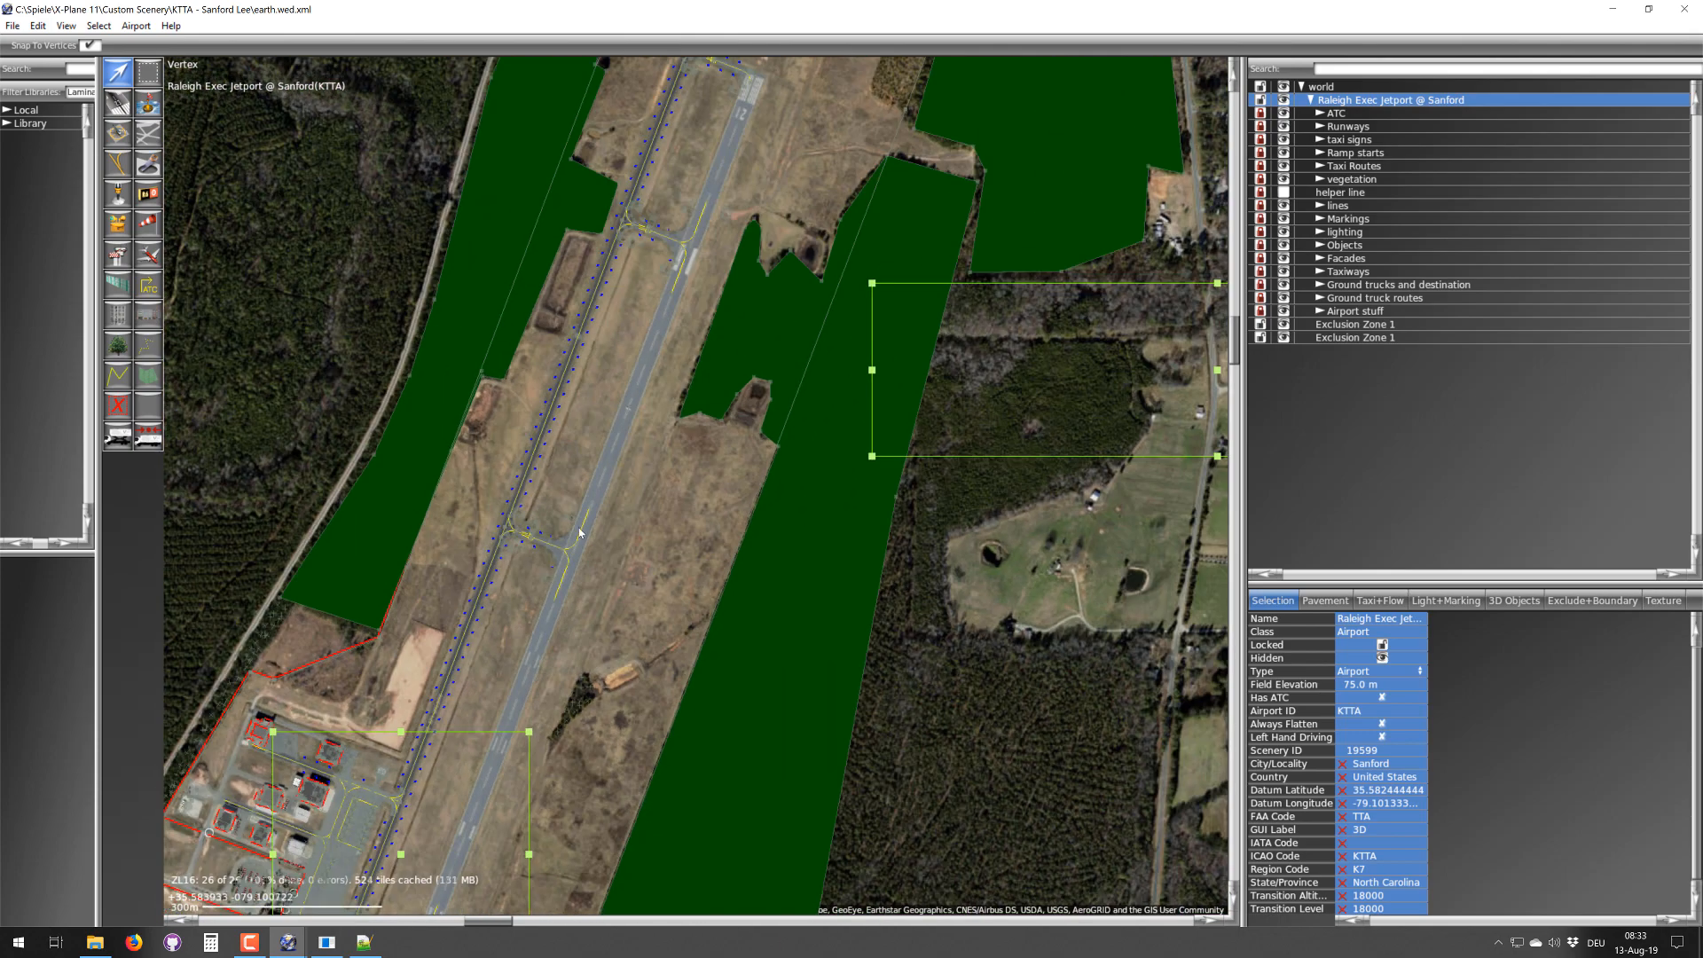
scroll(579, 533, down, 2)
right_drag(365, 658, 623, 507)
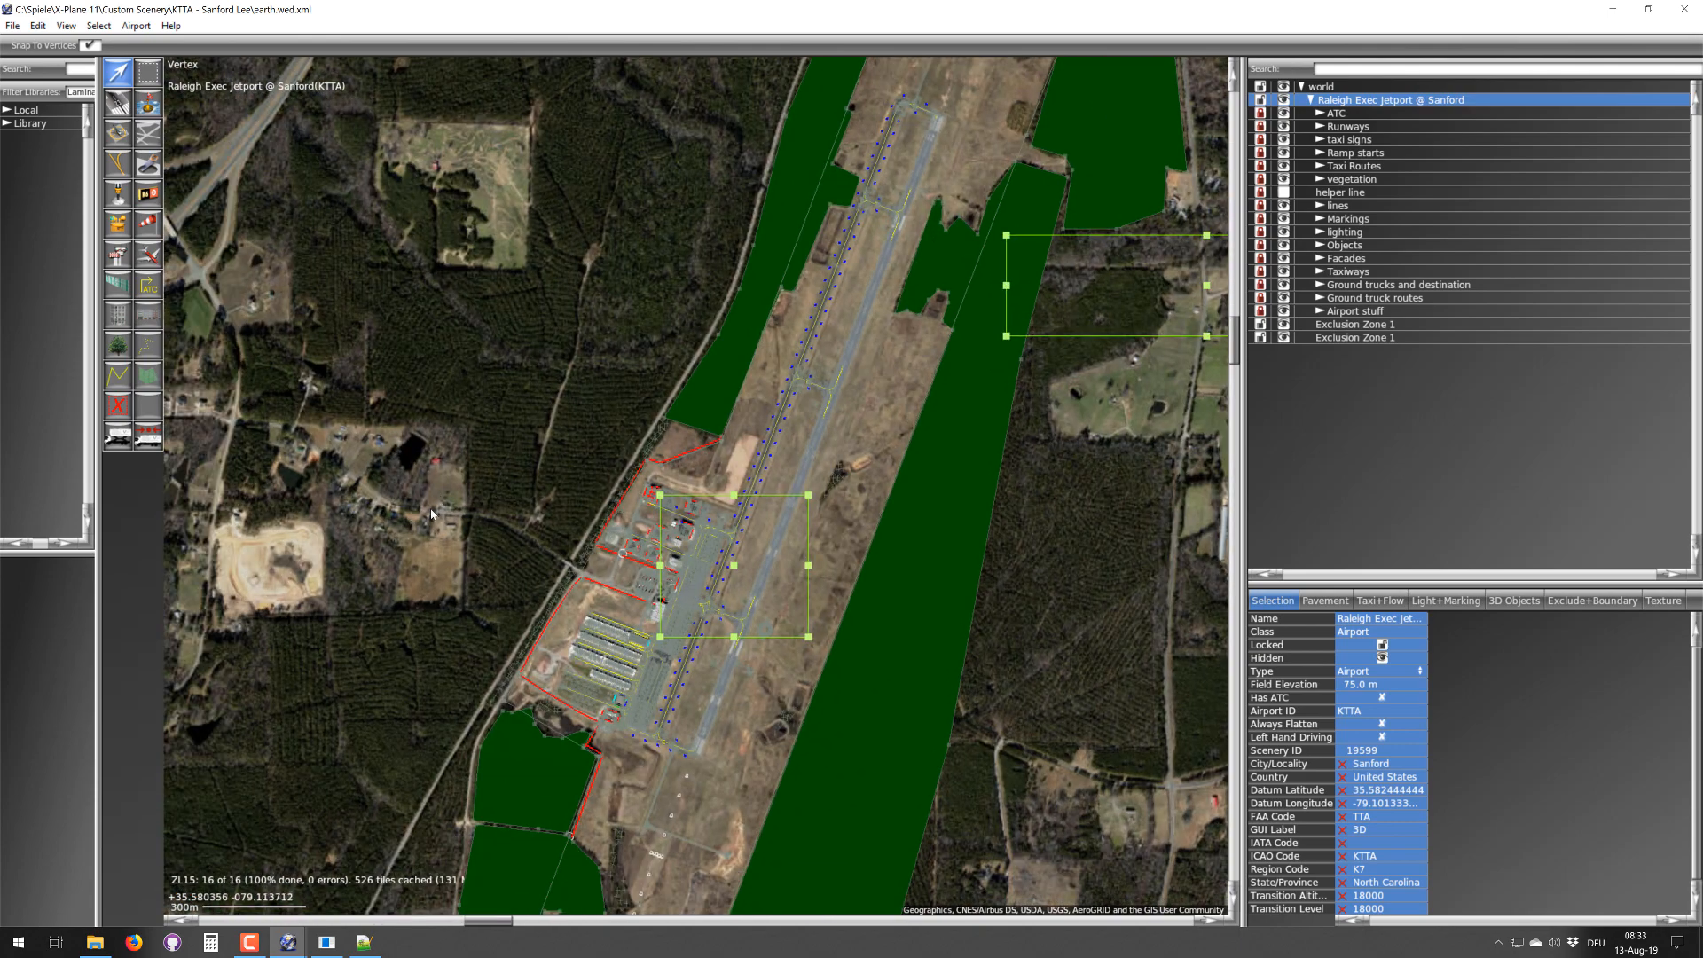
scroll(384, 526, up, 3)
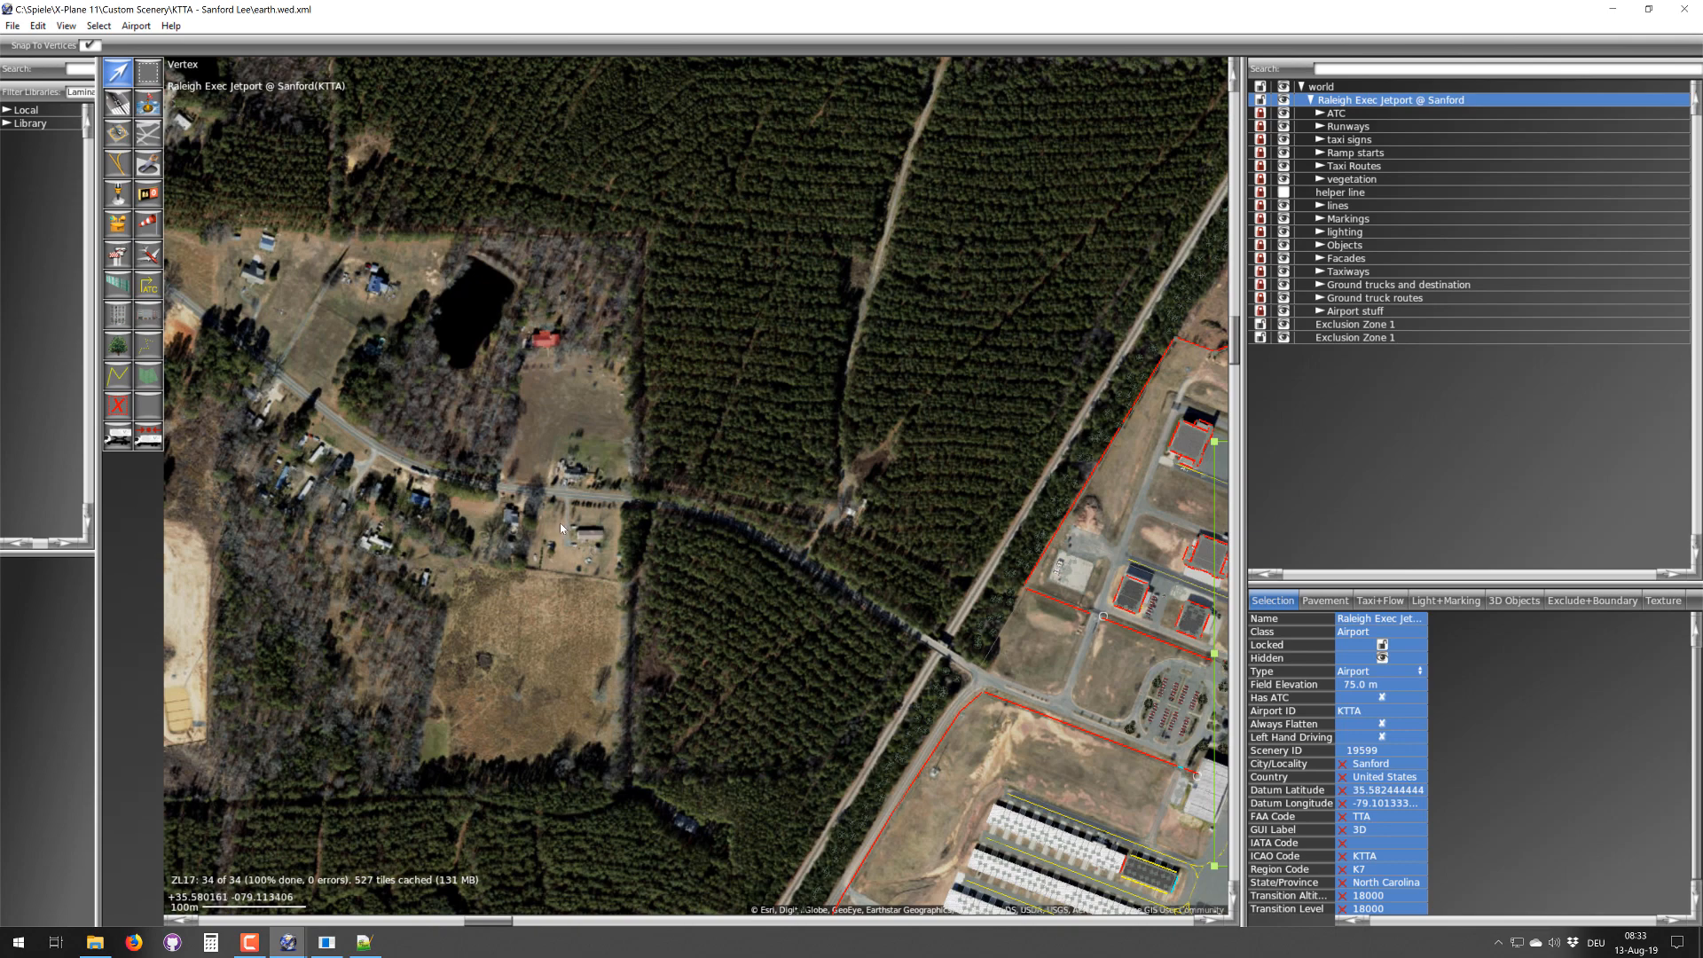
scroll(531, 518, down, 3)
scroll(501, 486, down, 3)
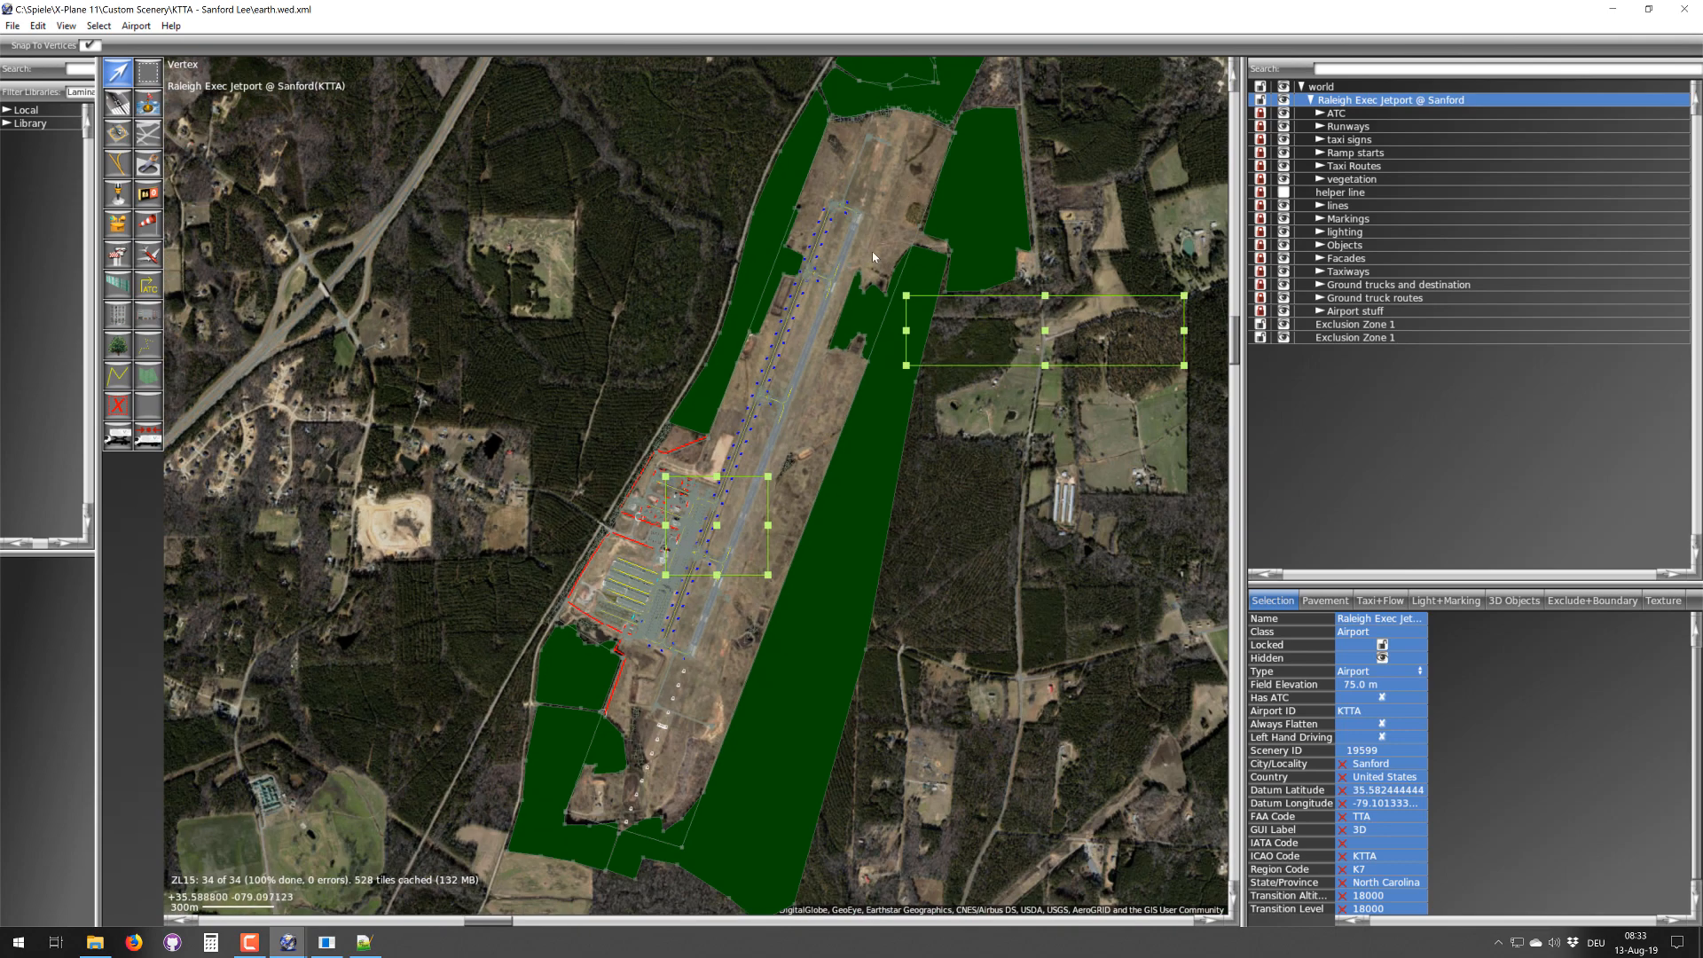
- Switch to Notepad++, re-enable Global Airports by restoring its prefix to SCENERY_PACK, then save scenery_packs.ini and close the editor
click(347, 947)
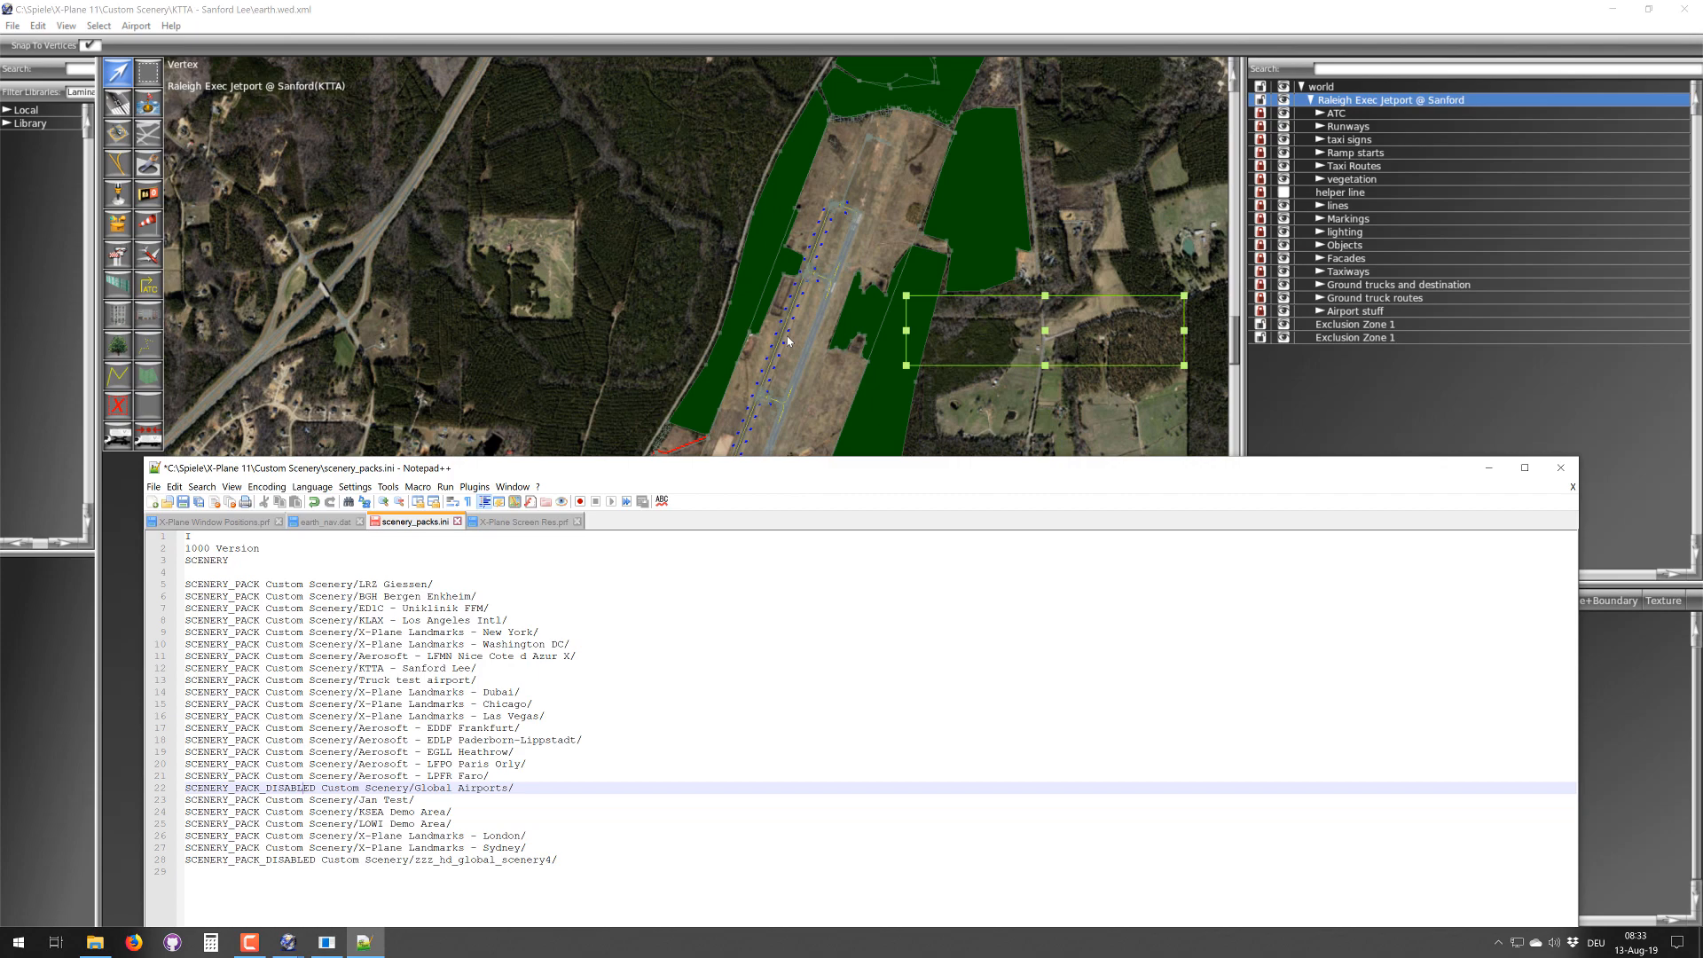
scroll(787, 341, down, 2)
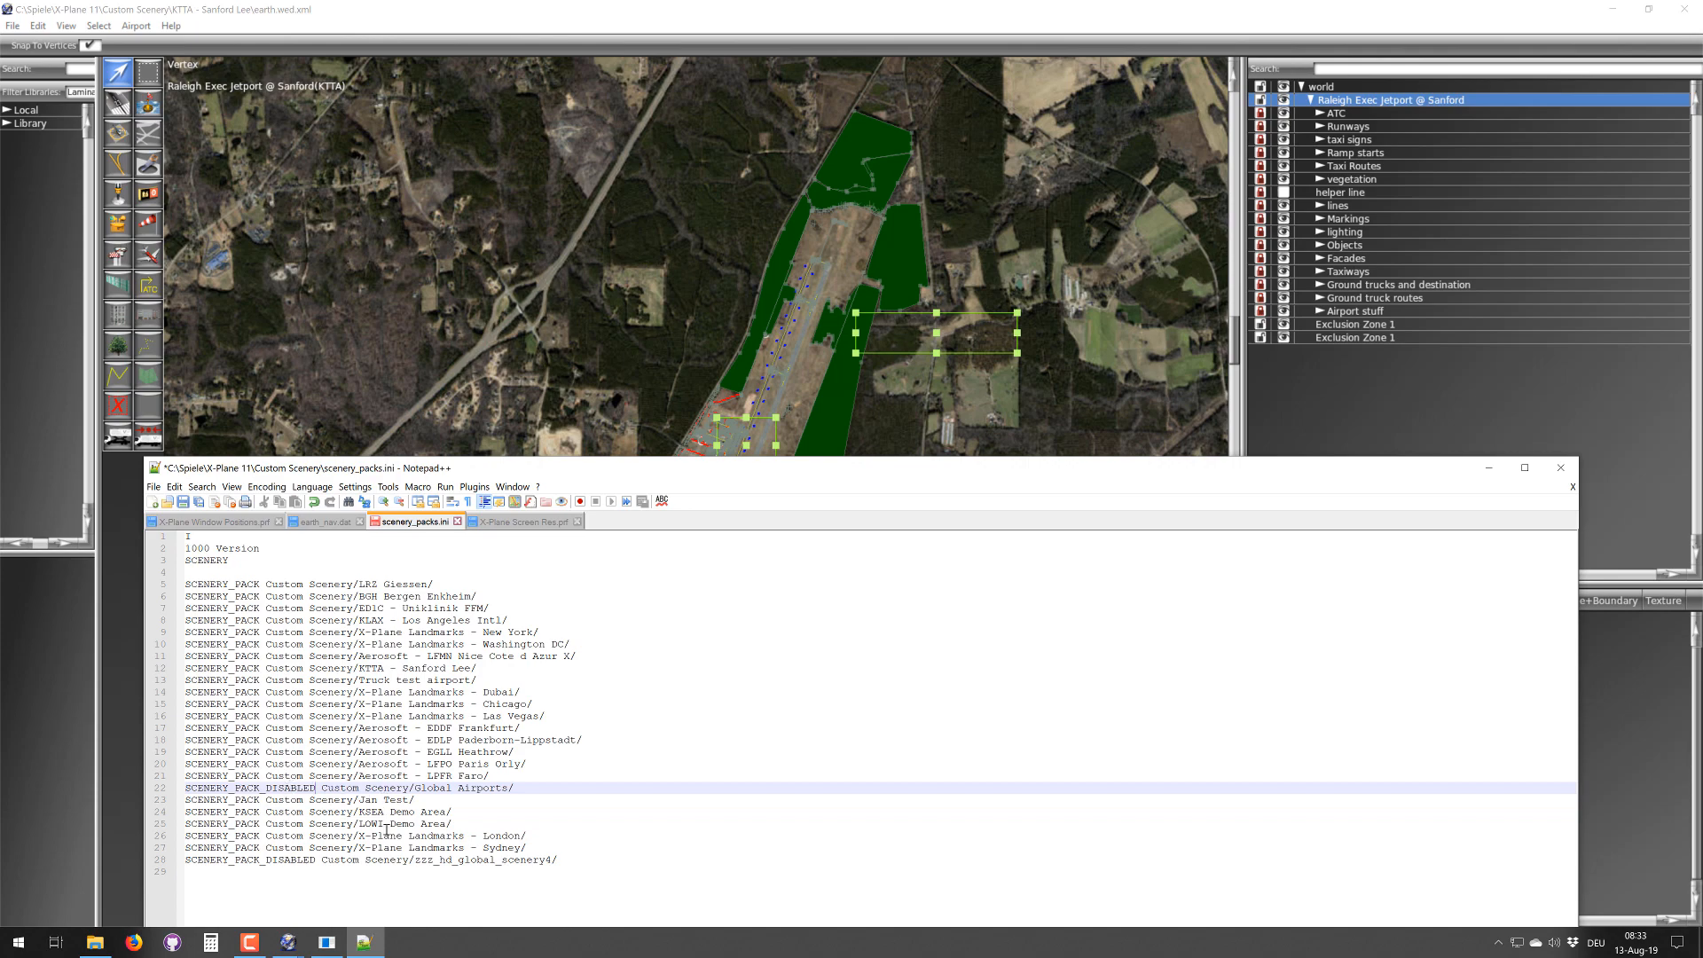
key(BackSpace)
key(BackSpace)
key(BackSpace)
key(BackSpace)
key(BackSpace)
key(BackSpace)
key(BackSpace)
key(BackSpace)
key(BackSpace)
click(183, 502)
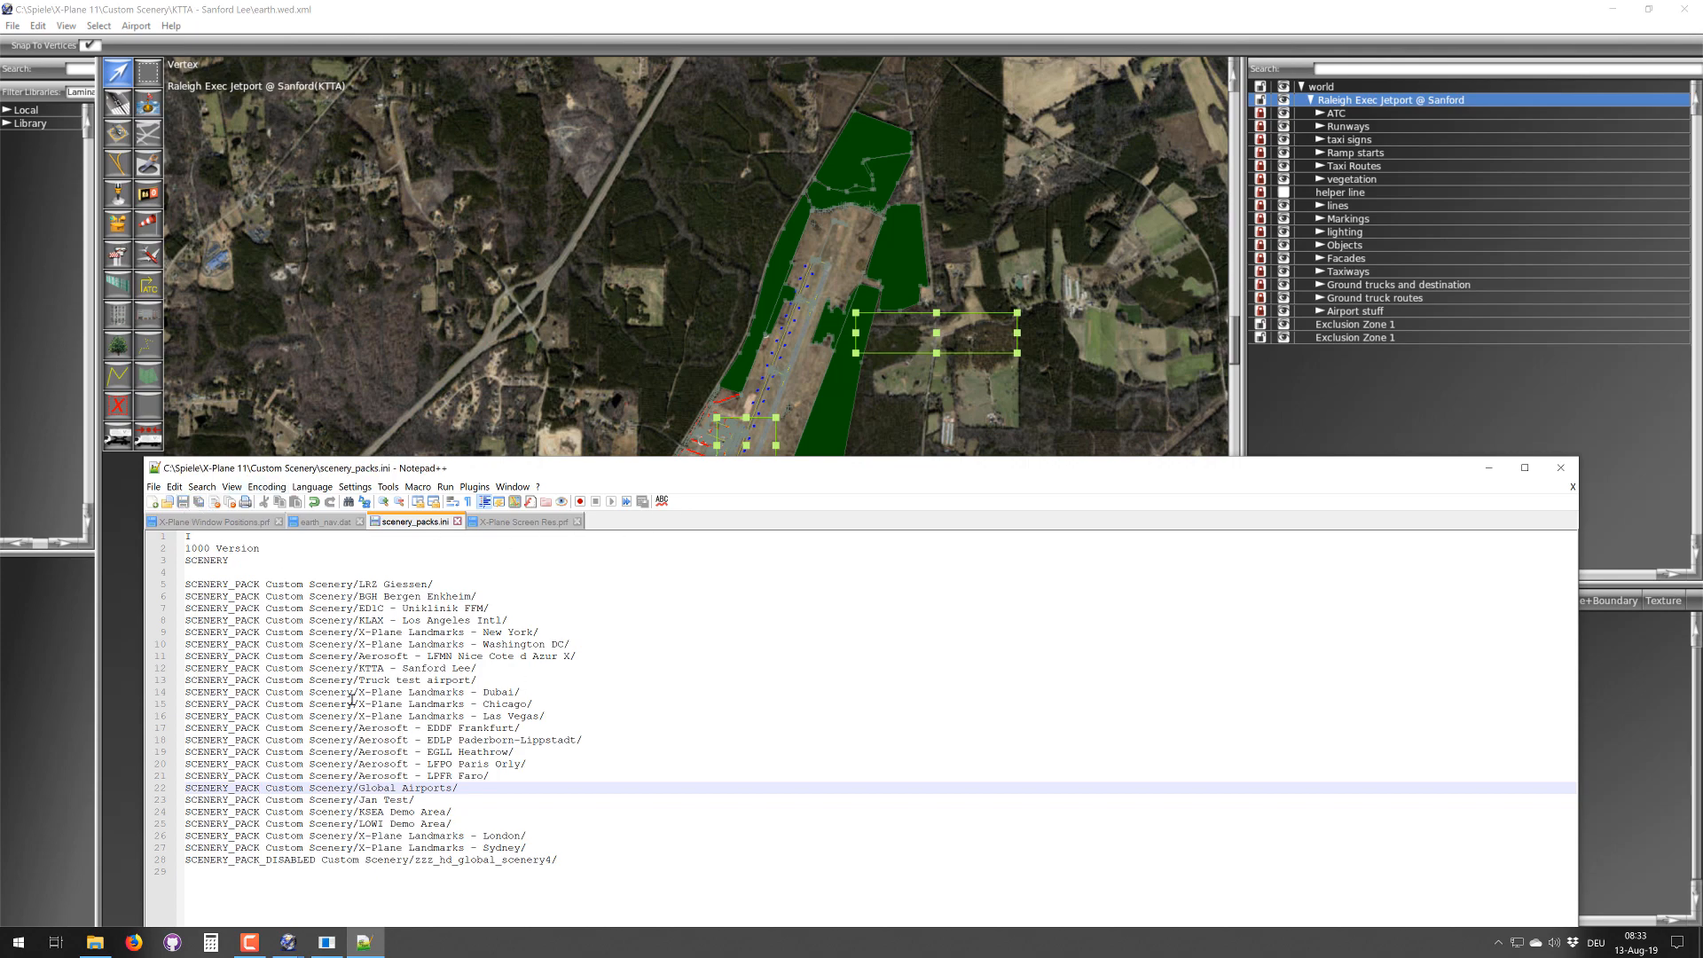
click(1561, 468)
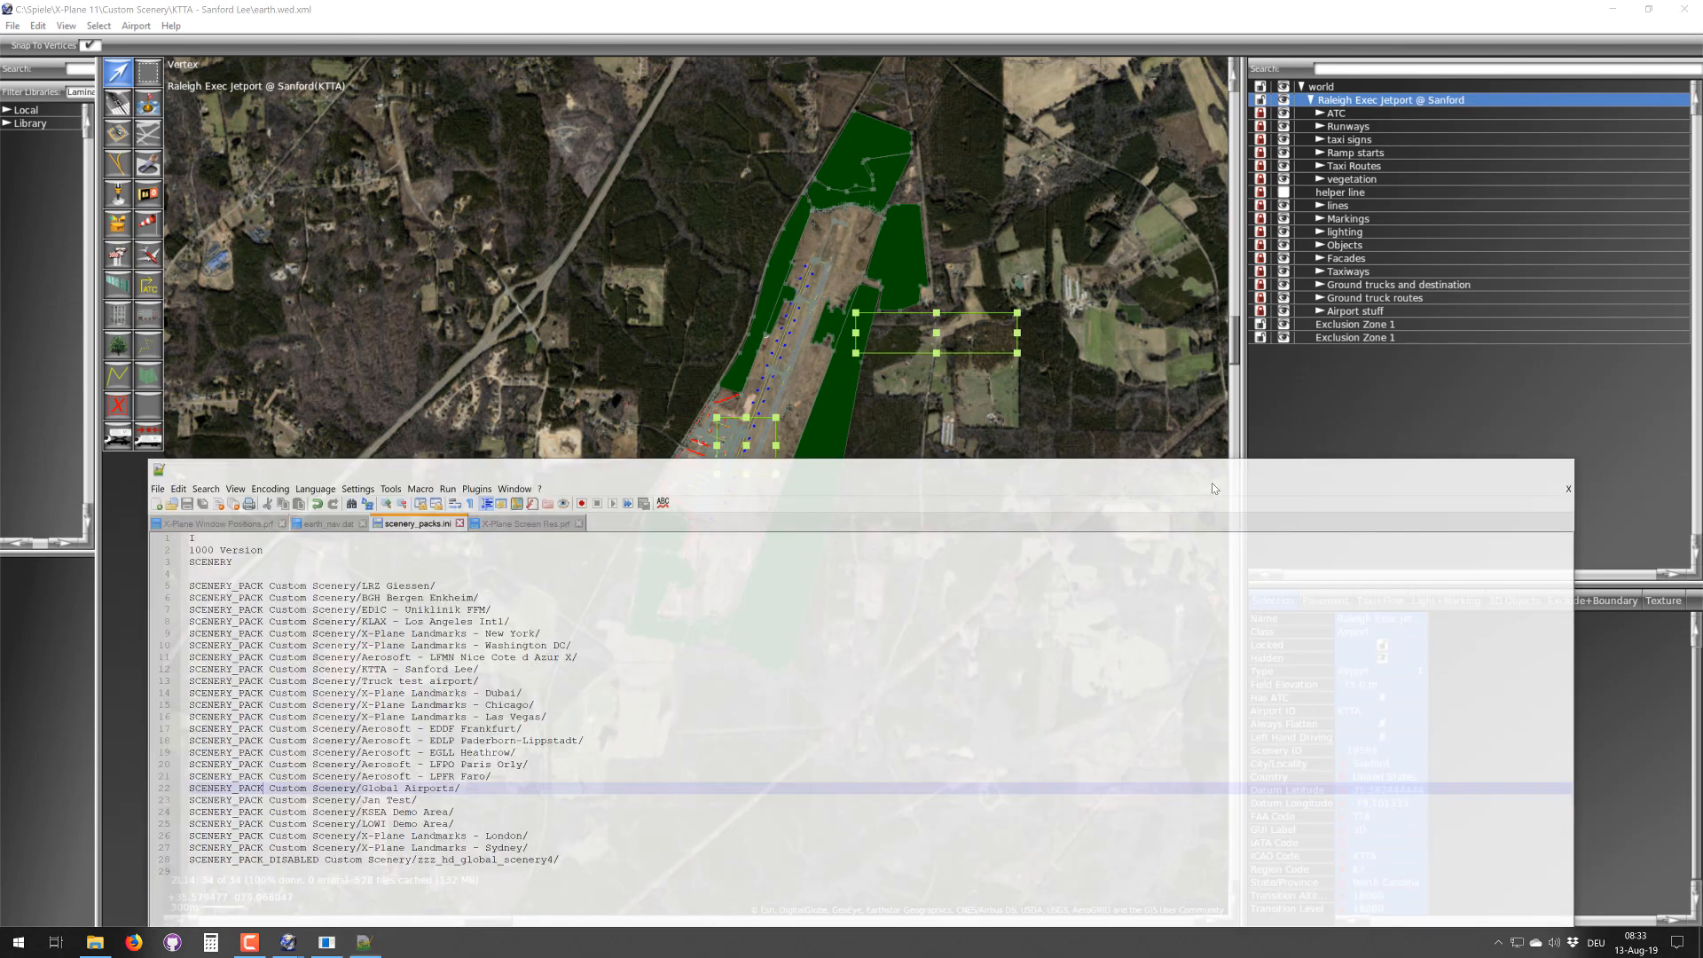
- Examine the airport's eastern exclusion zone and the forest polygons around the runway's northern end in WorldEditor
scroll(865, 321, up, 3)
scroll(866, 325, up, 3)
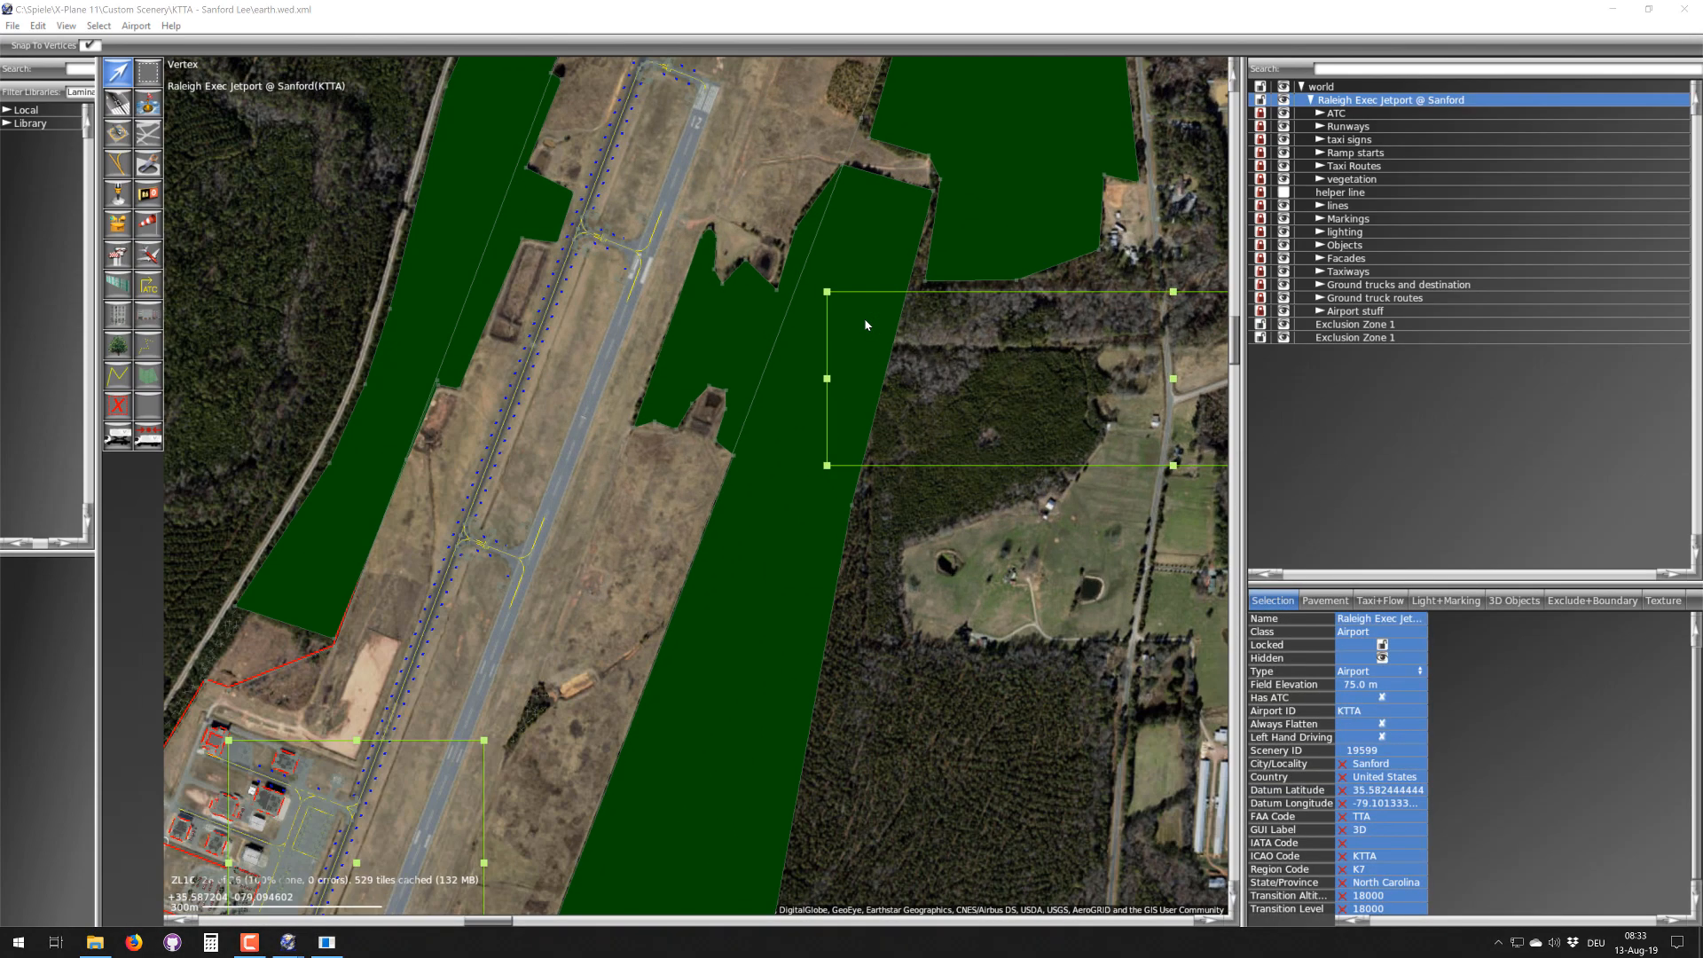
scroll(867, 325, down, 3)
scroll(864, 323, down, 4)
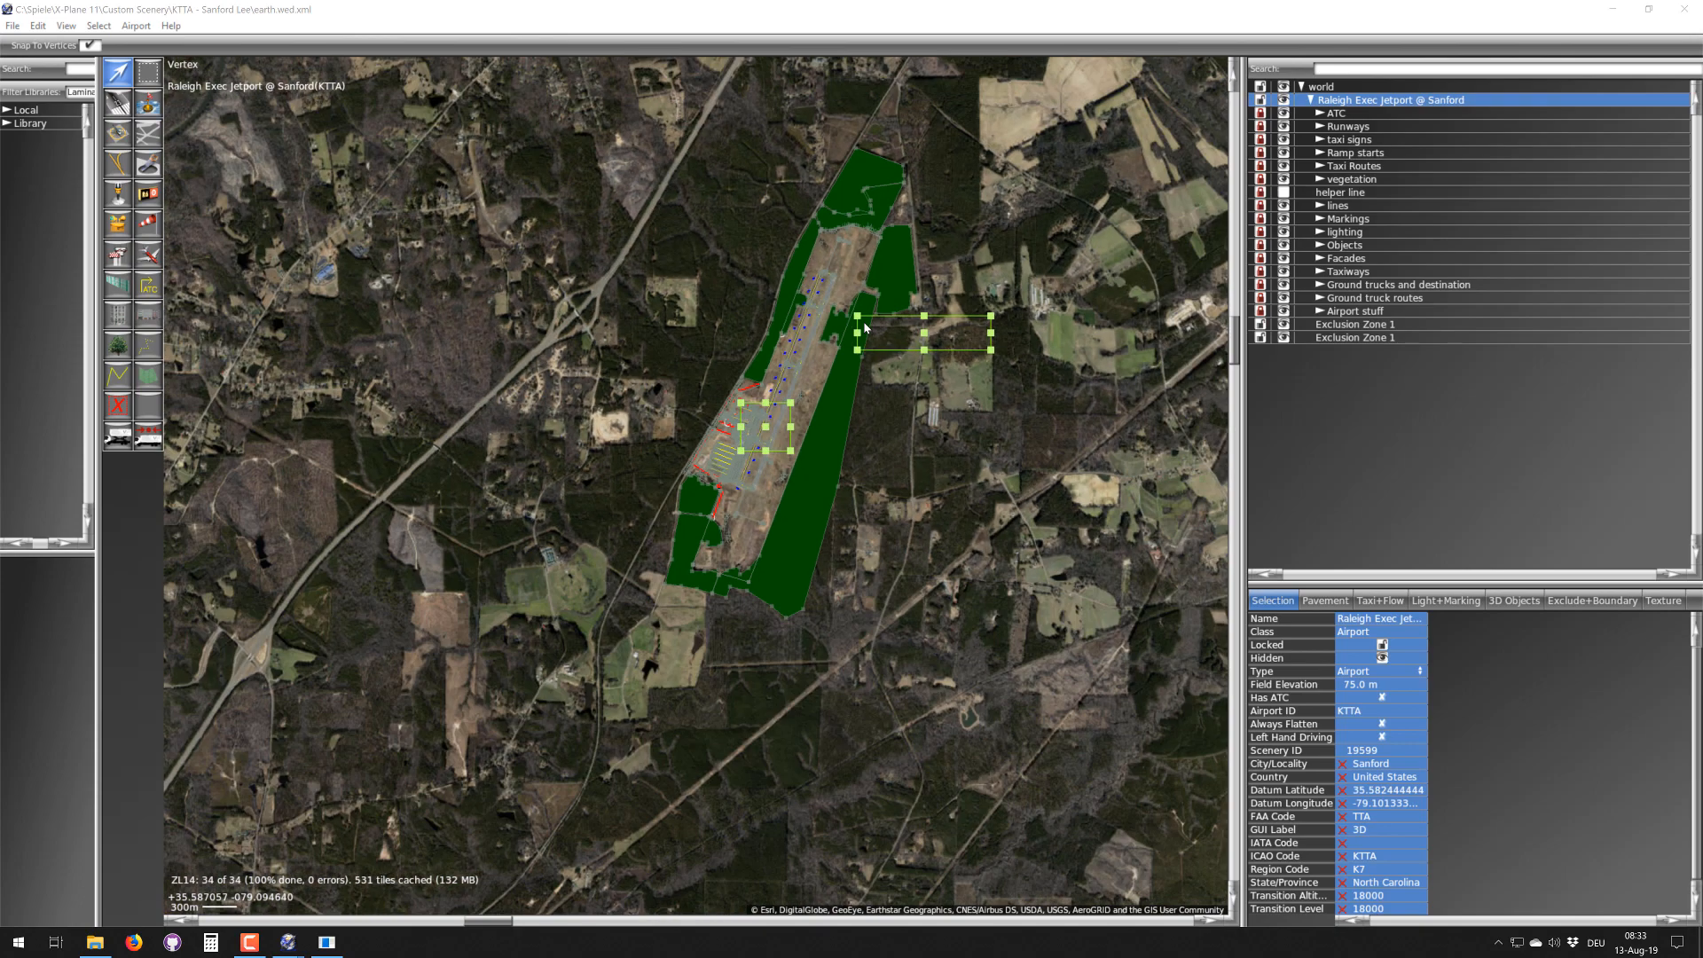
right_drag(935, 288, 802, 443)
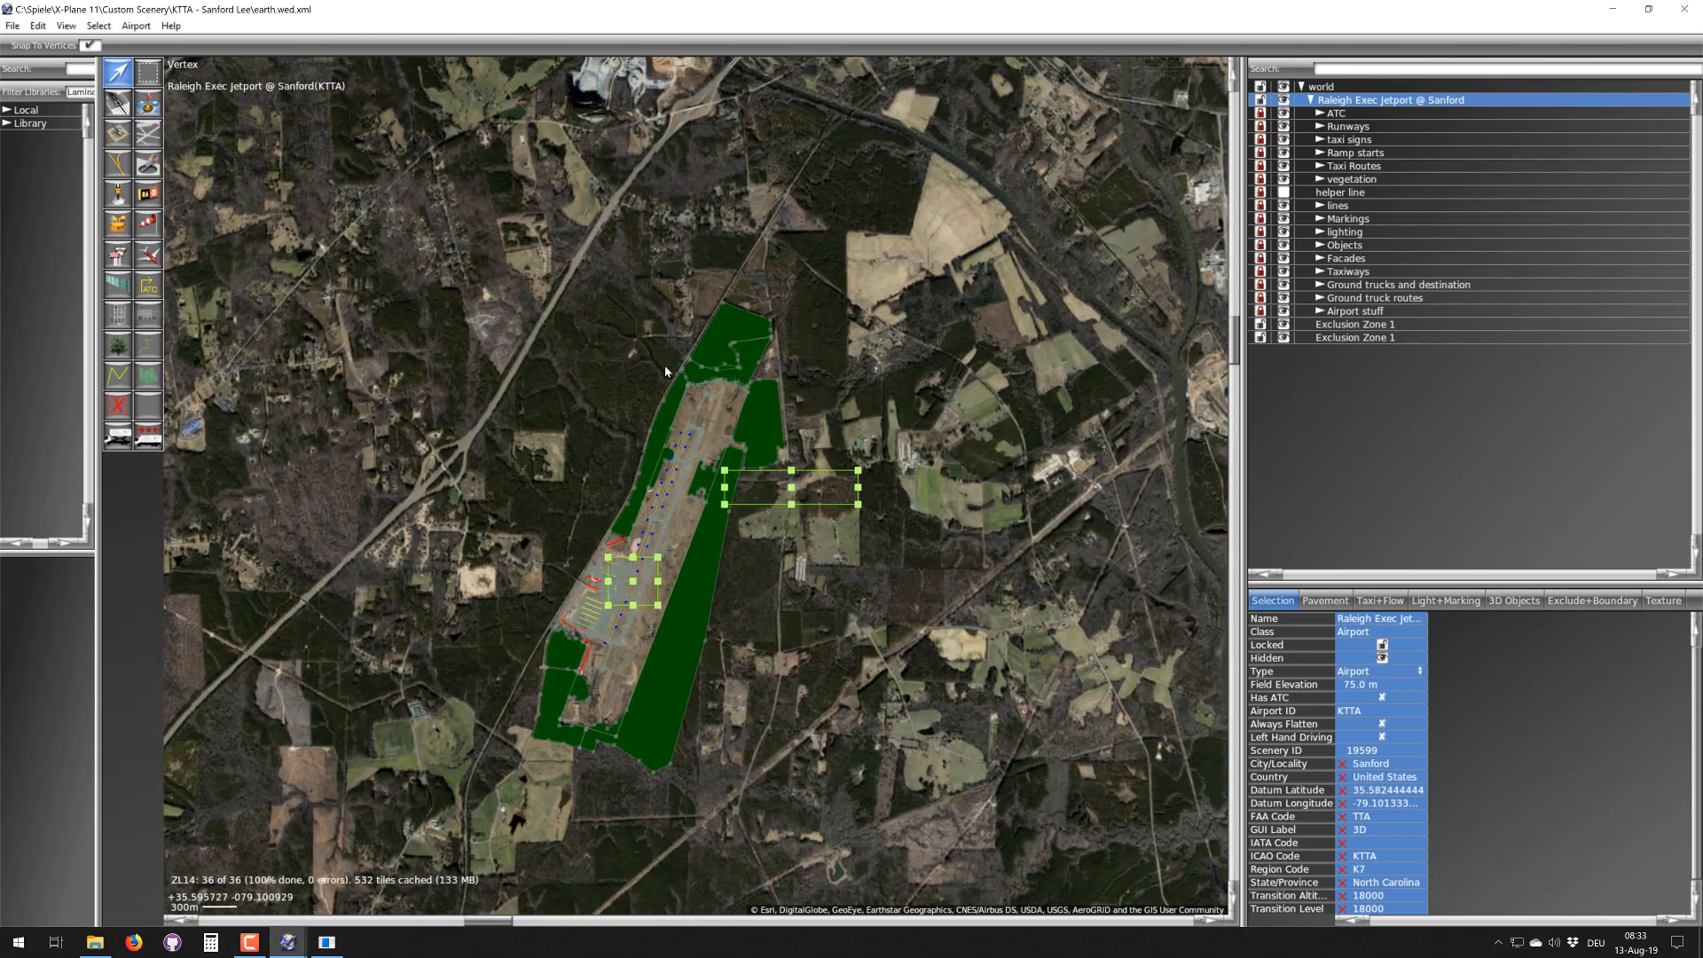
scroll(692, 368, up, 6)
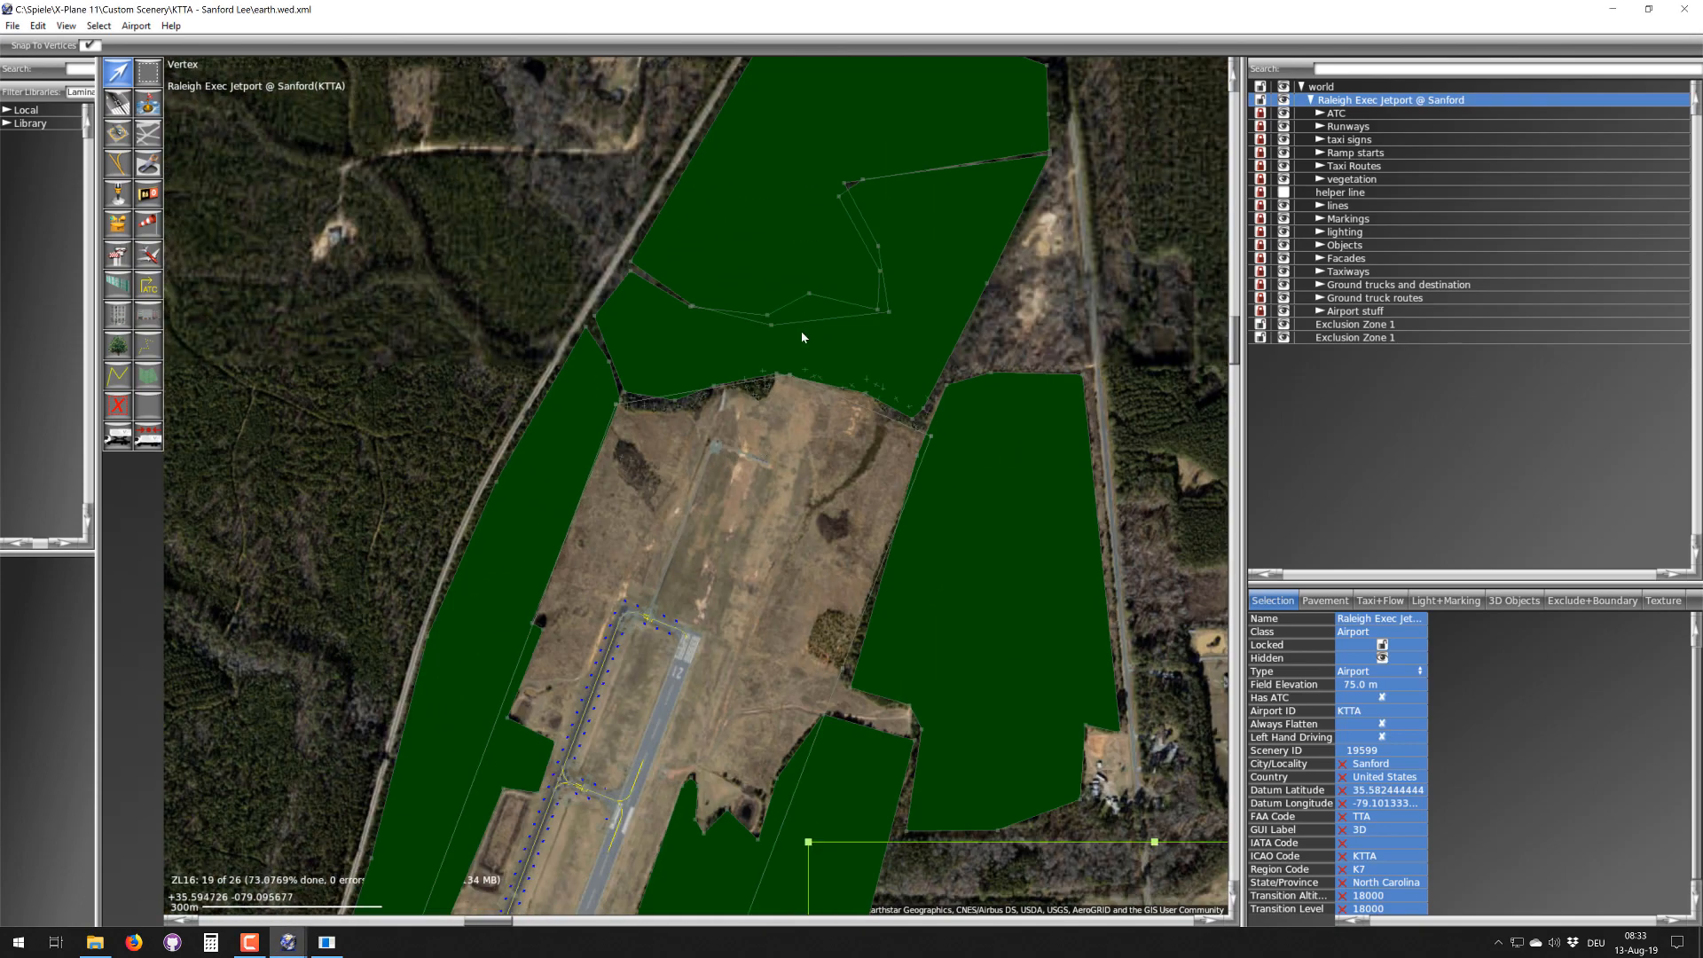
scroll(801, 331, up, 3)
scroll(801, 330, down, 4)
scroll(801, 337, down, 5)
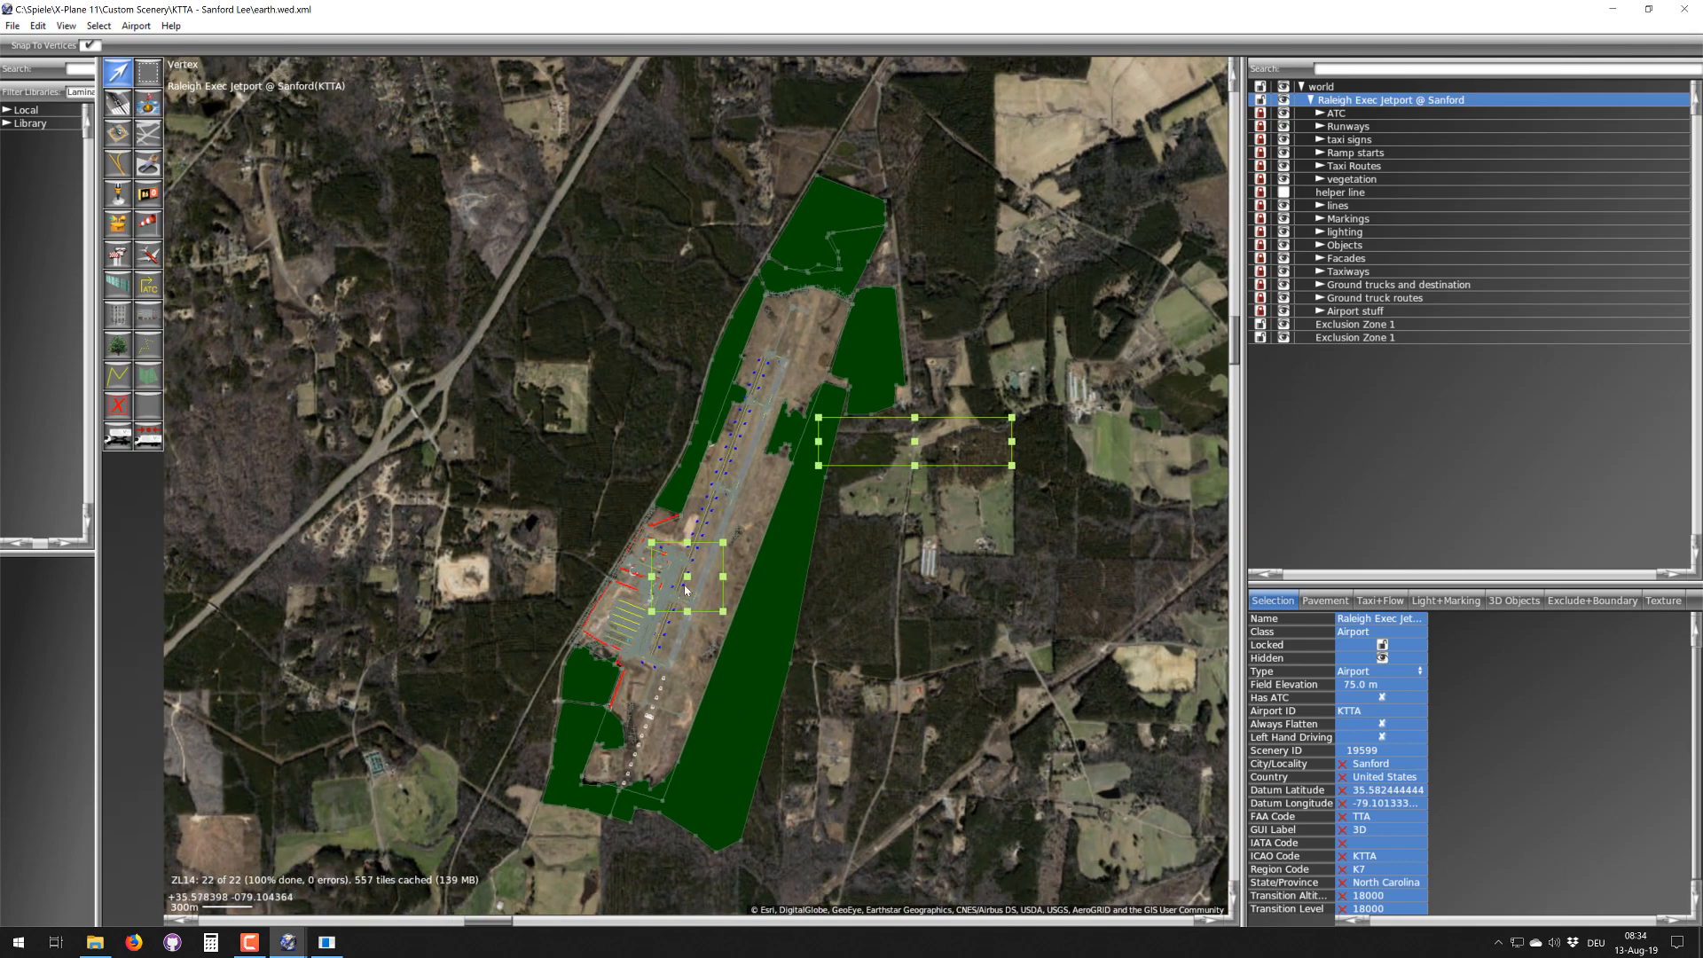
- Move the eastern exclusion zone onto the forest at the airport's northern end and narrow it from both sides to the forest's width
drag(915, 449, 848, 205)
scroll(847, 205, up, 3)
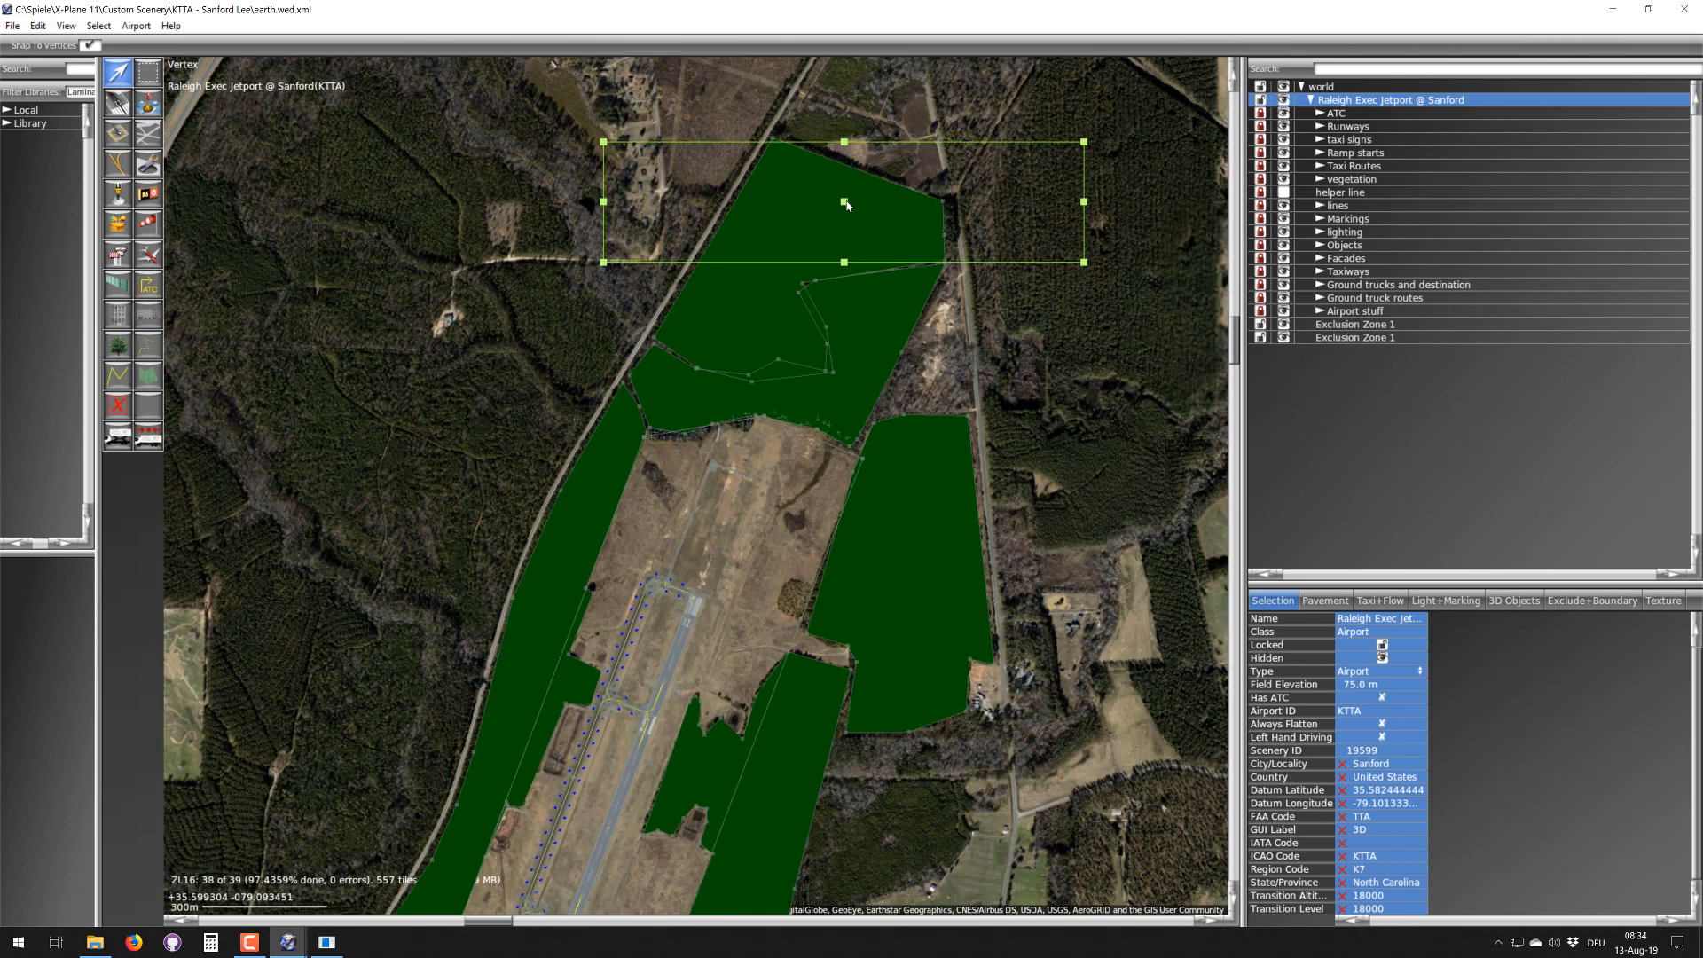
drag(1086, 204, 902, 213)
drag(605, 207, 758, 215)
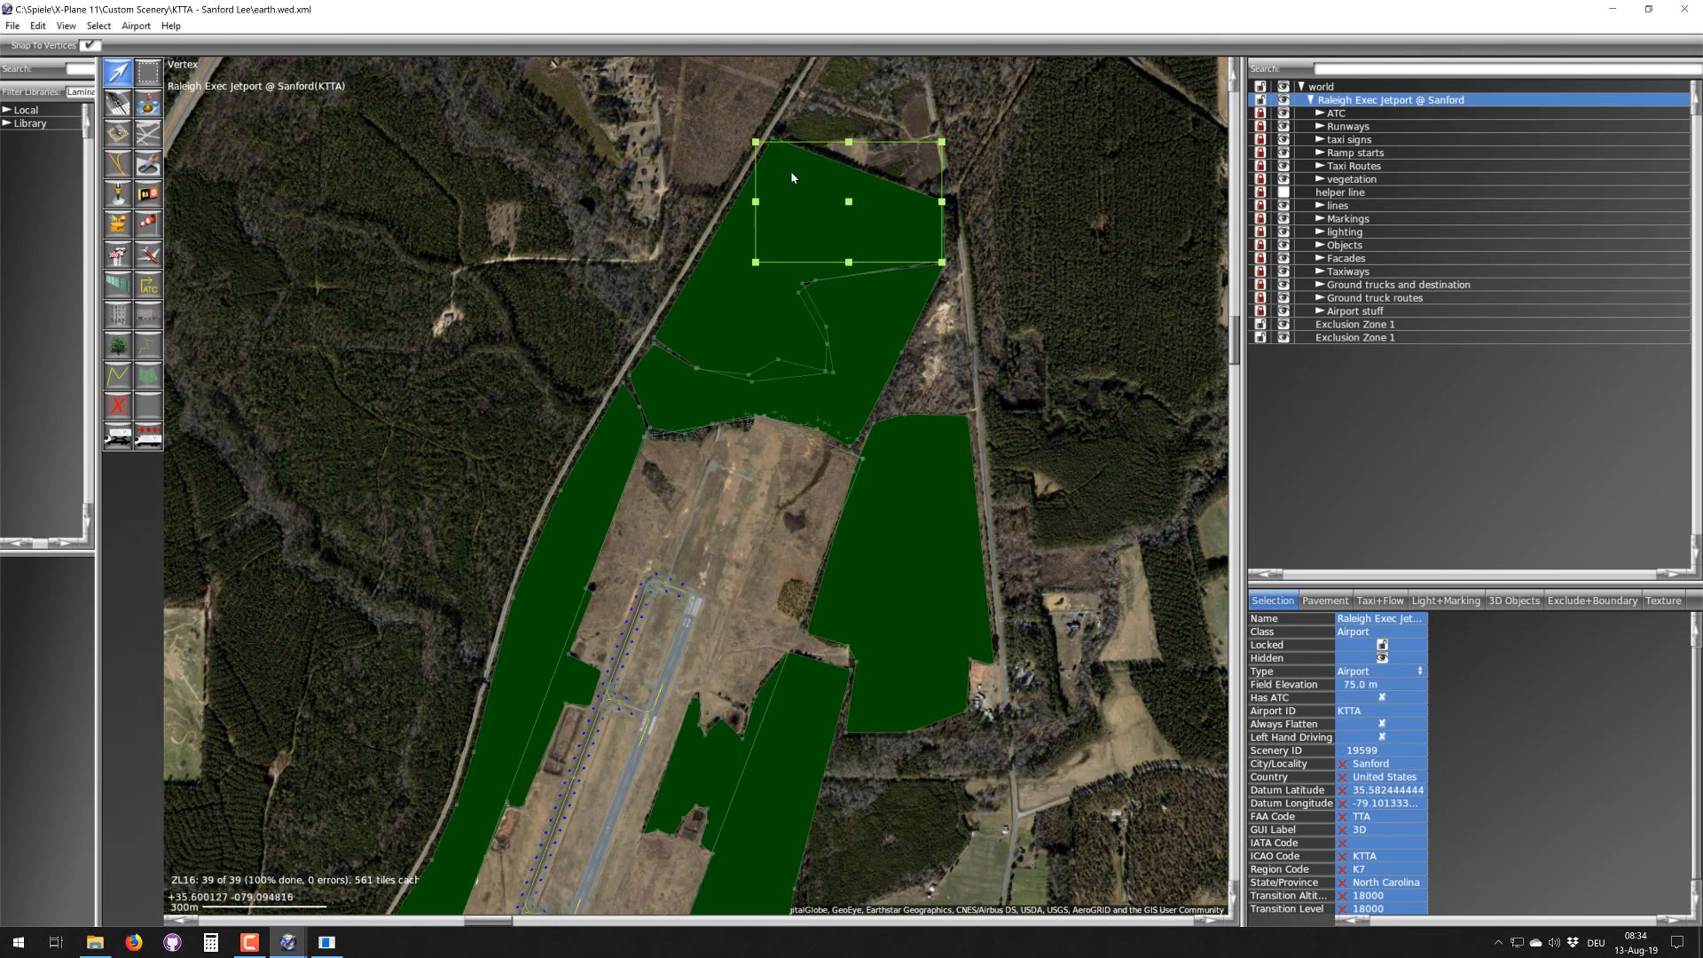
- Shift the northern exclusion zone slightly southwest over the forest polygon
scroll(859, 211, down, 2)
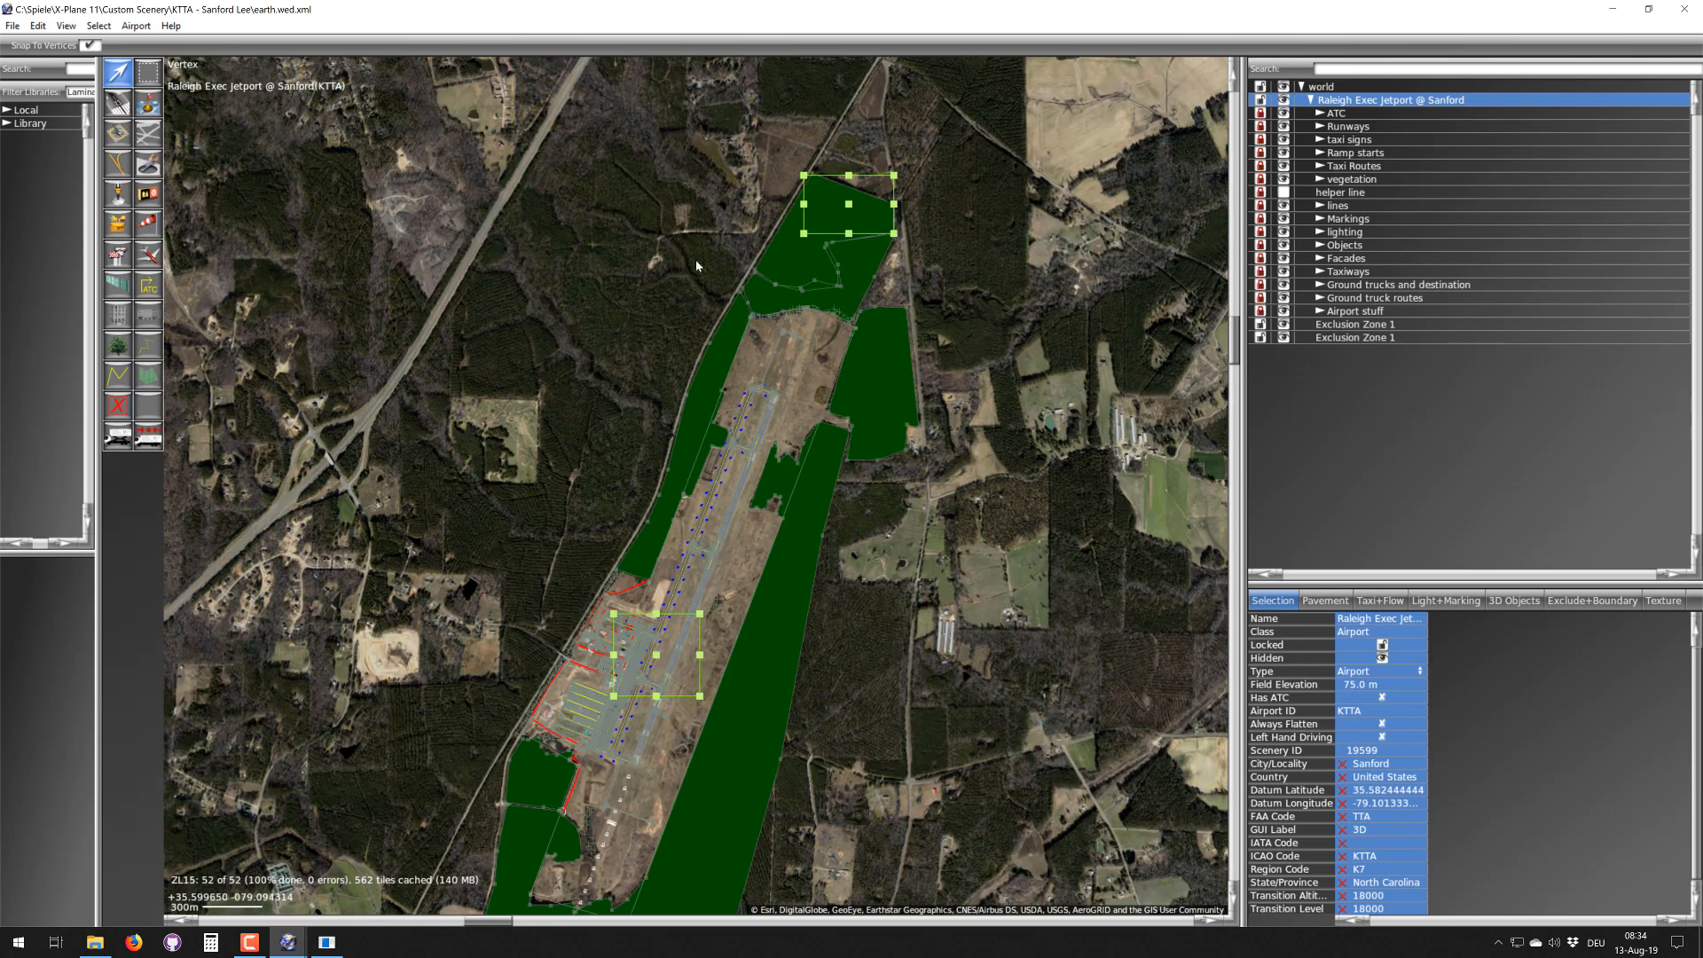
right_drag(730, 673, 726, 527)
scroll(726, 527, up, 3)
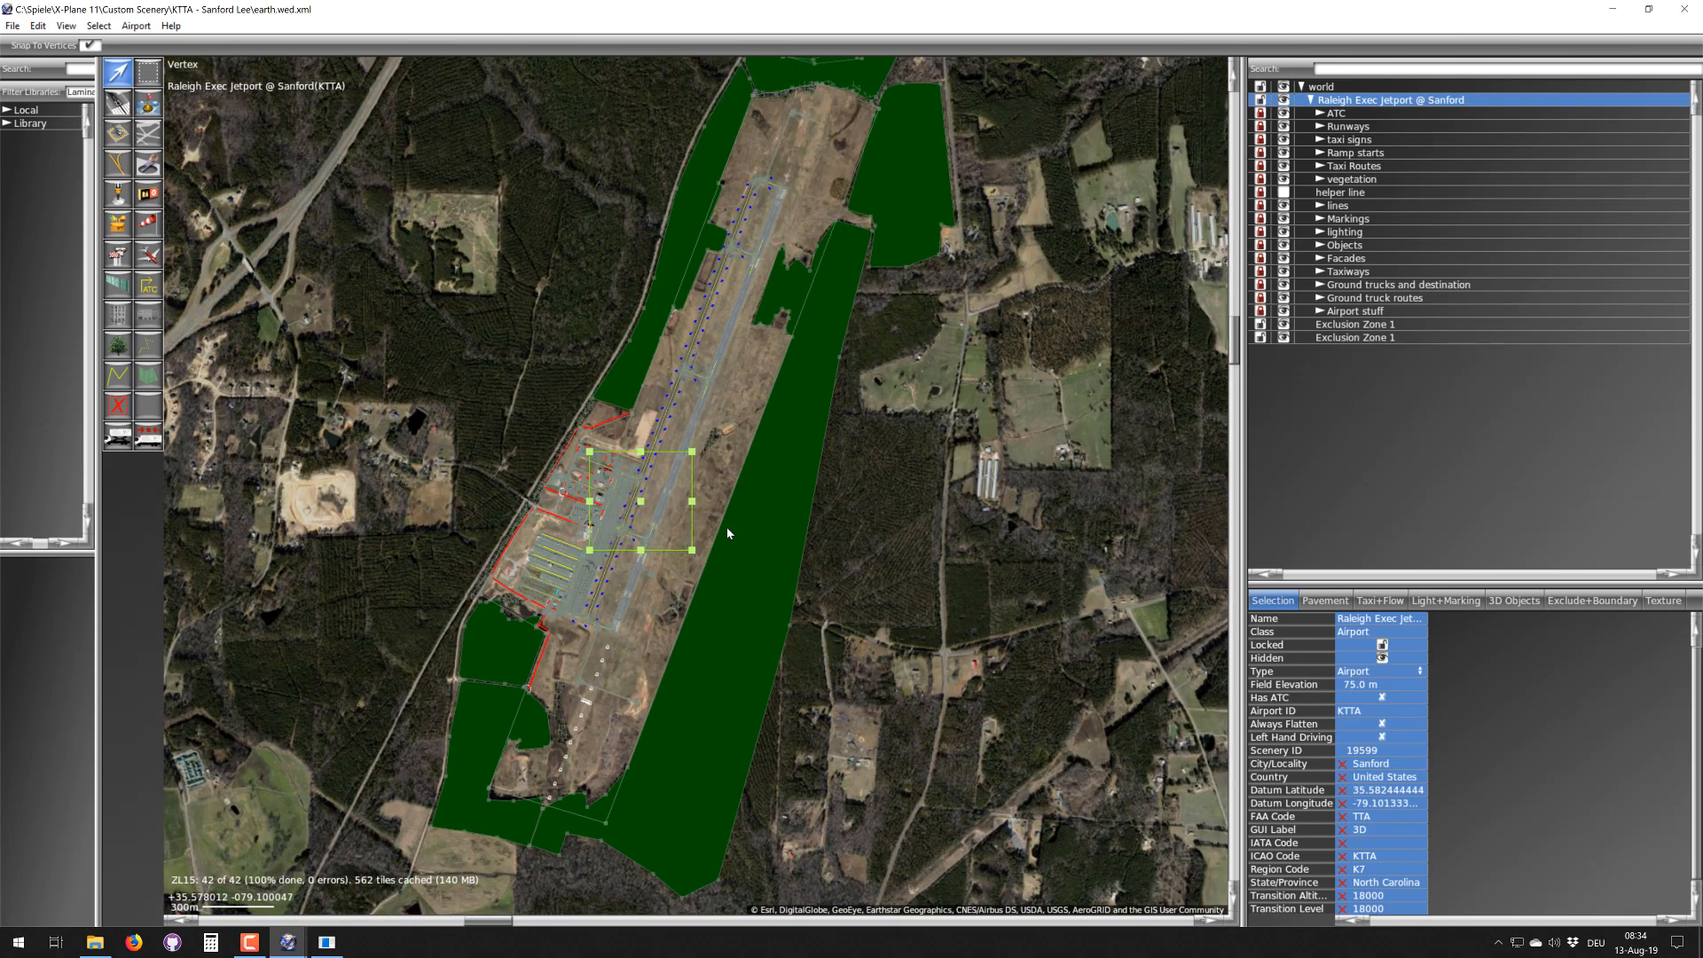
scroll(785, 610, down, 5)
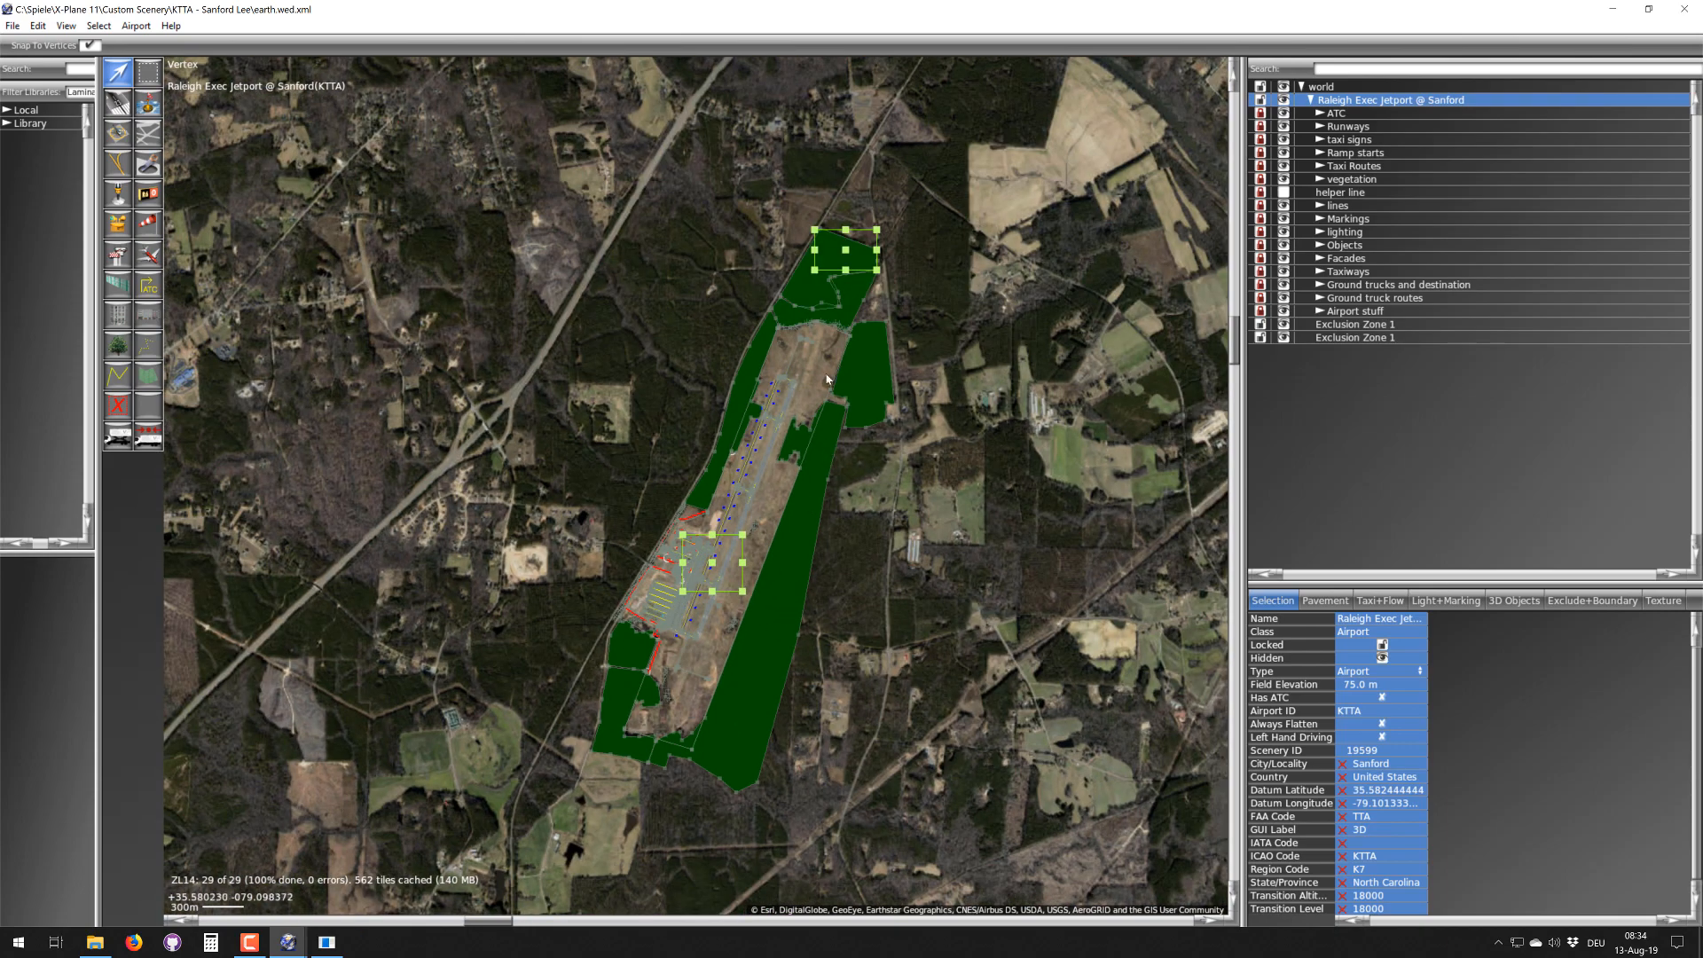
mouse_move(847, 255)
mouse_down()
mouse_move(886, 259)
mouse_move(838, 261)
mouse_up()
scroll(840, 263, up, 3)
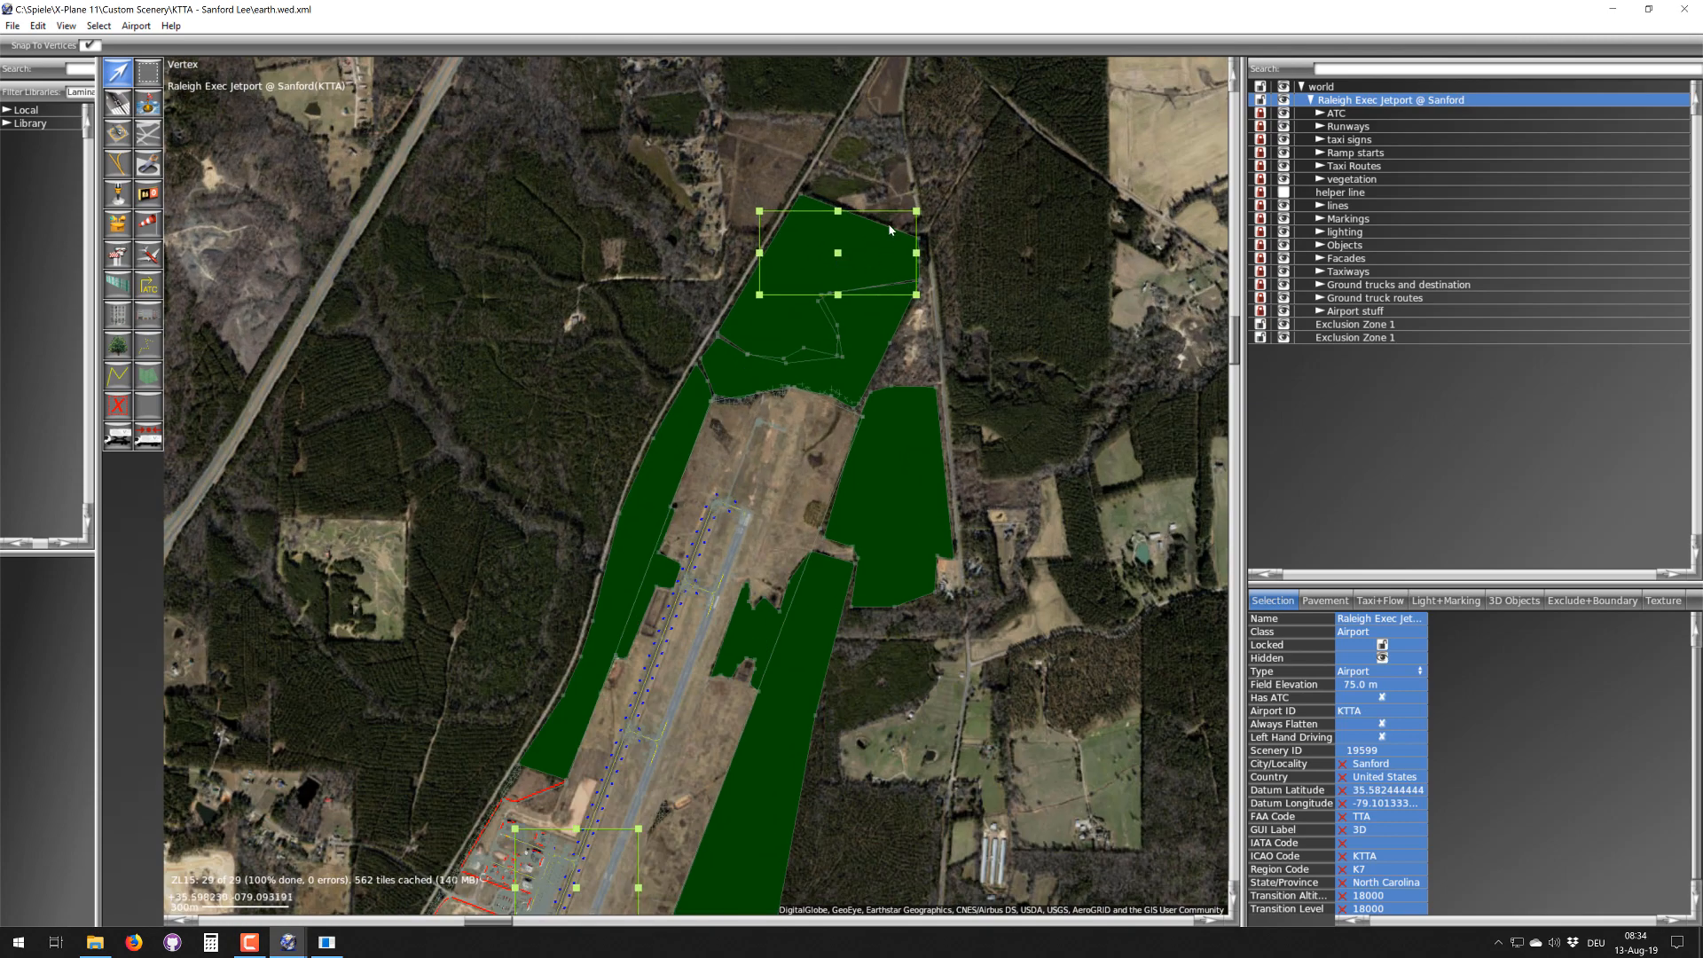
- Inspect the southern forest areas and the exclusion zone over the apron, hangars and runway
right_drag(726, 494, 749, 366)
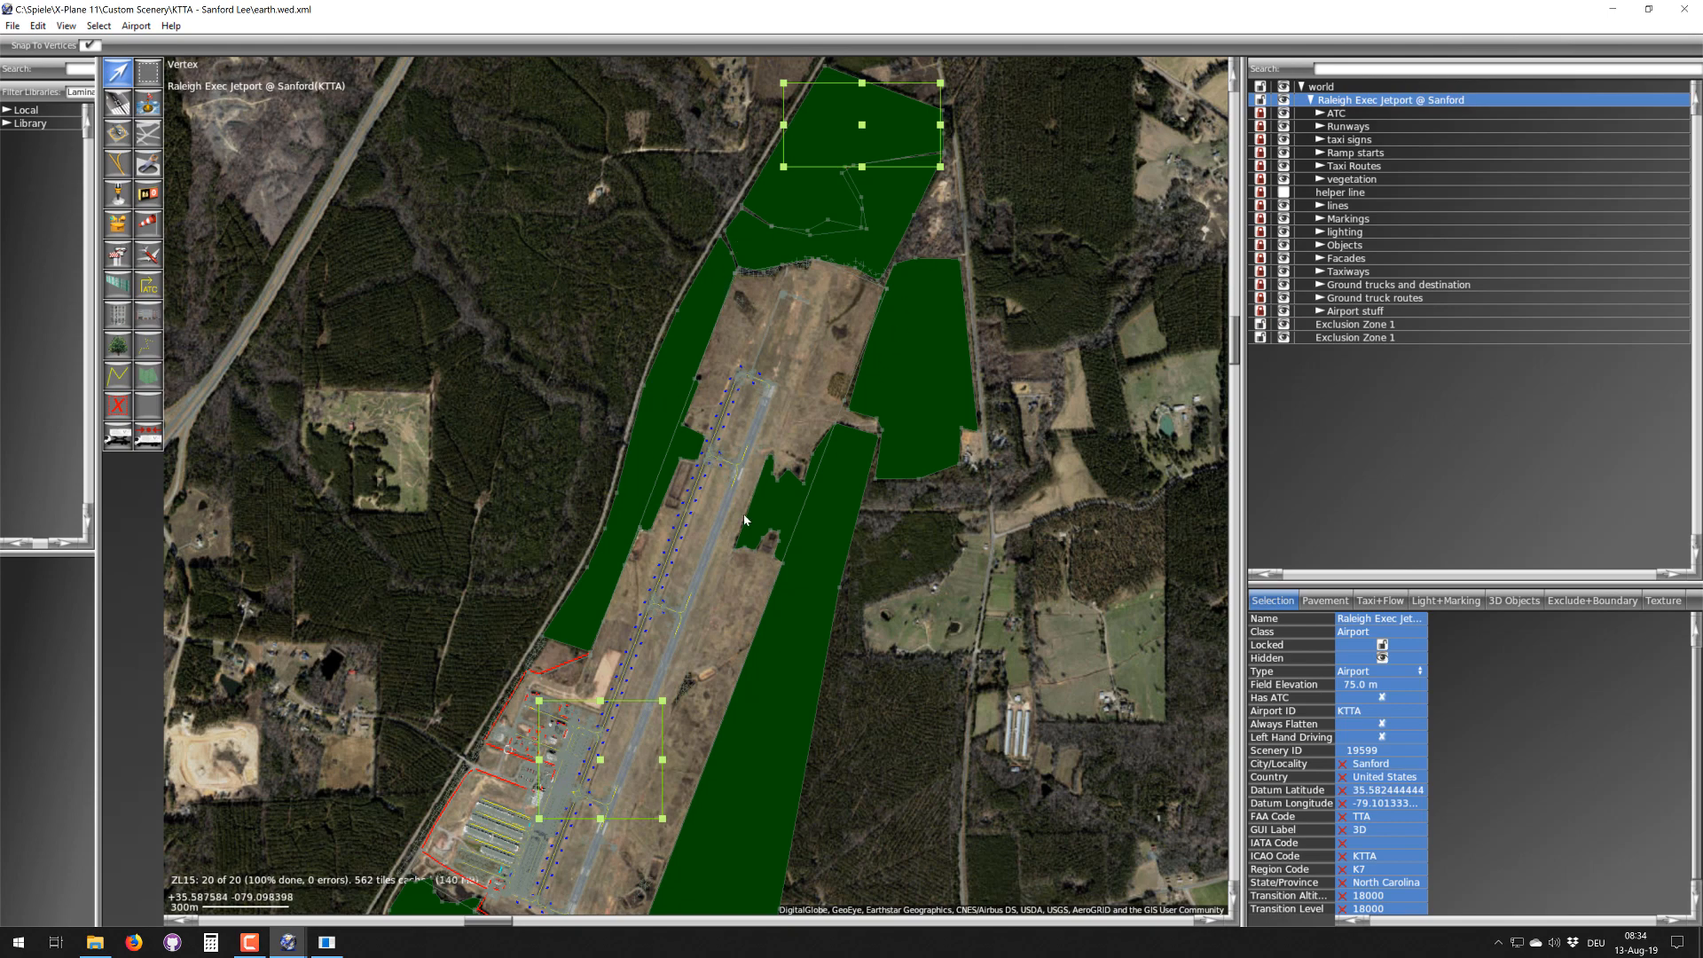
right_drag(701, 671, 807, 274)
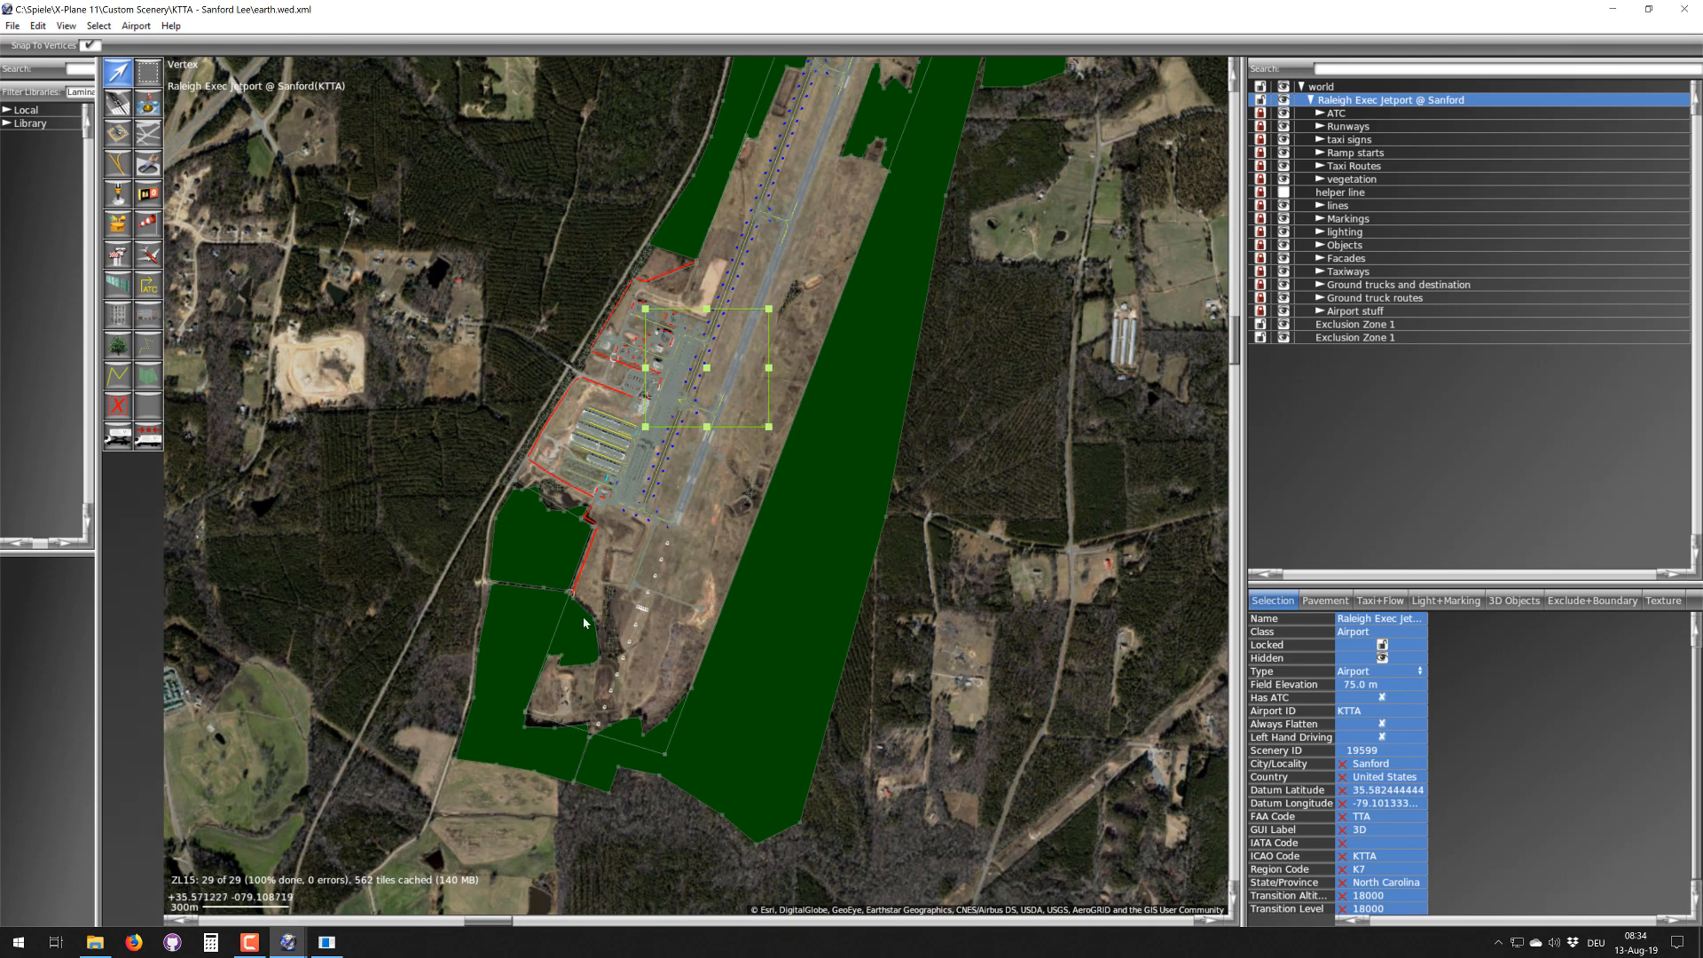
scroll(582, 616, down, 1)
scroll(665, 409, up, 5)
scroll(637, 381, up, 4)
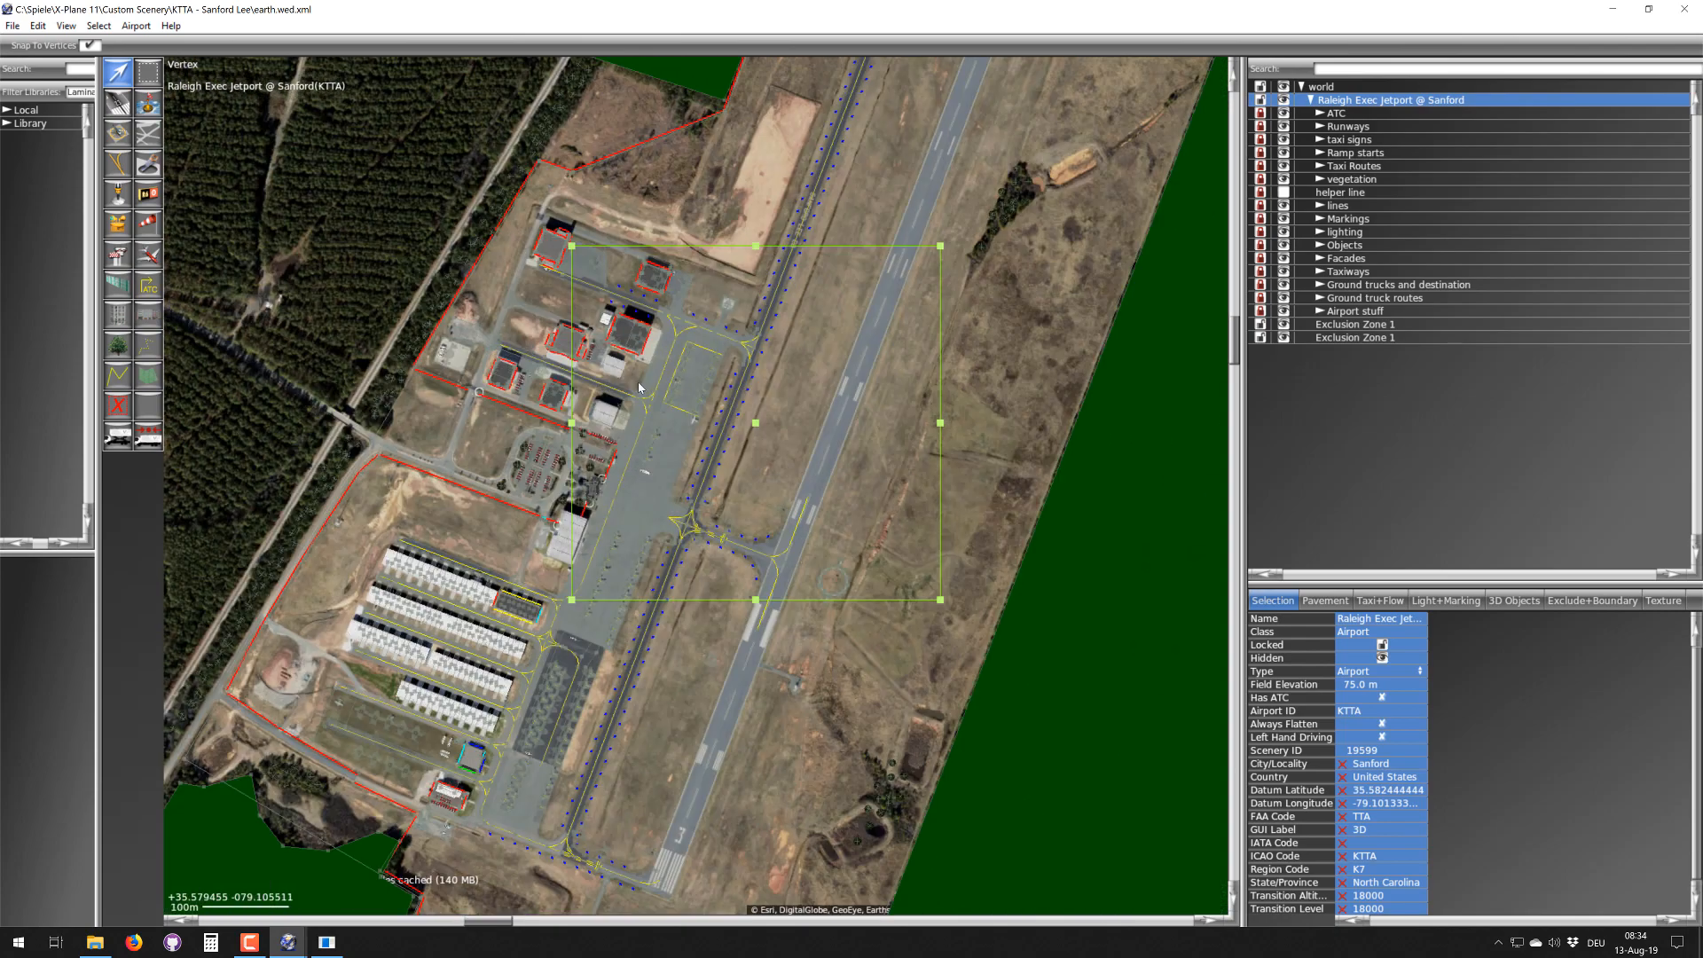
scroll(586, 398, up, 4)
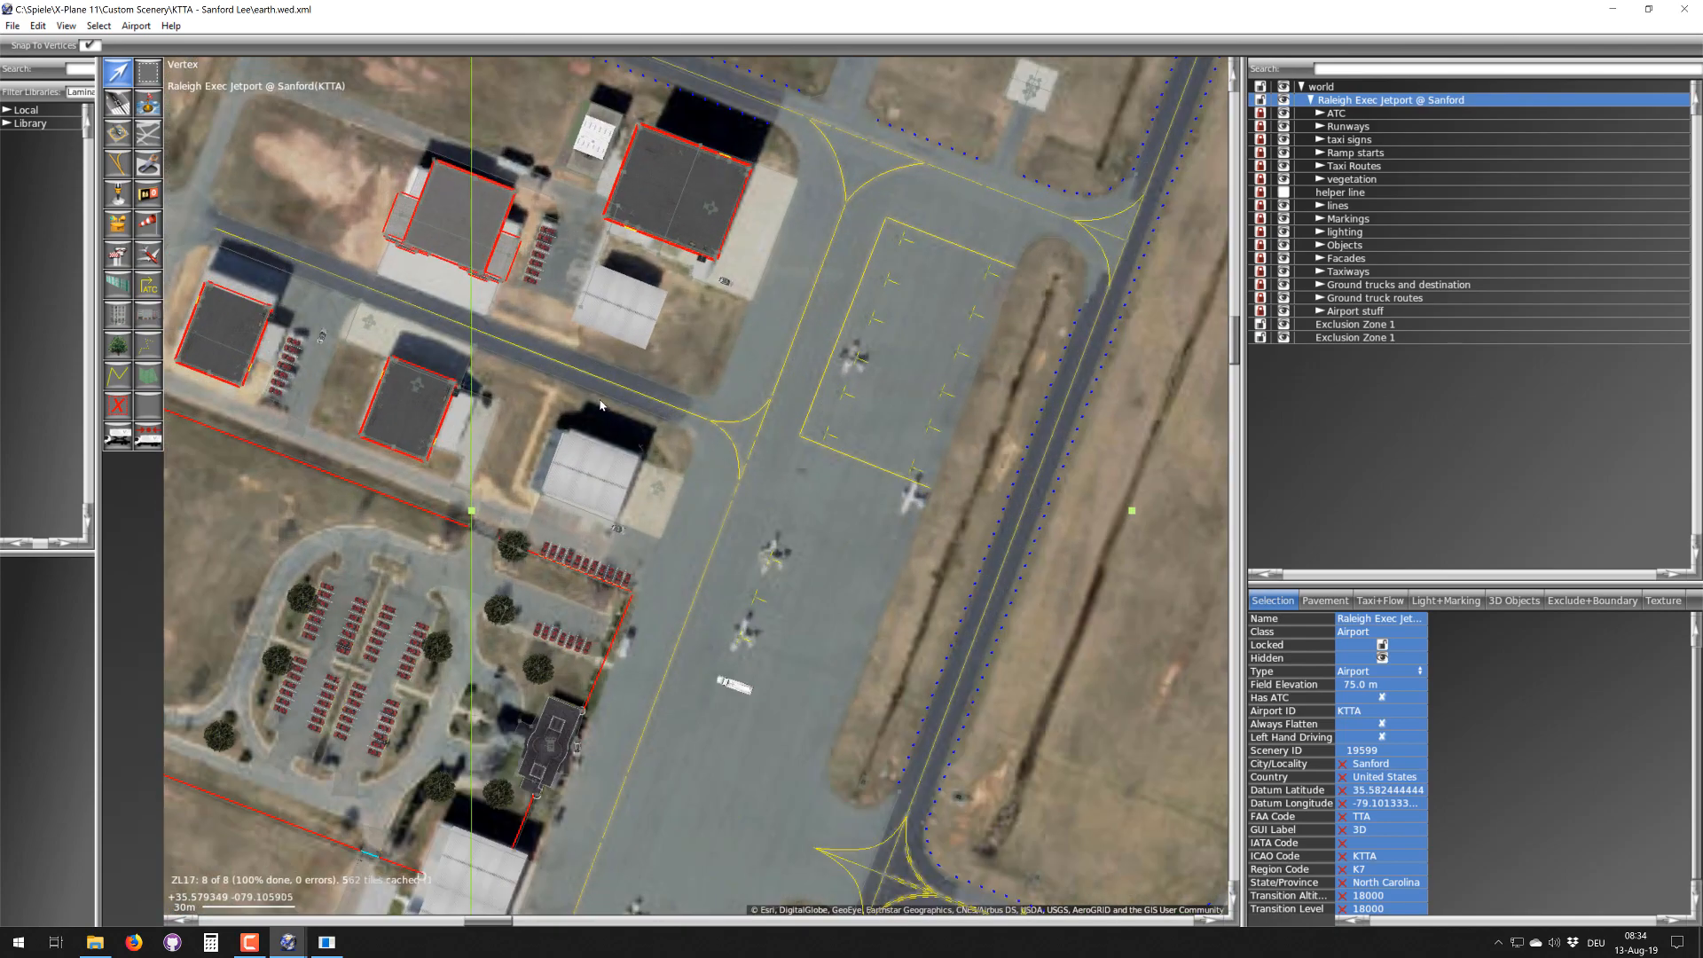
- Inspect the parked cars, trees and terminal building around the car park at the apron exclusion zone's western edge
scroll(604, 404, down, 5)
right_drag(525, 616, 607, 382)
scroll(584, 287, up, 9)
right_drag(585, 287, 621, 411)
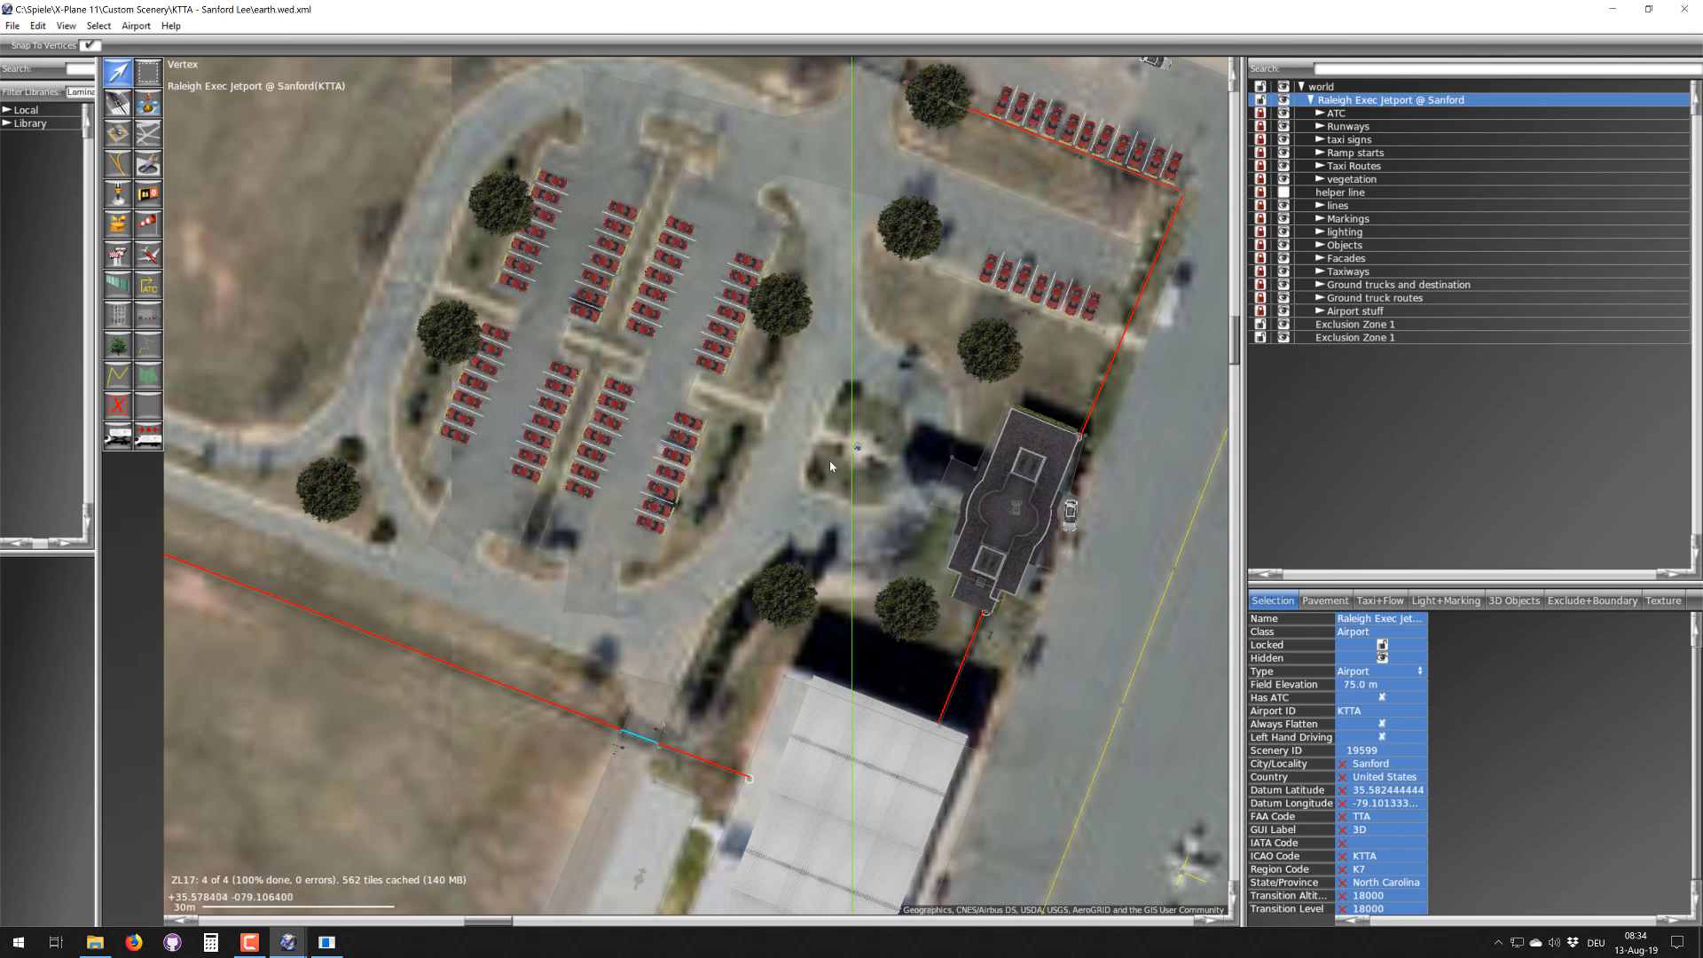
scroll(661, 529, up, 2)
scroll(661, 530, up, 1)
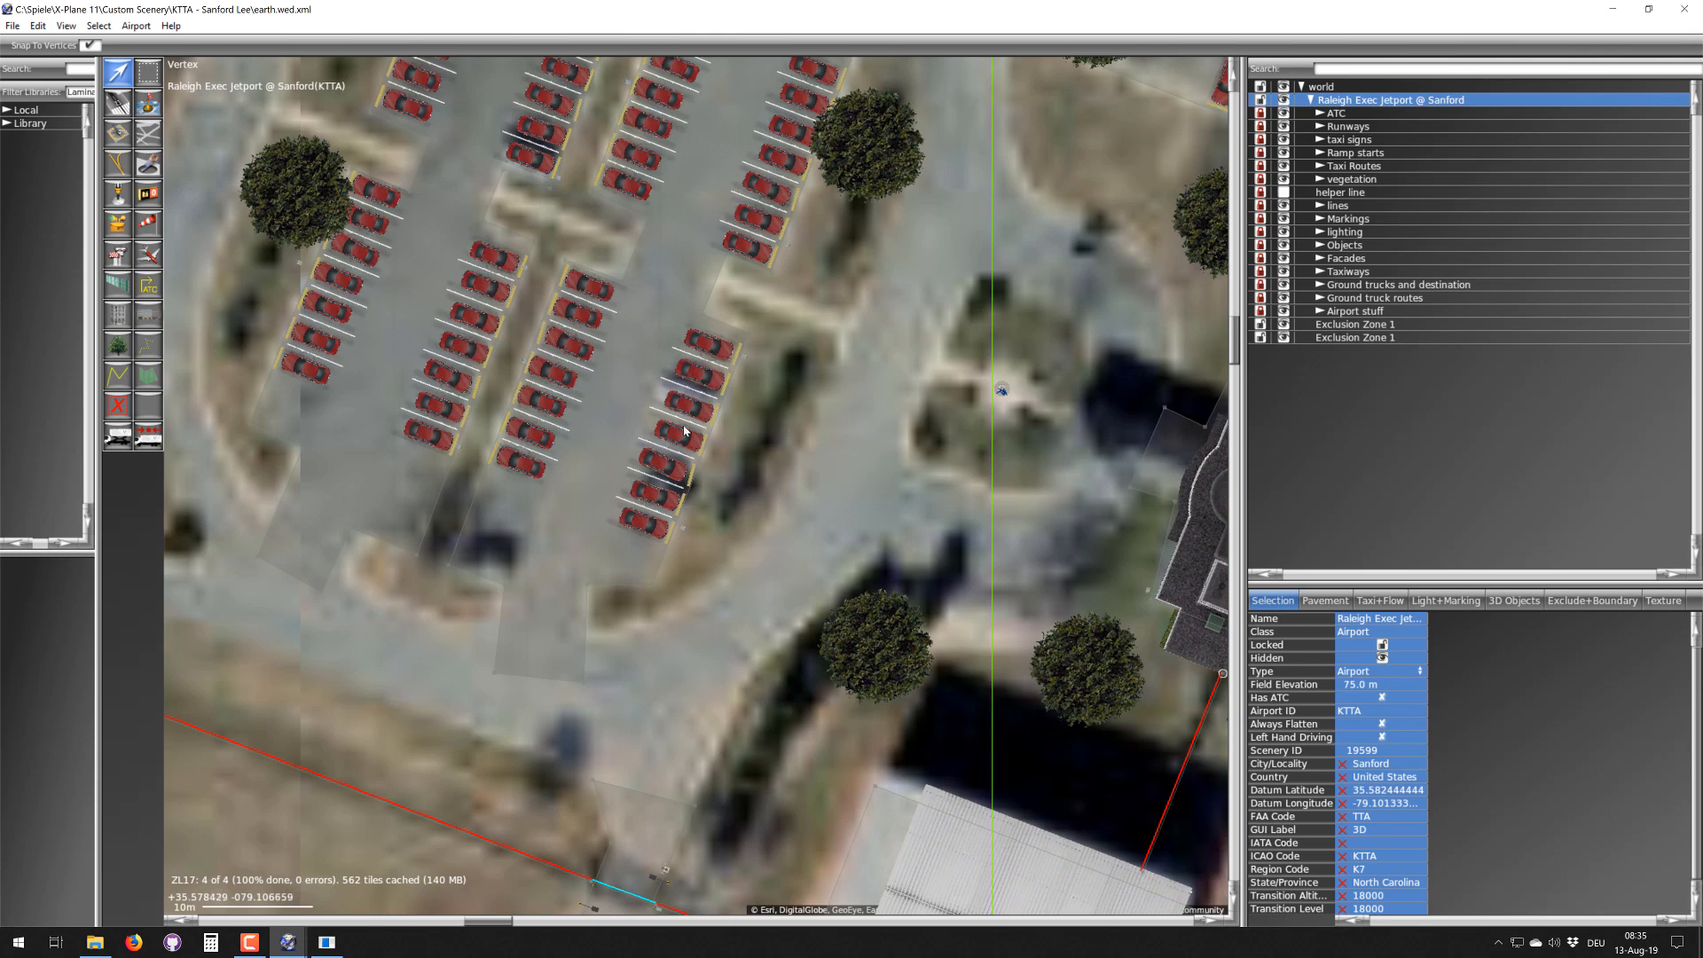
scroll(625, 519, down, 3)
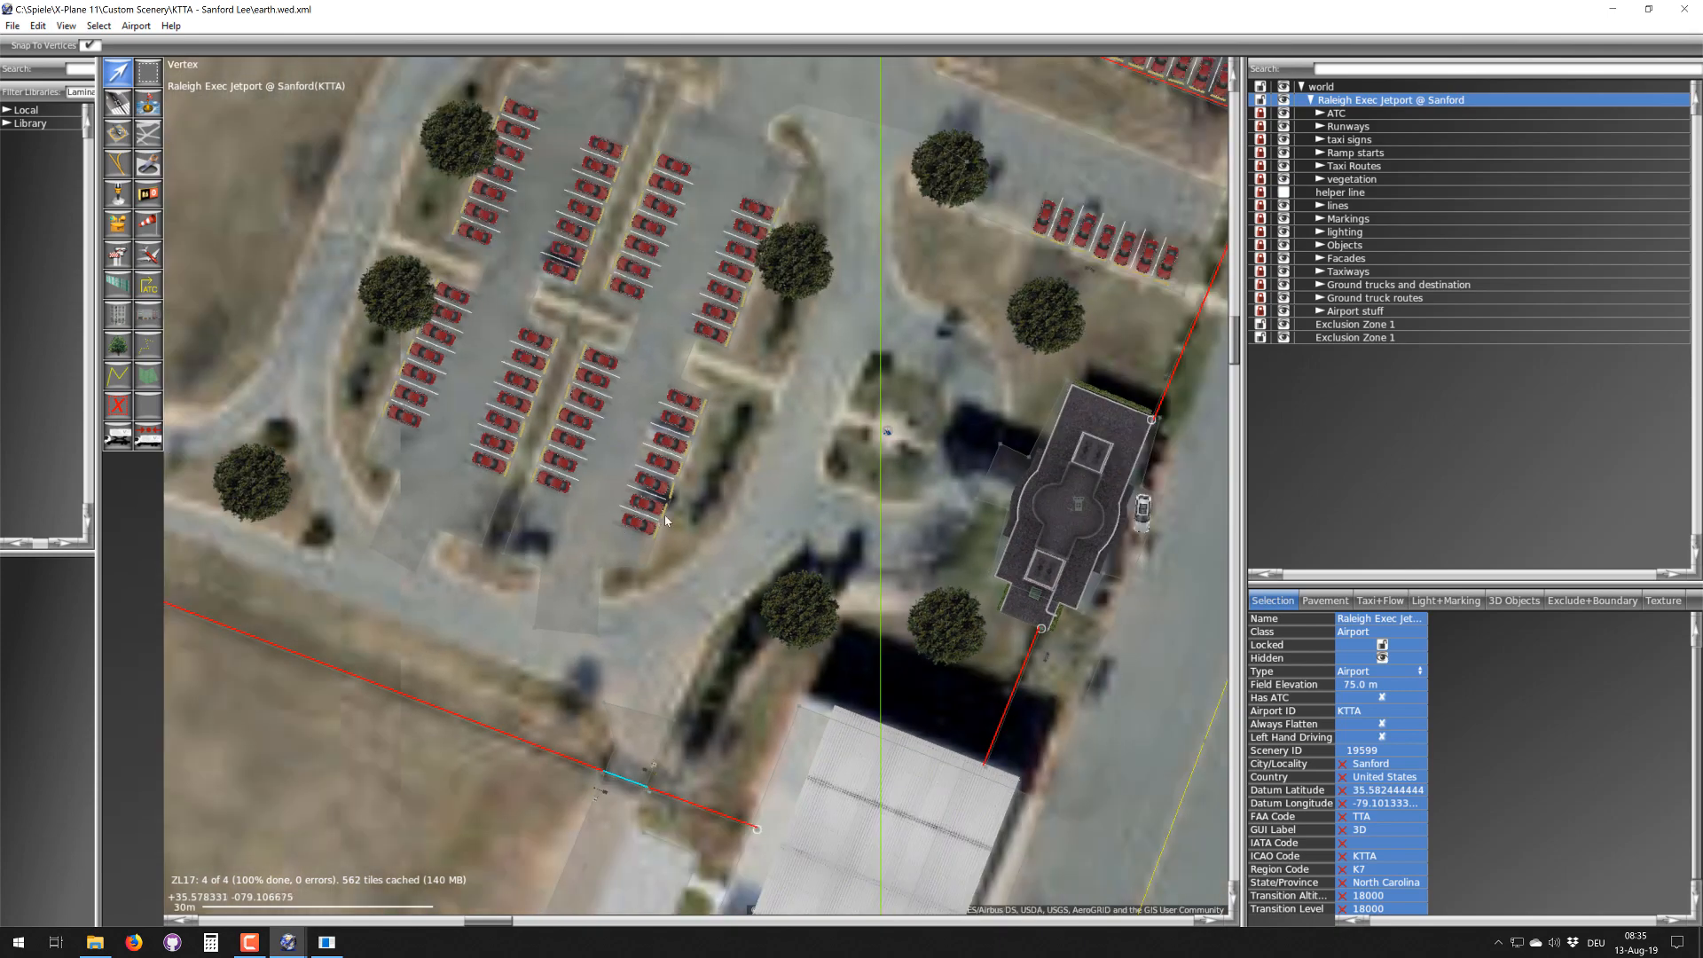
scroll(656, 524, down, 1)
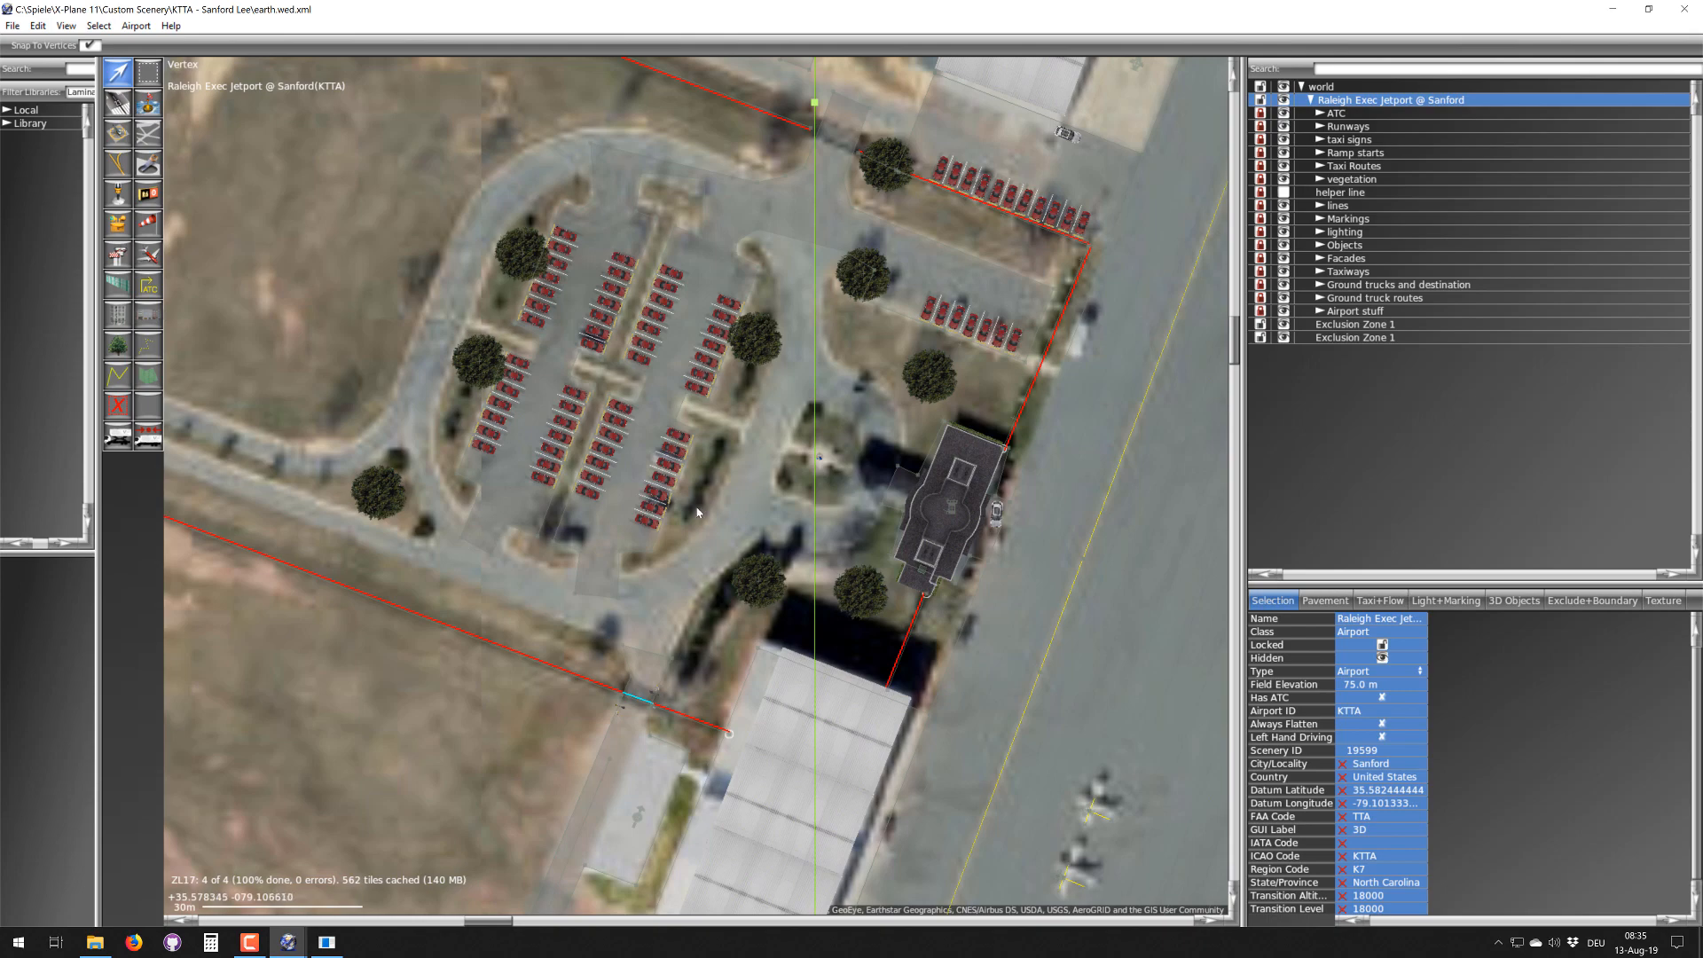
scroll(698, 512, up, 2)
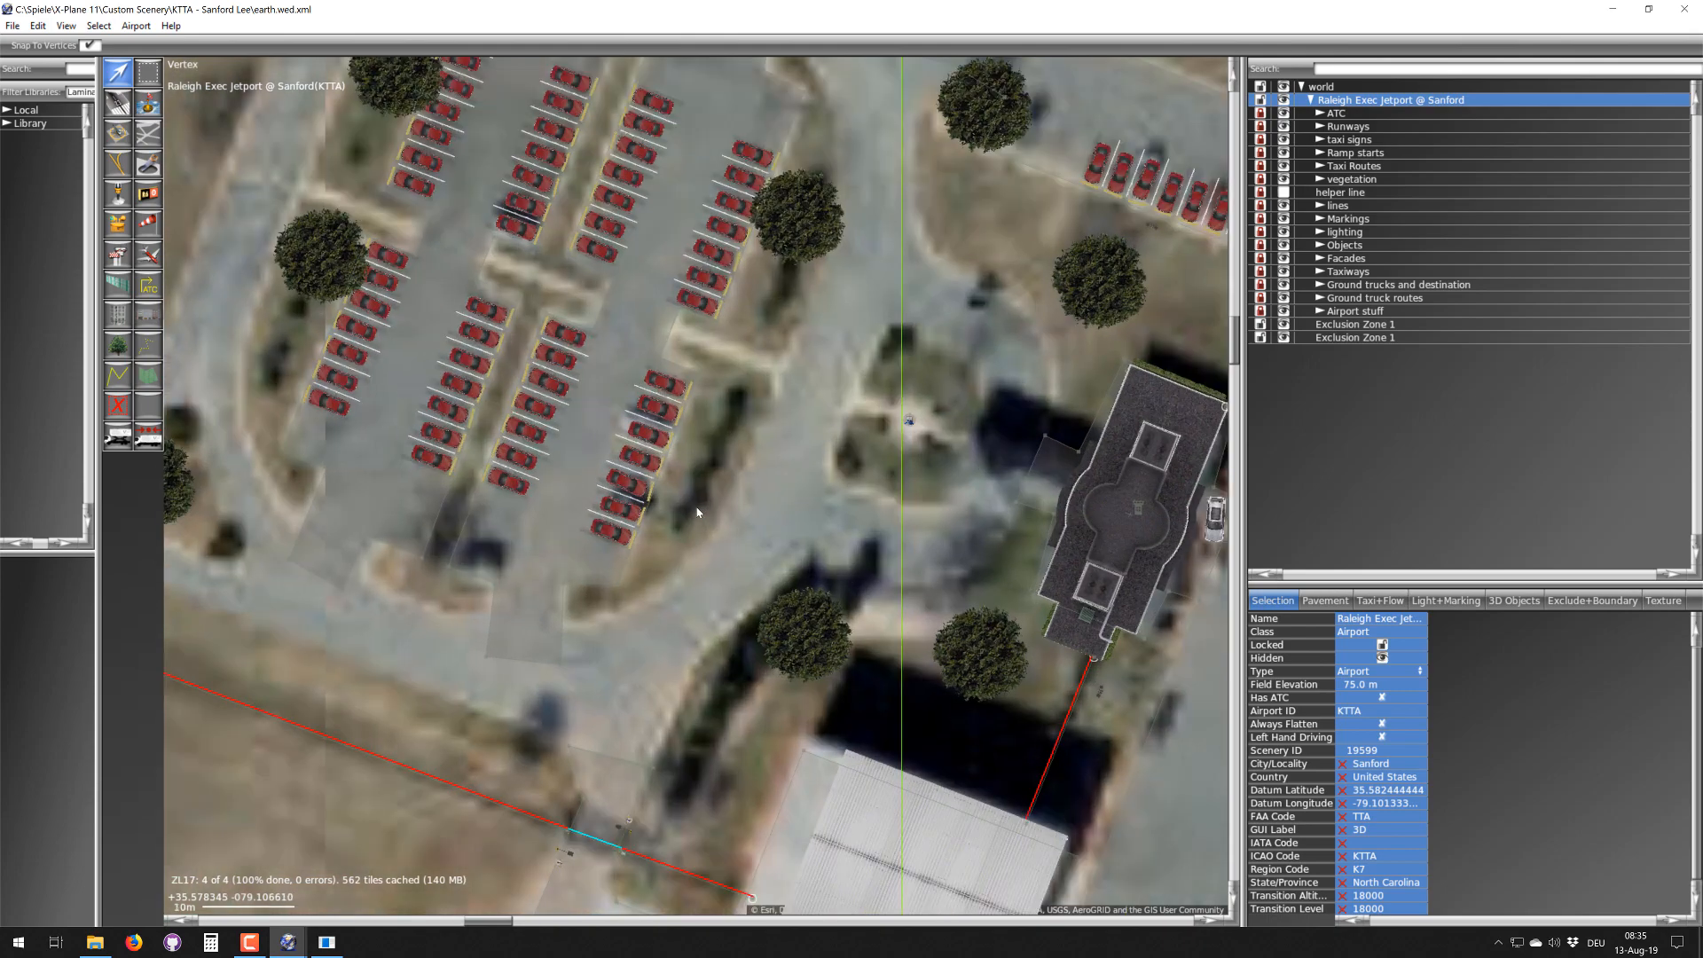
- Unlock the Objects group and hide the southeasternmost Row_of_Cars_6.agp object in the terminal car park
click(1262, 247)
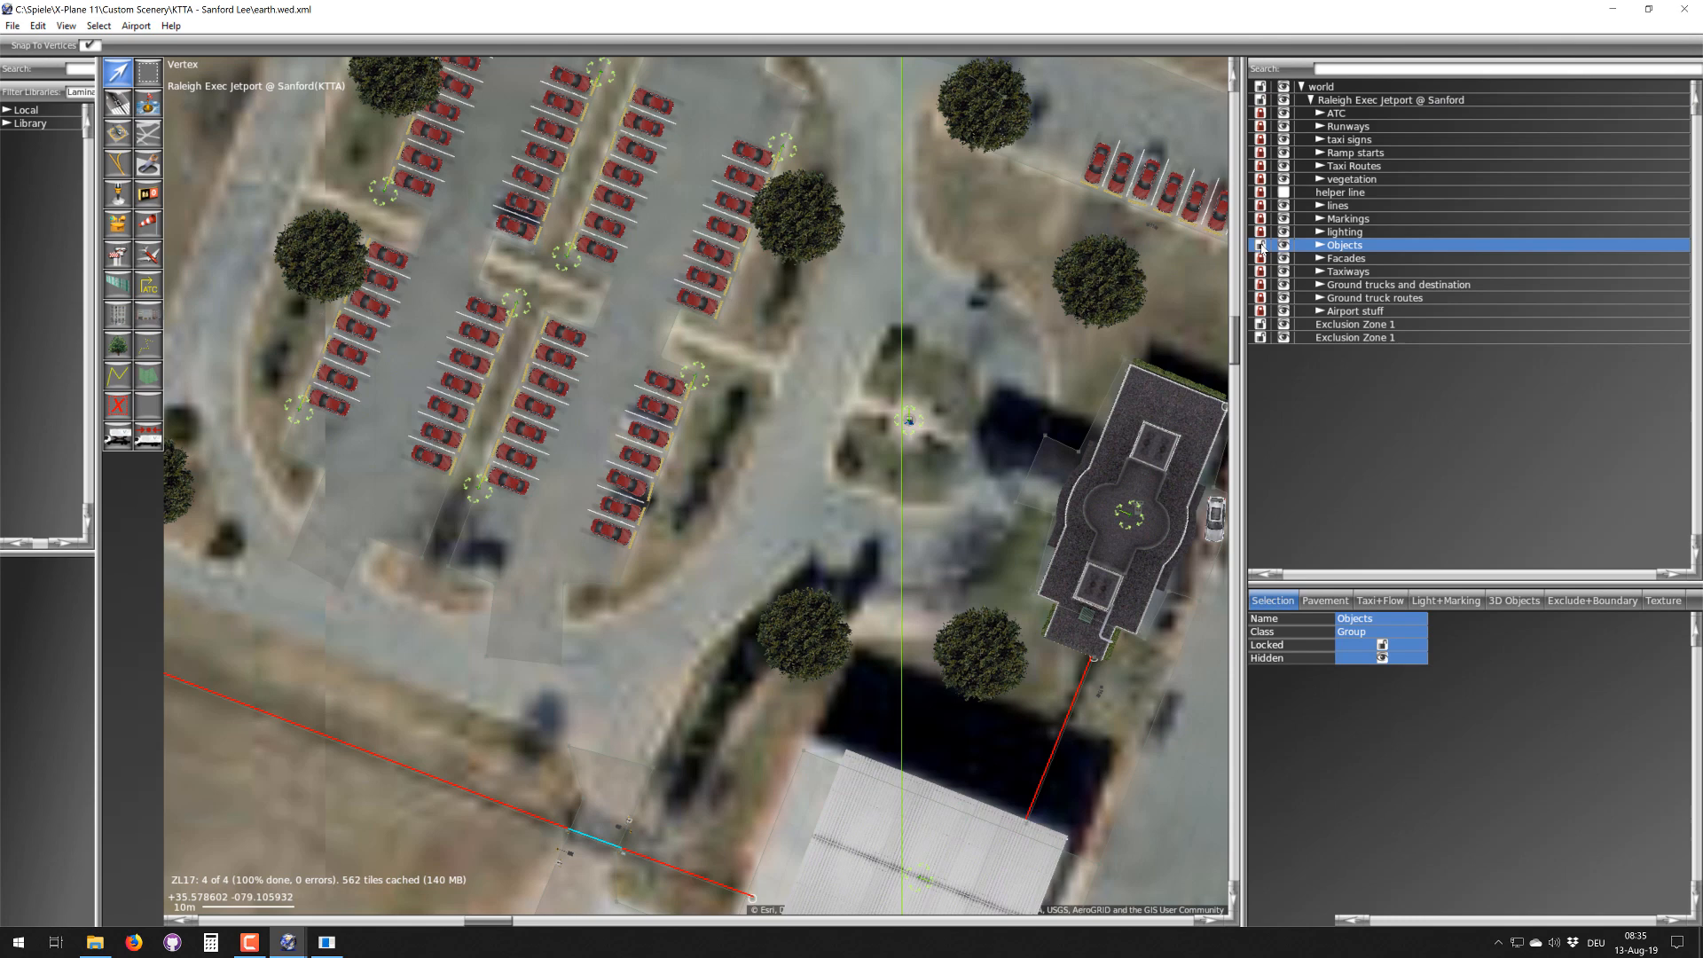
click(715, 401)
click(697, 377)
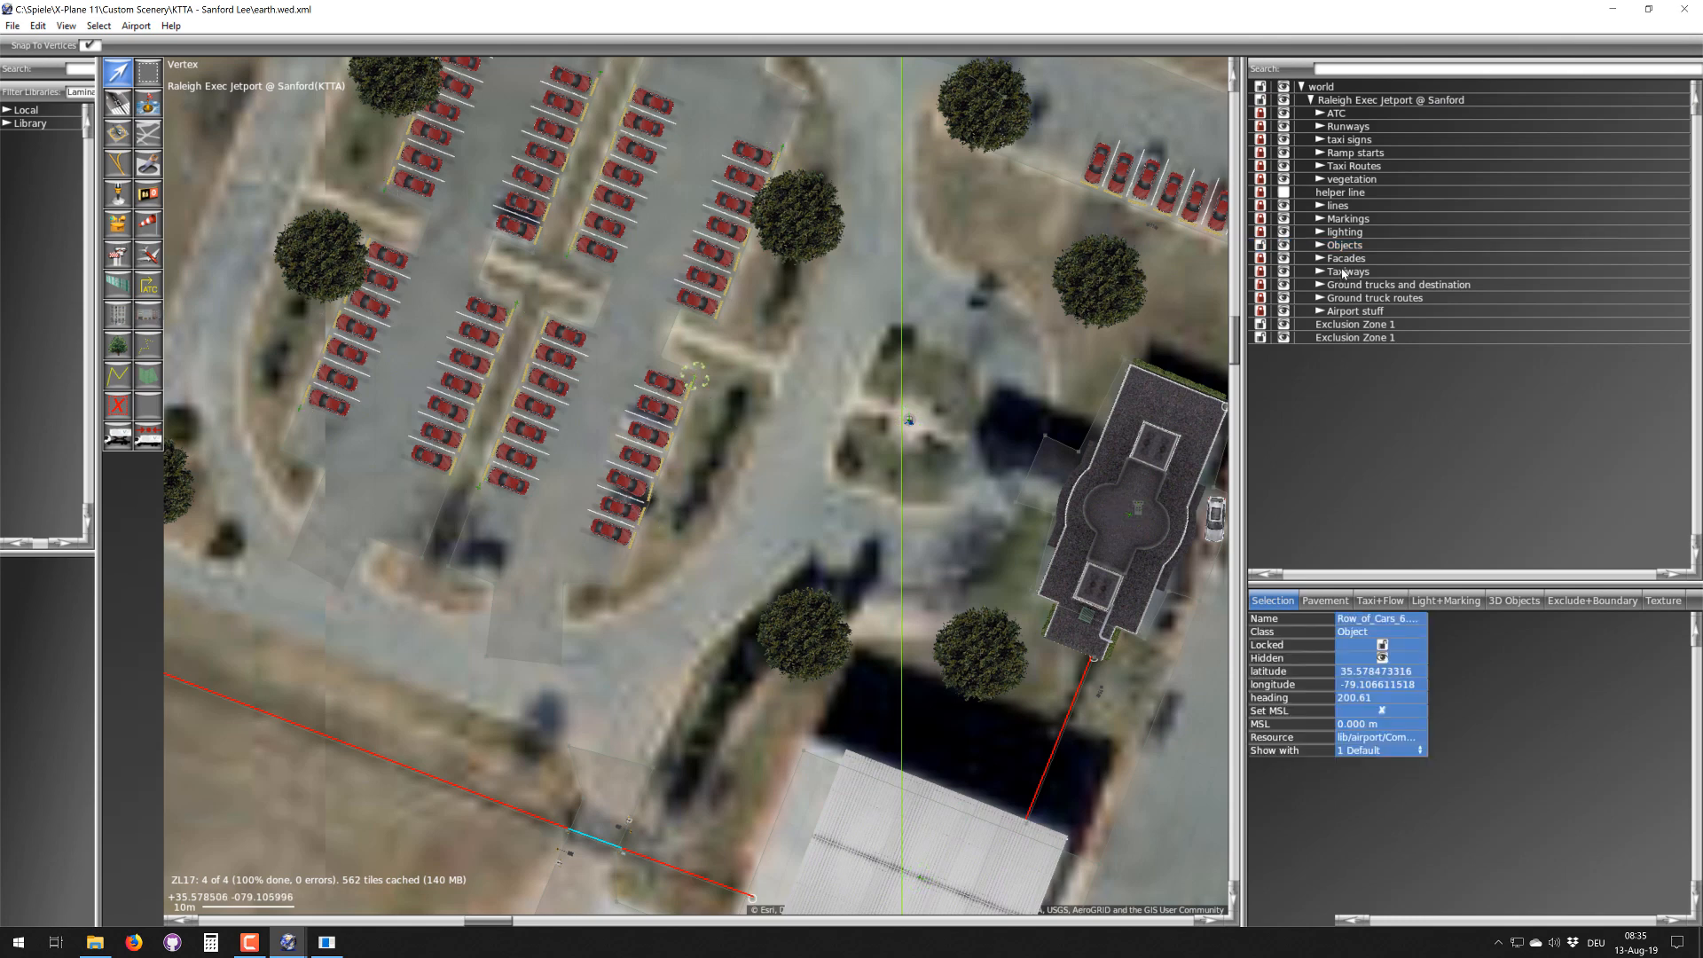
click(1320, 244)
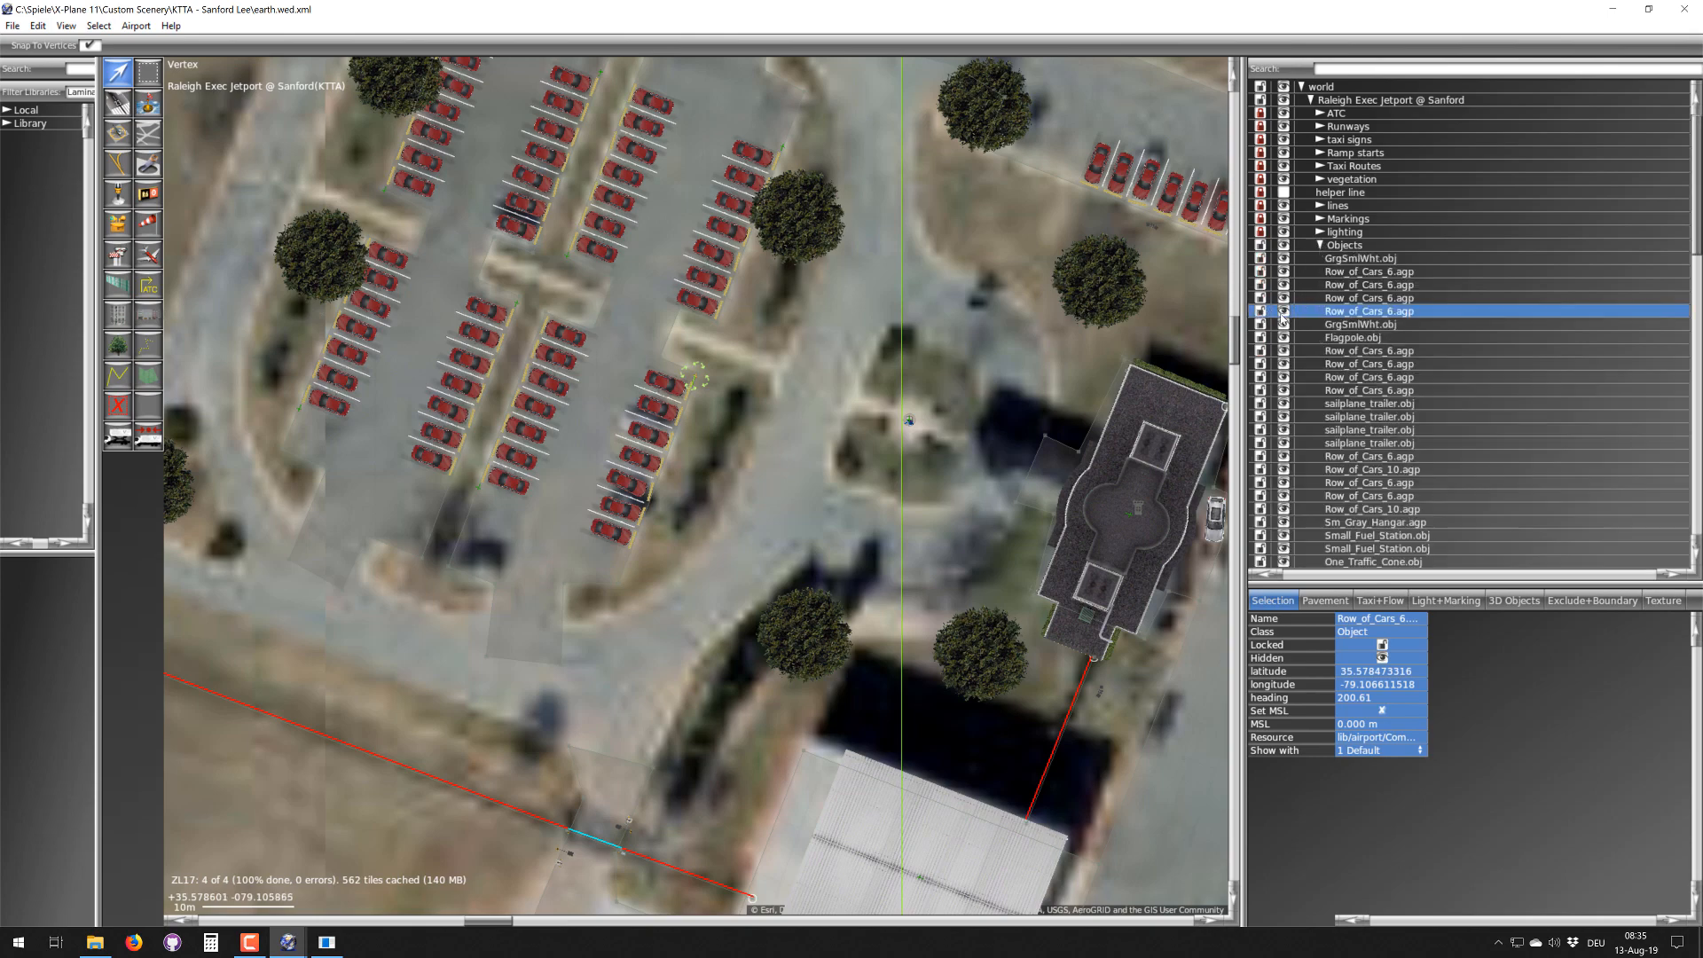
click(1284, 311)
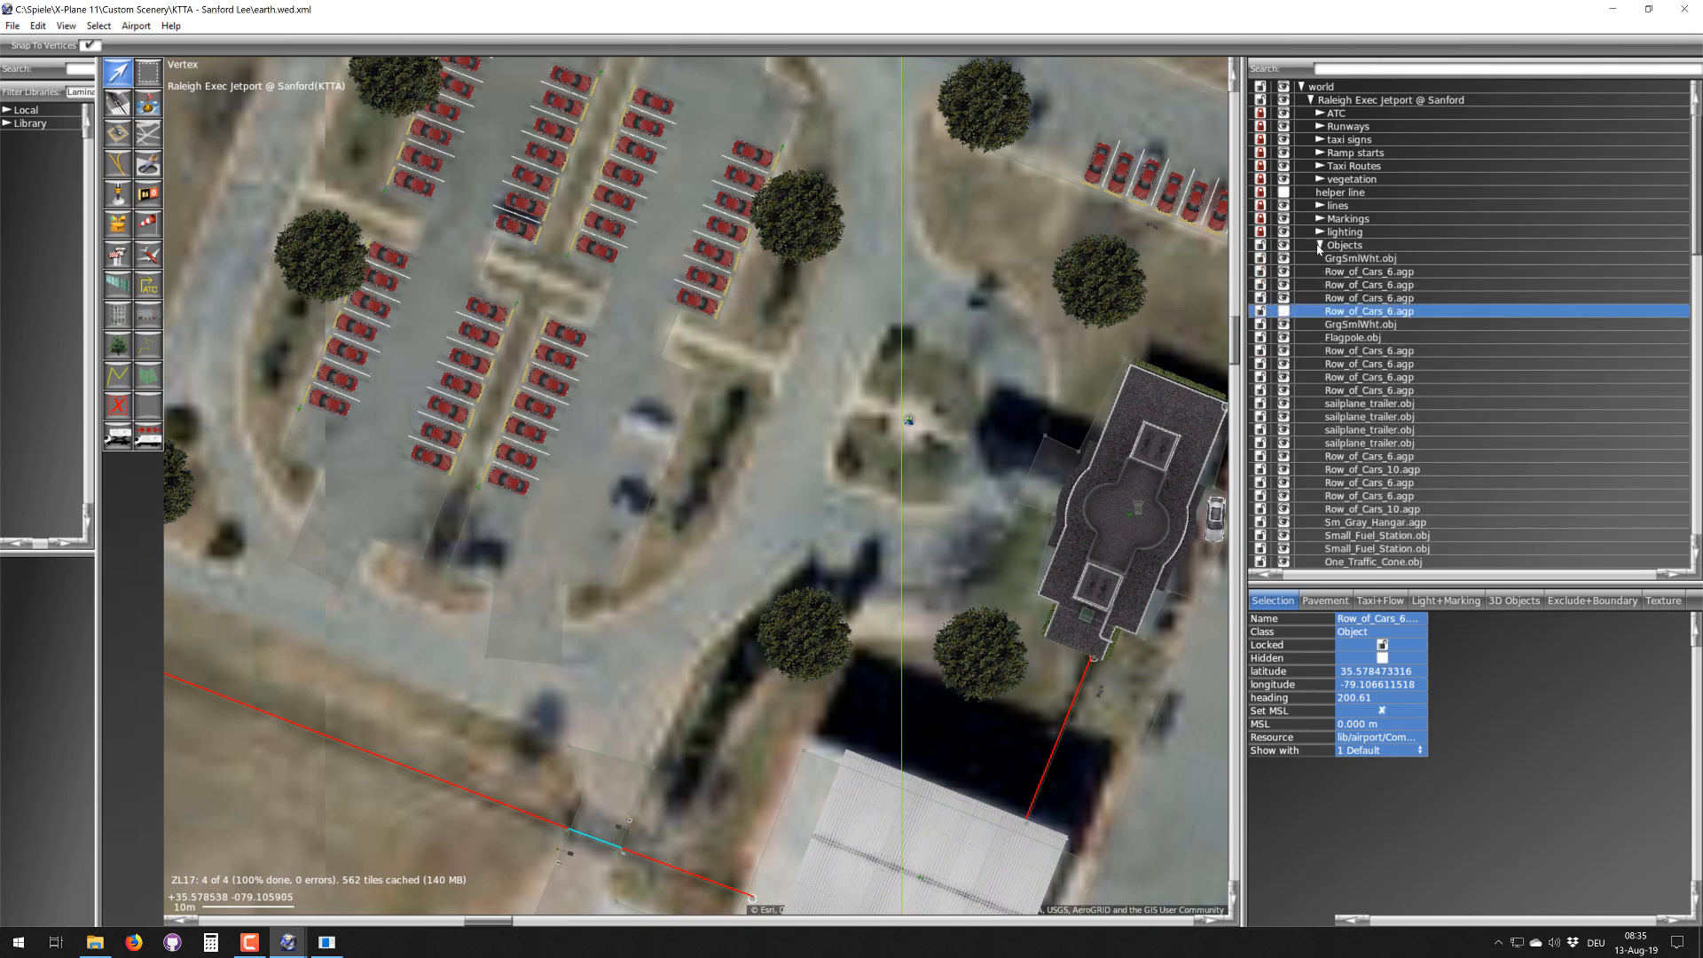
click(1320, 246)
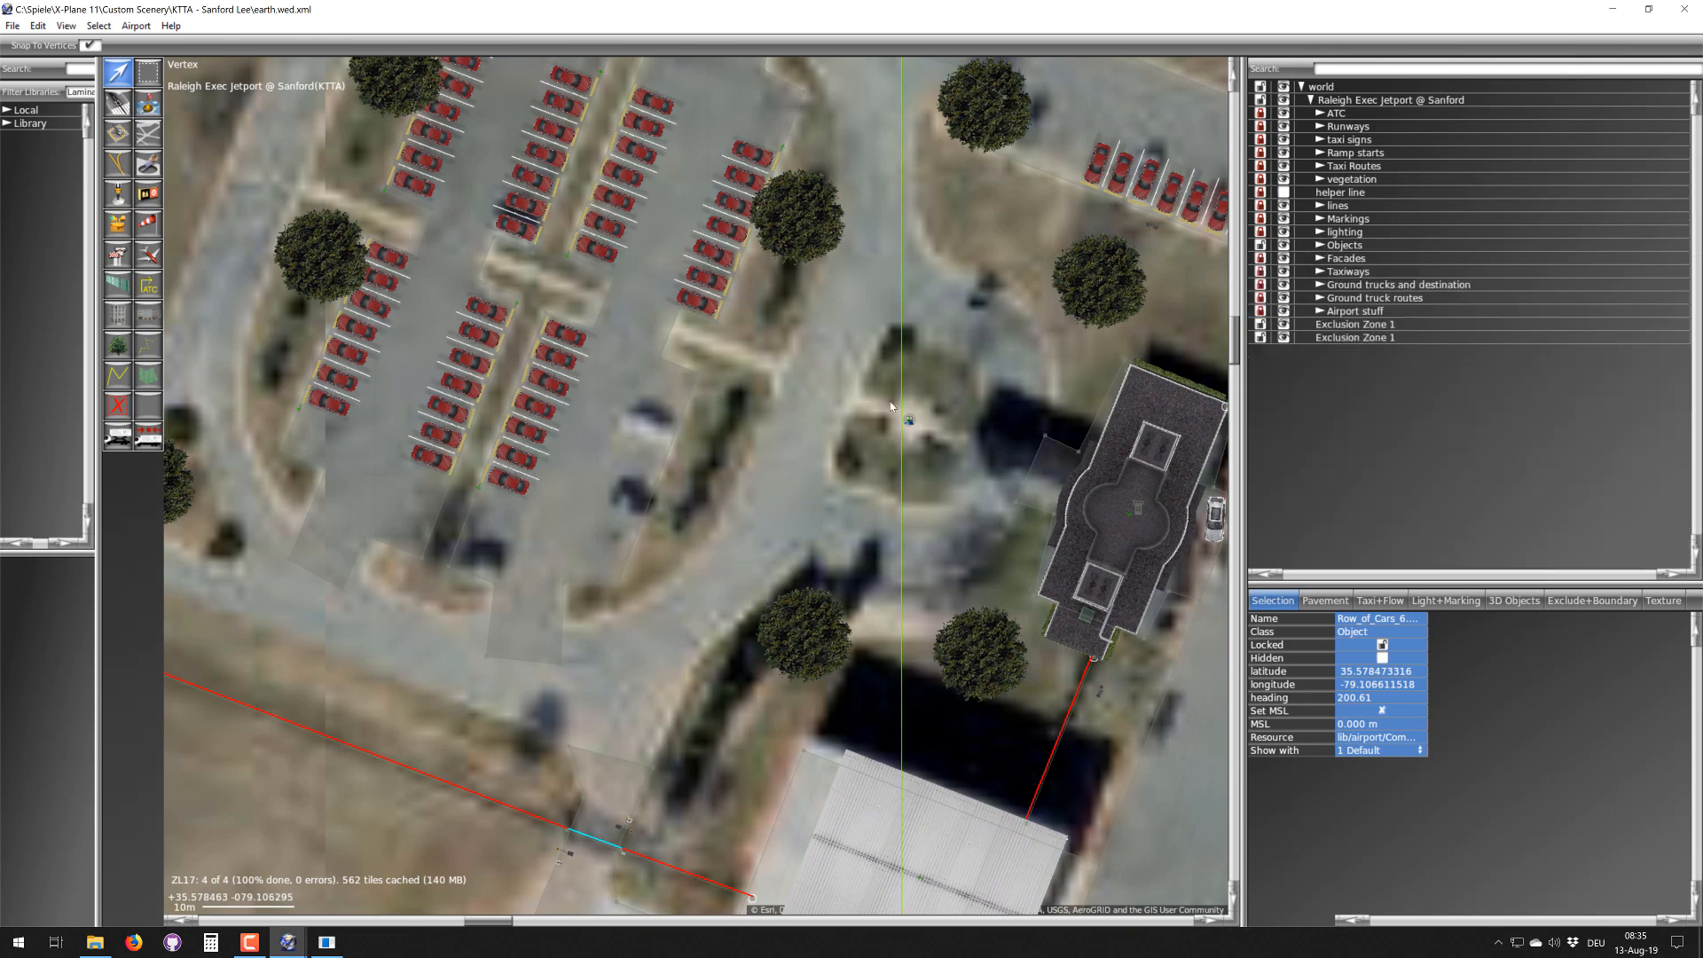
- Make the hidden row of cars in the southeastern part of the car park visible again
scroll(612, 509, down, 3)
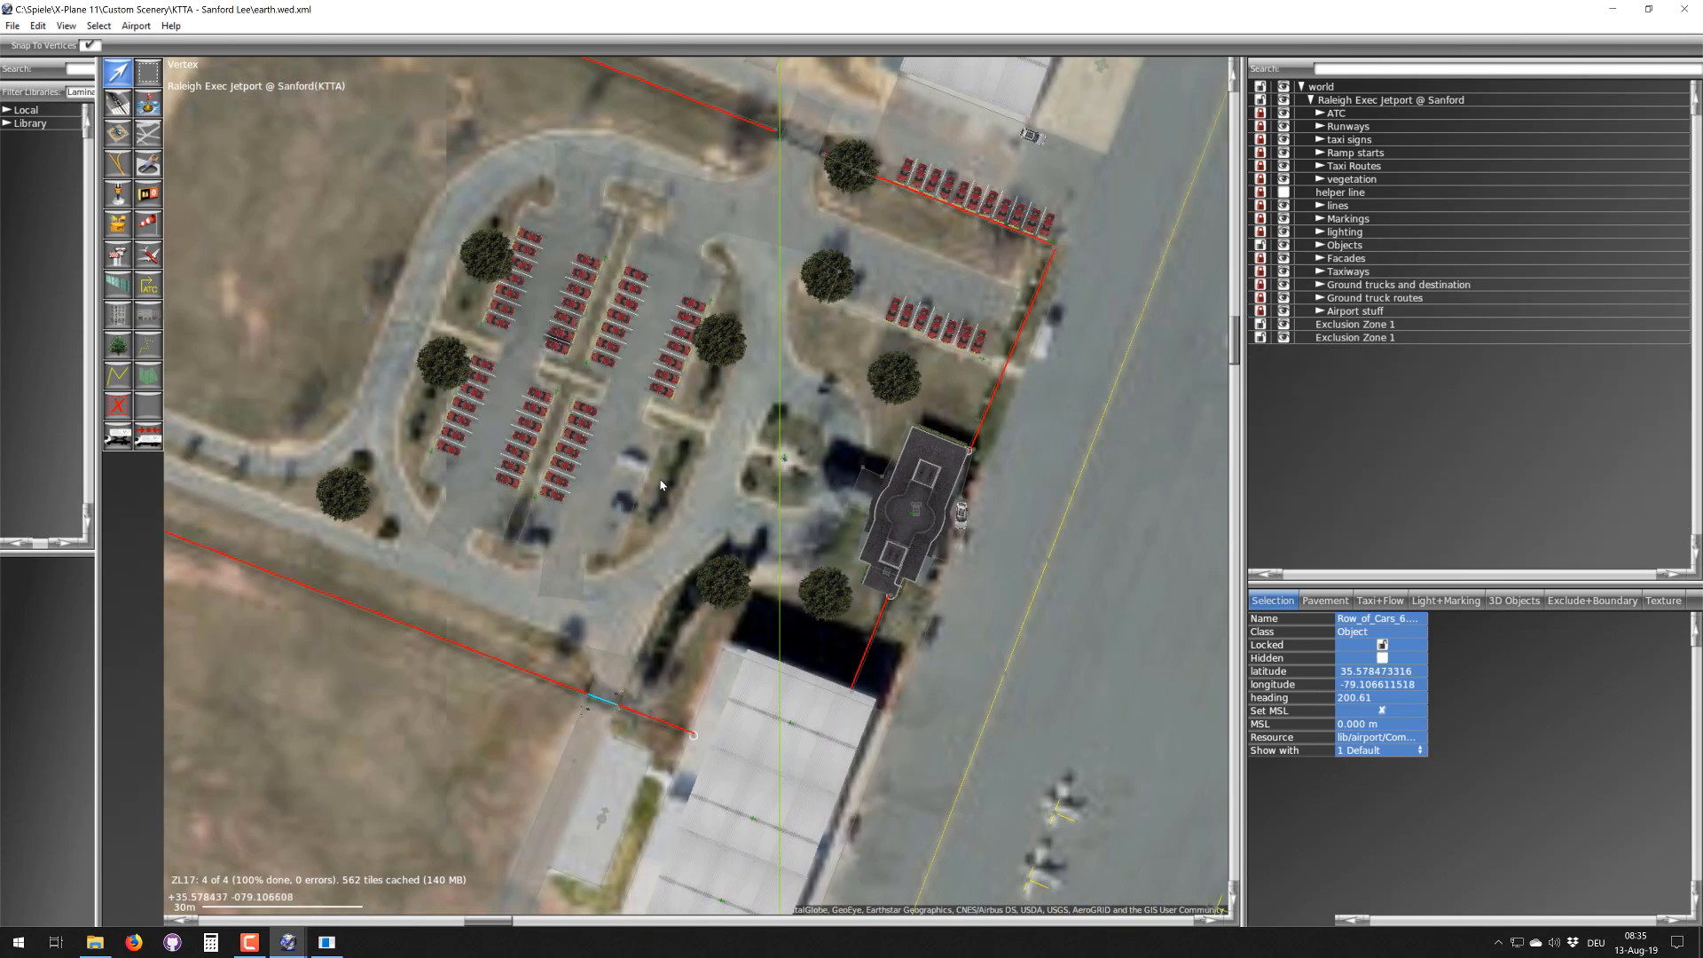
scroll(663, 495, down, 2)
scroll(663, 495, down, 2)
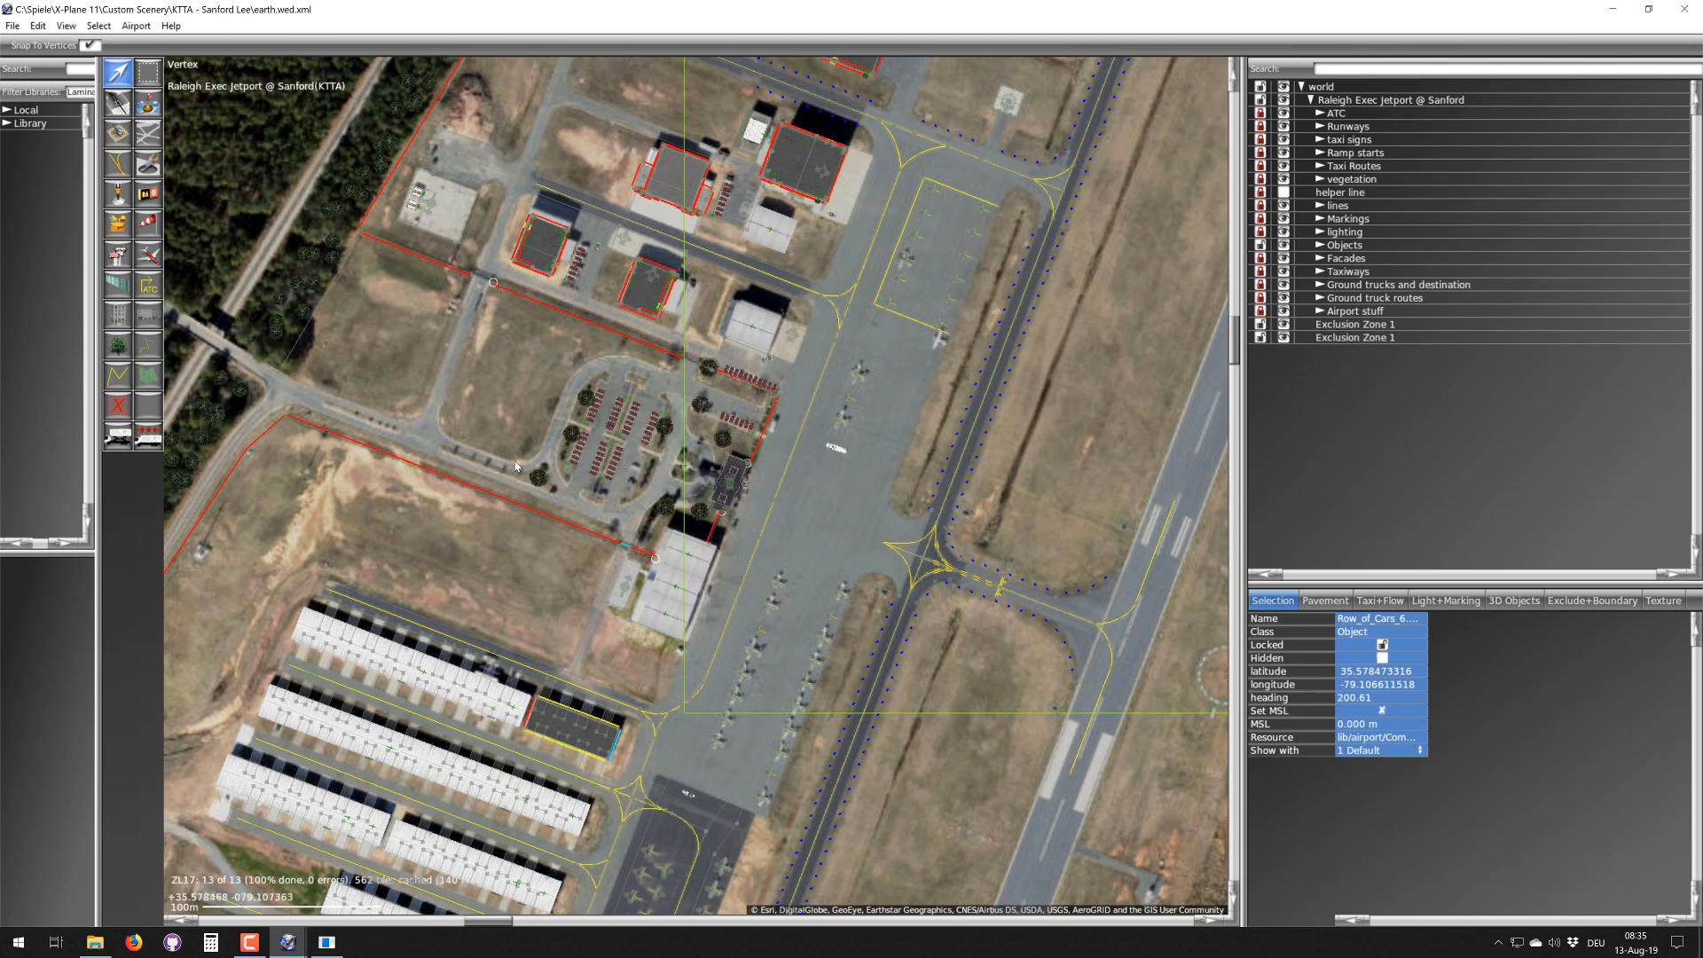
scroll(580, 491, up, 2)
scroll(566, 489, up, 2)
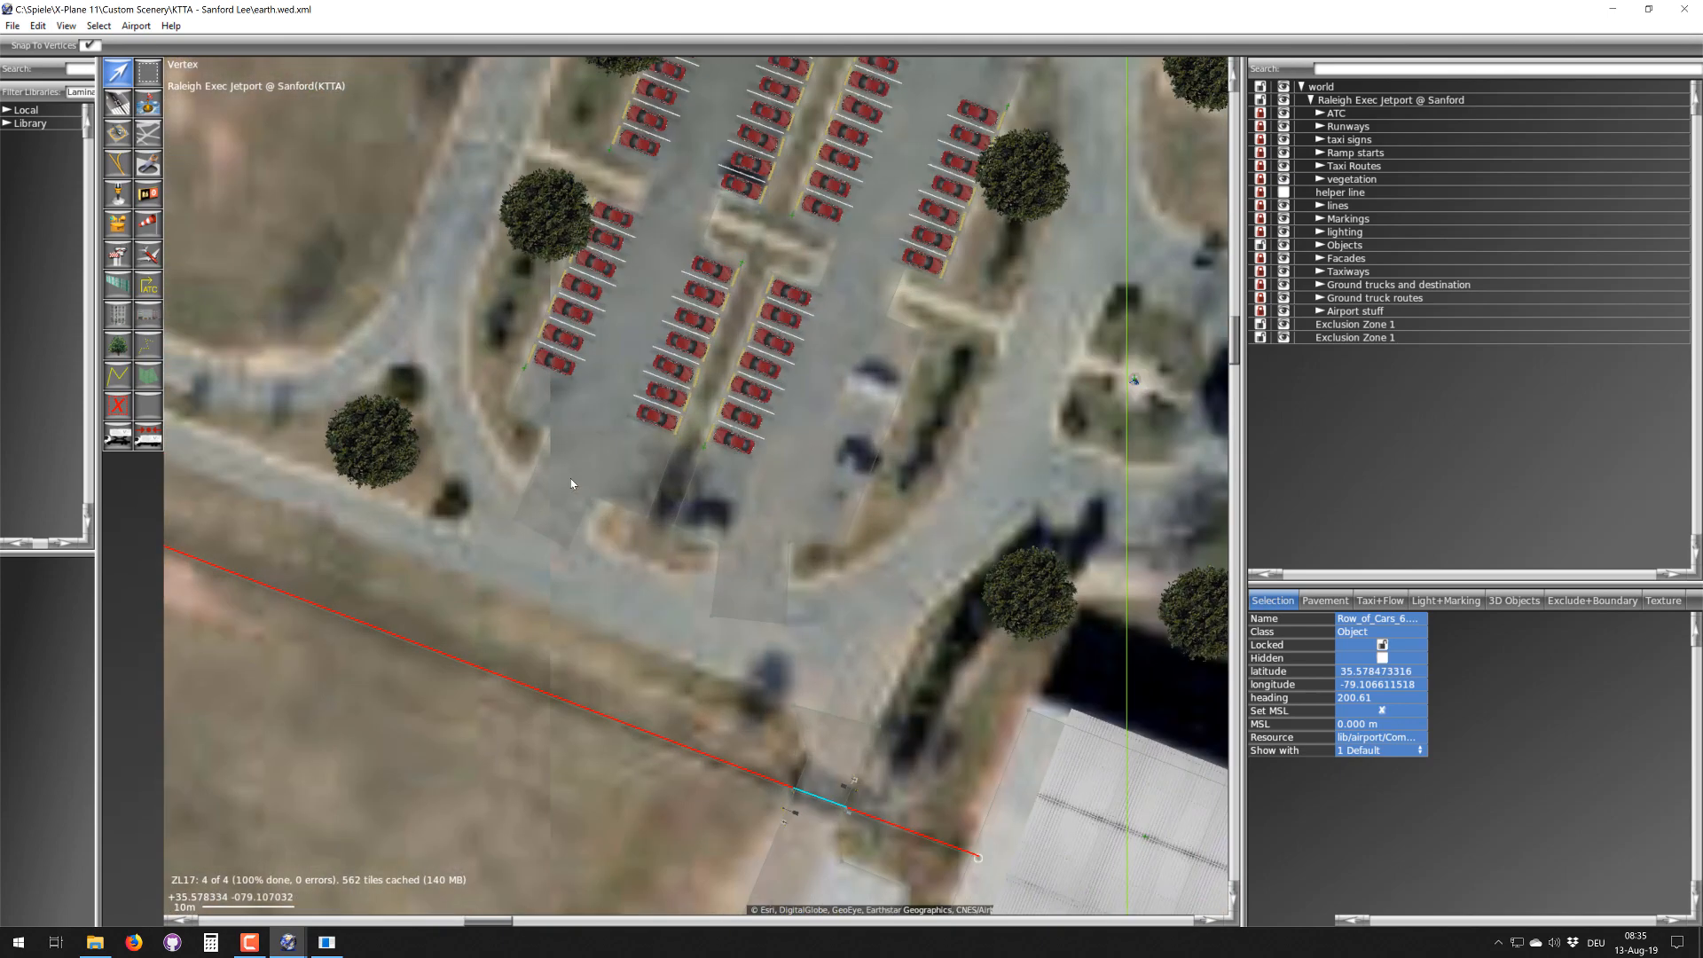
click(1320, 246)
scroll(1323, 253, down, 3)
scroll(1336, 238, up, 3)
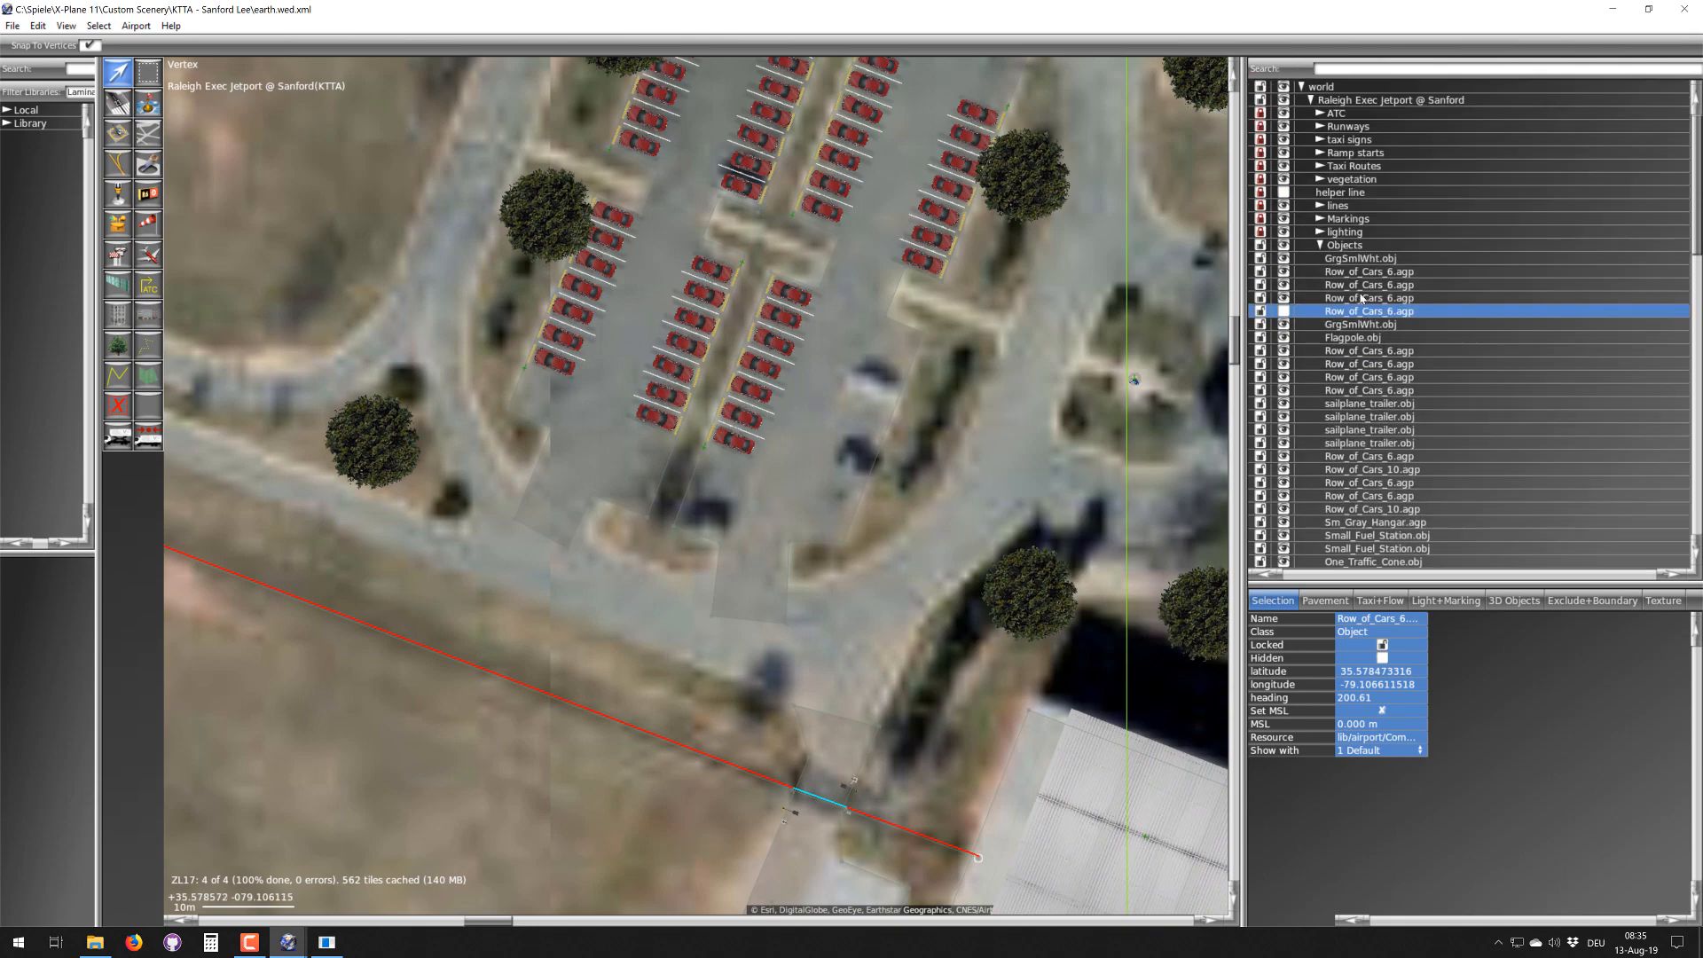
click(1284, 311)
- Examine how the apron exclusion zone's western edge lies relative to the car park, access roads, terminal and hangars
scroll(861, 486, down, 3)
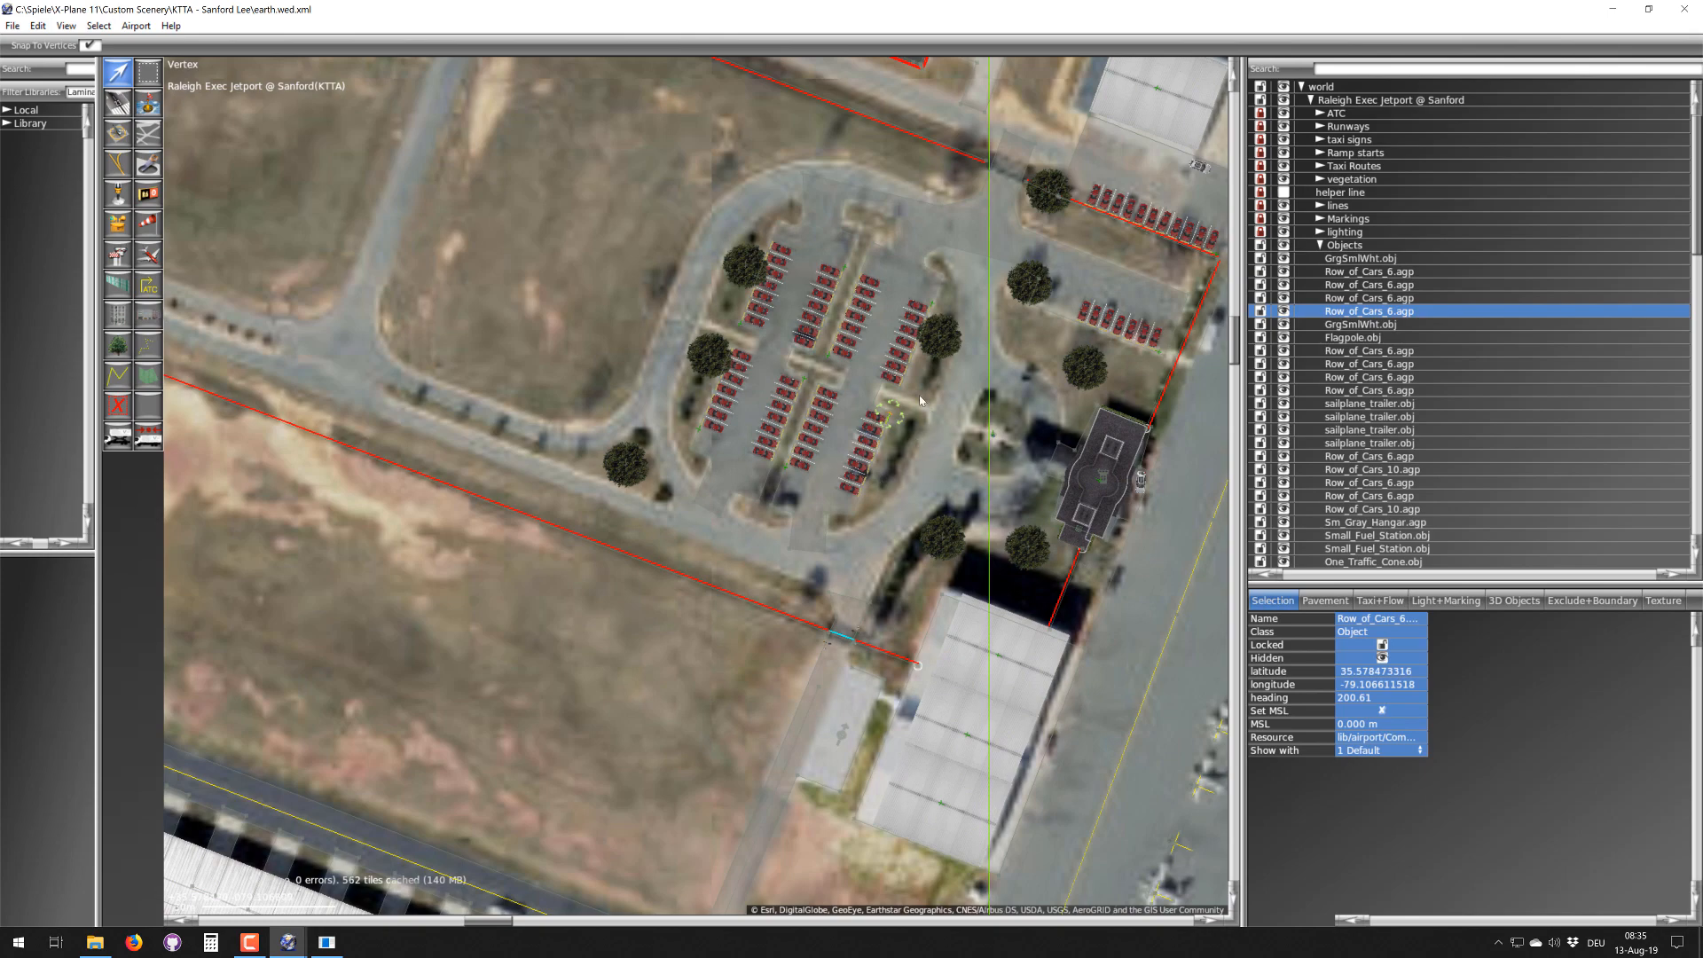
scroll(854, 439, down, 3)
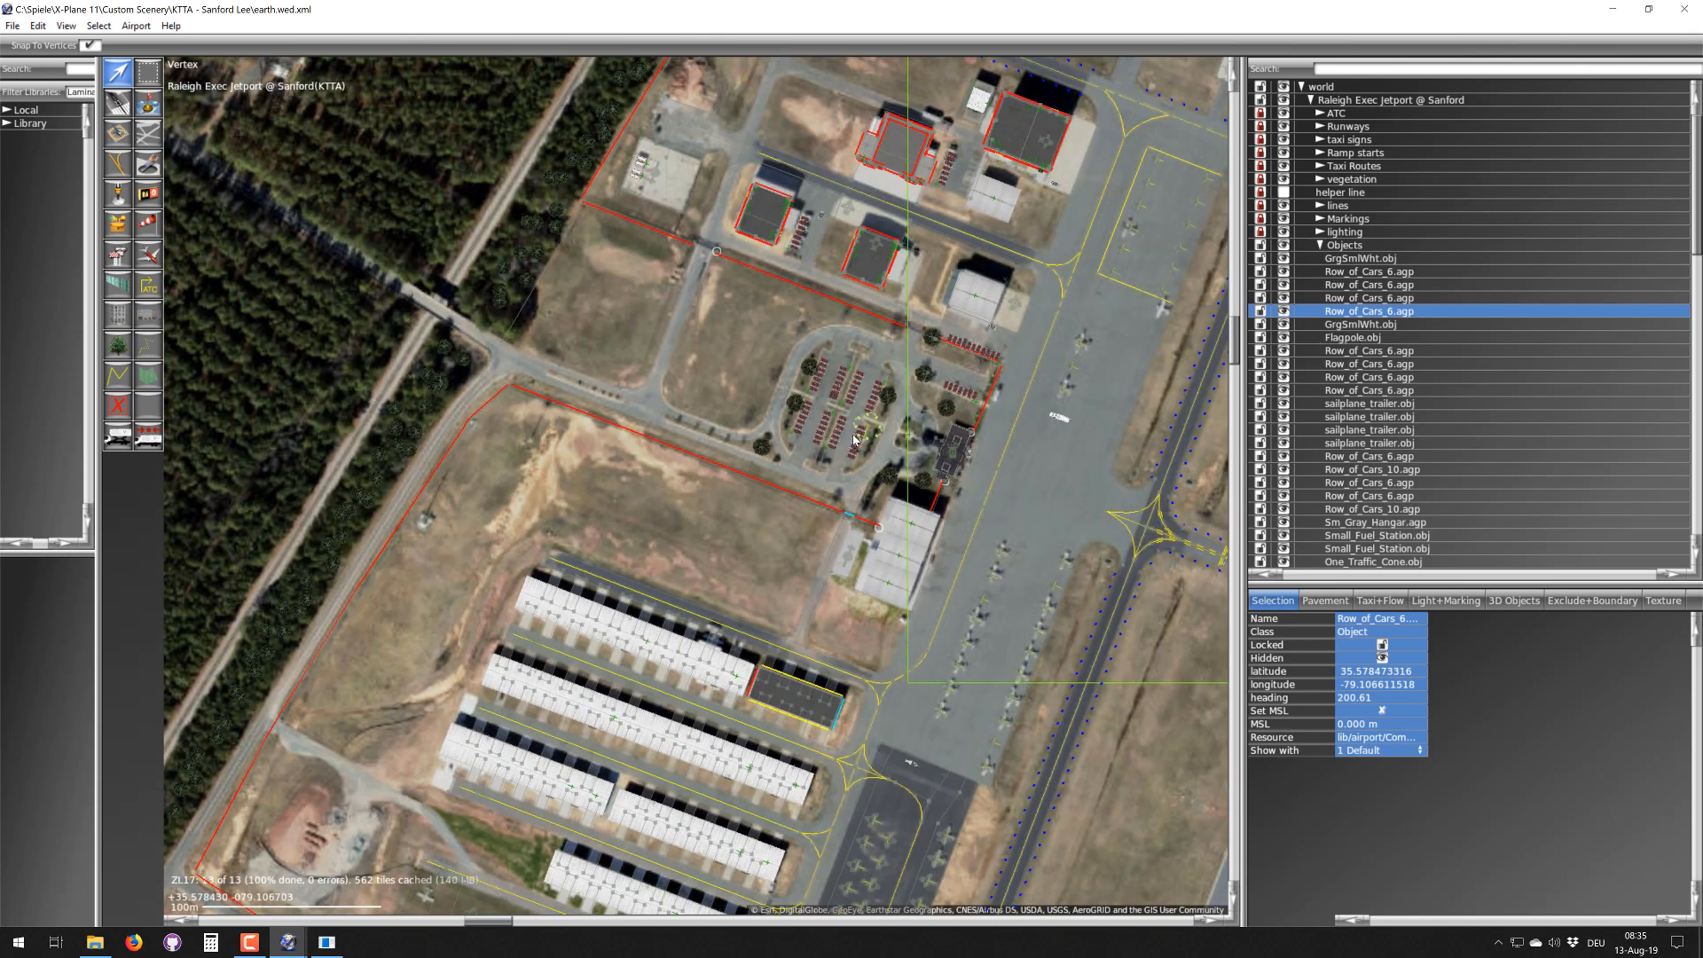
right_drag(854, 475, 636, 533)
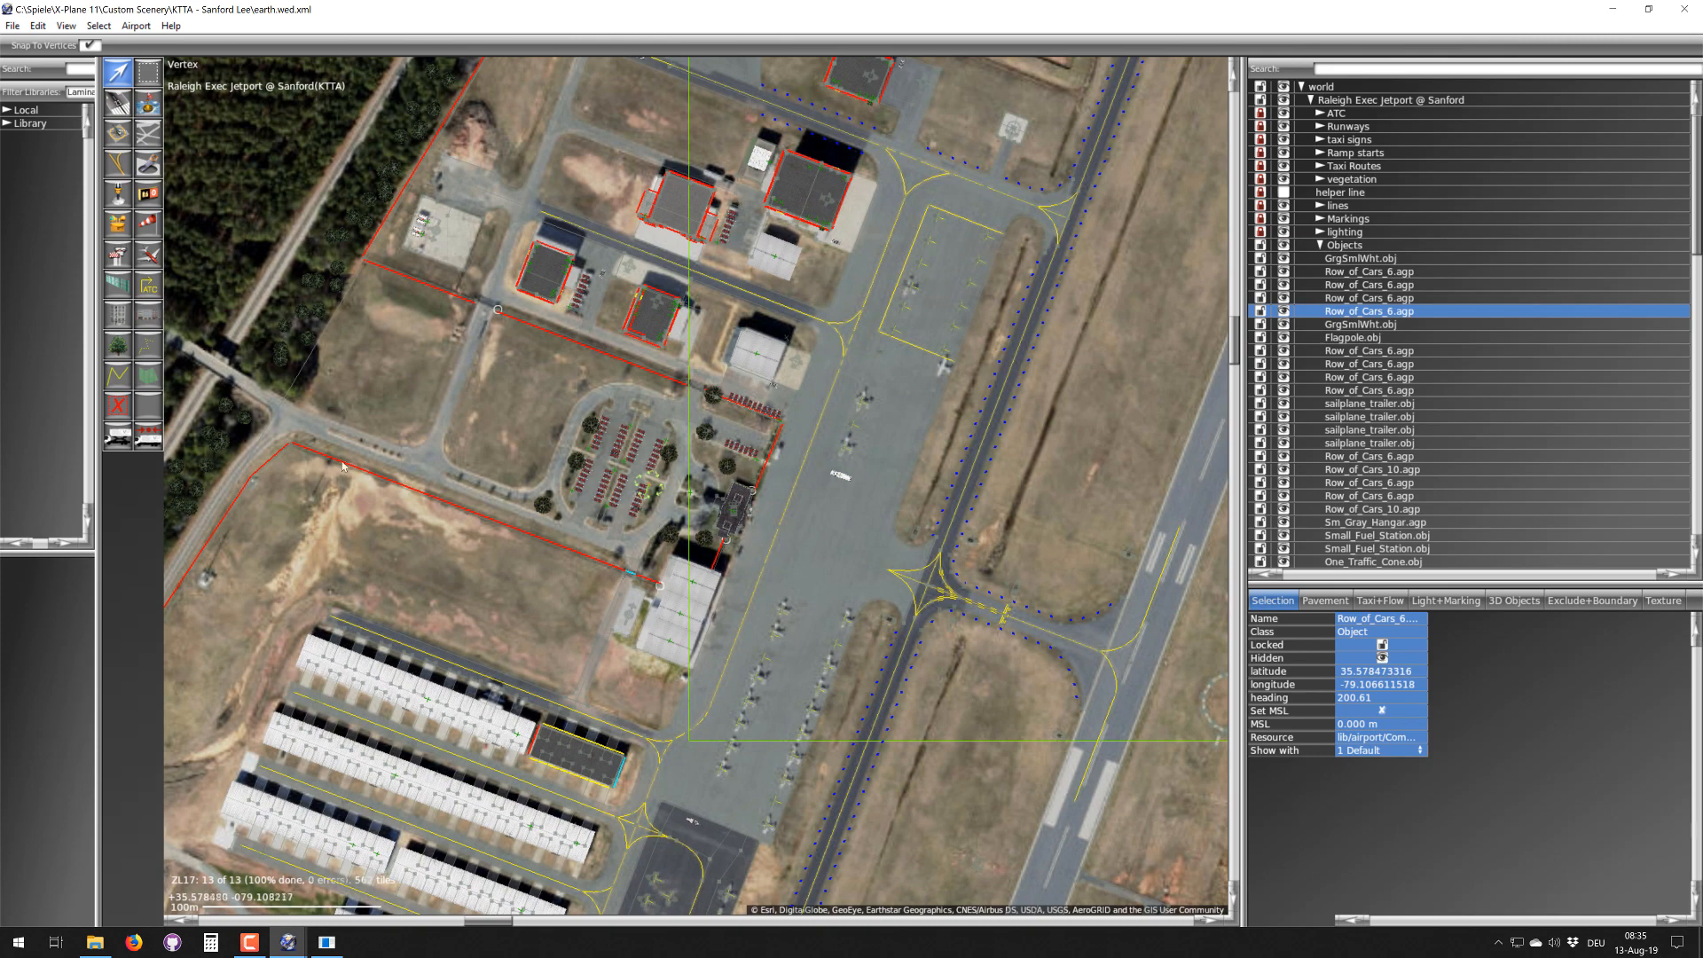
scroll(676, 486, up, 5)
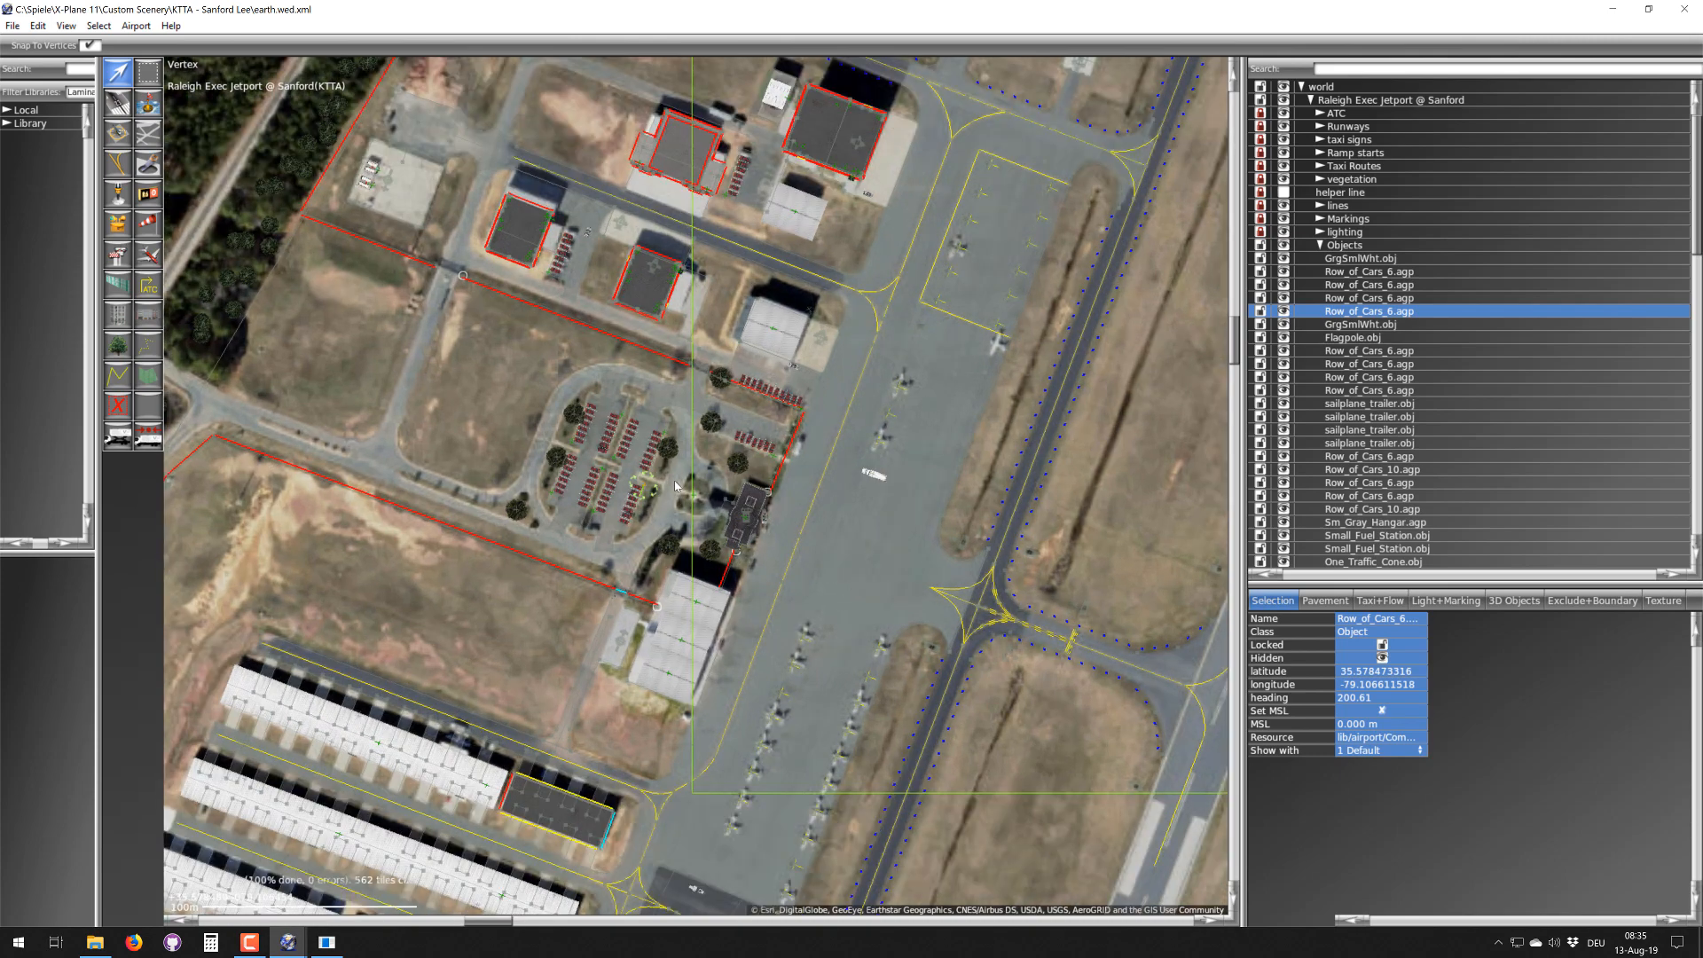
scroll(644, 485, down, 2)
scroll(645, 486, down, 3)
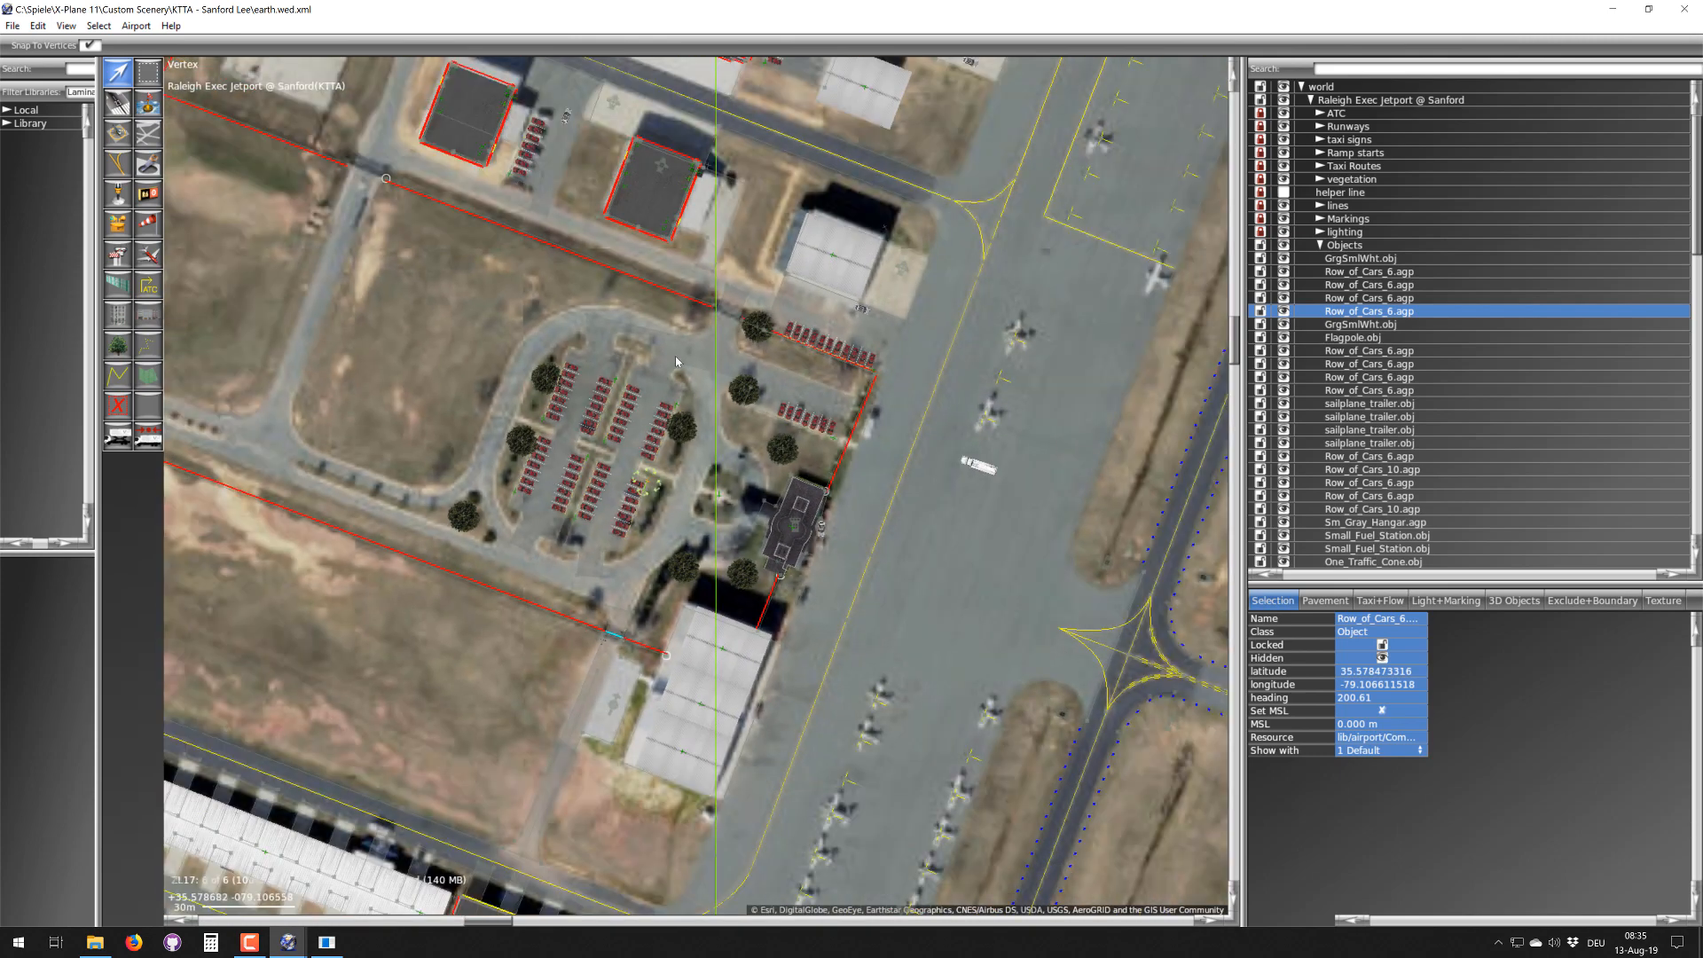
scroll(587, 324, up, 2)
right_drag(761, 422, 920, 76)
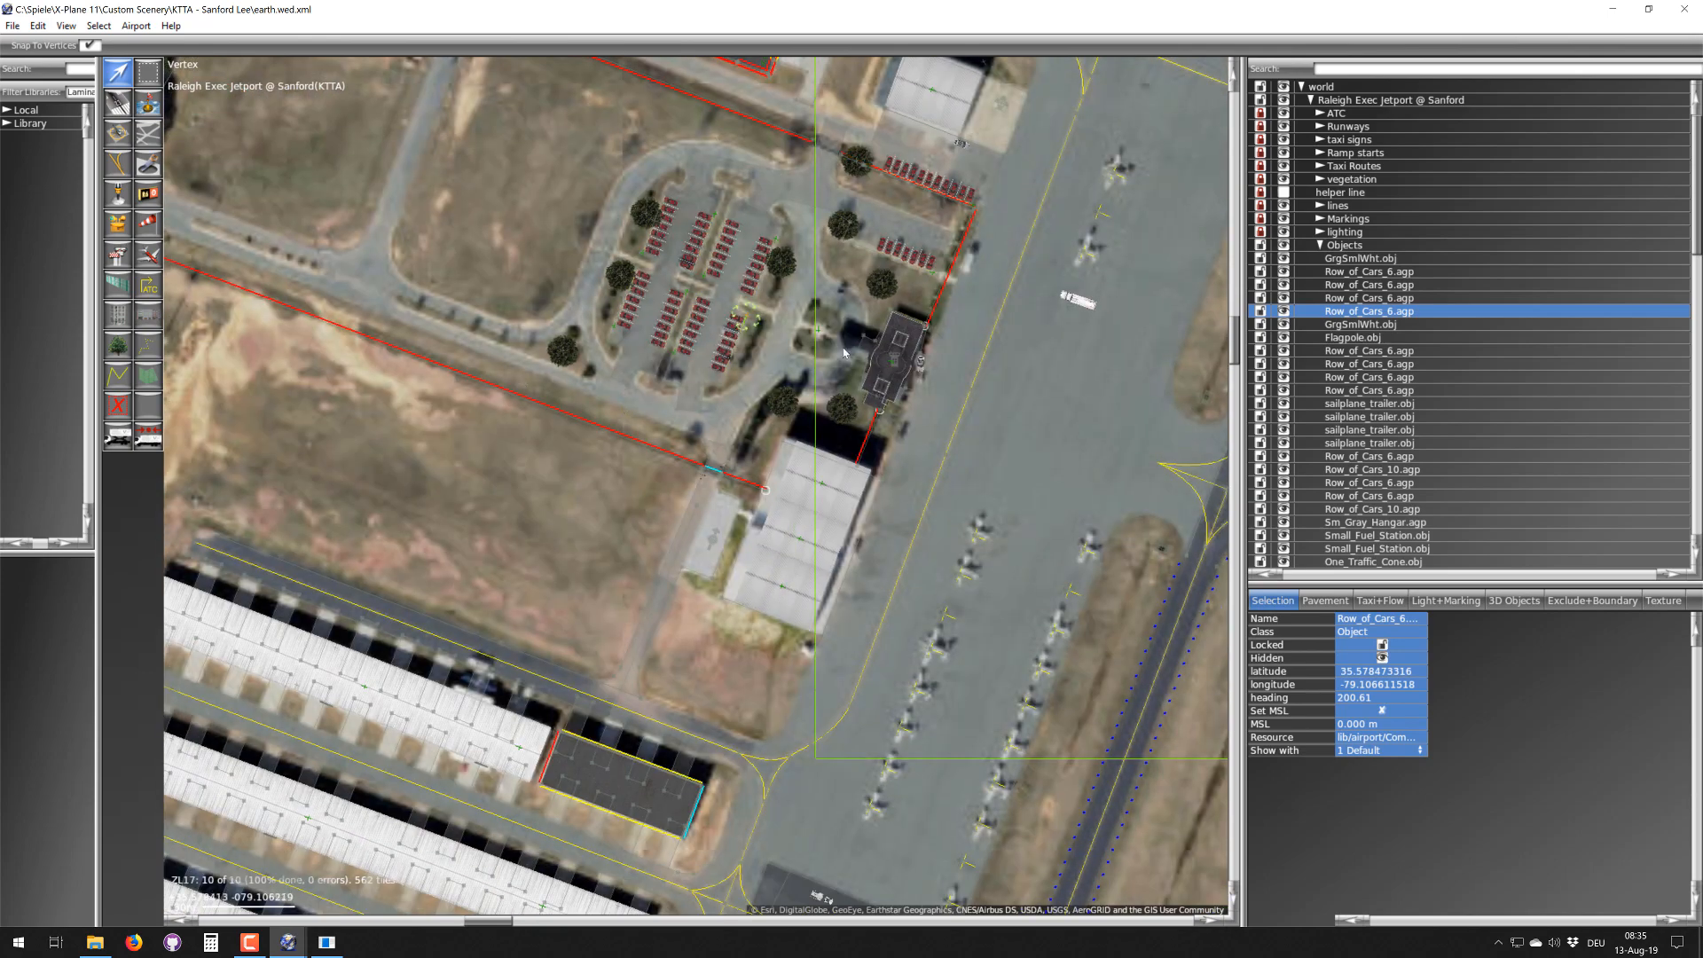
scroll(732, 476, down, 2)
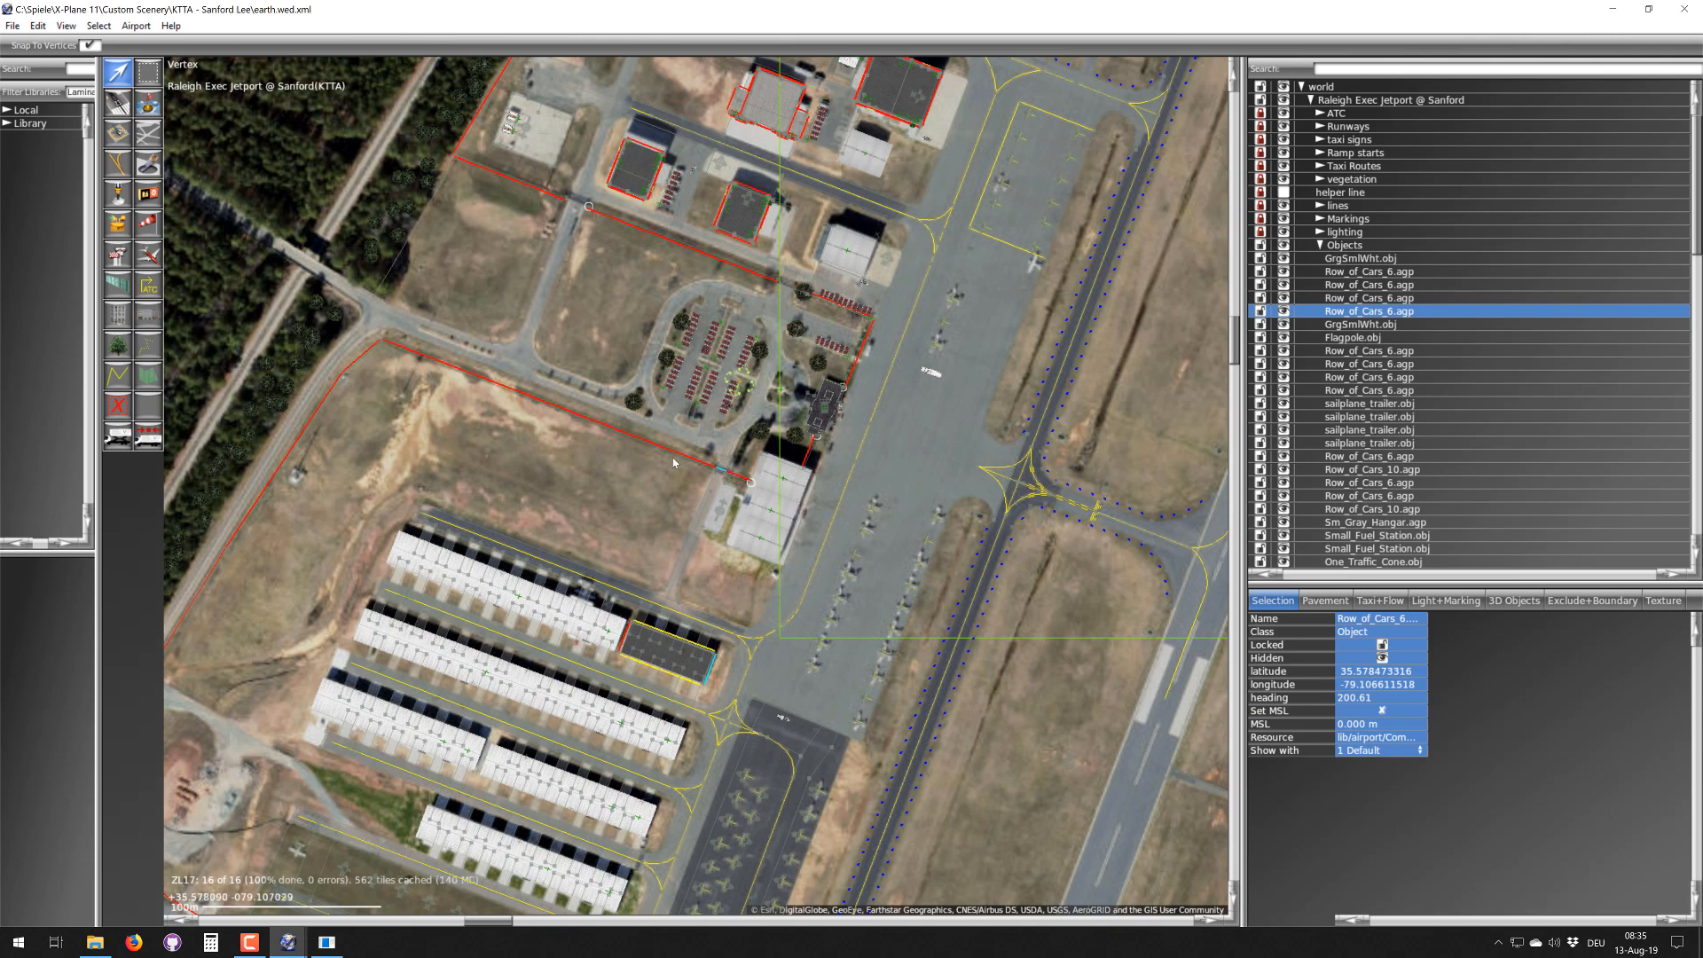
scroll(673, 462, up, 2)
middle_drag(806, 301, 629, 528)
scroll(629, 528, up, 3)
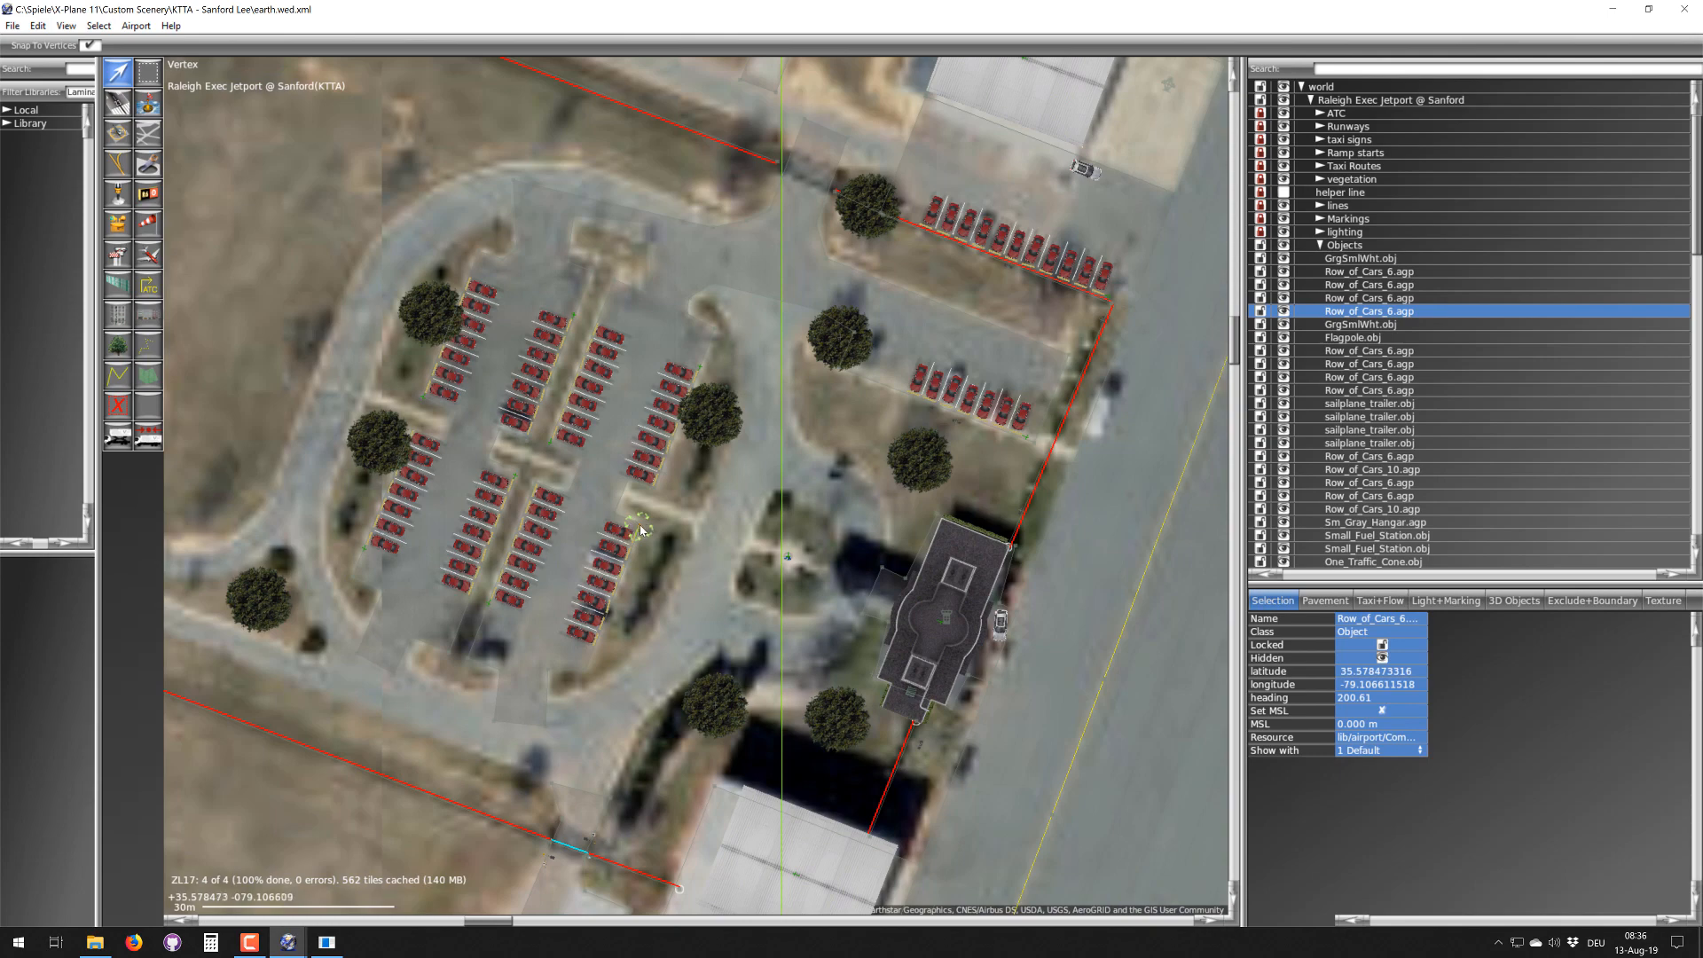
scroll(641, 531, down, 4)
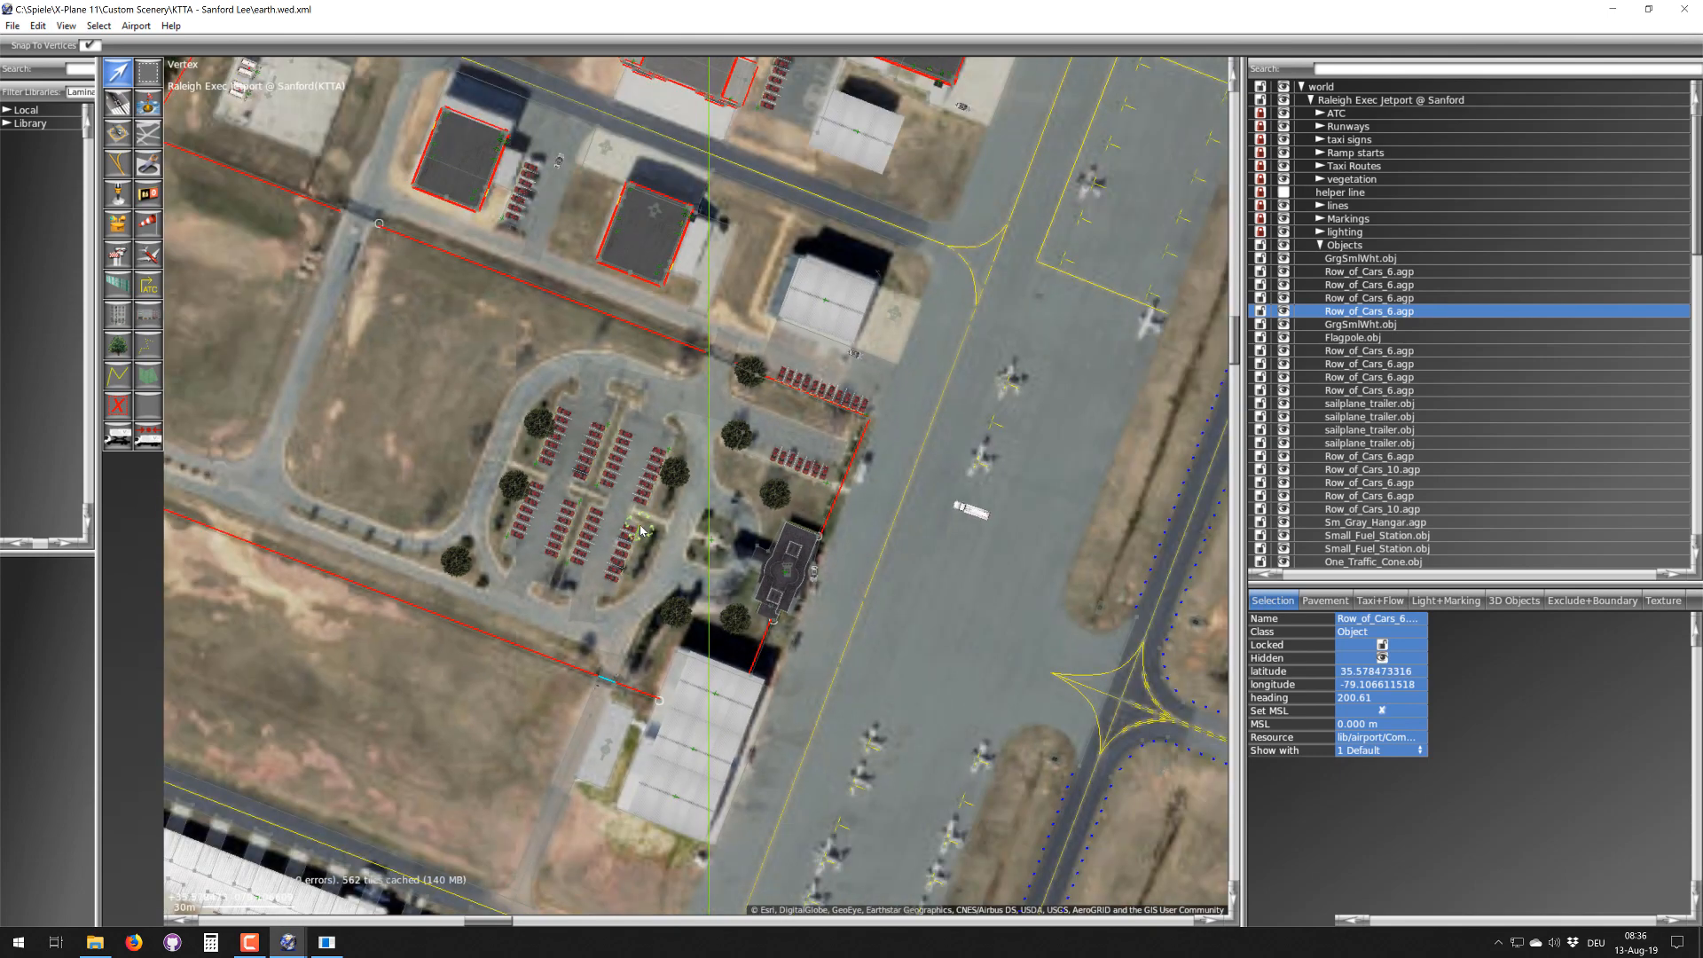
- Collapse the Objects group and bring the whole airport with its apron exclusion zone and forests into view
click(1321, 245)
scroll(812, 416, down, 5)
scroll(813, 416, down, 5)
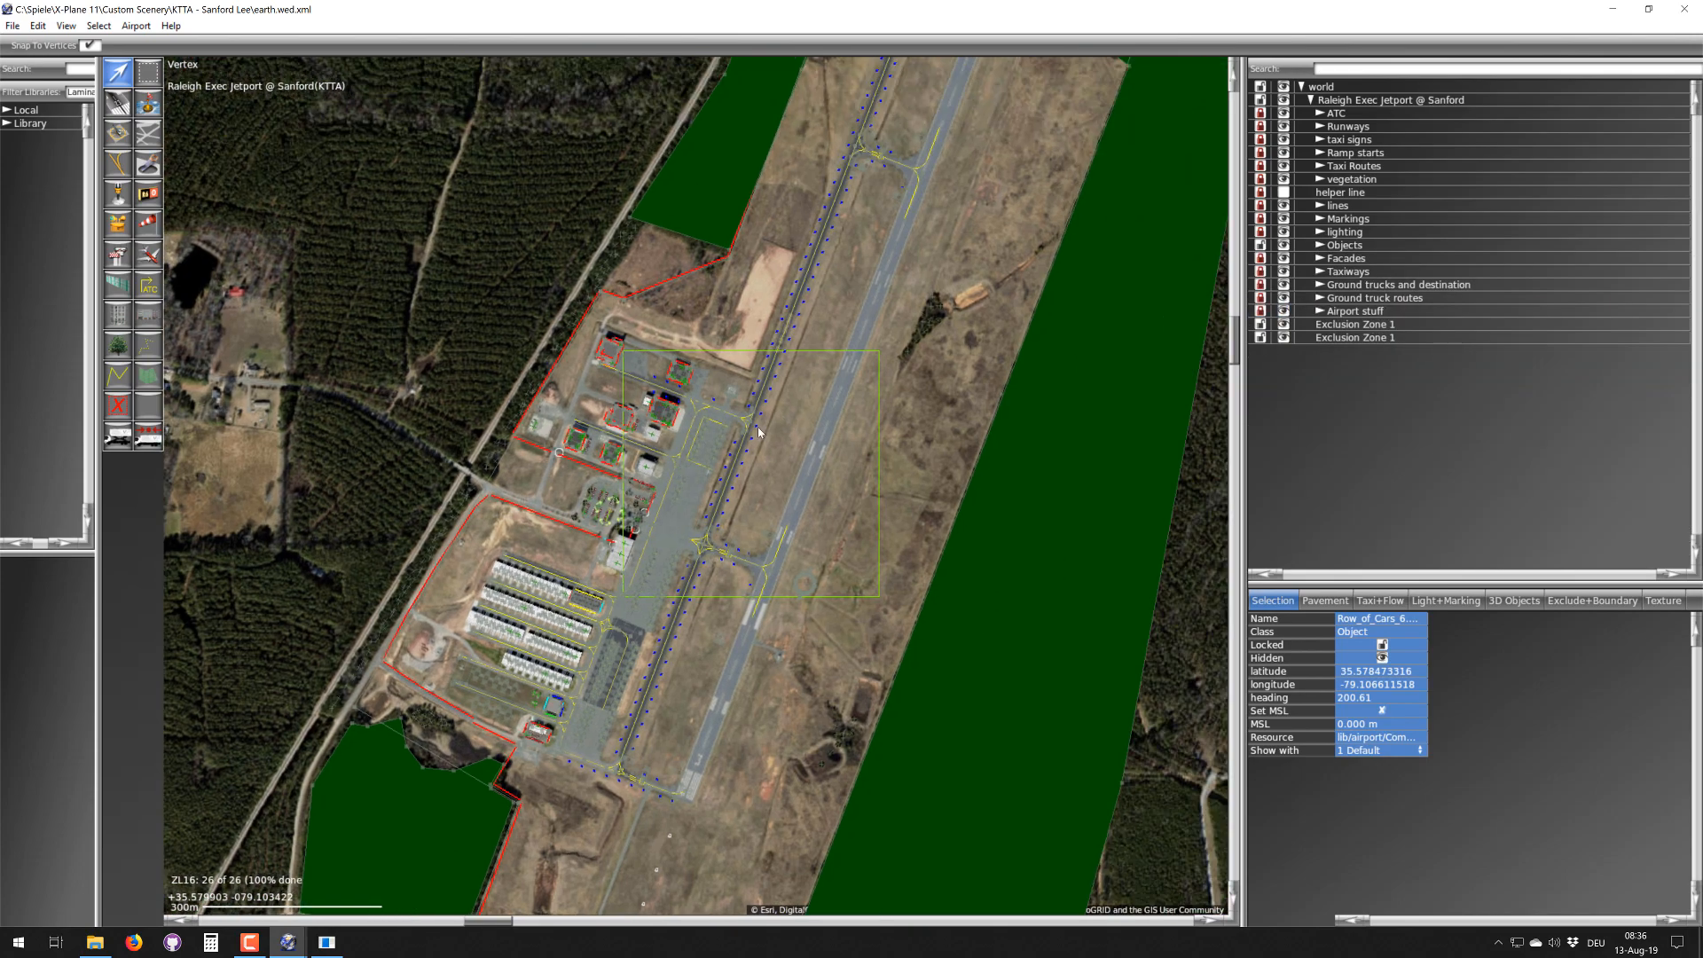